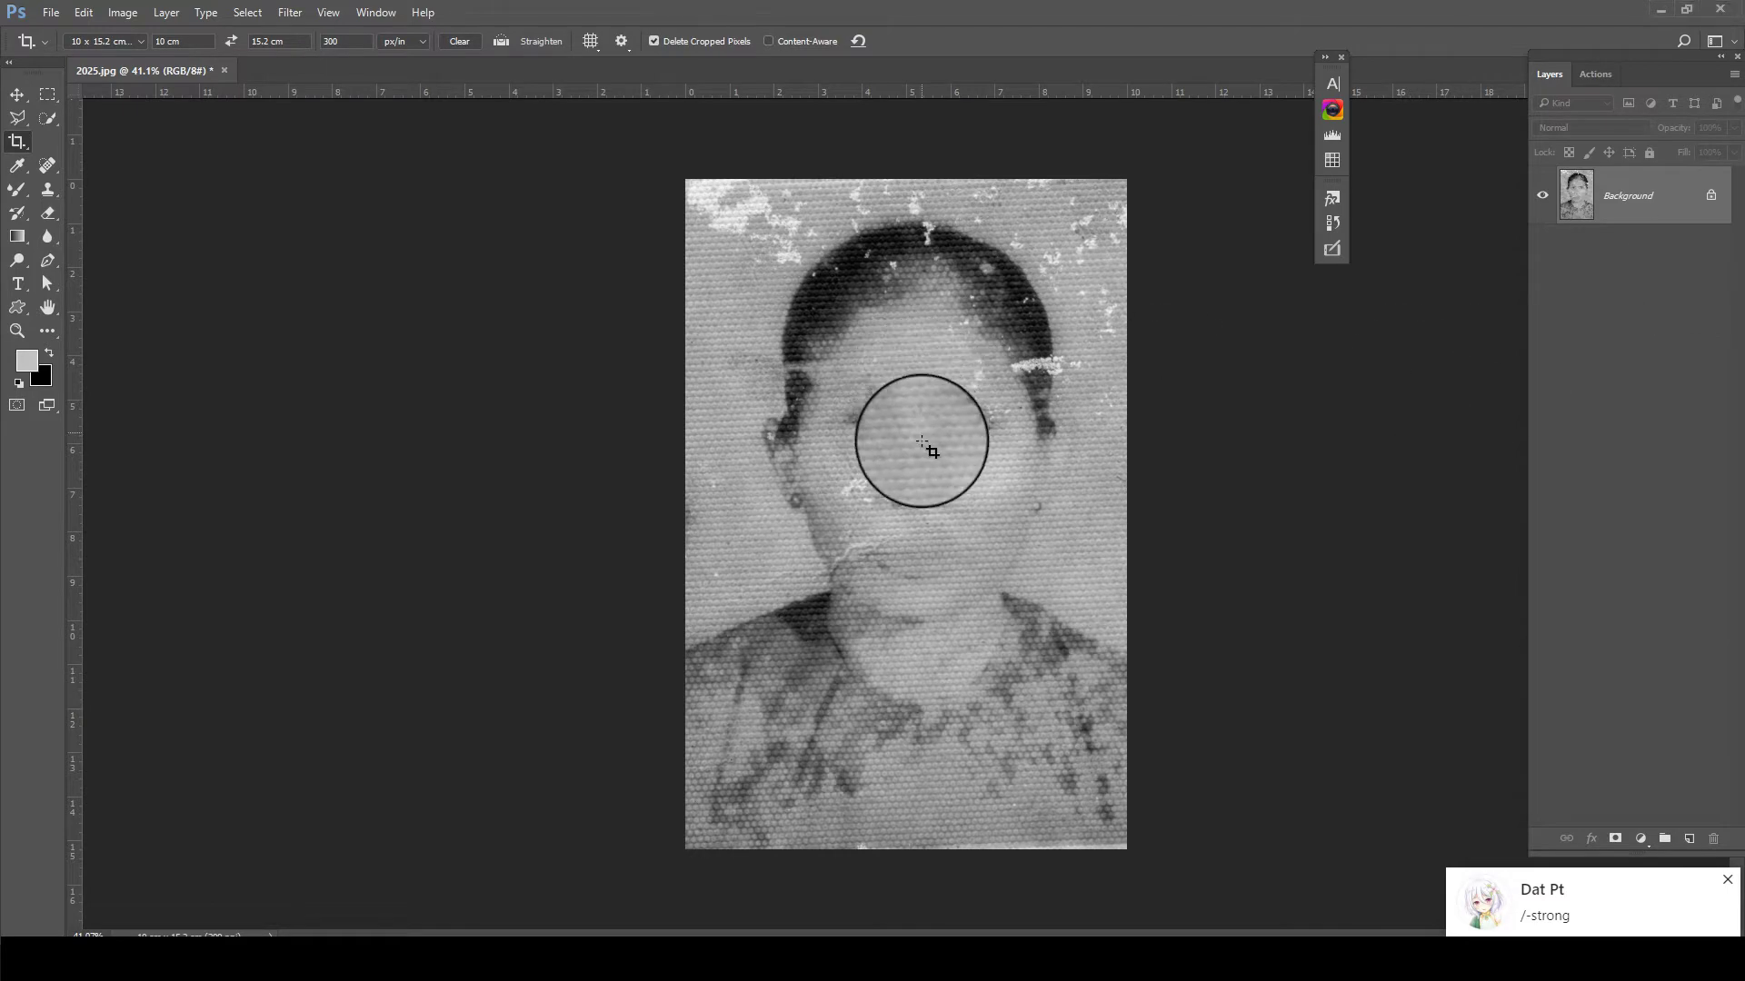
Duplicate the Background layer twice, creating Background copy and Background copy 2
scroll(925, 460, up, 3)
scroll(926, 468, down, 1)
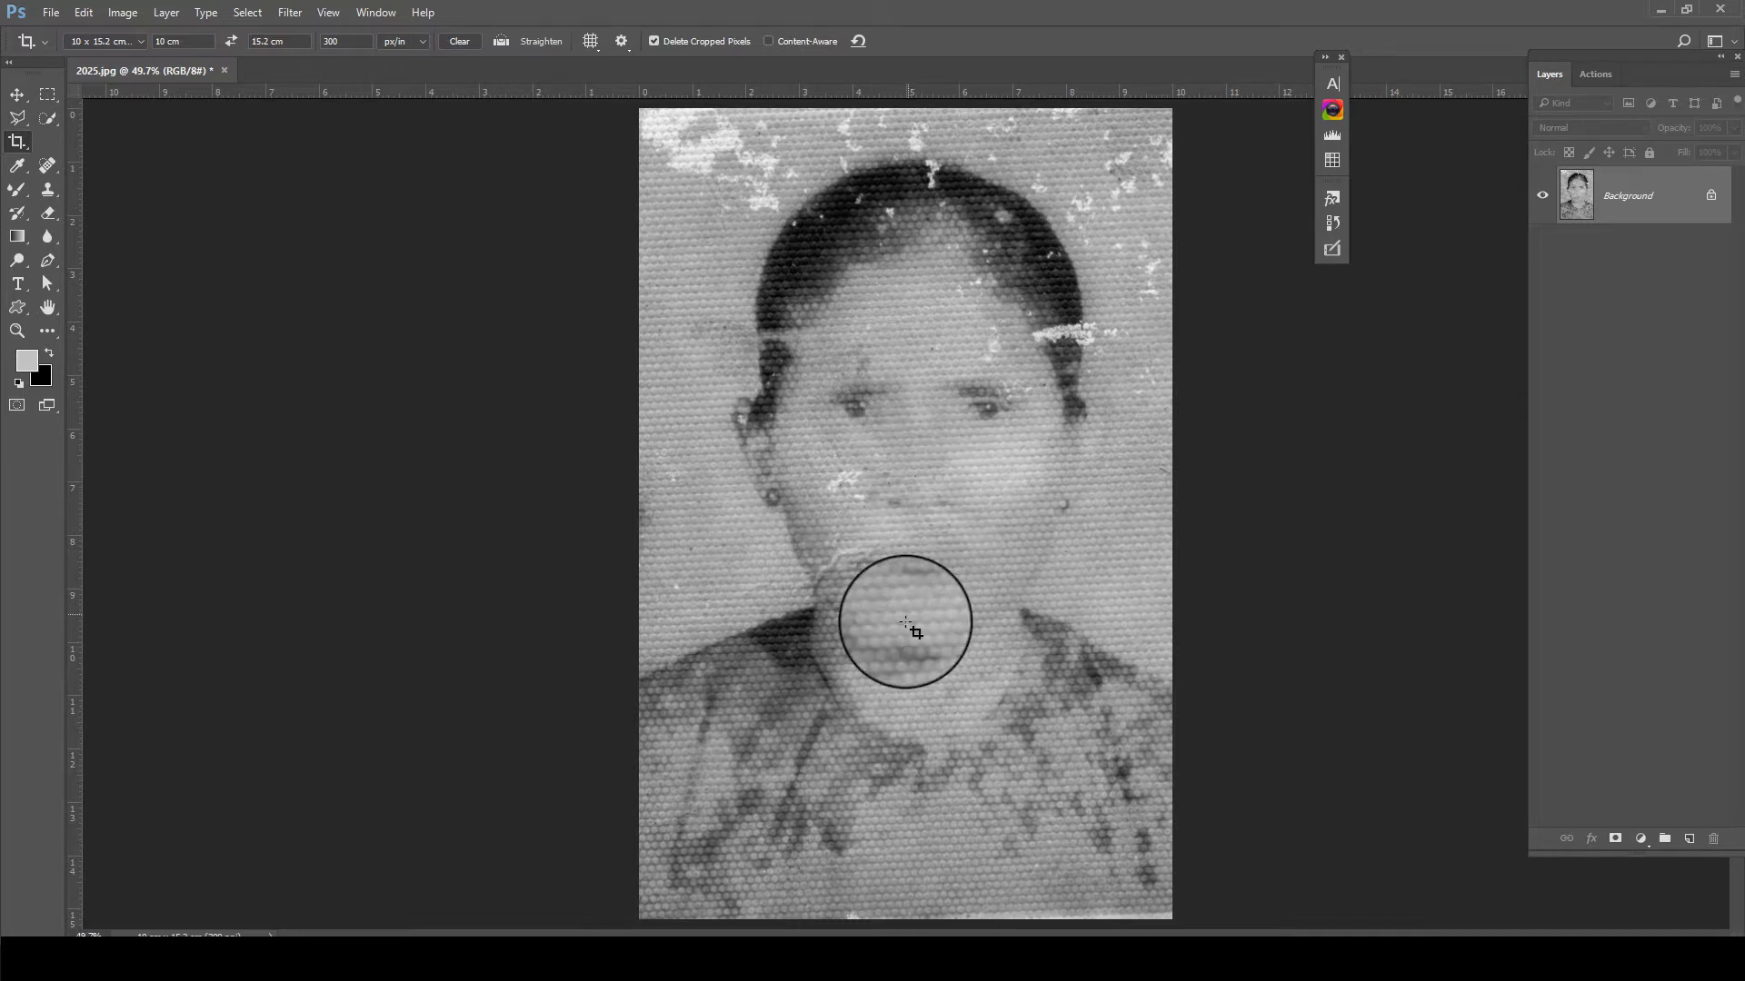
scroll(949, 574, up, 1)
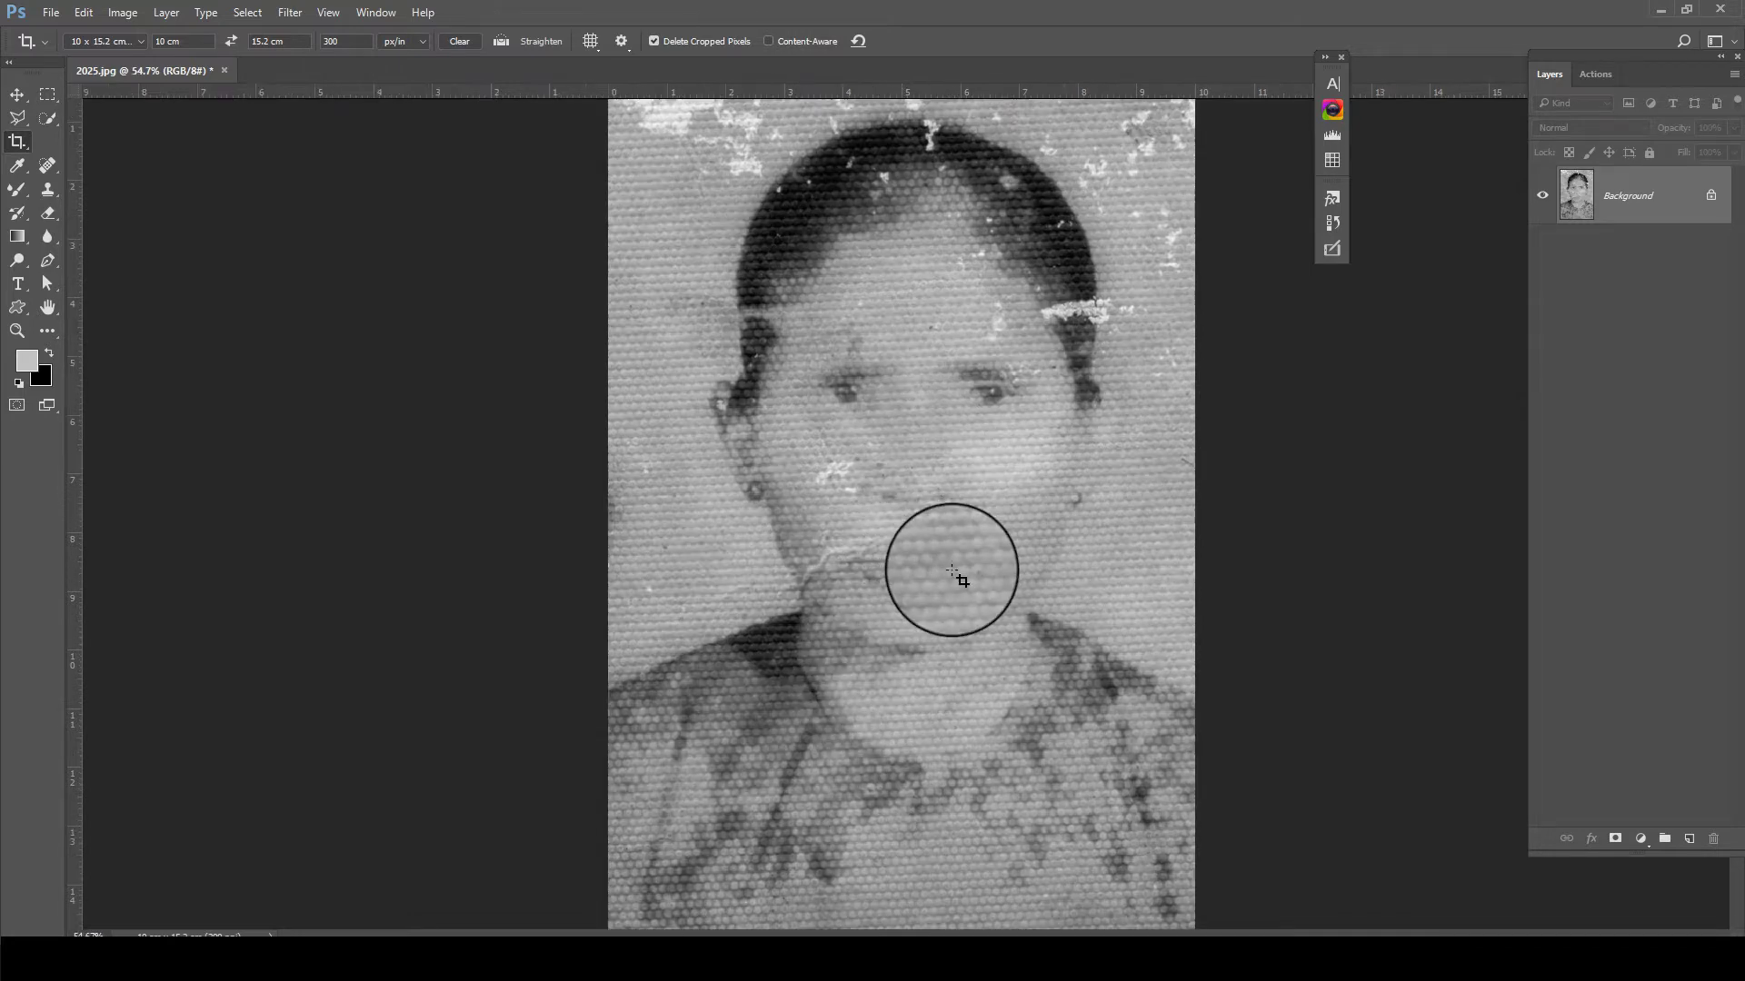
scroll(936, 471, up, 3)
scroll(936, 469, up, 2)
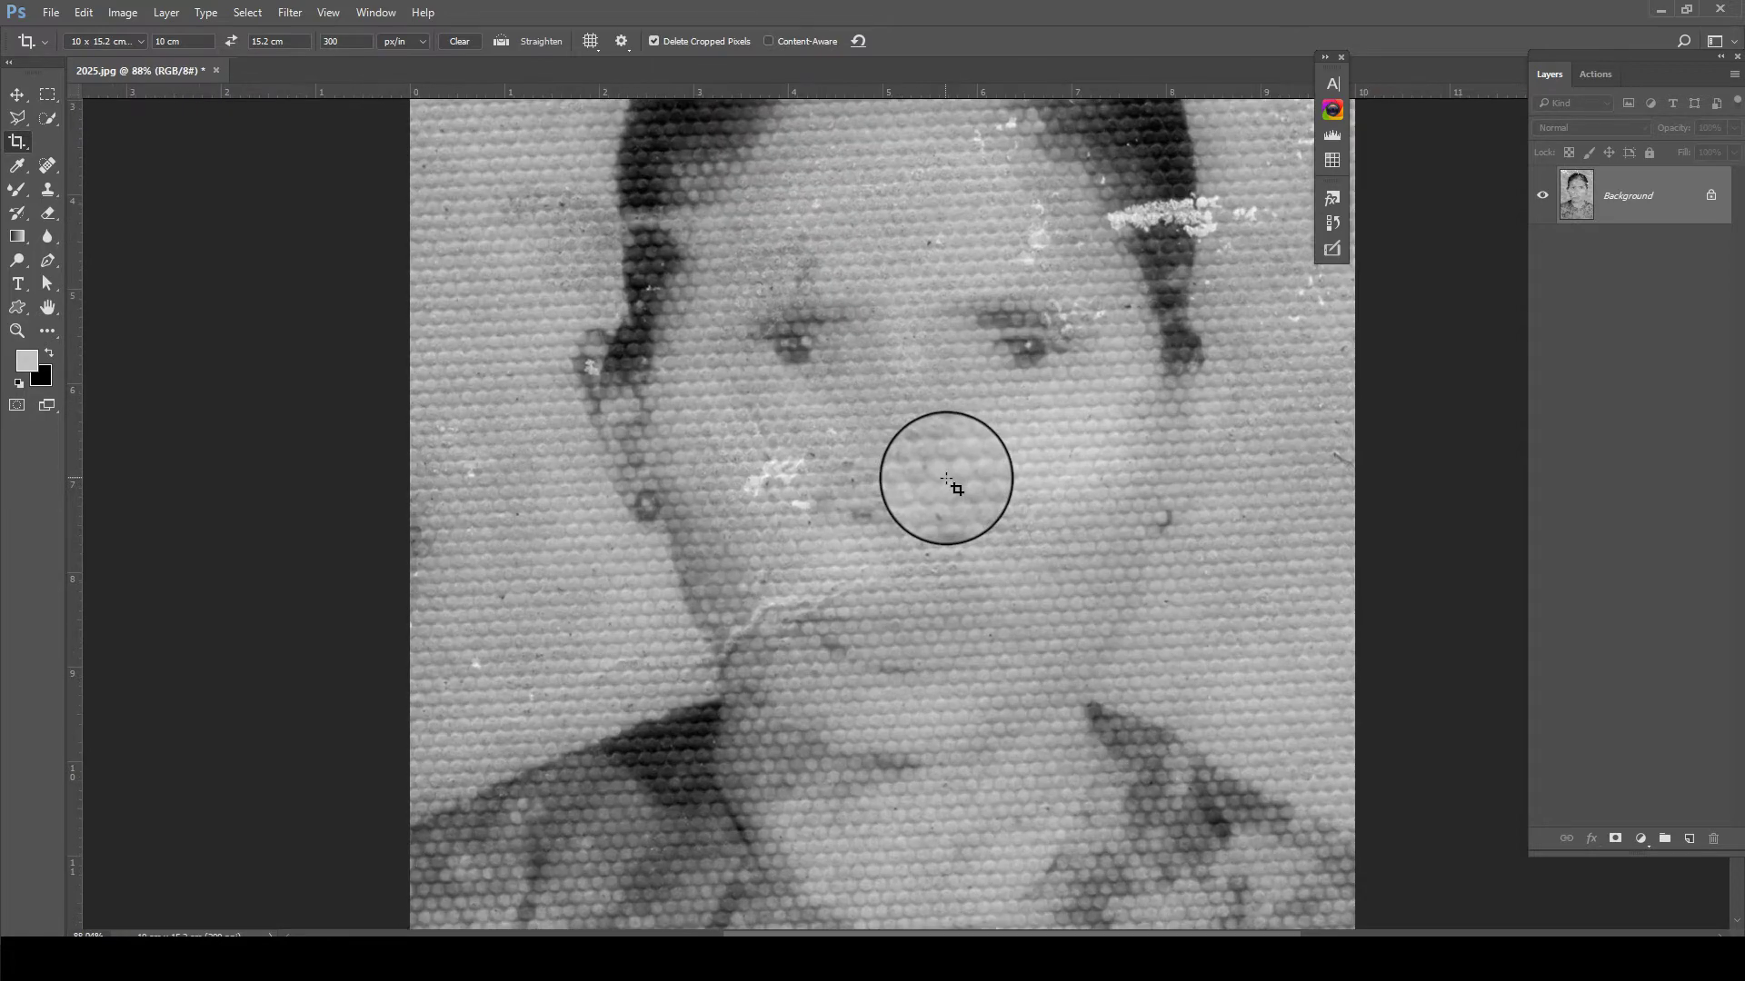
scroll(950, 482, down, 1)
scroll(954, 482, down, 1)
scroll(958, 482, down, 1)
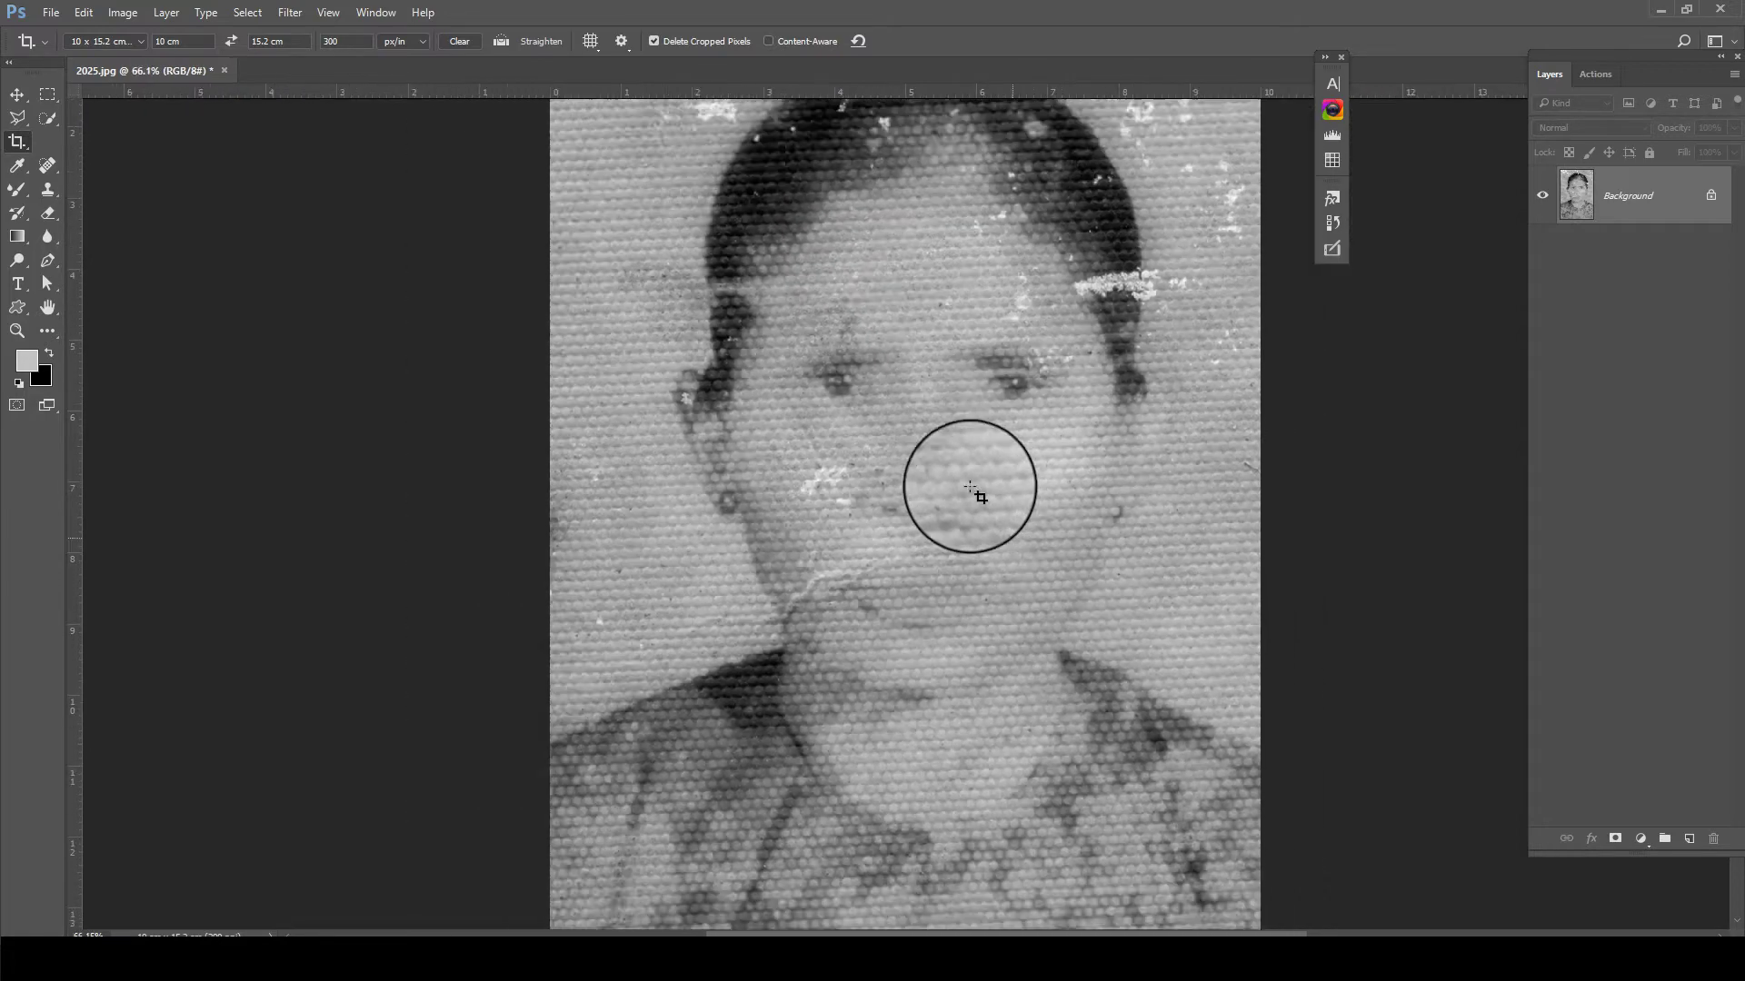
scroll(963, 483, down, 1)
scroll(963, 484, up, 2)
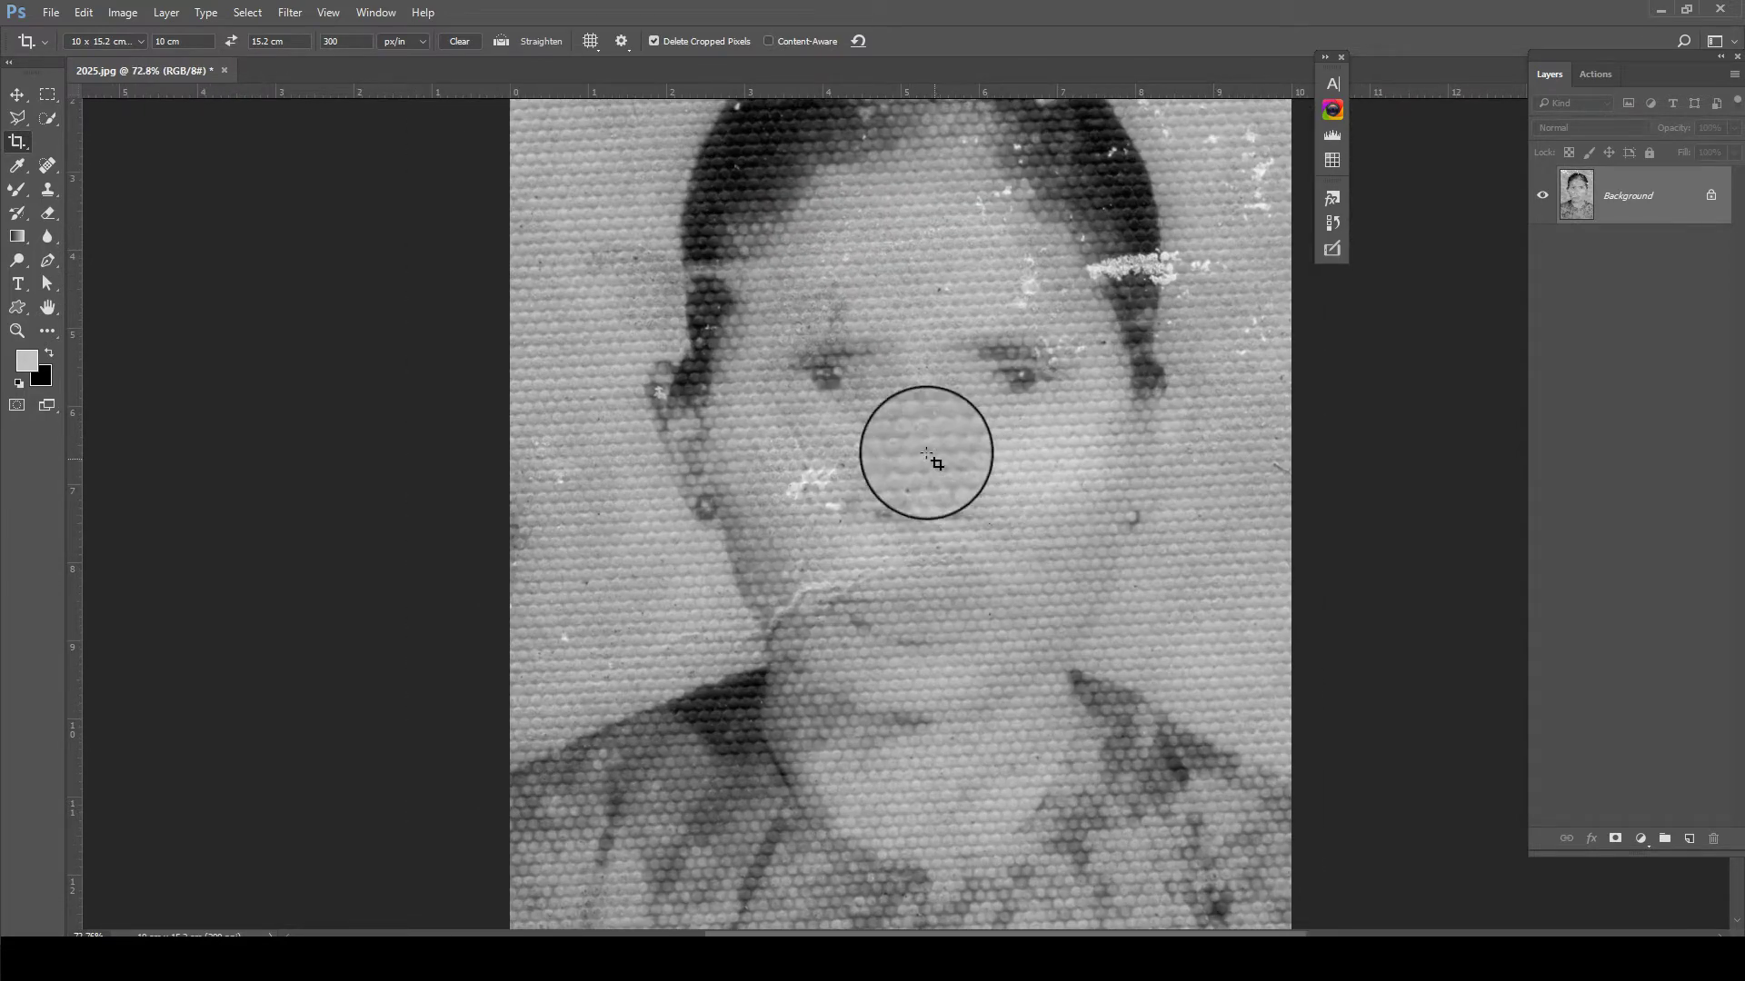
scroll(882, 473, up, 2)
scroll(883, 472, up, 1)
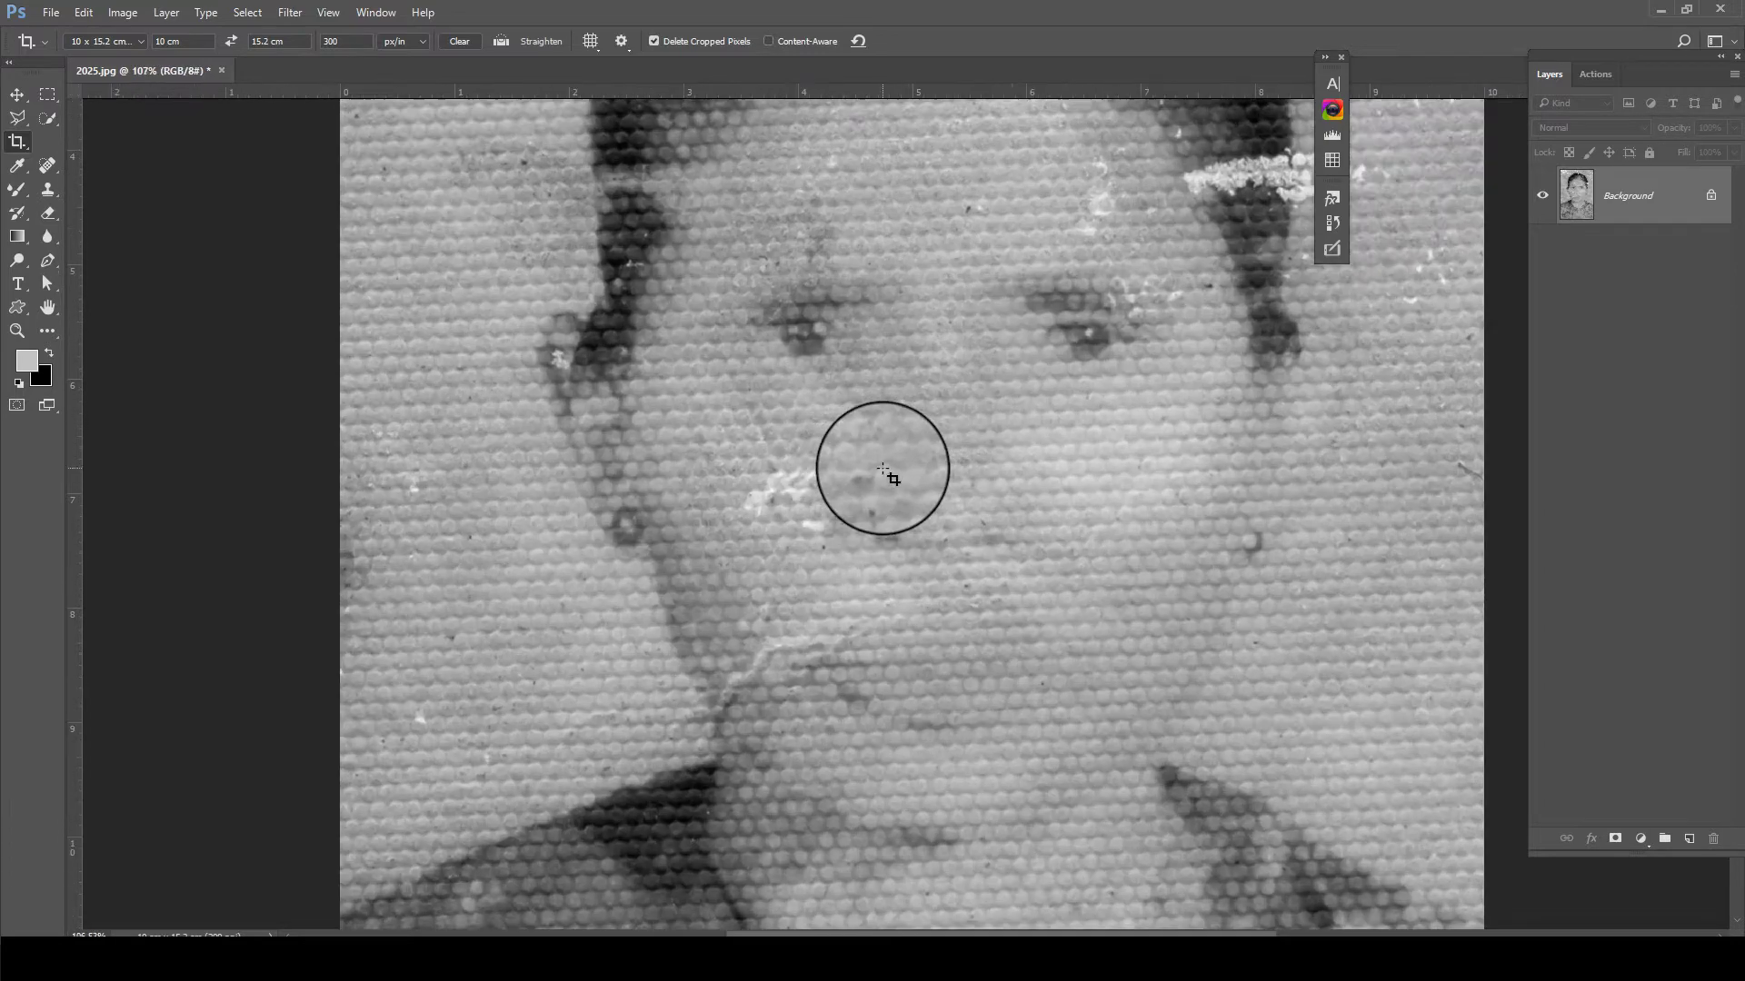
scroll(885, 475, down, 1)
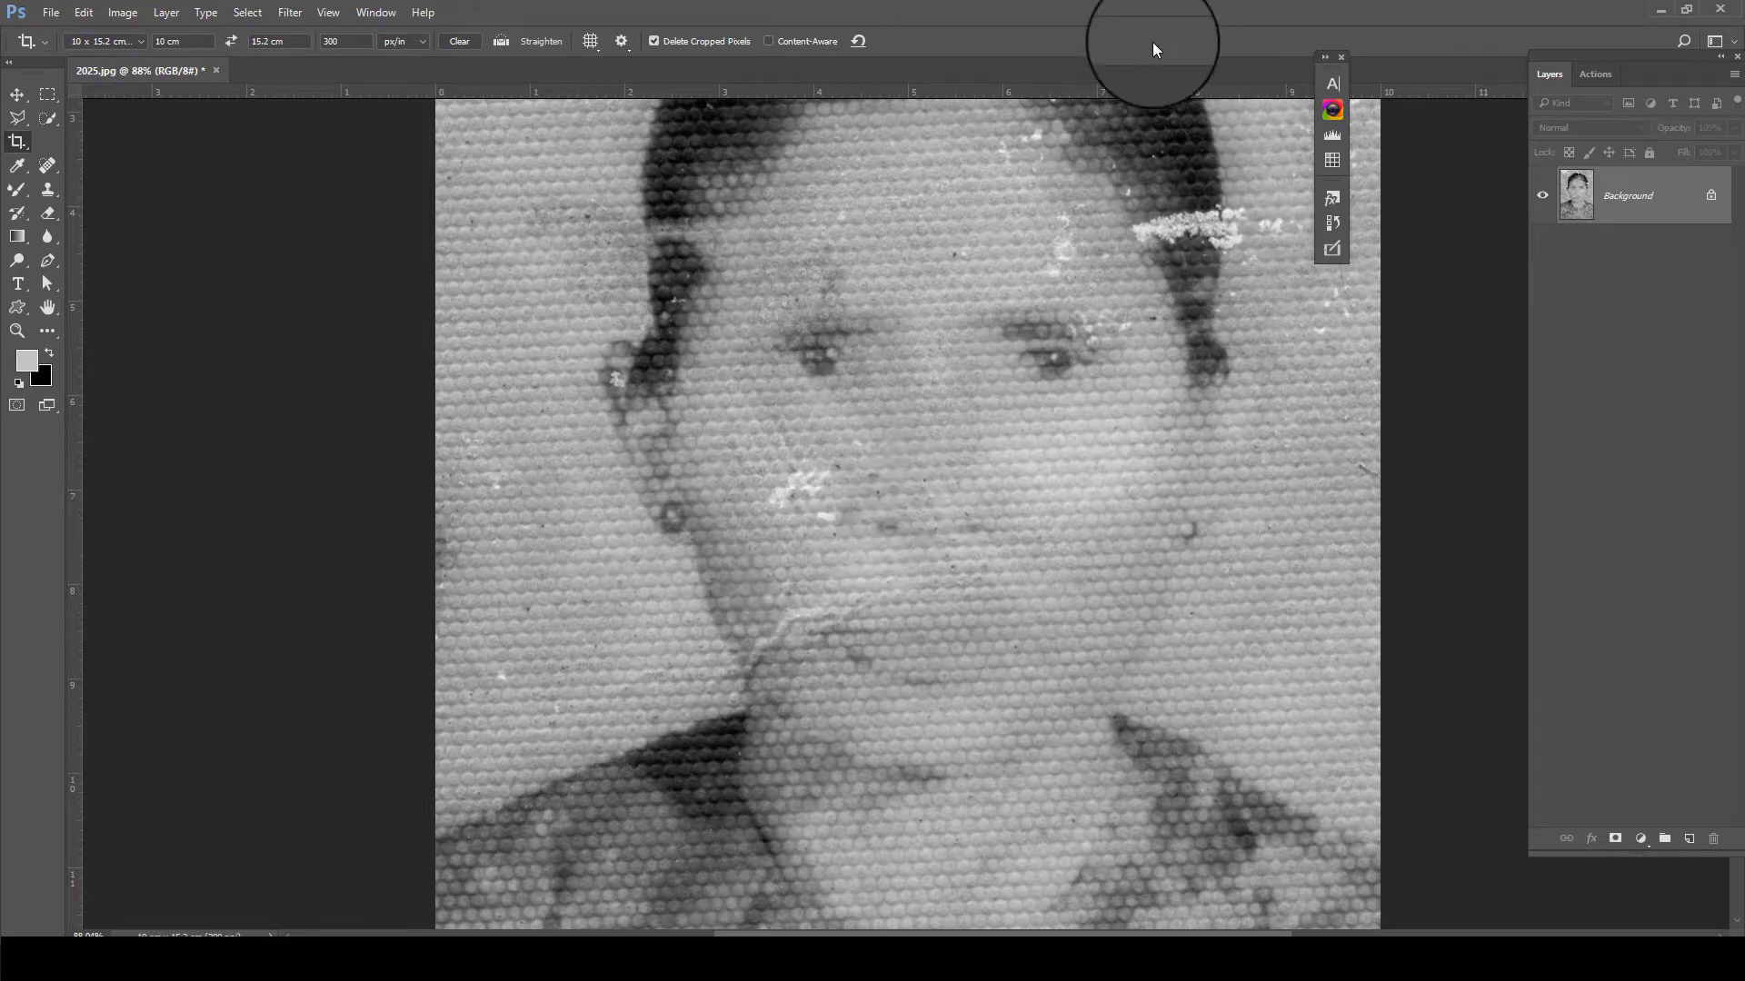
scroll(999, 393, down, 5)
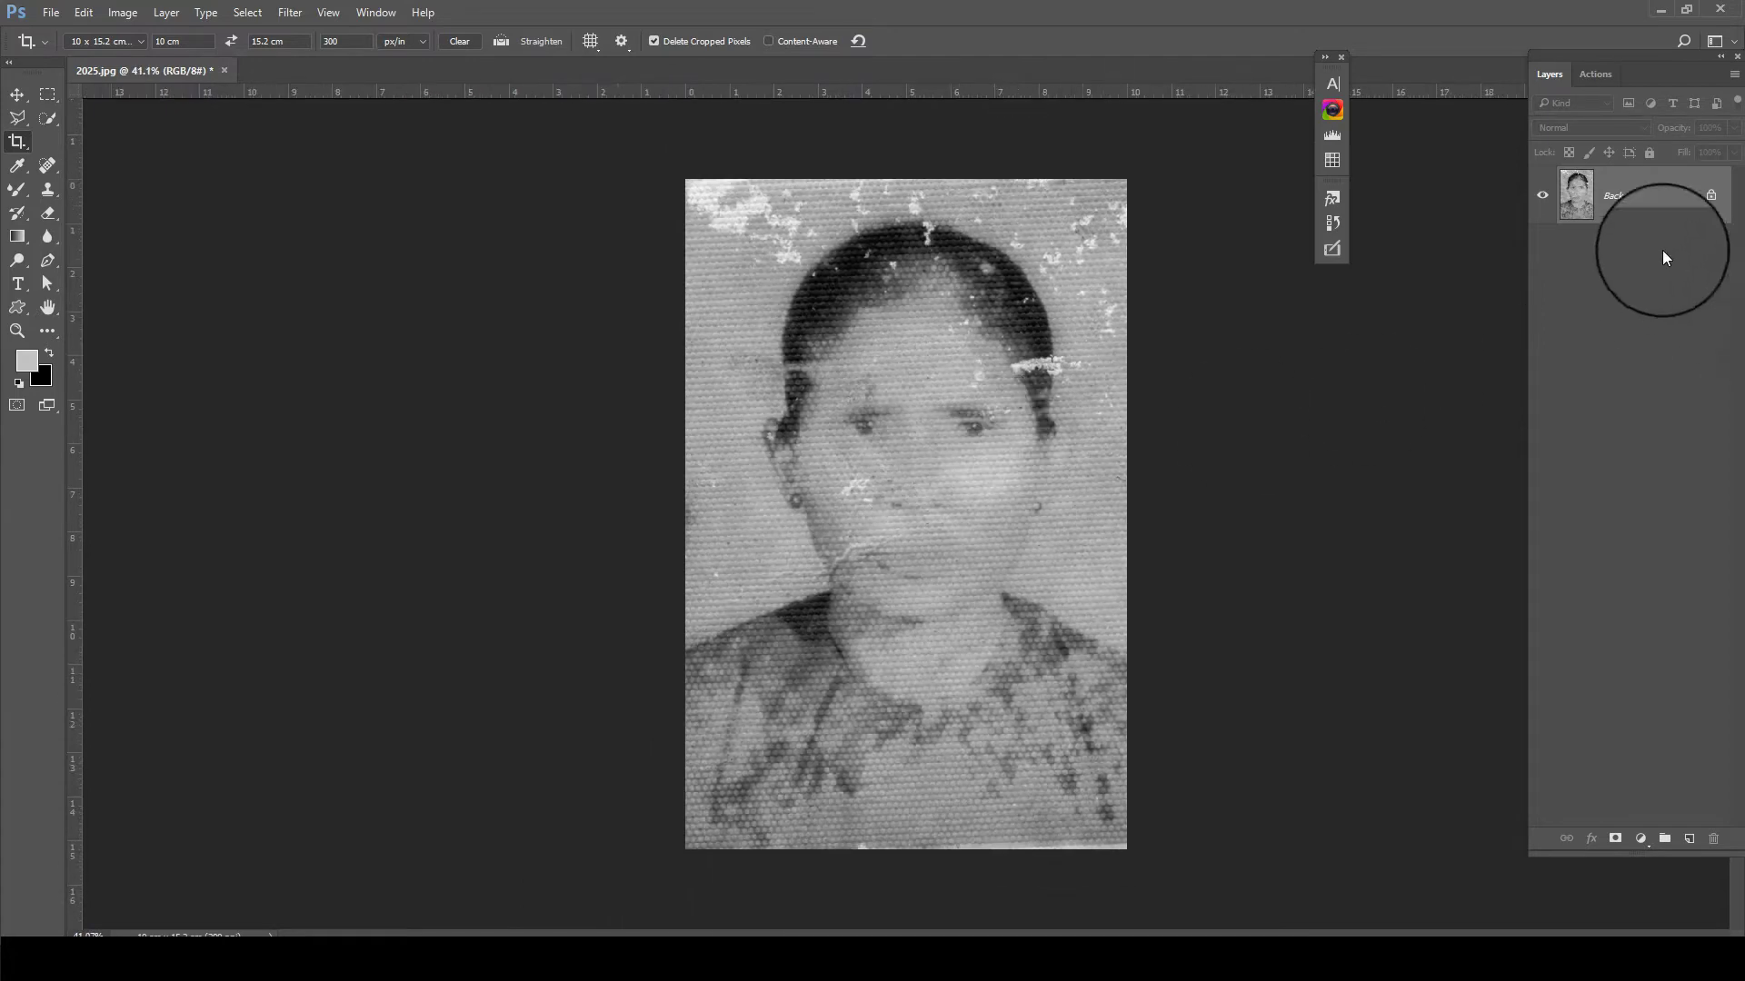
drag(1635, 195, 1692, 837)
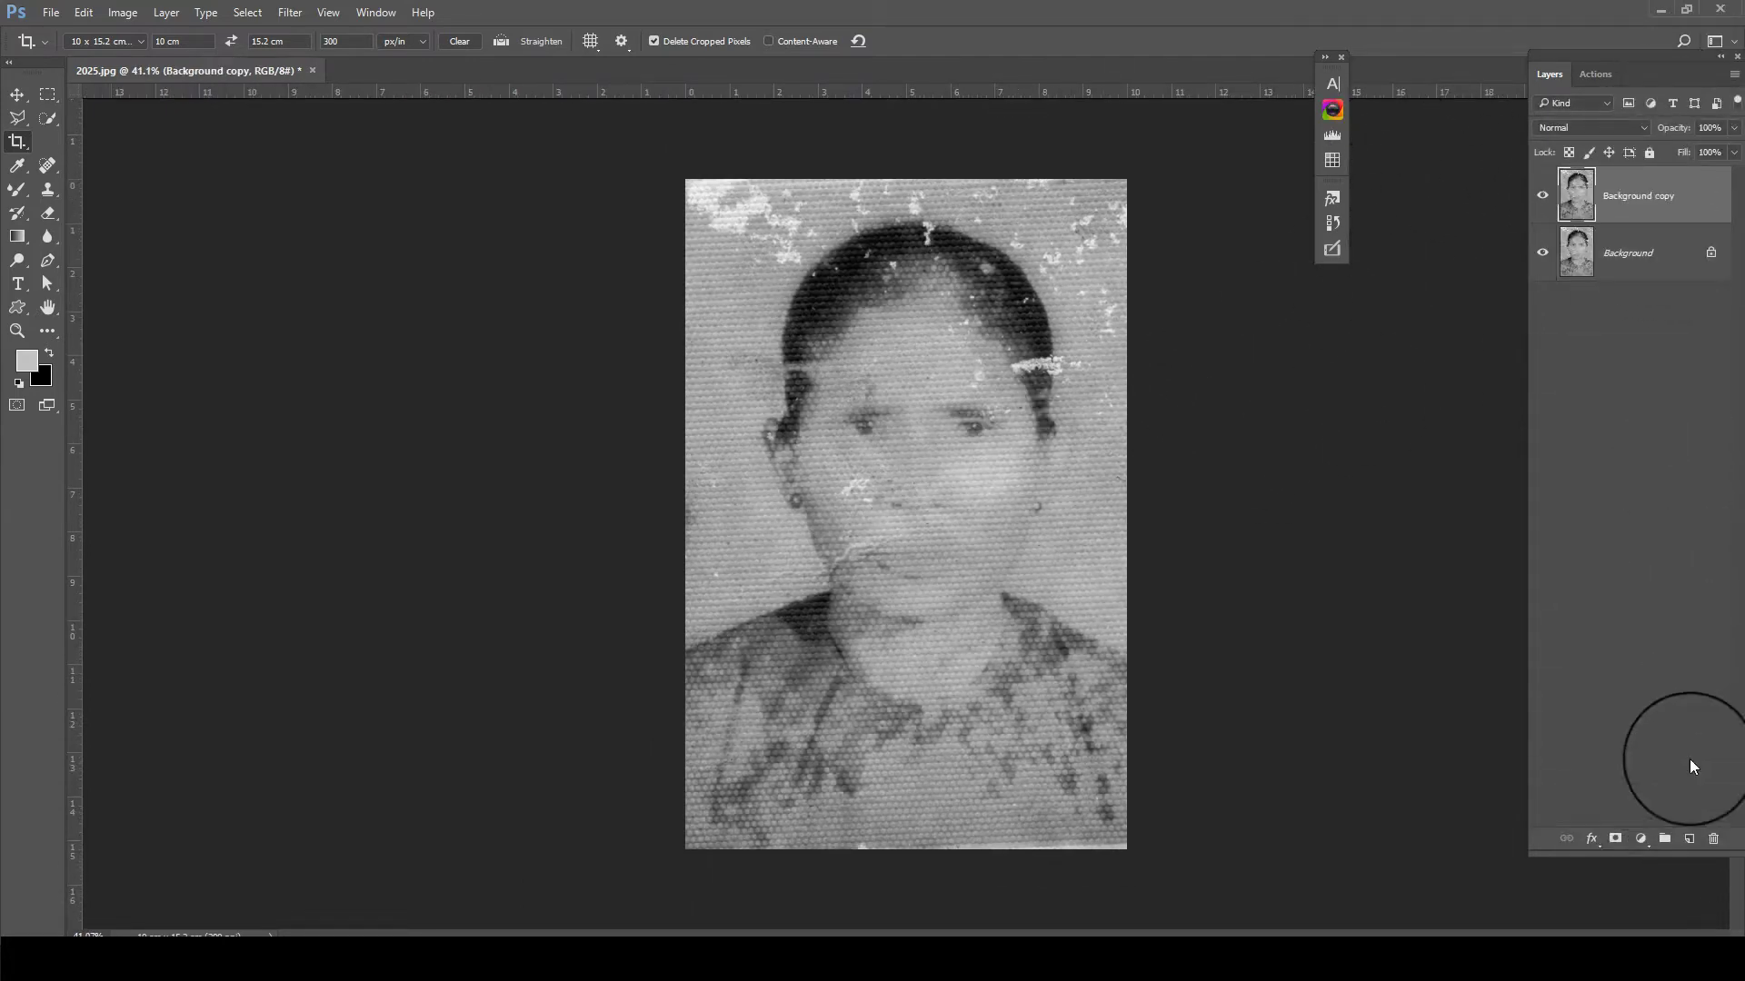
scroll(971, 300, up, 3)
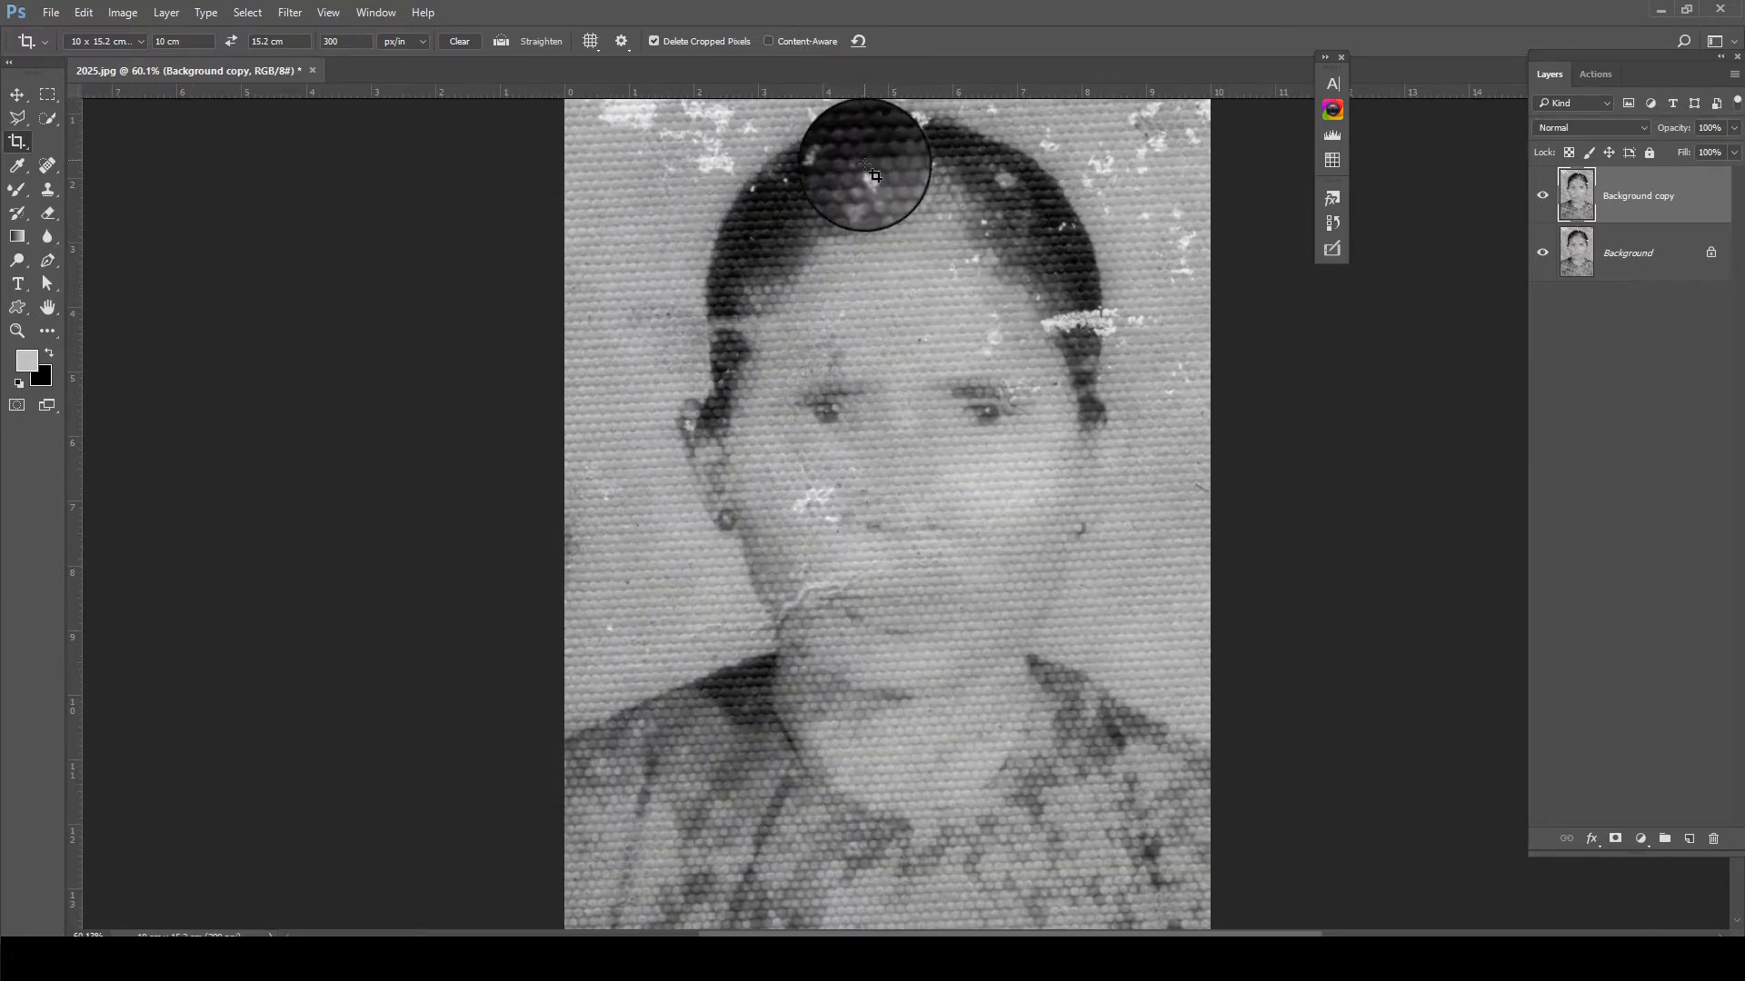
drag(1636, 195, 1692, 834)
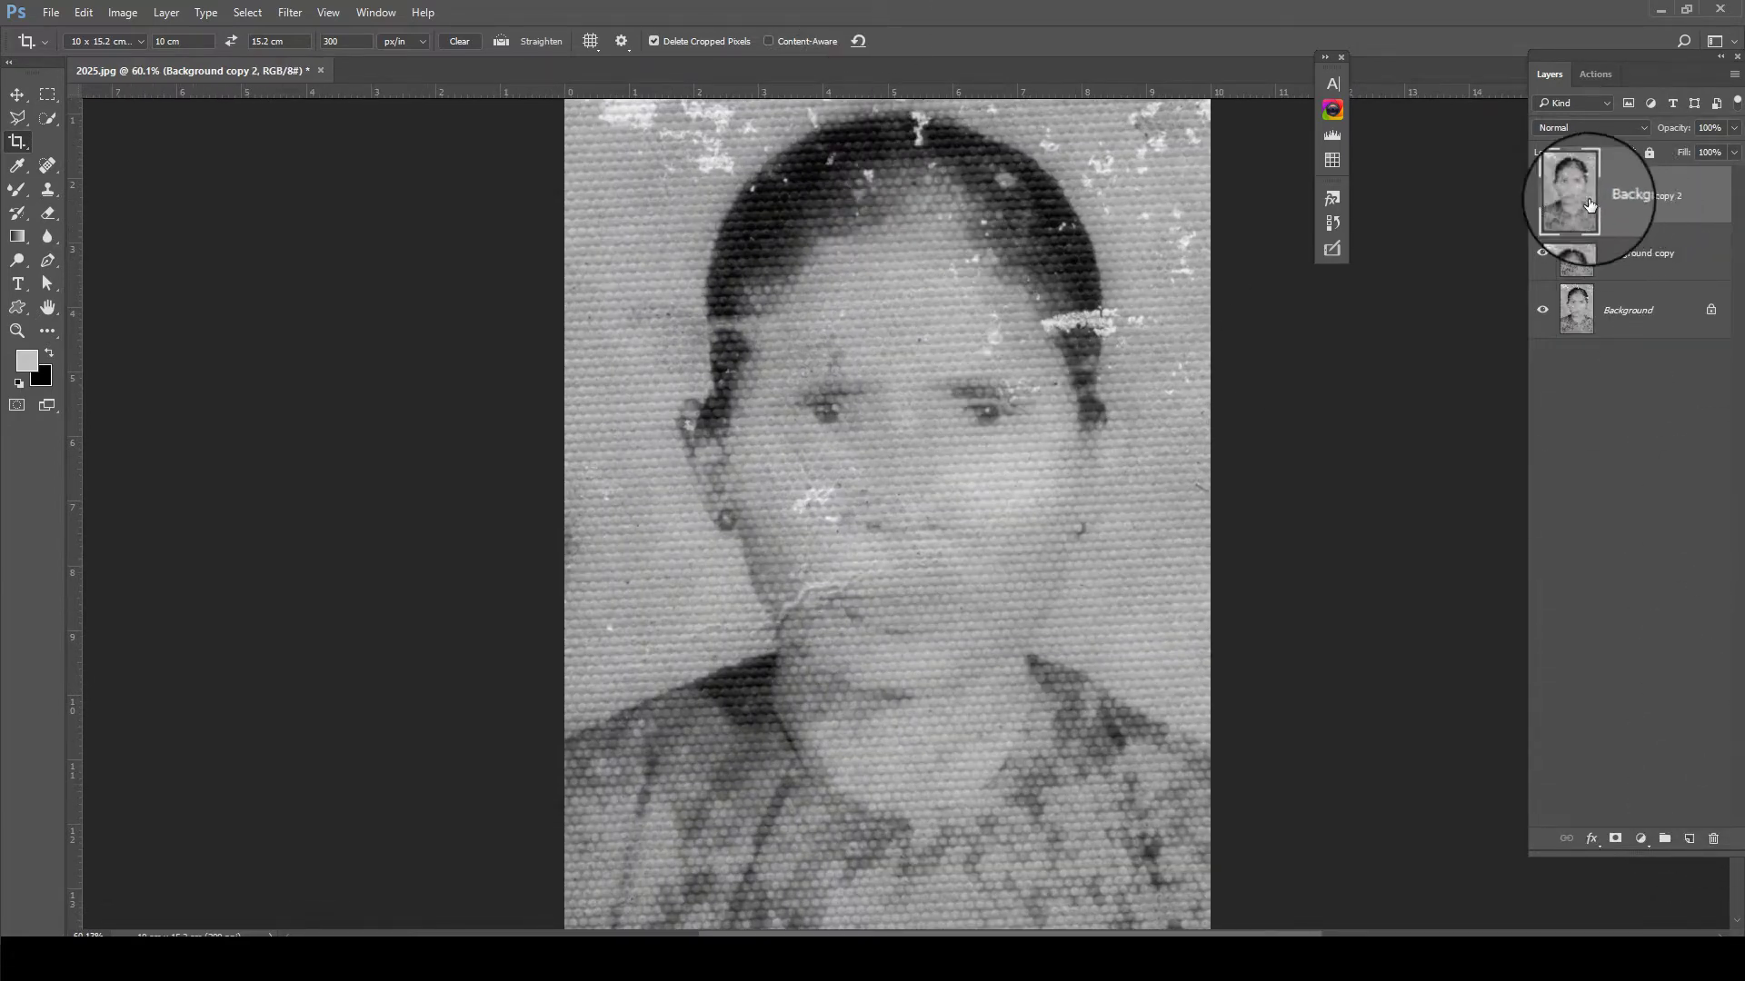
Hide Background copy 2 and make Background copy the active layer
click(1542, 252)
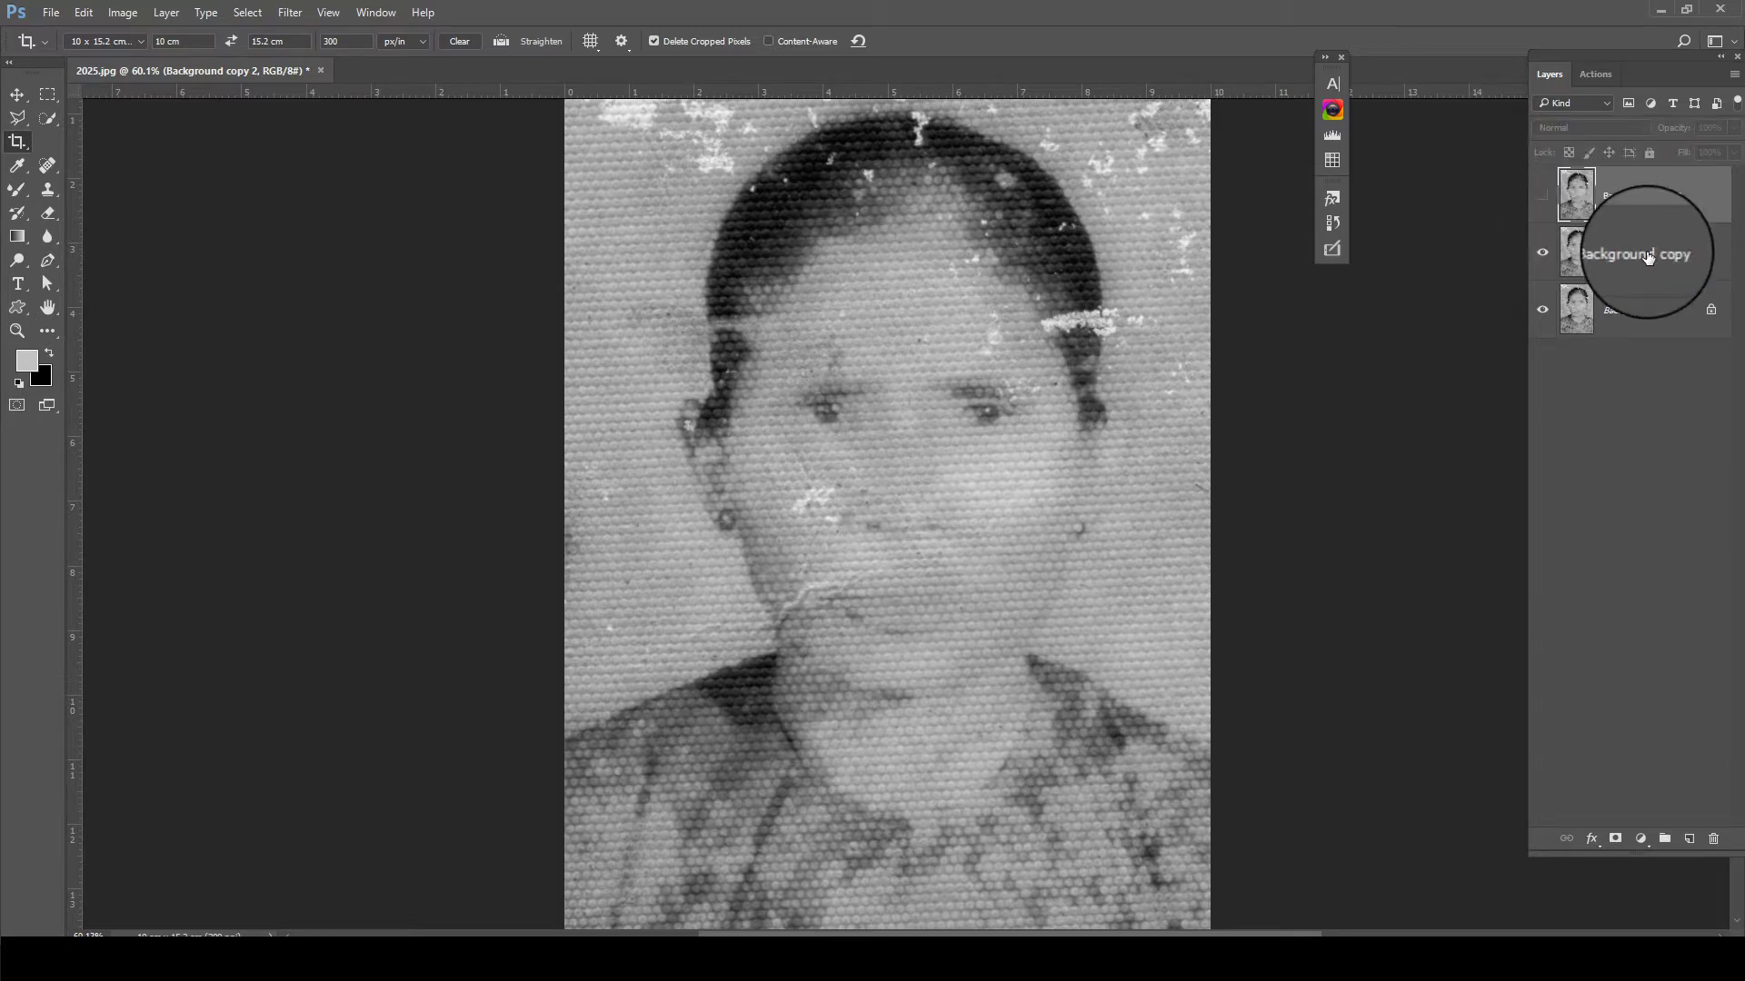
click(1649, 257)
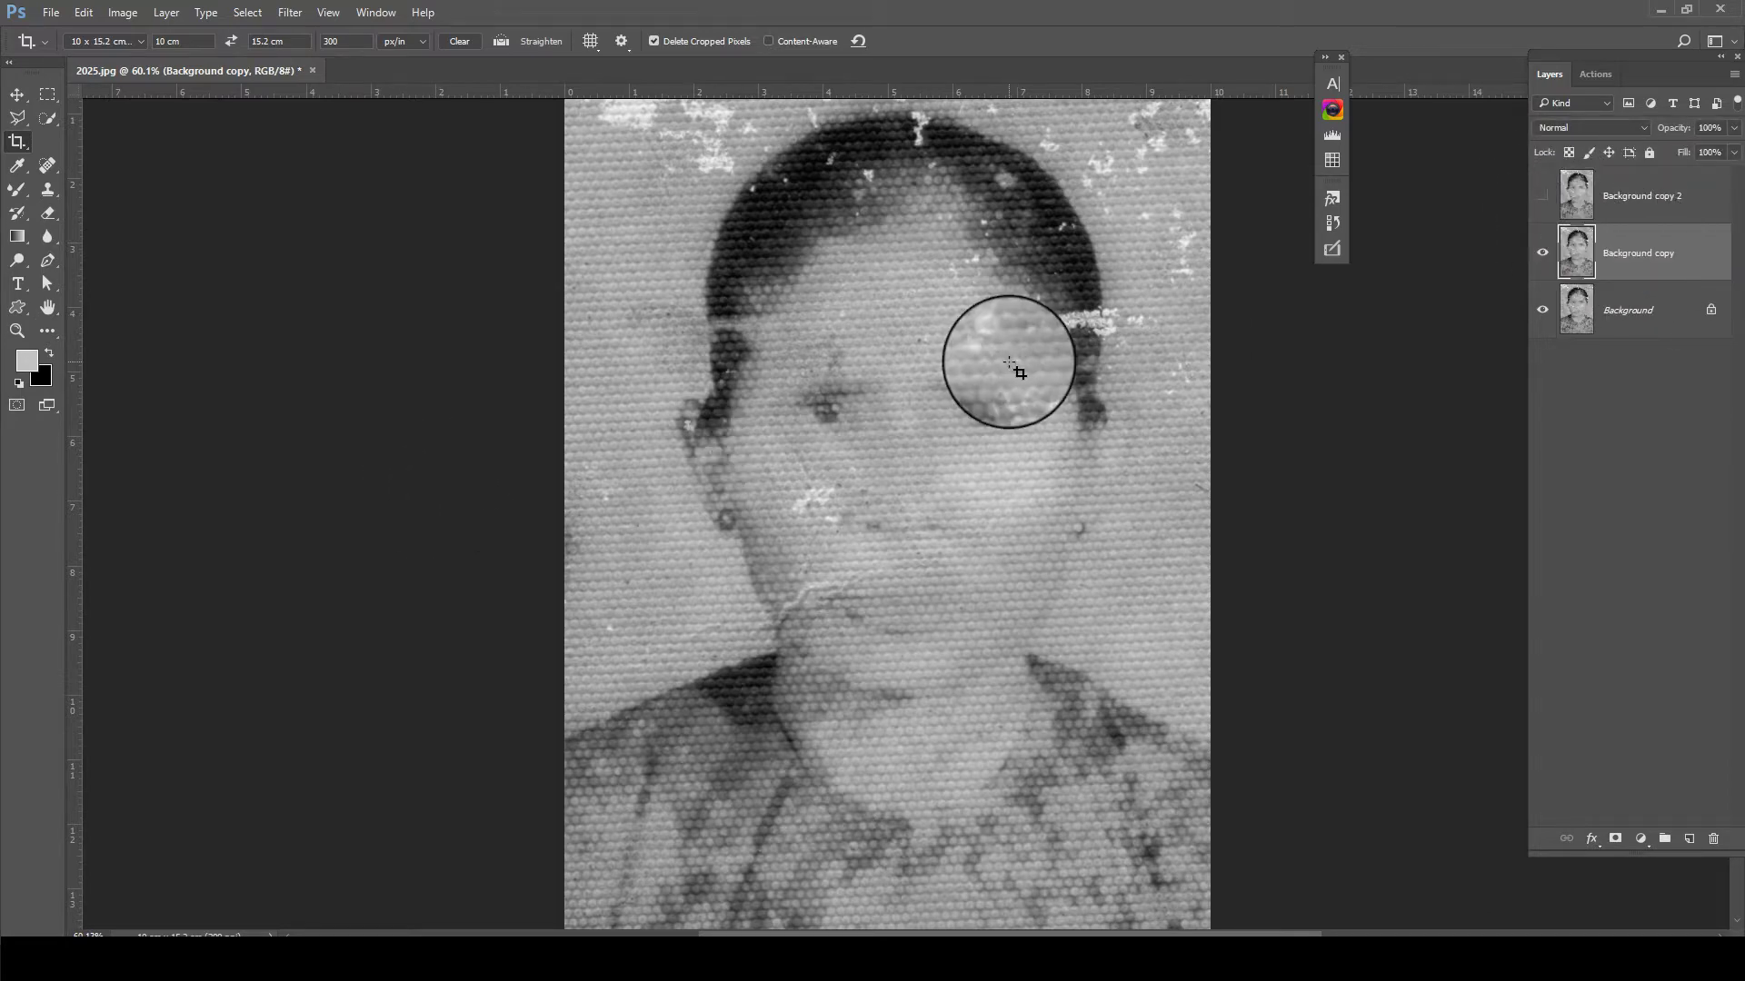
scroll(1000, 351, up, 2)
scroll(1000, 351, down, 2)
scroll(991, 351, down, 2)
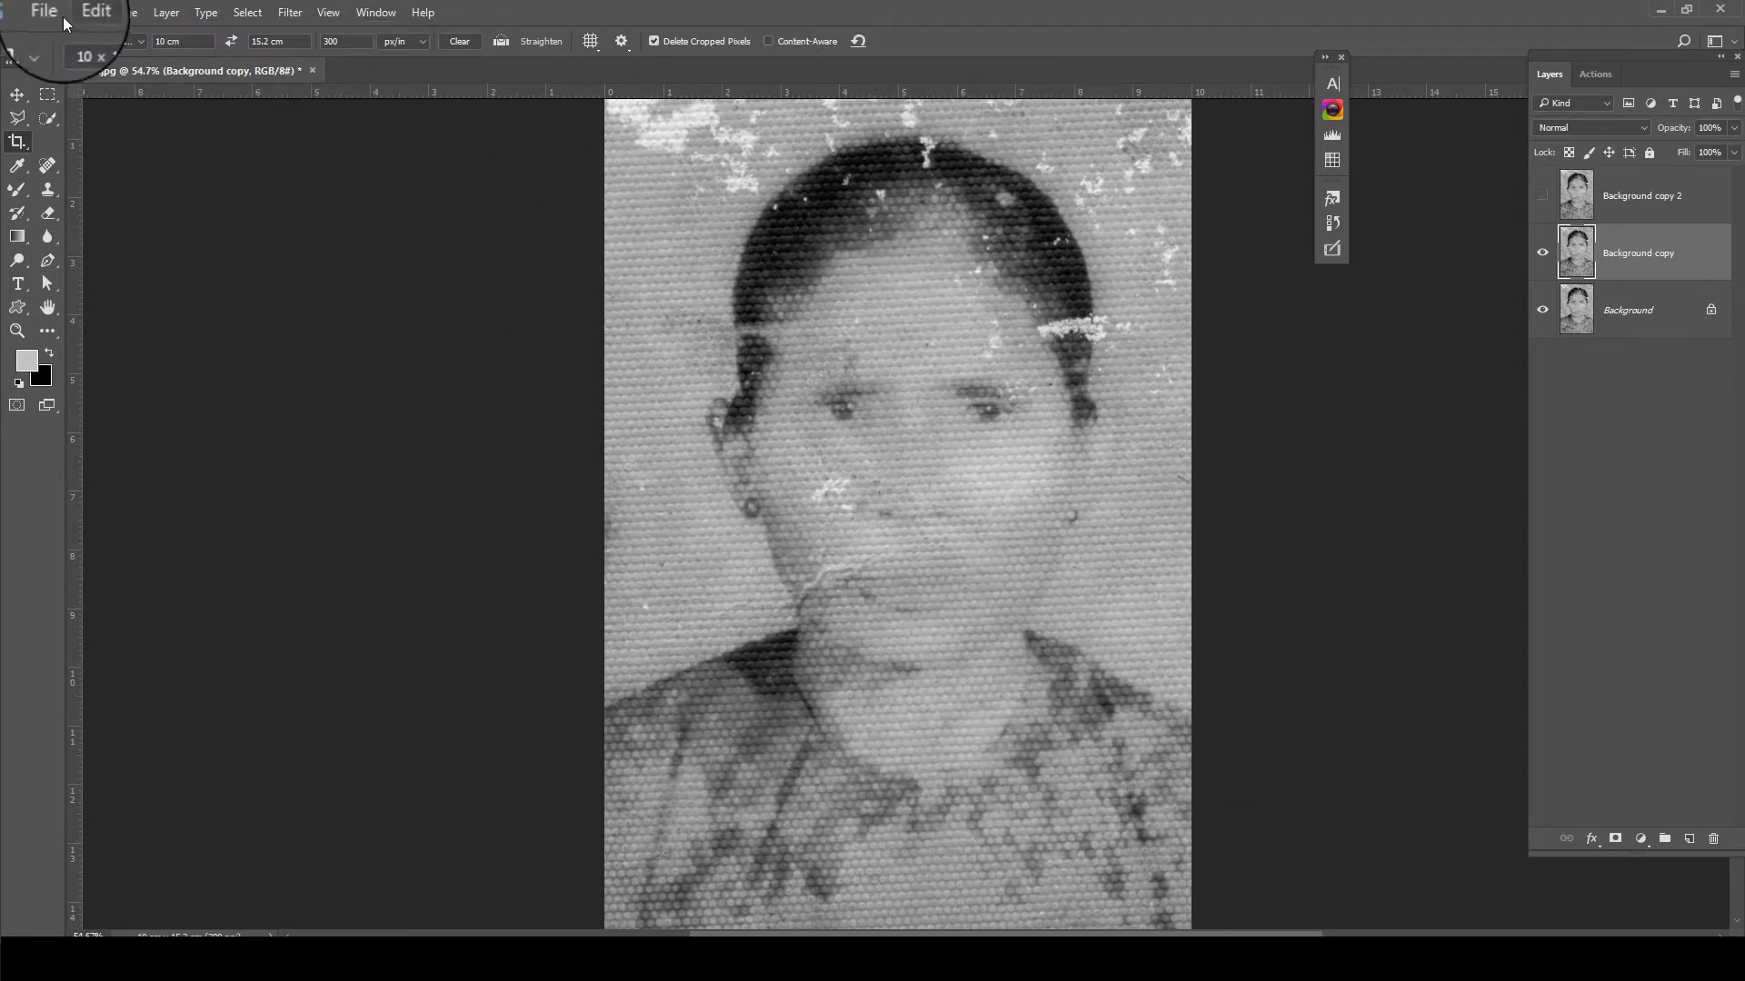
Open the Camera Raw Filter on Background copy and view the face at 100% zoom
click(290, 13)
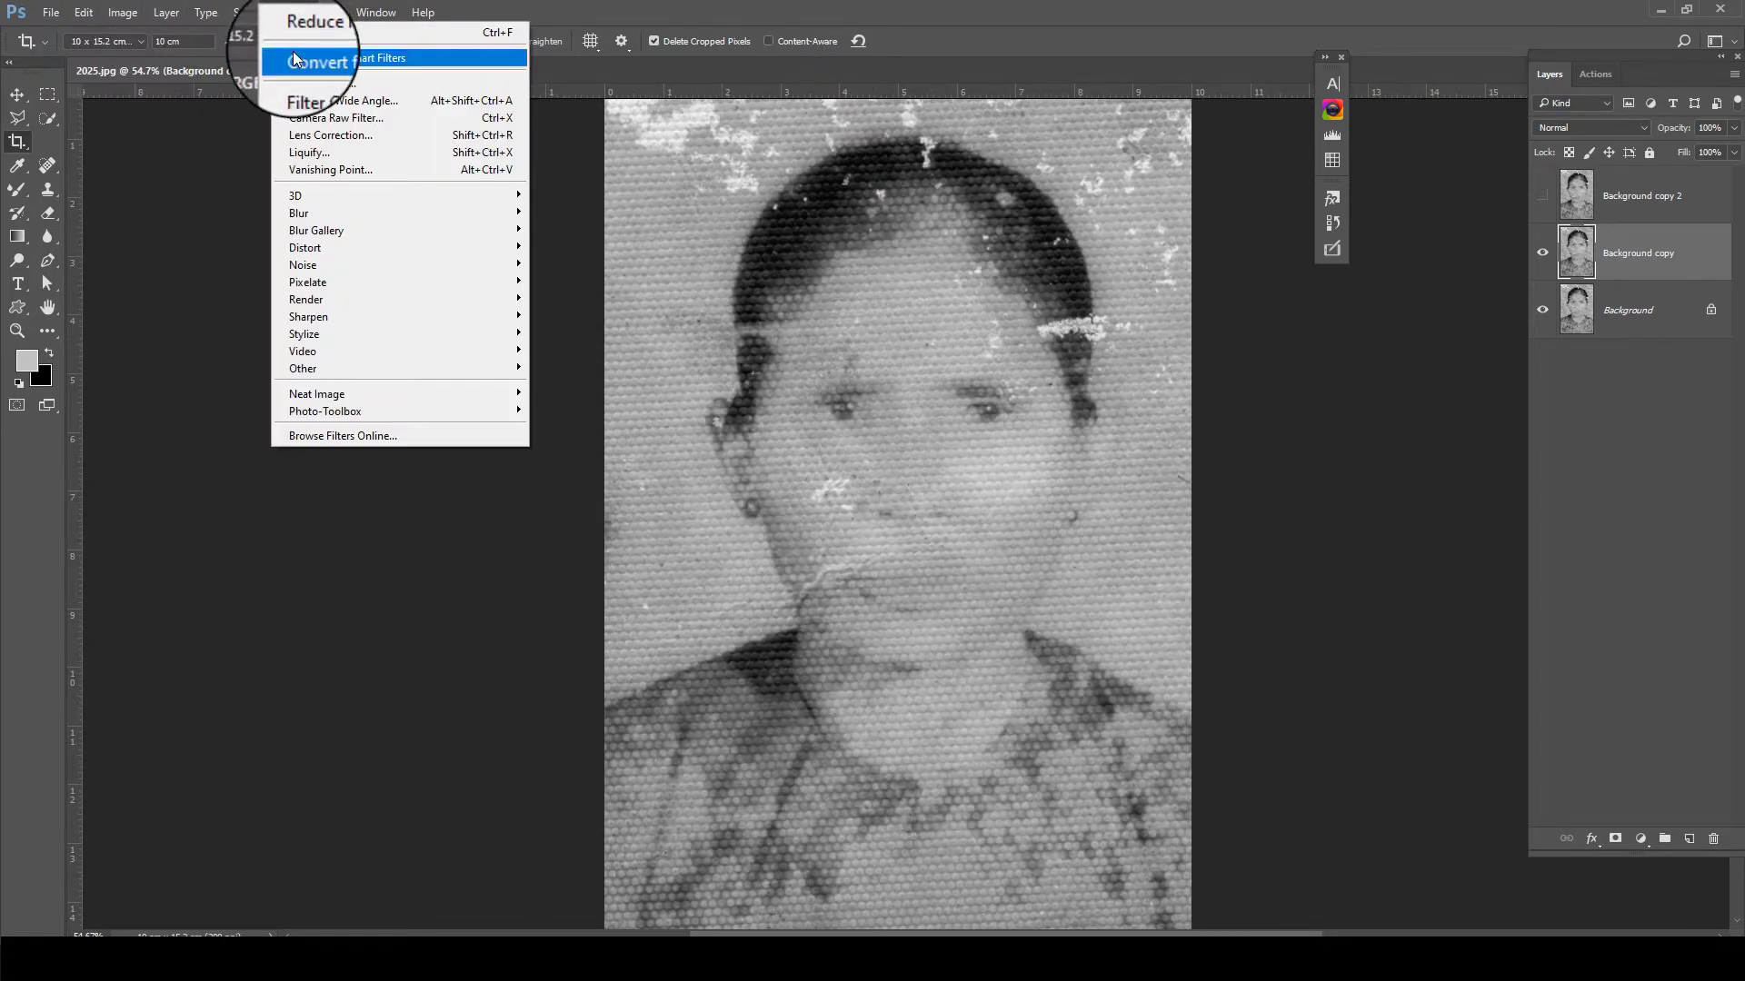
click(317, 118)
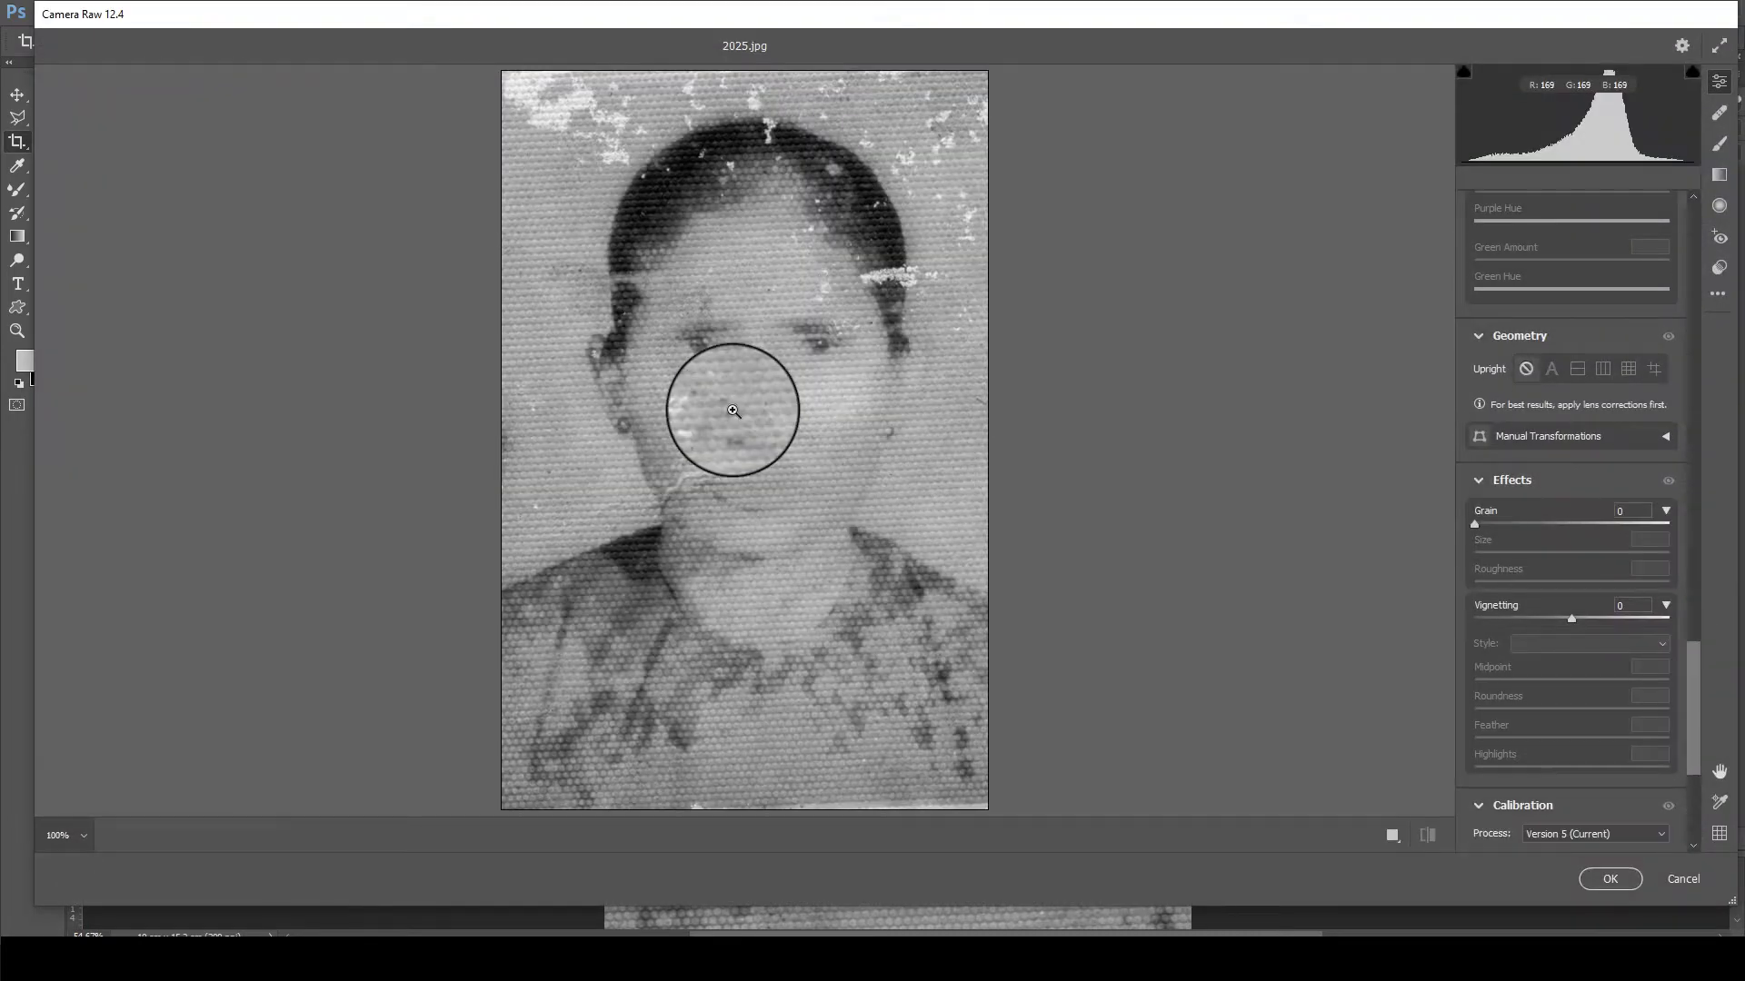
click(733, 410)
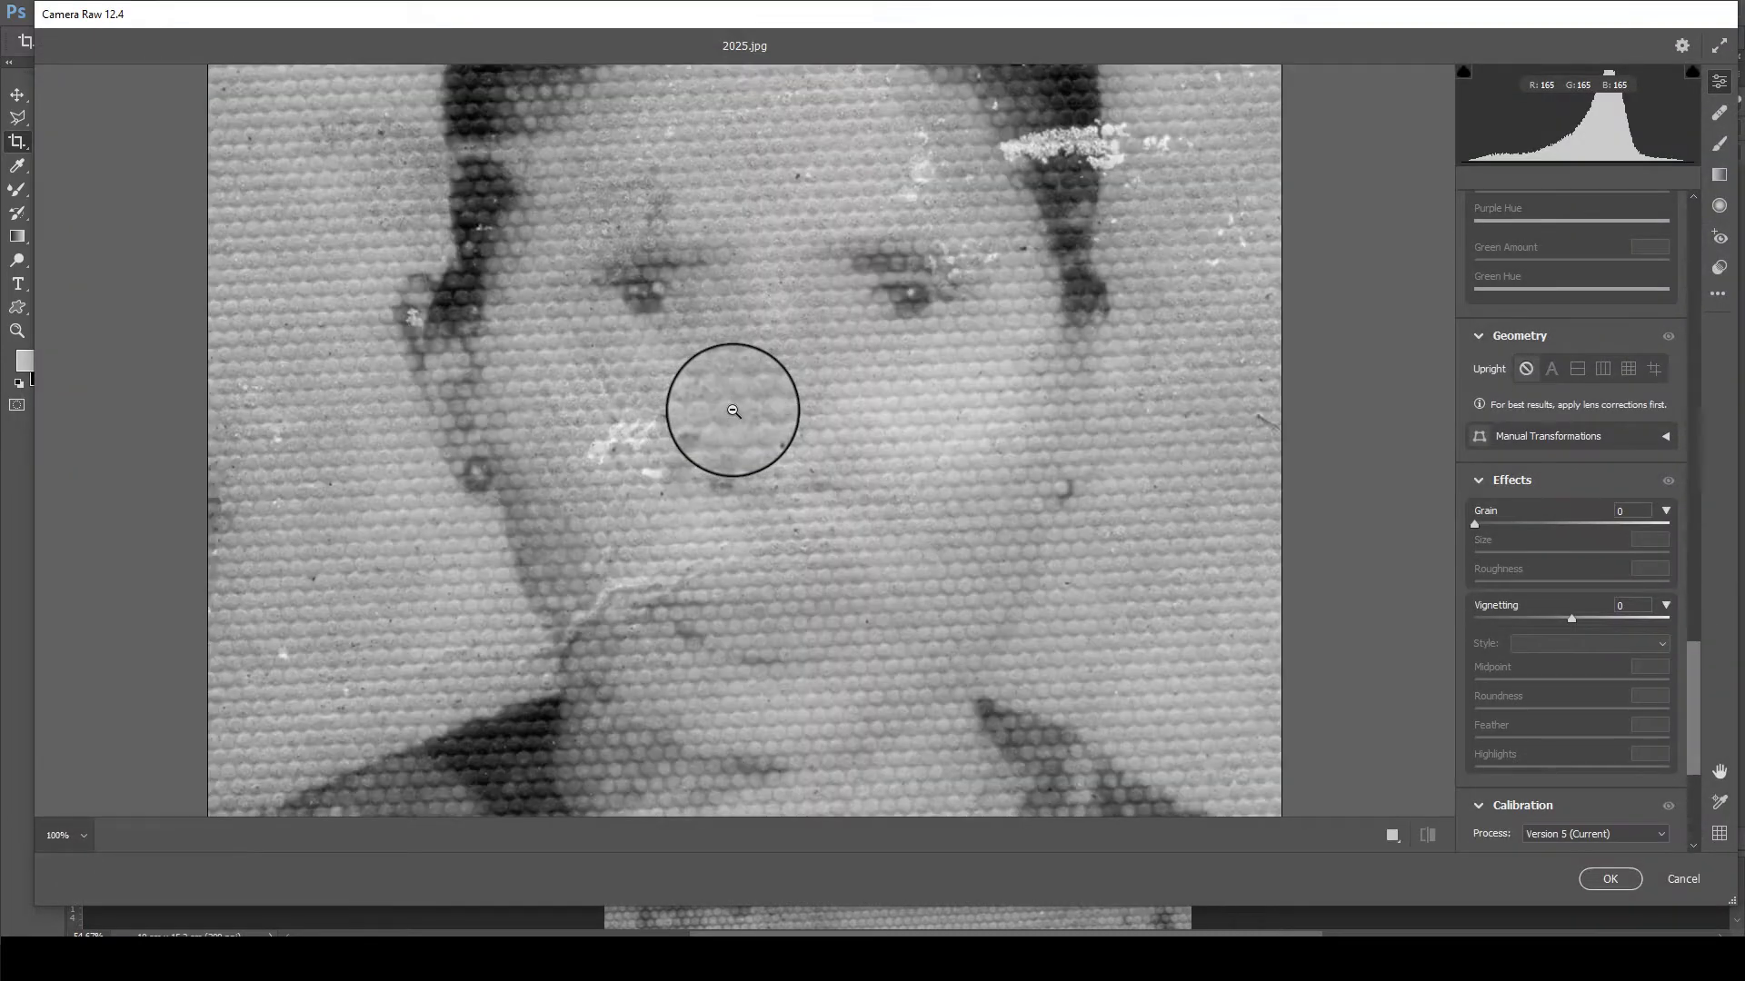
drag(1691, 712, 1692, 445)
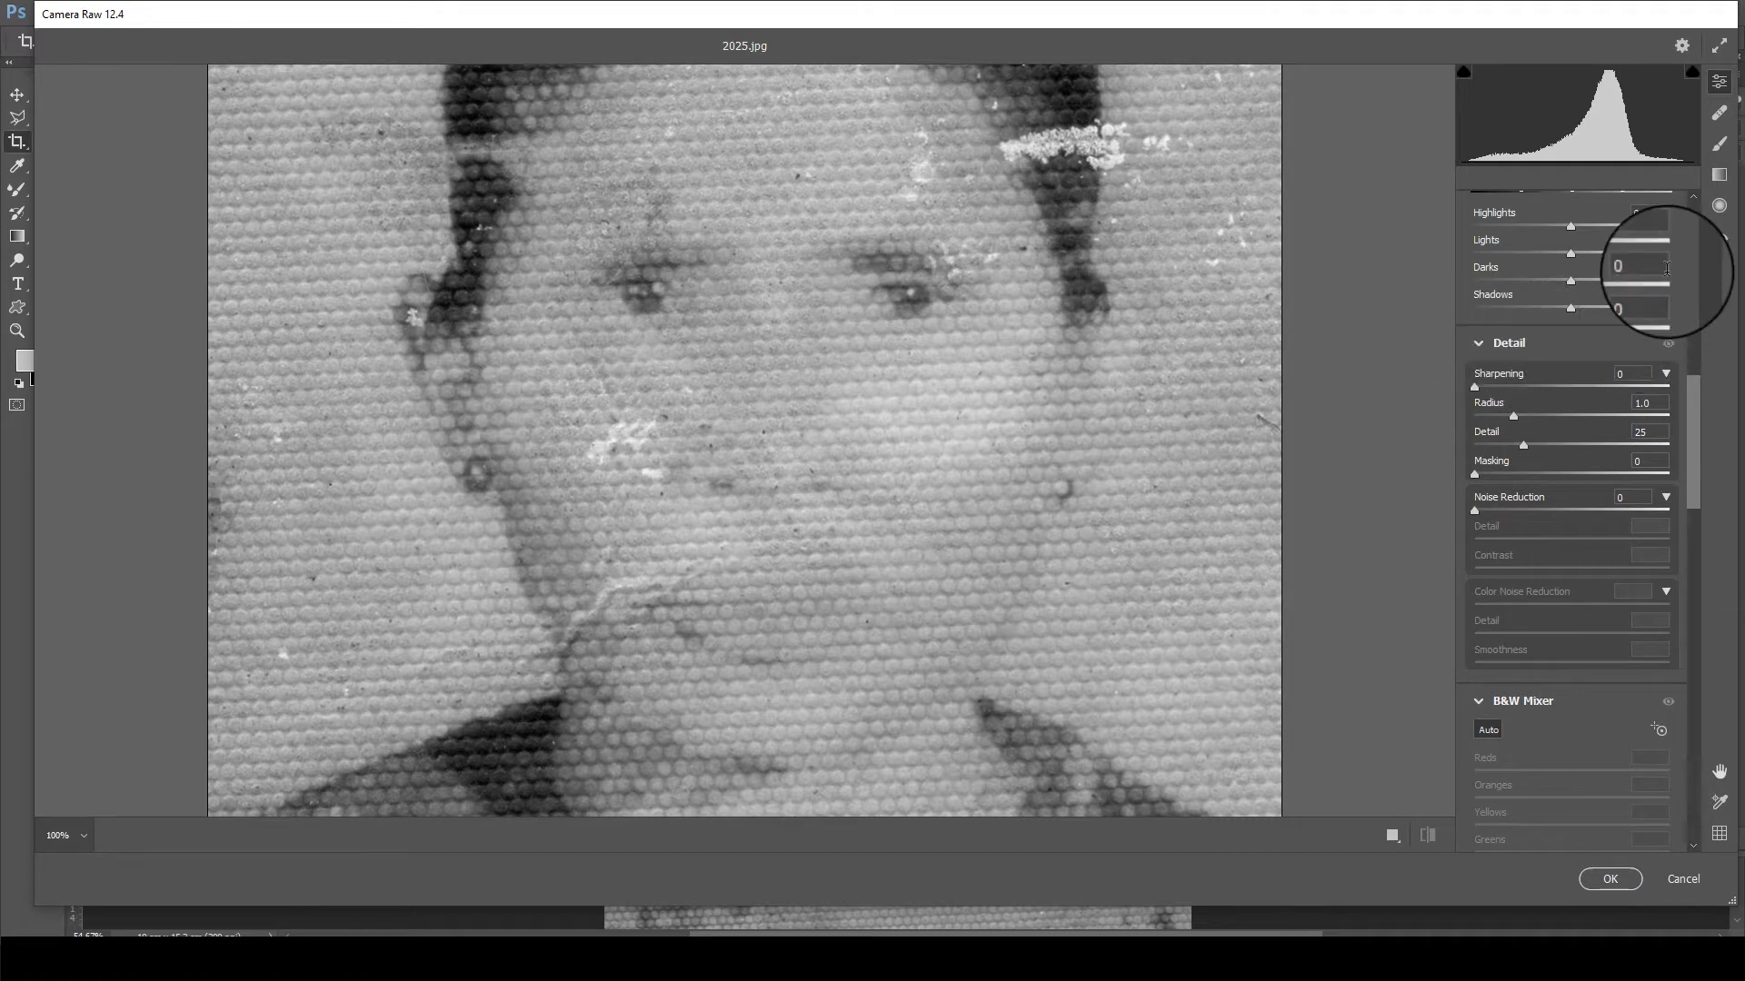
drag(1697, 482, 1694, 474)
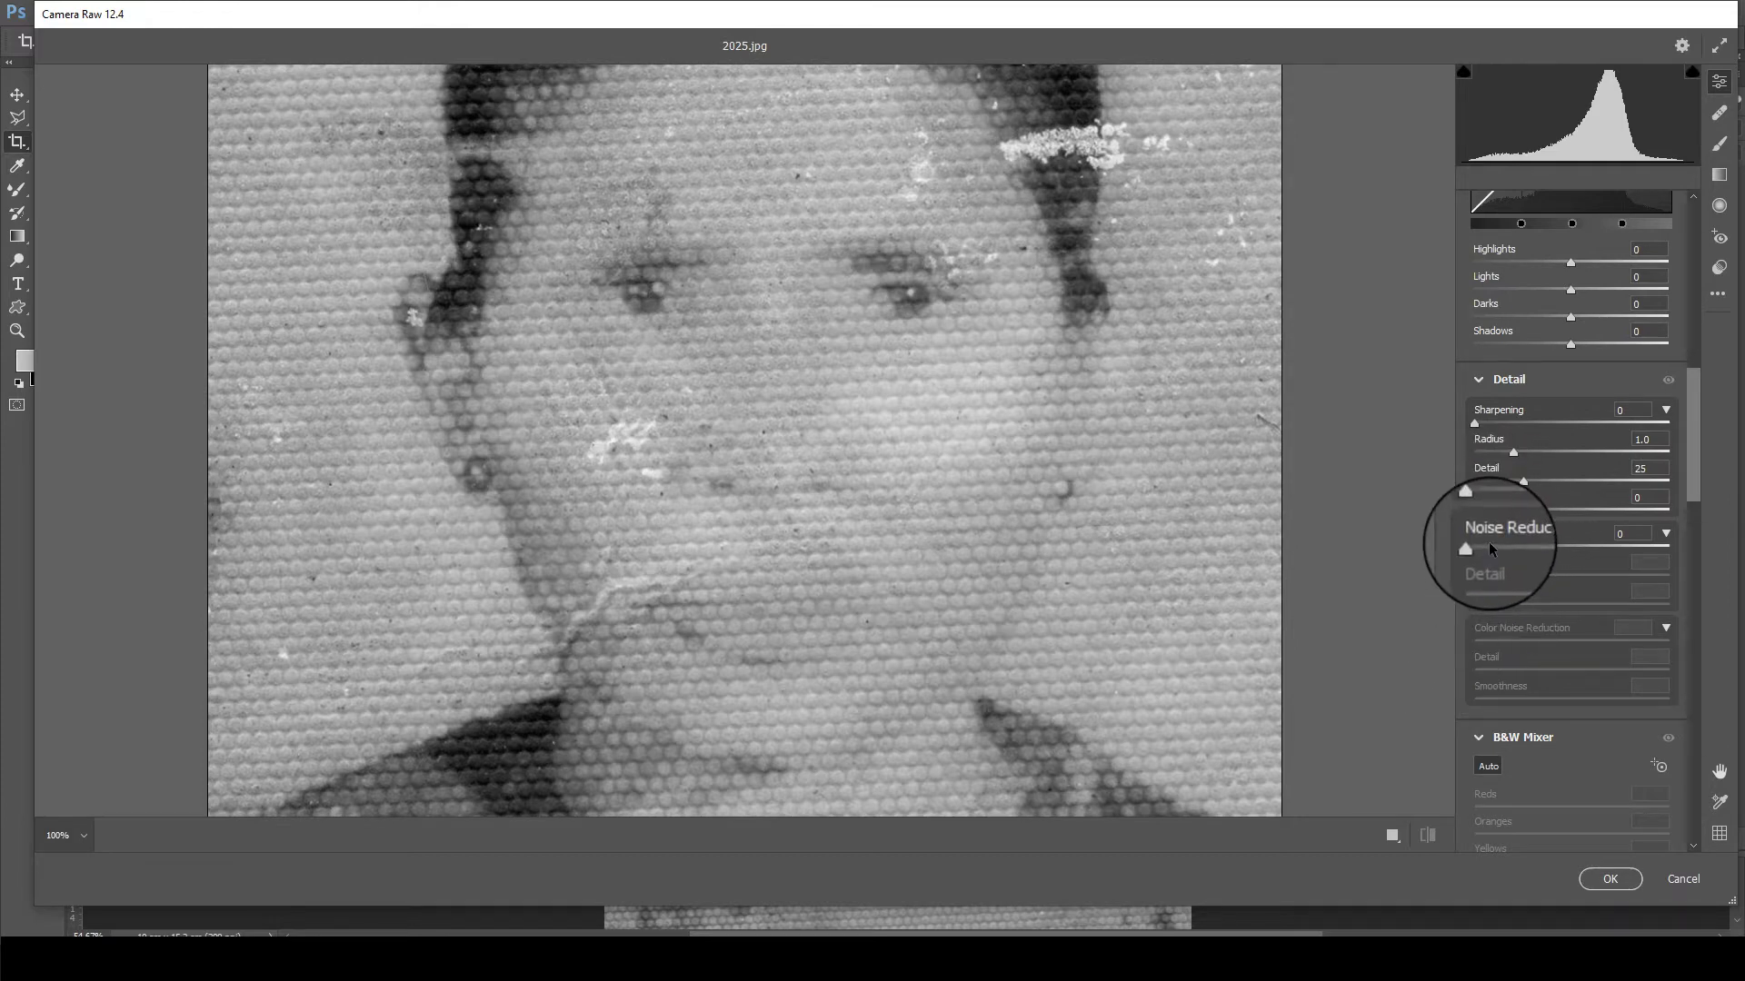
drag(1695, 472, 1696, 470)
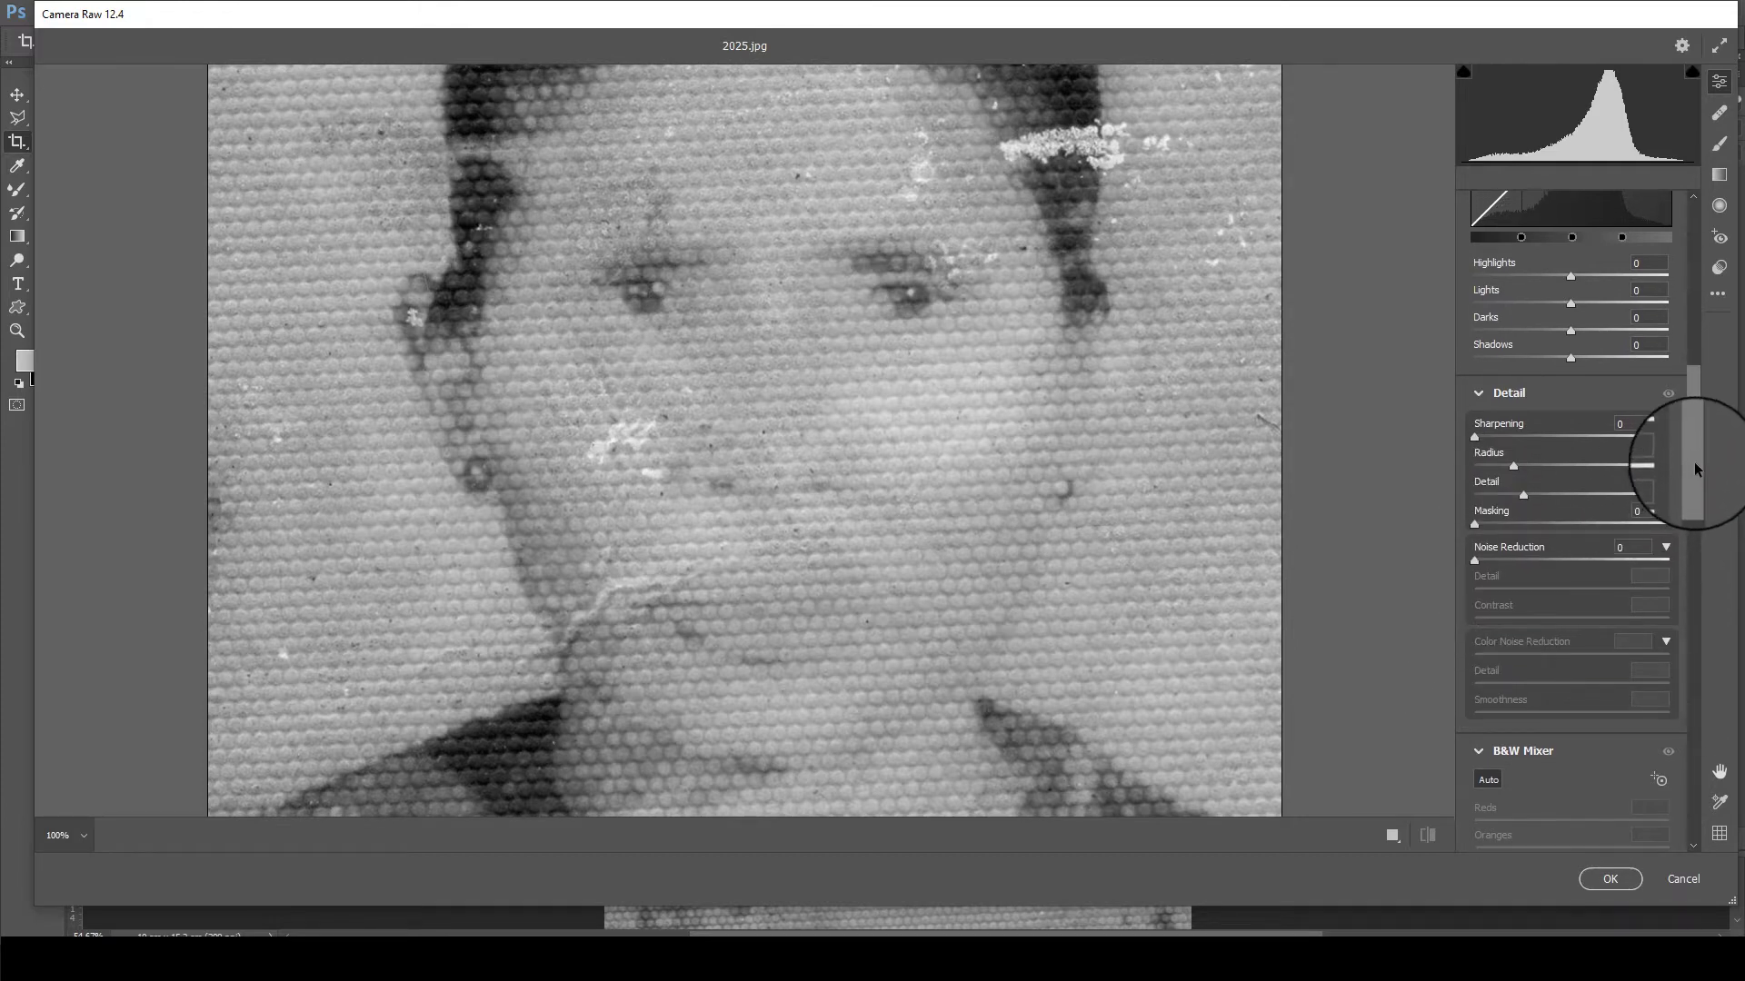
Set Noise Reduction to 95 with its Detail at 2 to smooth the halftone
drag(1512, 561, 1595, 568)
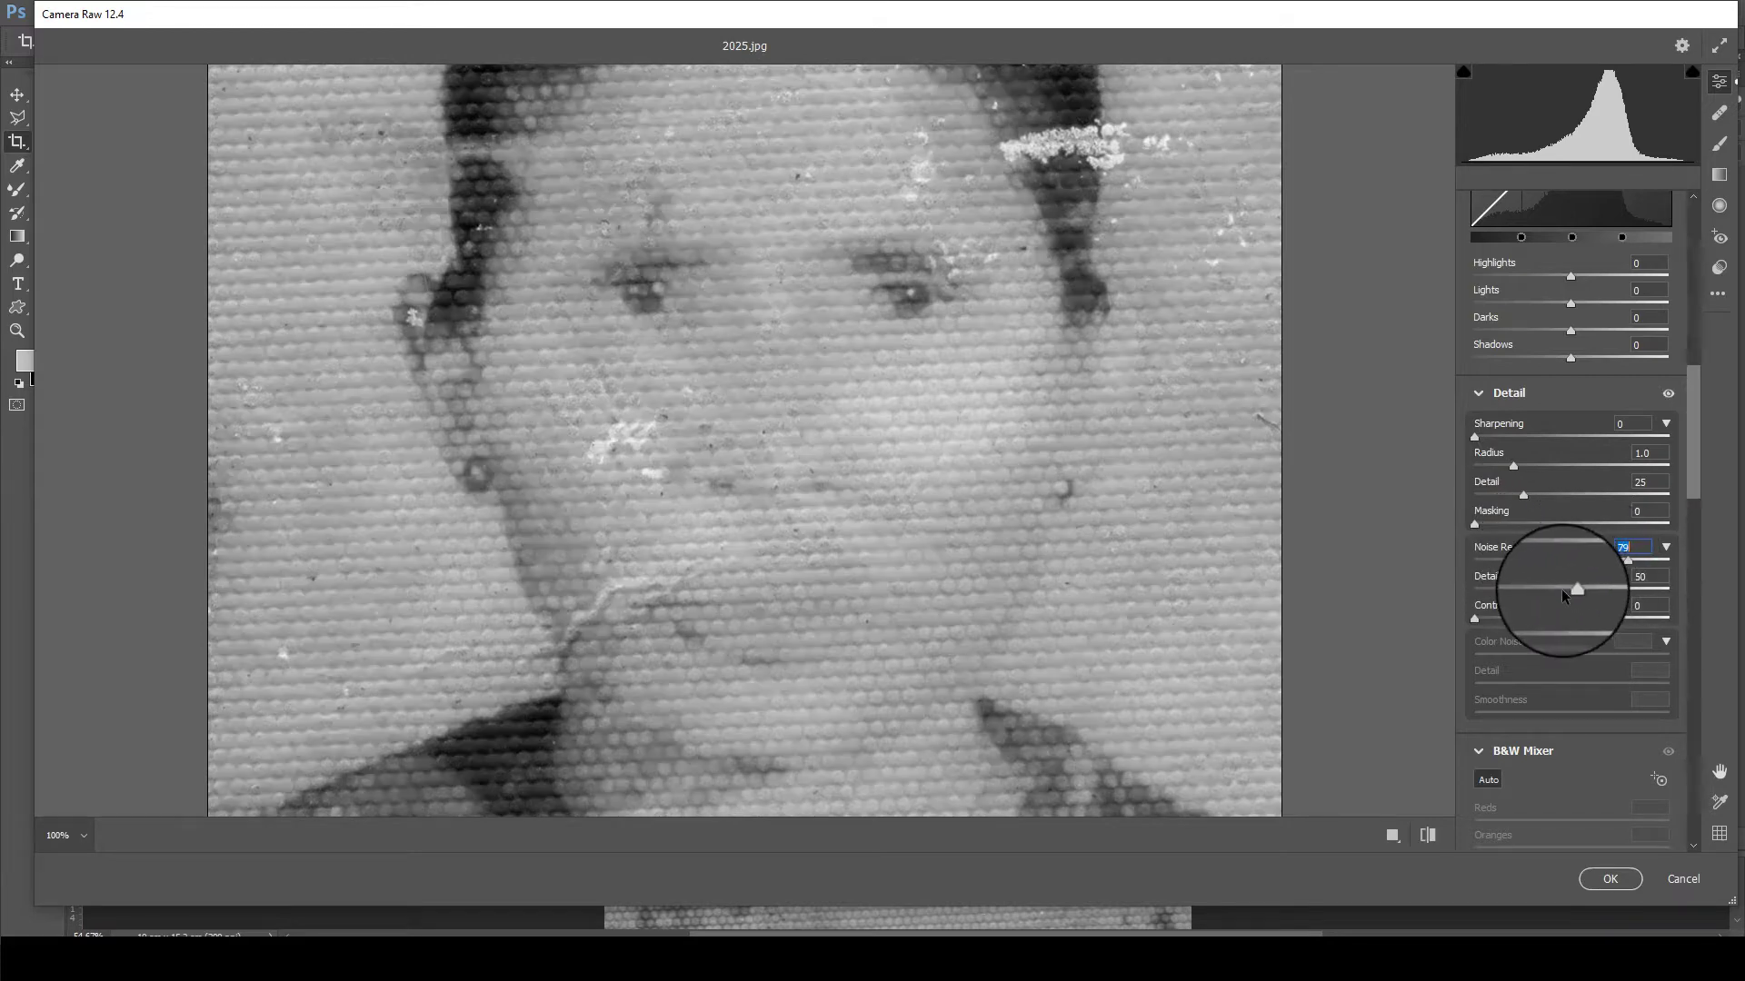
drag(1616, 570, 1485, 591)
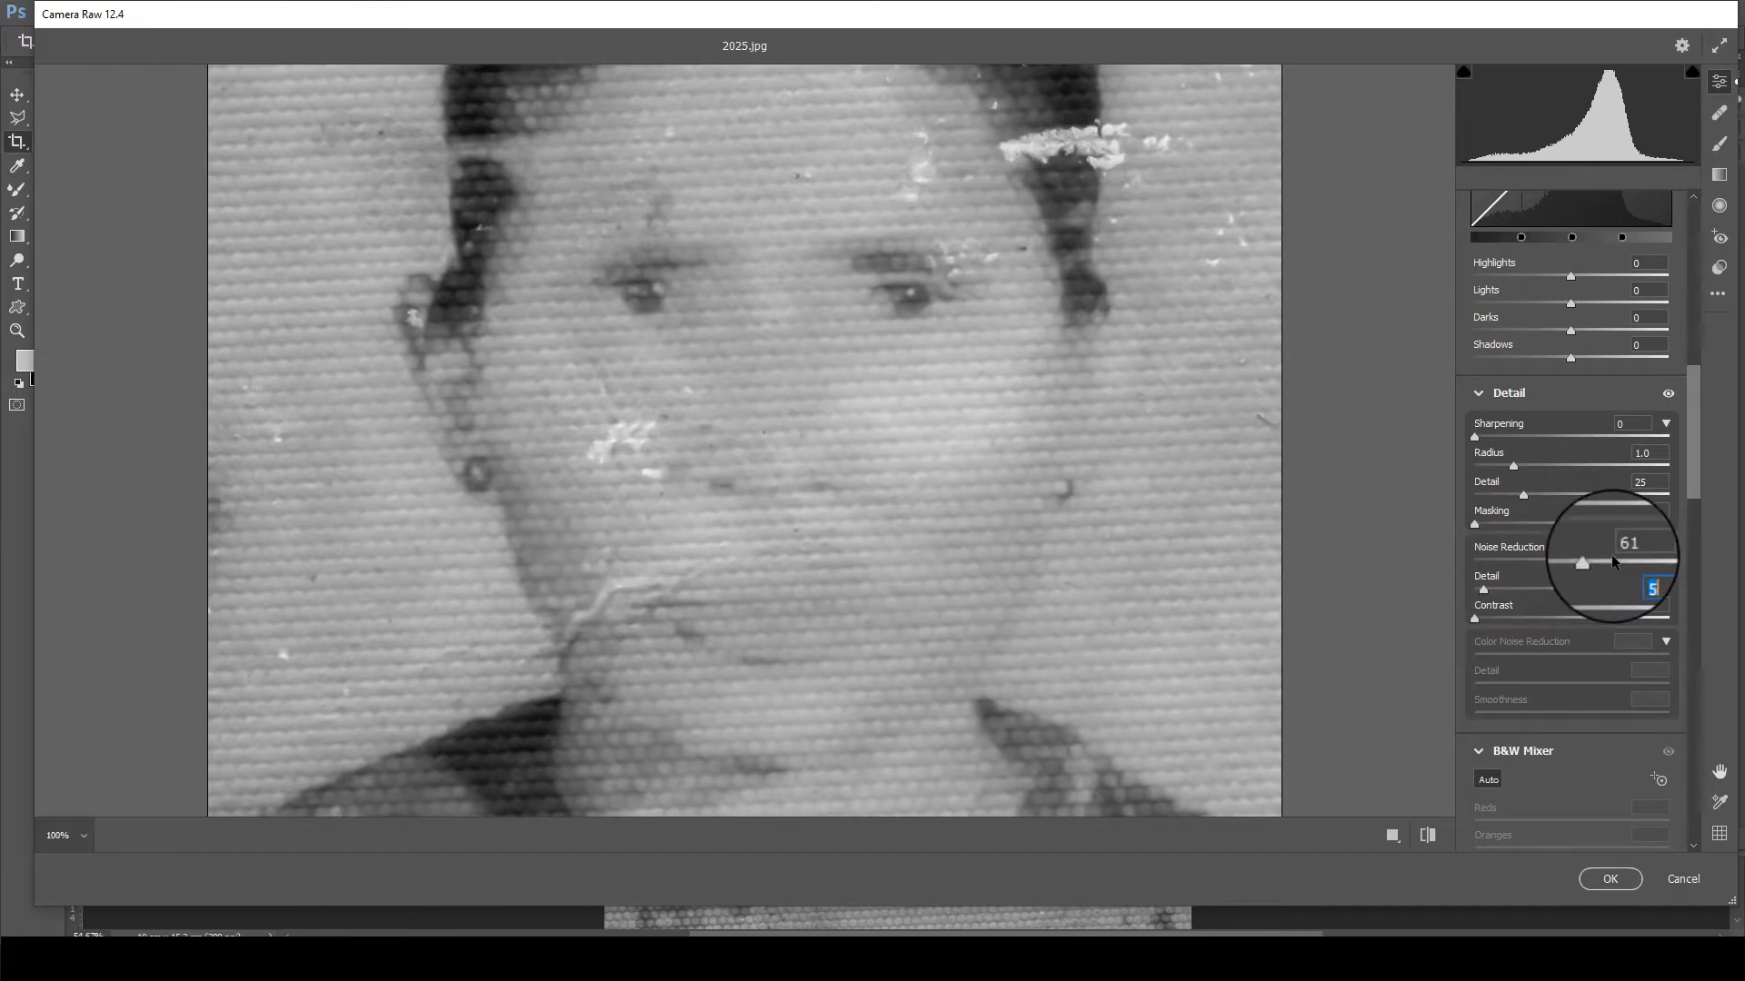
drag(1610, 556, 1668, 549)
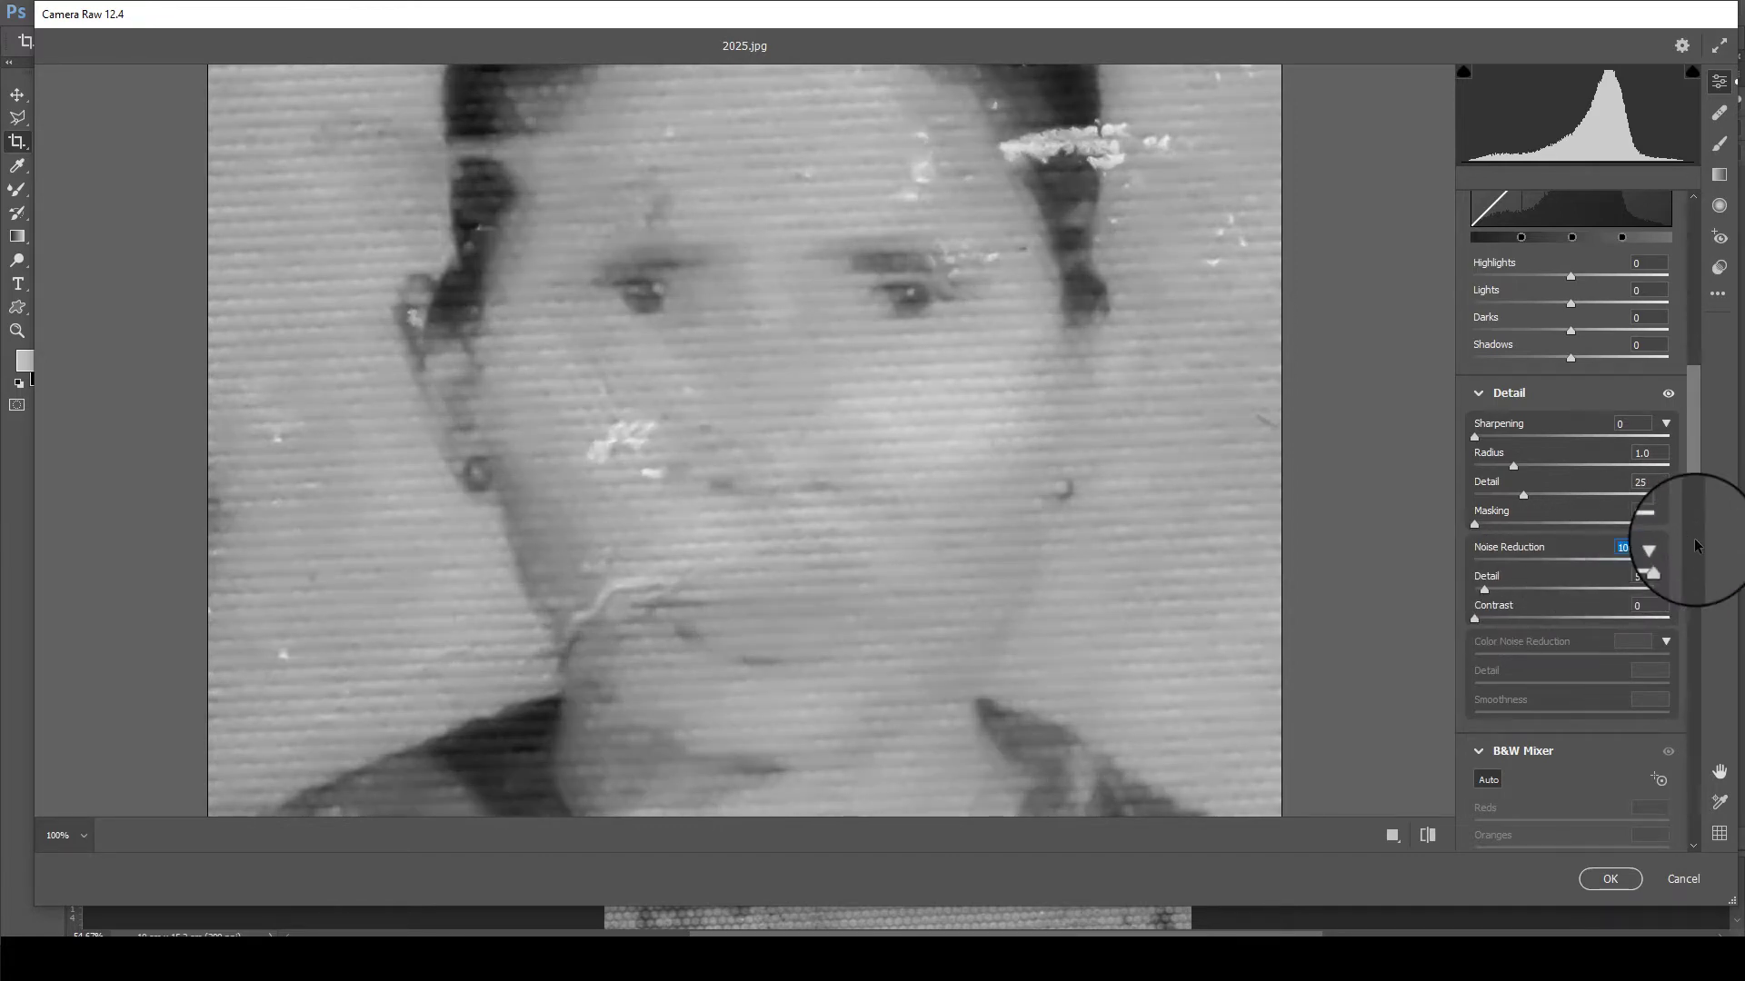
drag(1694, 545, 1649, 551)
drag(1485, 588, 1501, 590)
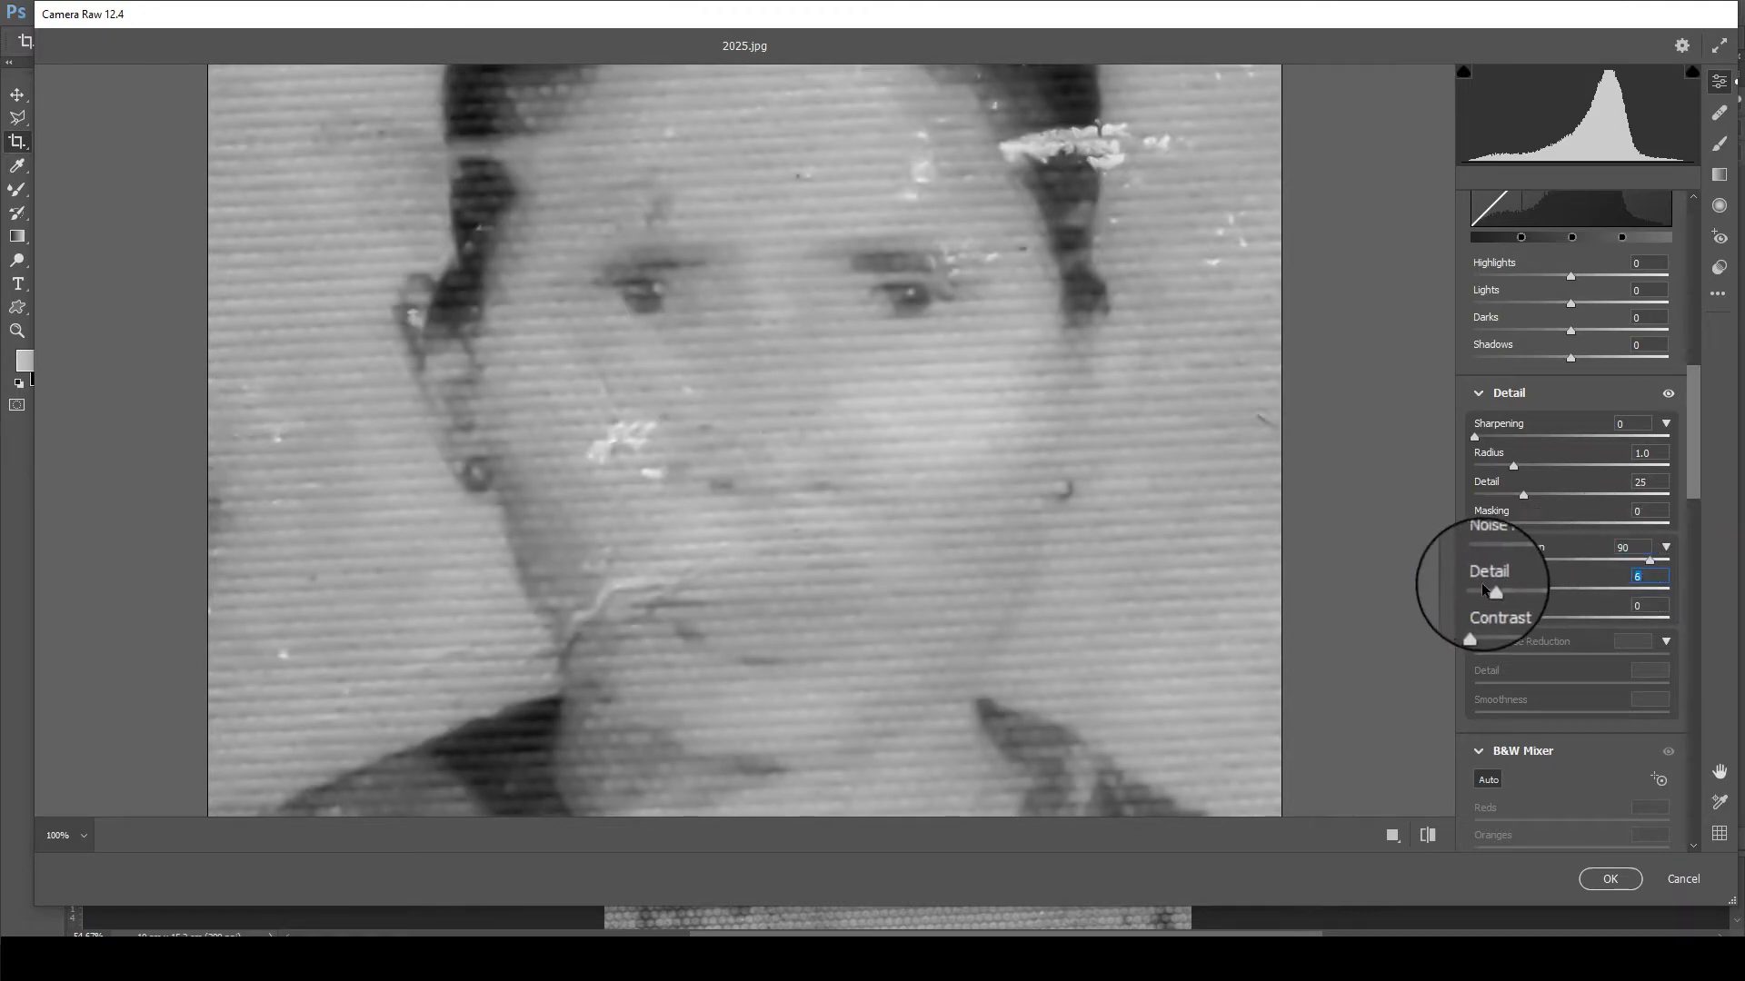
drag(1646, 560, 1597, 564)
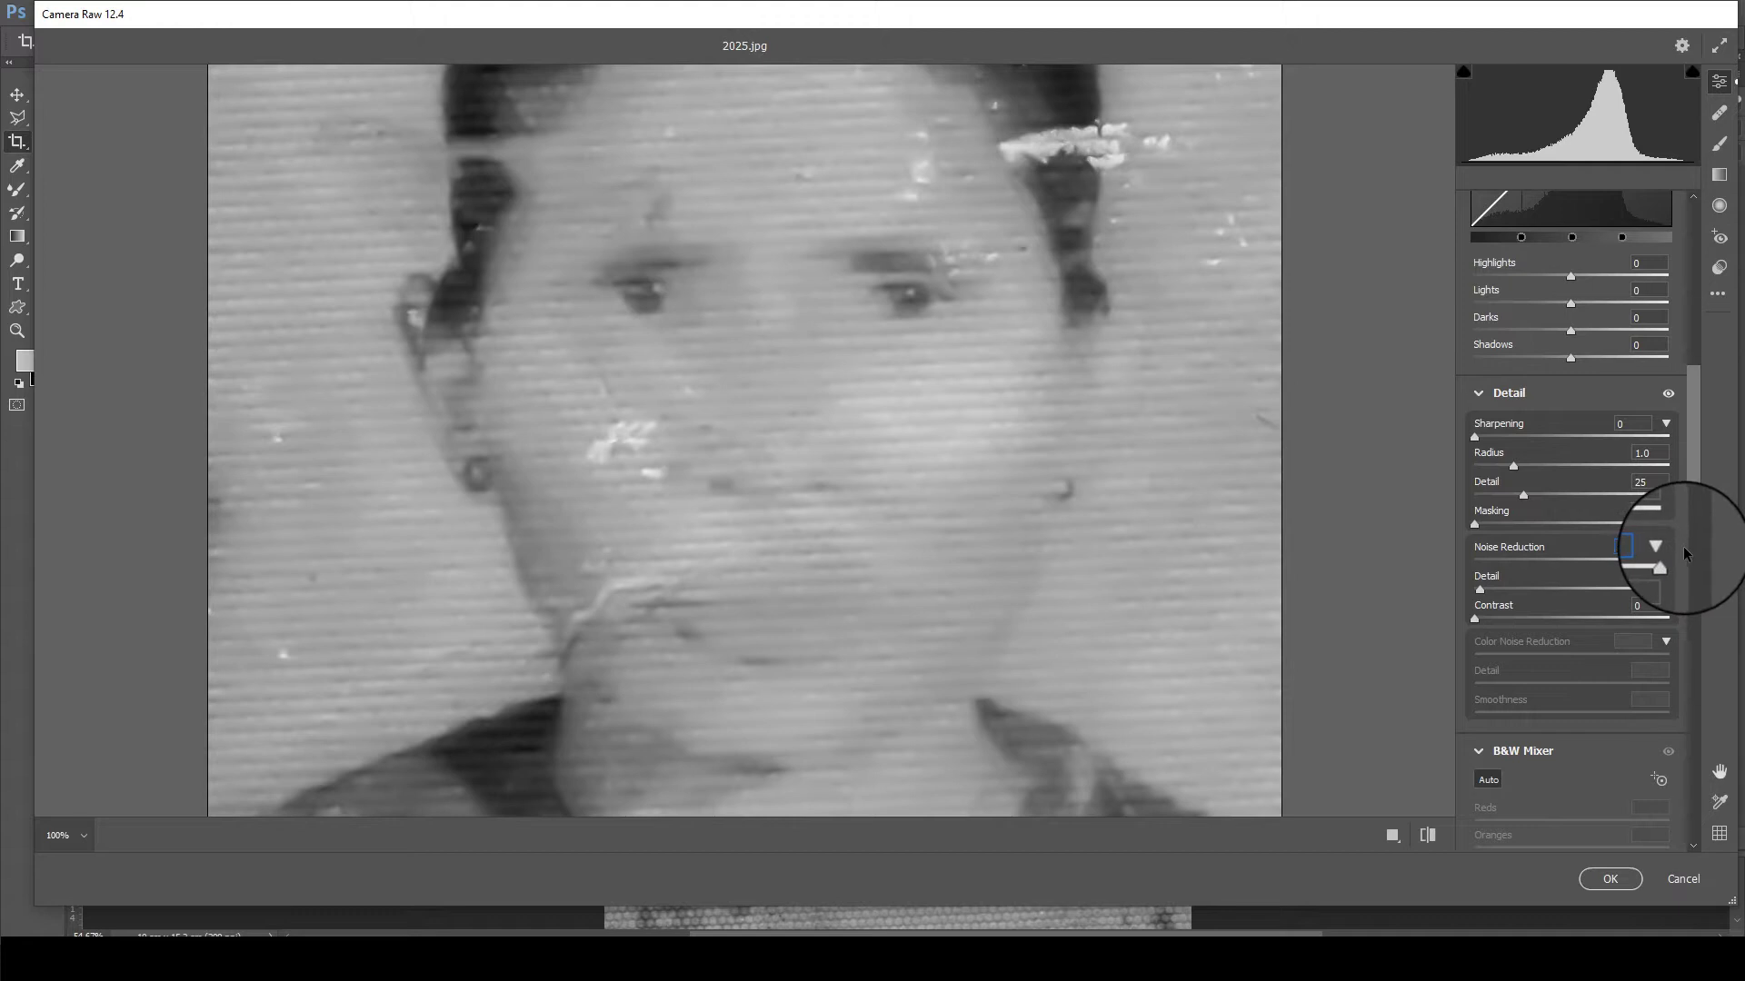
click(1659, 560)
text(95)
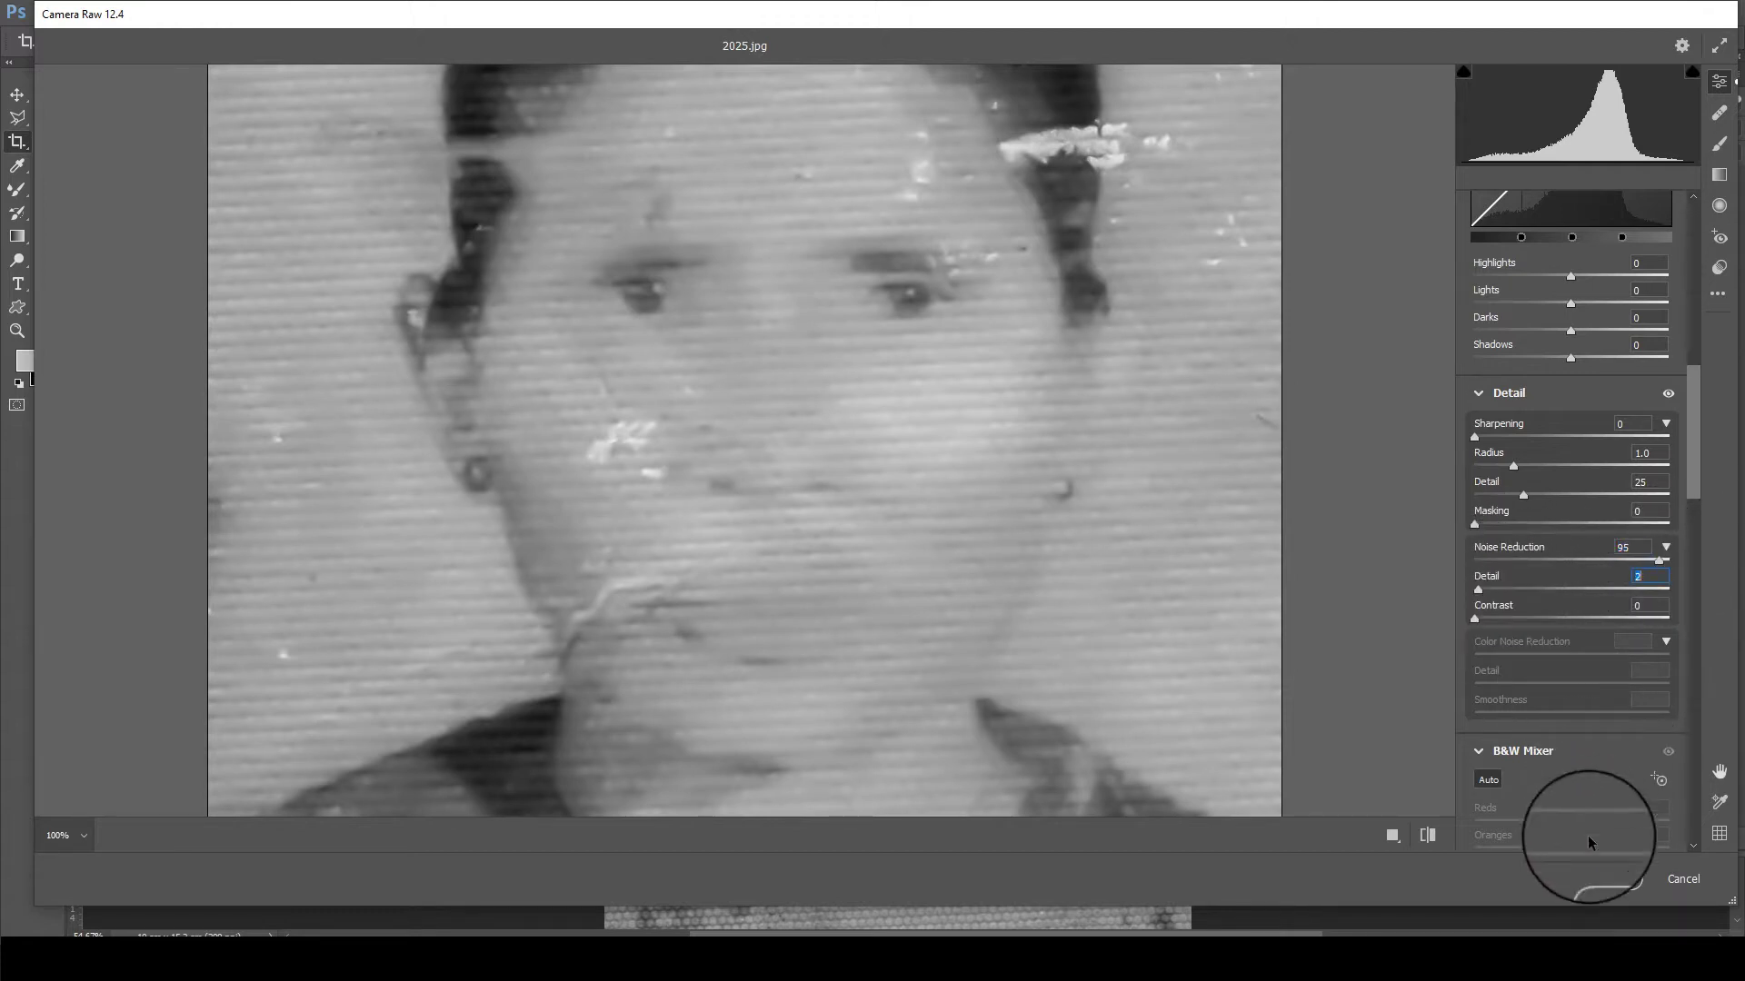
click(1608, 878)
scroll(927, 401, up, 3)
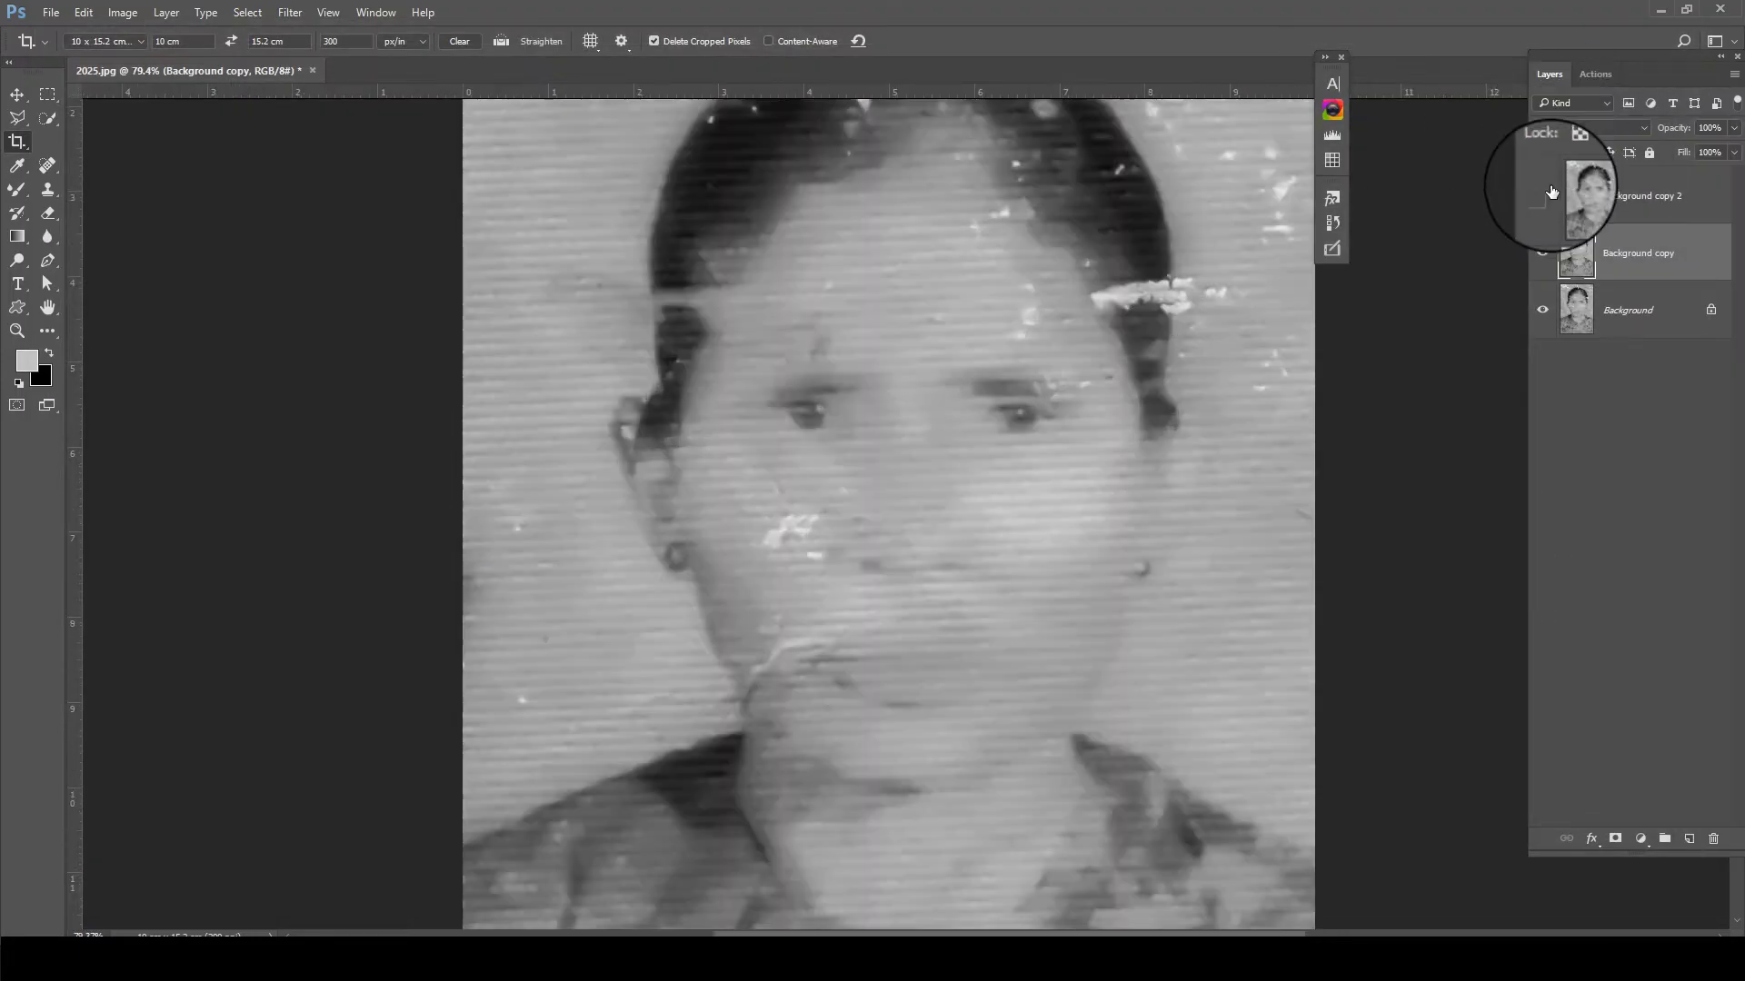
click(1545, 198)
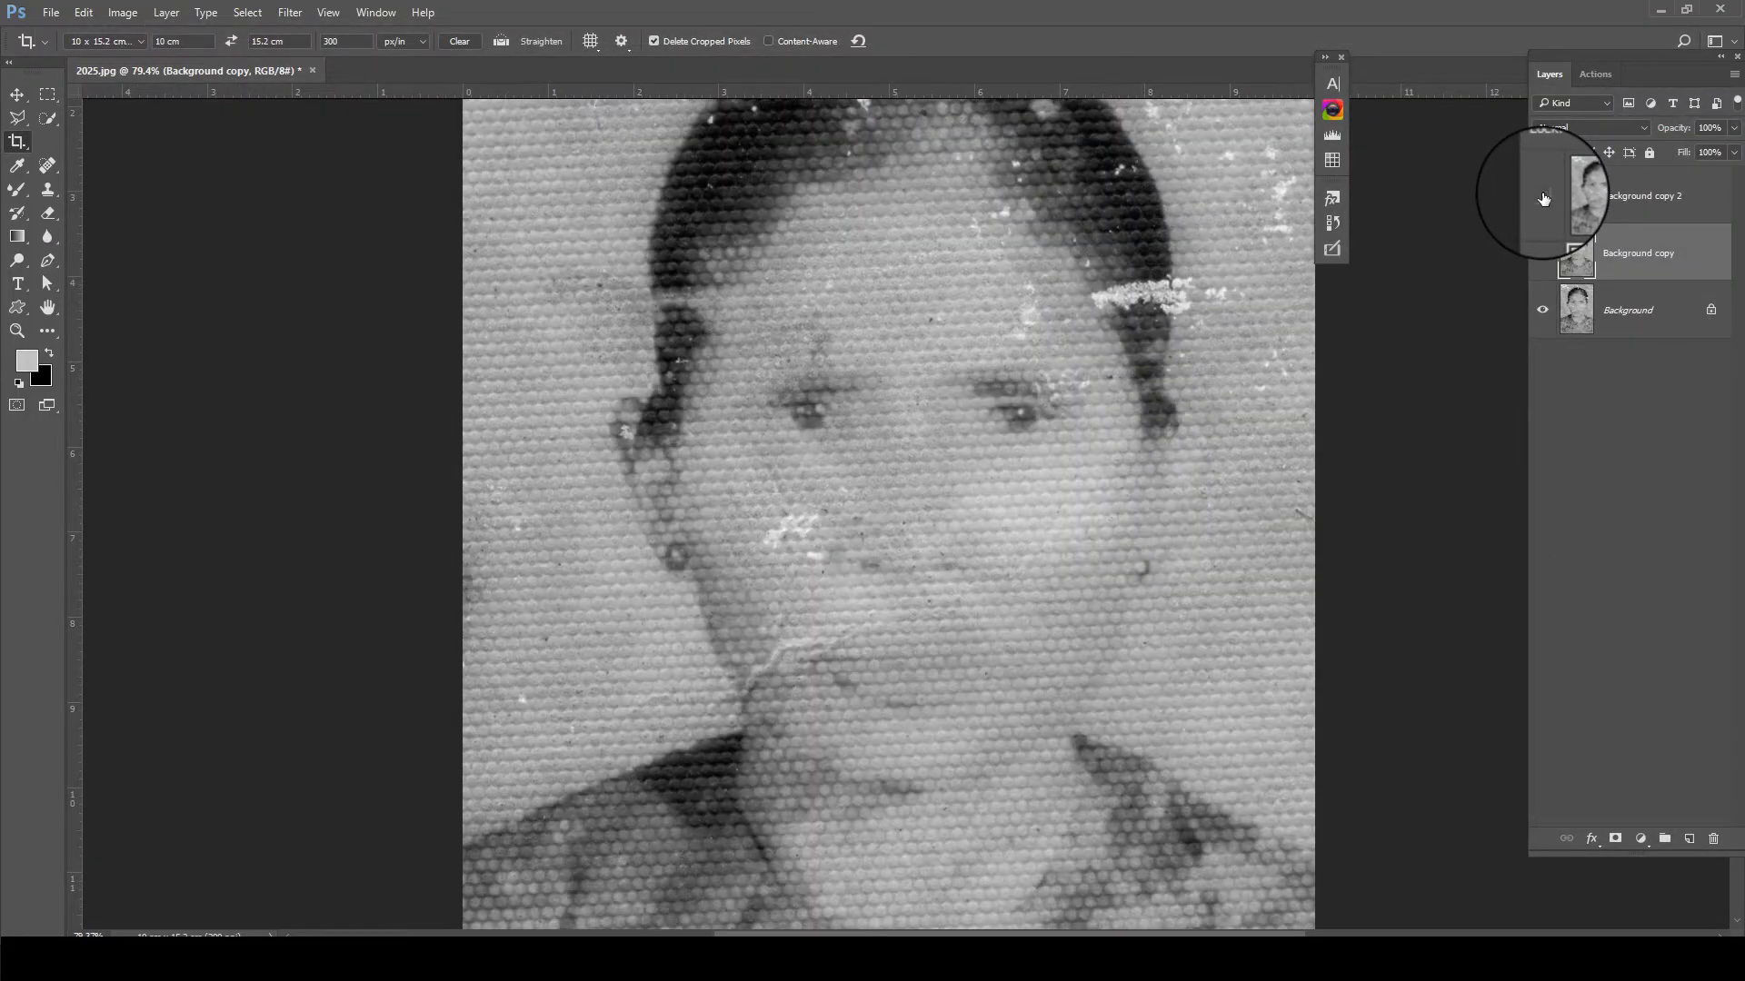
scroll(936, 389, up, 1)
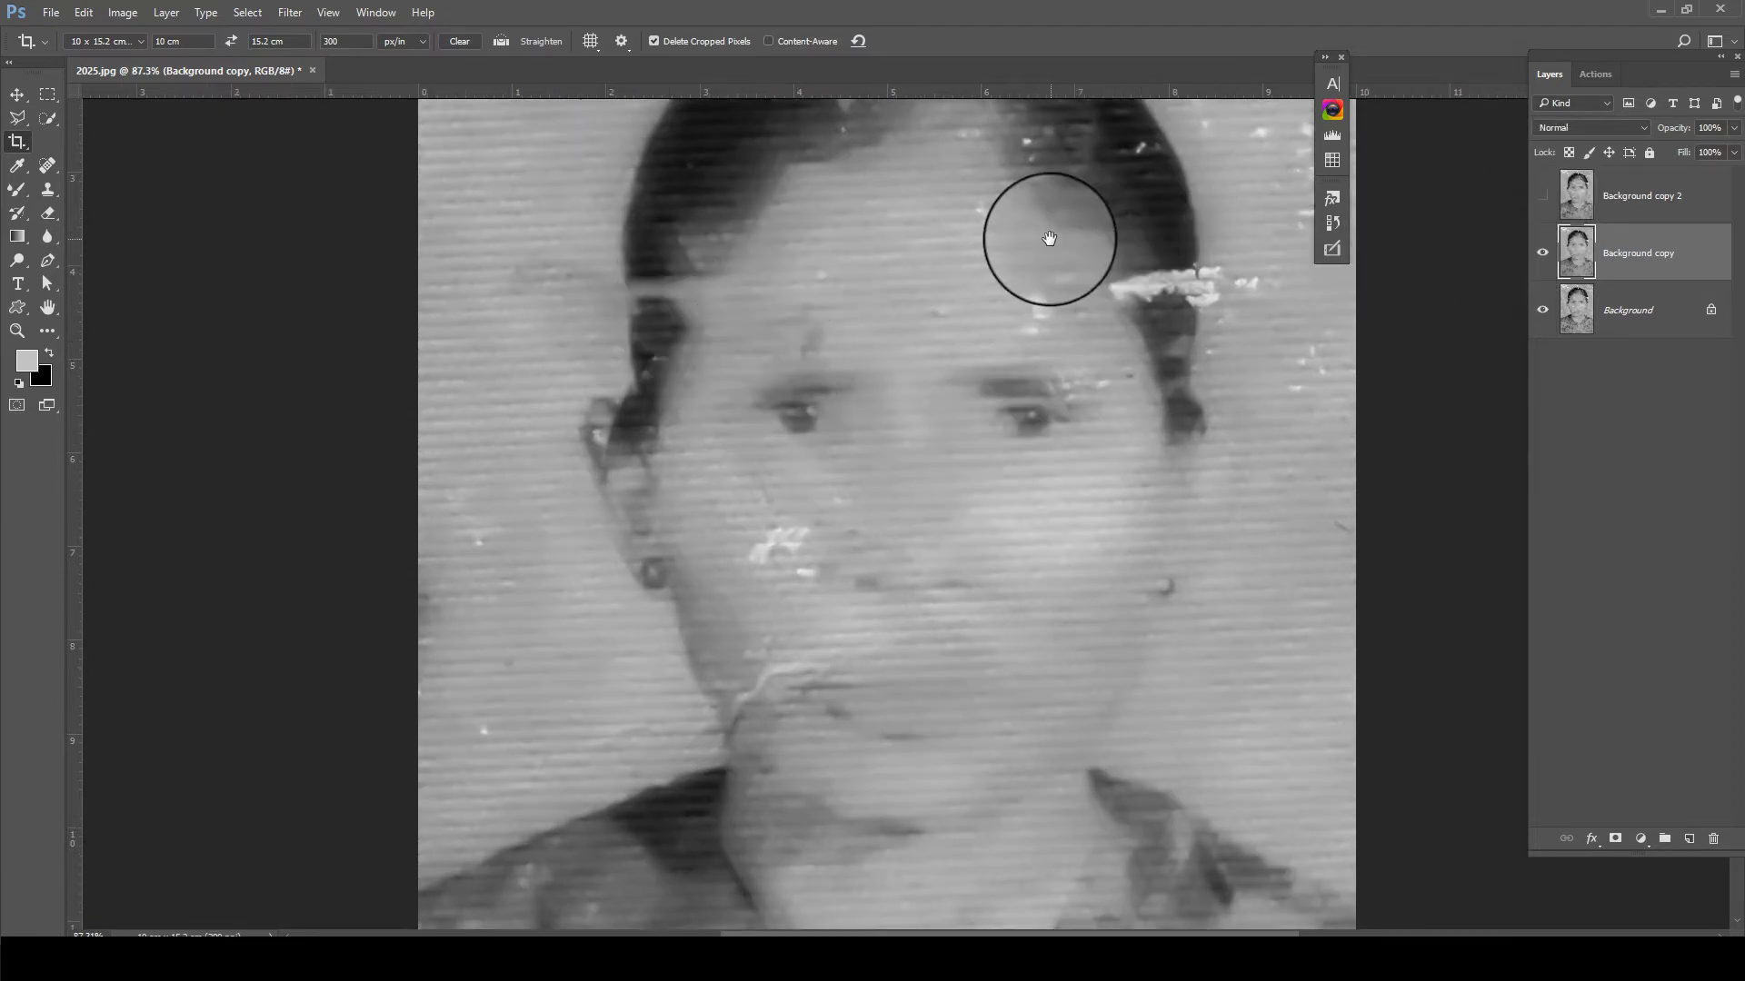
drag(1044, 241, 981, 499)
scroll(872, 281, down, 1)
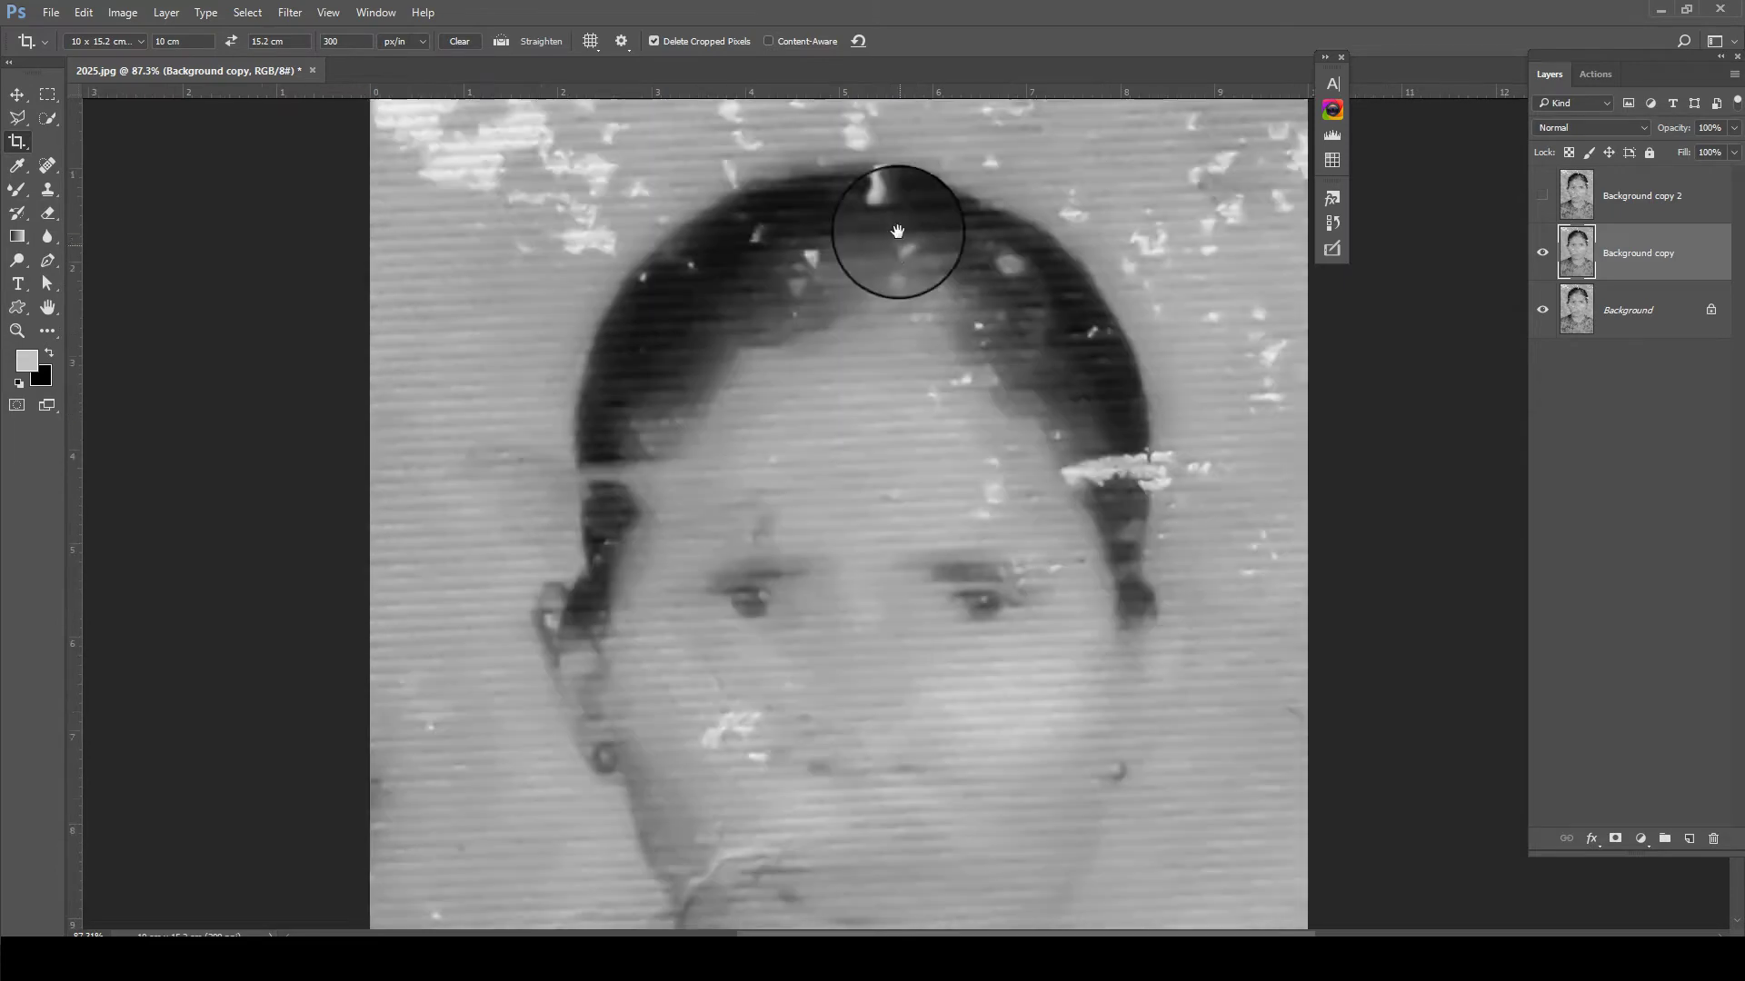
scroll(1117, 264, down, 2)
scroll(850, 423, up, 2)
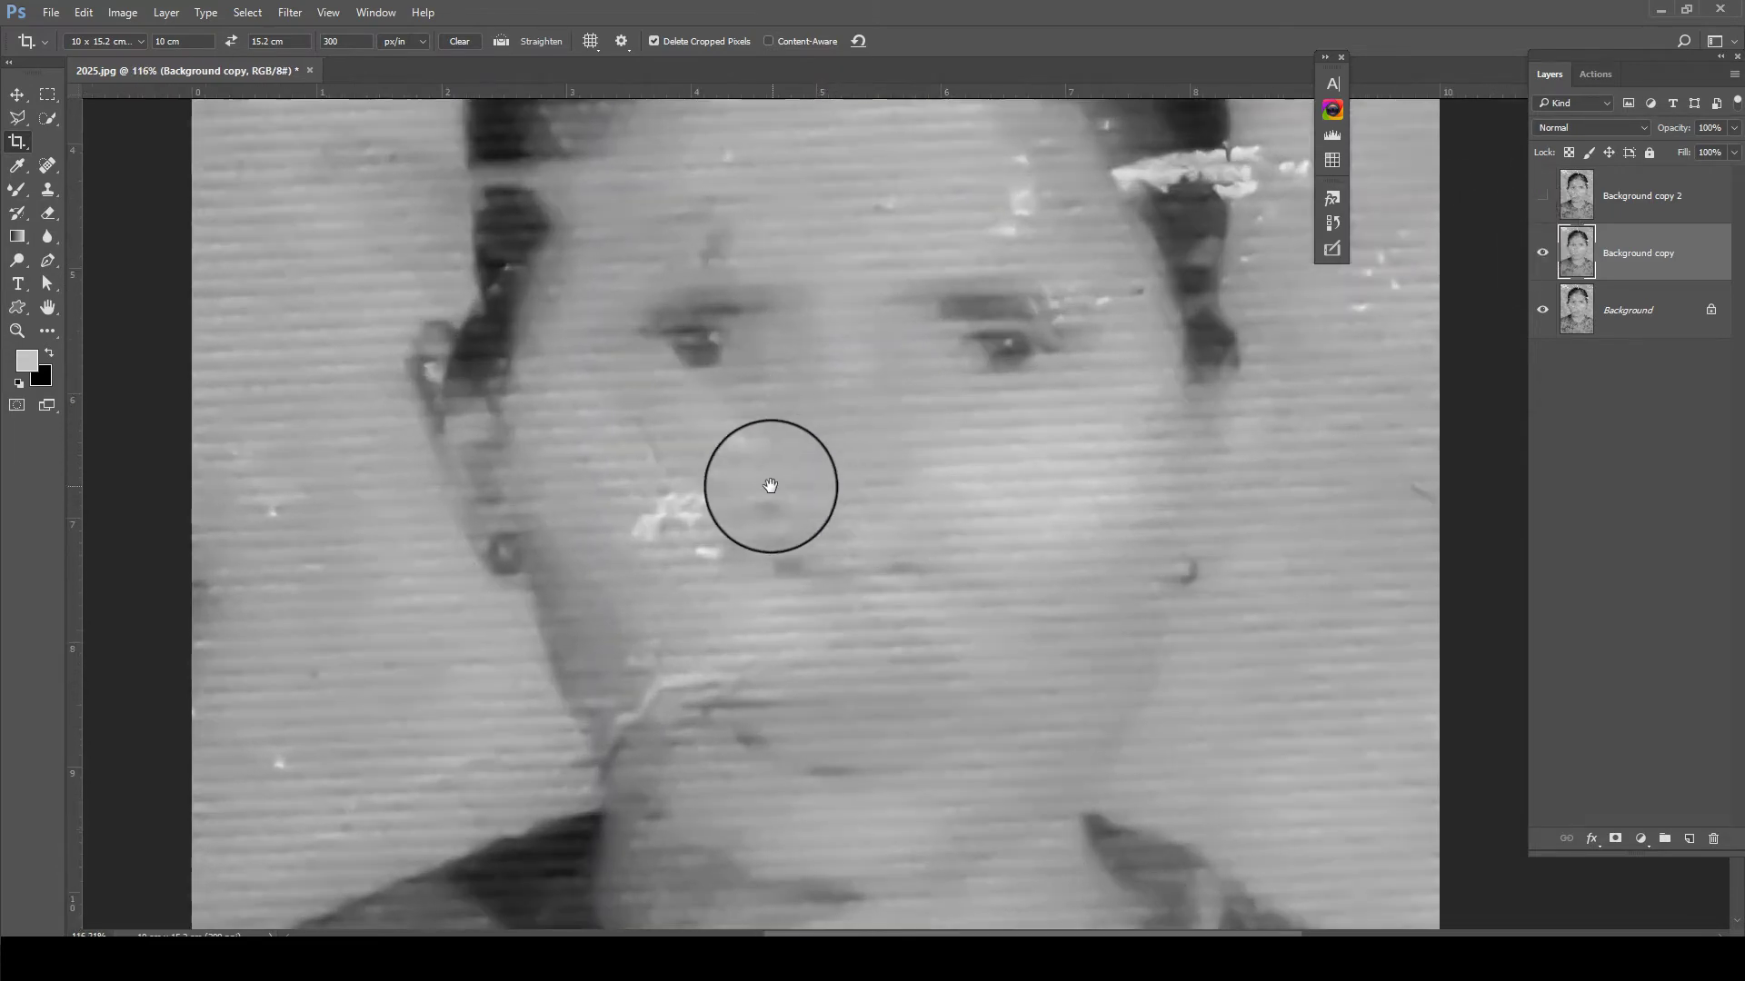
scroll(776, 476, down, 1)
click(1542, 252)
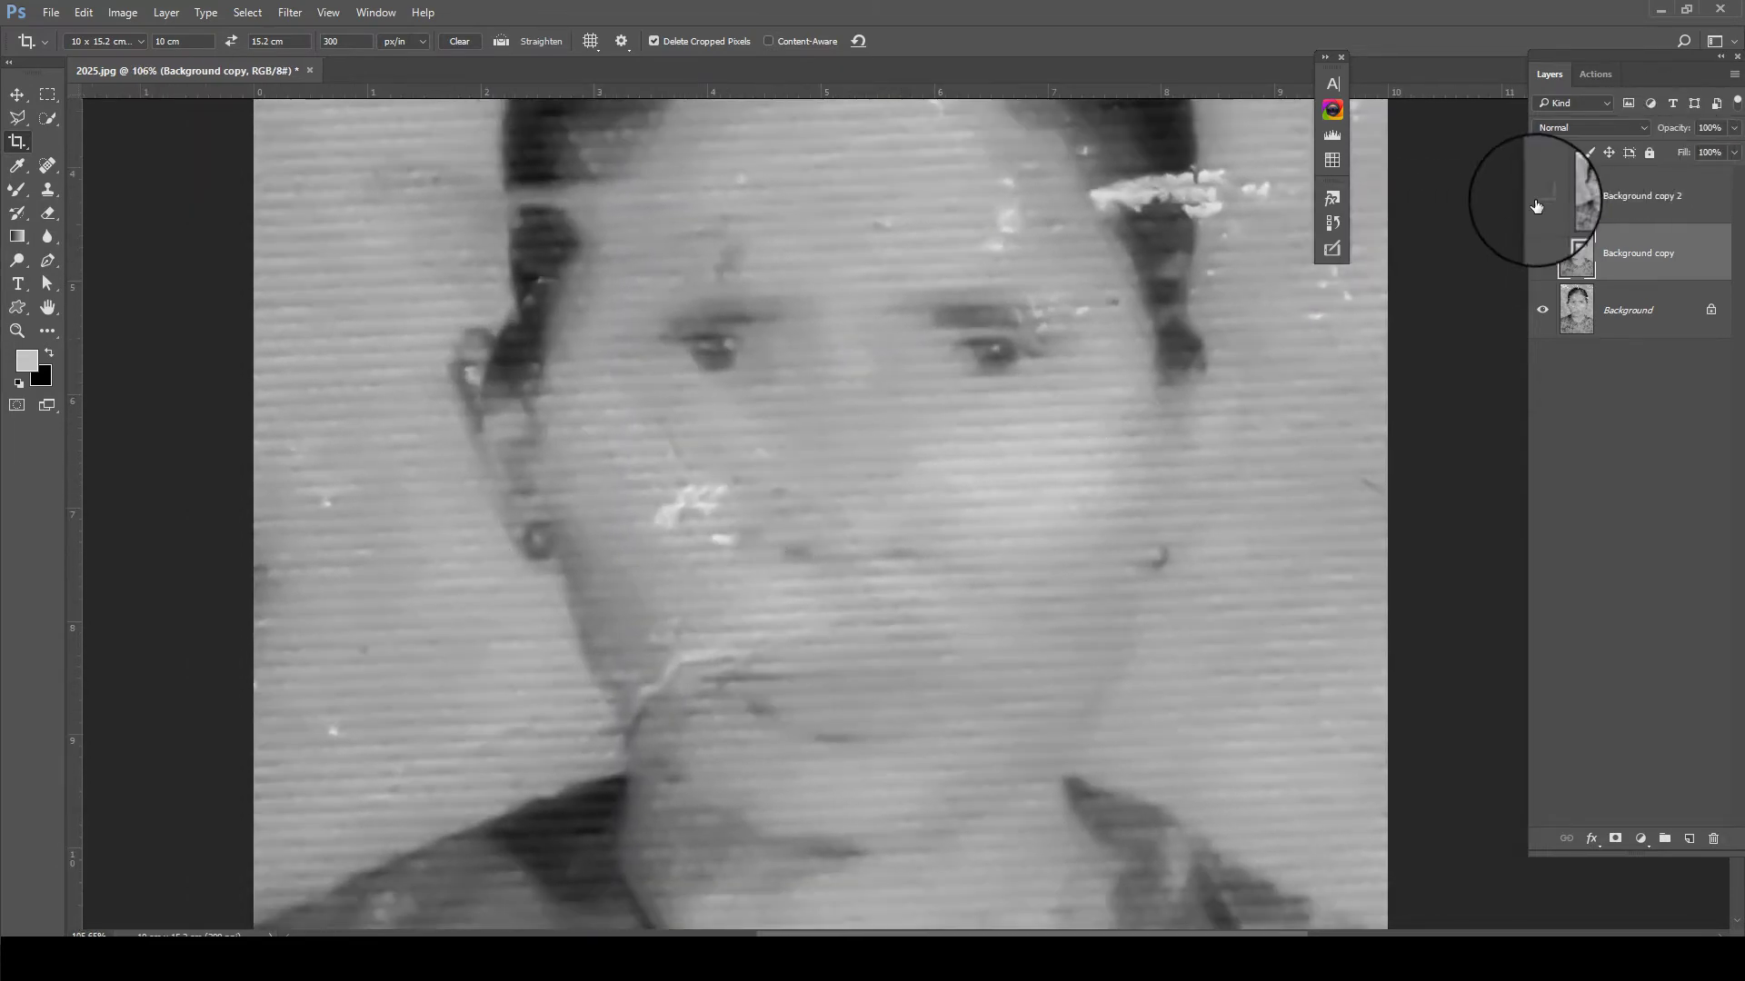
click(1541, 196)
click(1537, 206)
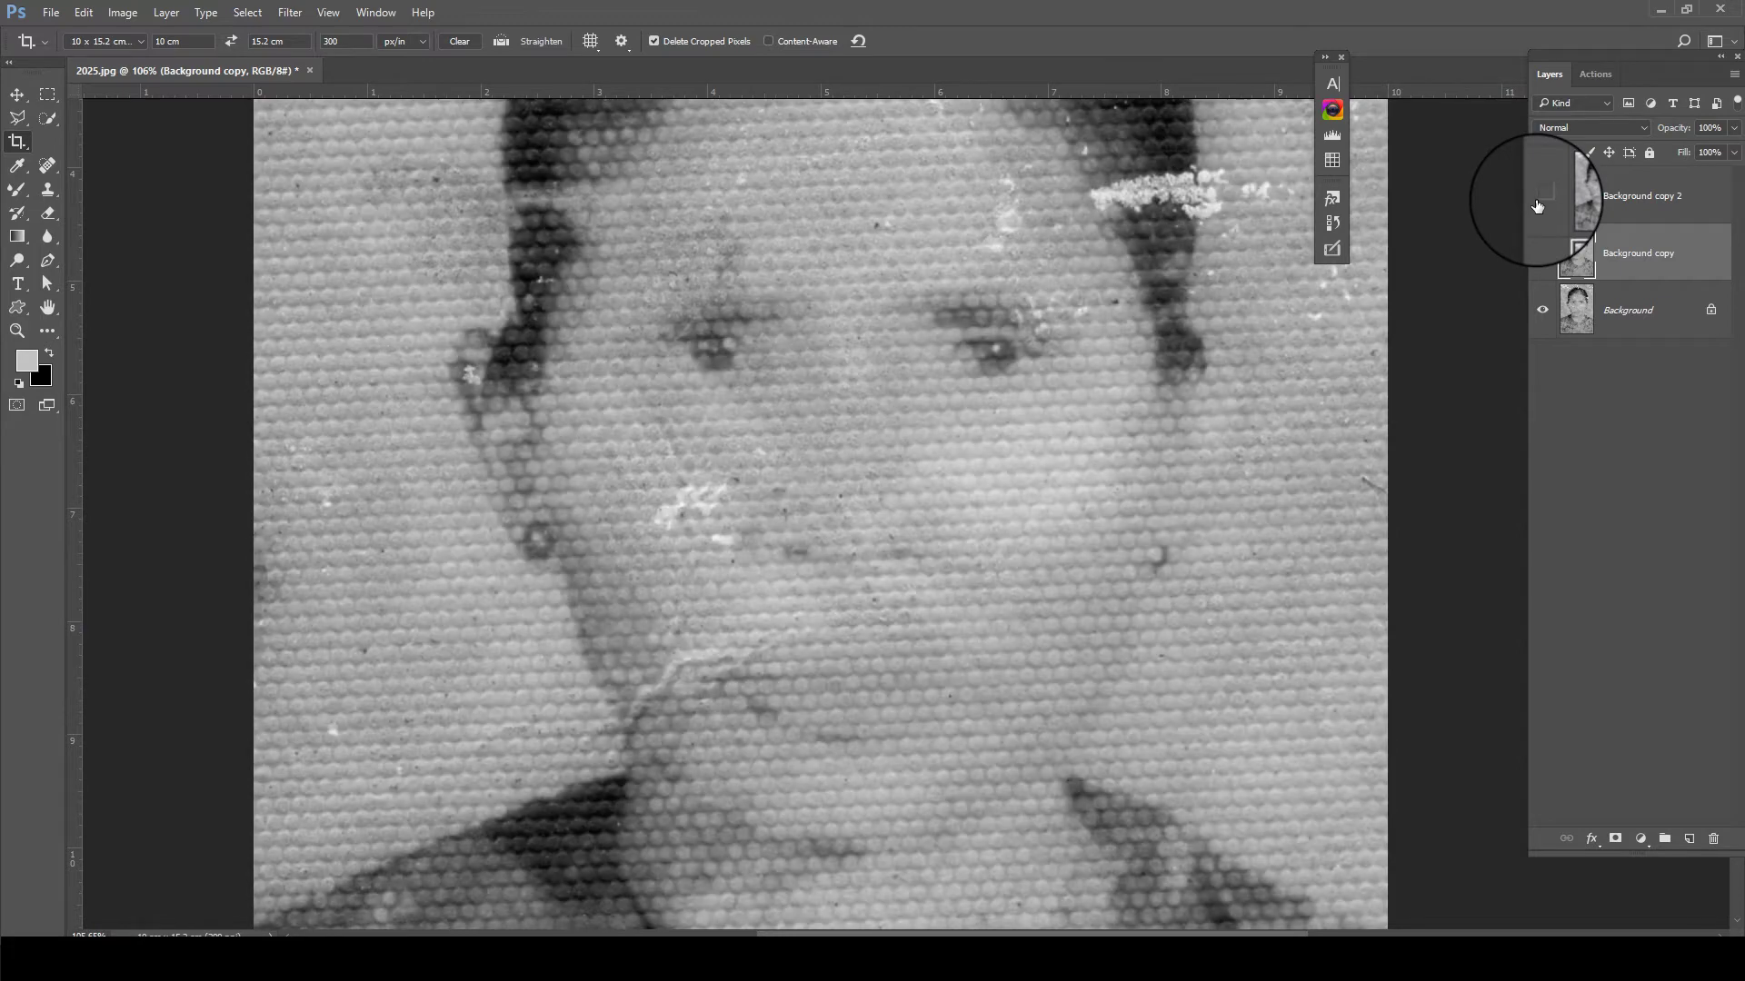
click(1538, 206)
click(1537, 206)
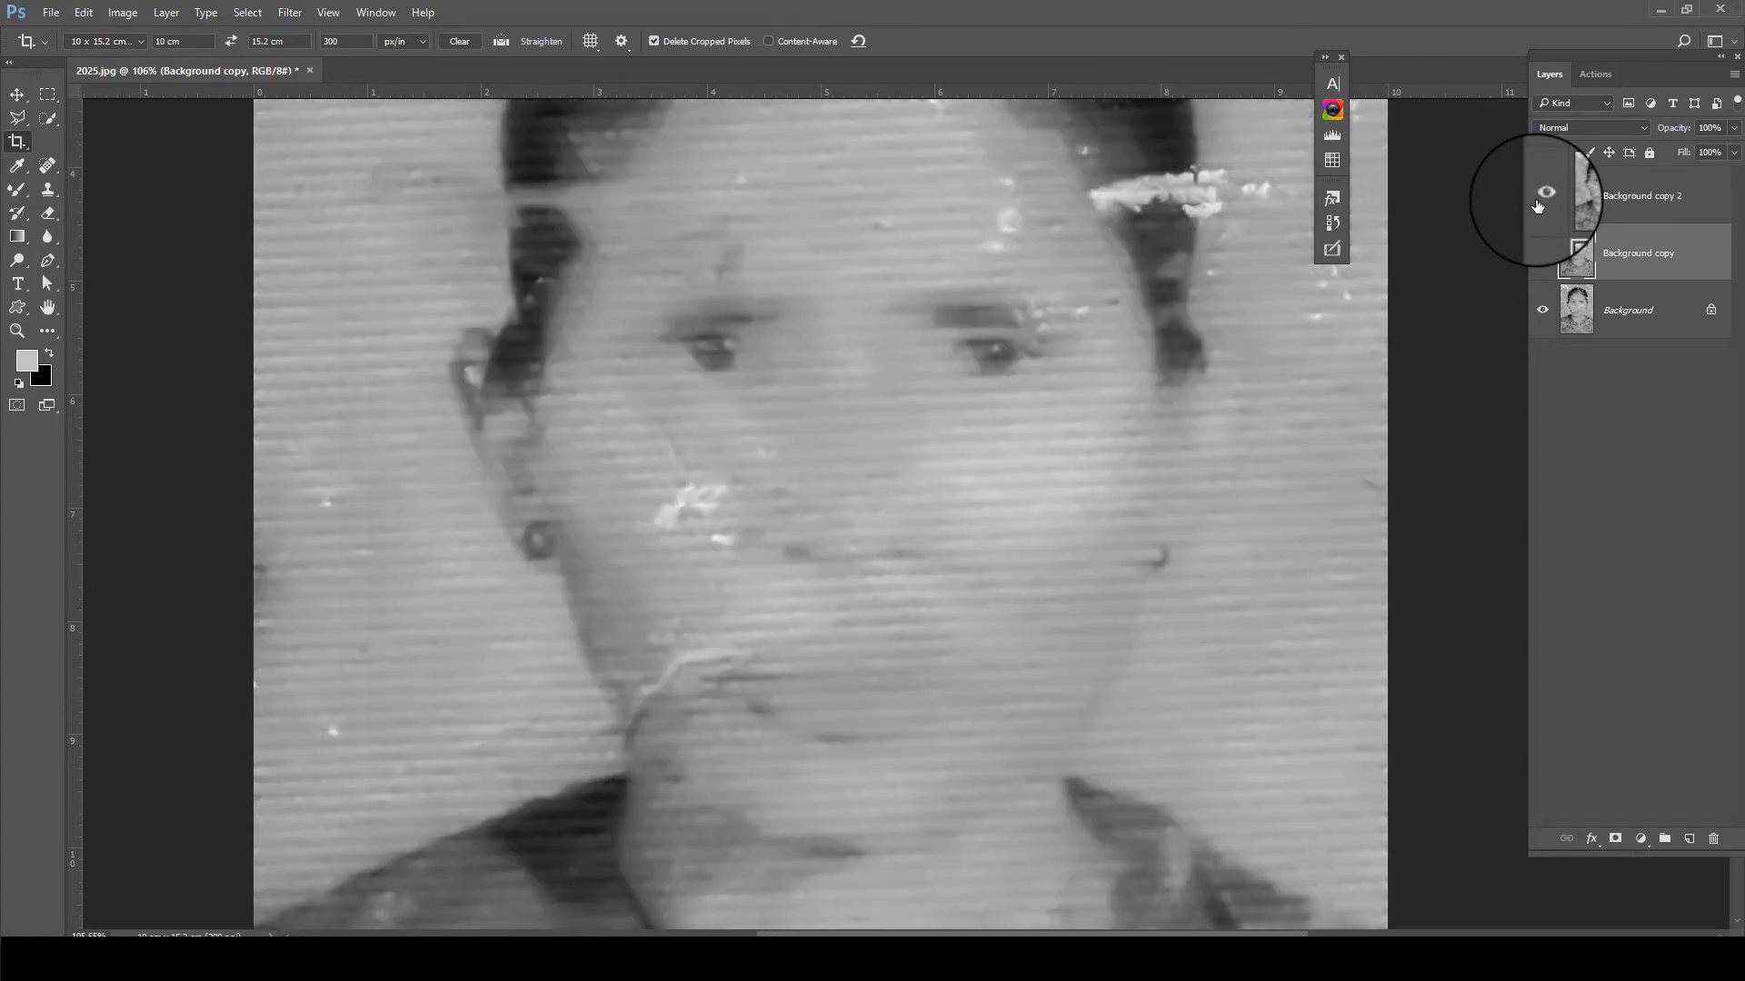
click(1538, 207)
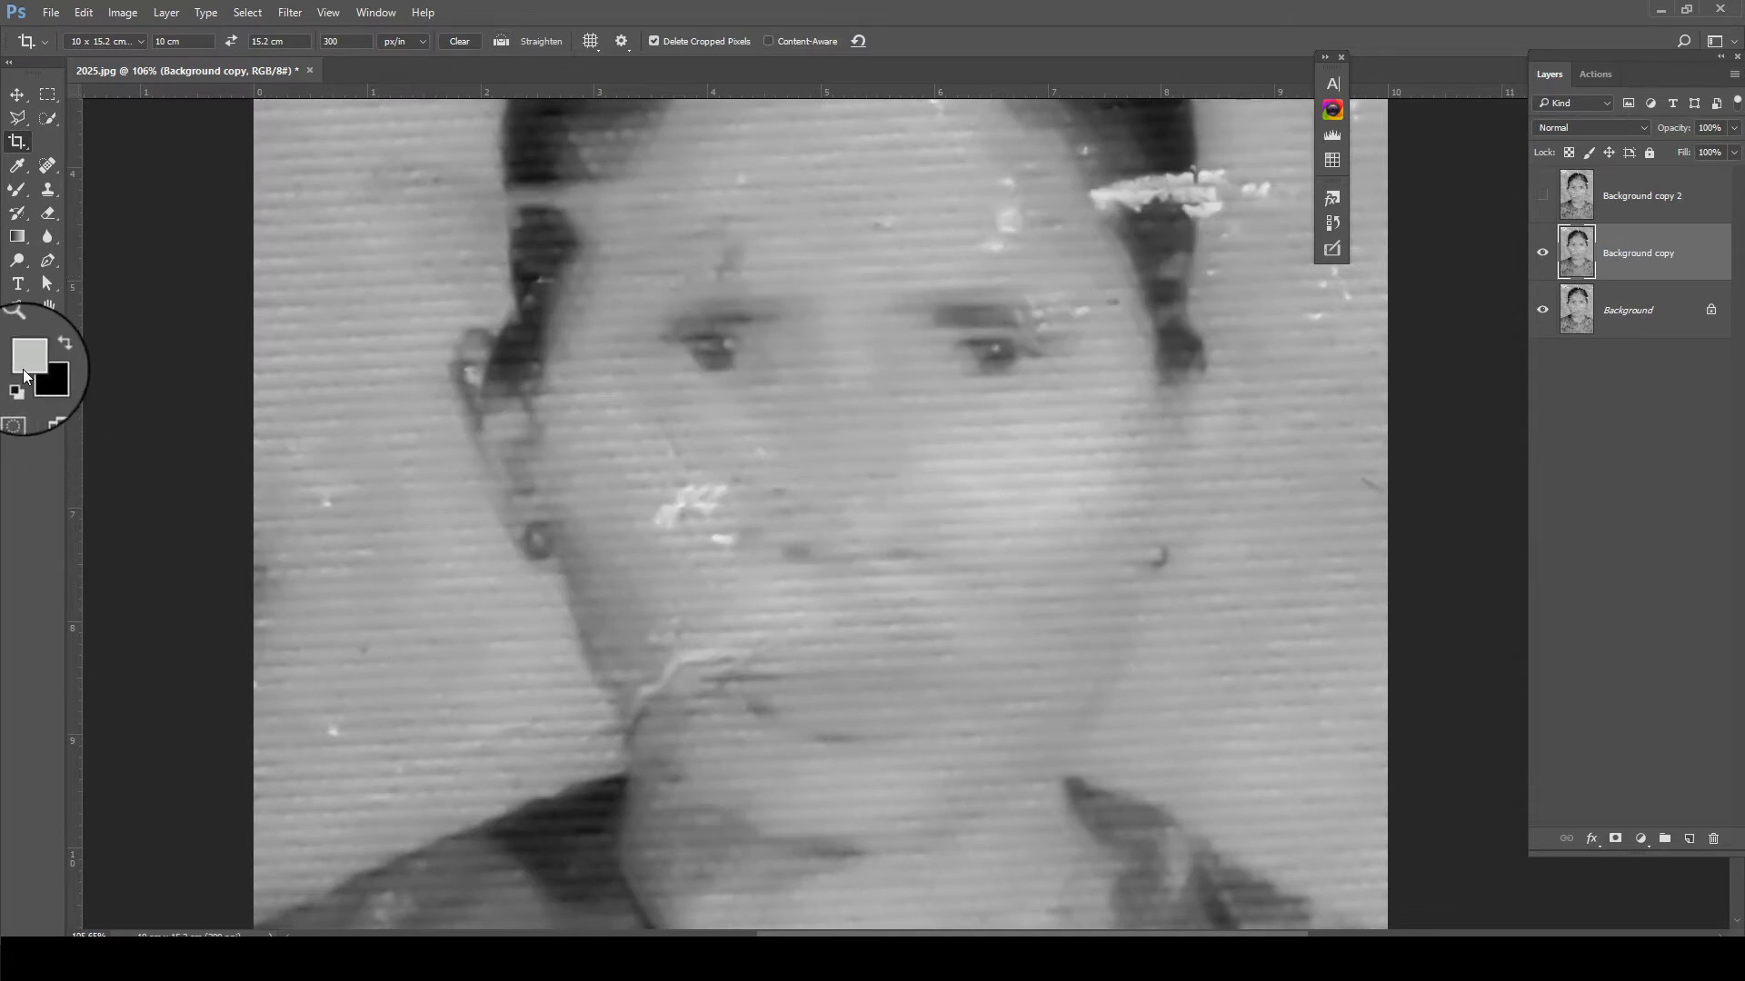
Select the Burn Tool with its Range set to Shadows
click(27, 271)
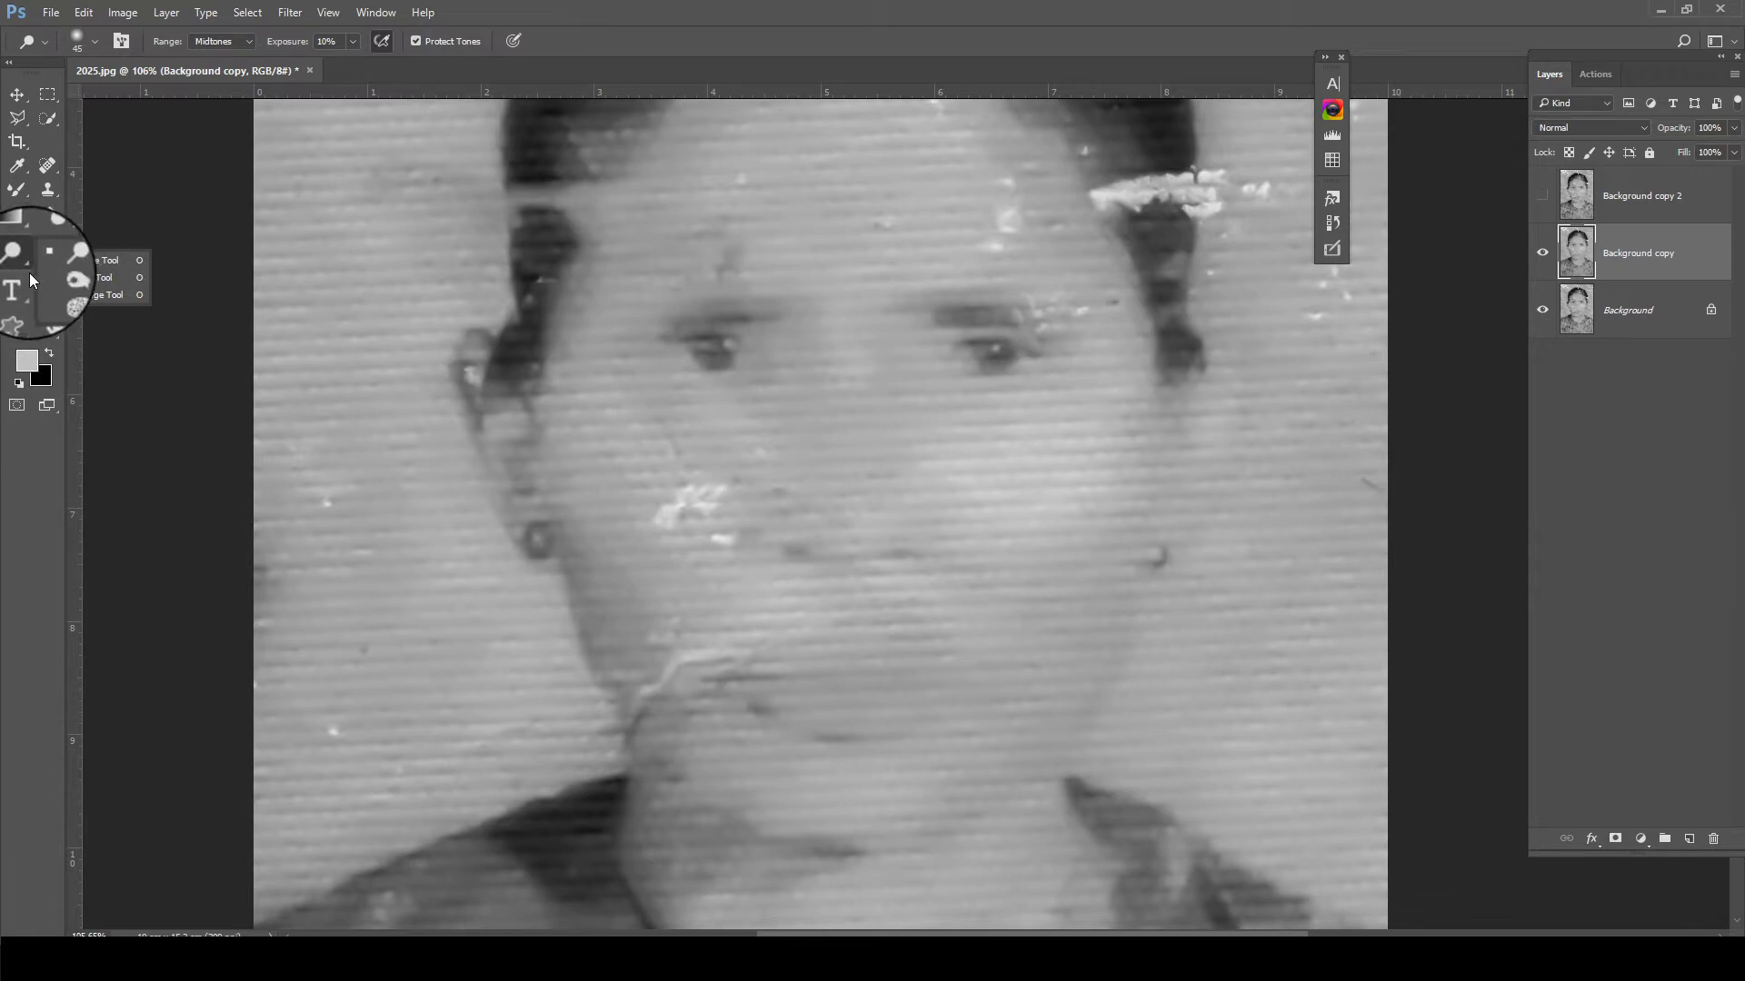
click(113, 276)
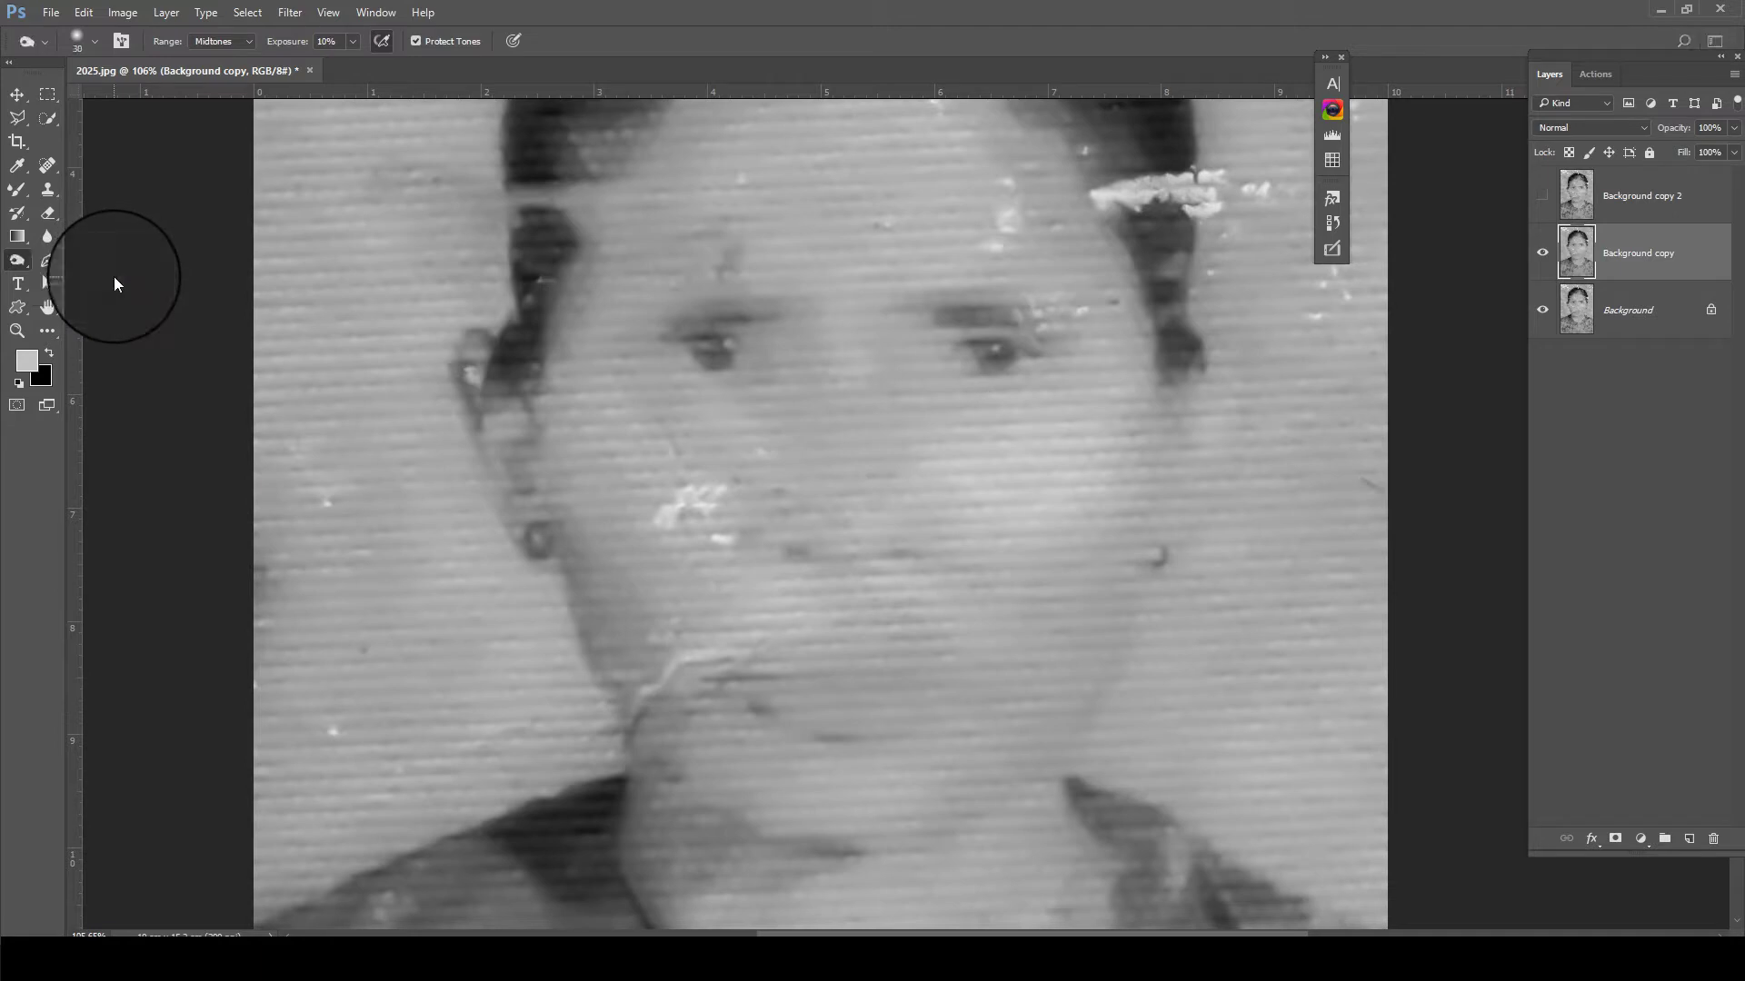
click(211, 41)
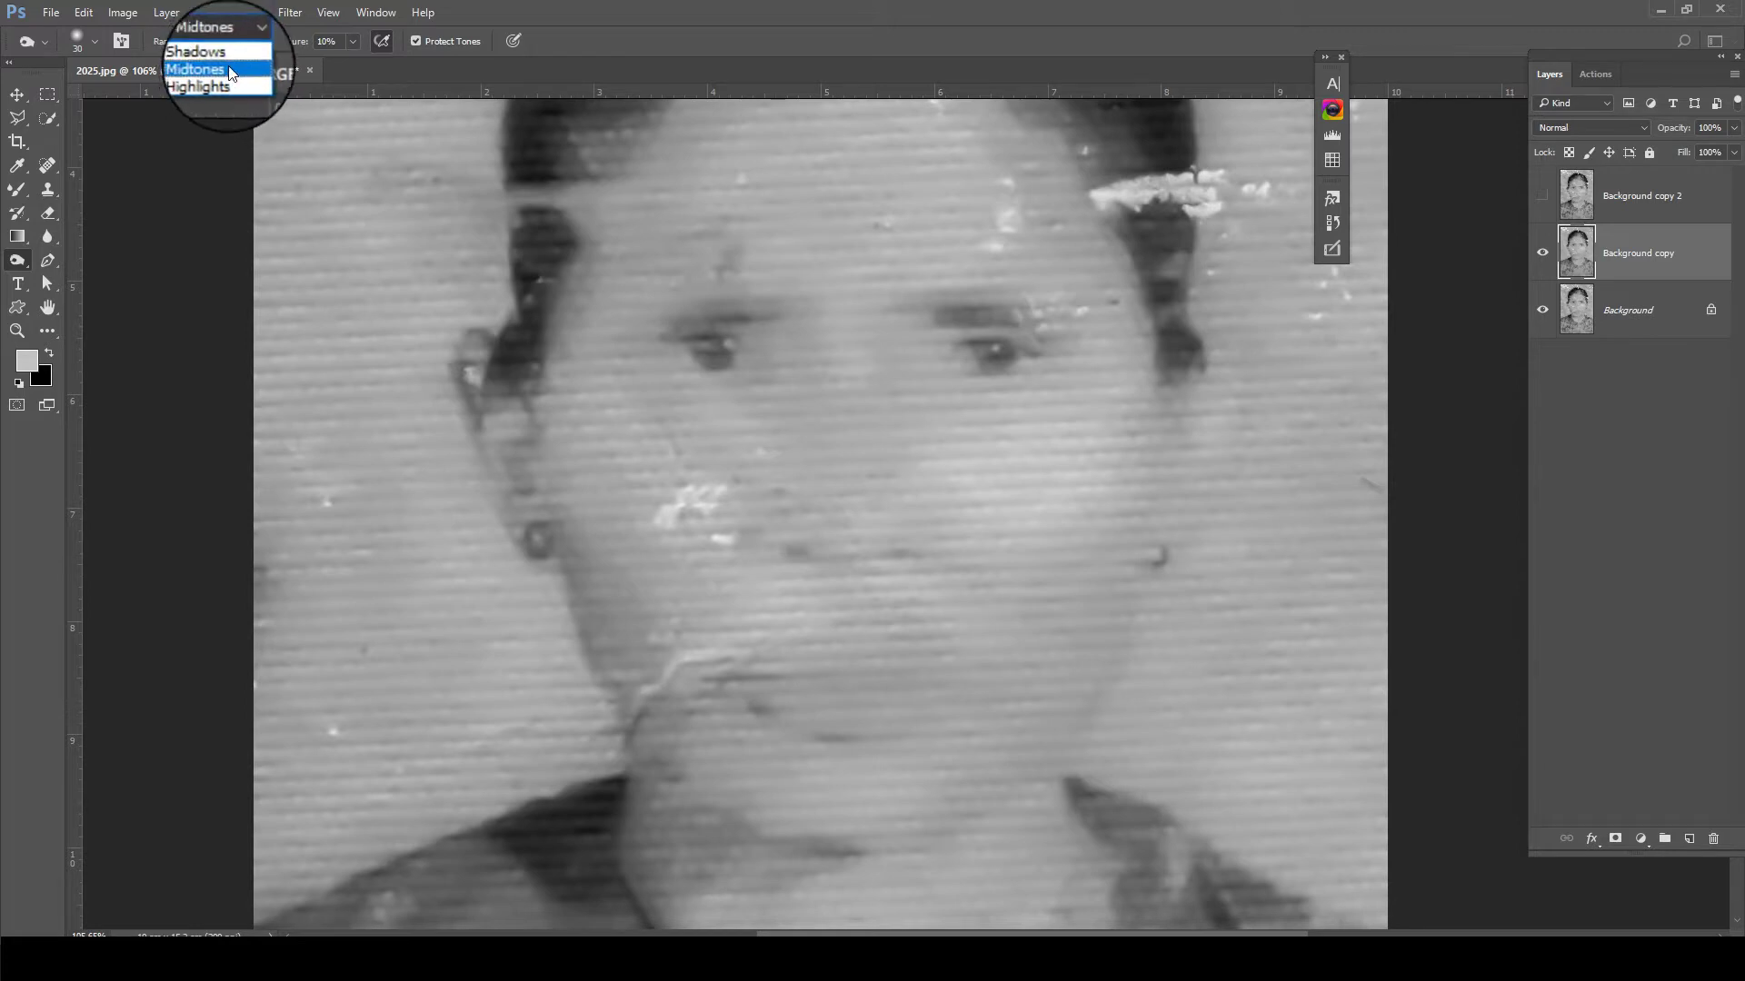
click(225, 60)
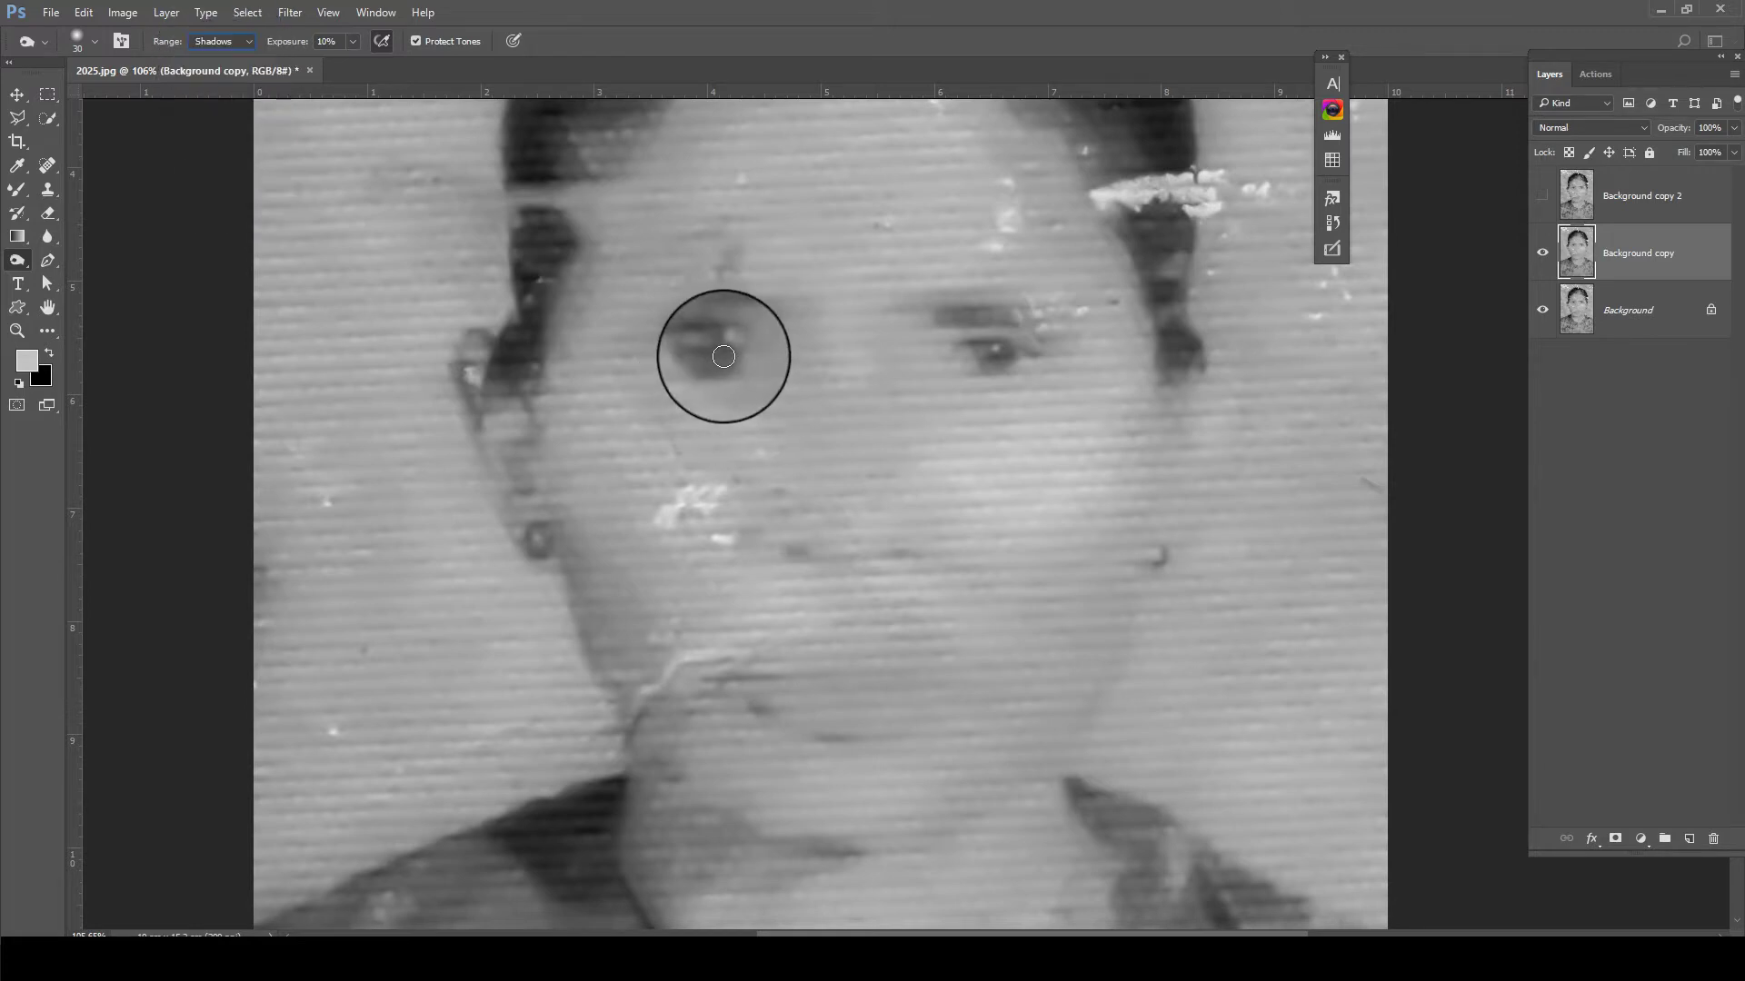
Burn the left and right eyes, raising the exposure slightly for stronger strokes
drag(720, 355, 726, 361)
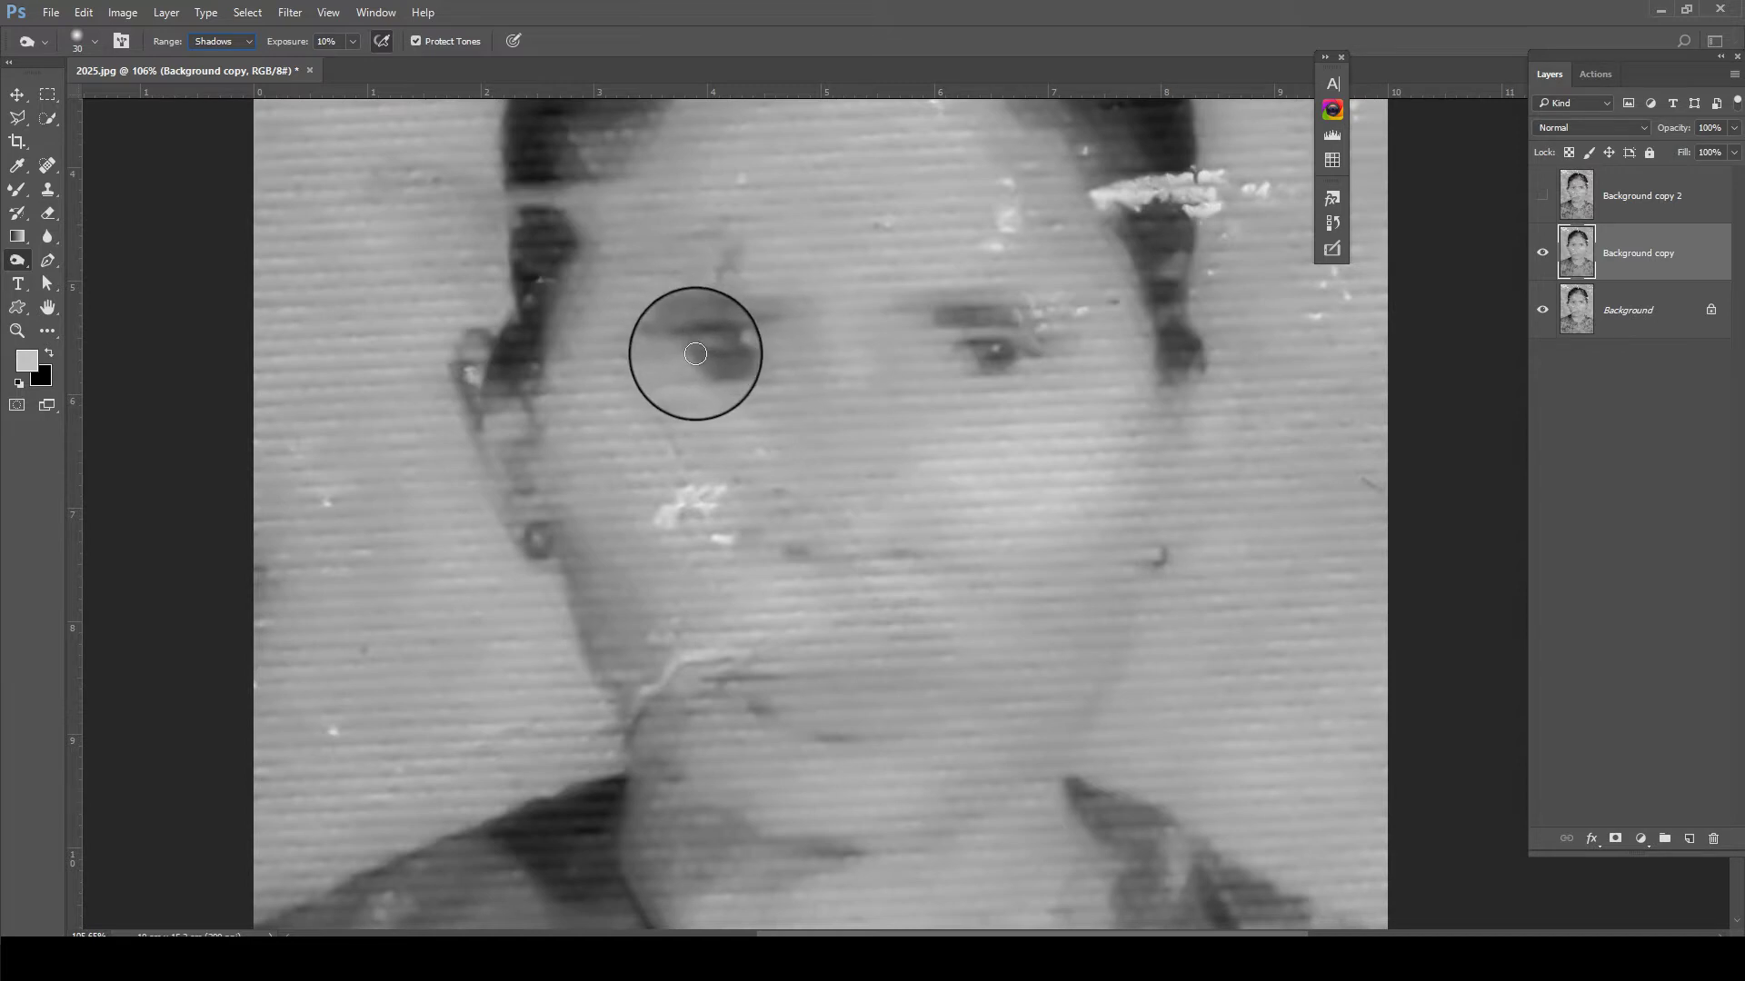
scroll(726, 361, up, 5)
mouse_move(693, 358)
mouse_down()
mouse_move(702, 370)
mouse_move(670, 351)
mouse_move(764, 350)
mouse_up()
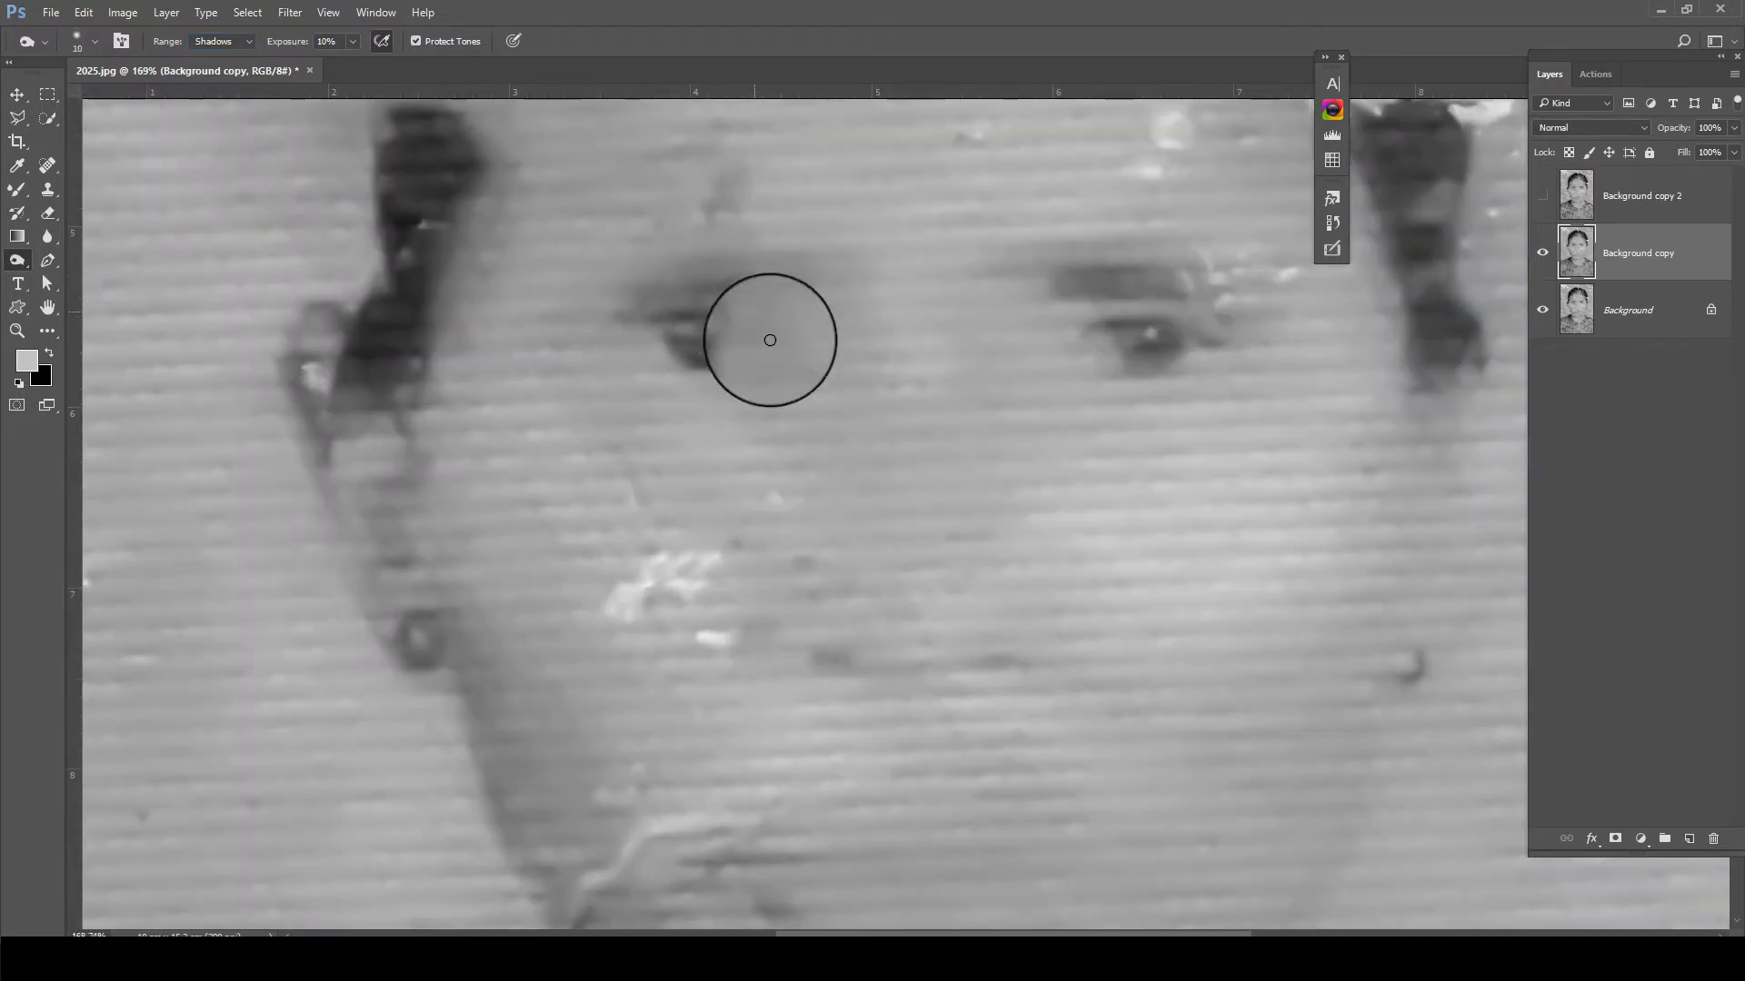
click(354, 41)
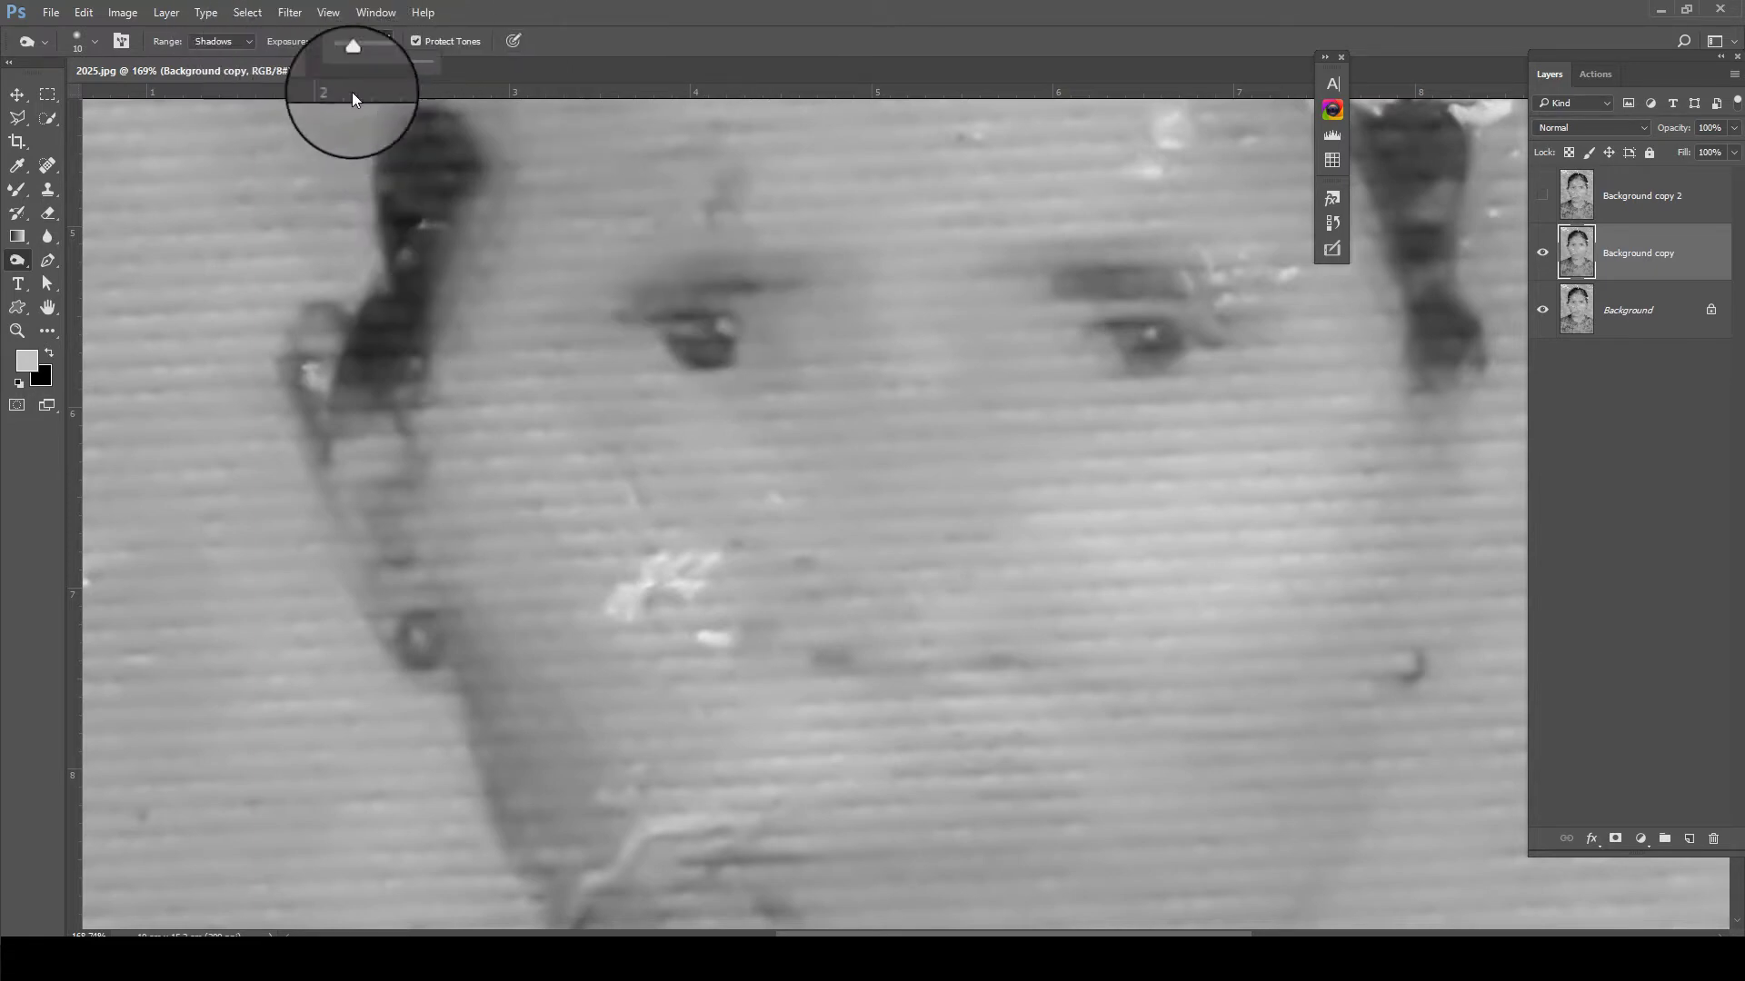
drag(354, 69, 364, 67)
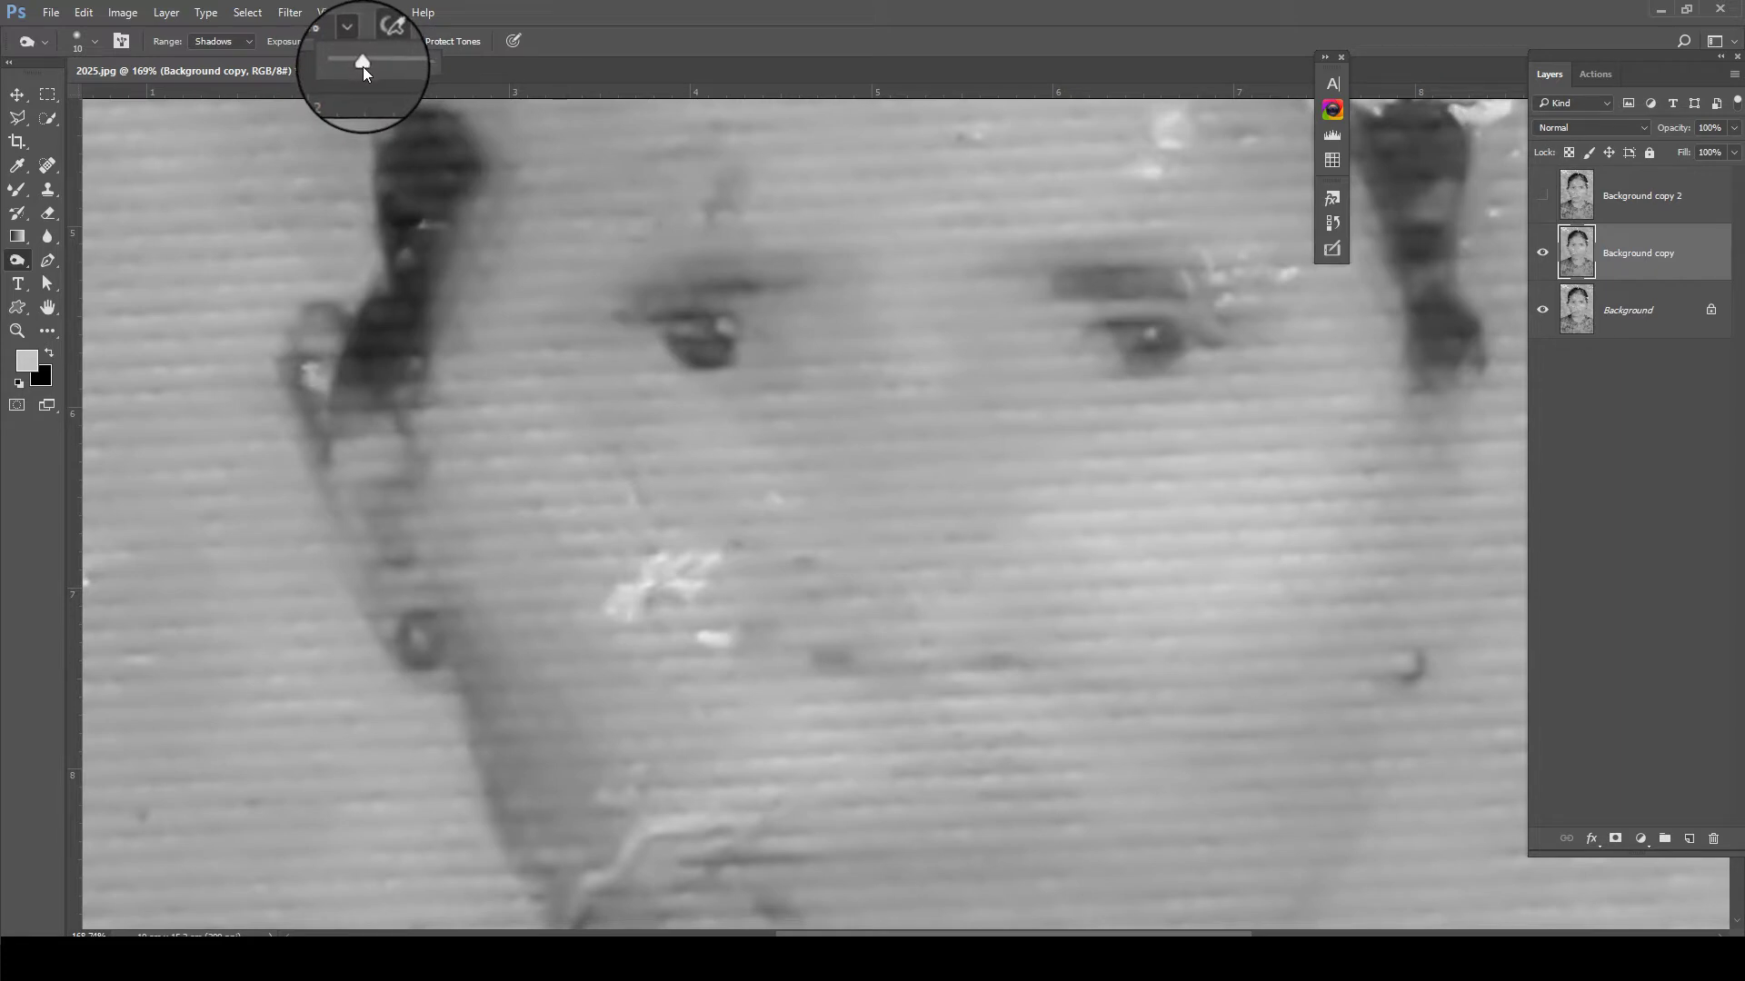
mouse_move(604, 343)
mouse_down()
mouse_move(714, 351)
mouse_move(674, 339)
mouse_move(744, 331)
mouse_move(643, 339)
mouse_move(767, 362)
mouse_up()
scroll(720, 343, down, 2)
mouse_move(1013, 352)
mouse_down()
mouse_move(1090, 361)
mouse_move(1017, 343)
mouse_move(1021, 312)
mouse_move(1114, 334)
mouse_move(1055, 363)
mouse_move(1036, 350)
mouse_move(1098, 319)
mouse_move(1084, 330)
mouse_up()
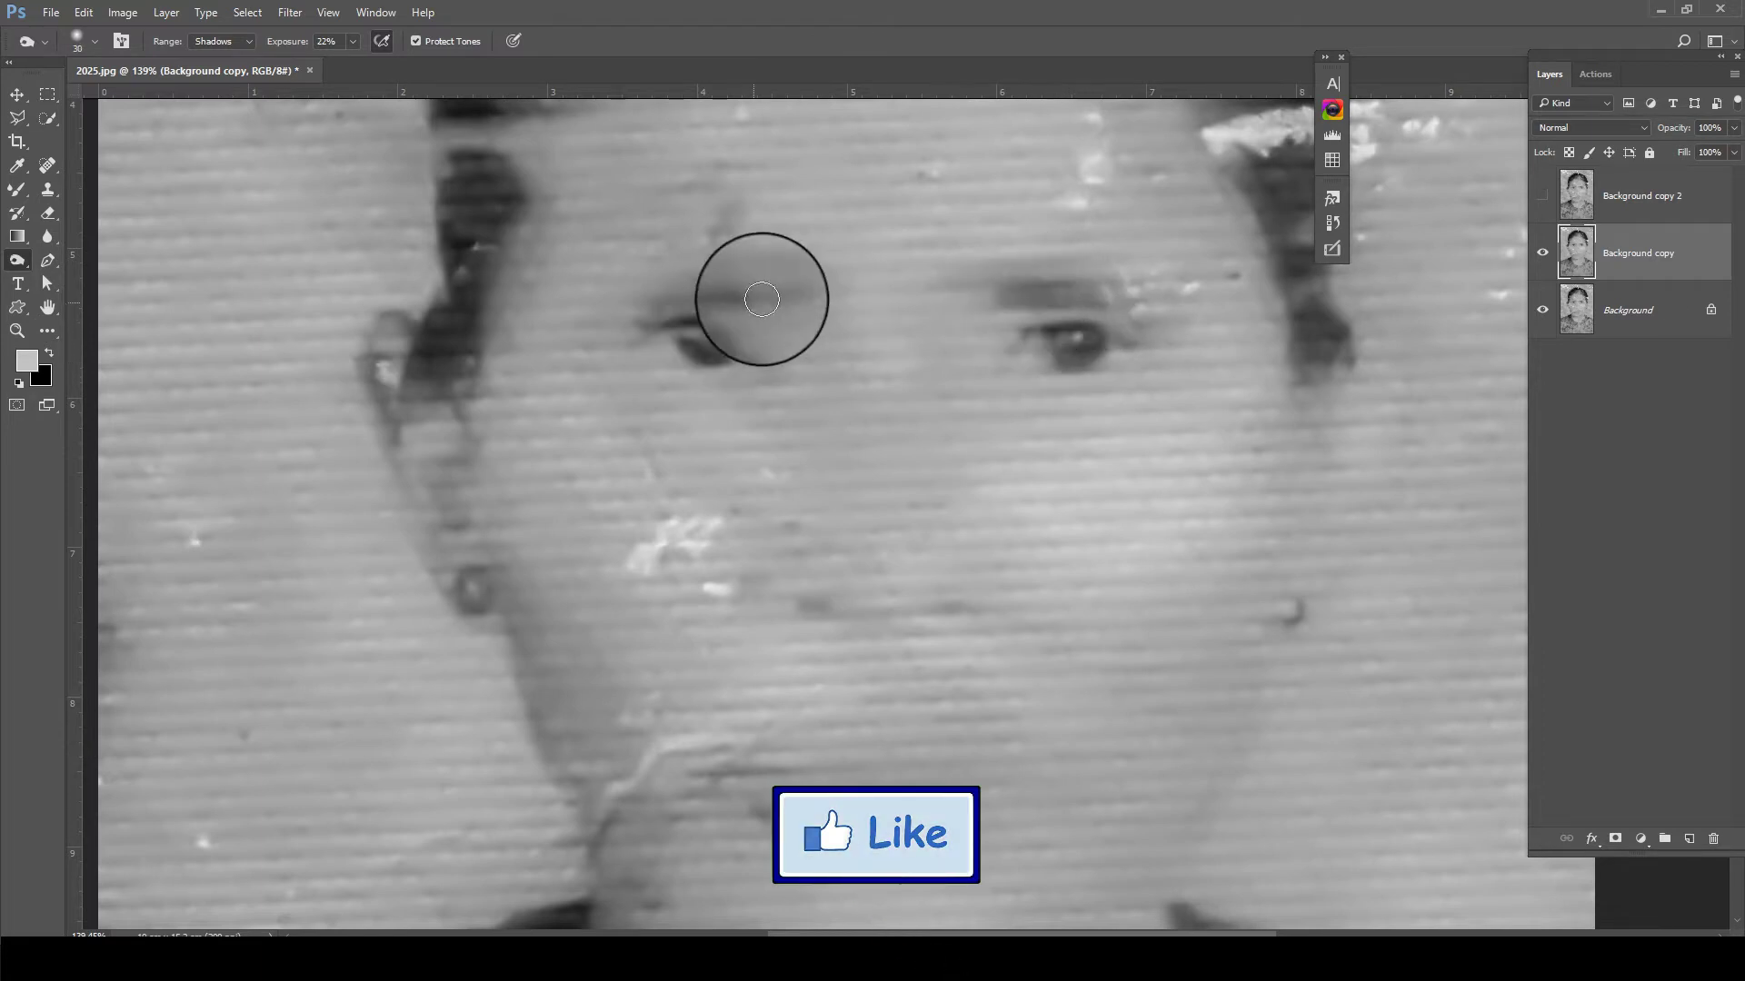
Burn both nostrils with a smaller brush, then return to the Burn tool
key(bracketright)
key(bracketright)
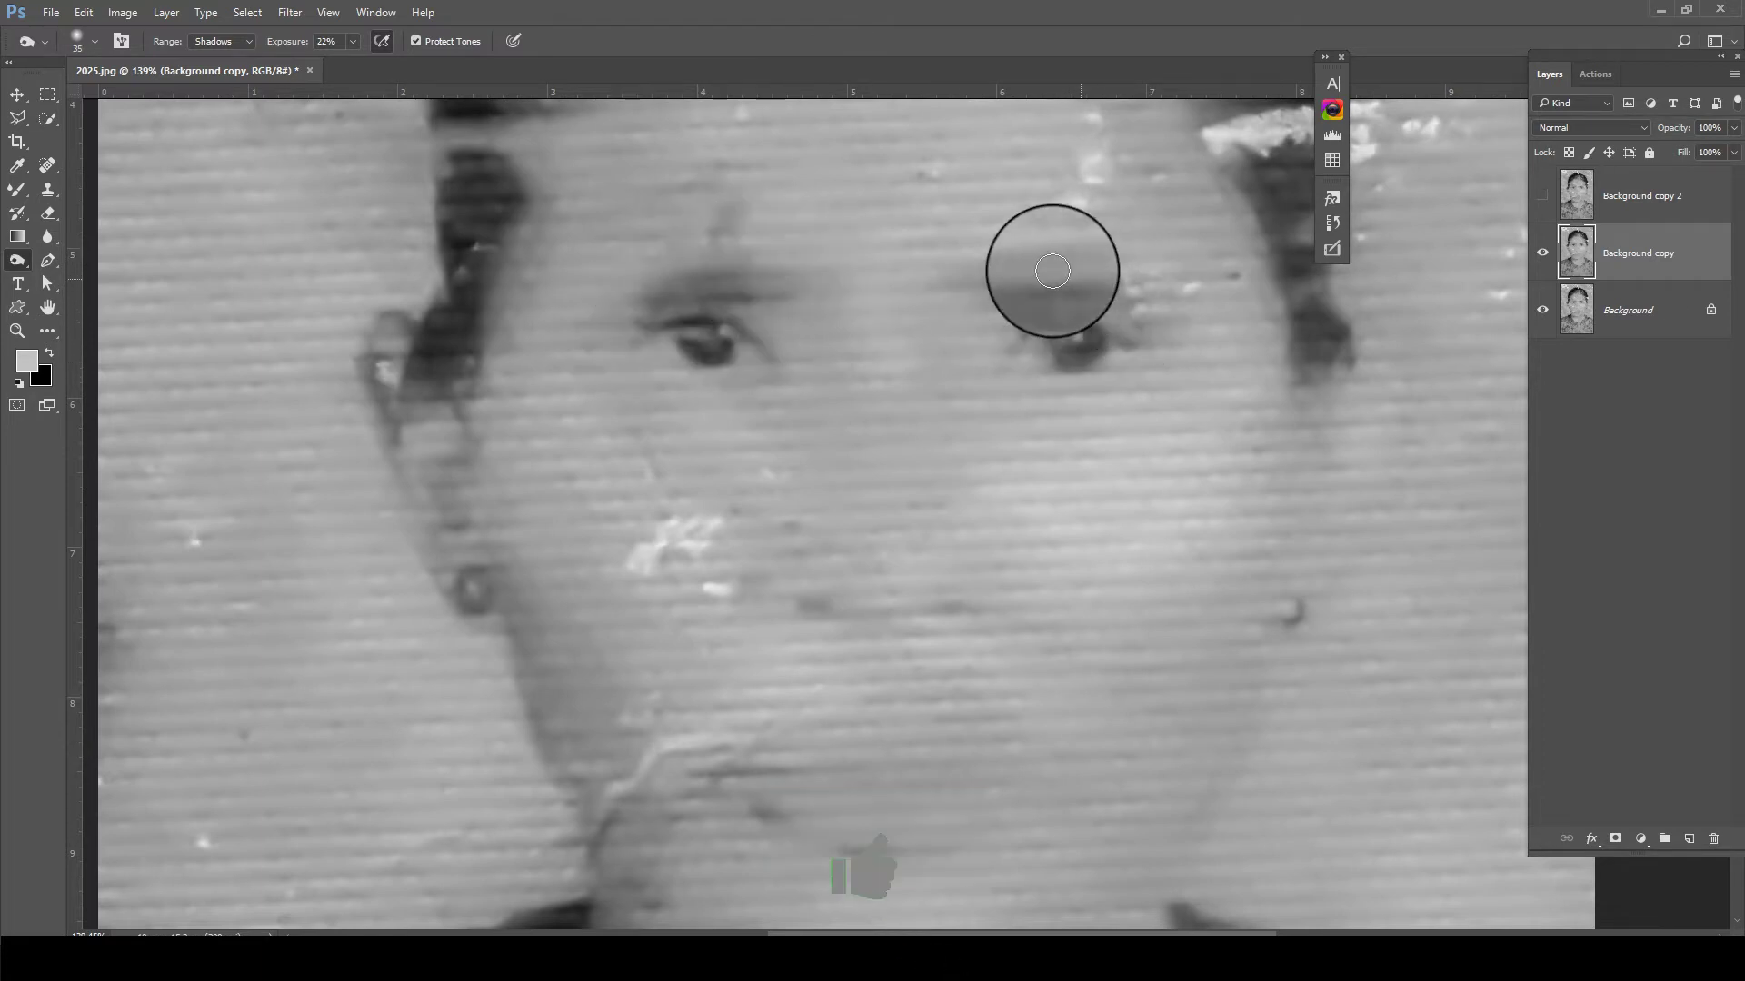
scroll(926, 607, down, 2)
scroll(927, 607, up, 1)
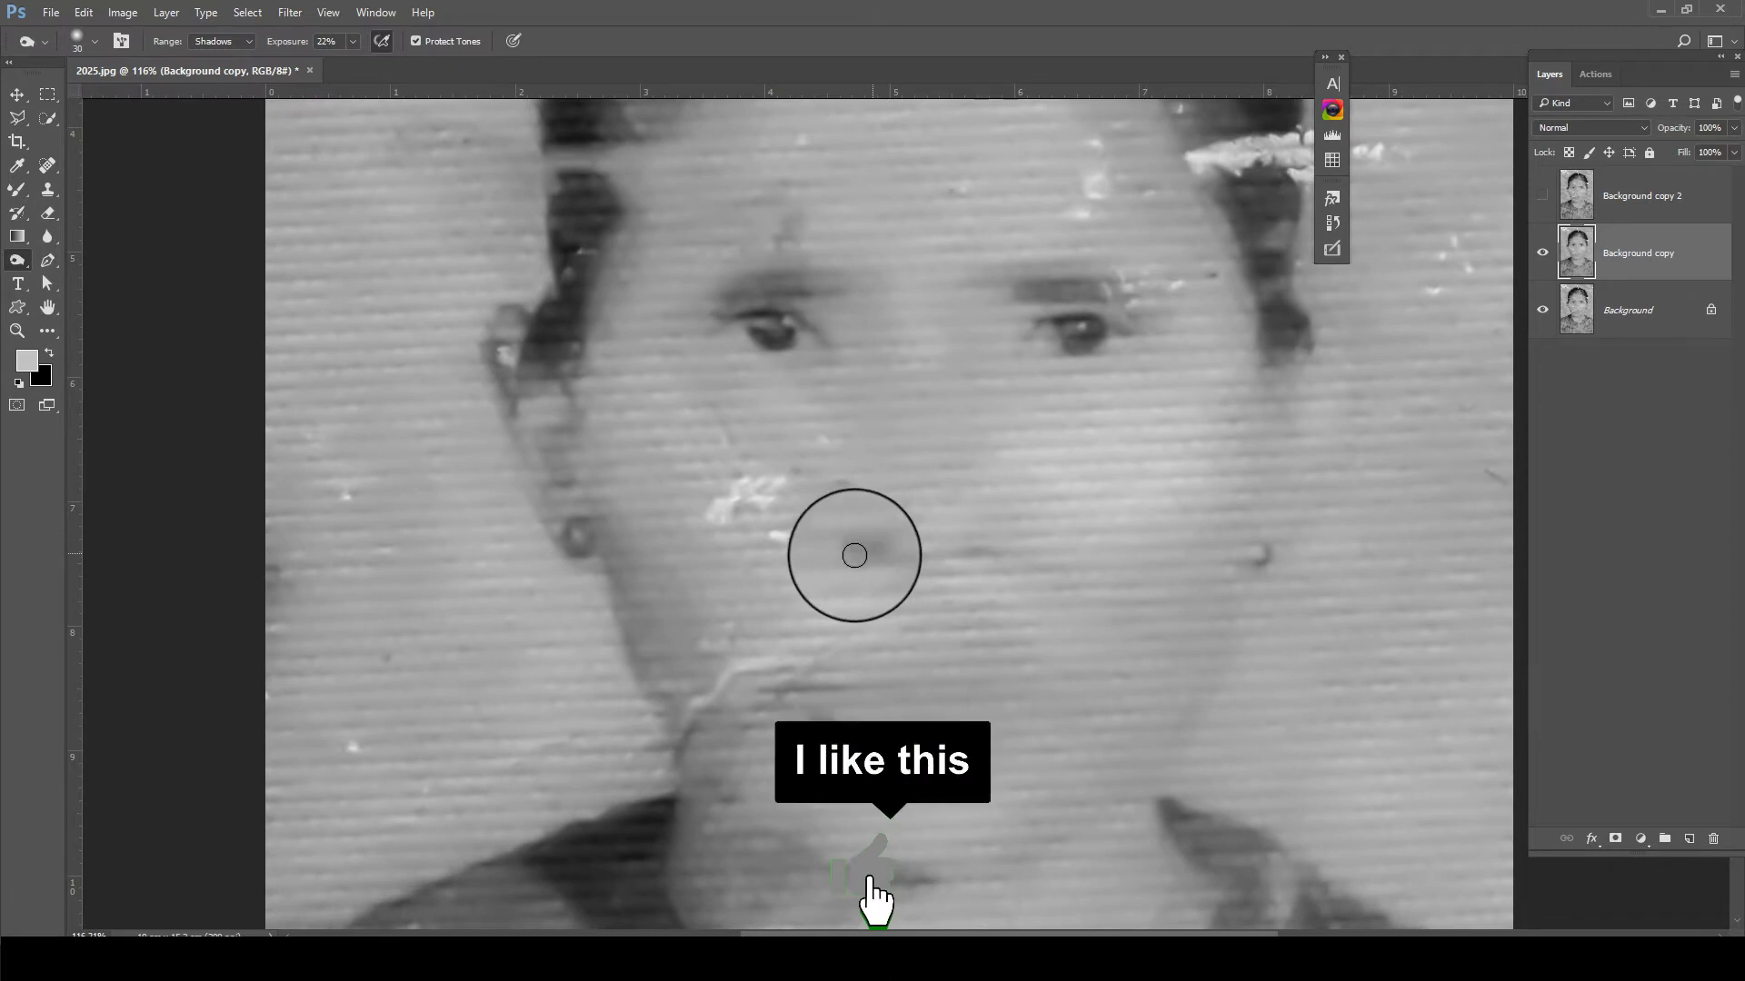
key(bracketleft)
mouse_move(935, 569)
mouse_down()
mouse_move(799, 557)
mouse_move(865, 569)
mouse_move(806, 530)
mouse_move(870, 549)
mouse_move(806, 522)
mouse_move(993, 568)
mouse_move(848, 561)
mouse_up()
drag(1007, 564, 877, 557)
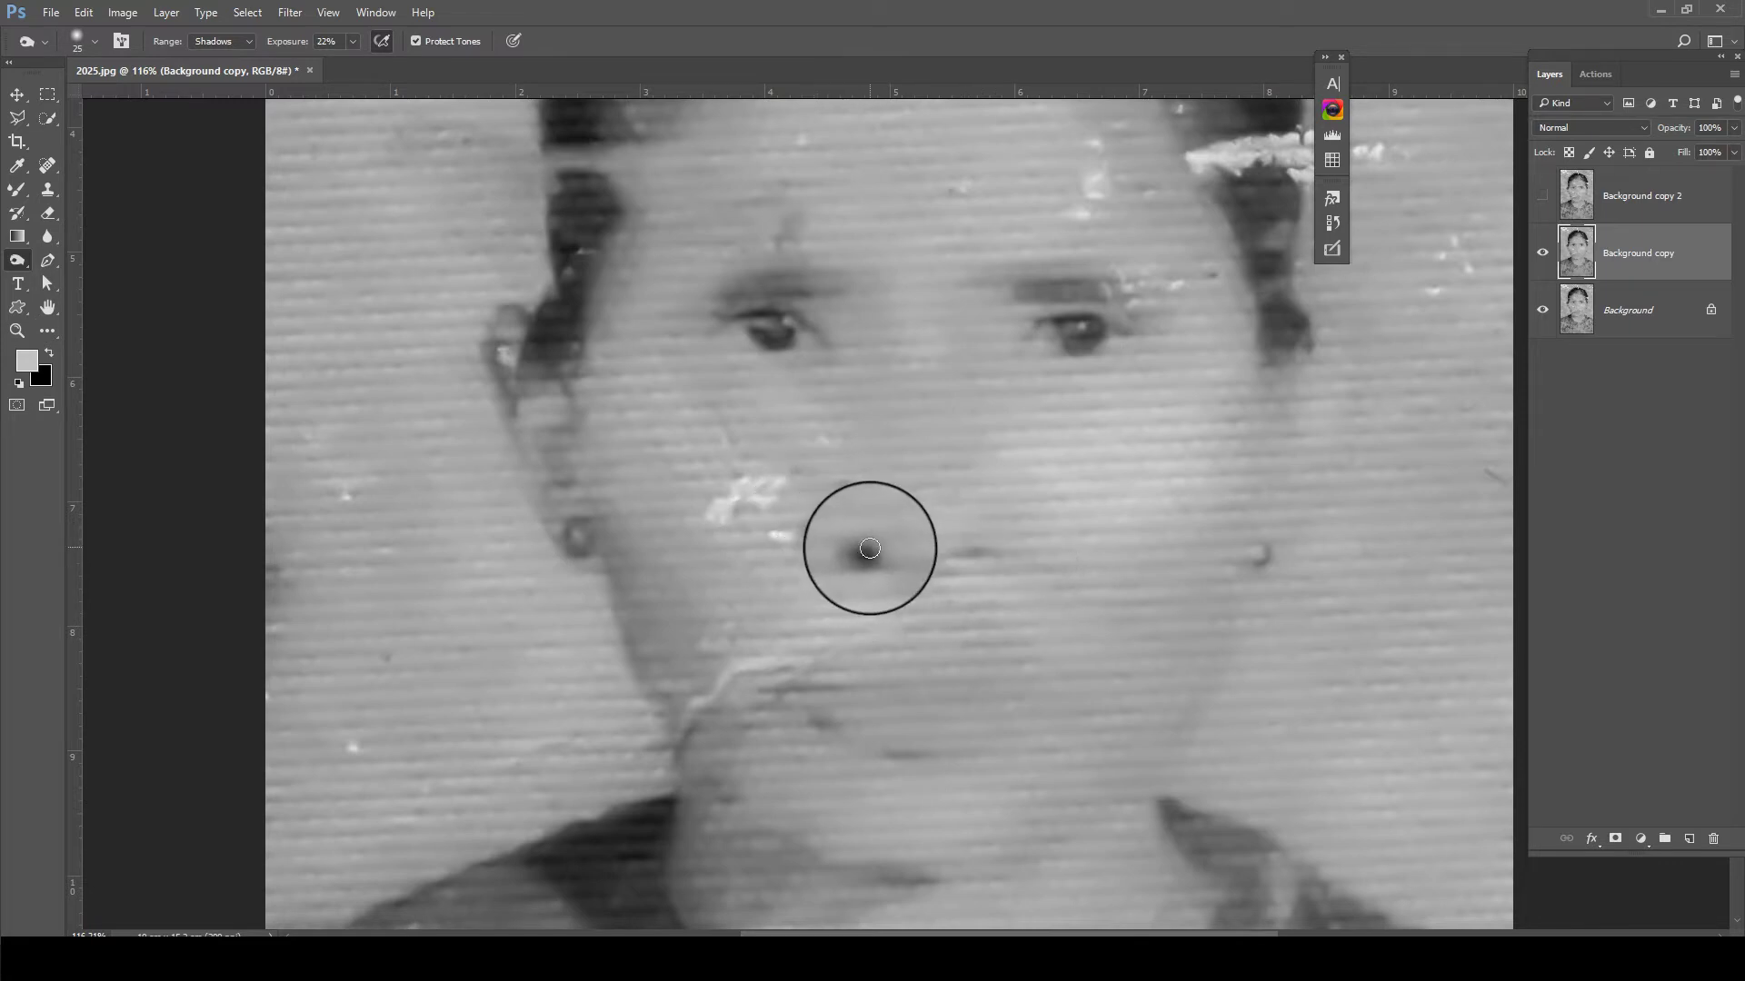
key(s)
scroll(865, 554, up, 1)
key(bracketleft)
key(bracketleft)
key(bracketleft)
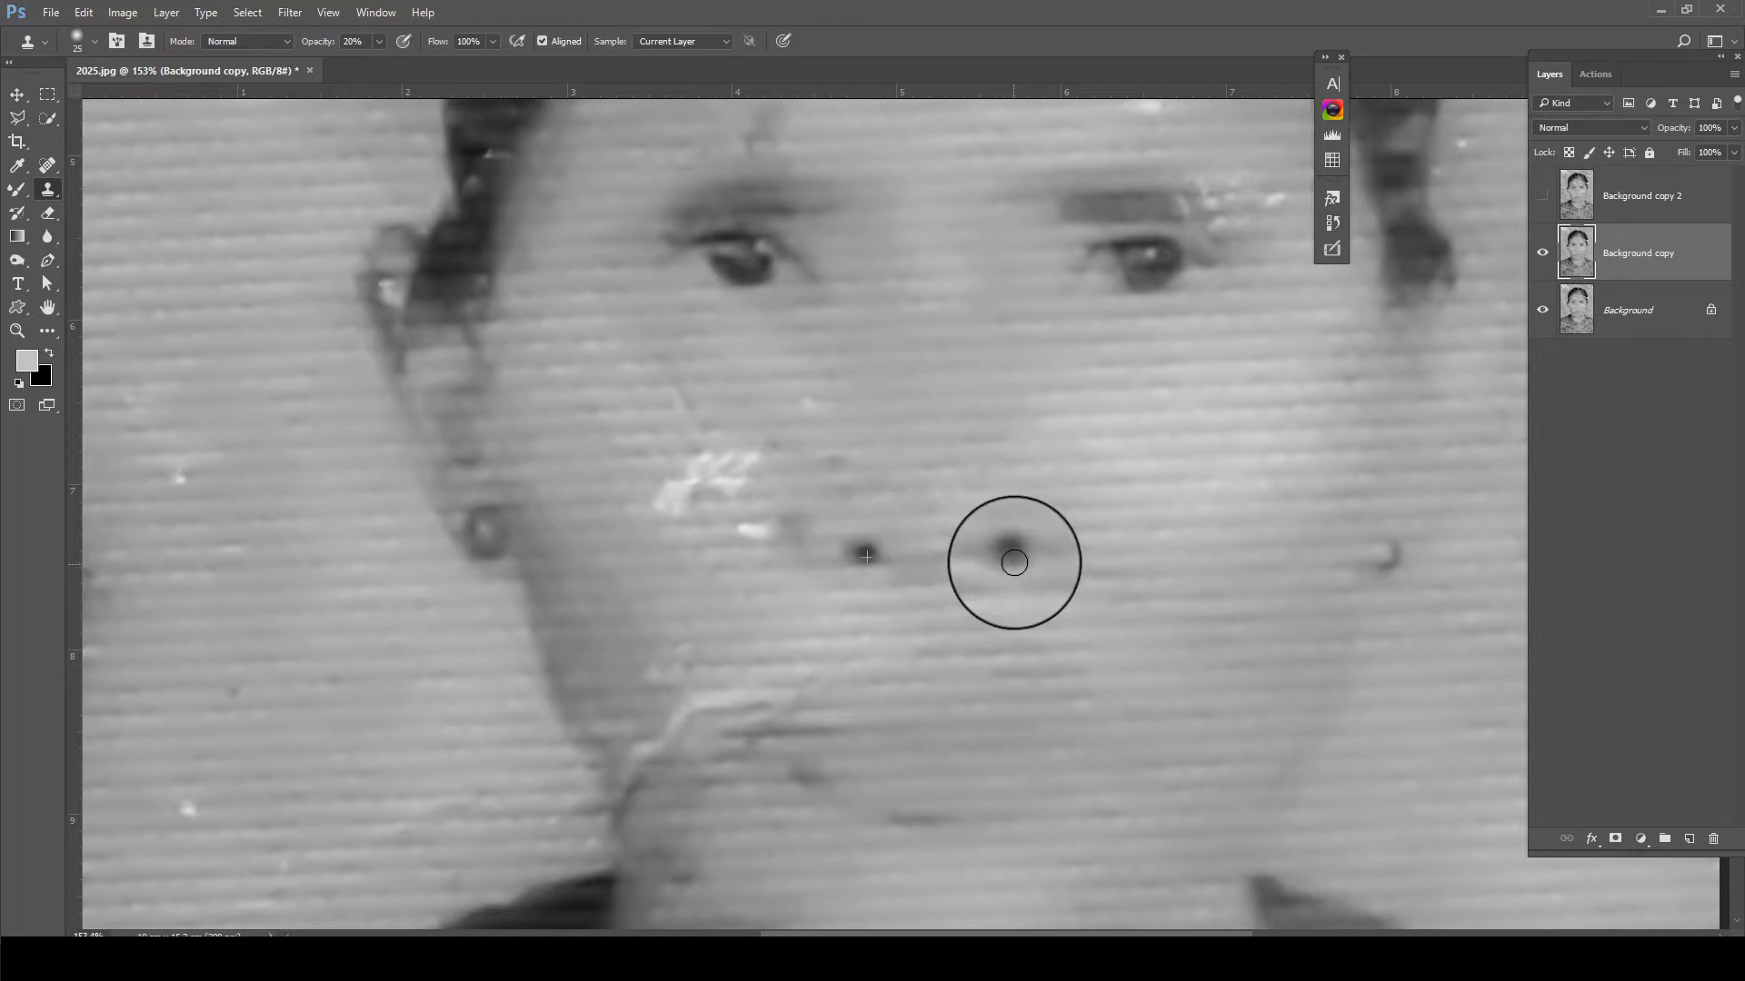
key(o)
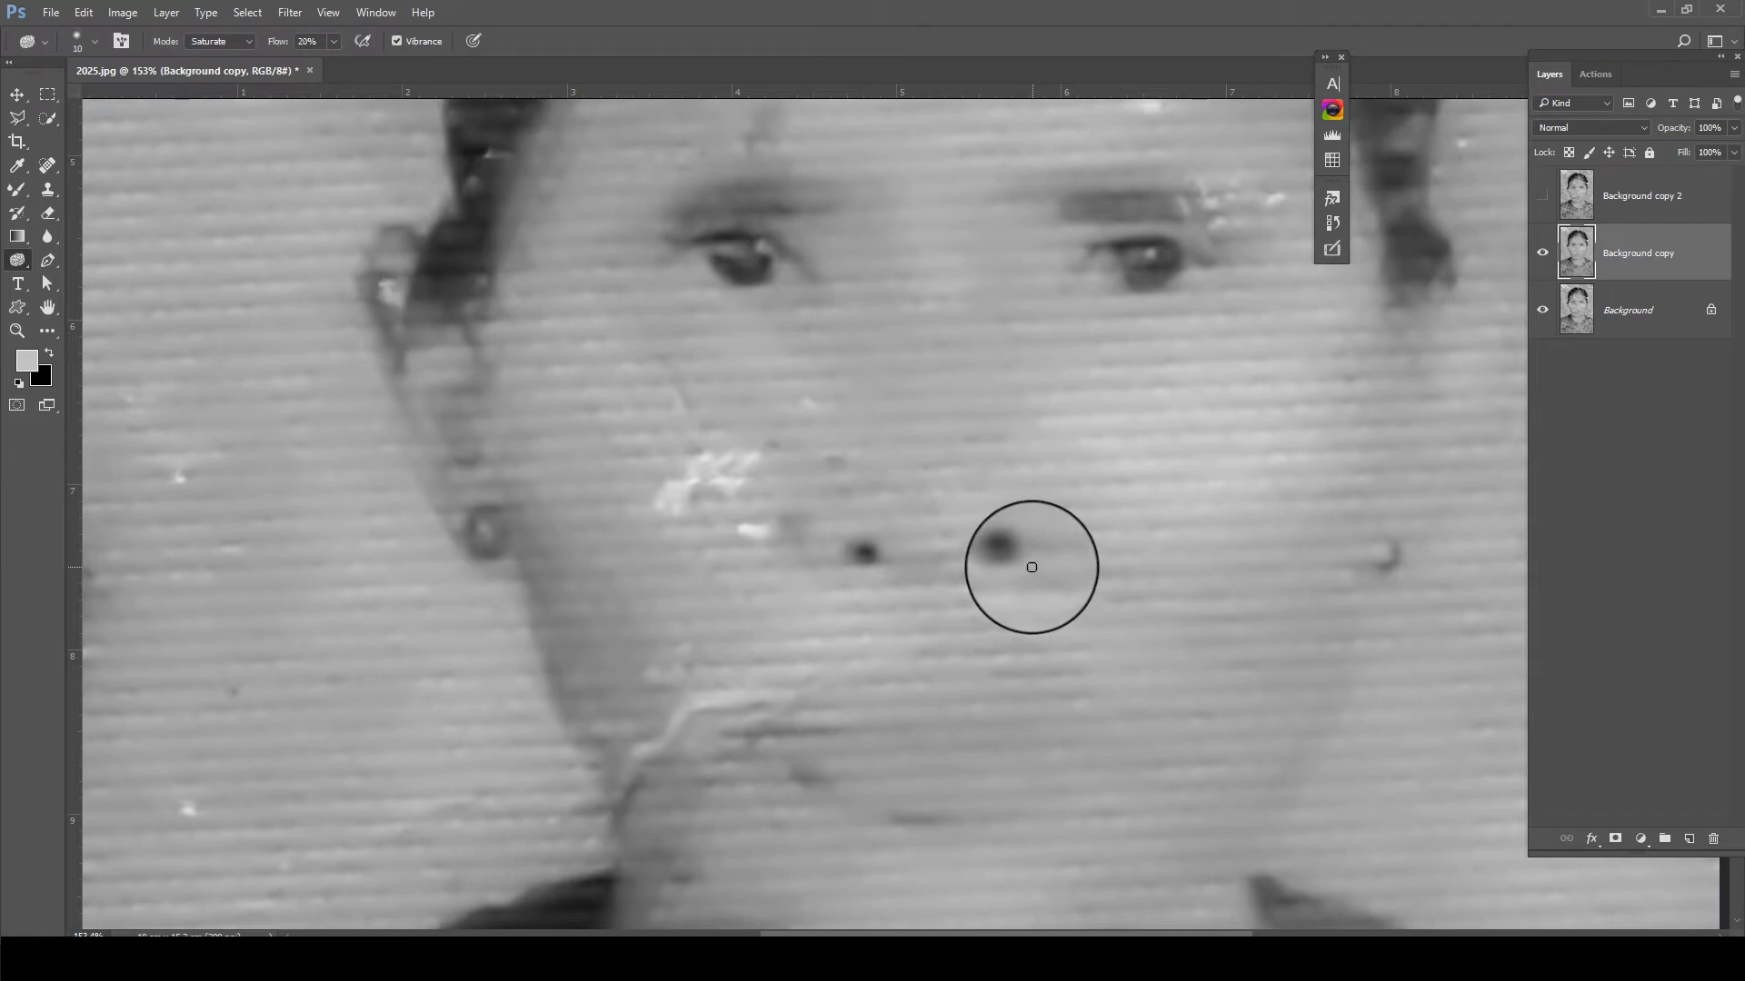
key(o)
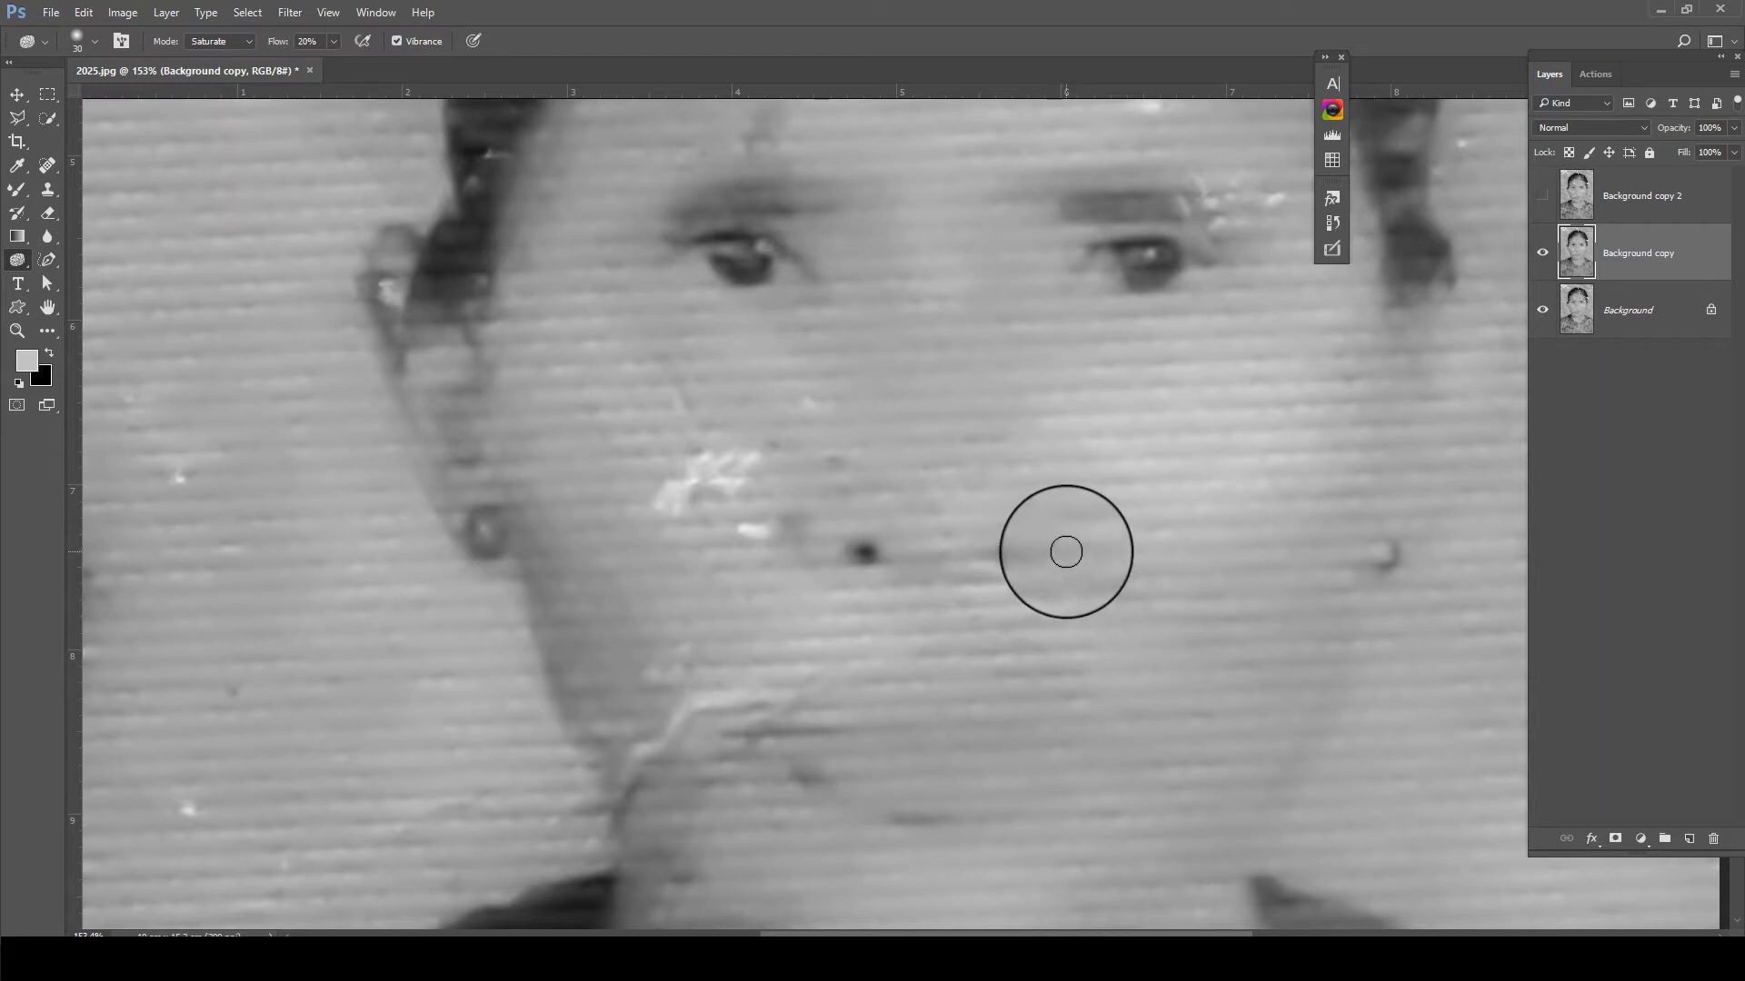
Burn the right eyebrow and left nostril at 40% exposure, undoing an overdarkened spot
mouse_move(1092, 557)
mouse_down()
mouse_move(1051, 576)
mouse_move(1060, 494)
mouse_move(1028, 556)
mouse_up()
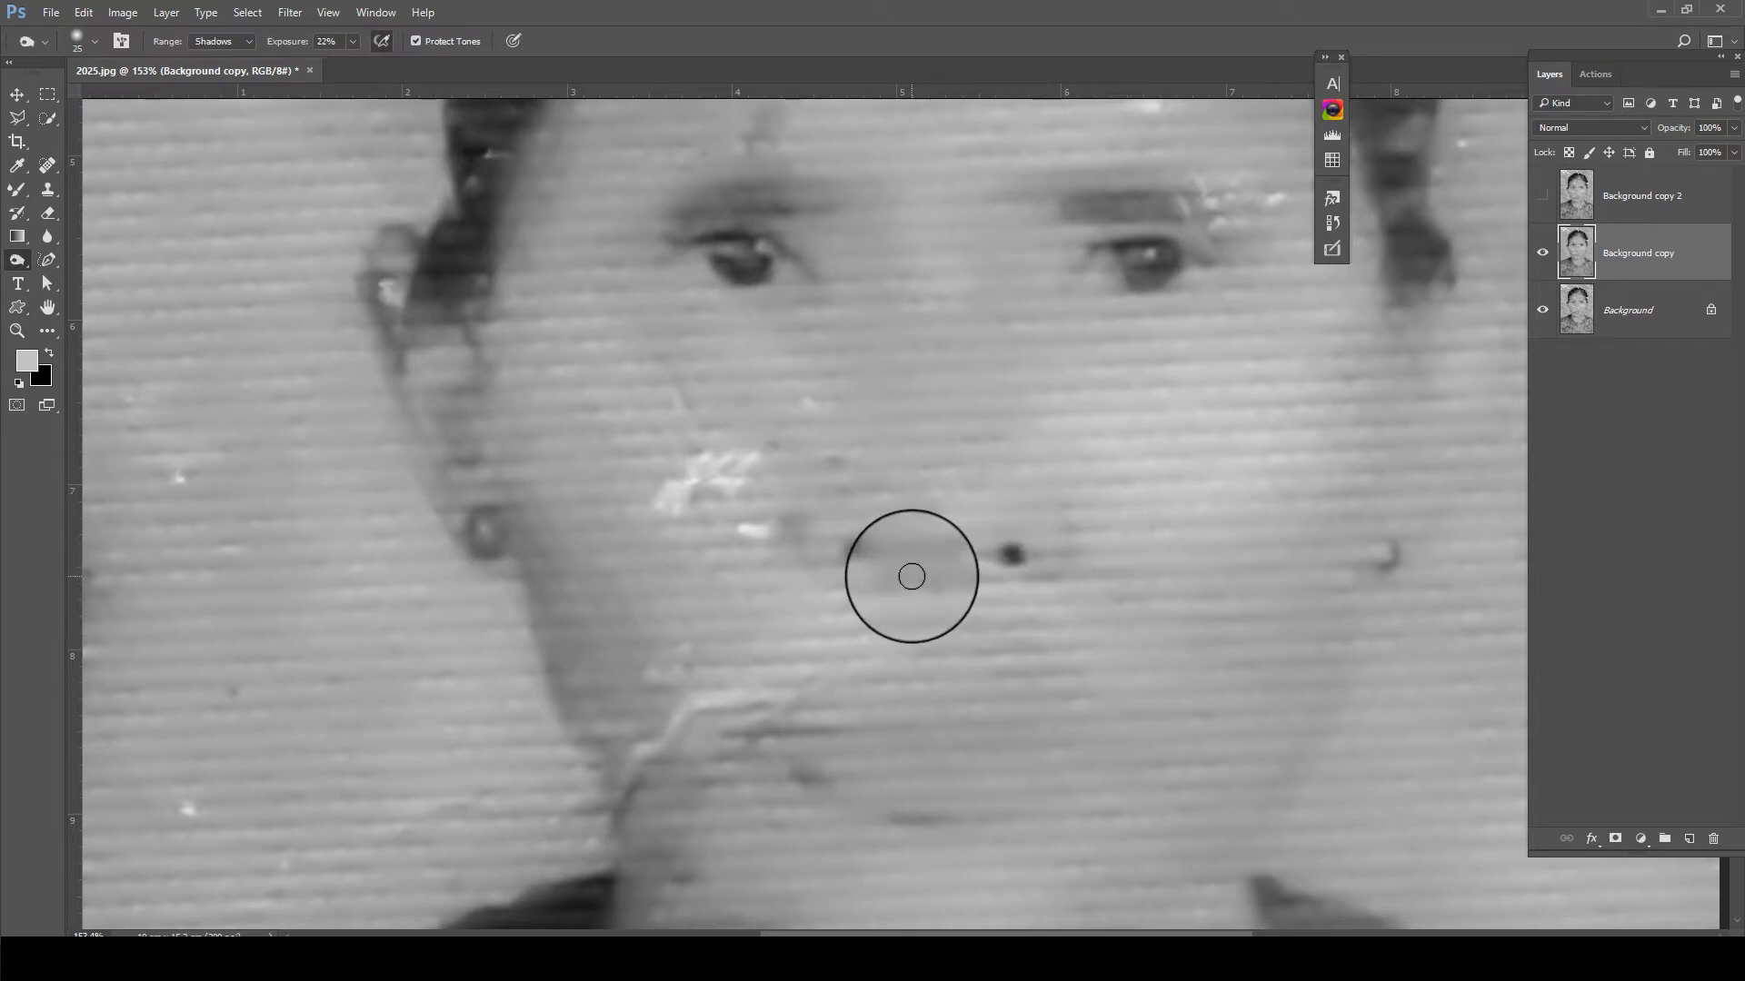
key(ctrl+z)
key(ctrl+z)
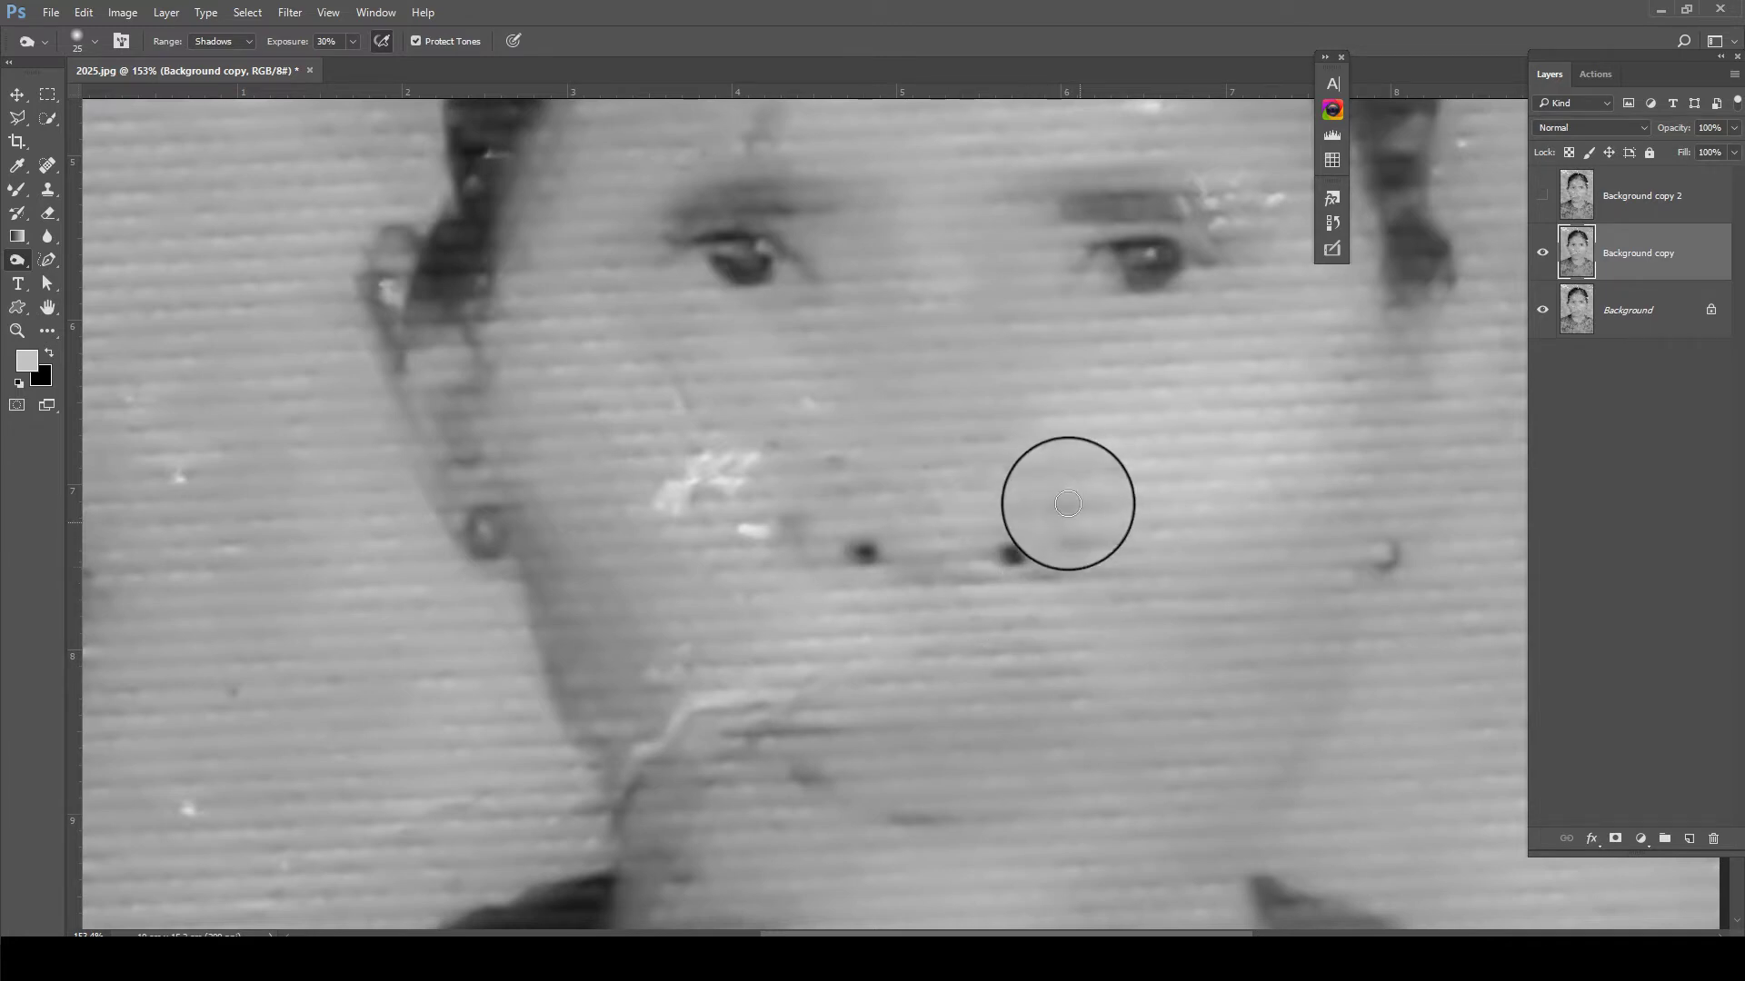
scroll(1013, 399, down, 2)
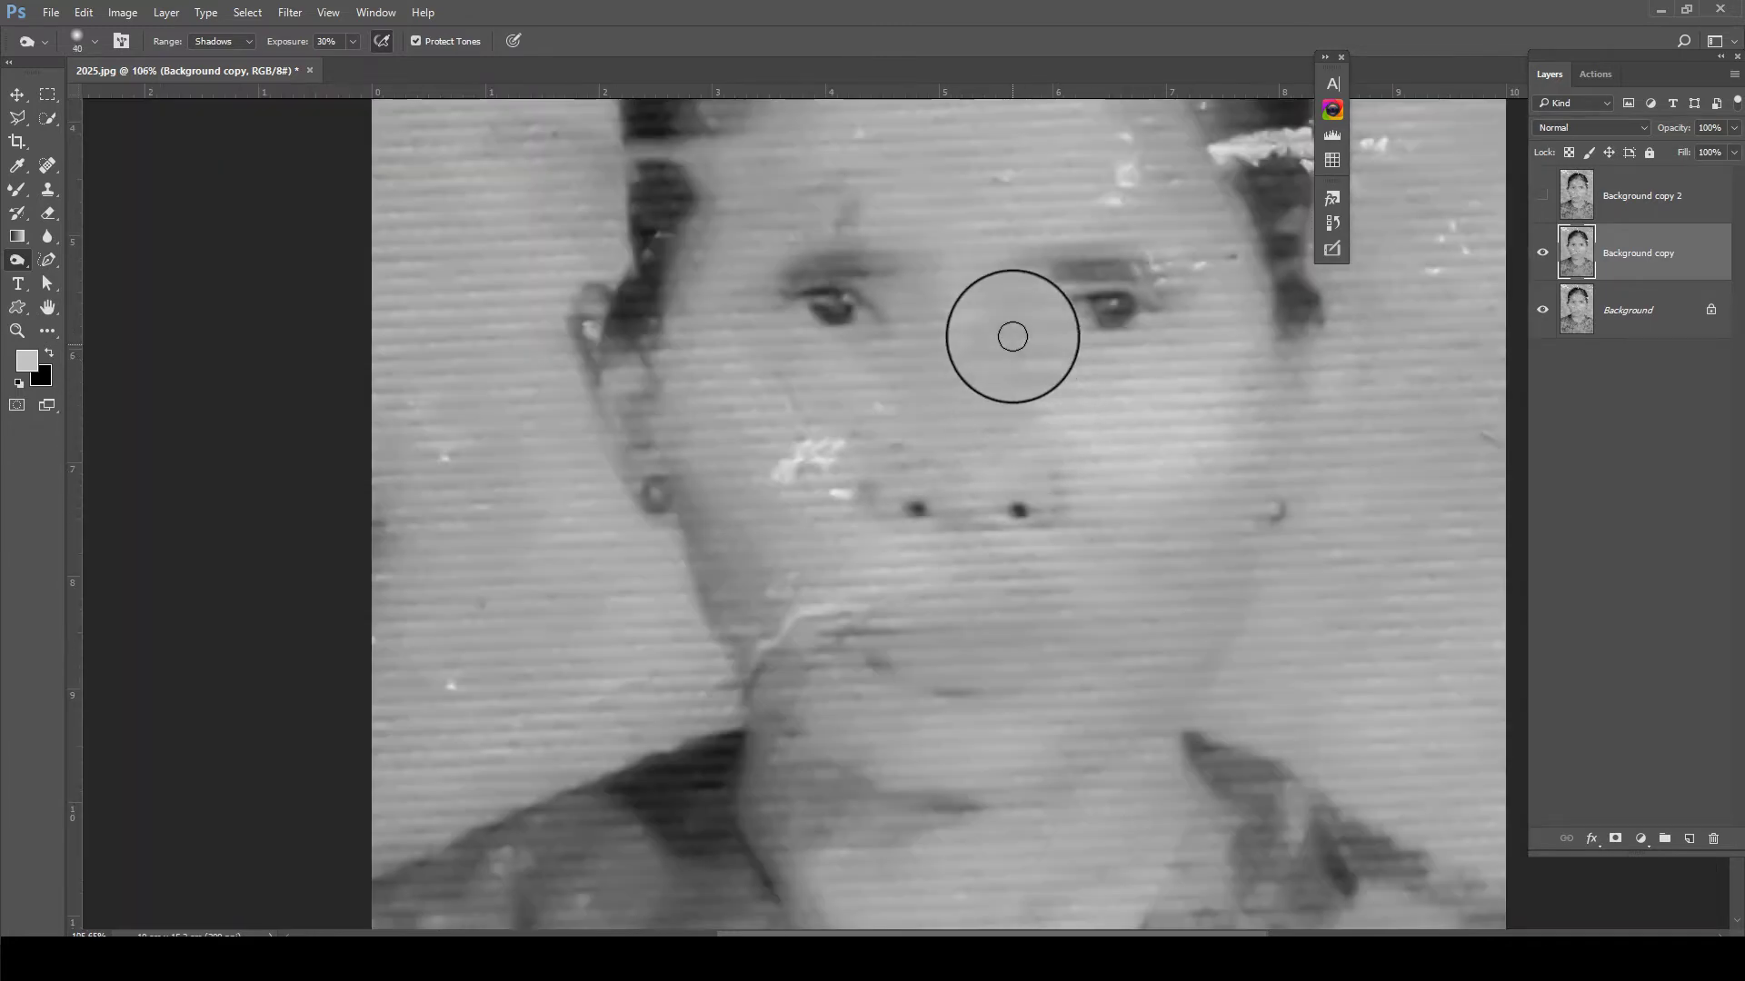
drag(1109, 264, 1059, 257)
key(4)
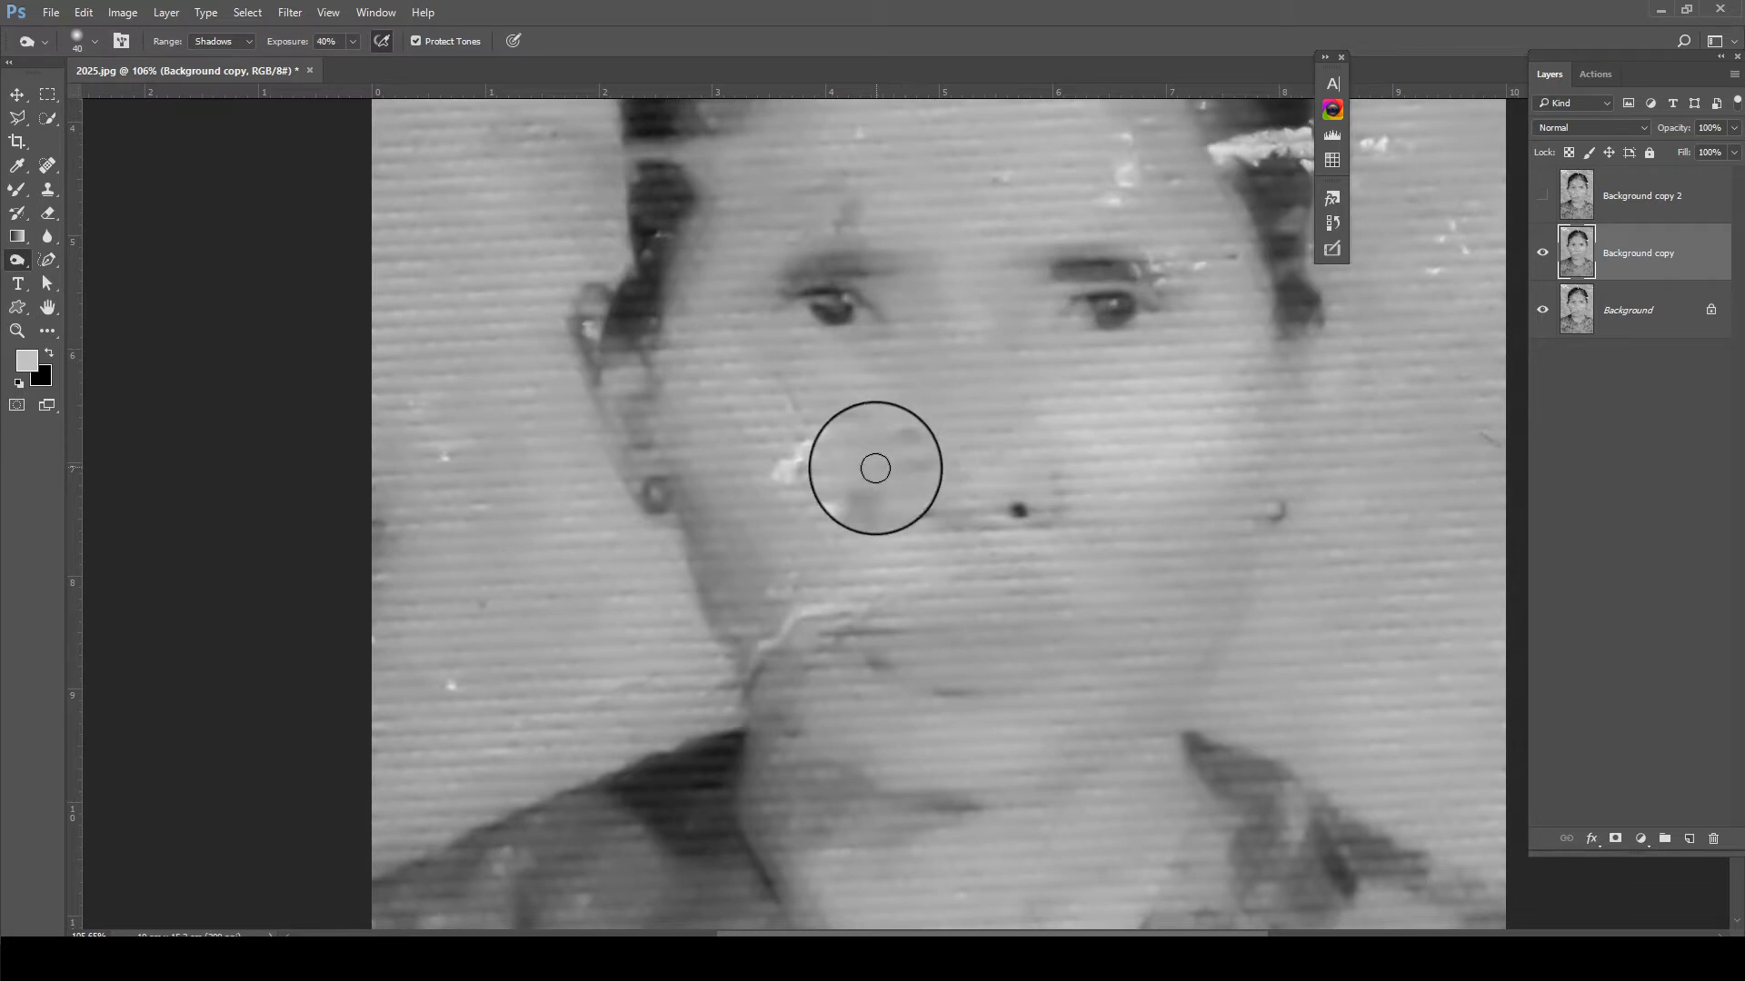
mouse_move(894, 454)
mouse_down()
mouse_move(920, 417)
mouse_move(906, 284)
mouse_up()
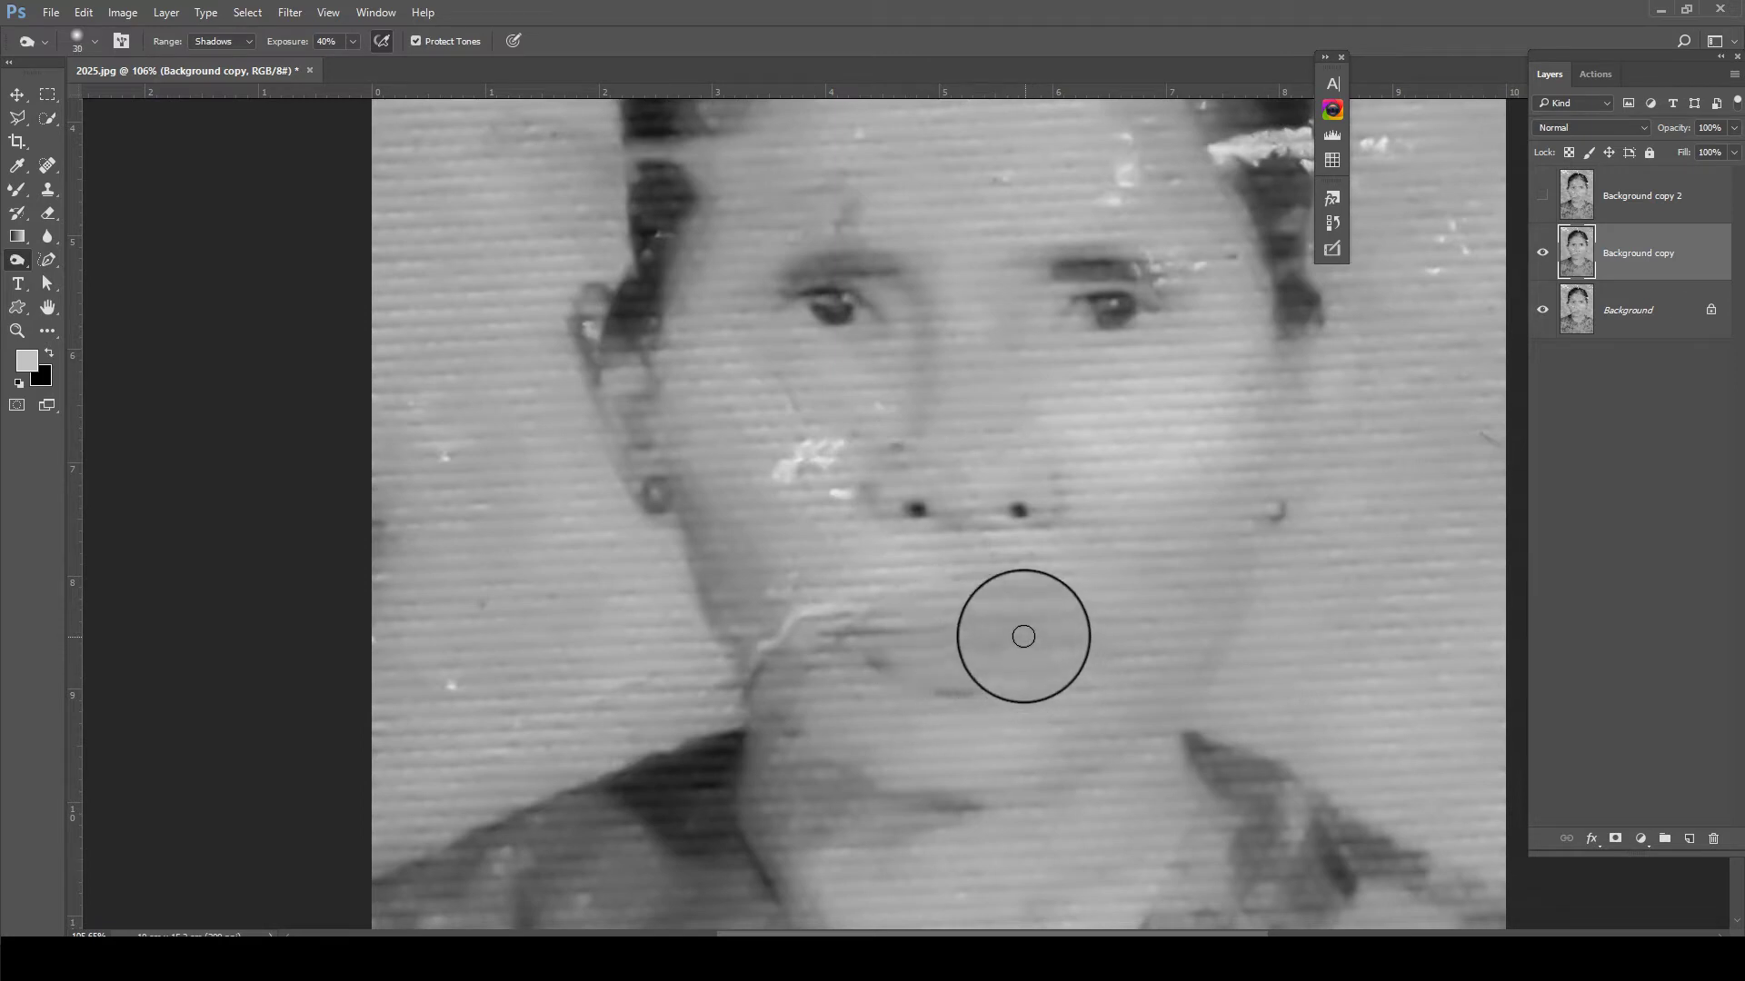
Burn the lower lip, lip corner and tones across the lips to define the mouth
key(alt+shift+m)
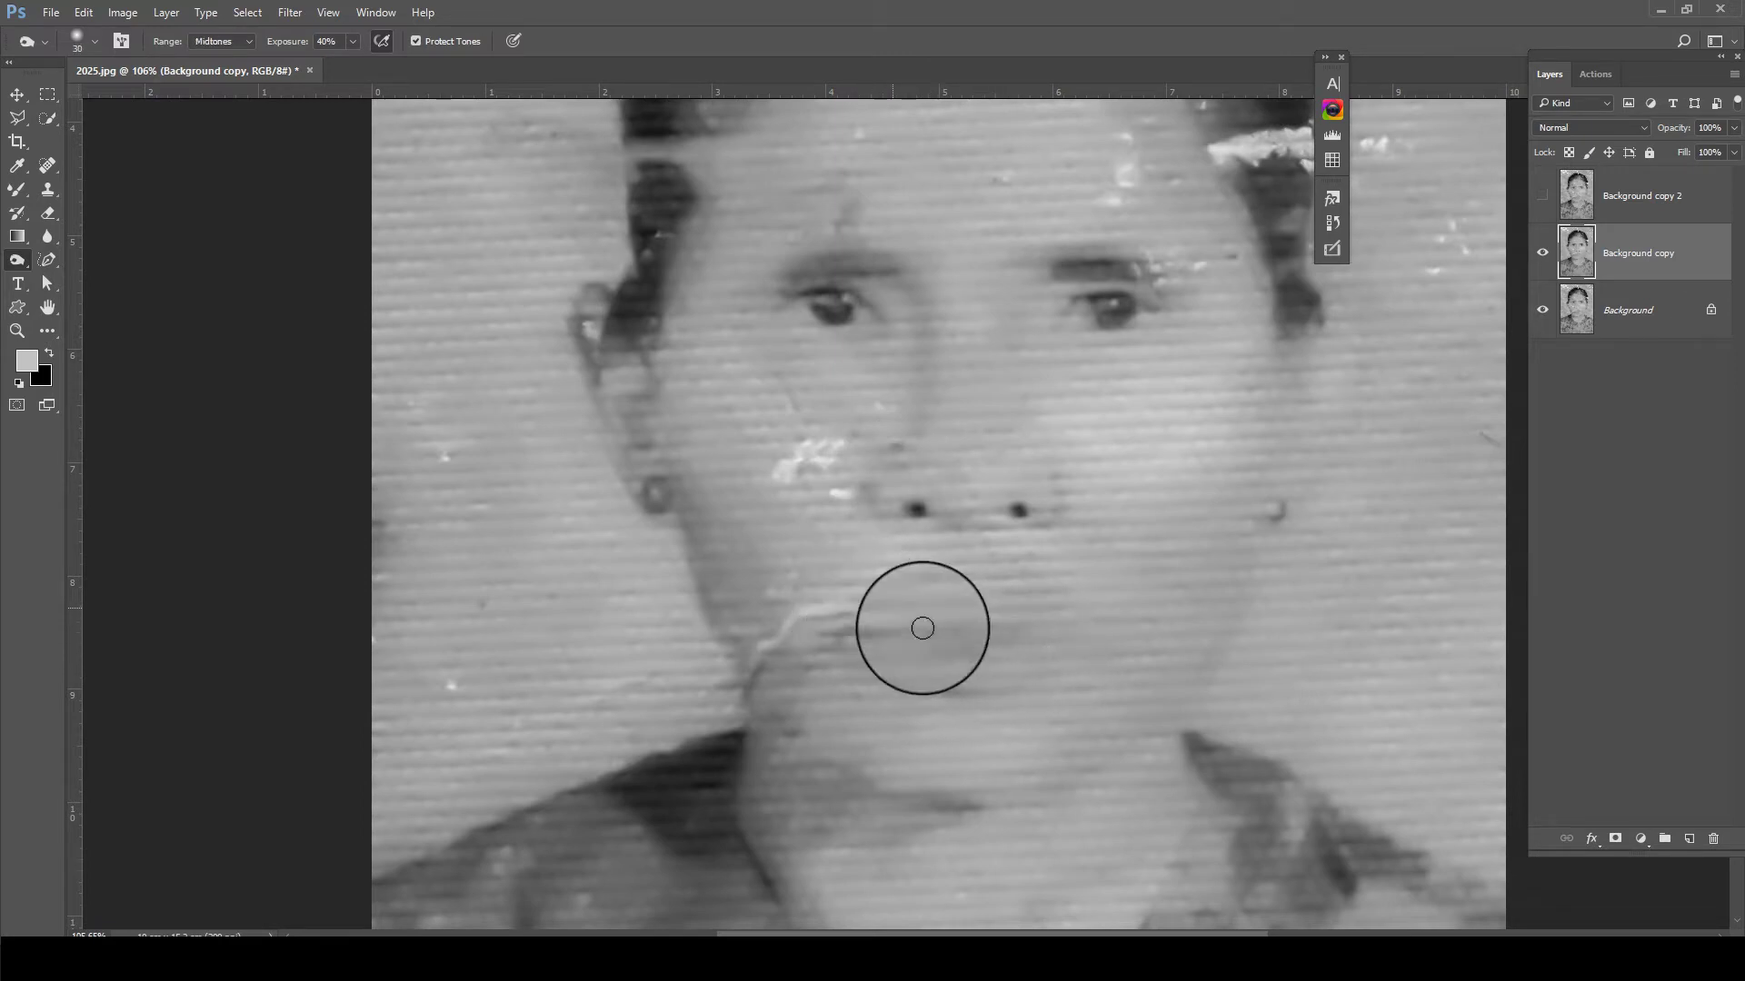
drag(918, 627, 894, 641)
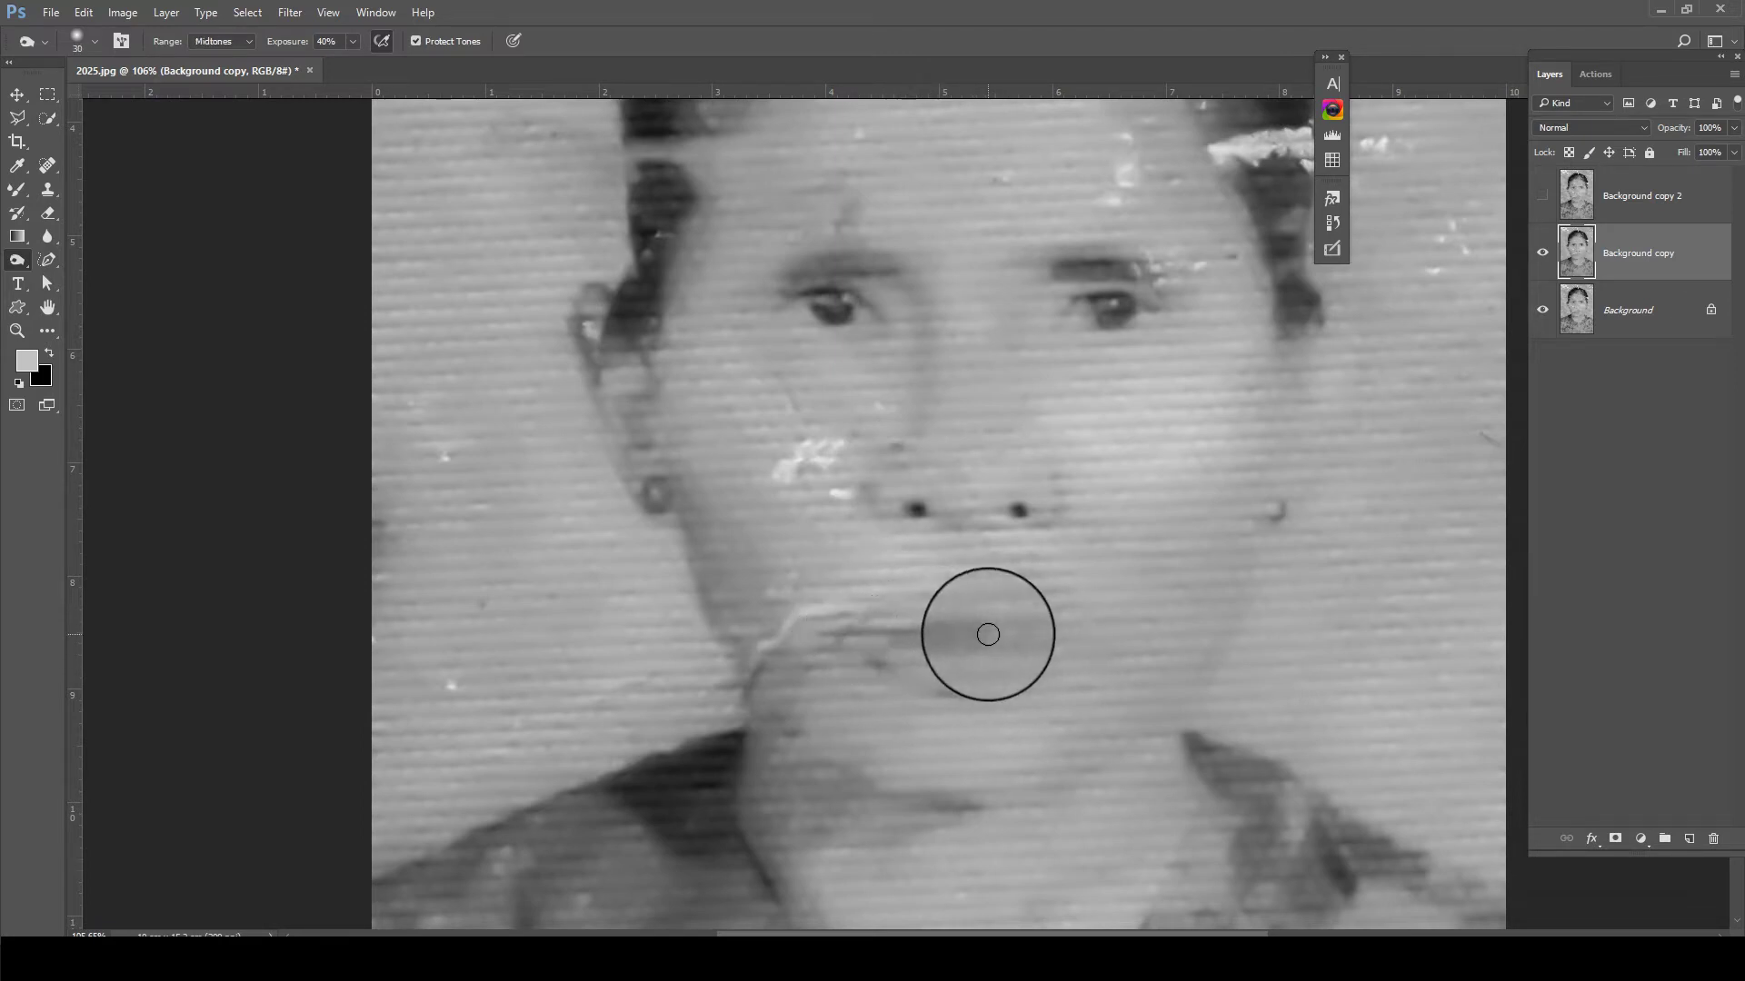
scroll(986, 644, up, 2)
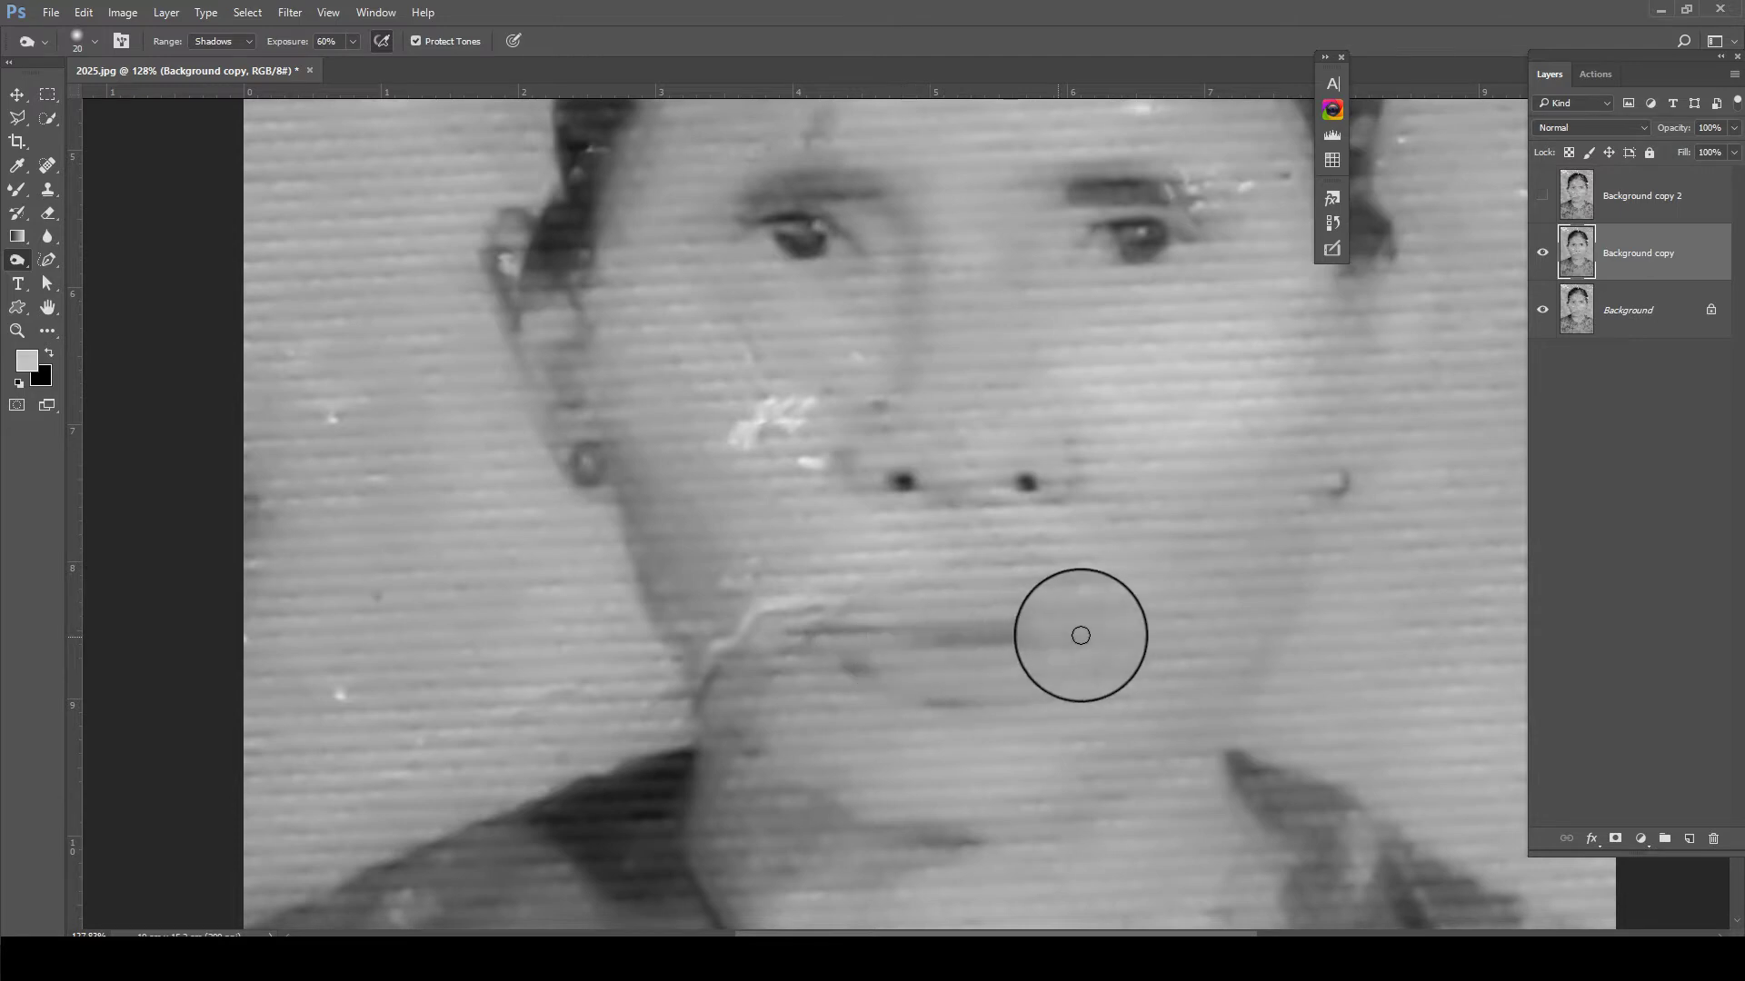
drag(842, 633, 862, 664)
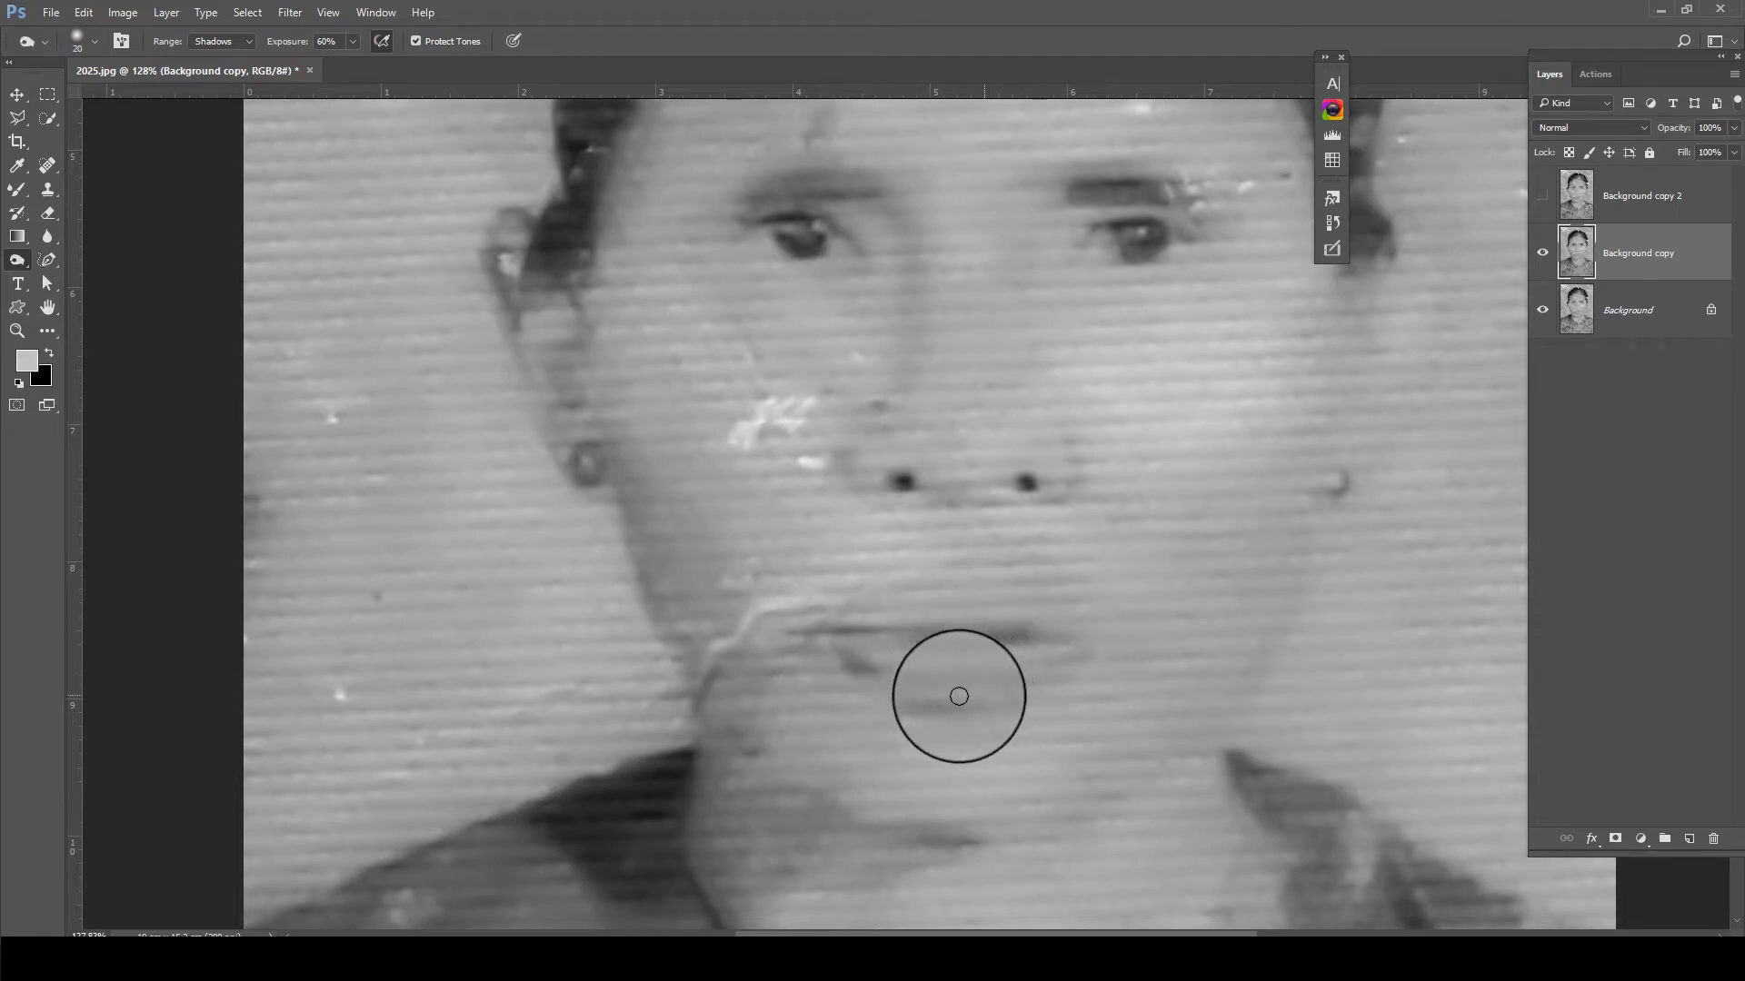
mouse_move(959, 696)
mouse_down()
mouse_move(833, 623)
mouse_move(961, 587)
mouse_move(845, 627)
mouse_move(1018, 629)
mouse_up()
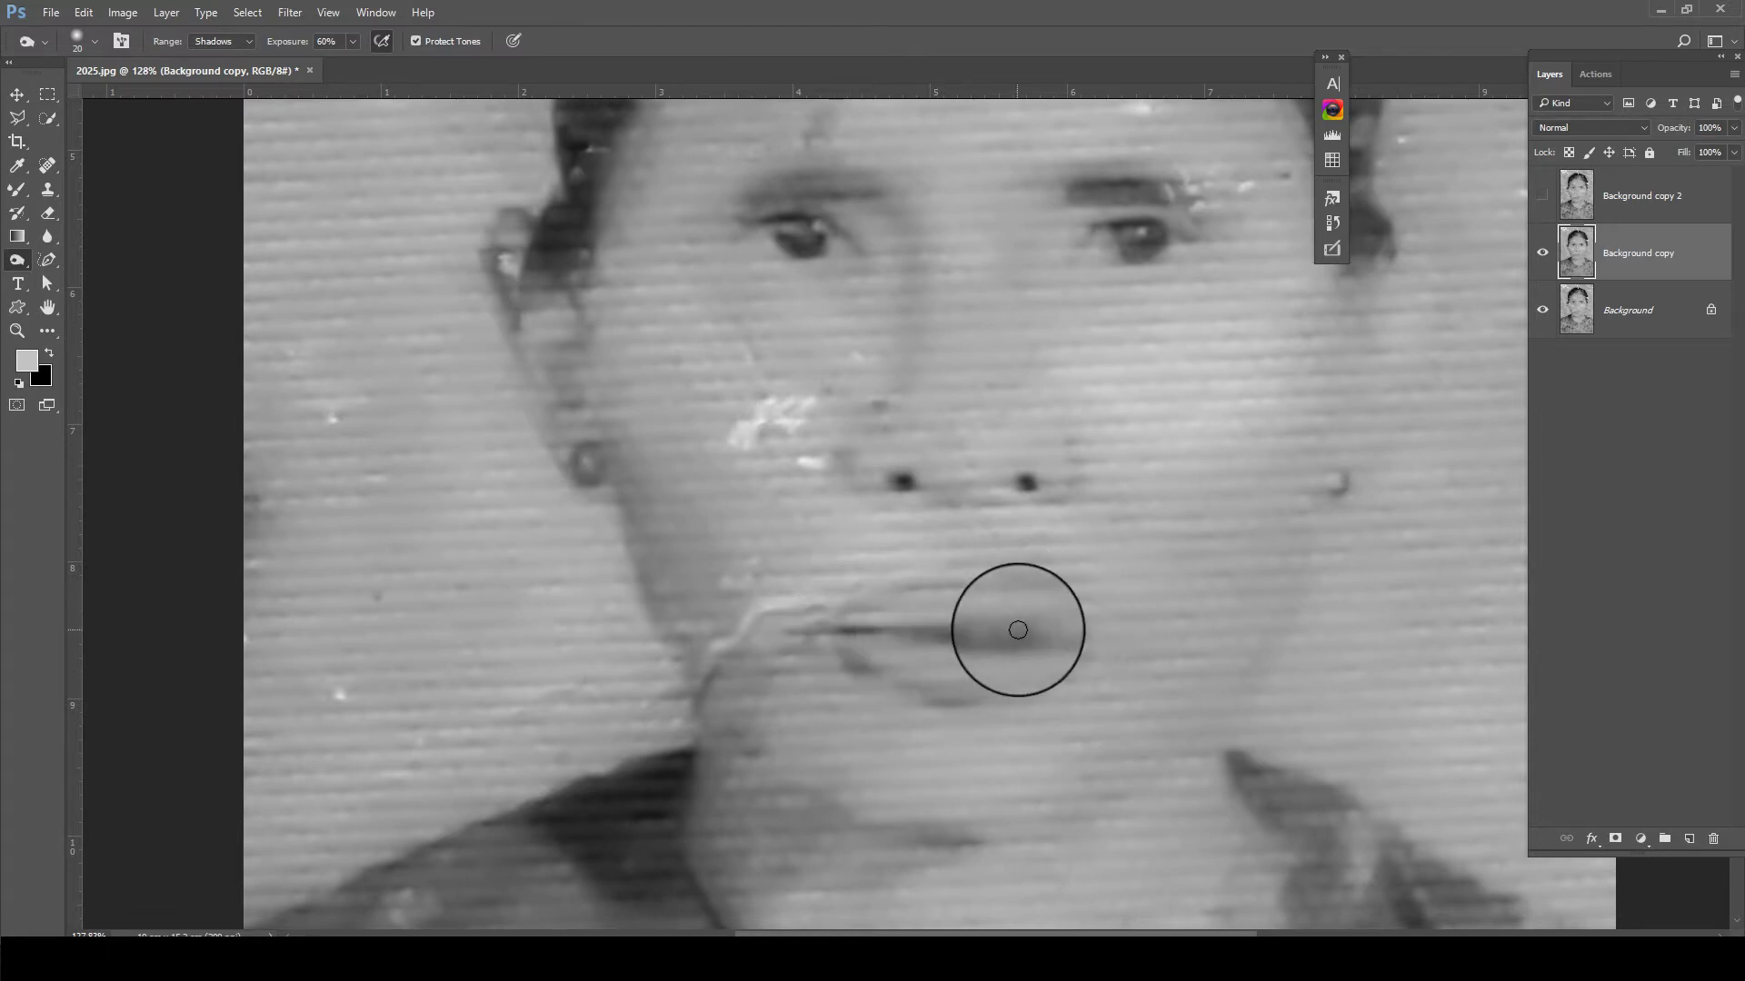
drag(942, 580, 962, 683)
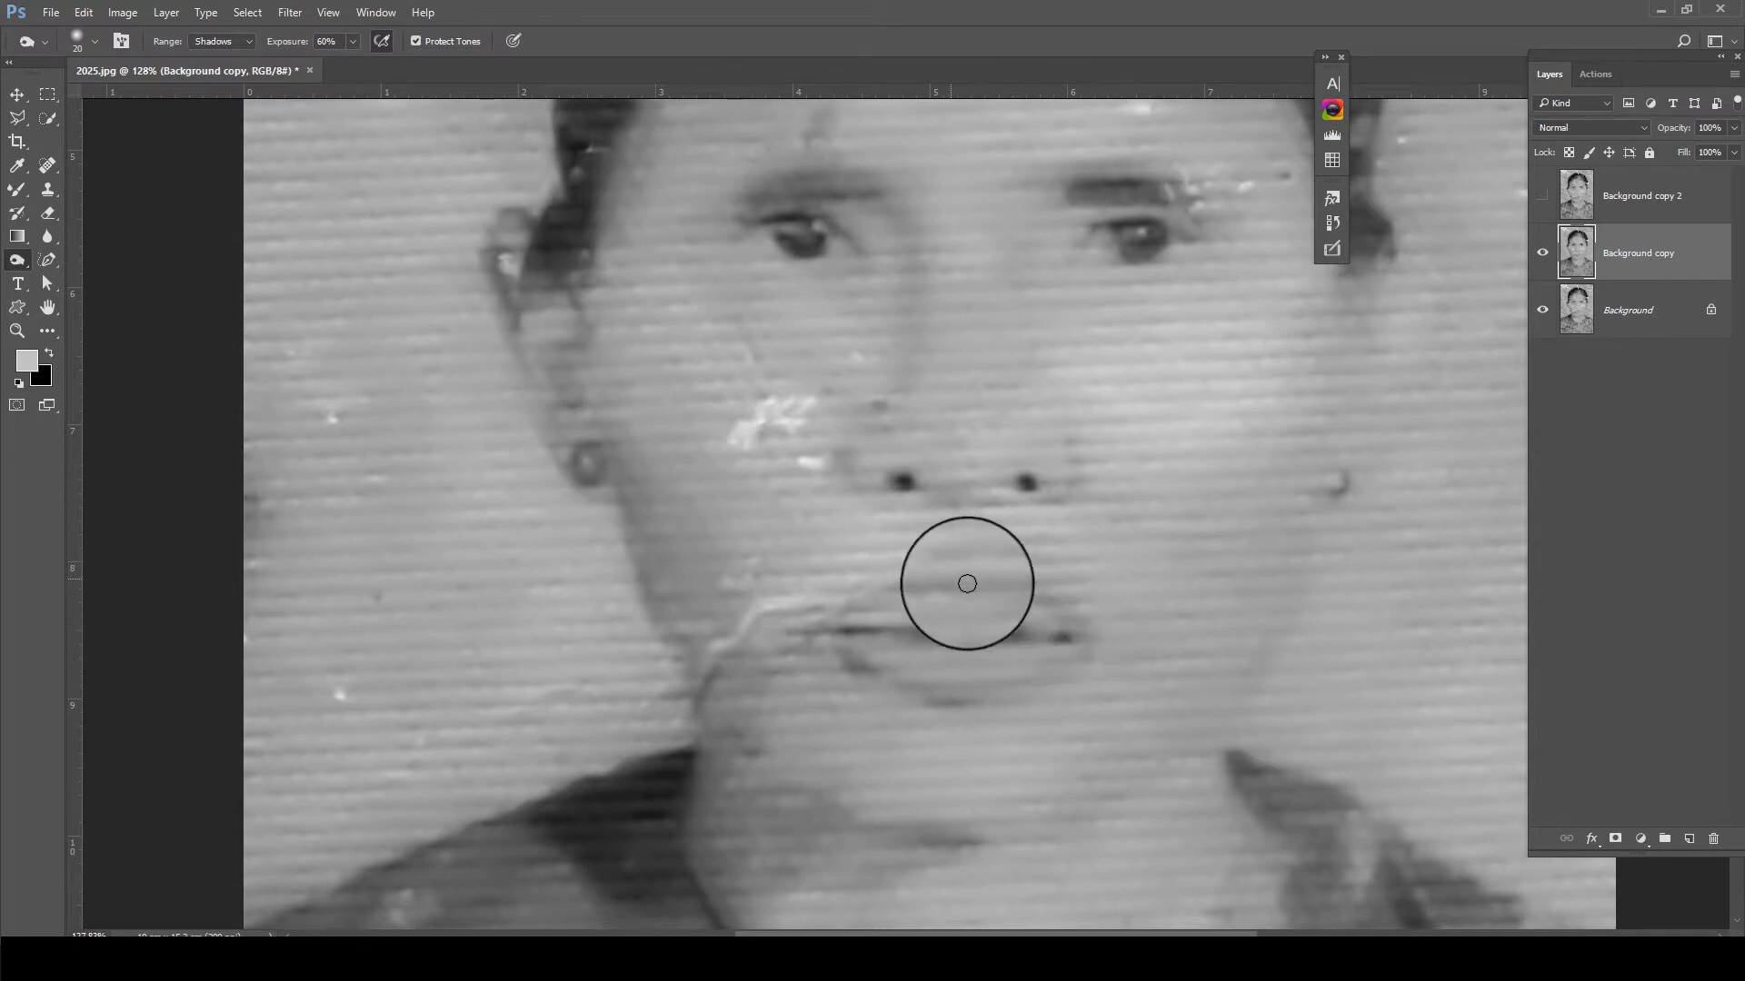
scroll(645, 506, down, 1)
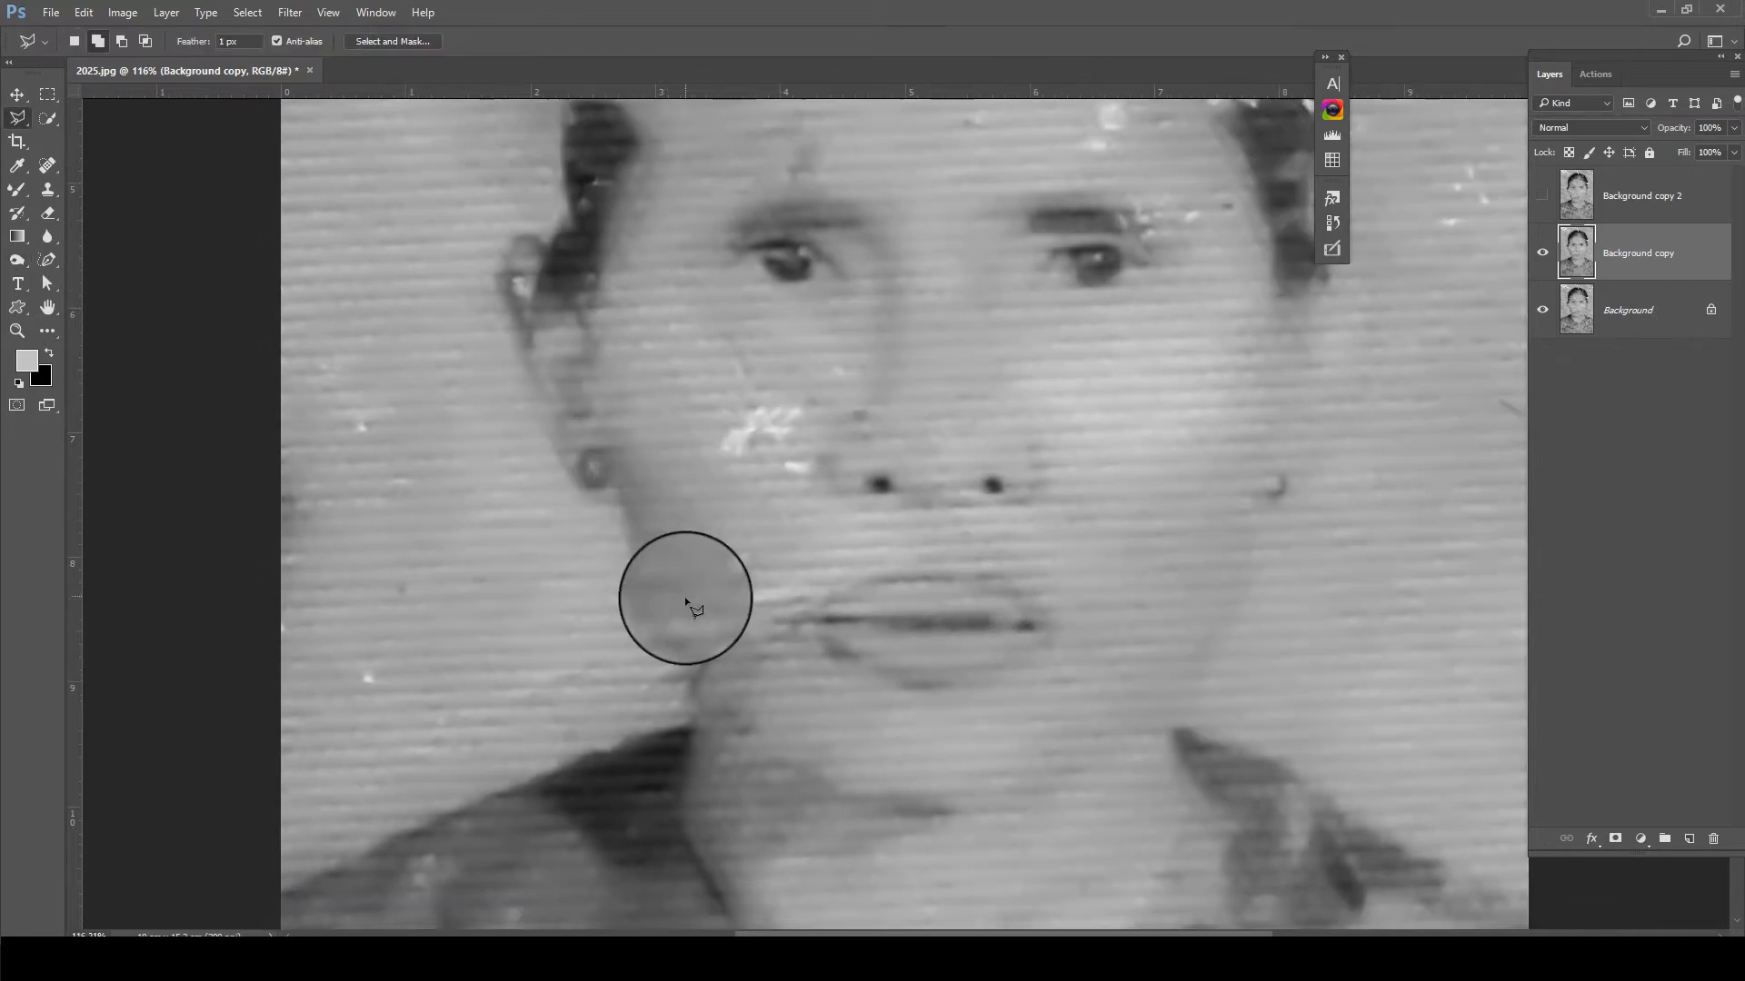
Lasso the mouth and chin, reapply the Camera Raw smoothing there, then deselect
key(l)
mouse_move(649, 645)
mouse_down()
mouse_move(899, 466)
mouse_move(1018, 451)
mouse_up()
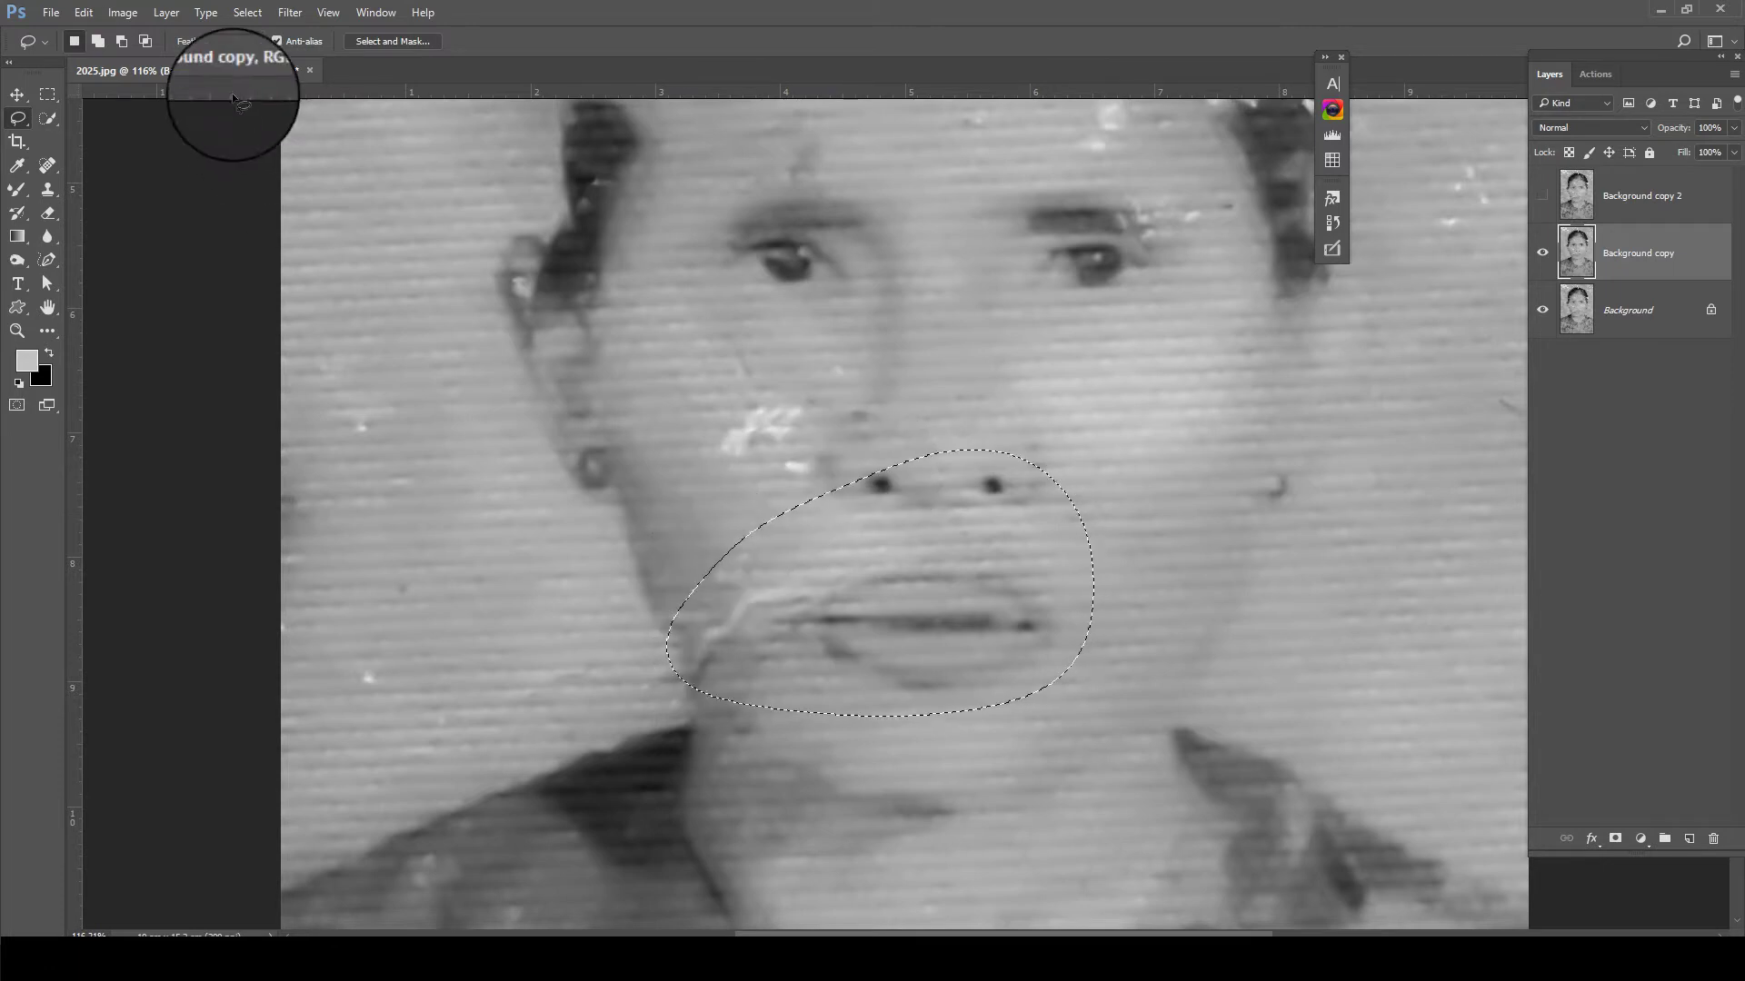
click(290, 13)
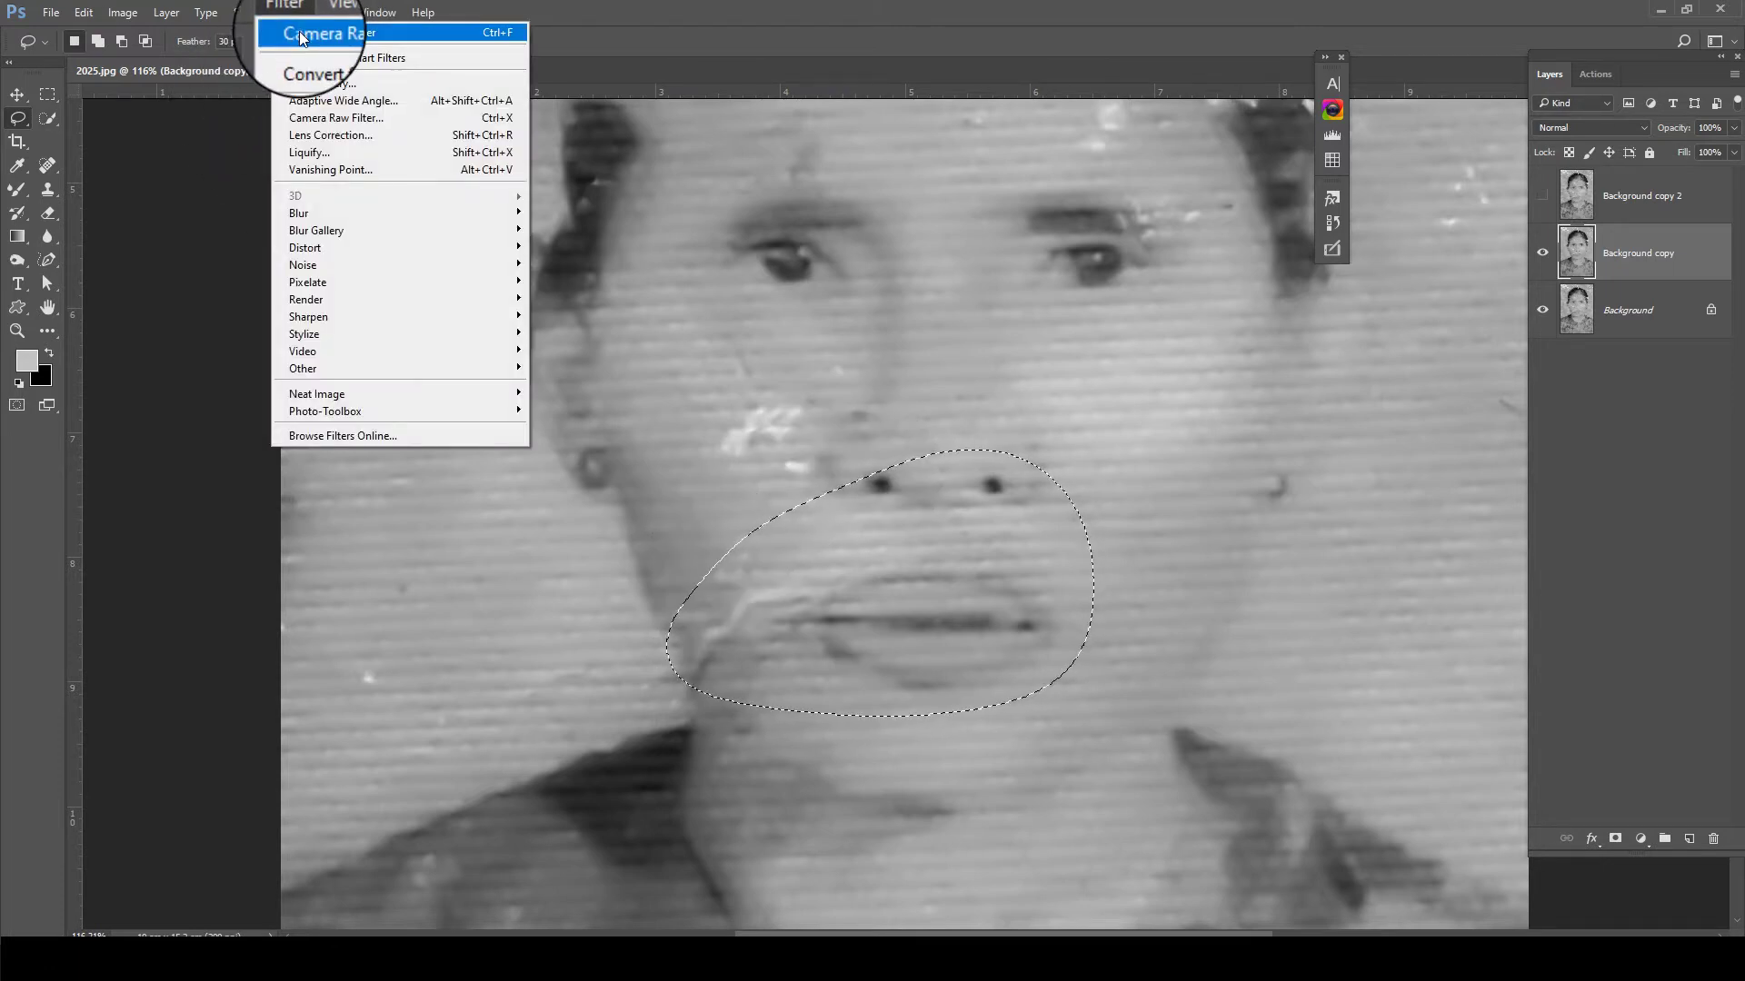
click(298, 31)
scroll(838, 331, down, 2)
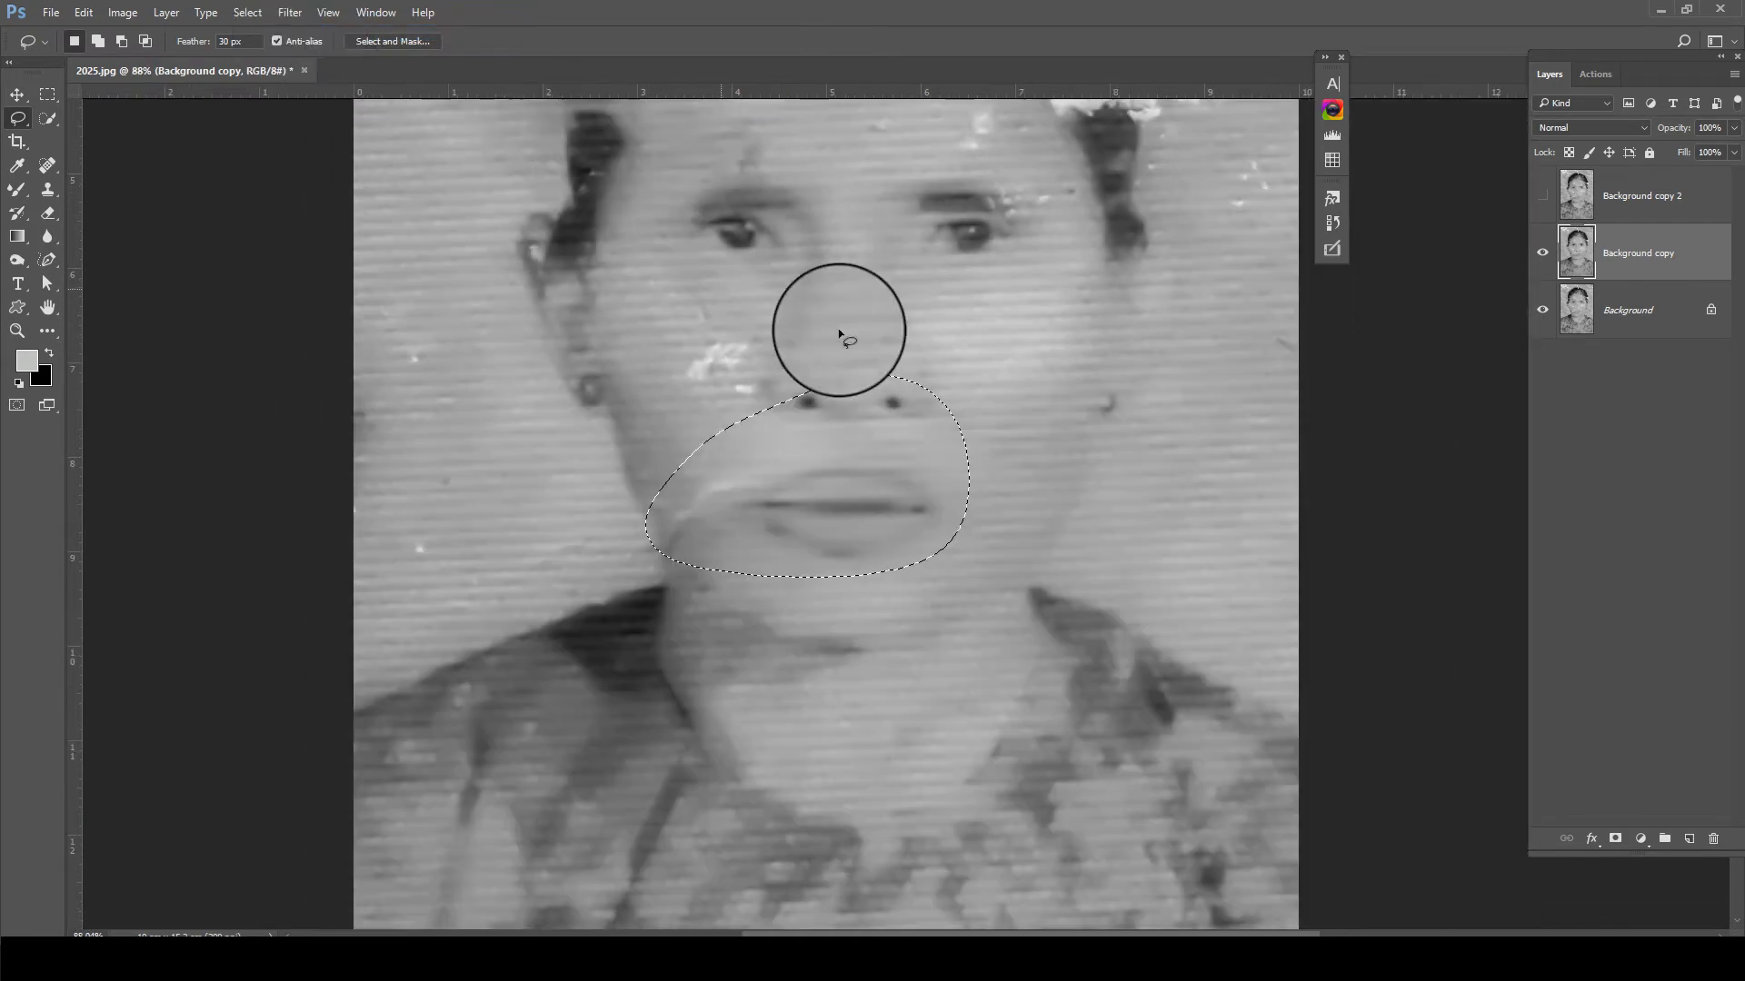
scroll(961, 389, down, 1)
key(ctrl+d)
Lasso the whole face, reapply the smoothing filter and fade it to 54%
scroll(699, 359, up, 2)
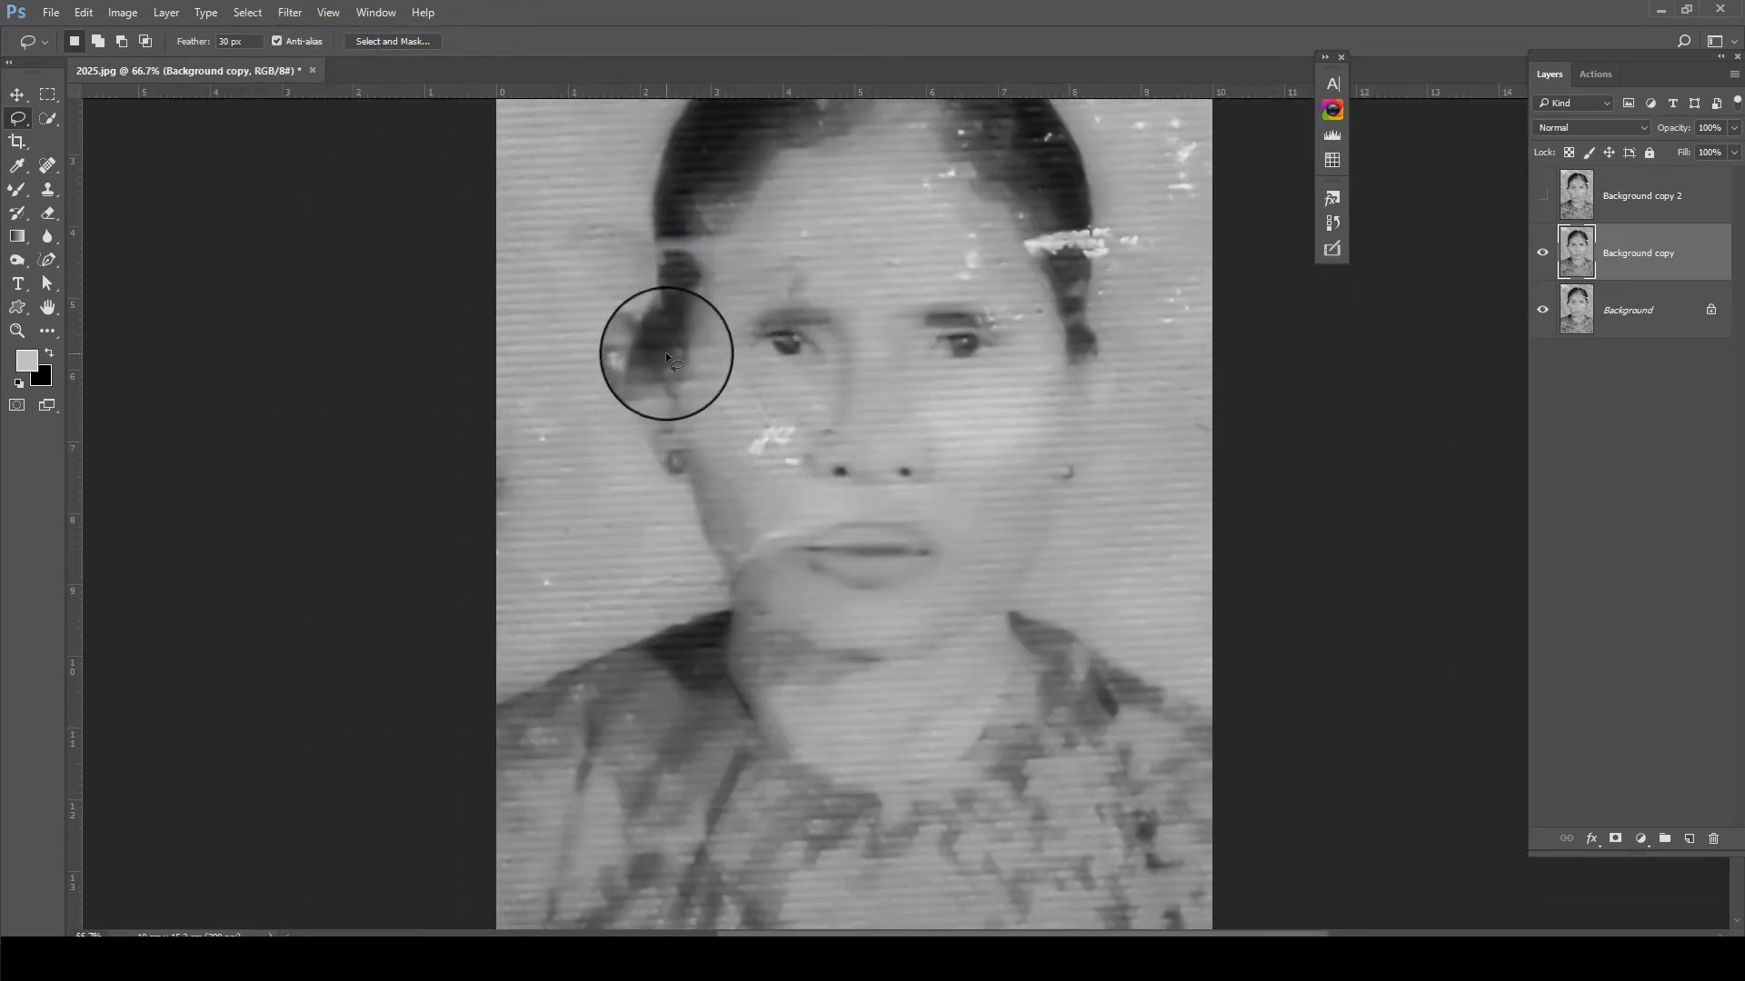
mouse_move(665, 352)
mouse_down()
mouse_move(965, 154)
mouse_move(677, 326)
mouse_up()
key(ctrl+f)
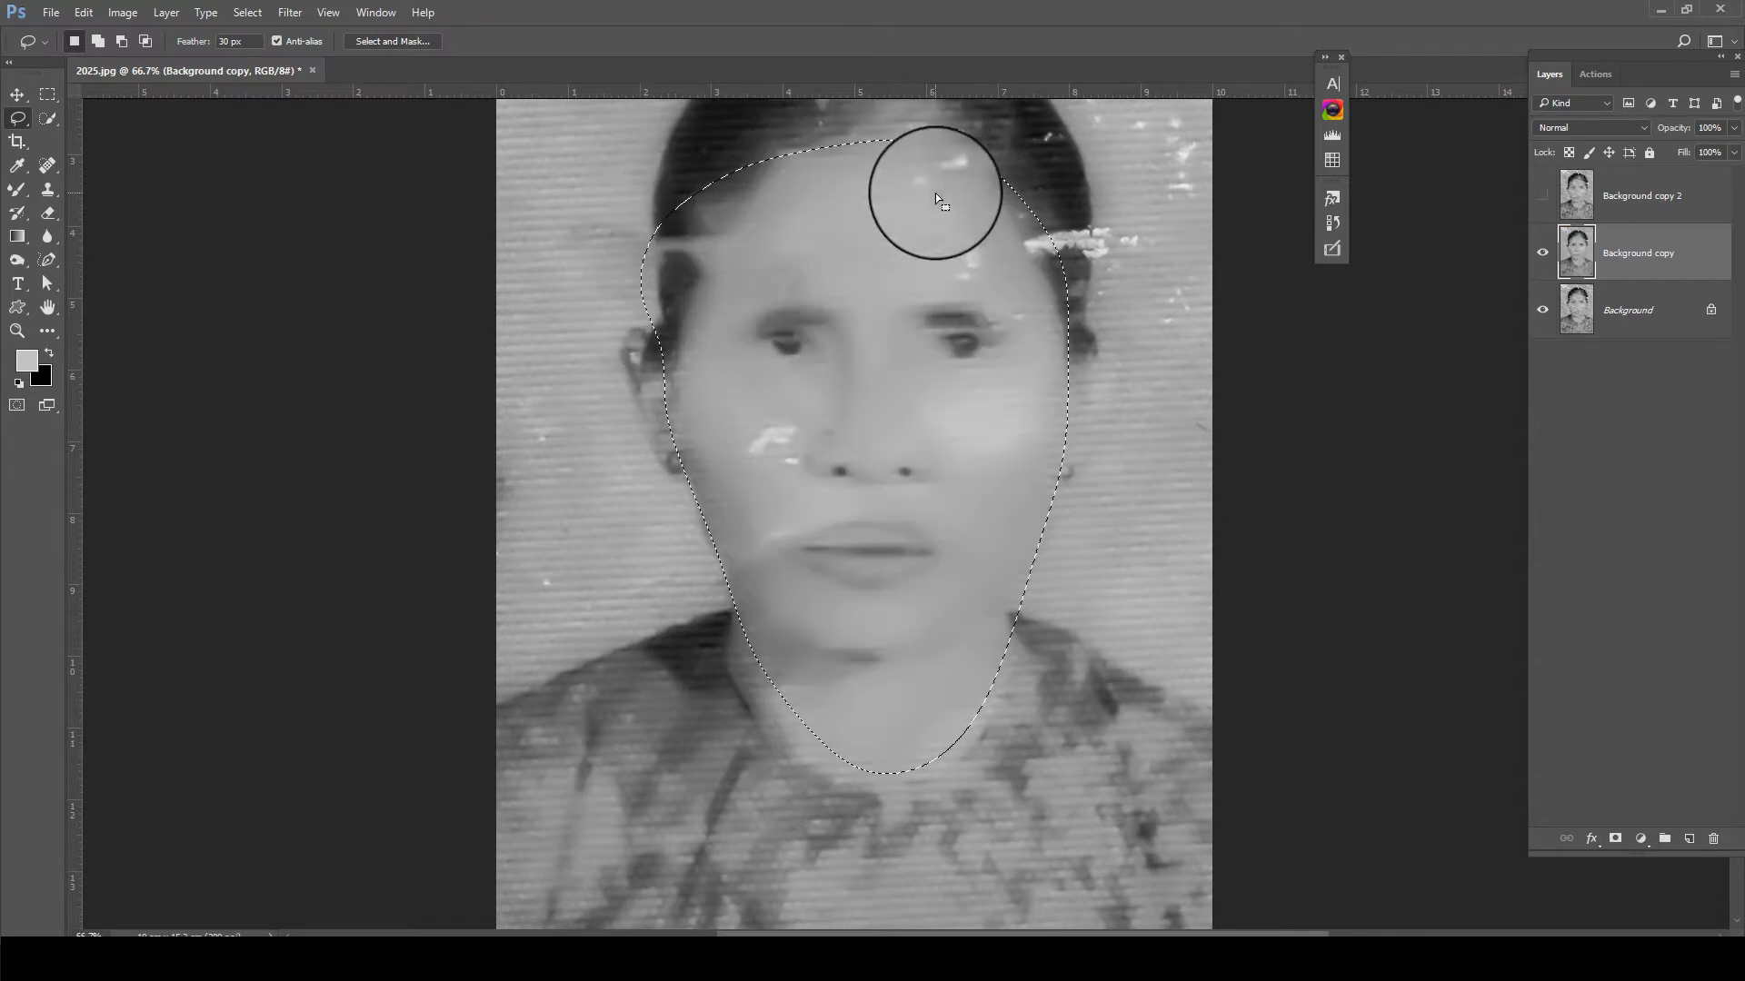
key(ctrl+shift+f)
drag(843, 320, 838, 331)
key(Return)
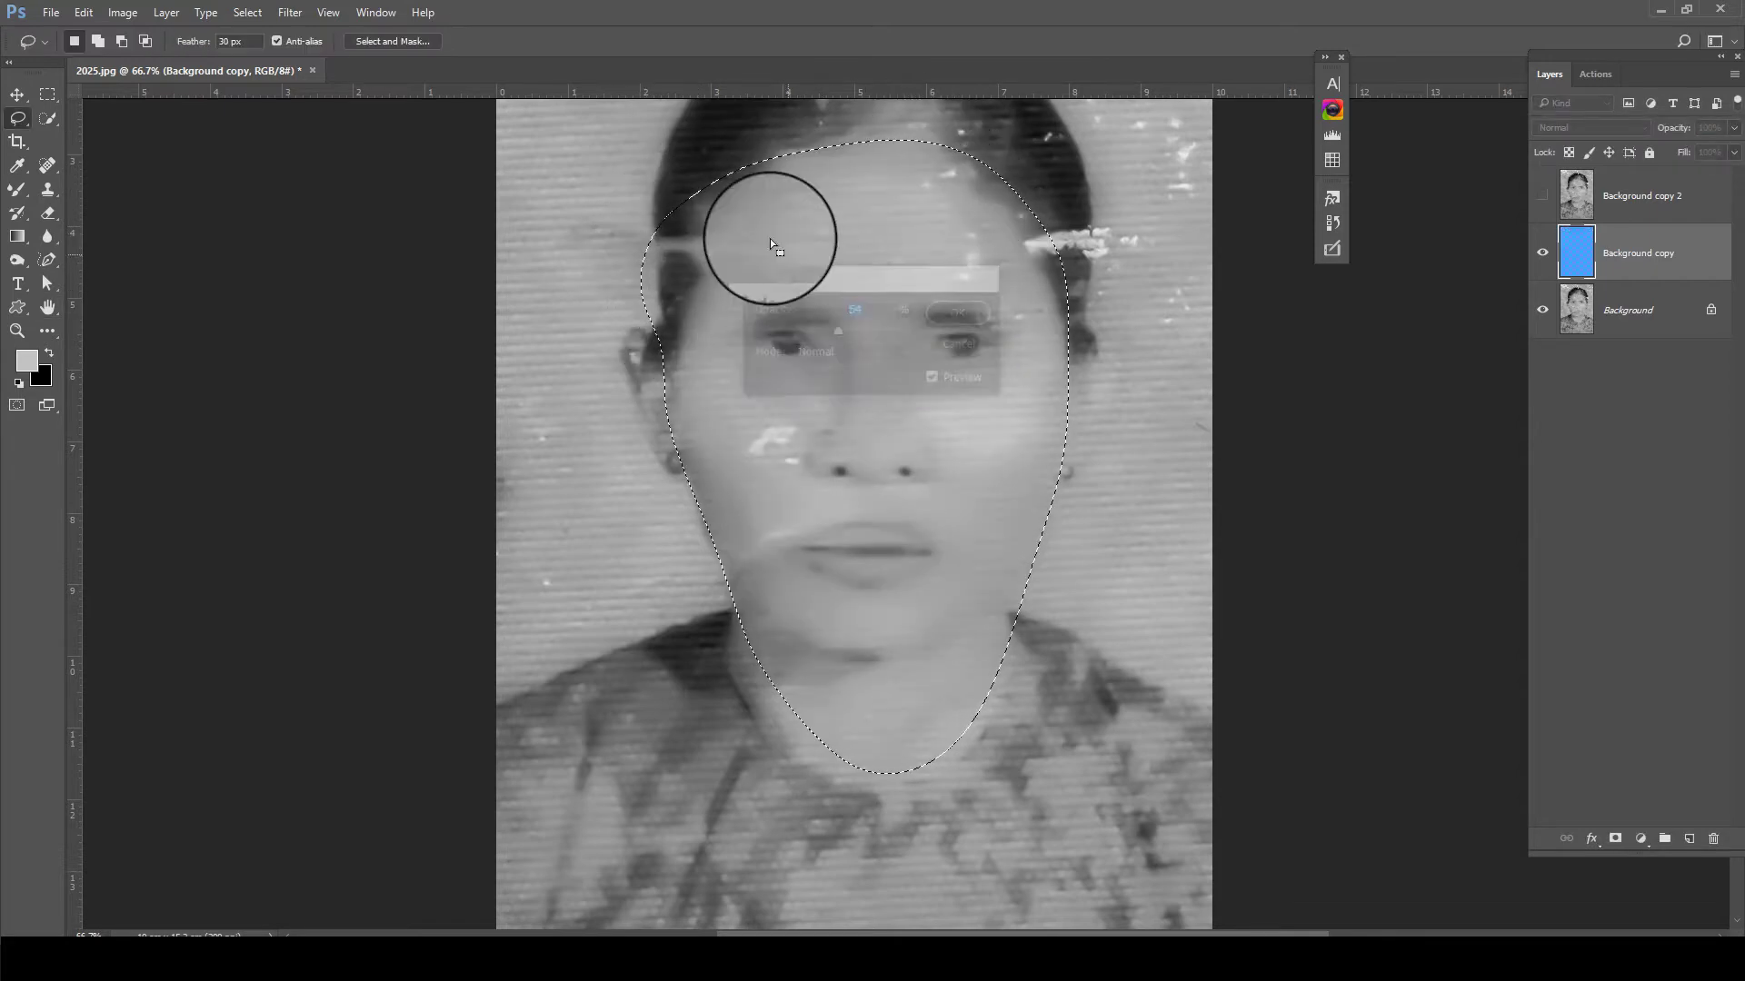
click(290, 11)
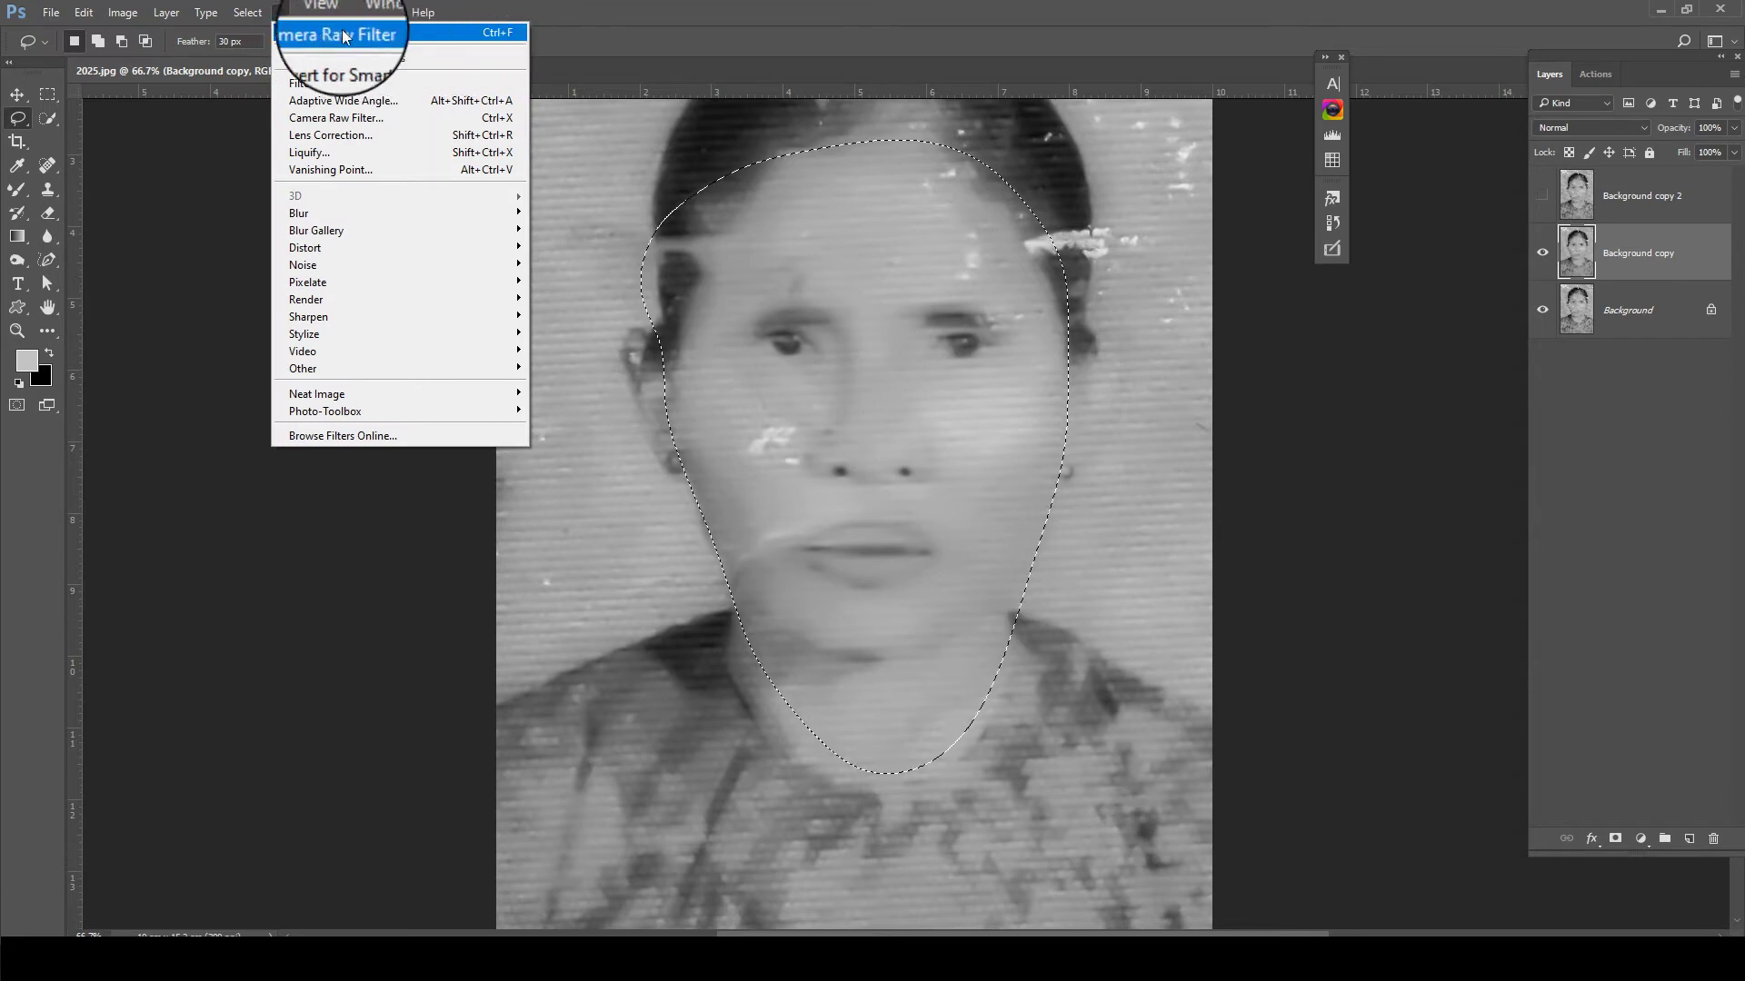
click(913, 423)
Lasso the clothing below the neck, reapply the smoothing filter and fade it to 78%
key(ctrl+d)
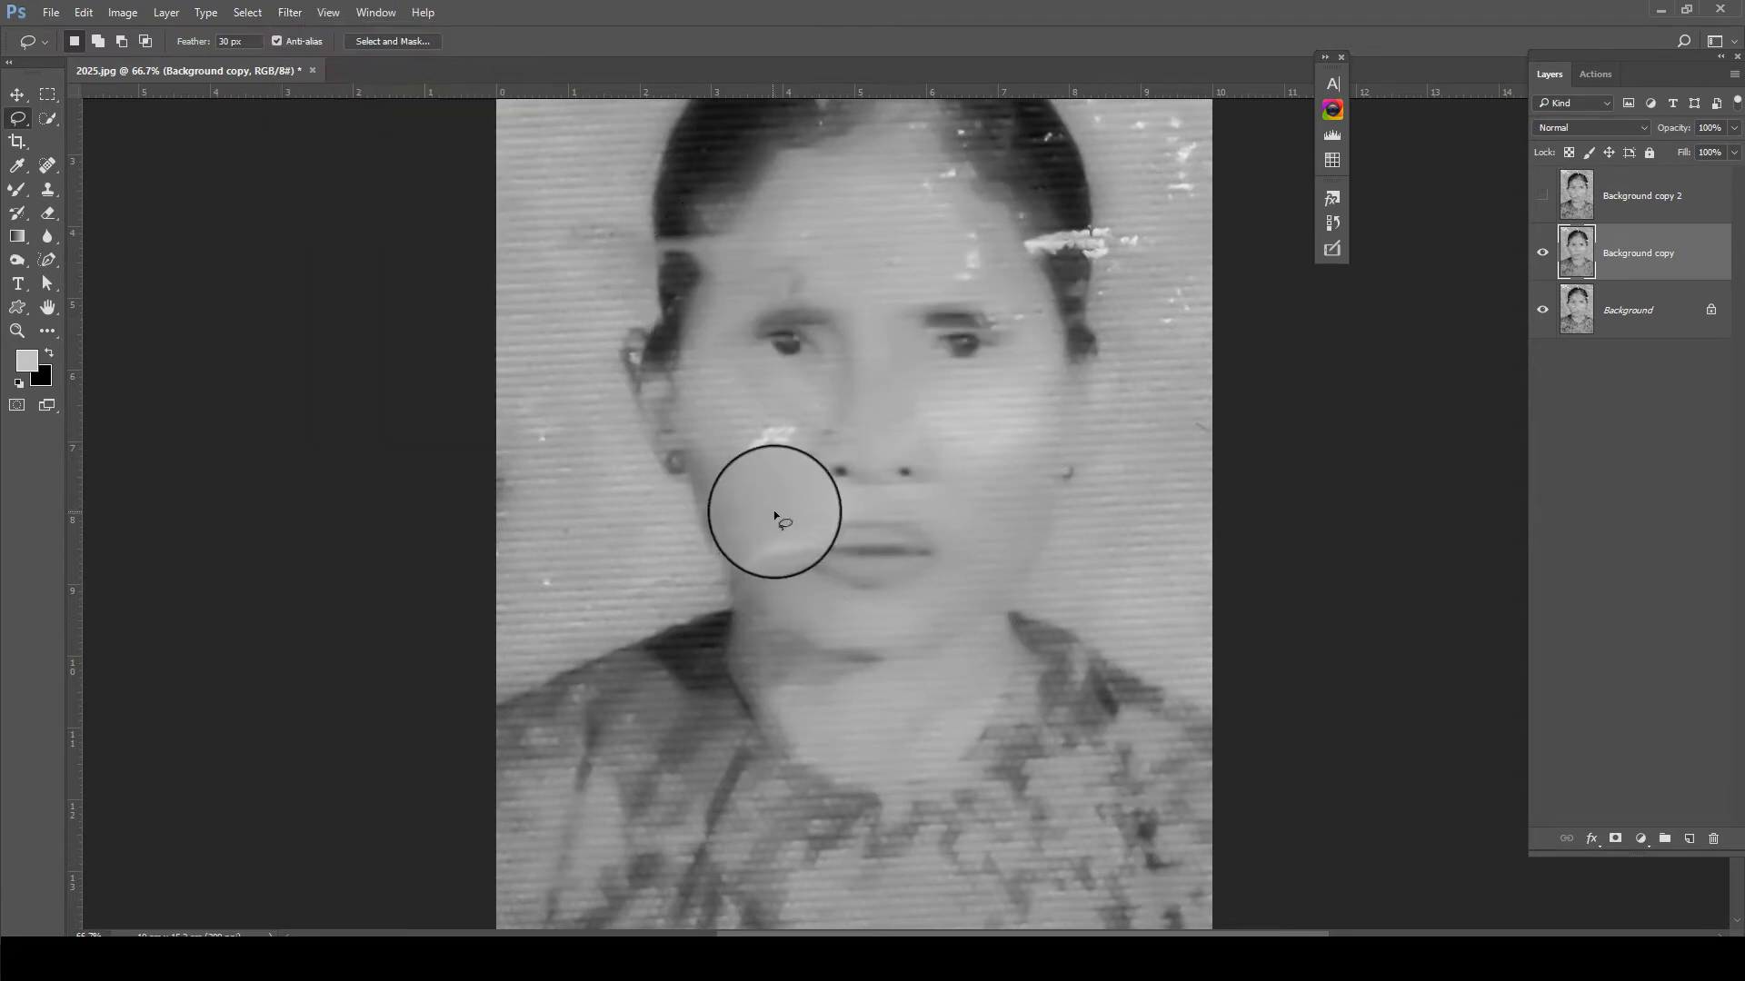
scroll(718, 569, down, 3)
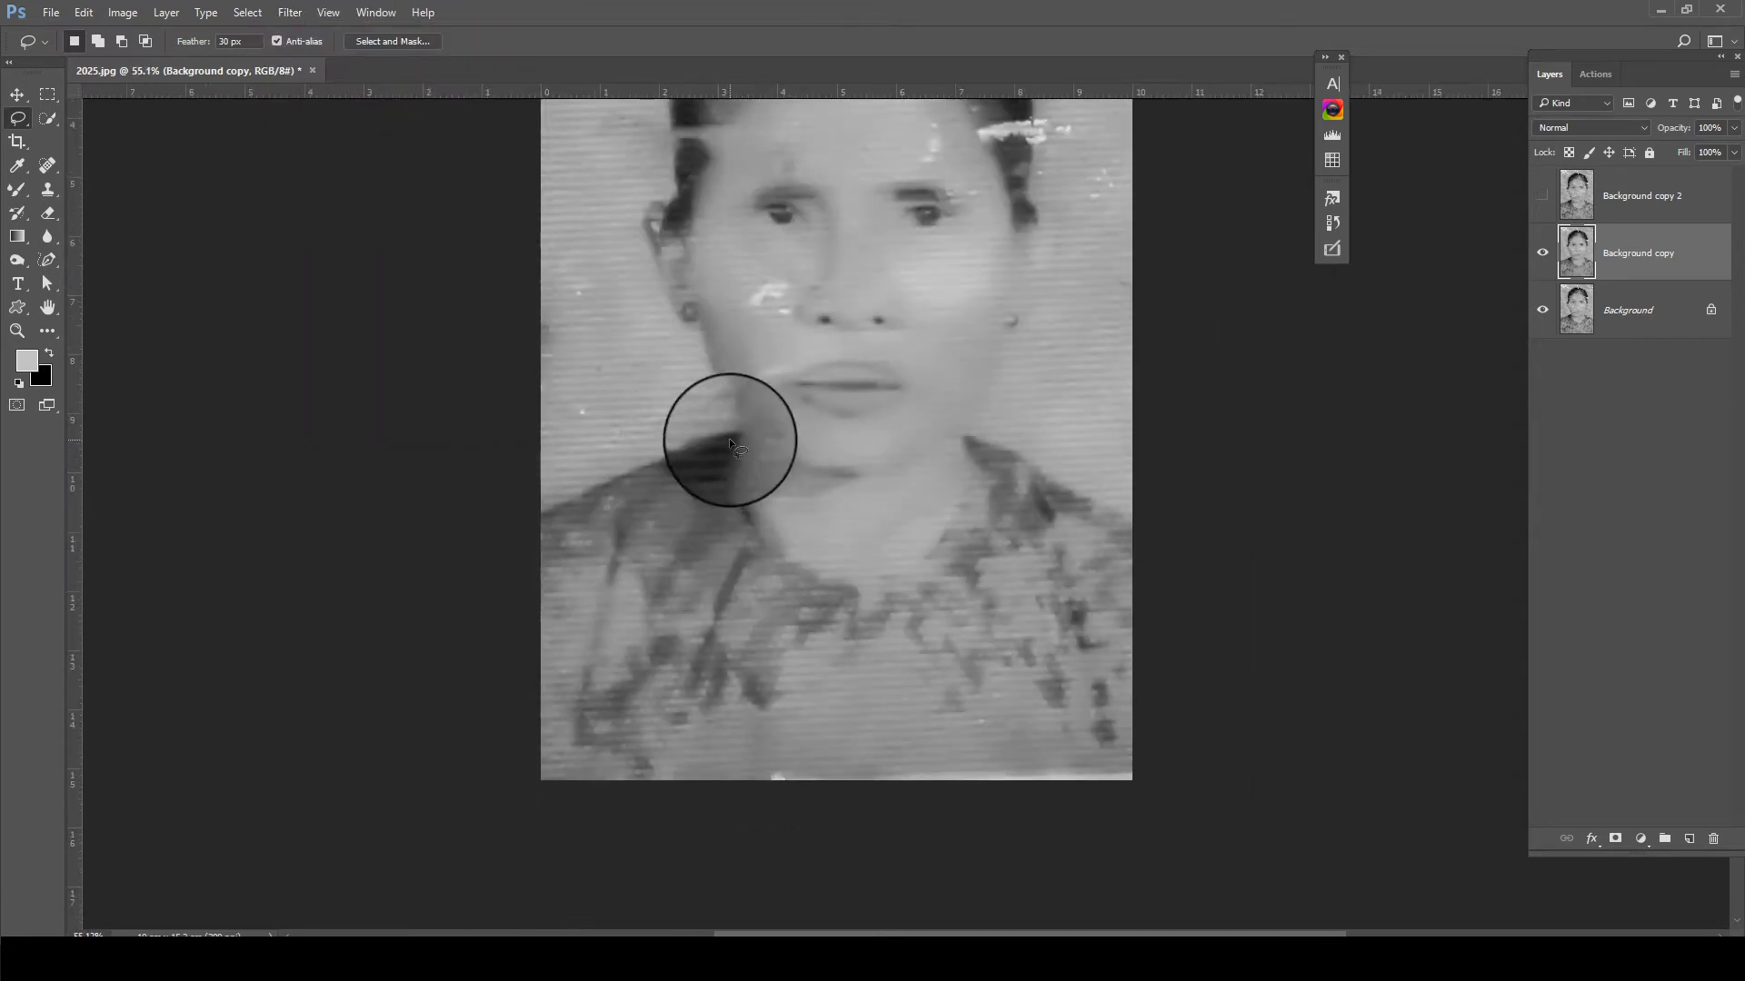
drag(730, 437, 491, 704)
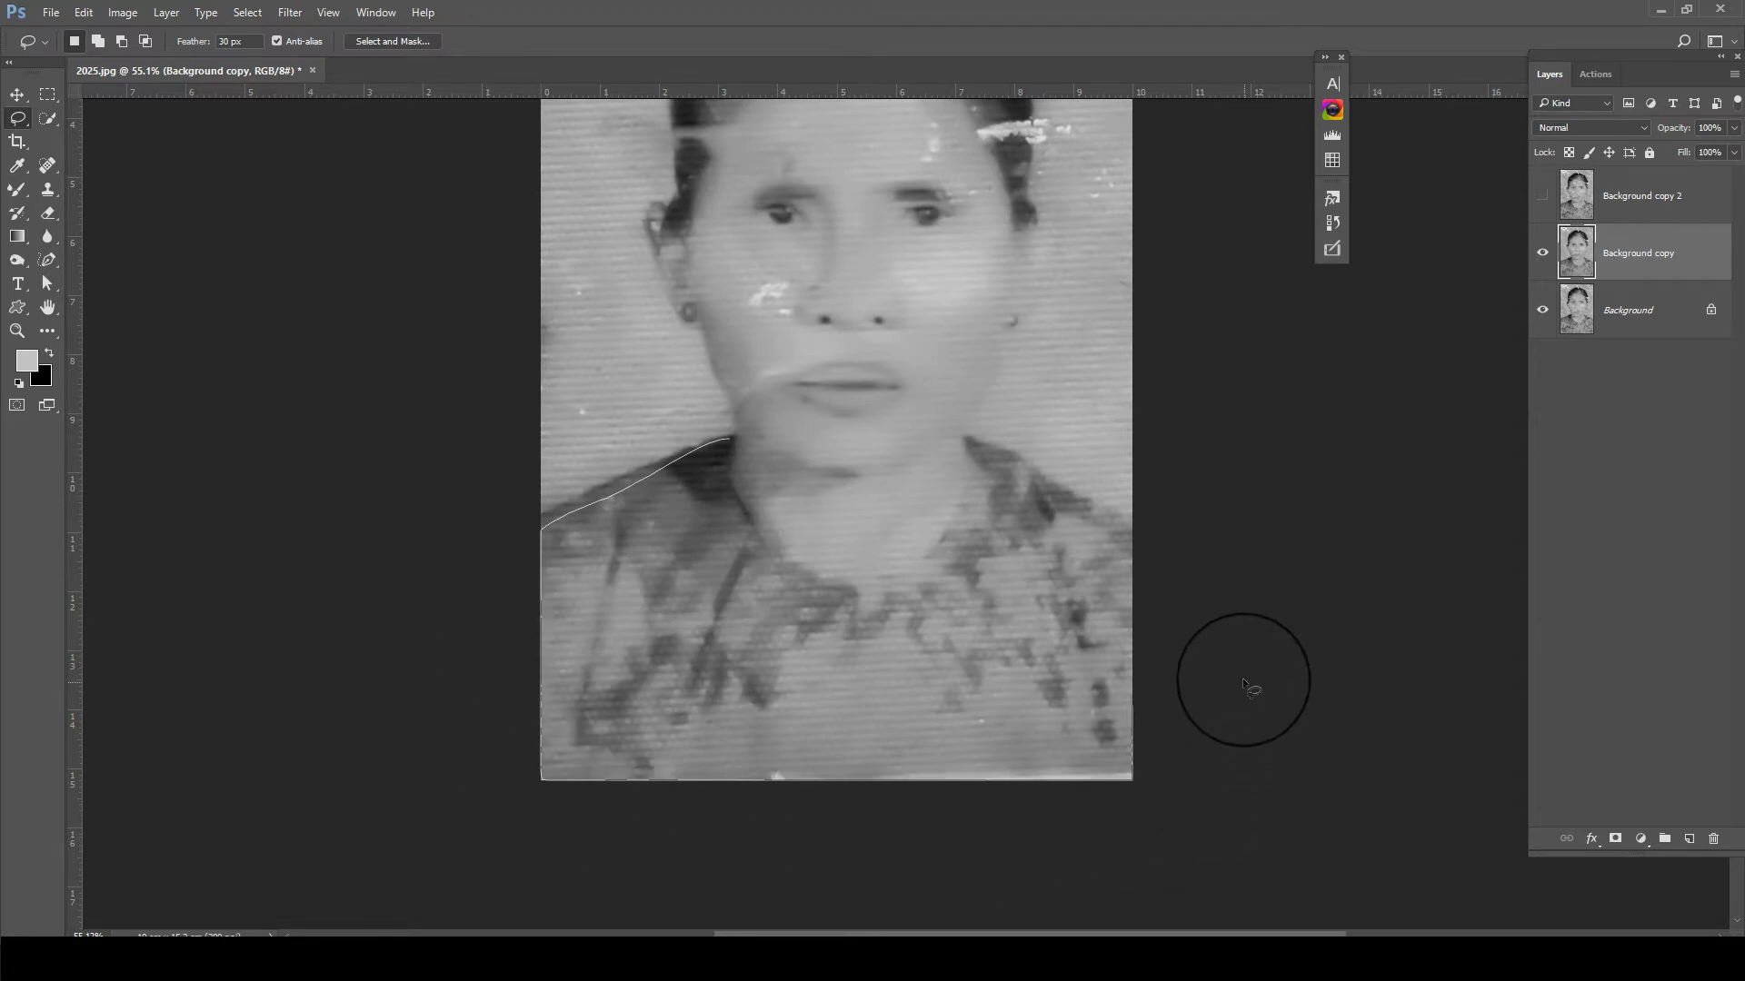
drag(1245, 684, 916, 556)
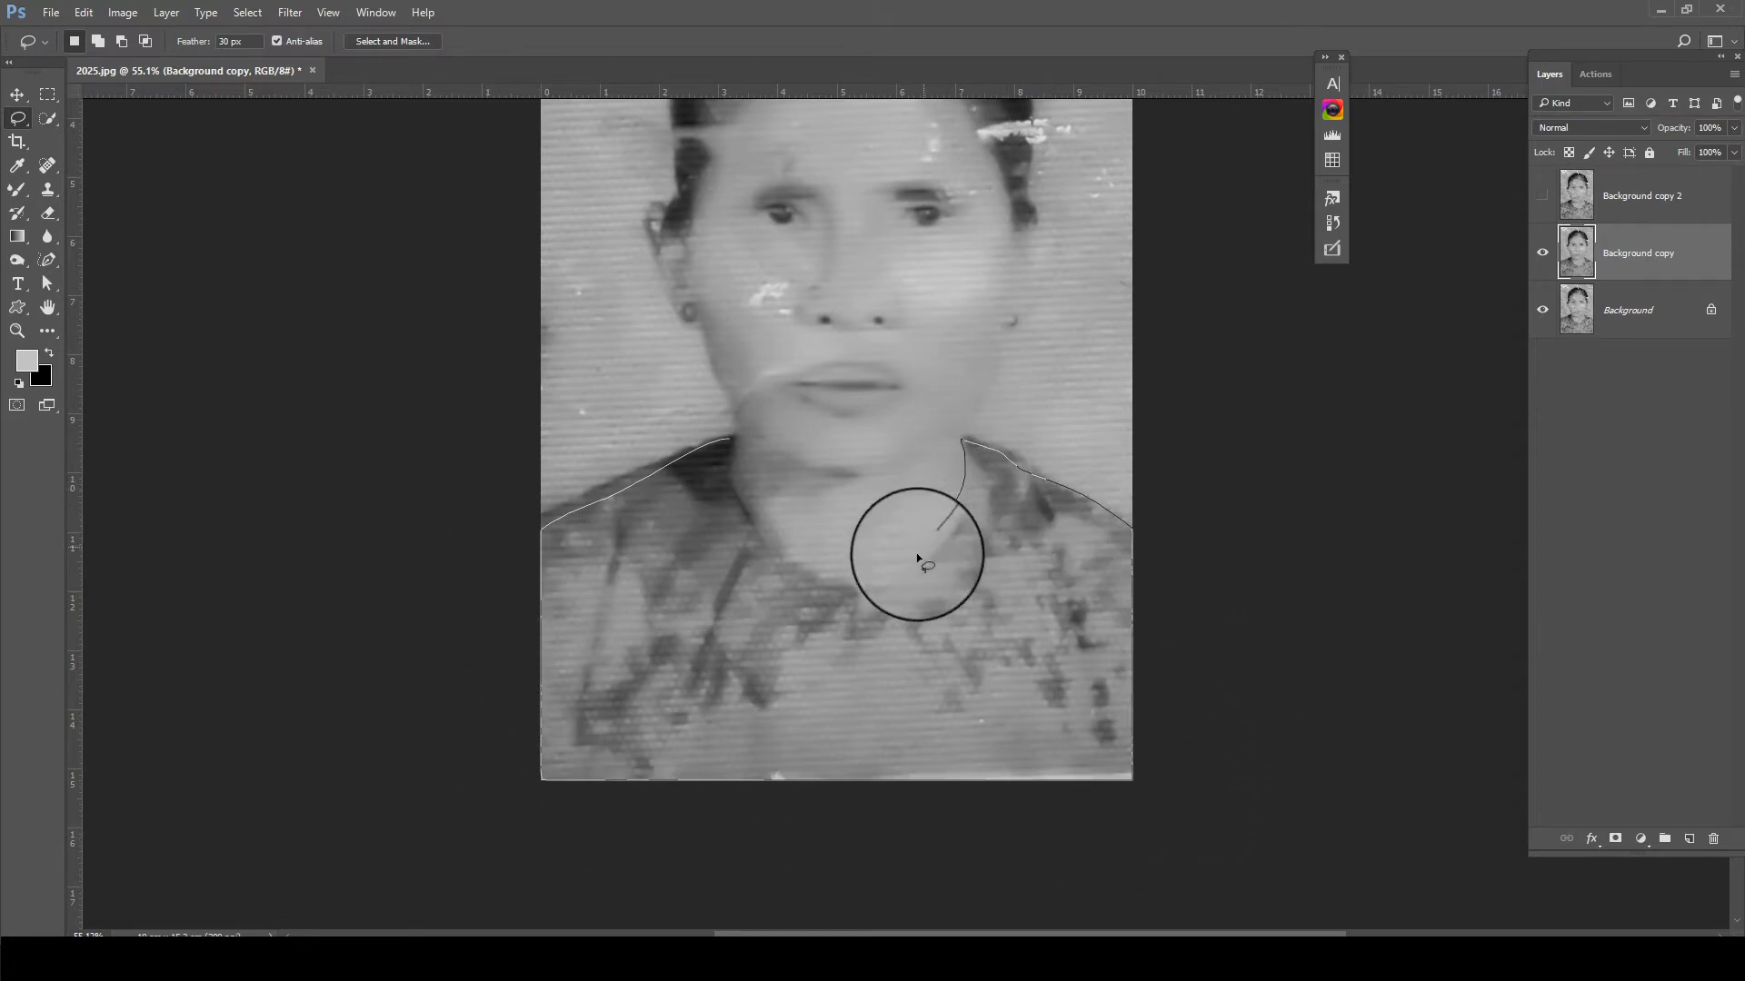
mouse_move(801, 581)
mouse_down()
mouse_move(725, 476)
mouse_move(636, 473)
mouse_up()
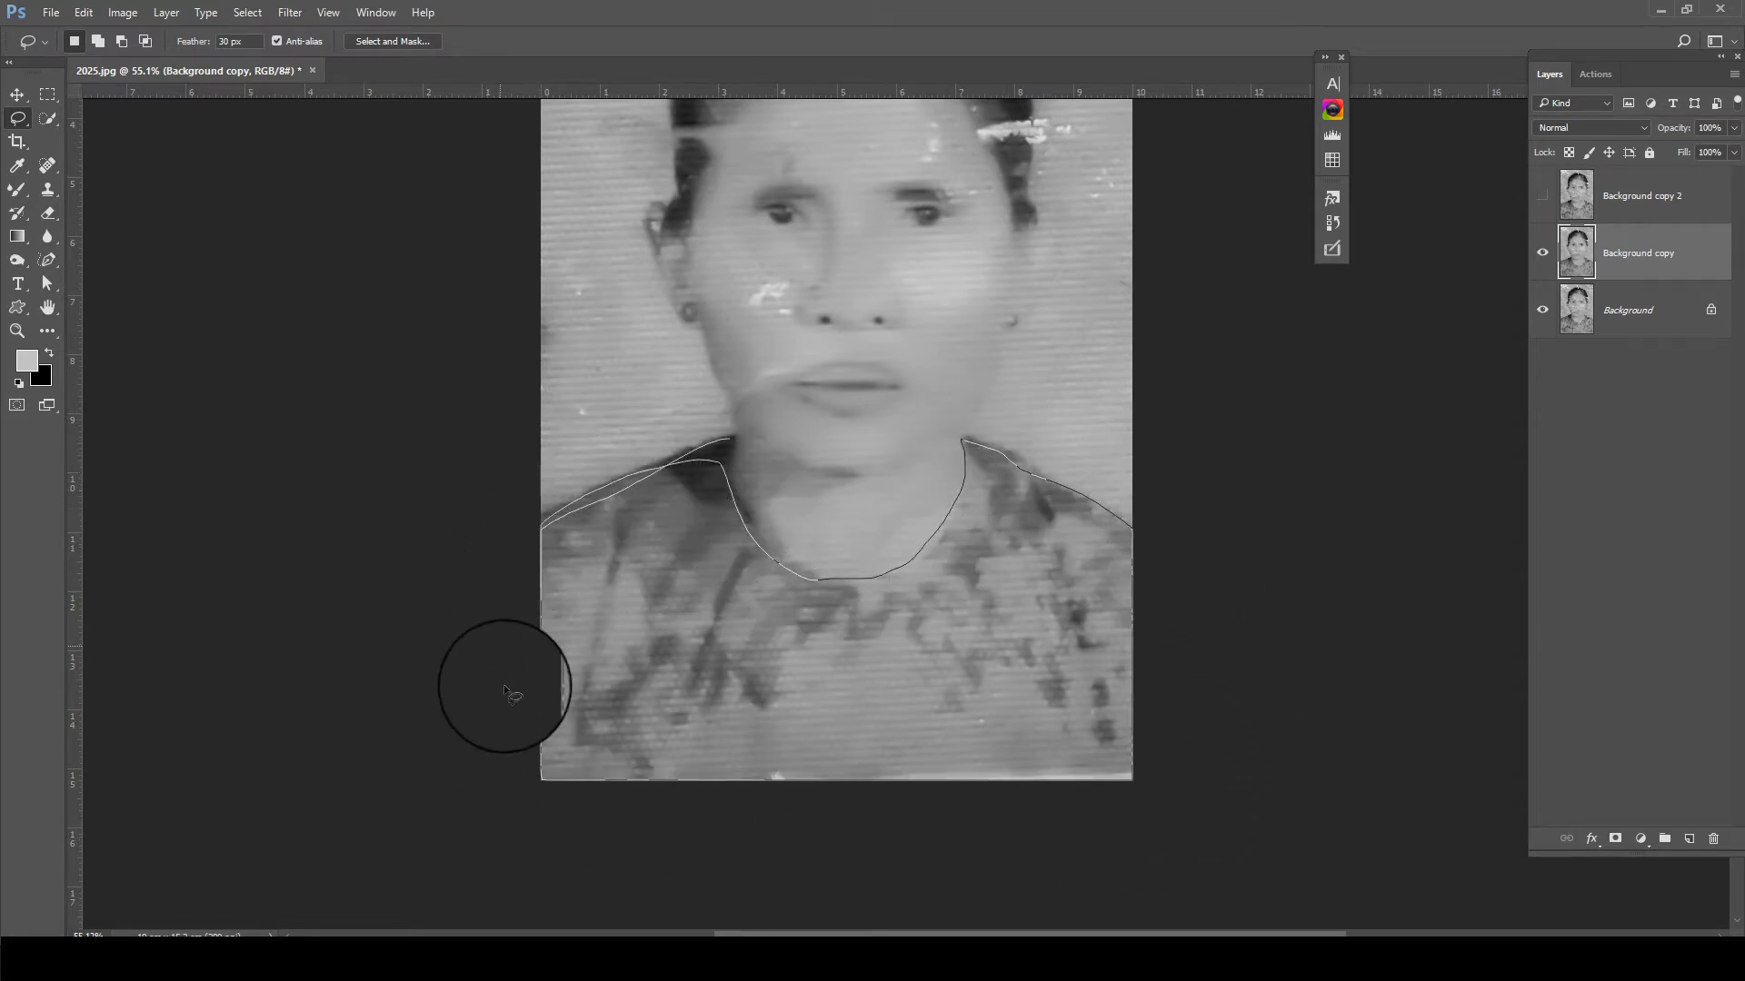
scroll(254, 163, up, 1)
click(285, 13)
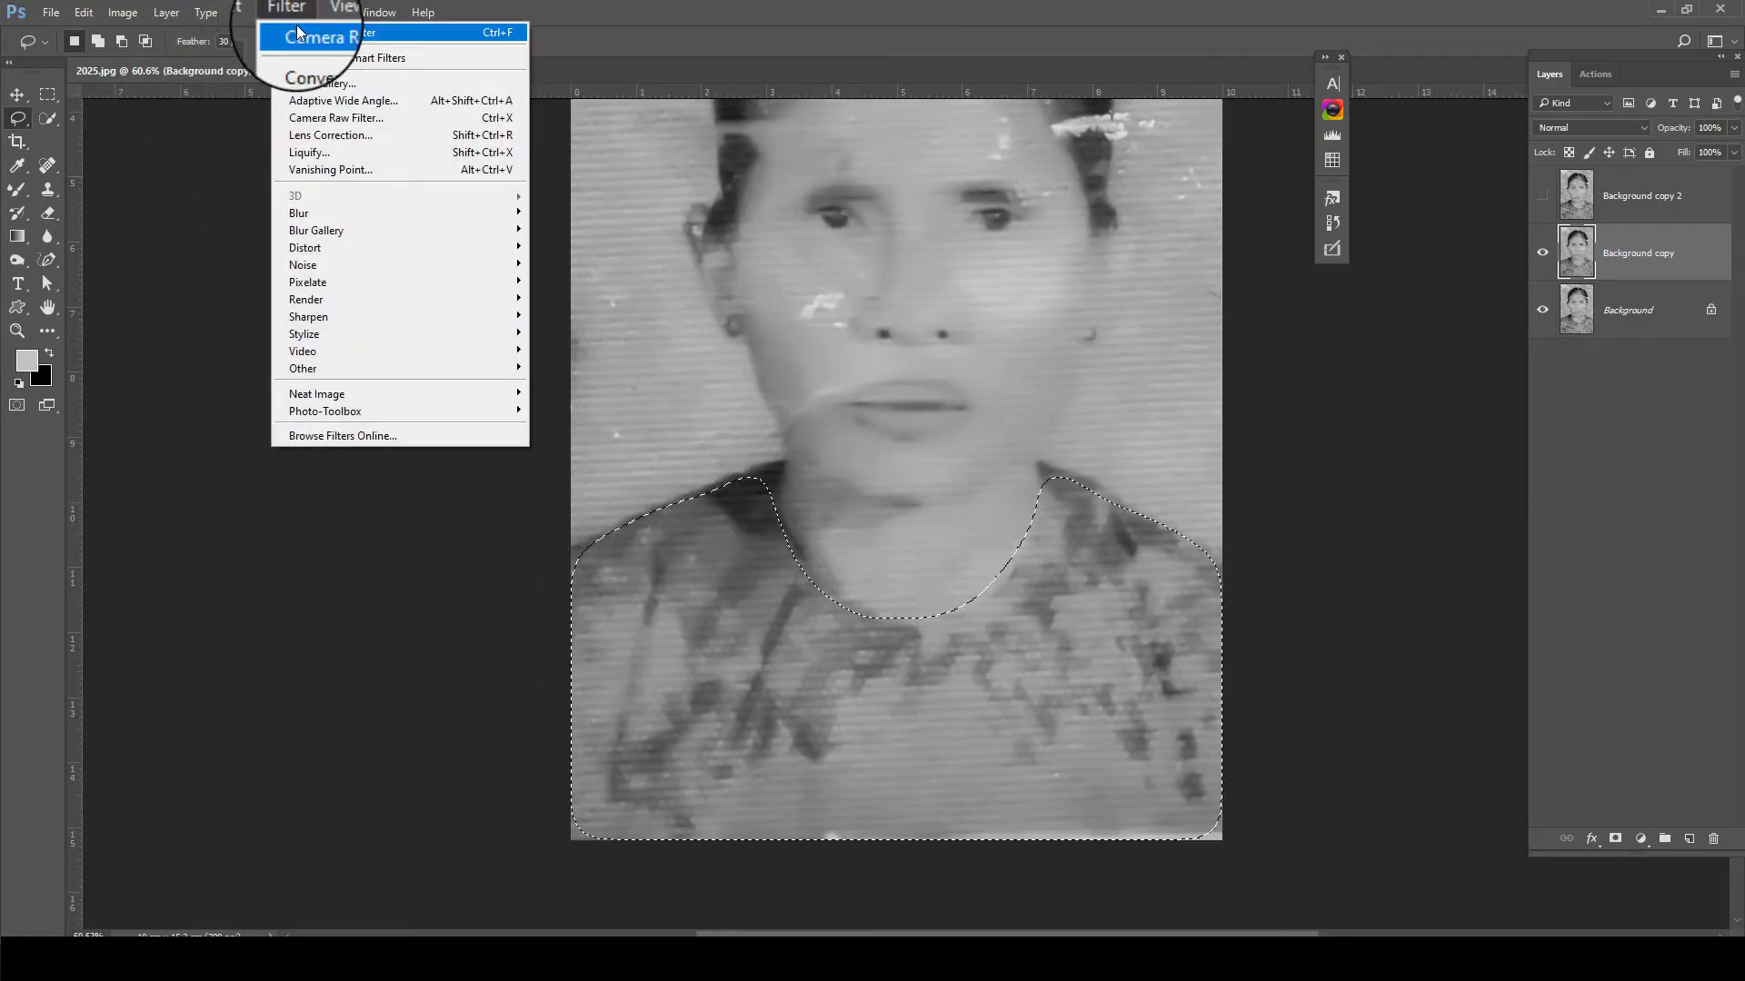
click(298, 33)
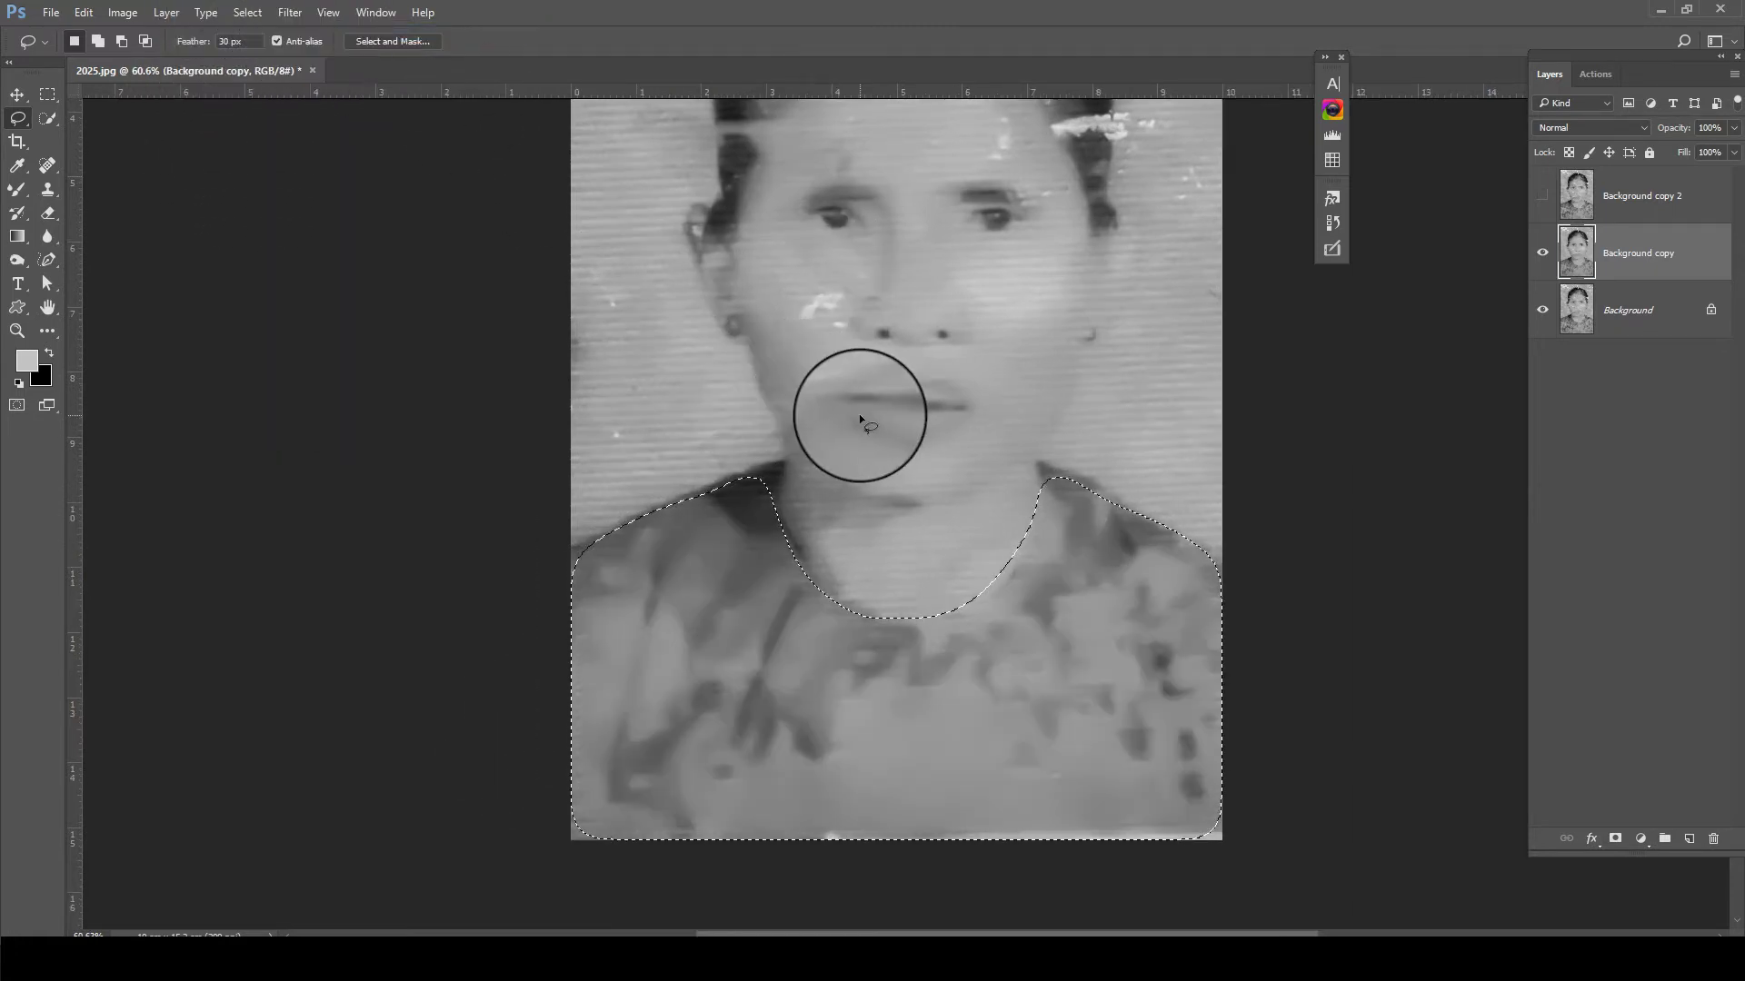
scroll(865, 227, down, 2)
key(ctrl+shift+f)
drag(847, 329, 875, 326)
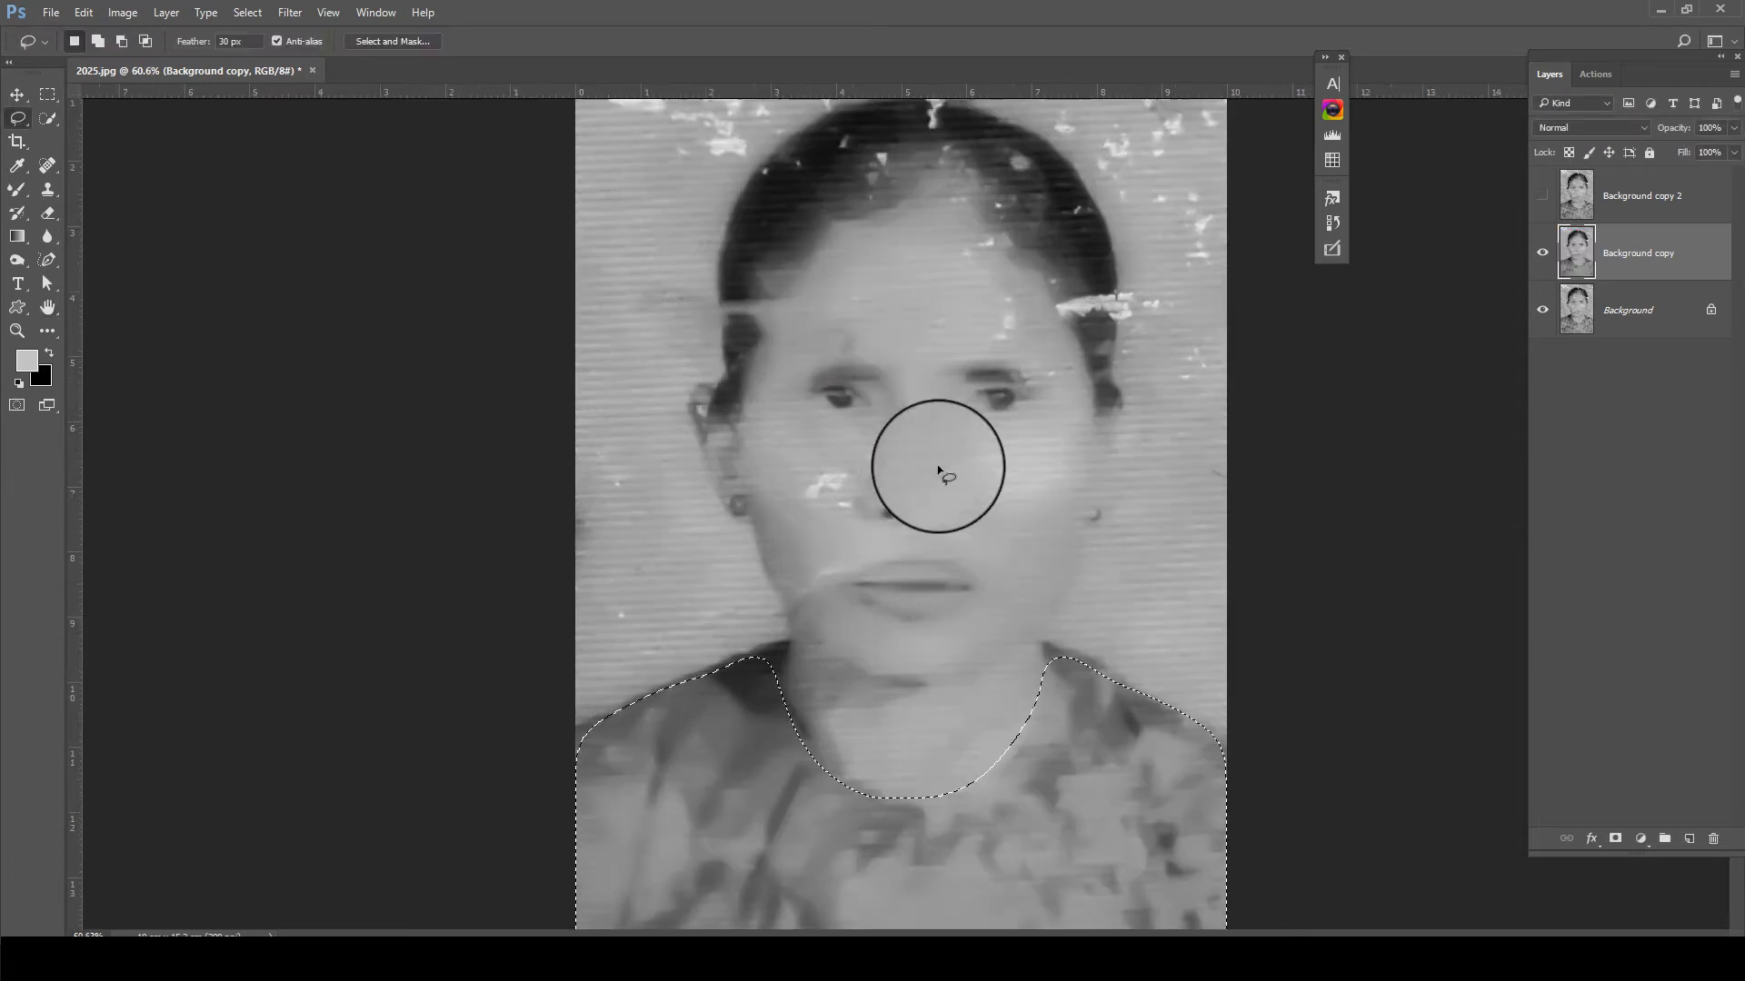
key(ctrl+d)
Toggle Background copy and Background copy 2 visibility to compare smoothed and dotted versions
scroll(939, 469, up, 1)
scroll(959, 351, right, 1)
click(1542, 252)
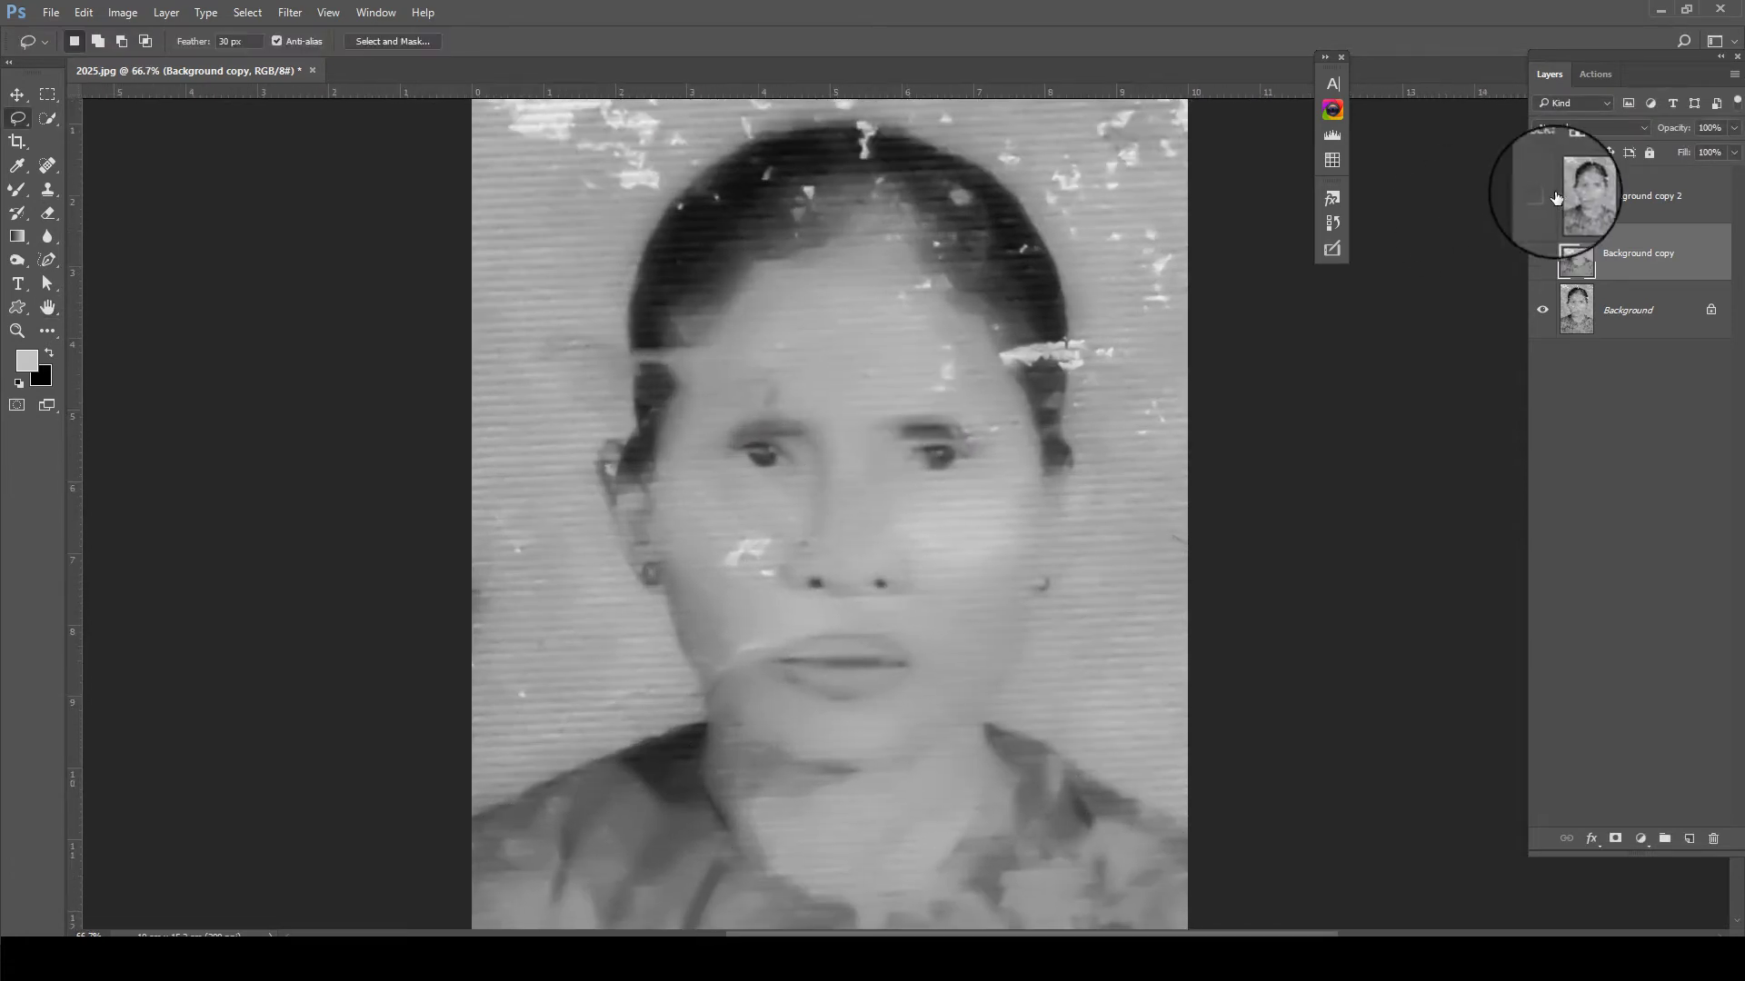
click(1542, 196)
click(1541, 196)
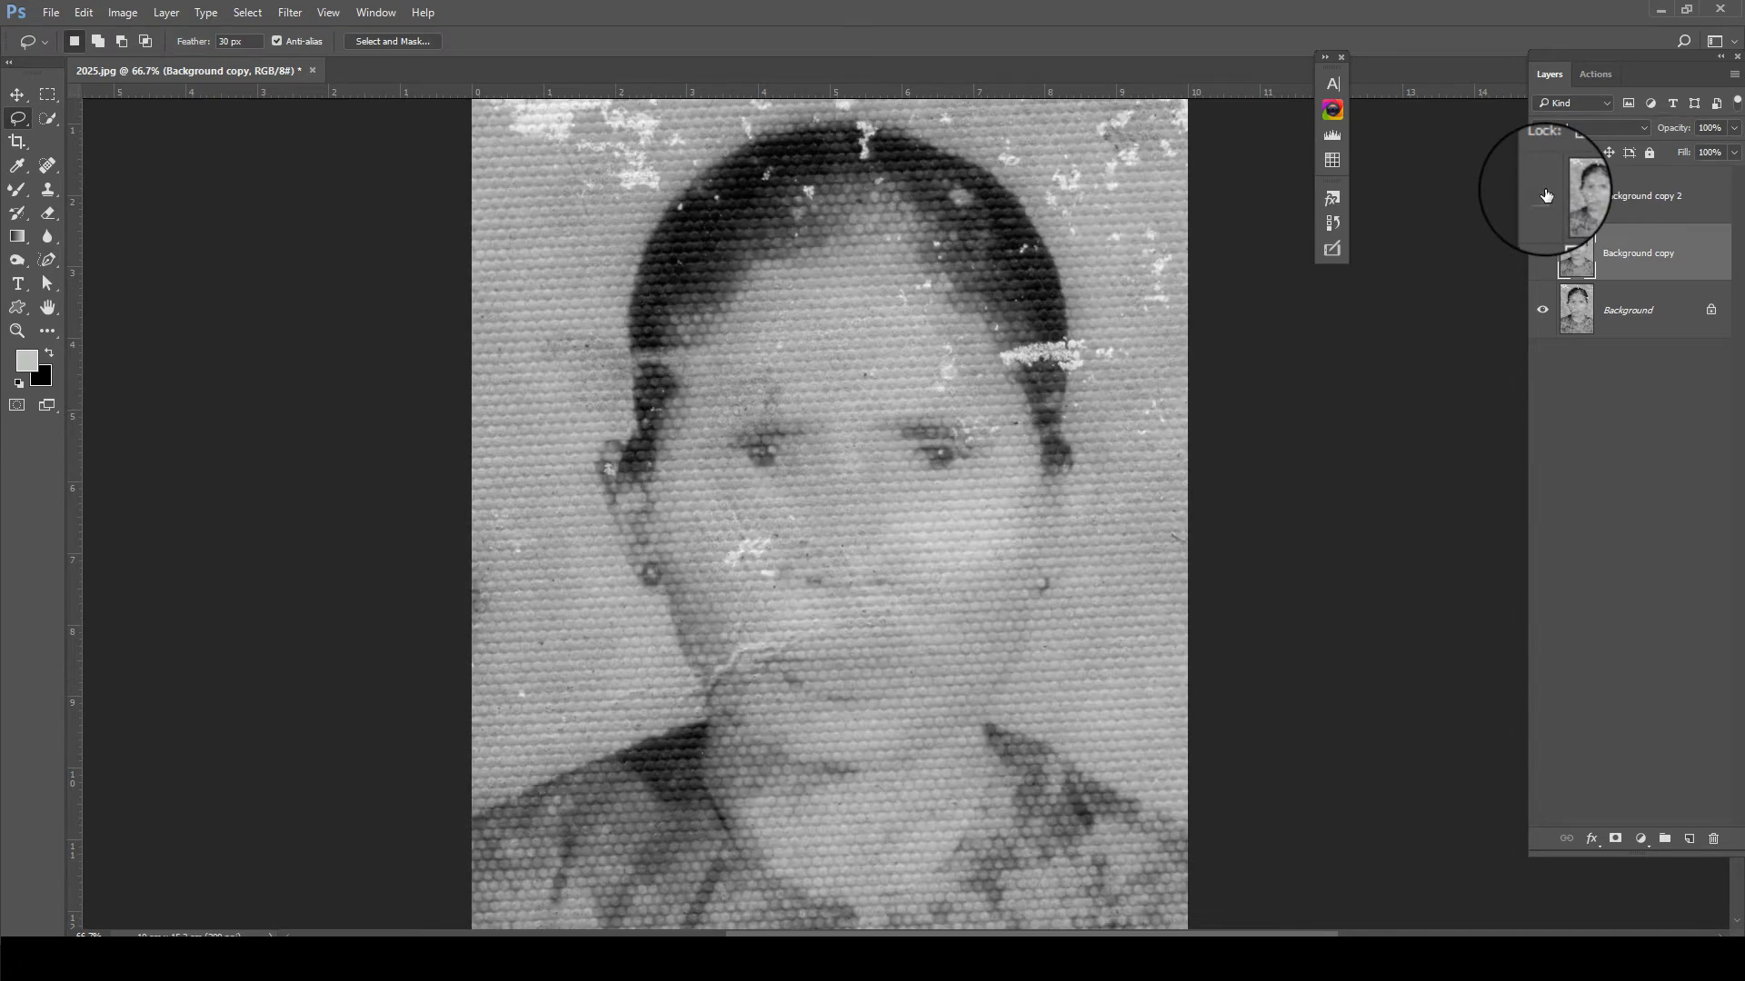
click(1542, 196)
click(1542, 196)
click(1542, 253)
scroll(725, 475, down, 1)
scroll(736, 500, up, 2)
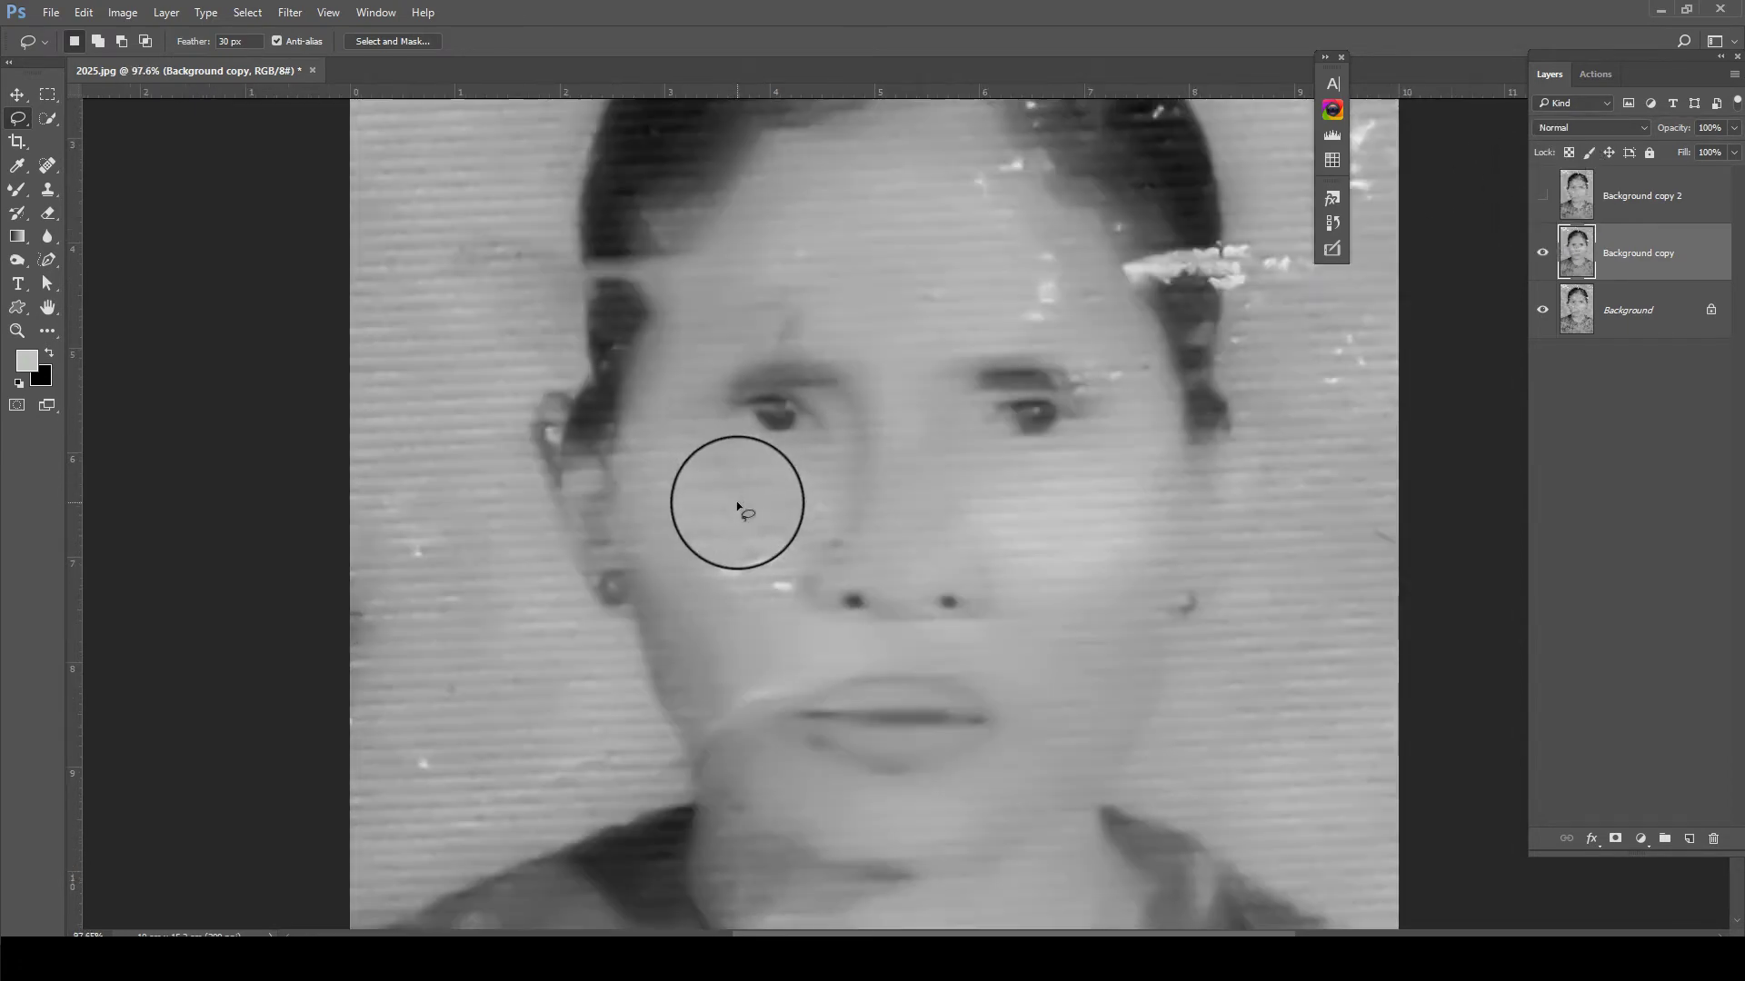
Spot-heal the white blotch and specks on the left cheek with a small brush
key(j)
key(bracketleft)
key(bracketleft)
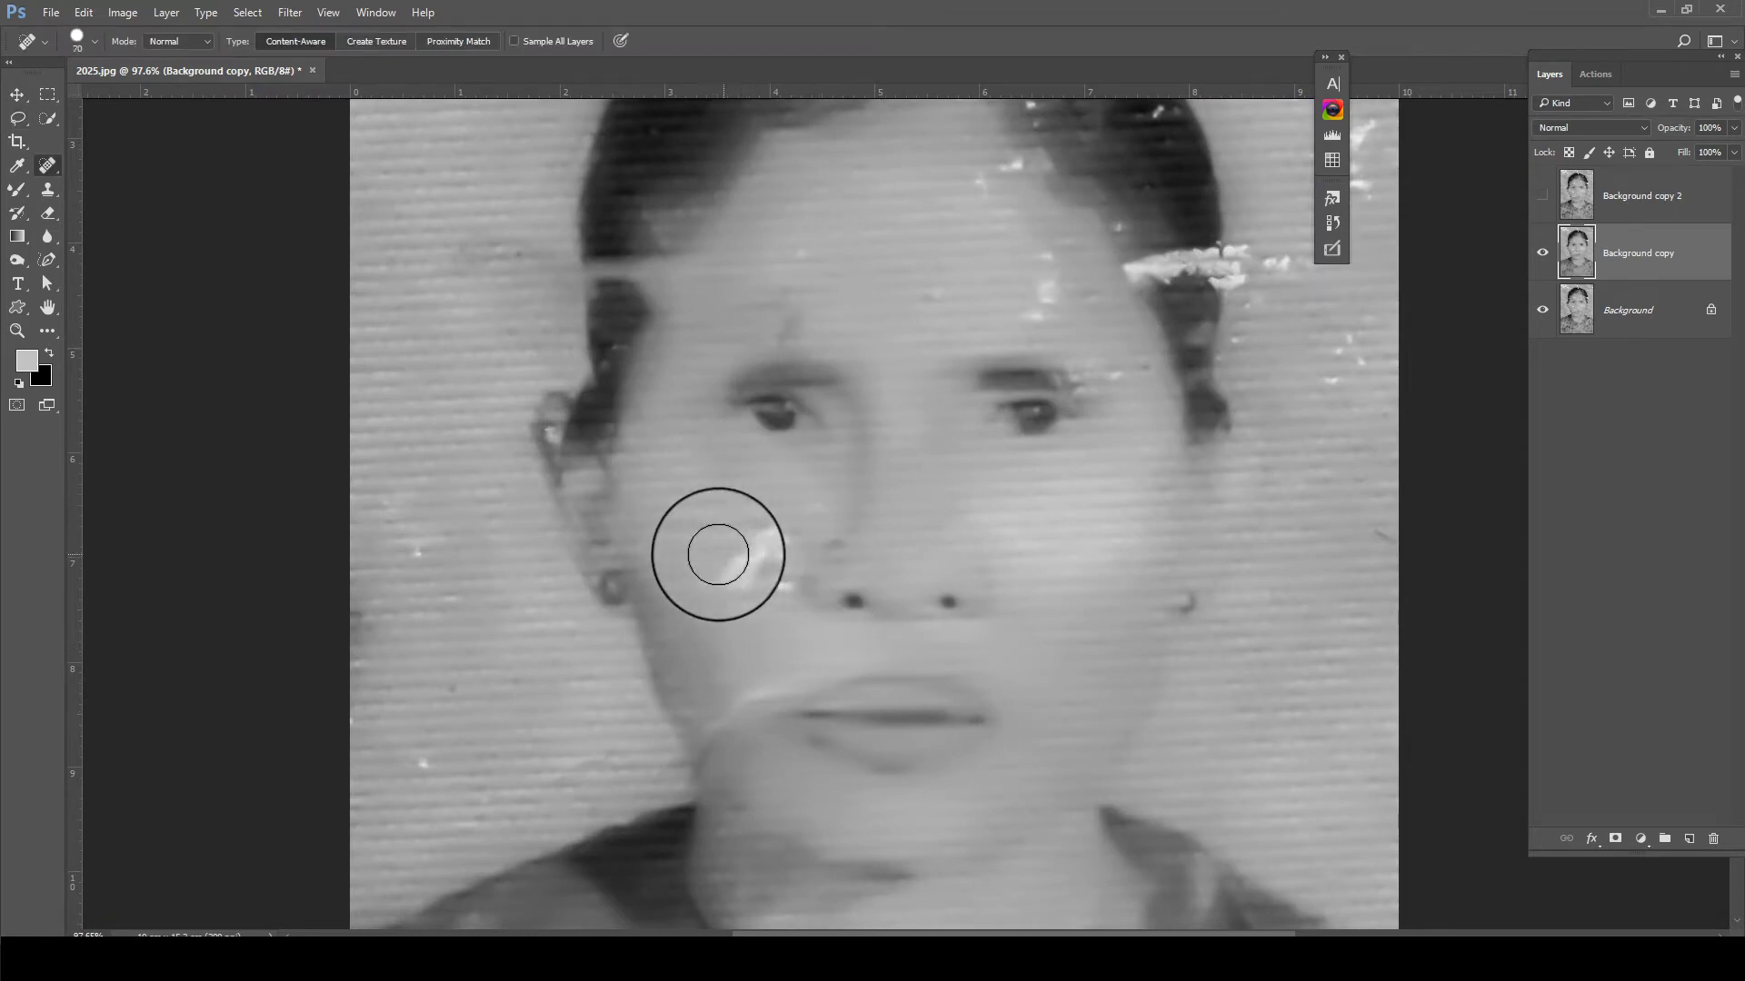
click(737, 561)
key(bracketleft)
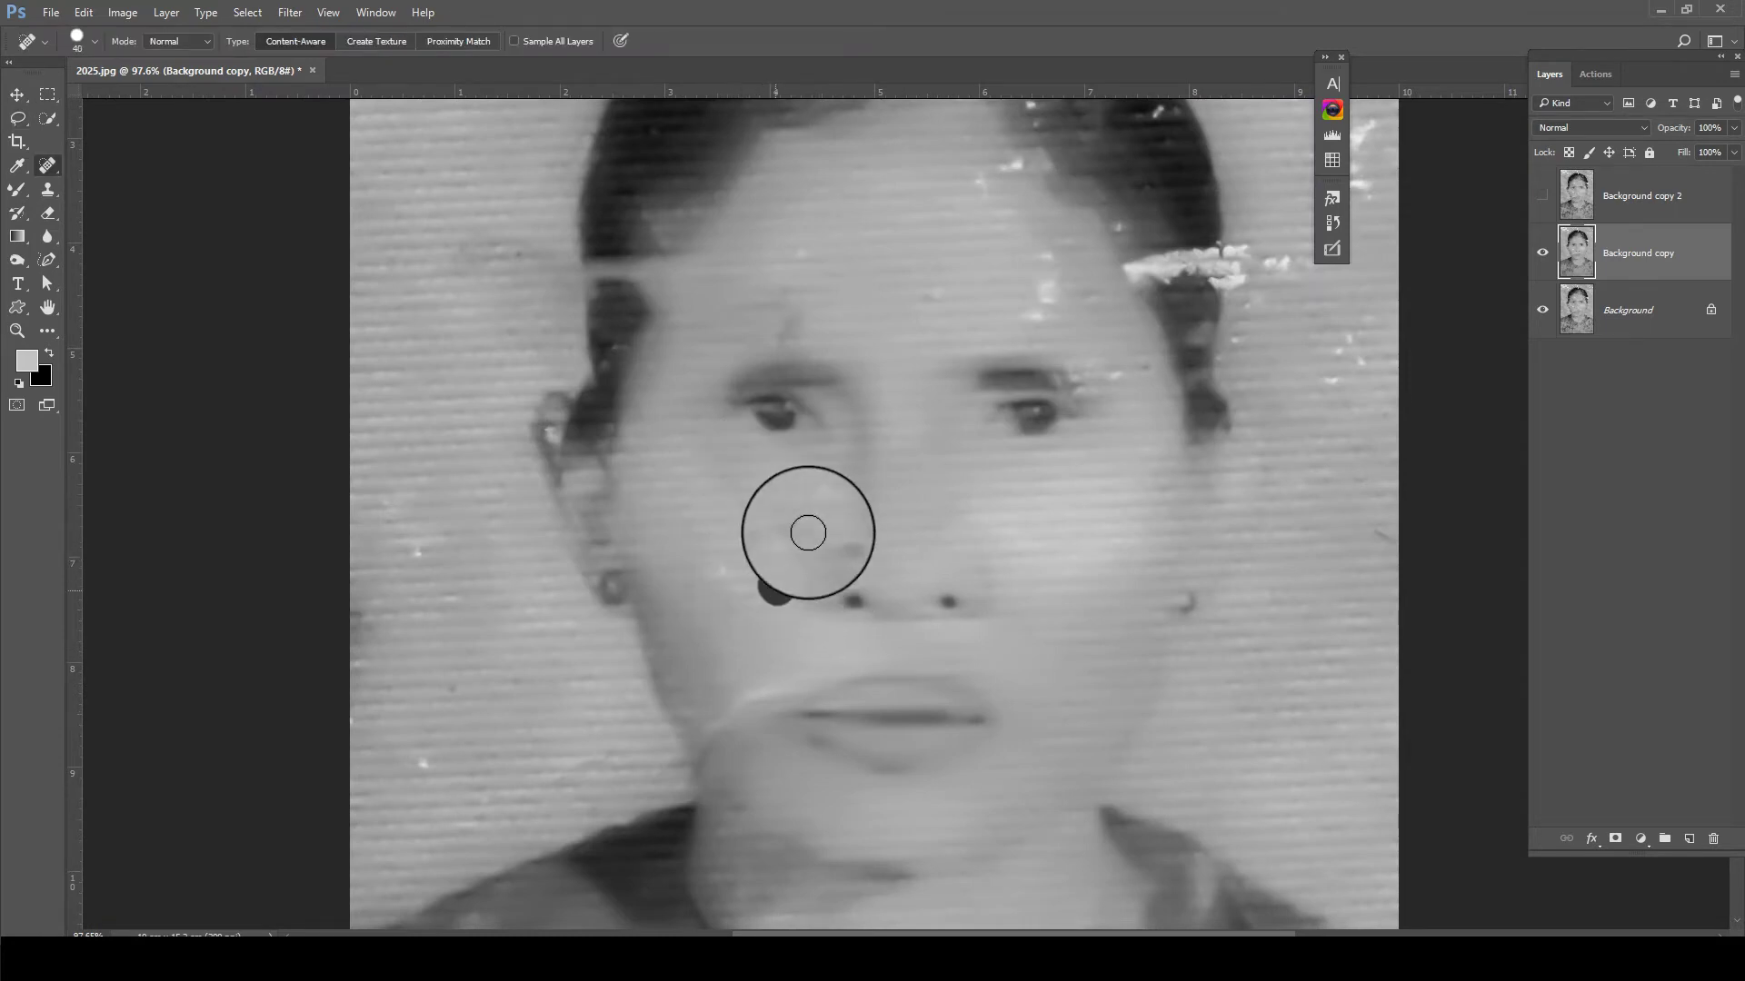
drag(726, 540, 798, 518)
key(bracketleft)
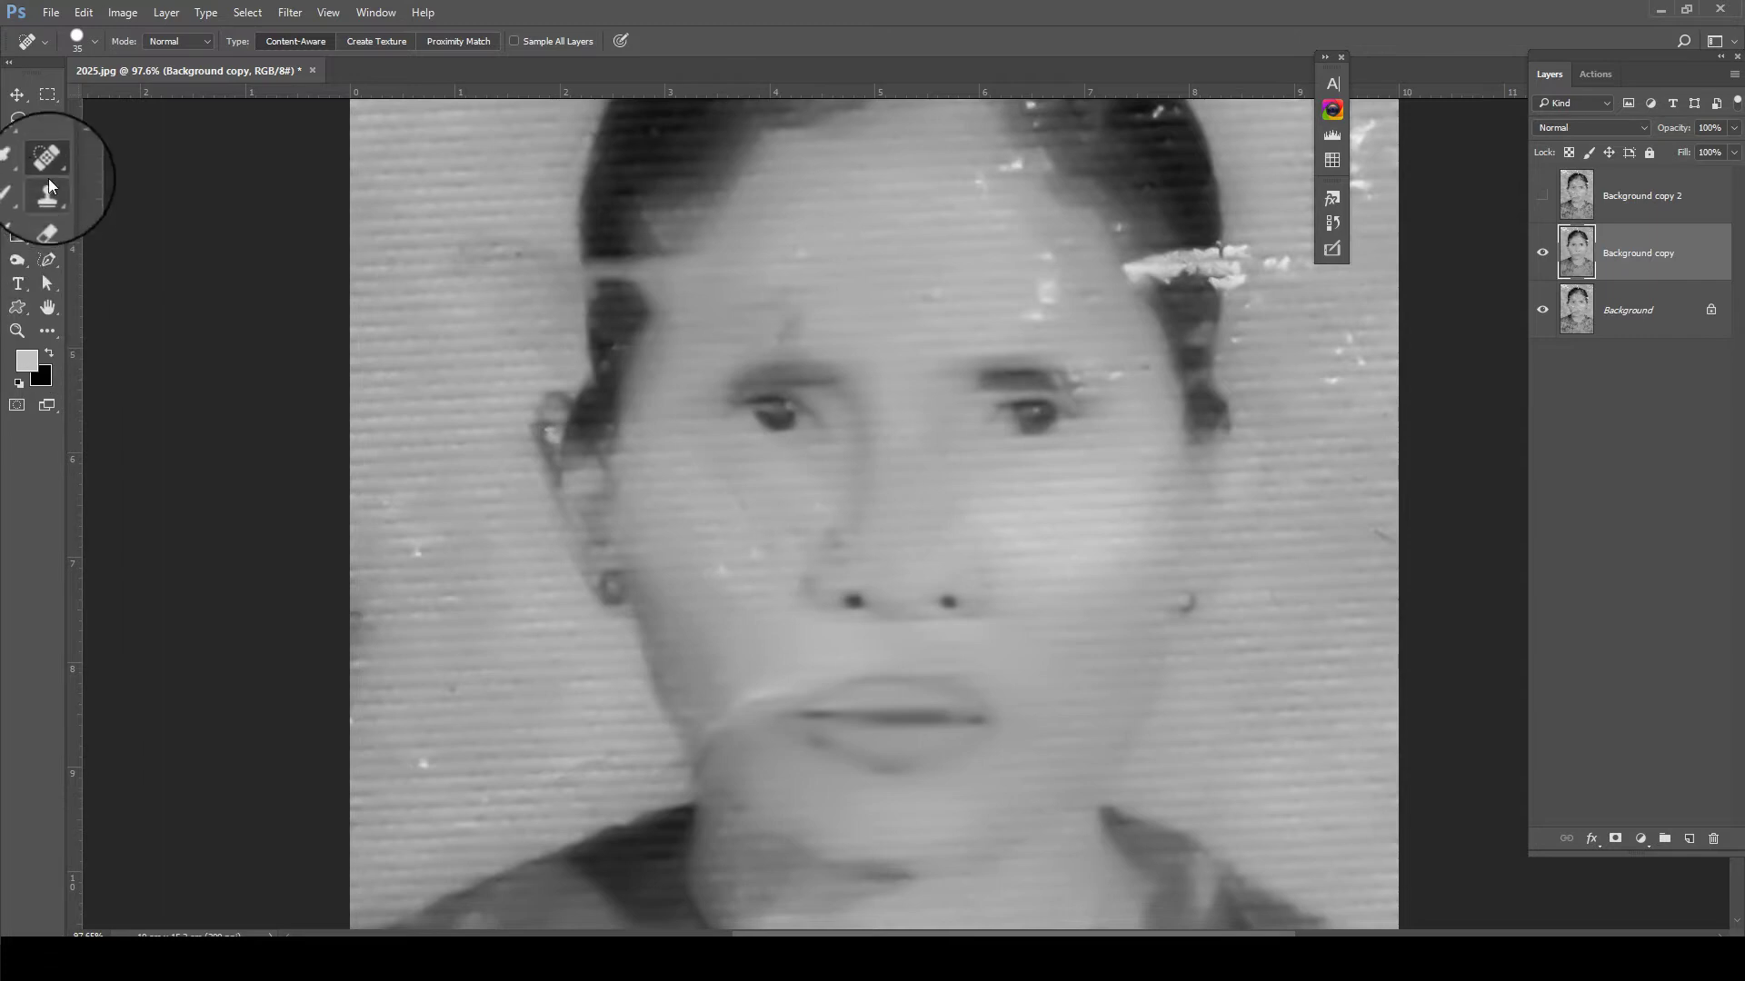
Spot-heal the specks along the forehead hairline and upper-right forehead with a larger brush
right_click(48, 164)
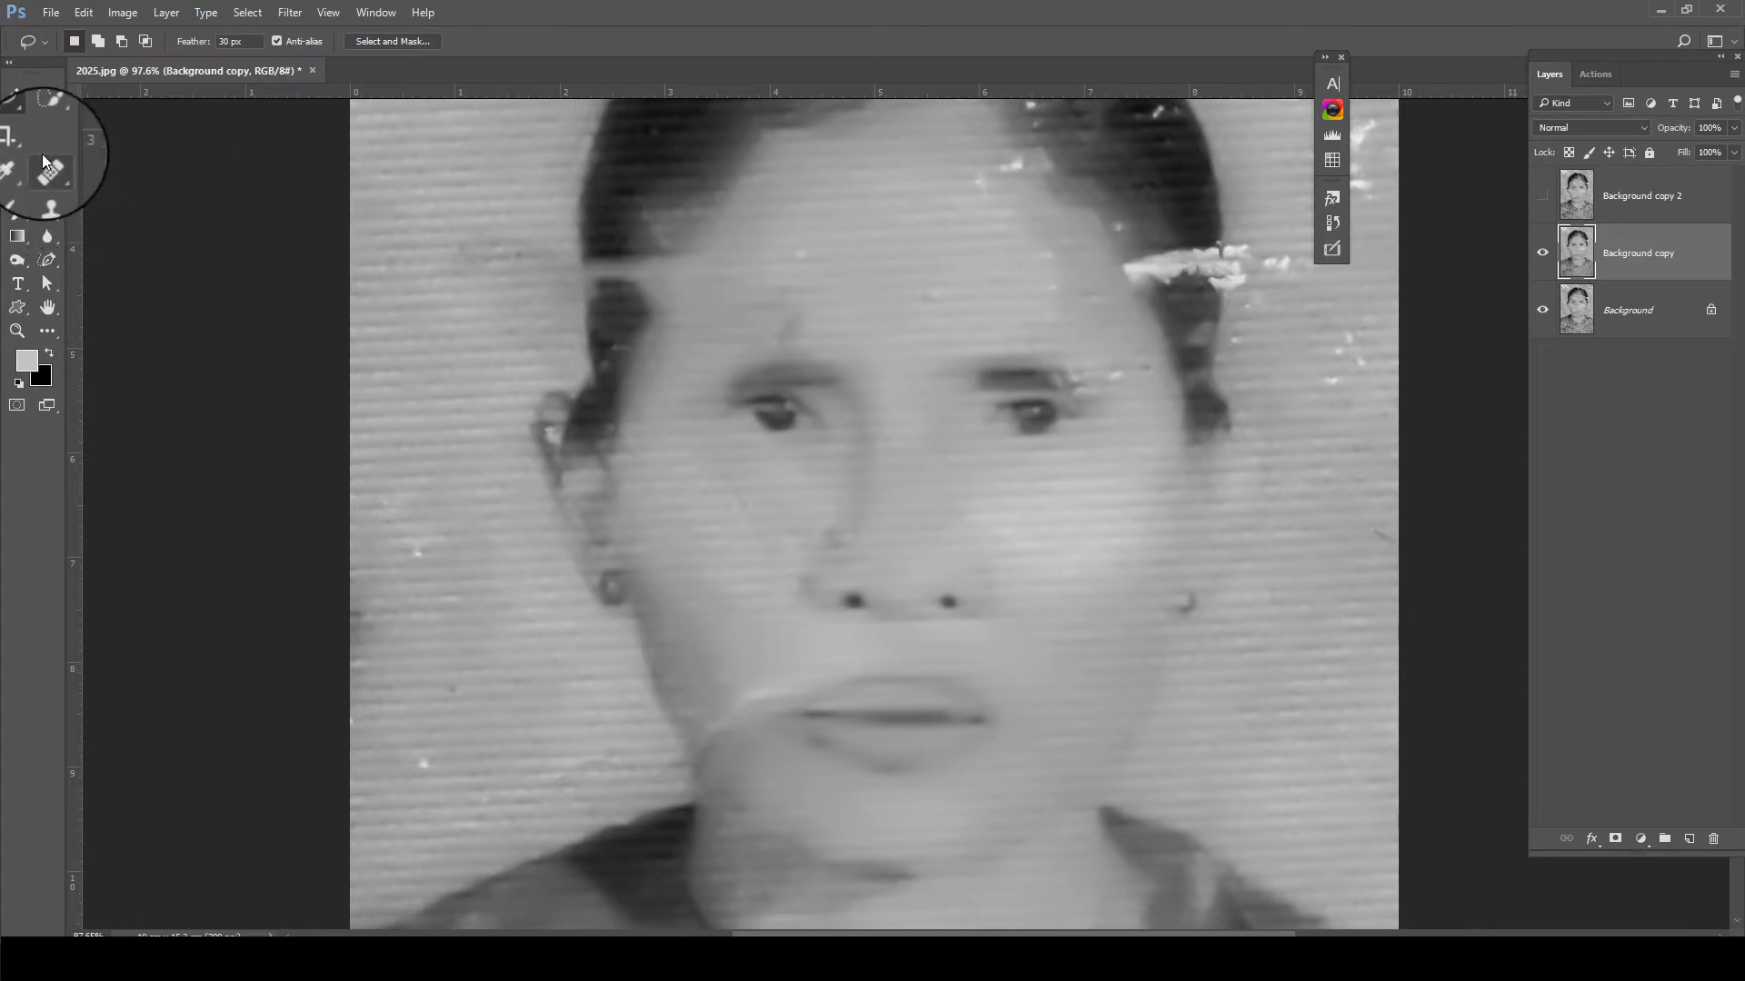
click(118, 184)
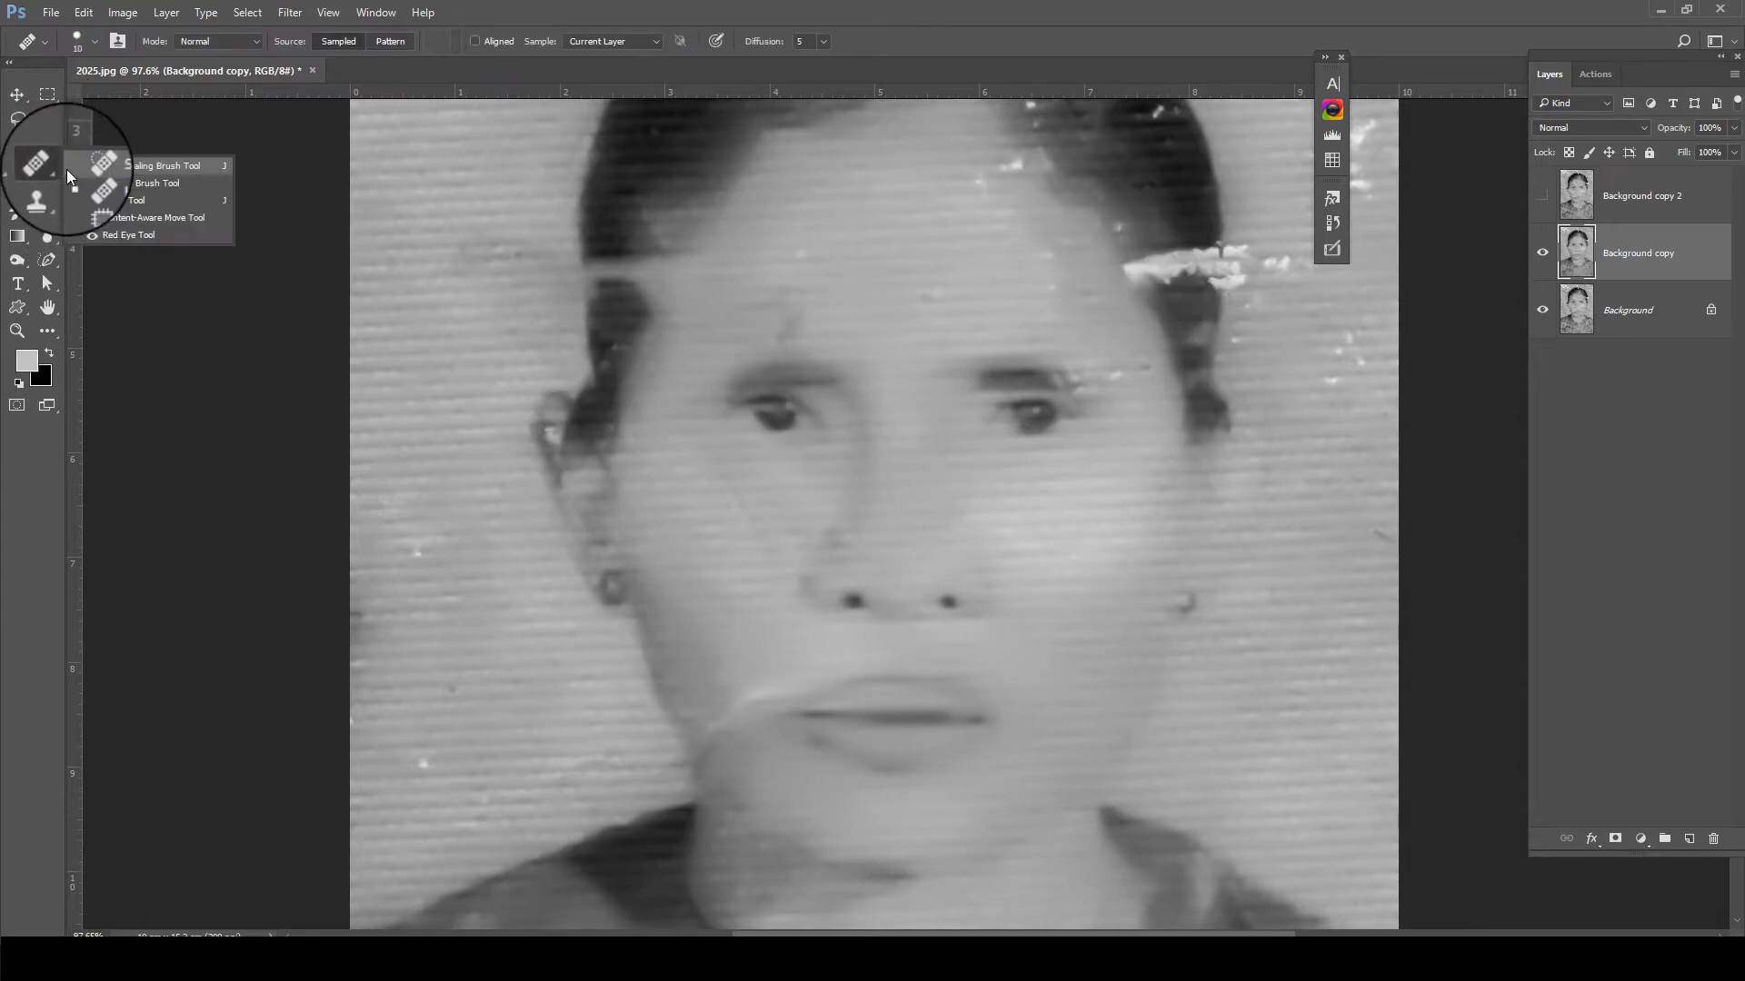
click(68, 167)
right_click(60, 165)
click(127, 169)
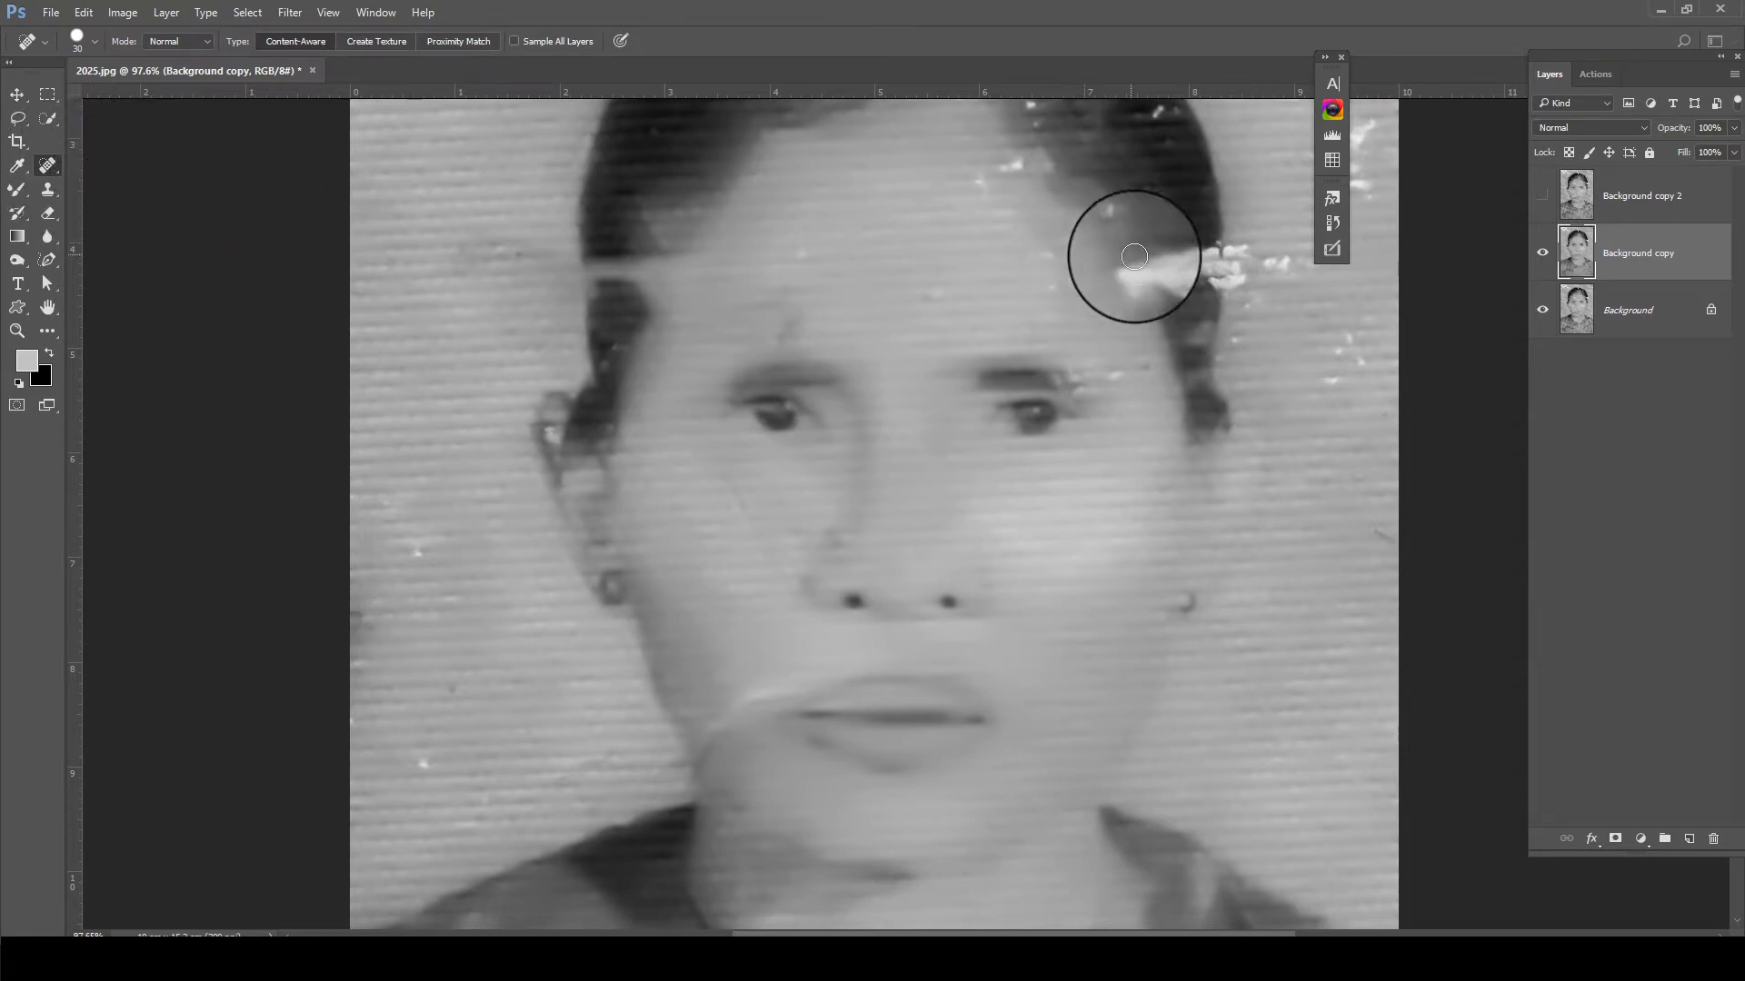
key(bracketright)
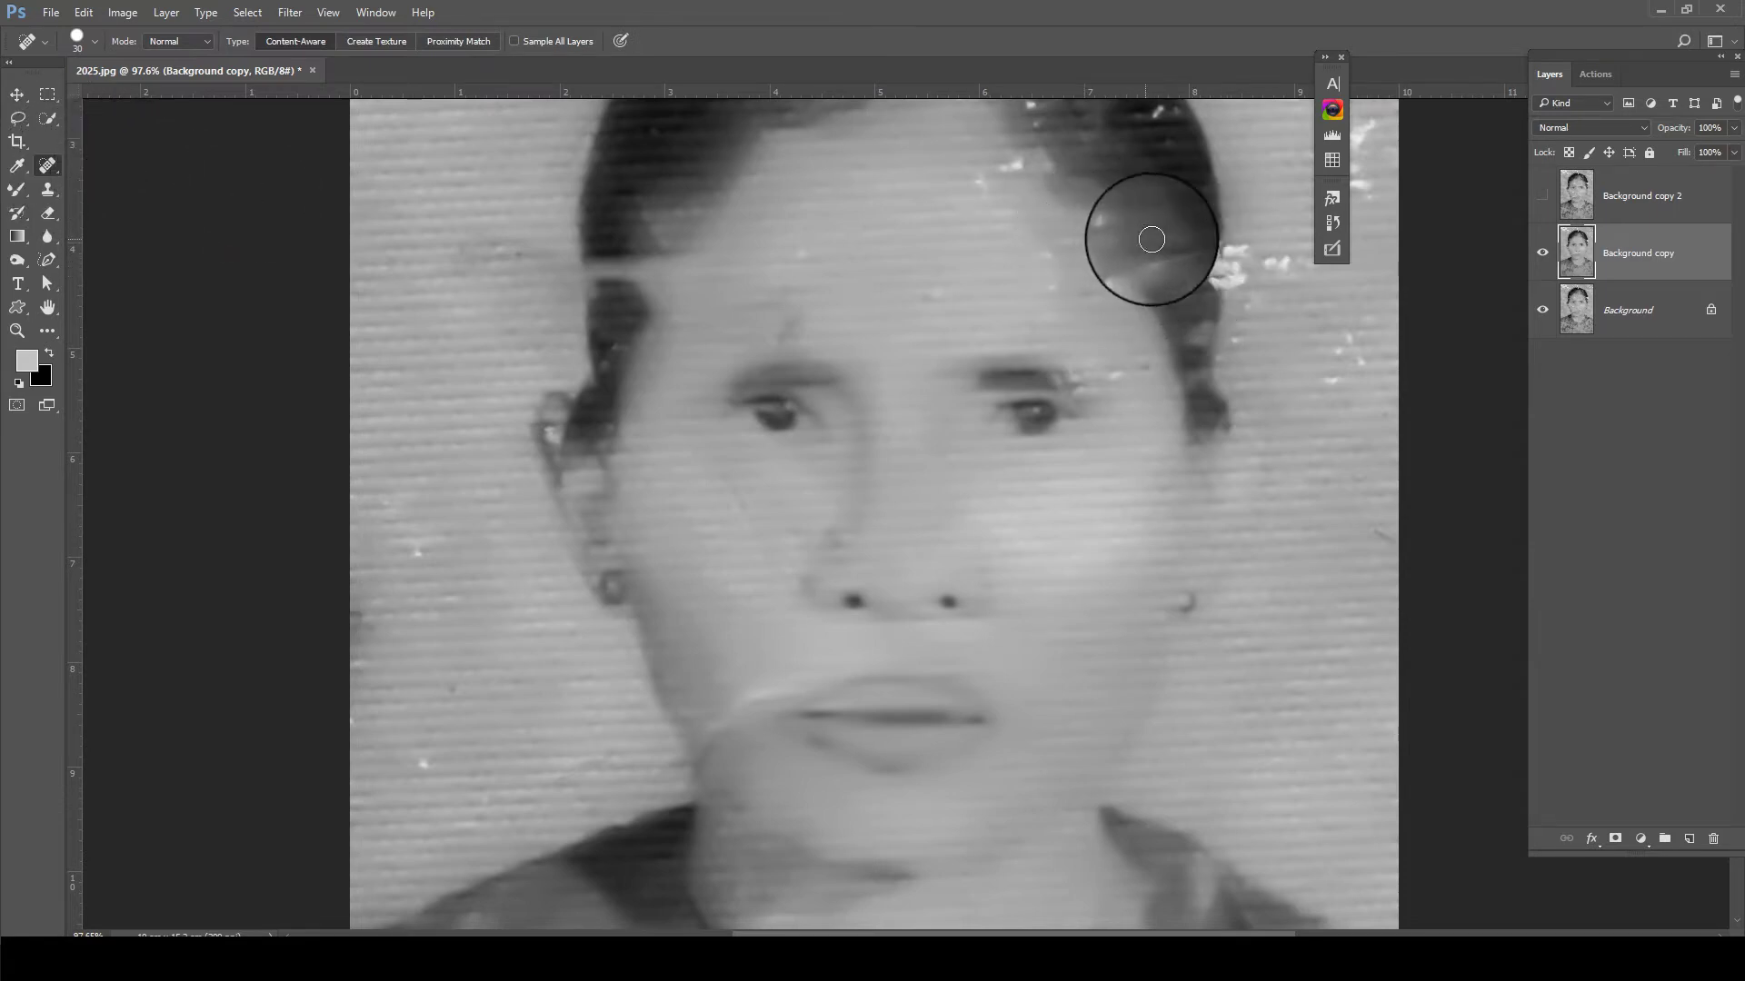
drag(1230, 242, 1180, 249)
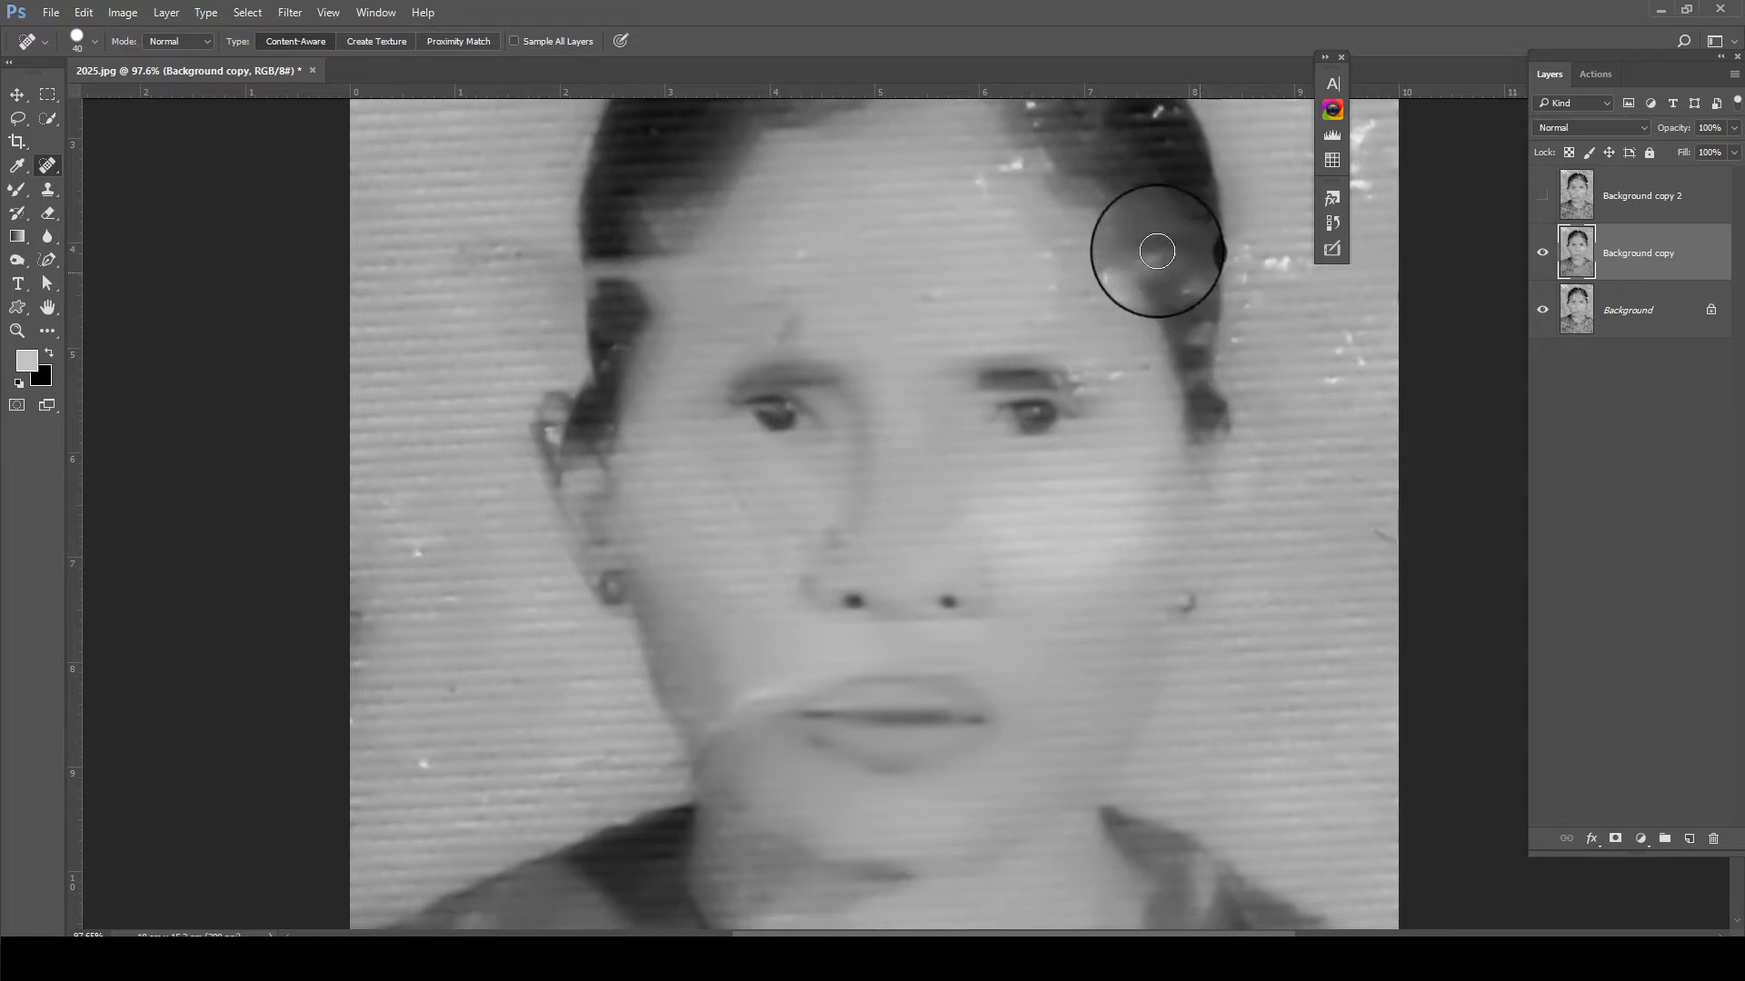
scroll(1057, 233, up, 3)
drag(955, 296, 1025, 195)
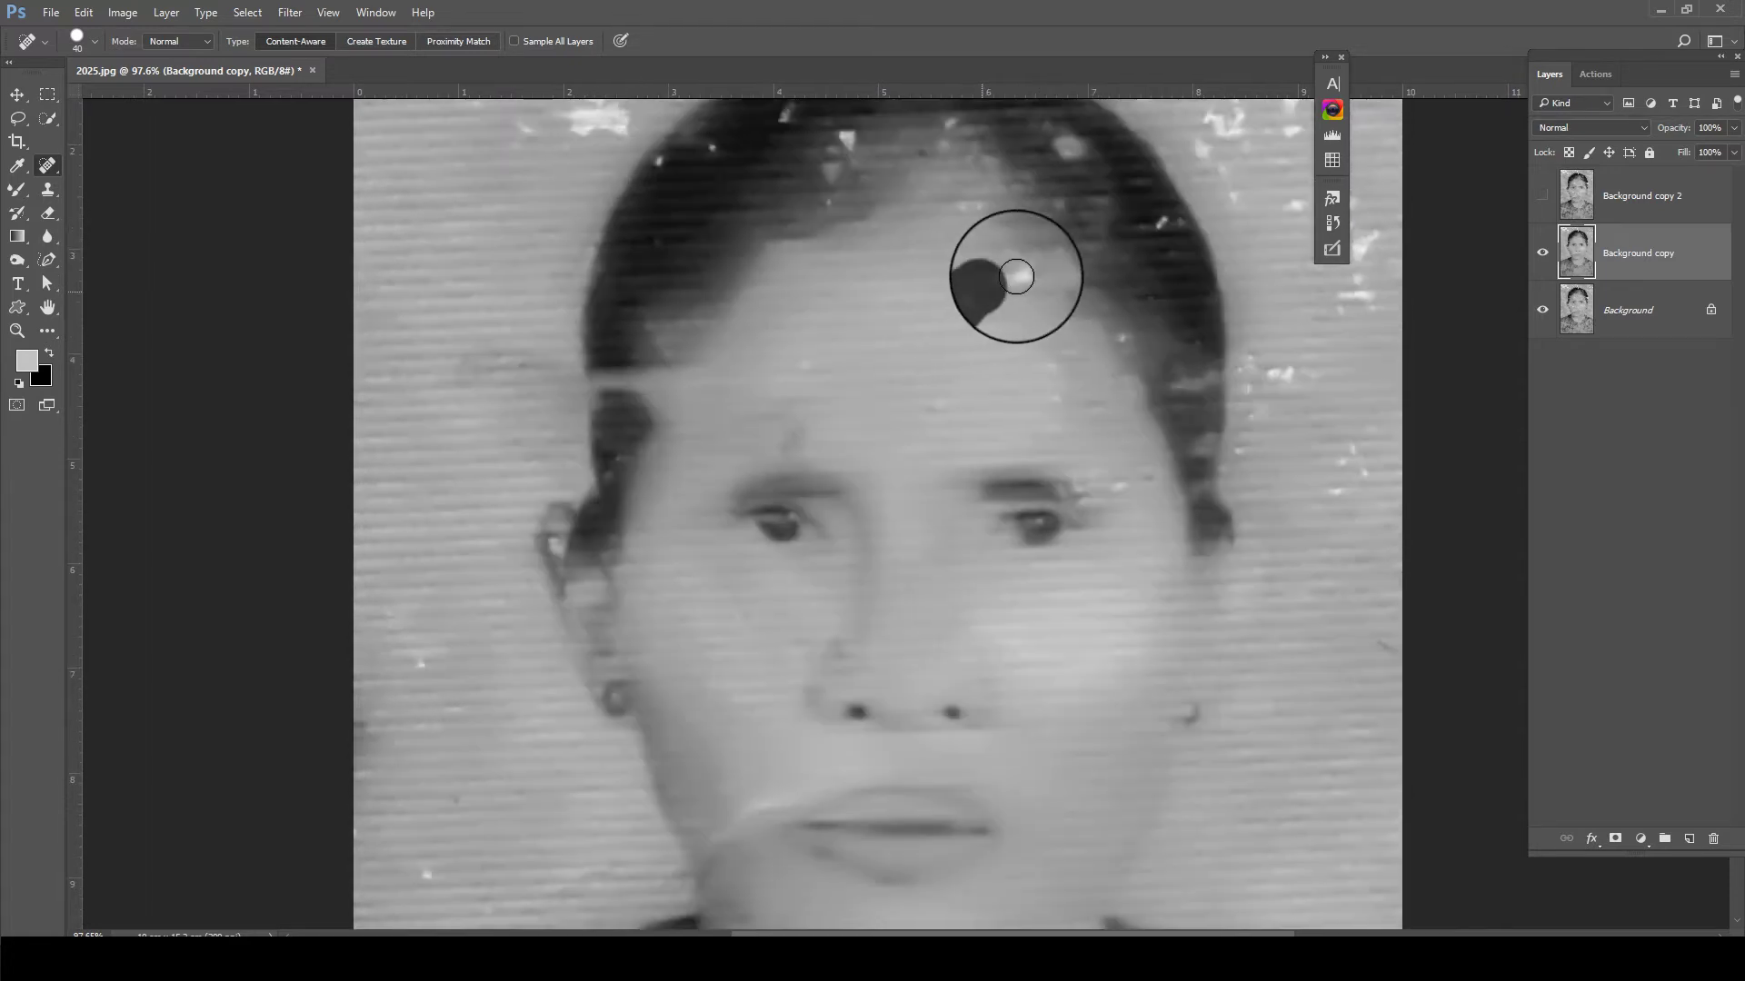
Patch the pale spot at the top of the hair using nearby dark hair
right_click(47, 165)
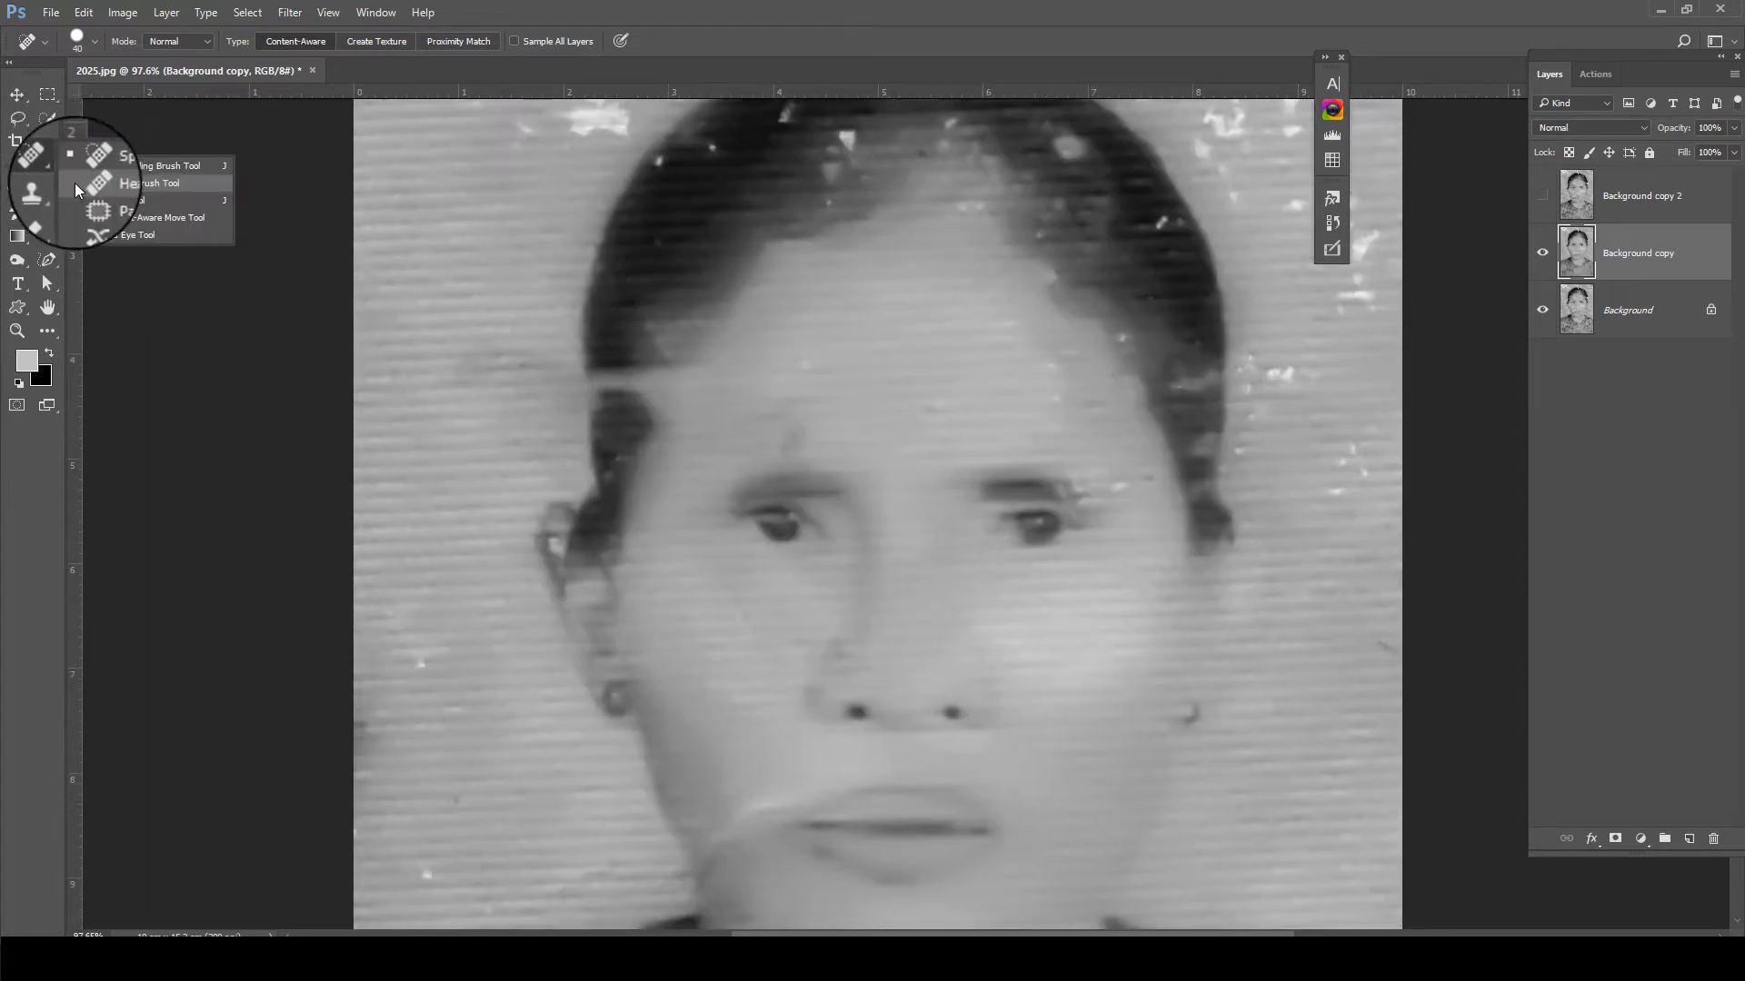
click(129, 204)
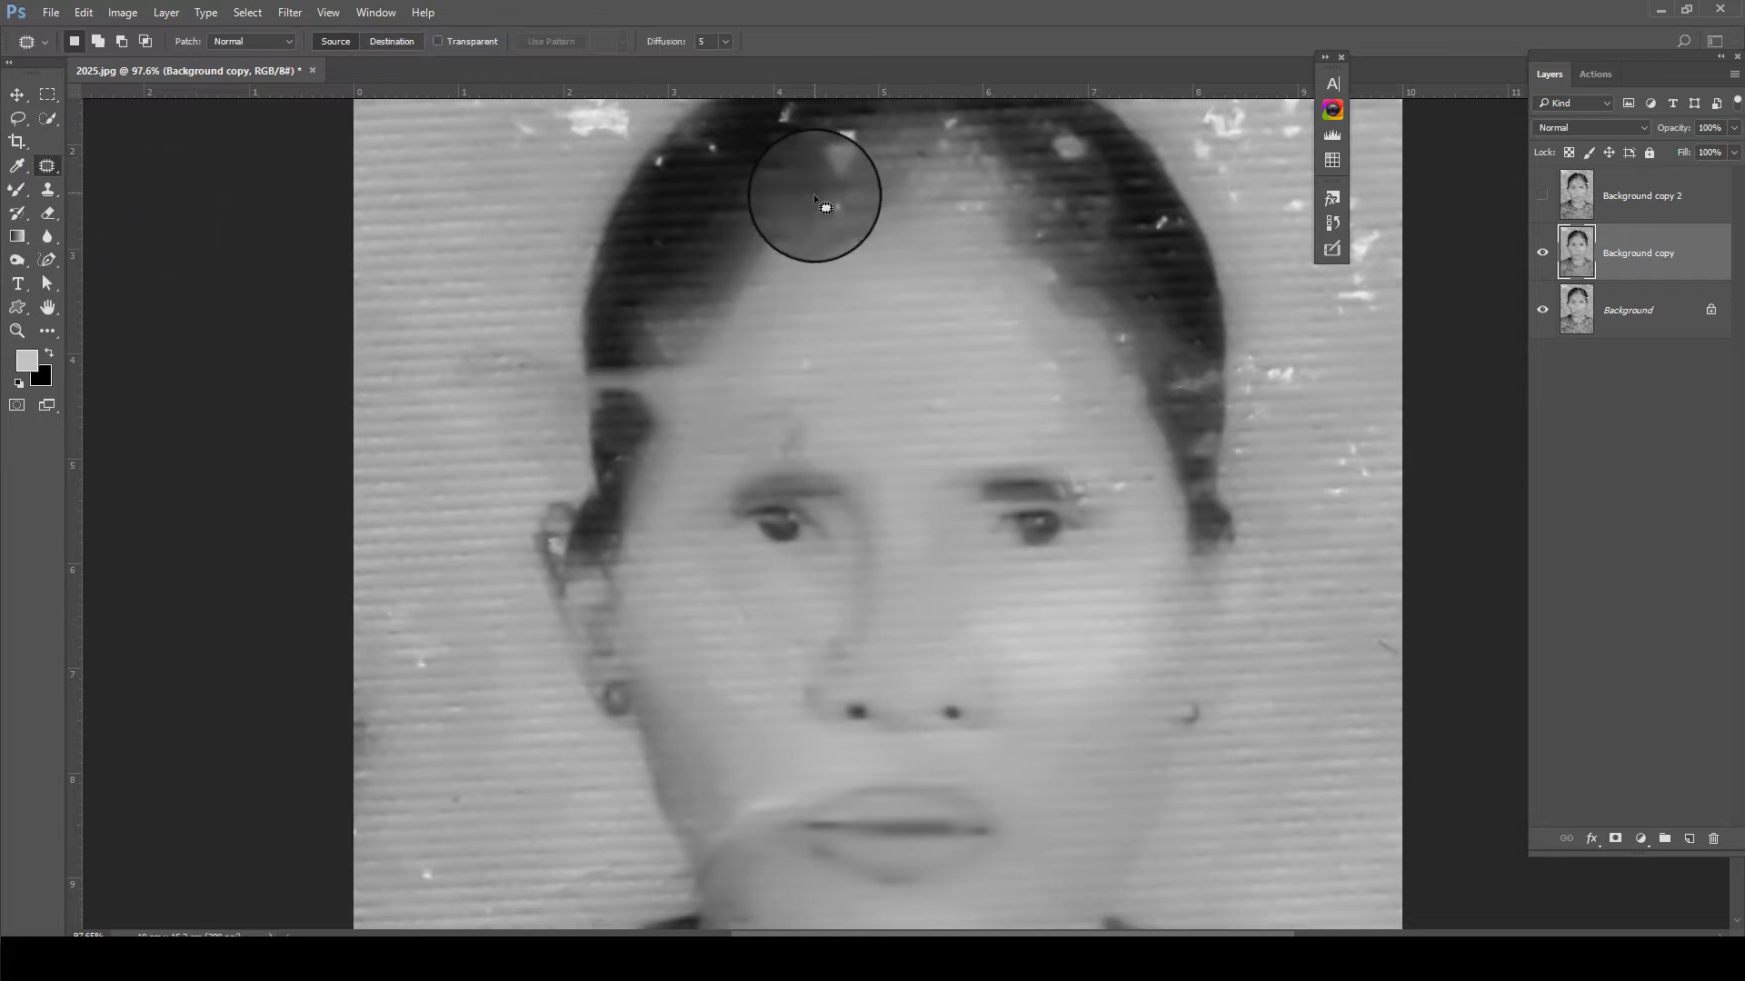
scroll(895, 209, up, 2)
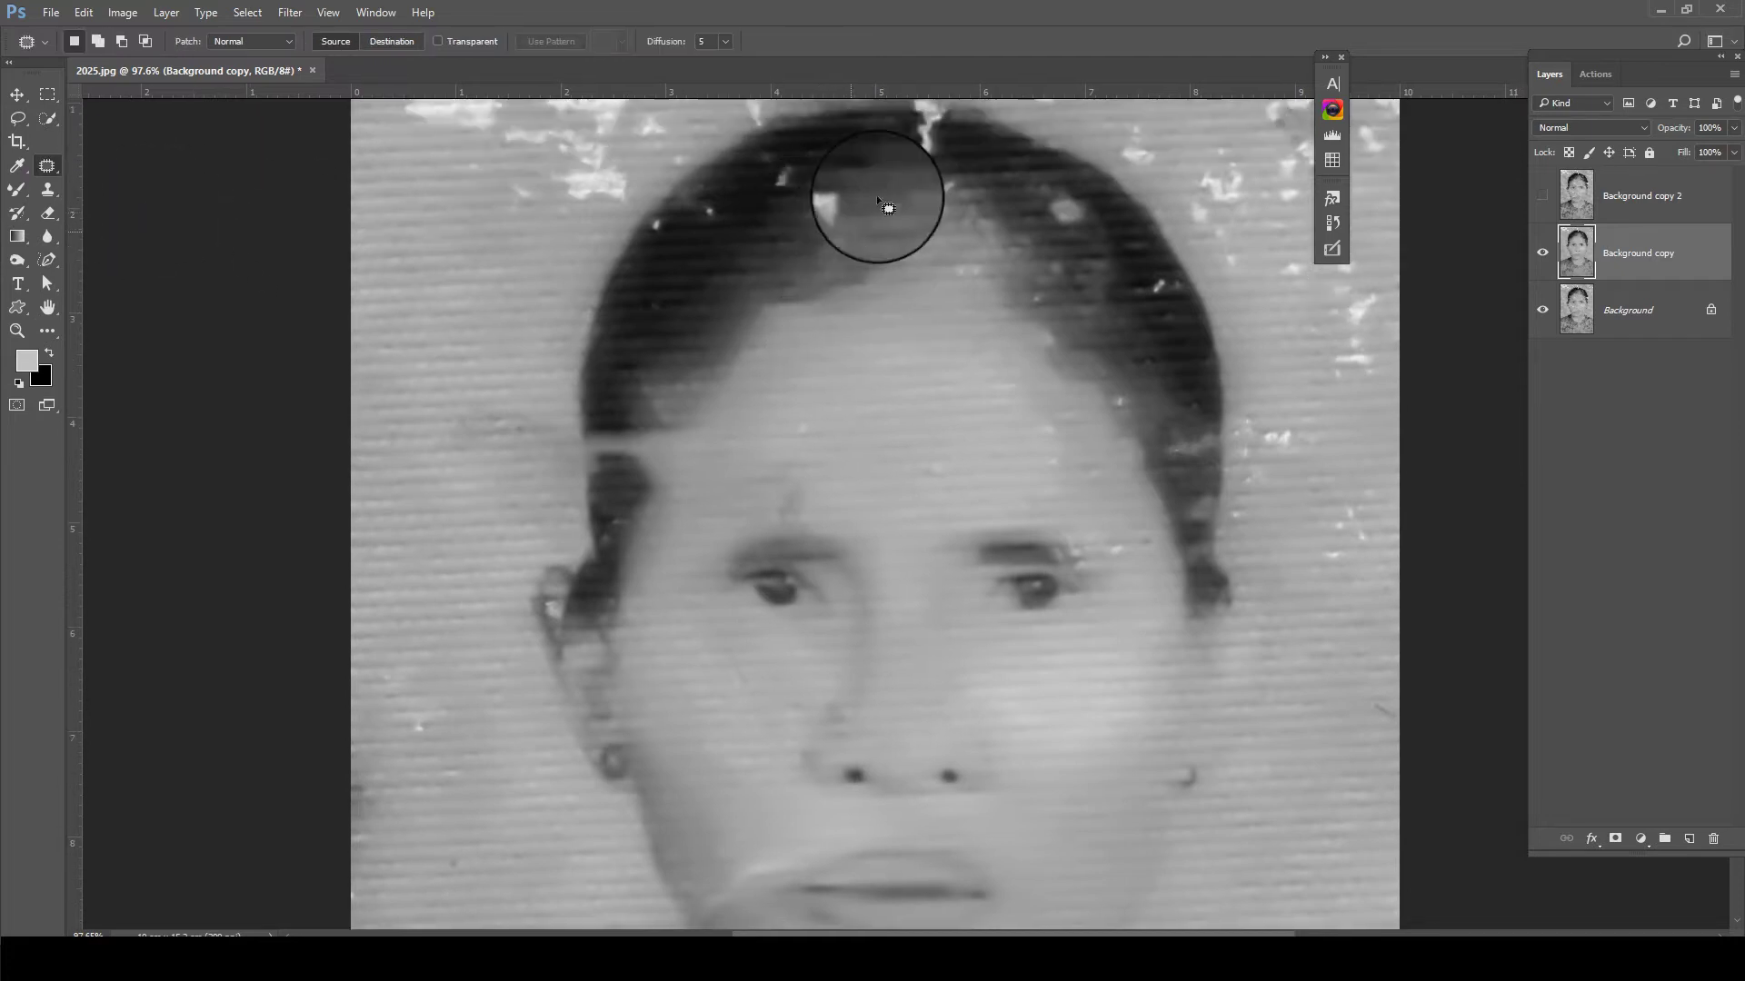
scroll(955, 165, up, 2)
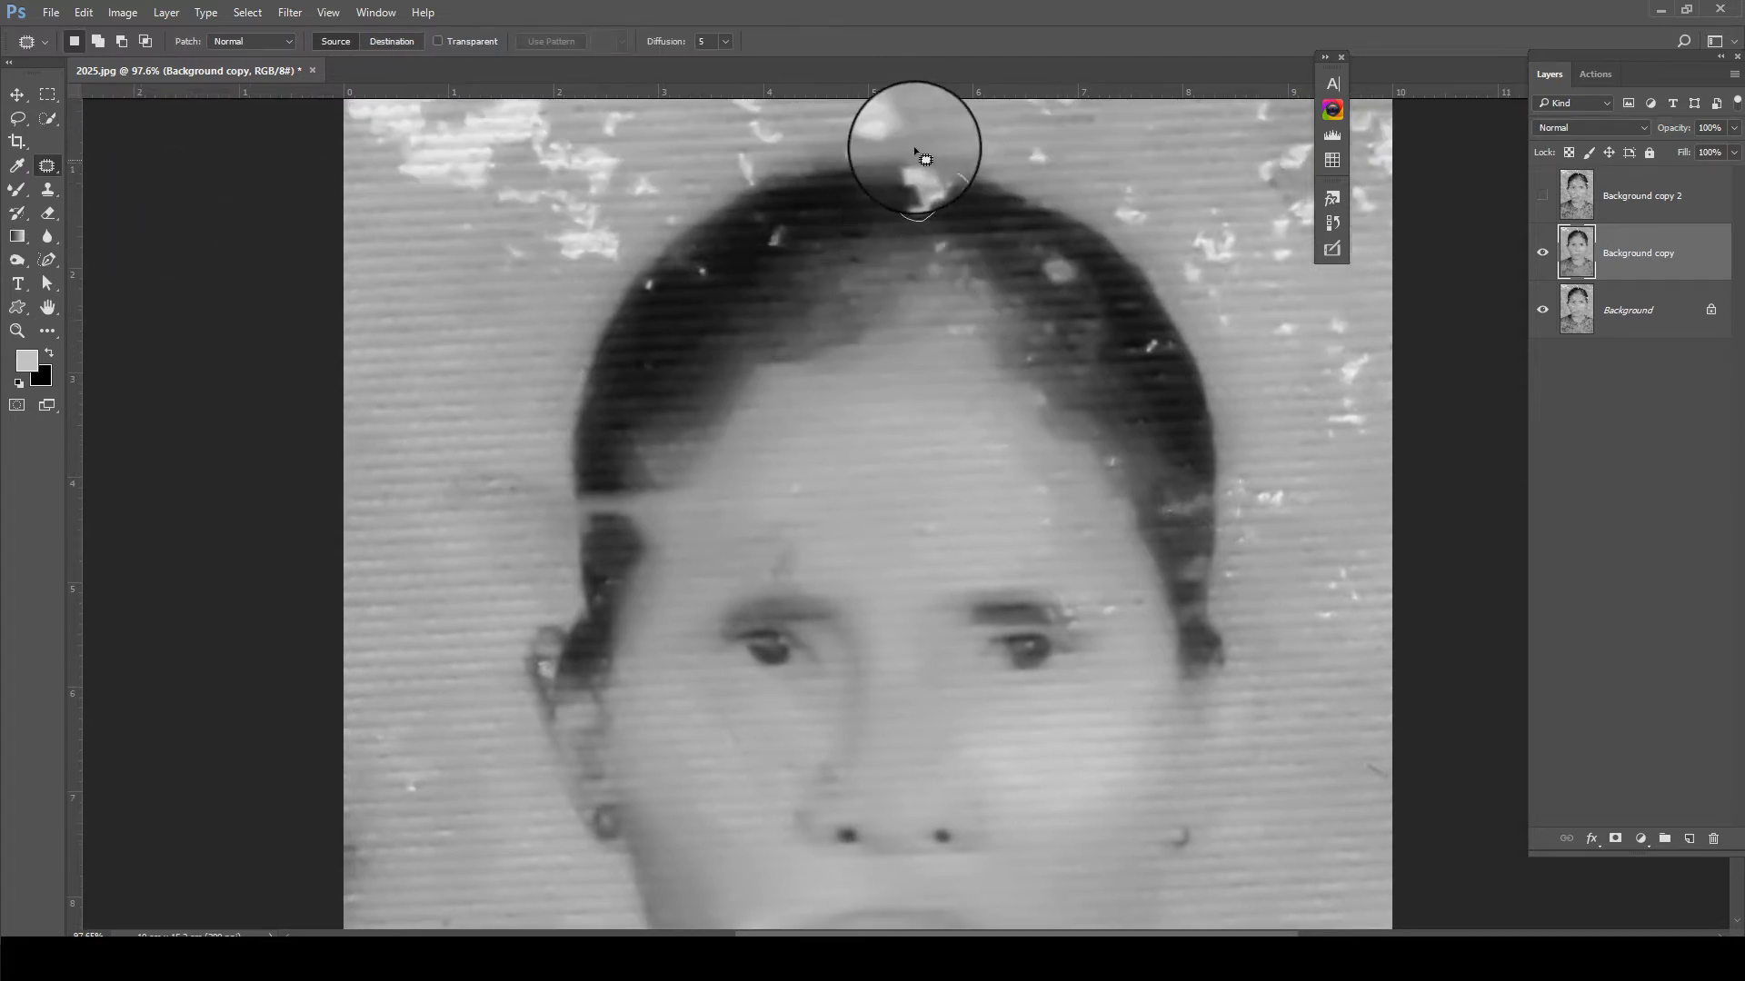
mouse_move(899, 150)
mouse_down()
mouse_move(945, 247)
mouse_move(1044, 227)
mouse_up()
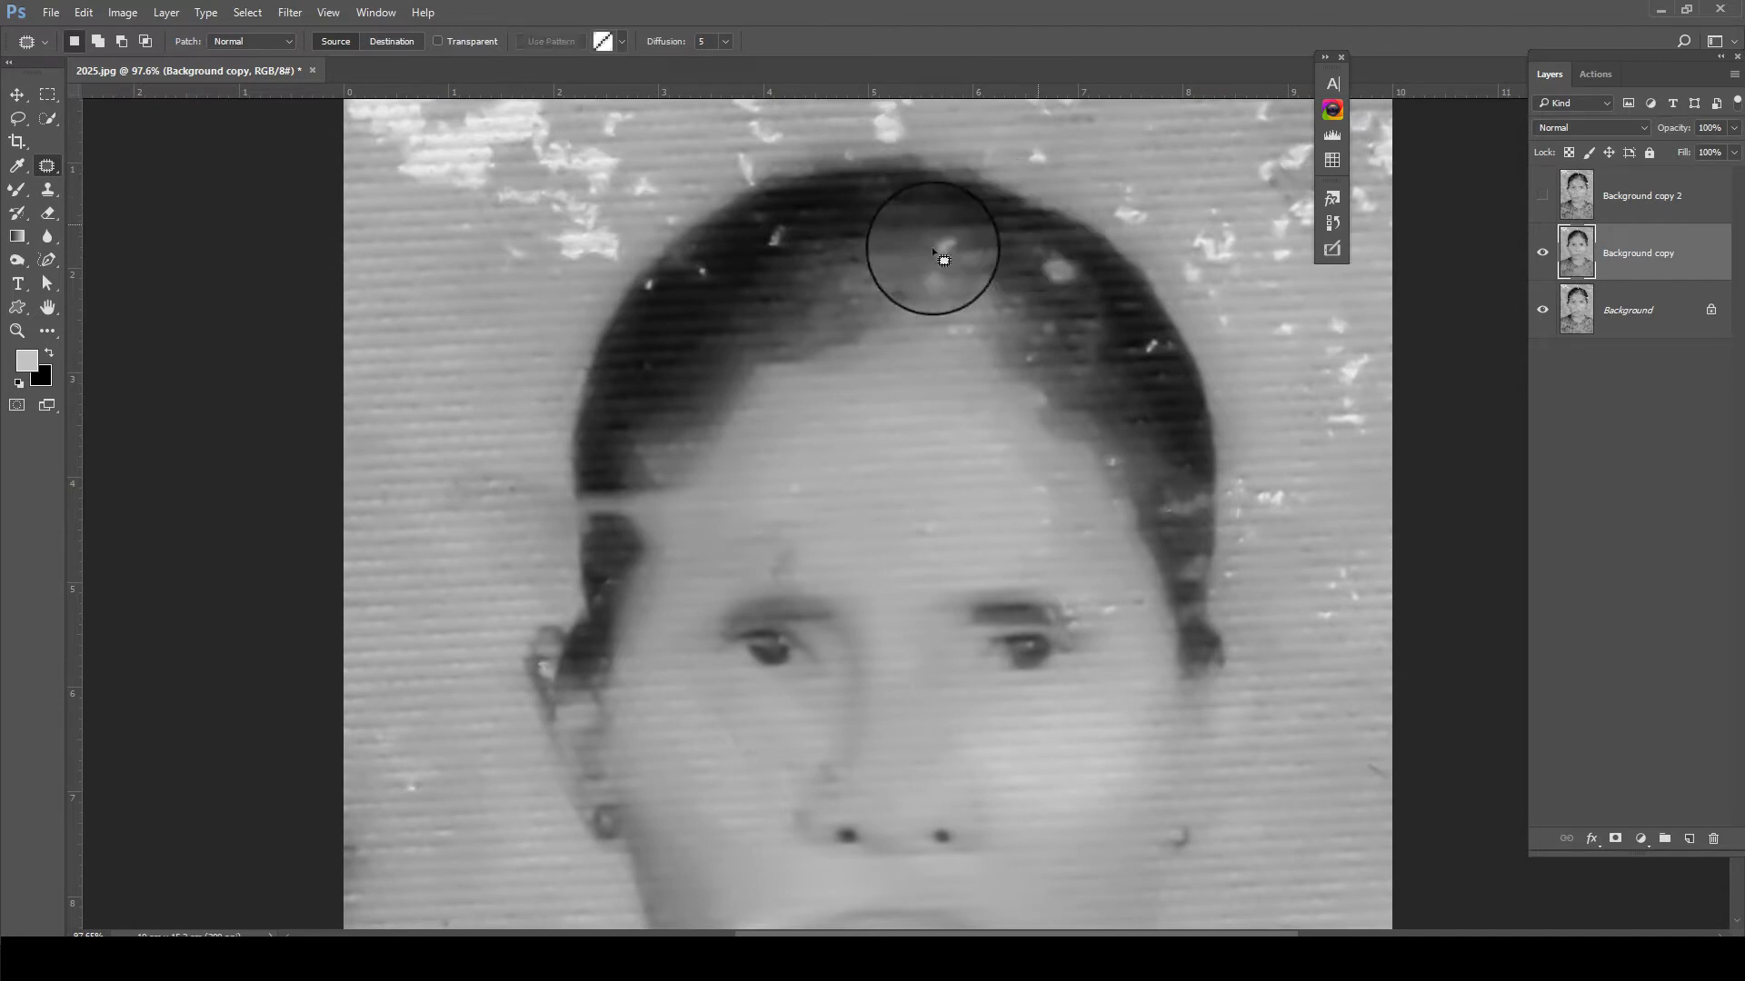
mouse_move(900, 270)
mouse_down()
mouse_move(764, 257)
mouse_move(776, 246)
mouse_move(780, 272)
mouse_move(700, 245)
mouse_move(779, 264)
mouse_move(651, 292)
mouse_move(652, 307)
mouse_move(693, 242)
mouse_move(779, 242)
mouse_up()
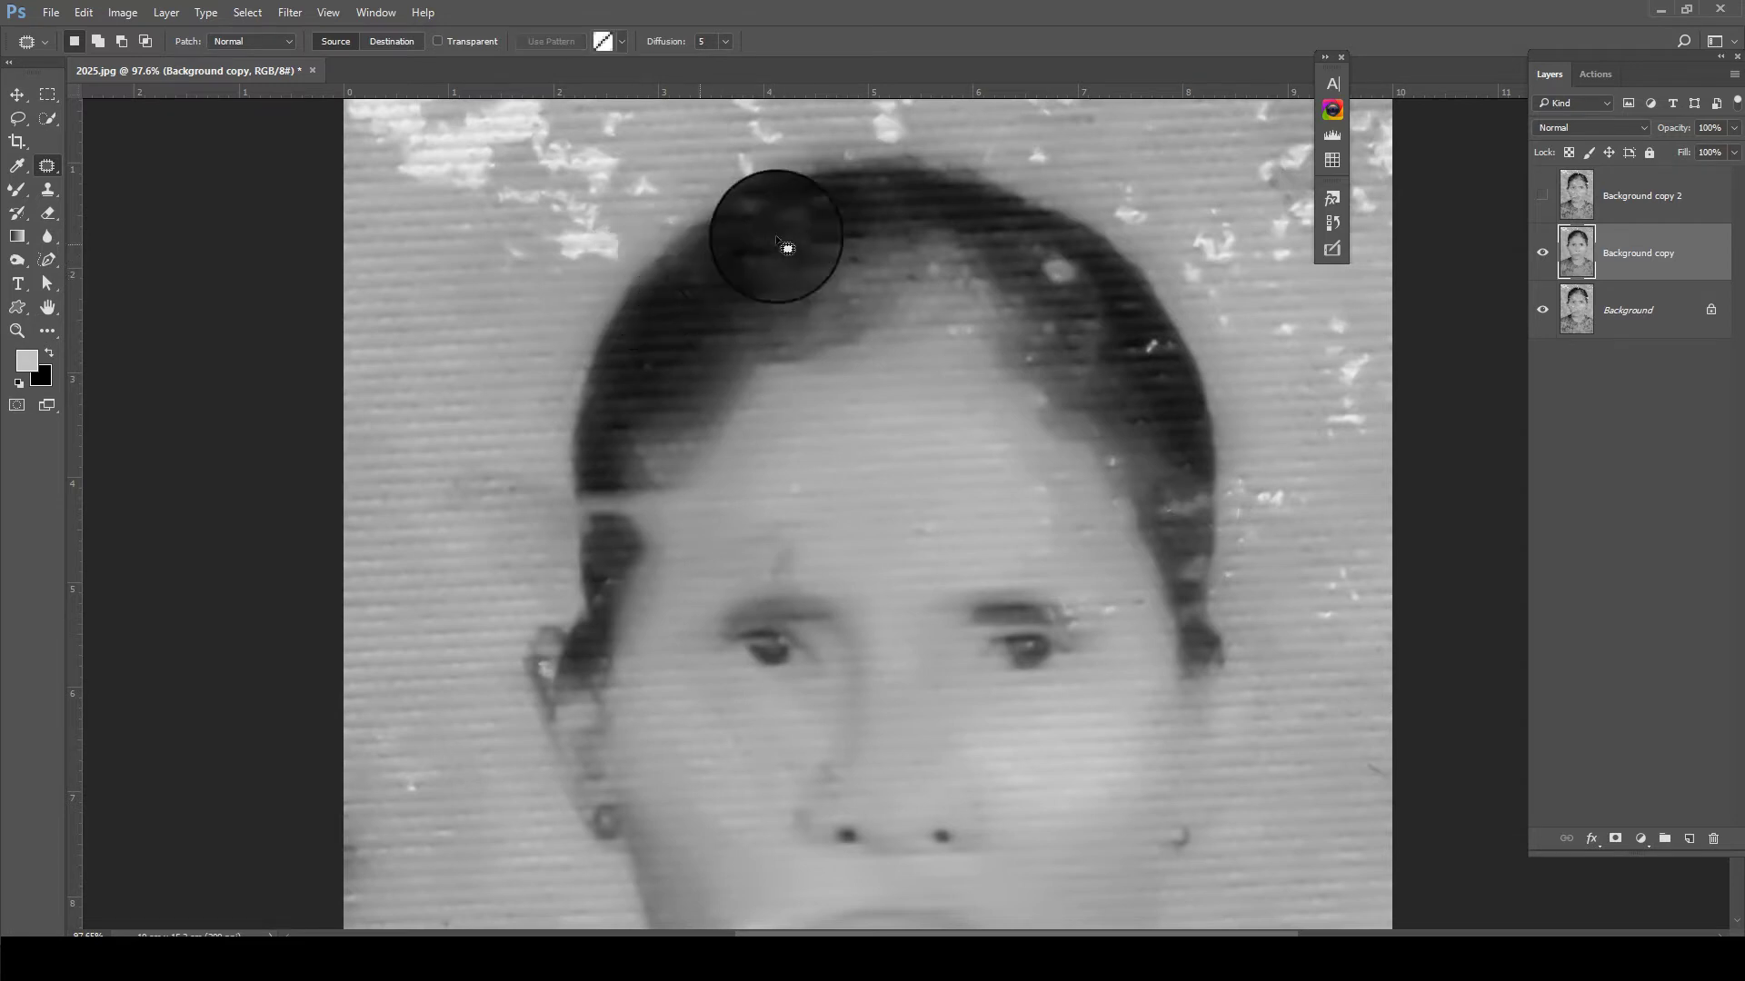
Spot-heal the specks in the hair, along both hairlines, and on the forehead and brow
key(j)
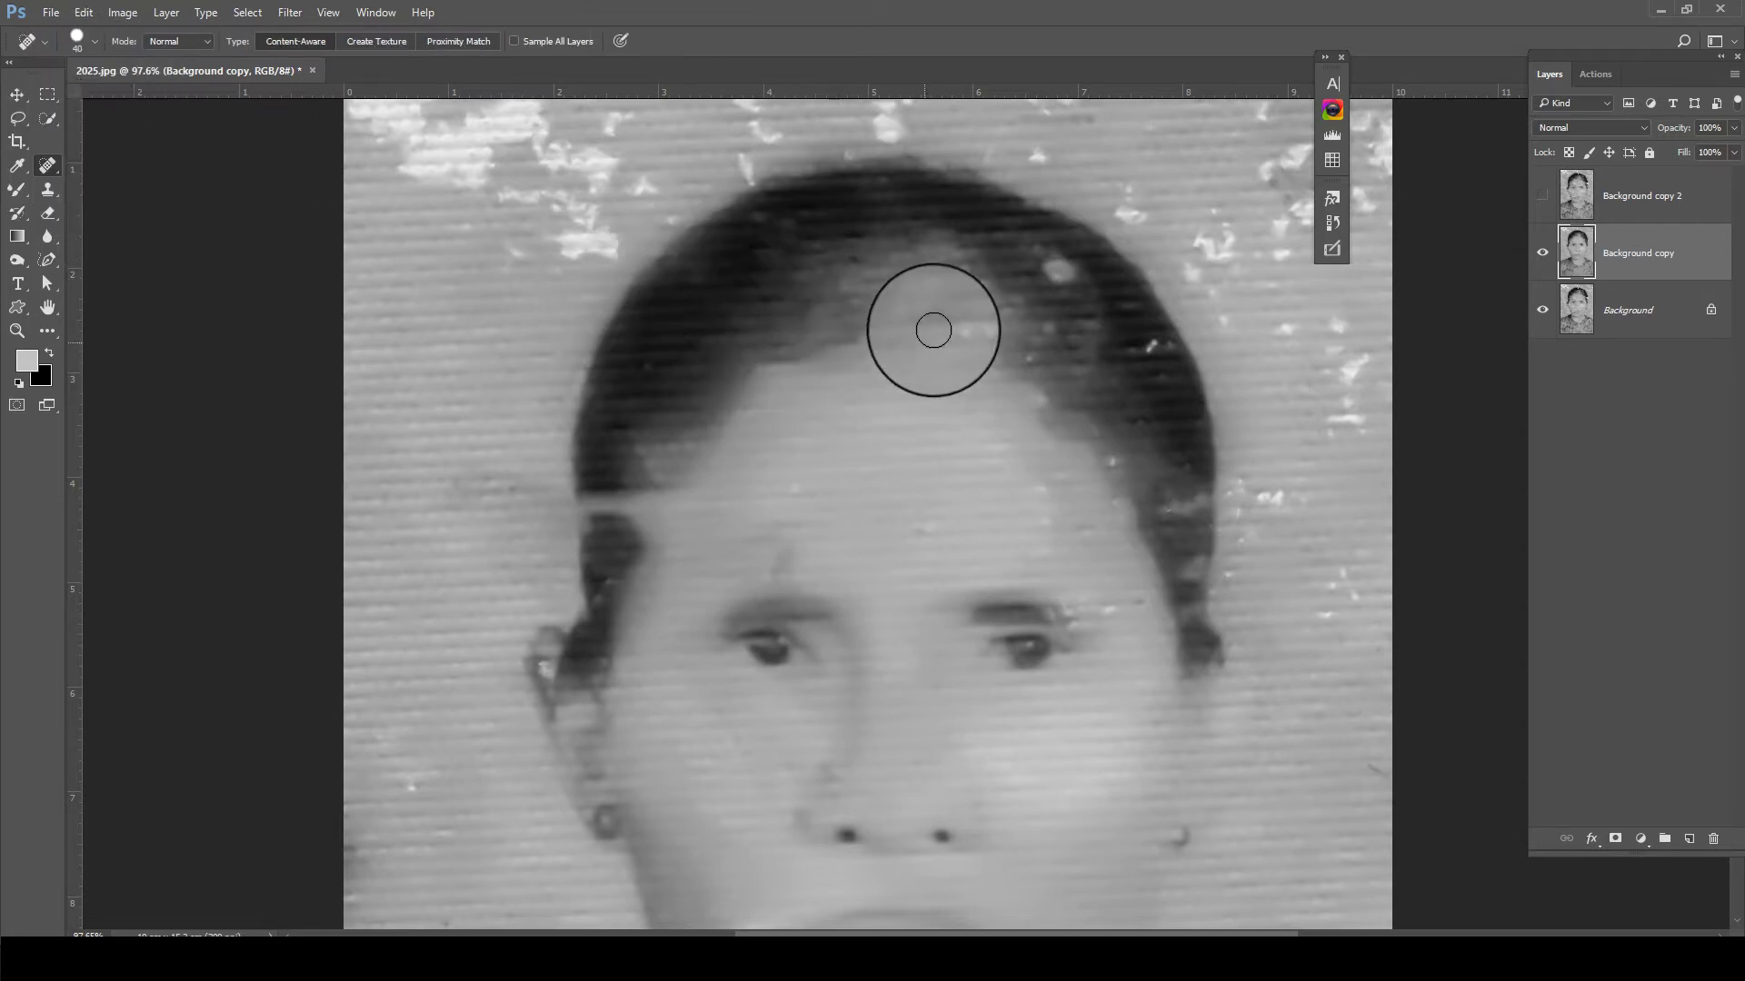
drag(1052, 273, 1070, 270)
mouse_move(1168, 350)
mouse_down()
mouse_move(1072, 233)
mouse_move(1075, 390)
mouse_up()
scroll(1017, 354, down, 1)
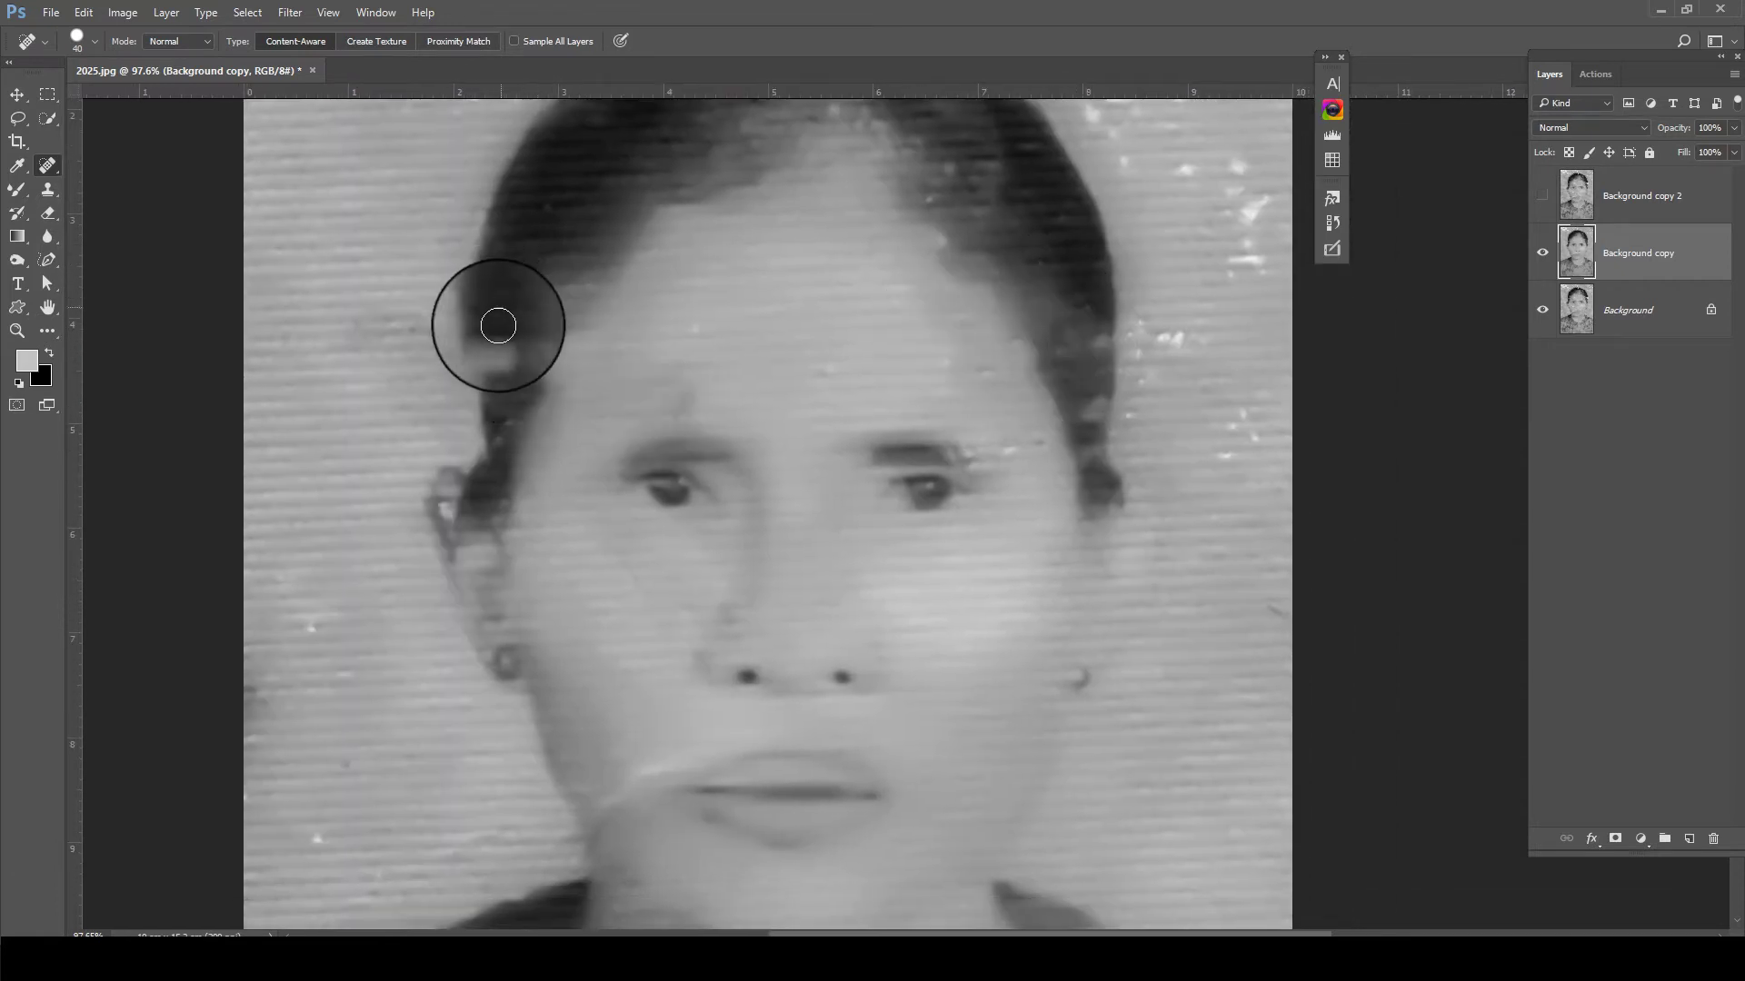
mouse_move(525, 359)
mouse_down()
mouse_move(539, 325)
mouse_move(530, 378)
mouse_up()
drag(683, 318, 697, 339)
click(817, 363)
click(1005, 437)
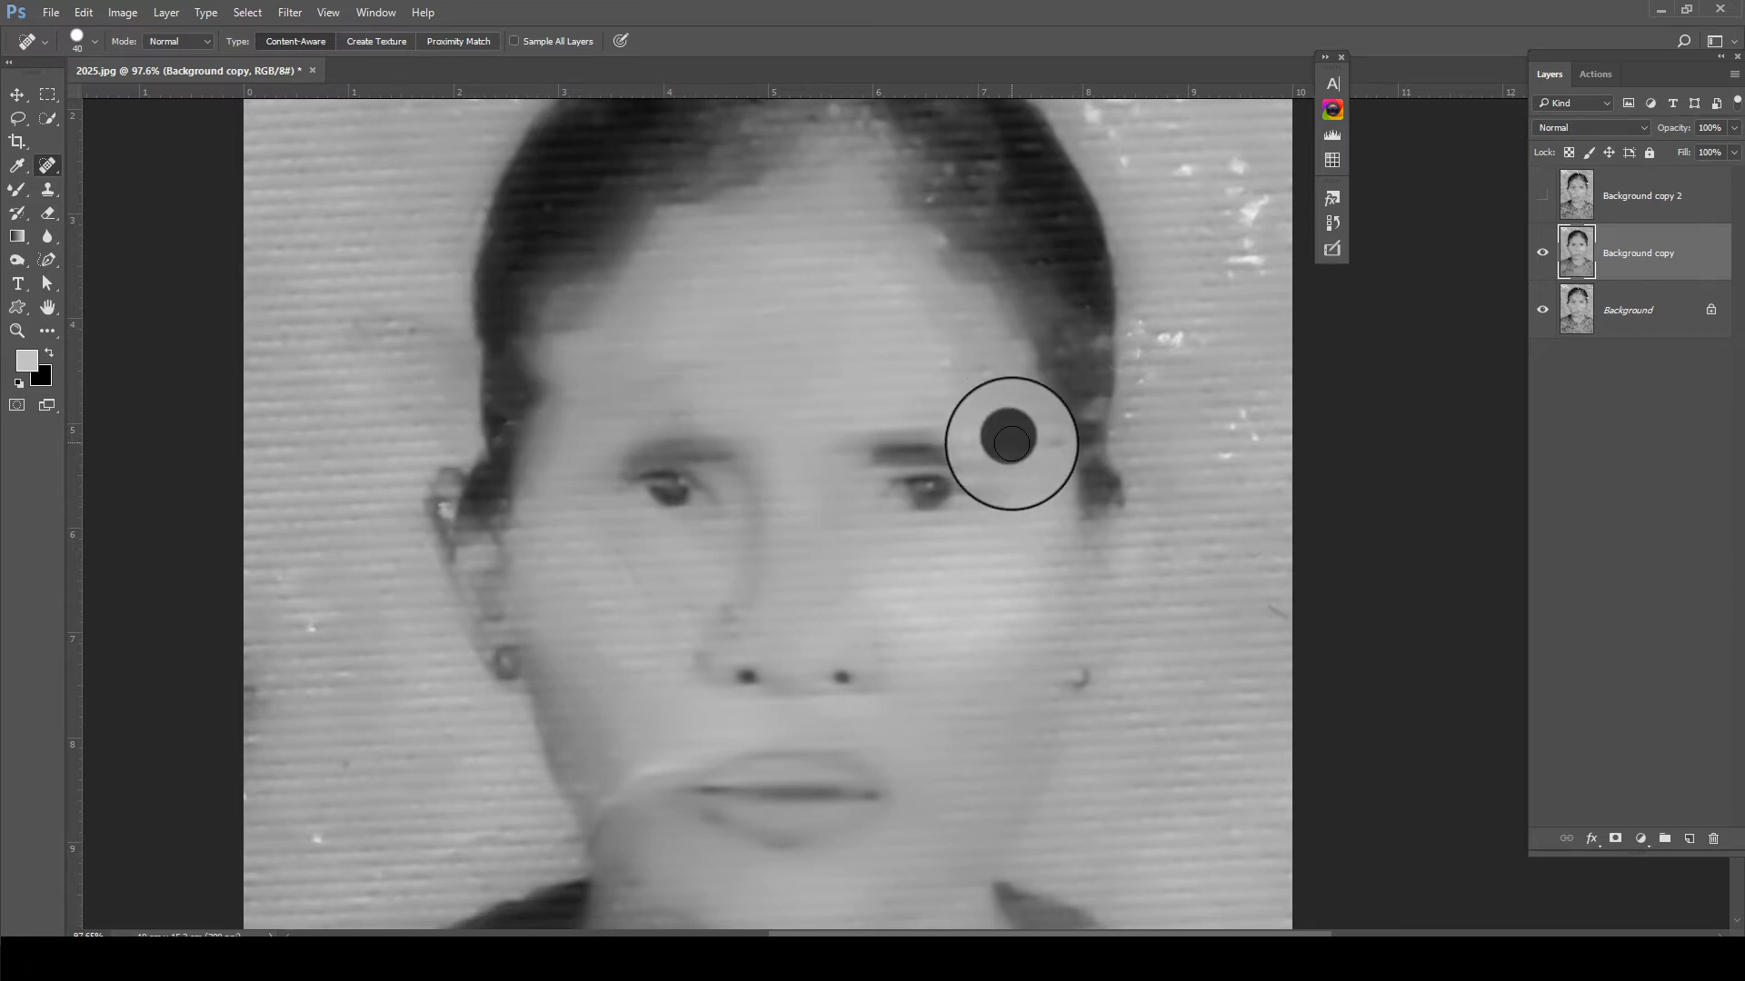
Heal the blemishes on the cheek beside the mouth
scroll(908, 222, down, 3)
scroll(727, 363, right, 2)
mouse_move(560, 514)
mouse_down()
mouse_move(522, 543)
mouse_move(536, 572)
mouse_move(500, 590)
mouse_up()
click(496, 559)
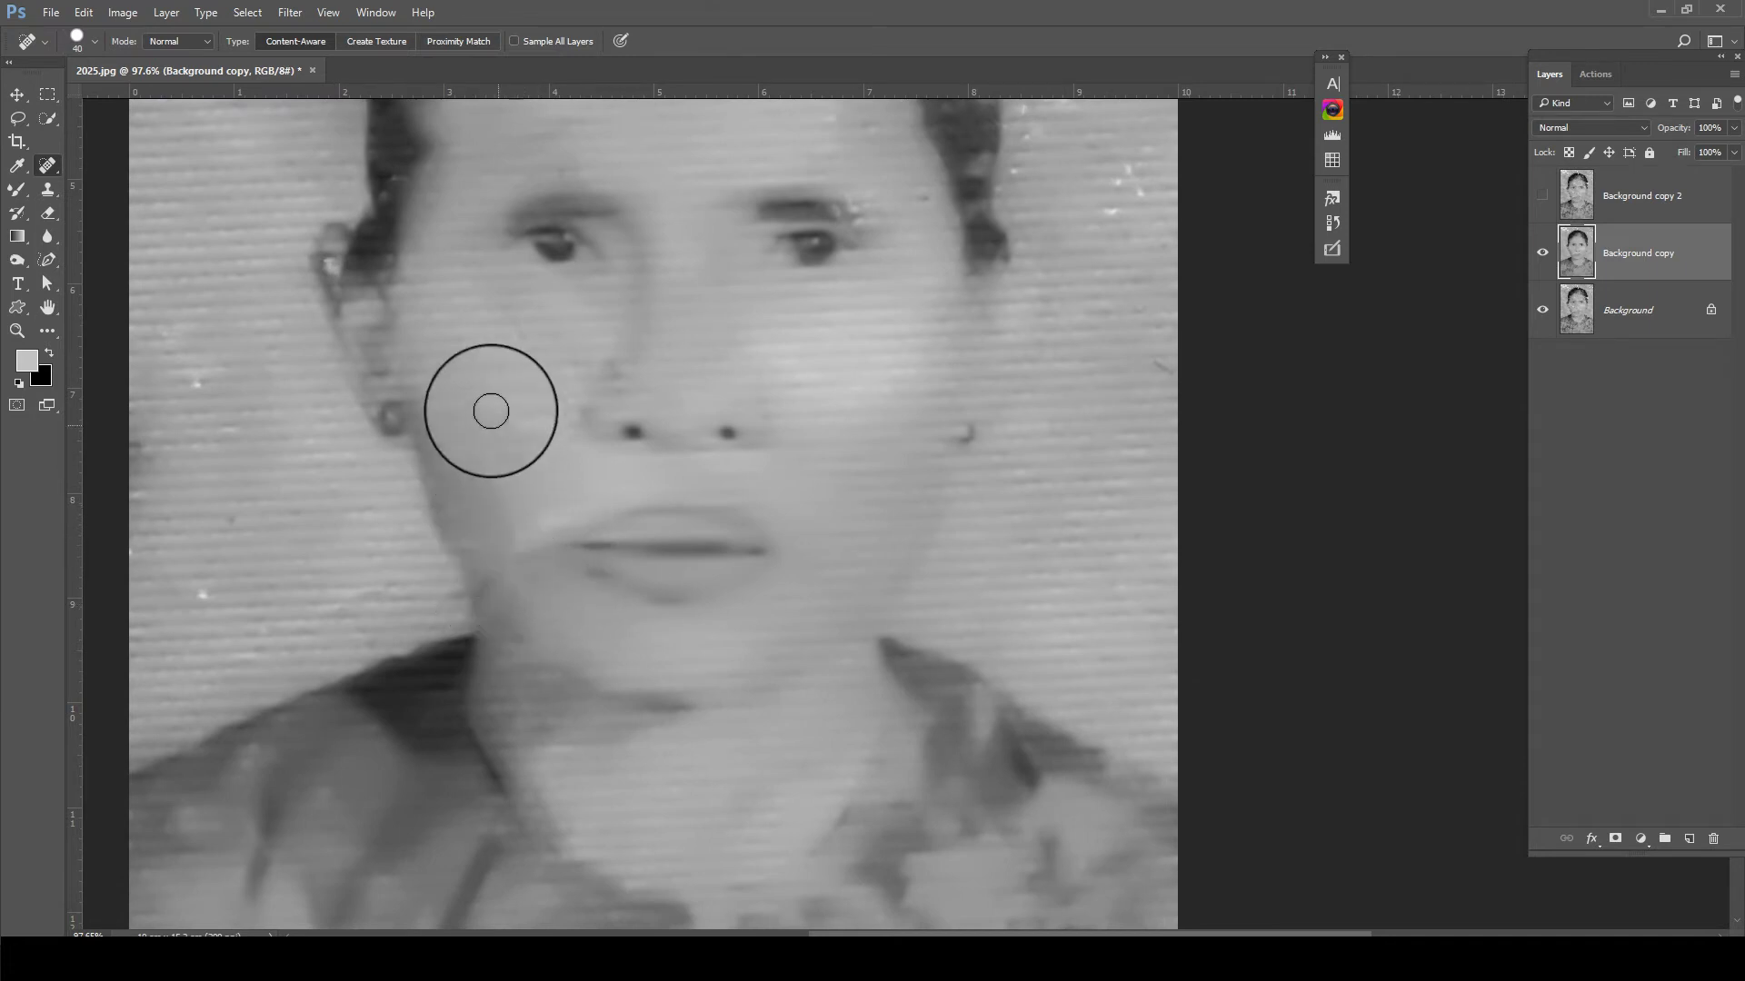
scroll(751, 448, down, 3)
scroll(733, 455, down, 2)
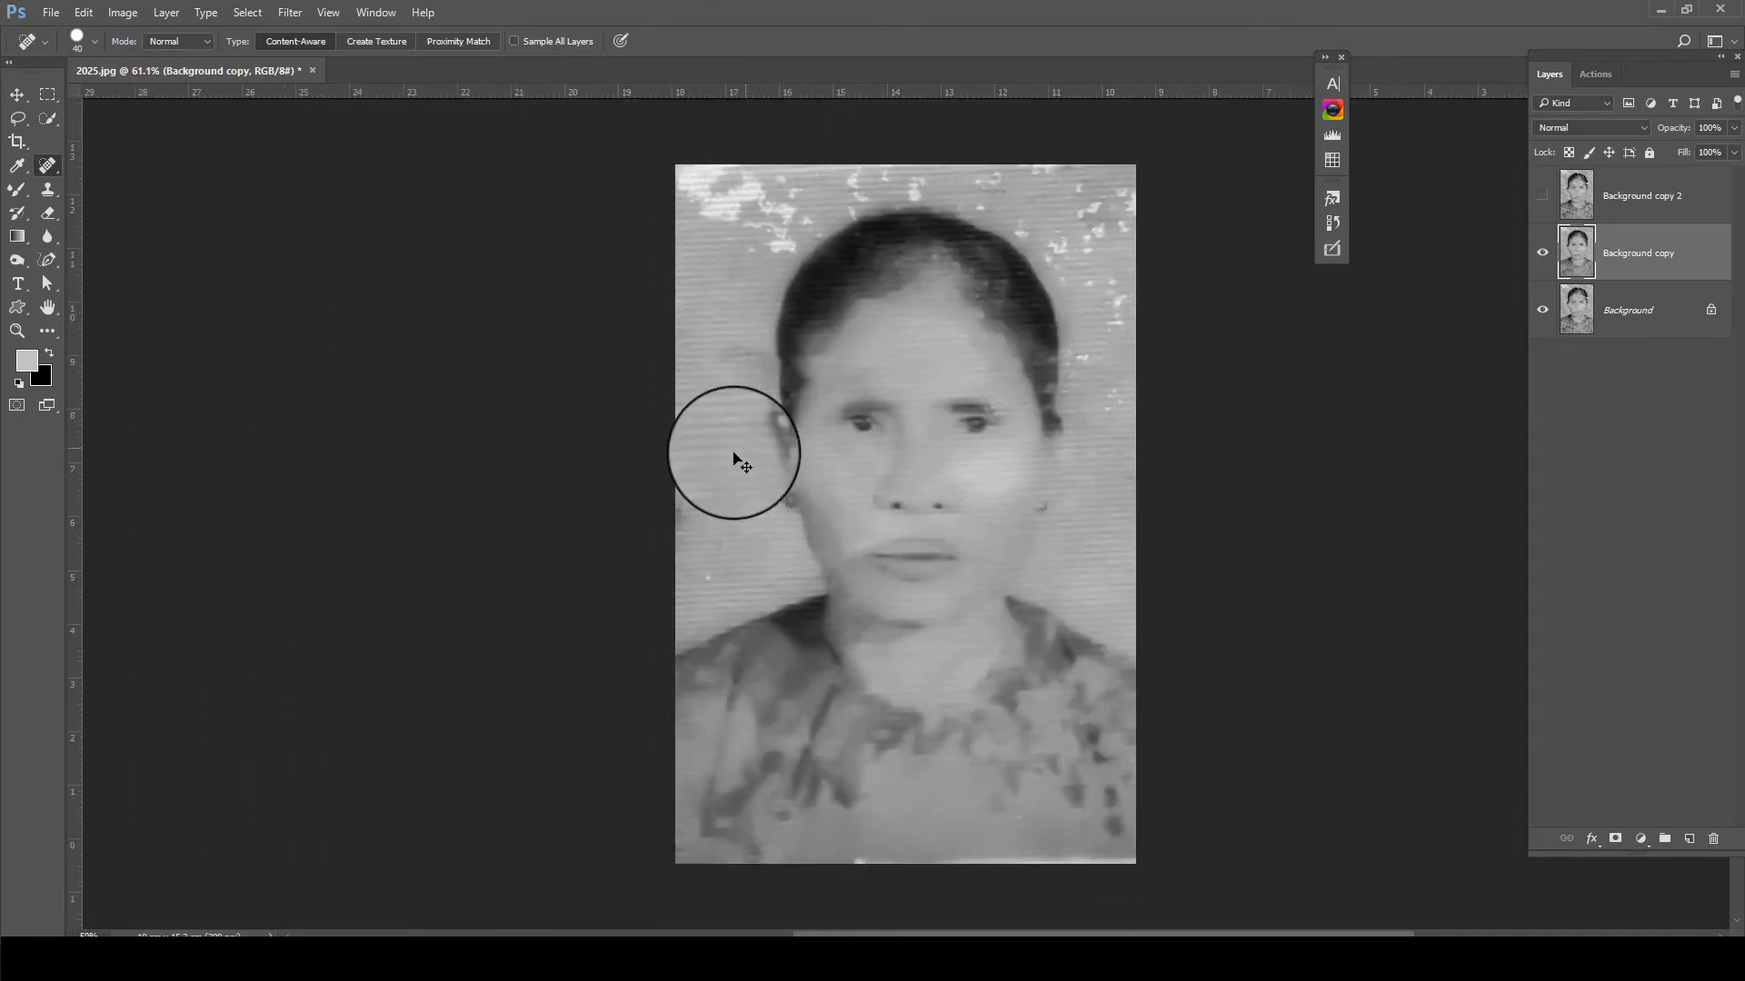
scroll(896, 417, down, 1)
scroll(920, 484, up, 4)
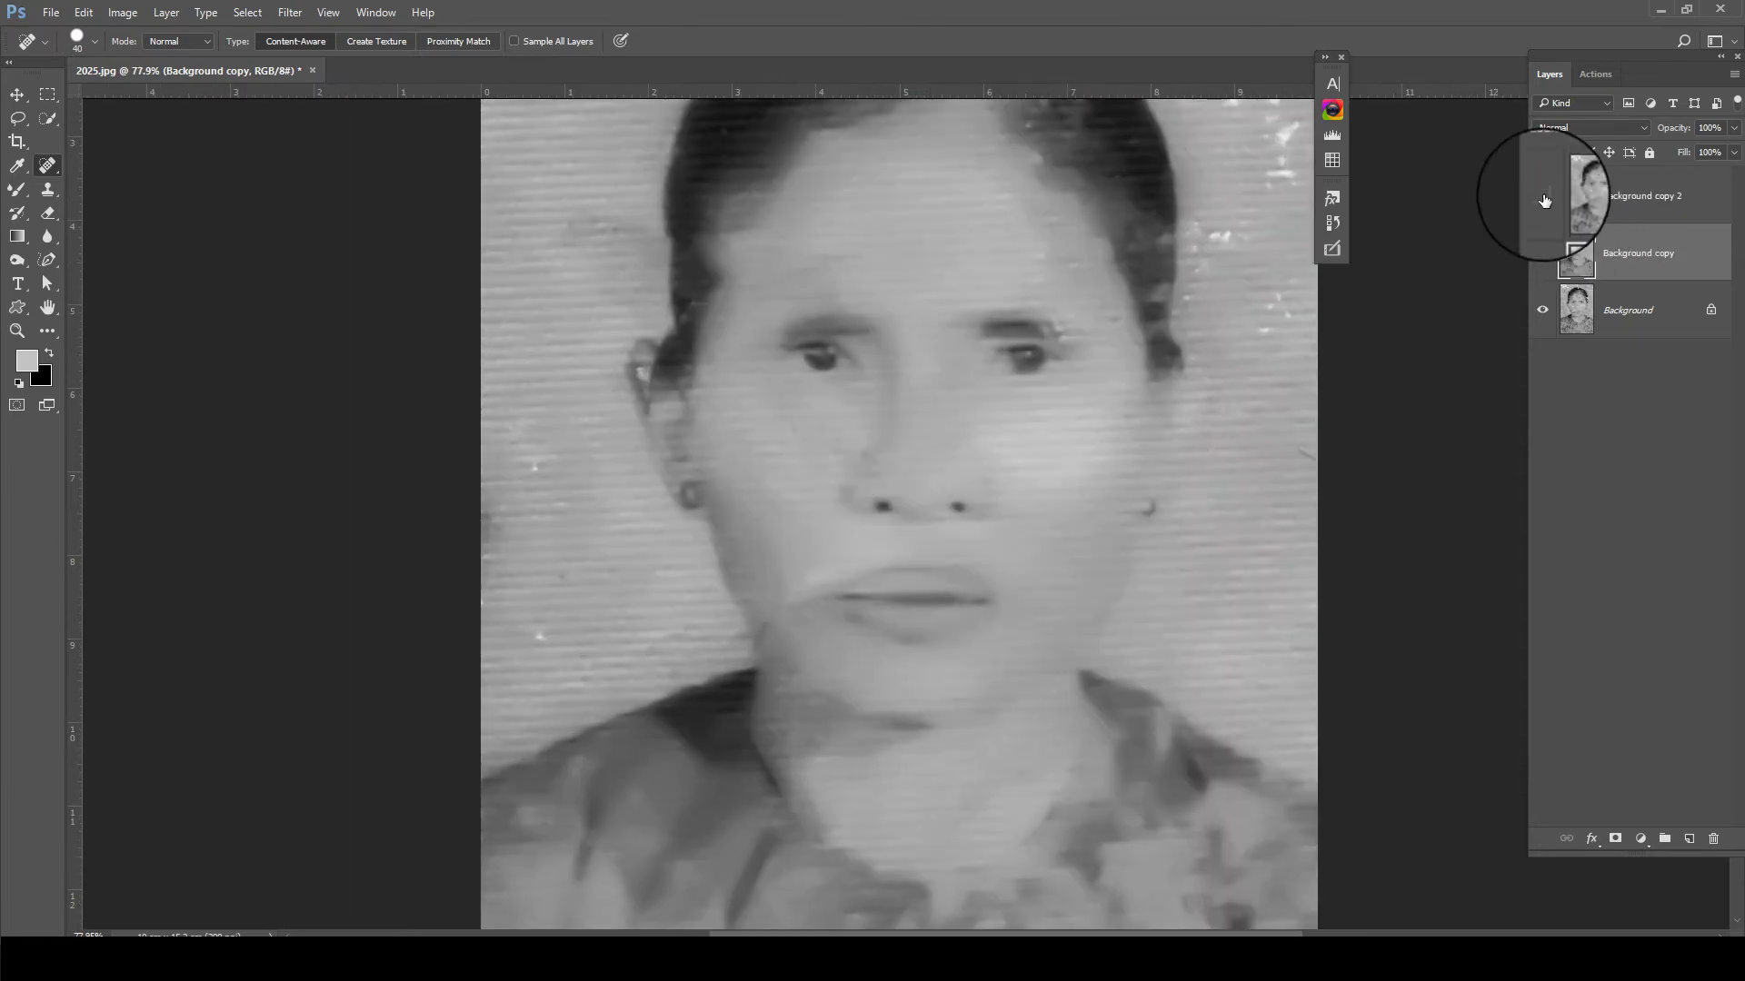
Toggle Background copy 2 to compare the textured original against the healed version
click(1542, 196)
click(1541, 196)
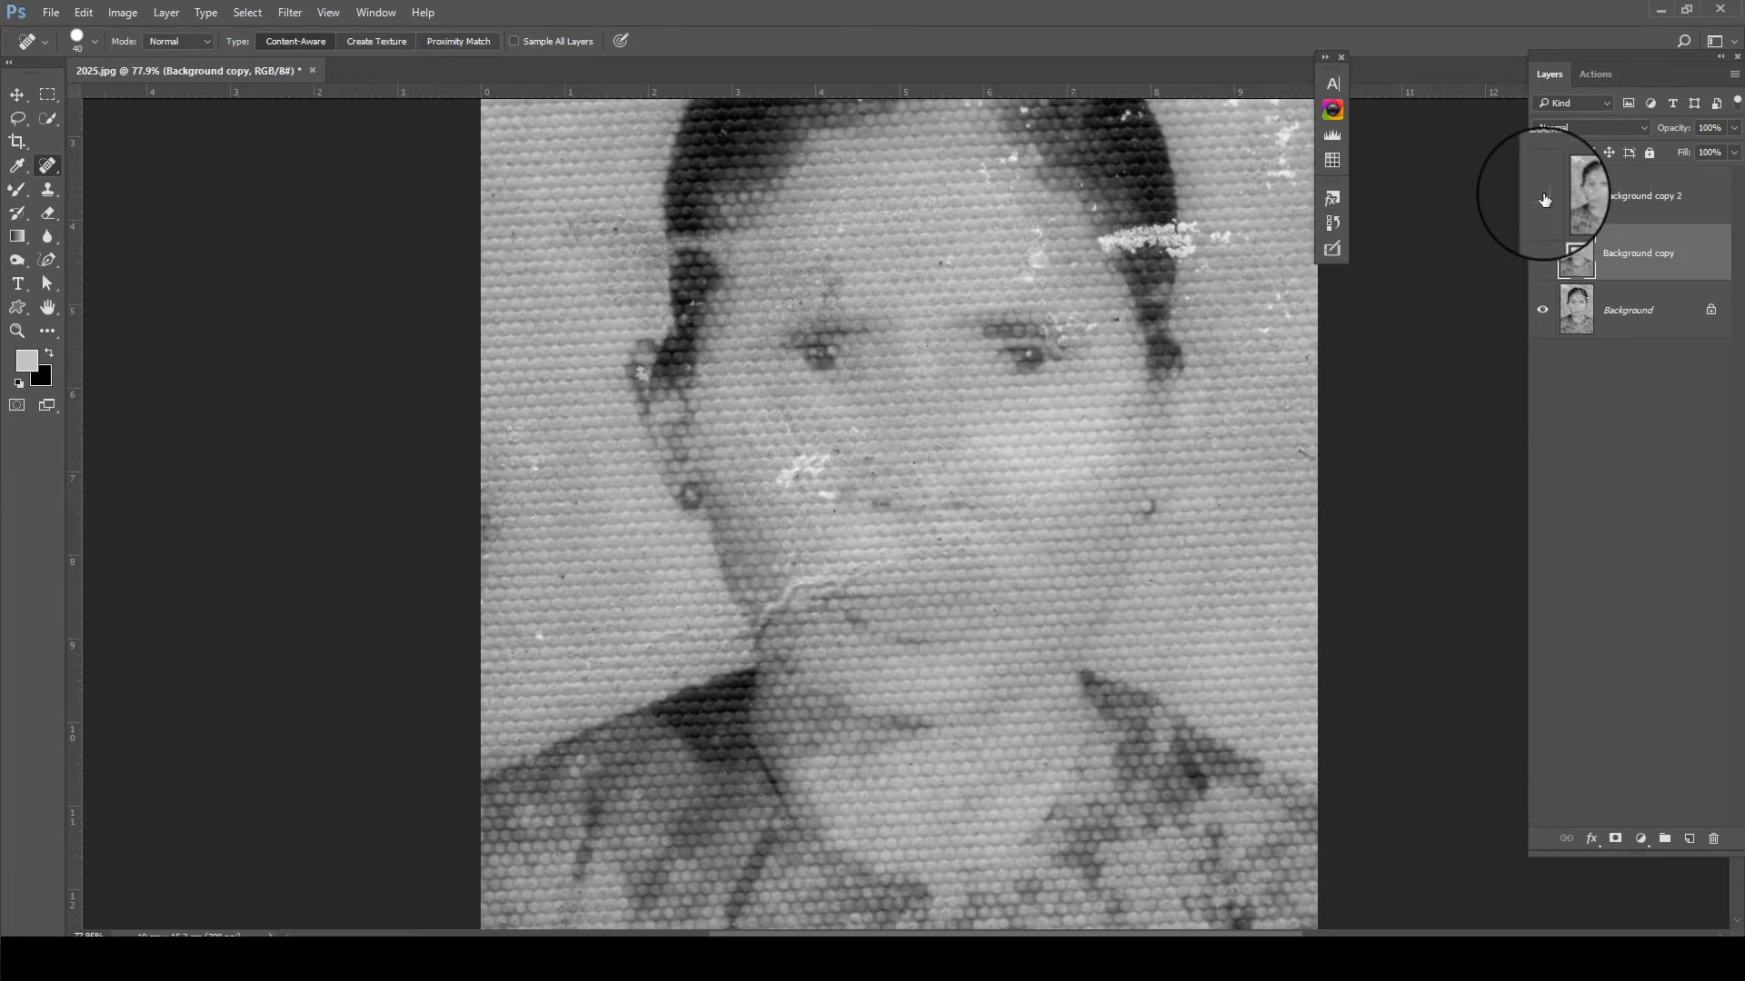
click(1542, 196)
scroll(797, 323, up, 1)
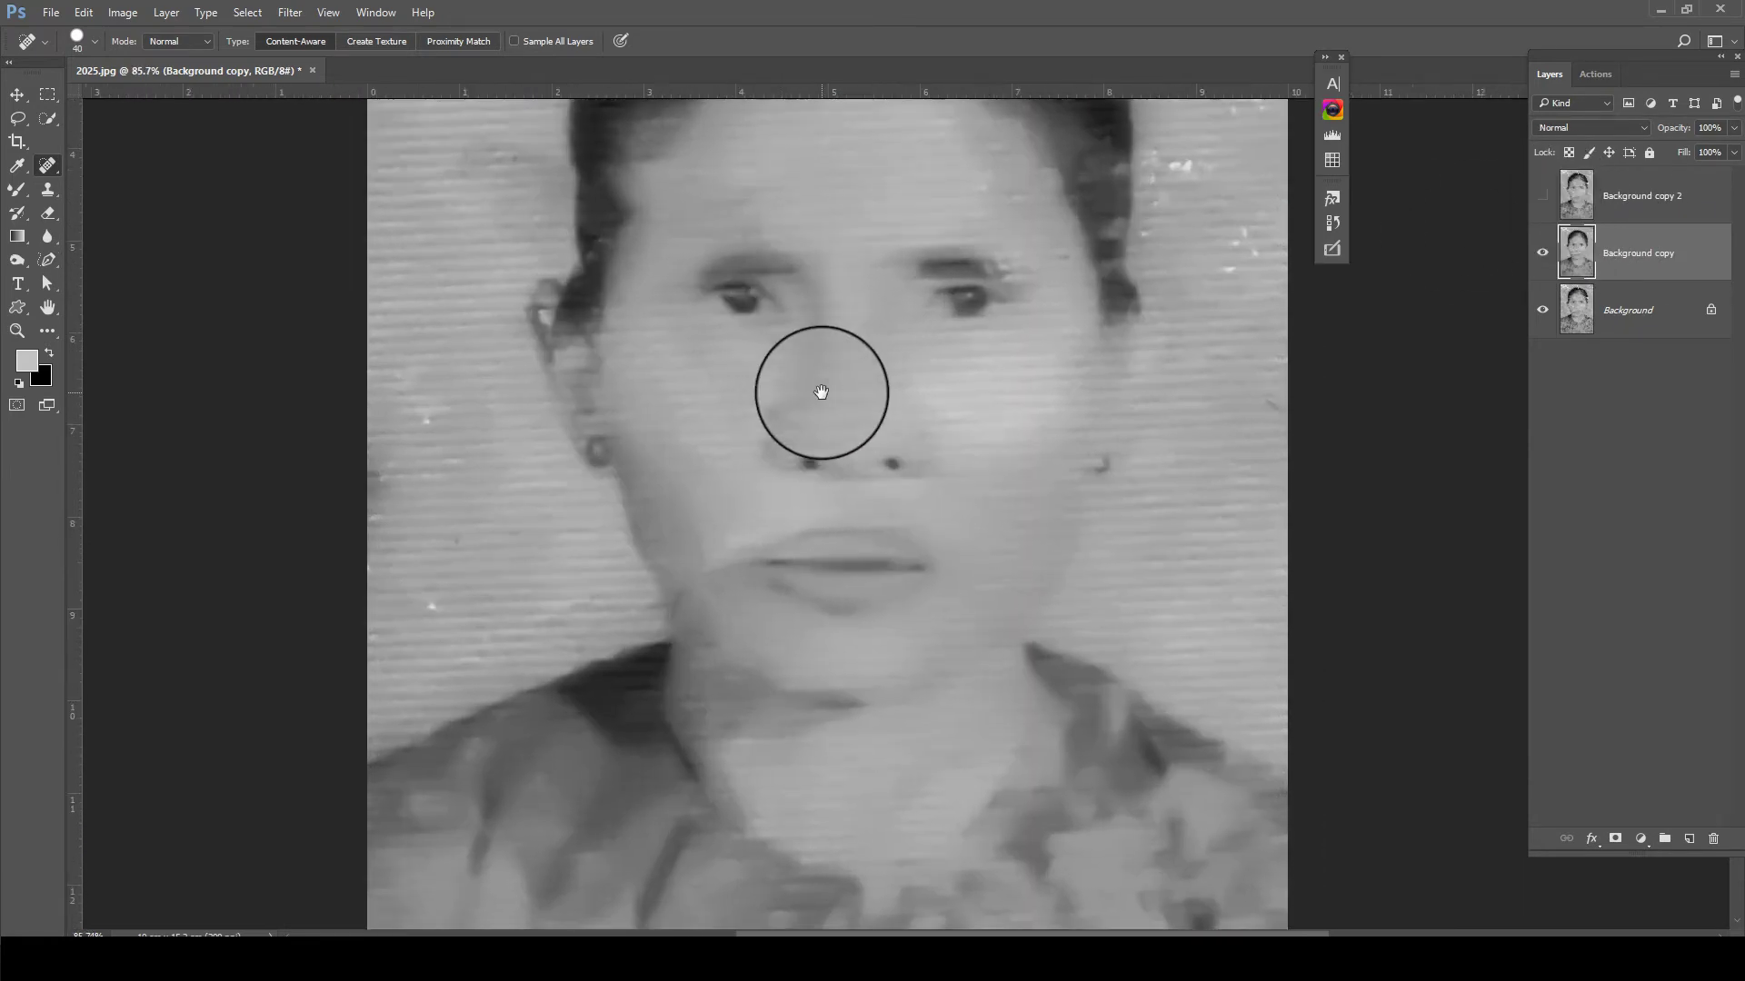
drag(821, 392, 759, 467)
scroll(732, 389, down, 1)
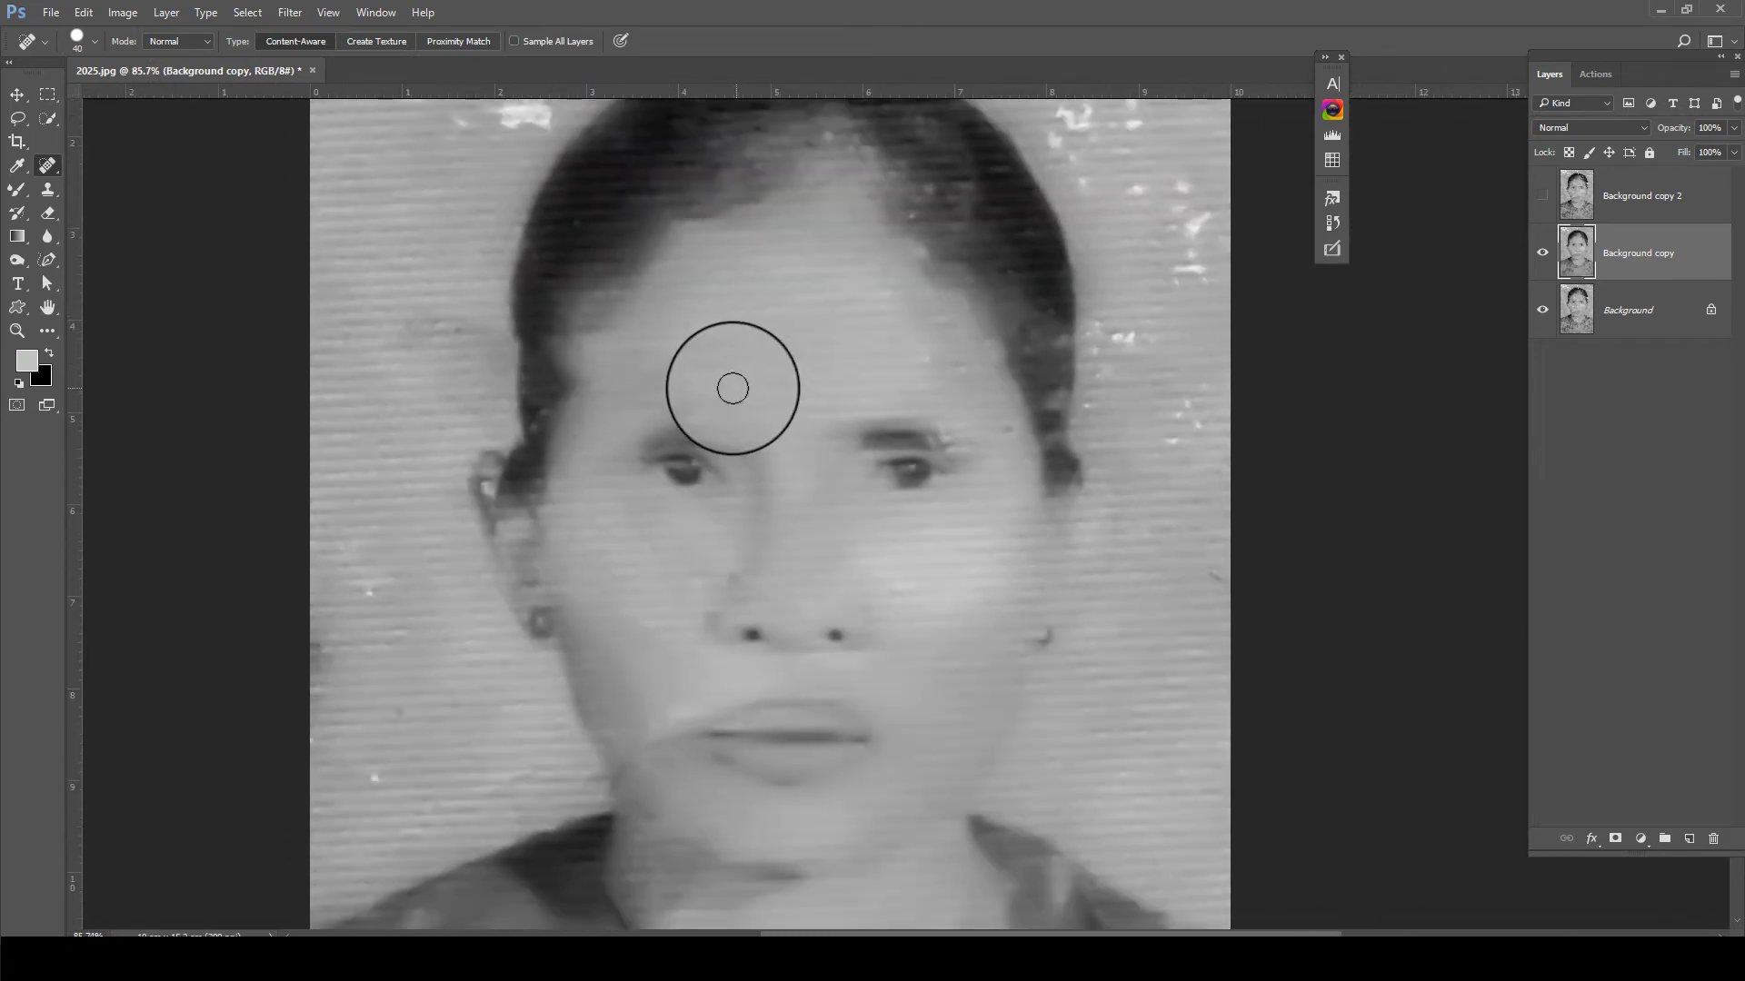
key(b)
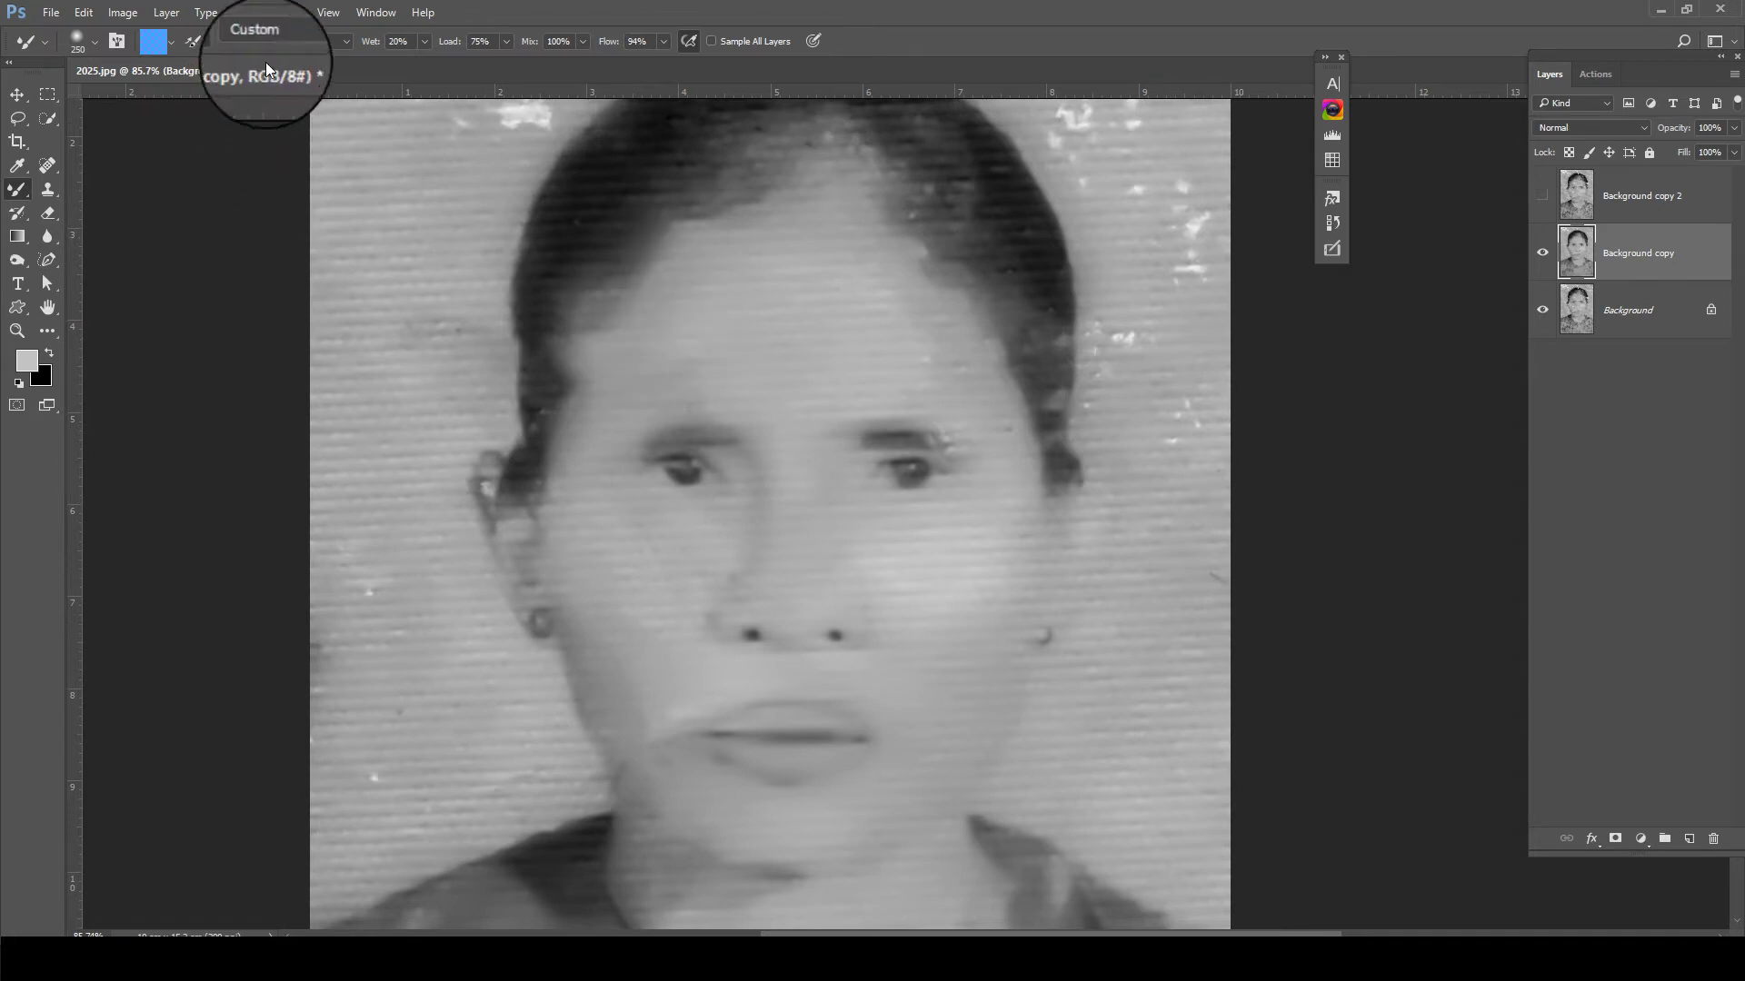
Select the Mixer Brush, shrink it two sizes, and set Wet to 18%
right_click(16, 189)
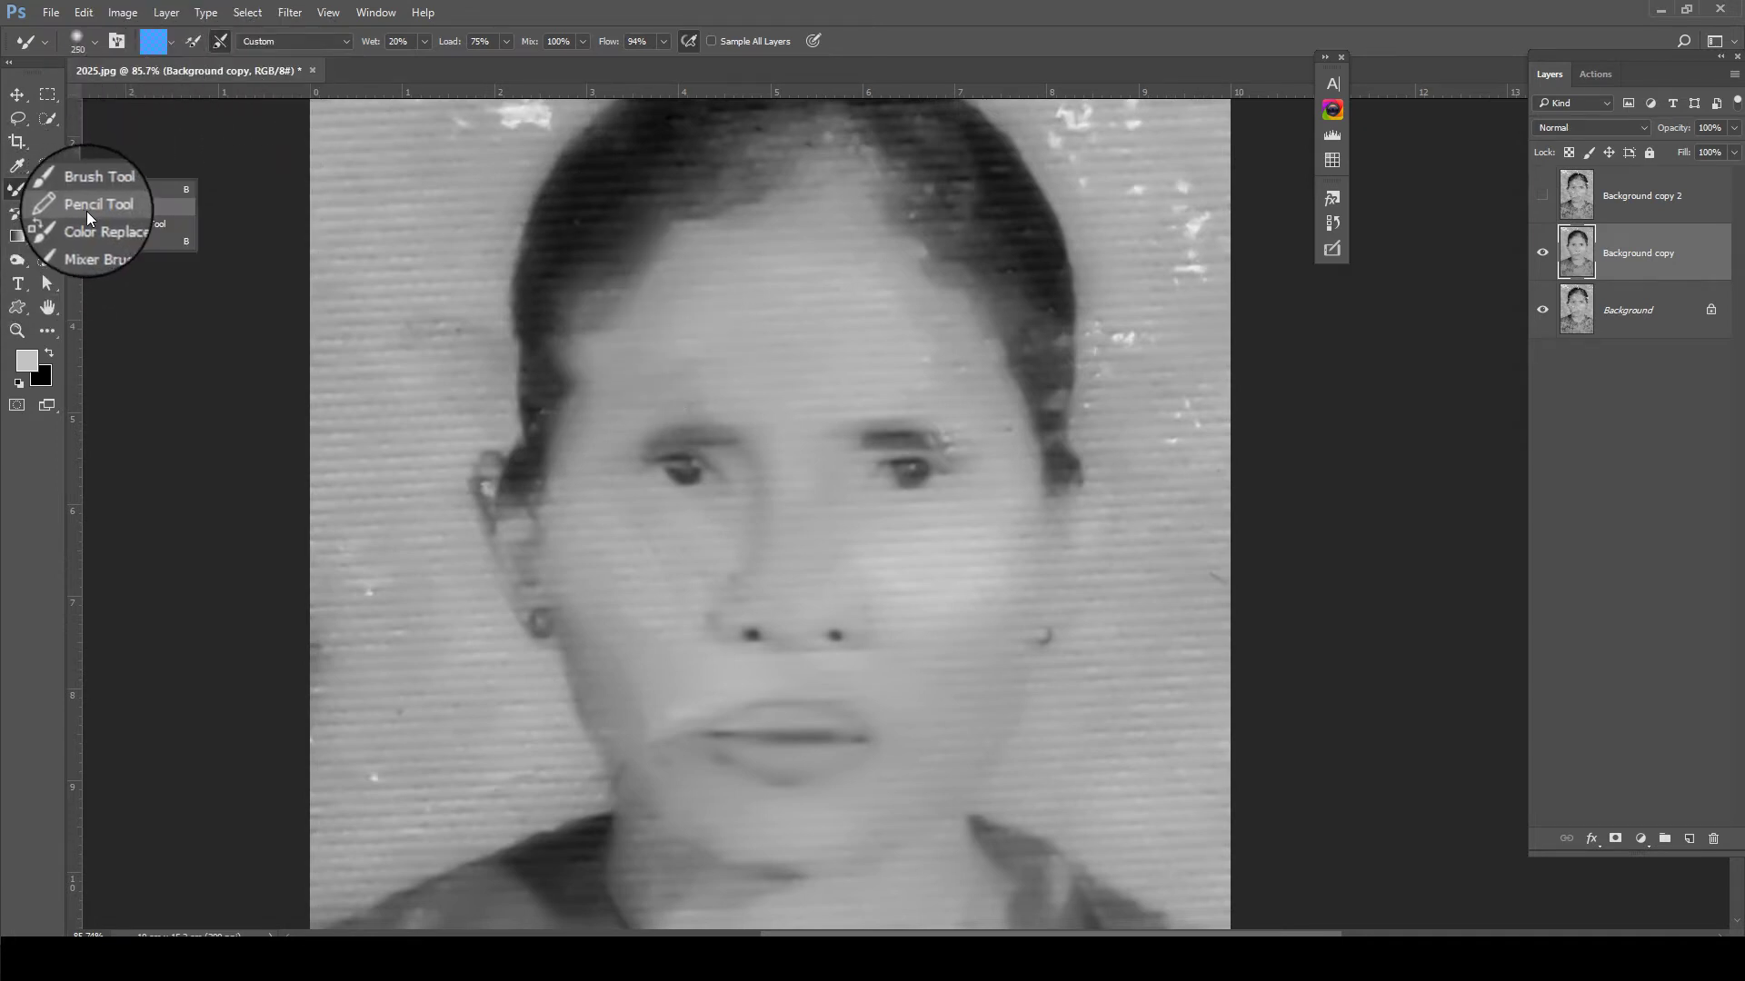
click(133, 240)
key(bracketleft)
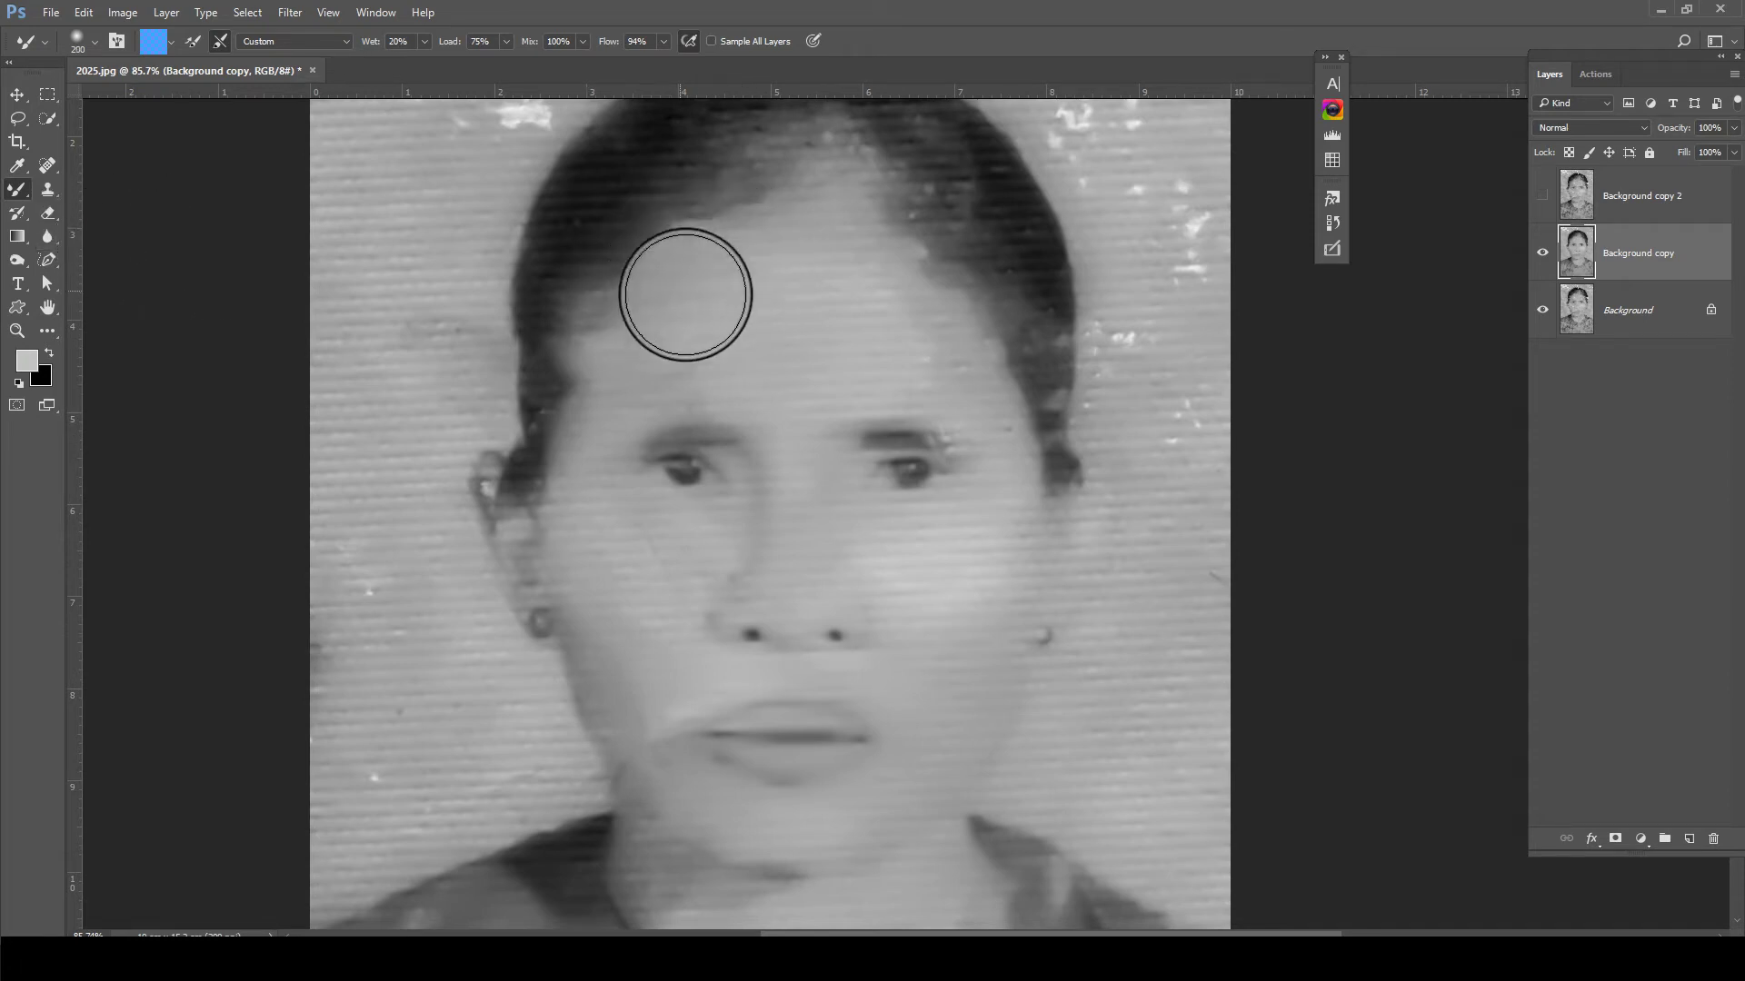
key(bracketleft)
key(bracketleft)
key(bracketleft)
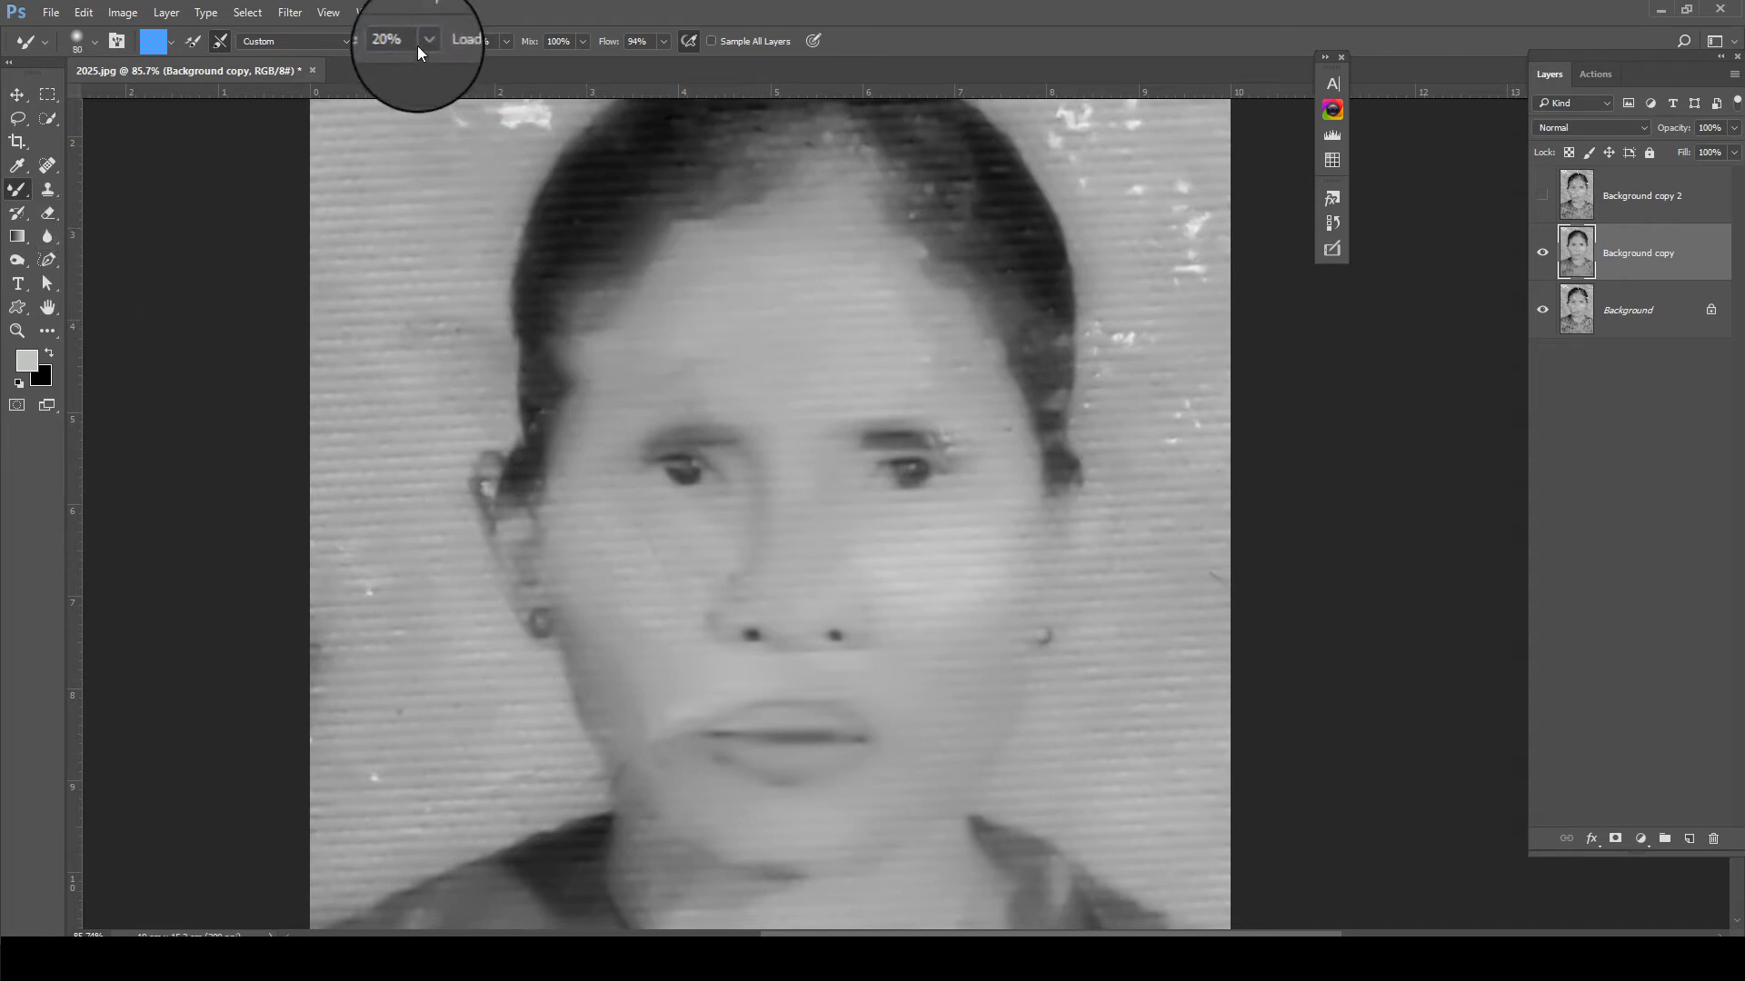
click(423, 42)
drag(424, 63, 422, 63)
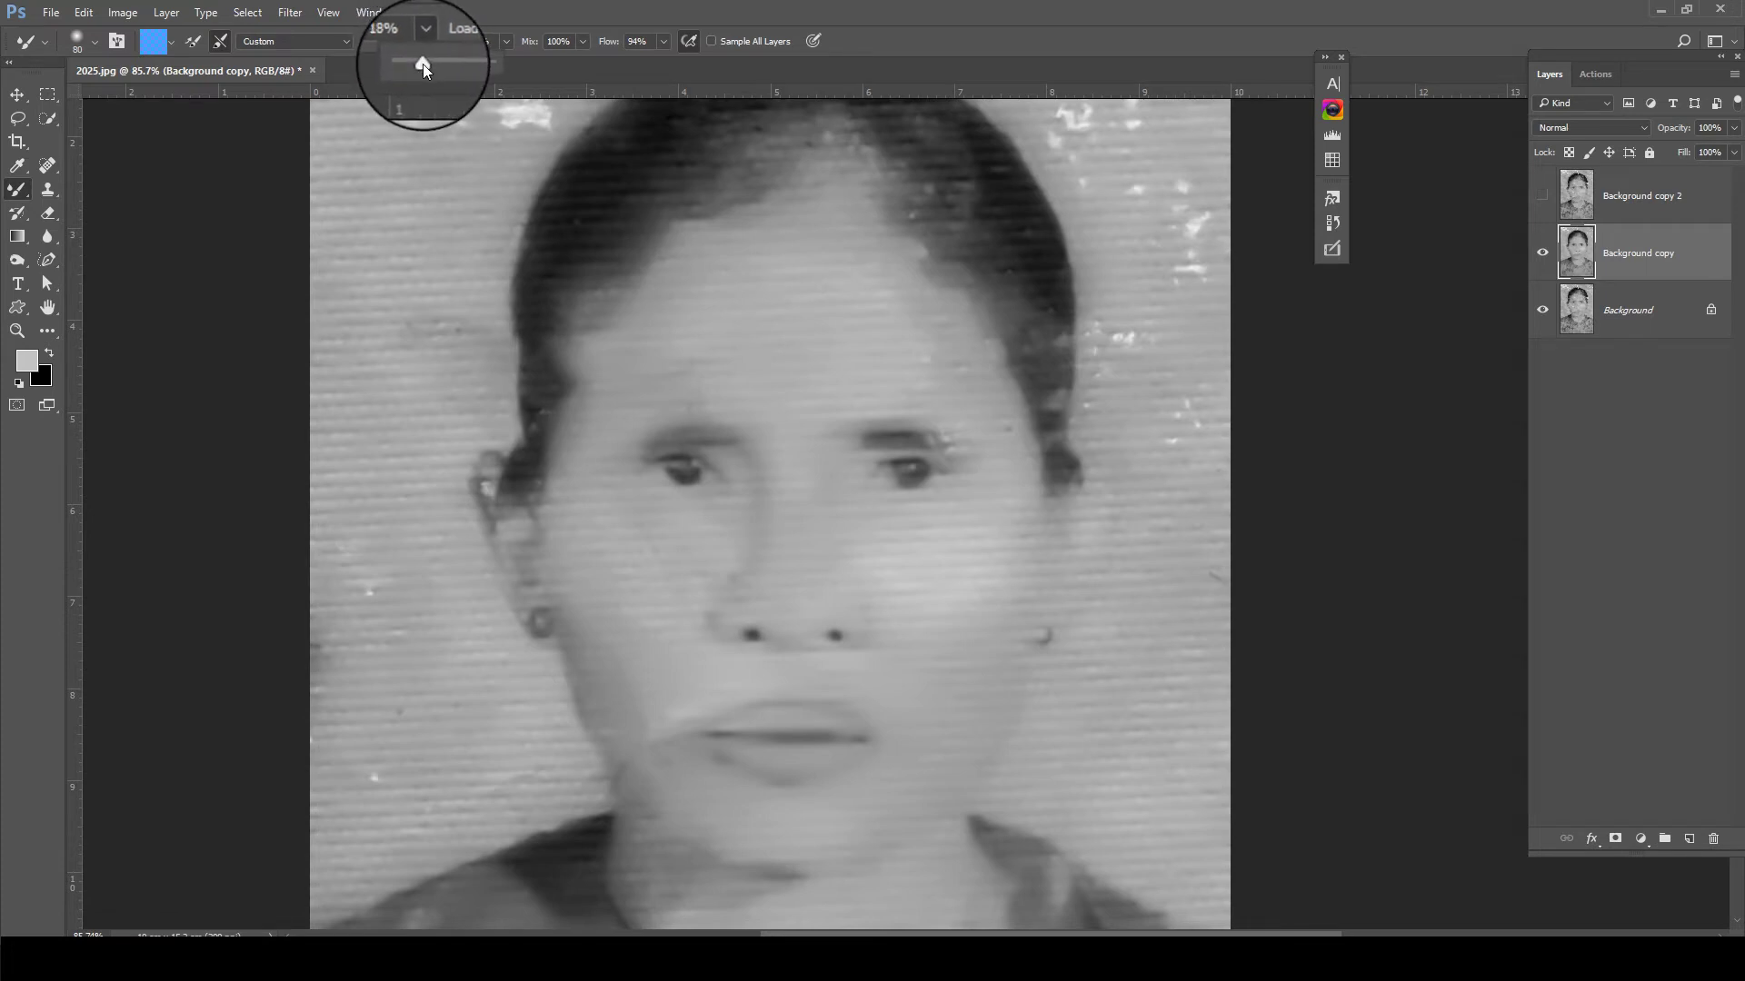
click(374, 281)
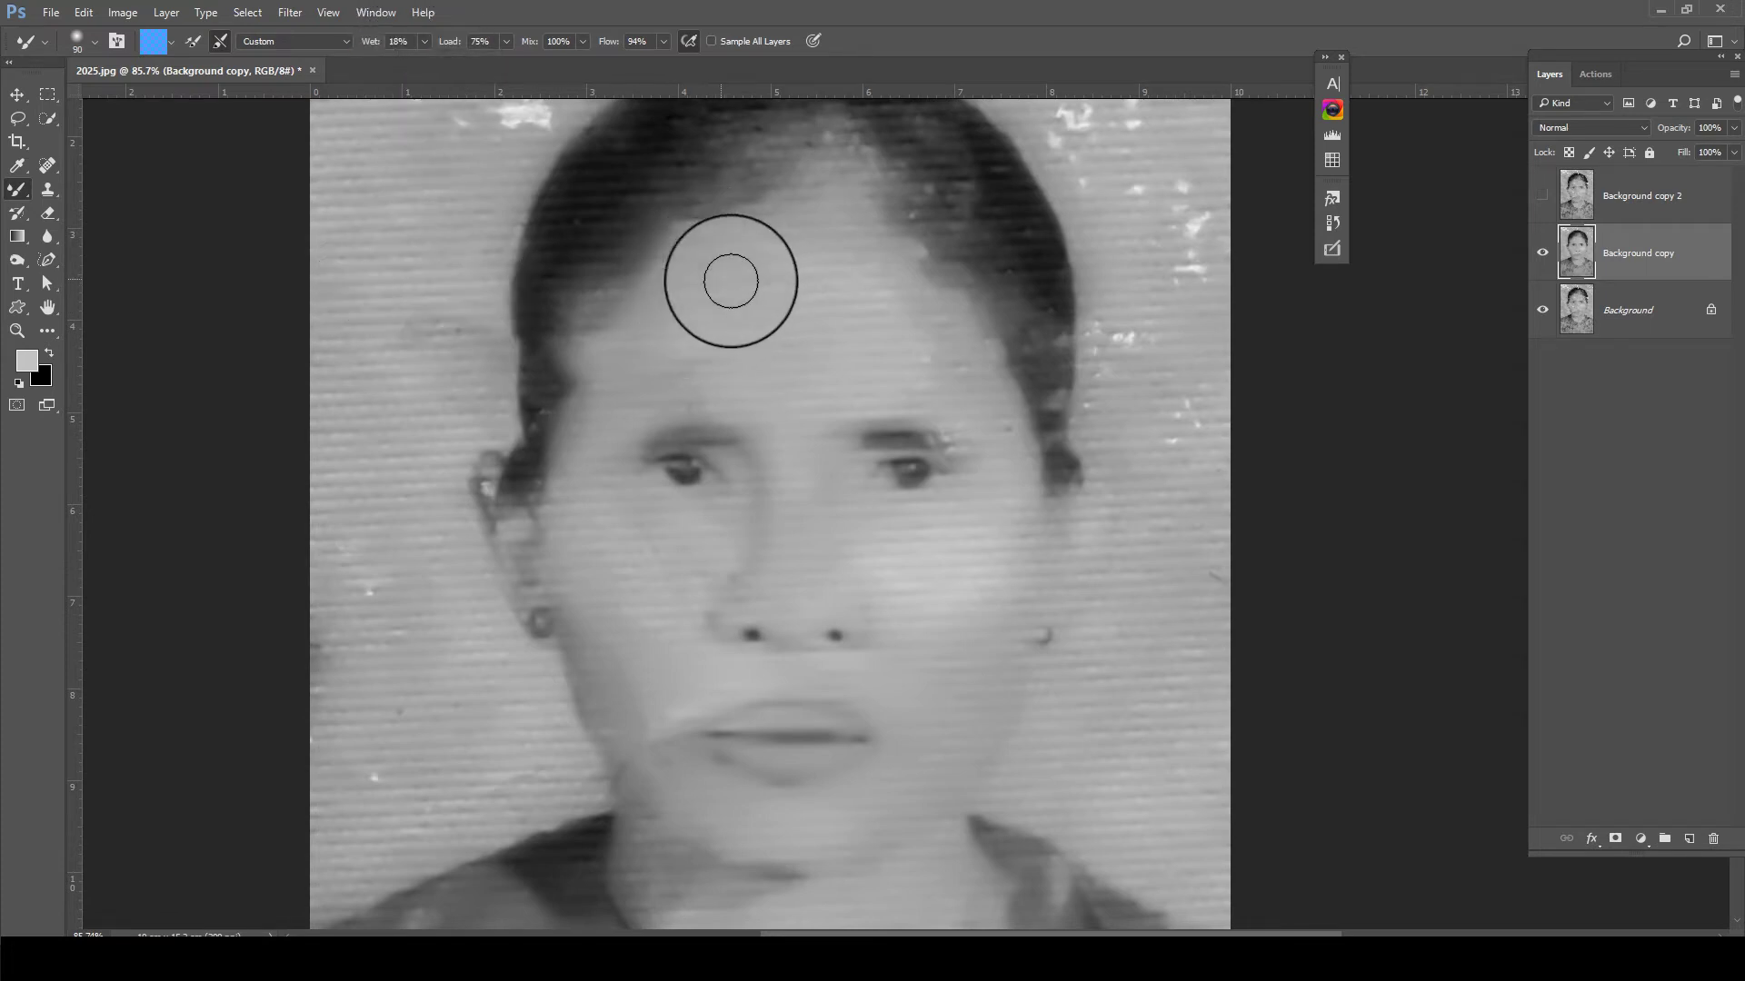
Blend the forehead, temple, nose and cheek skin, undoing strokes that smeared the eye, nostril and ear
mouse_move(716, 313)
mouse_down()
mouse_move(701, 280)
mouse_move(848, 254)
mouse_move(777, 201)
mouse_move(820, 330)
mouse_up()
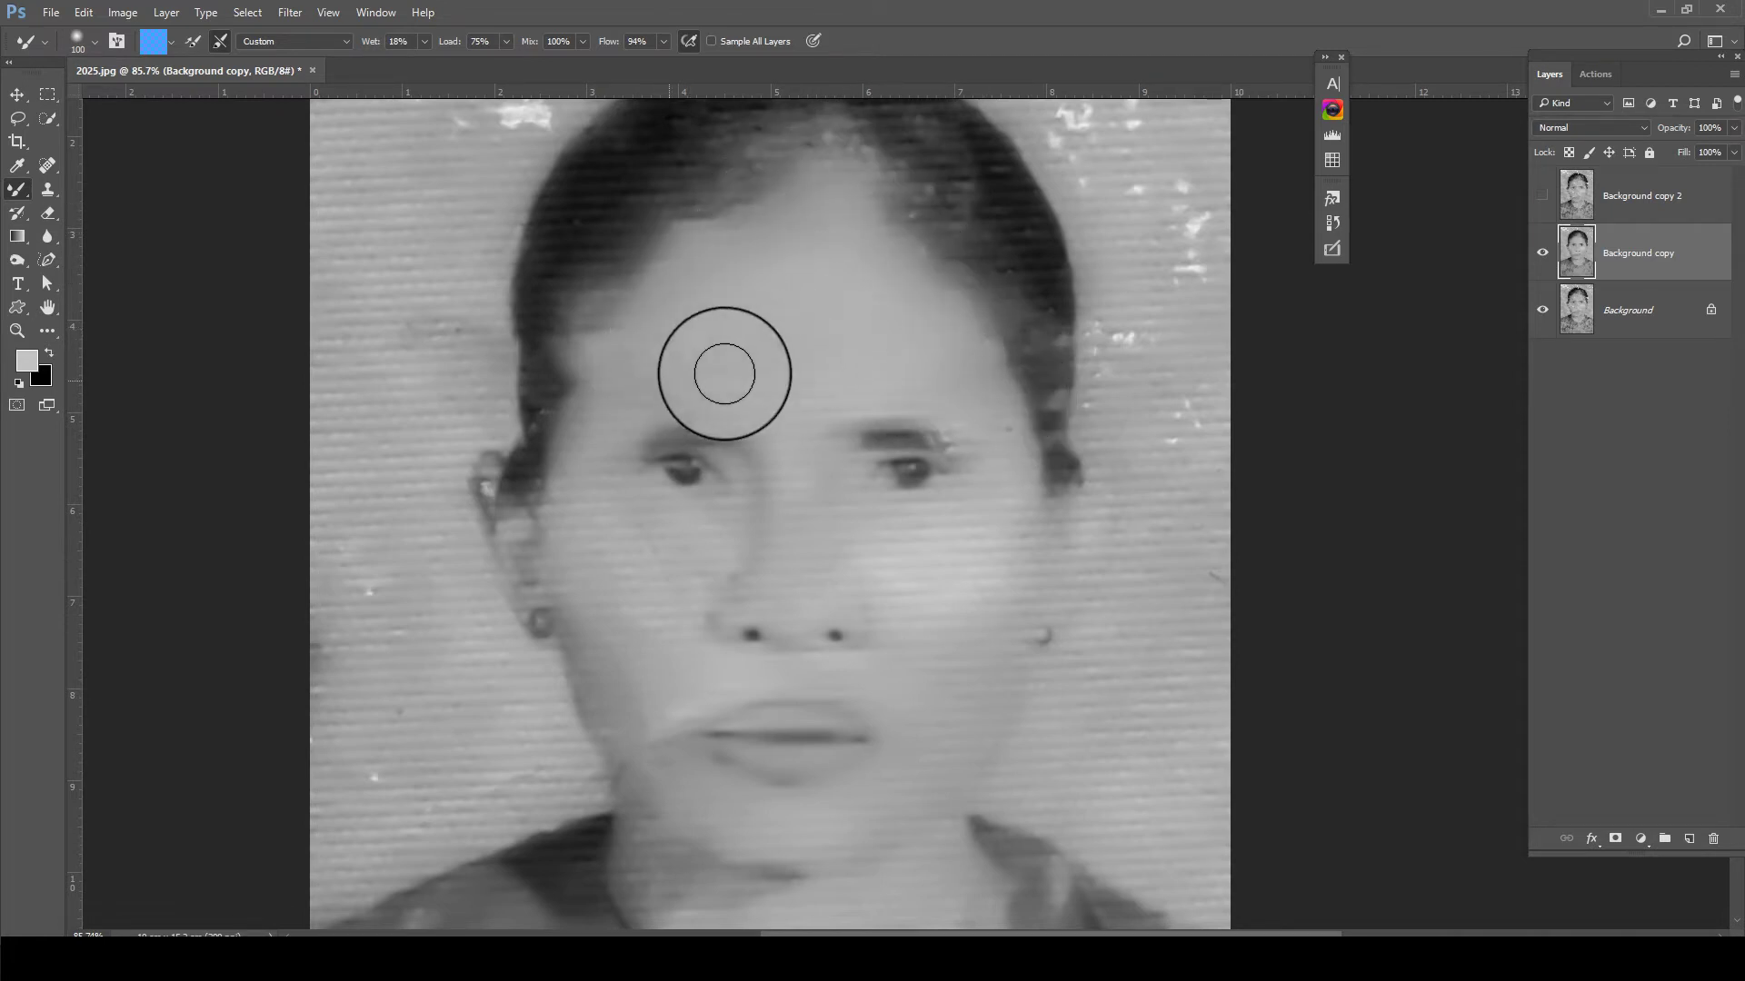
key(bracketleft)
mouse_move(973, 397)
mouse_down()
mouse_move(1001, 378)
mouse_move(994, 440)
mouse_move(951, 422)
mouse_up()
key(ctrl+z)
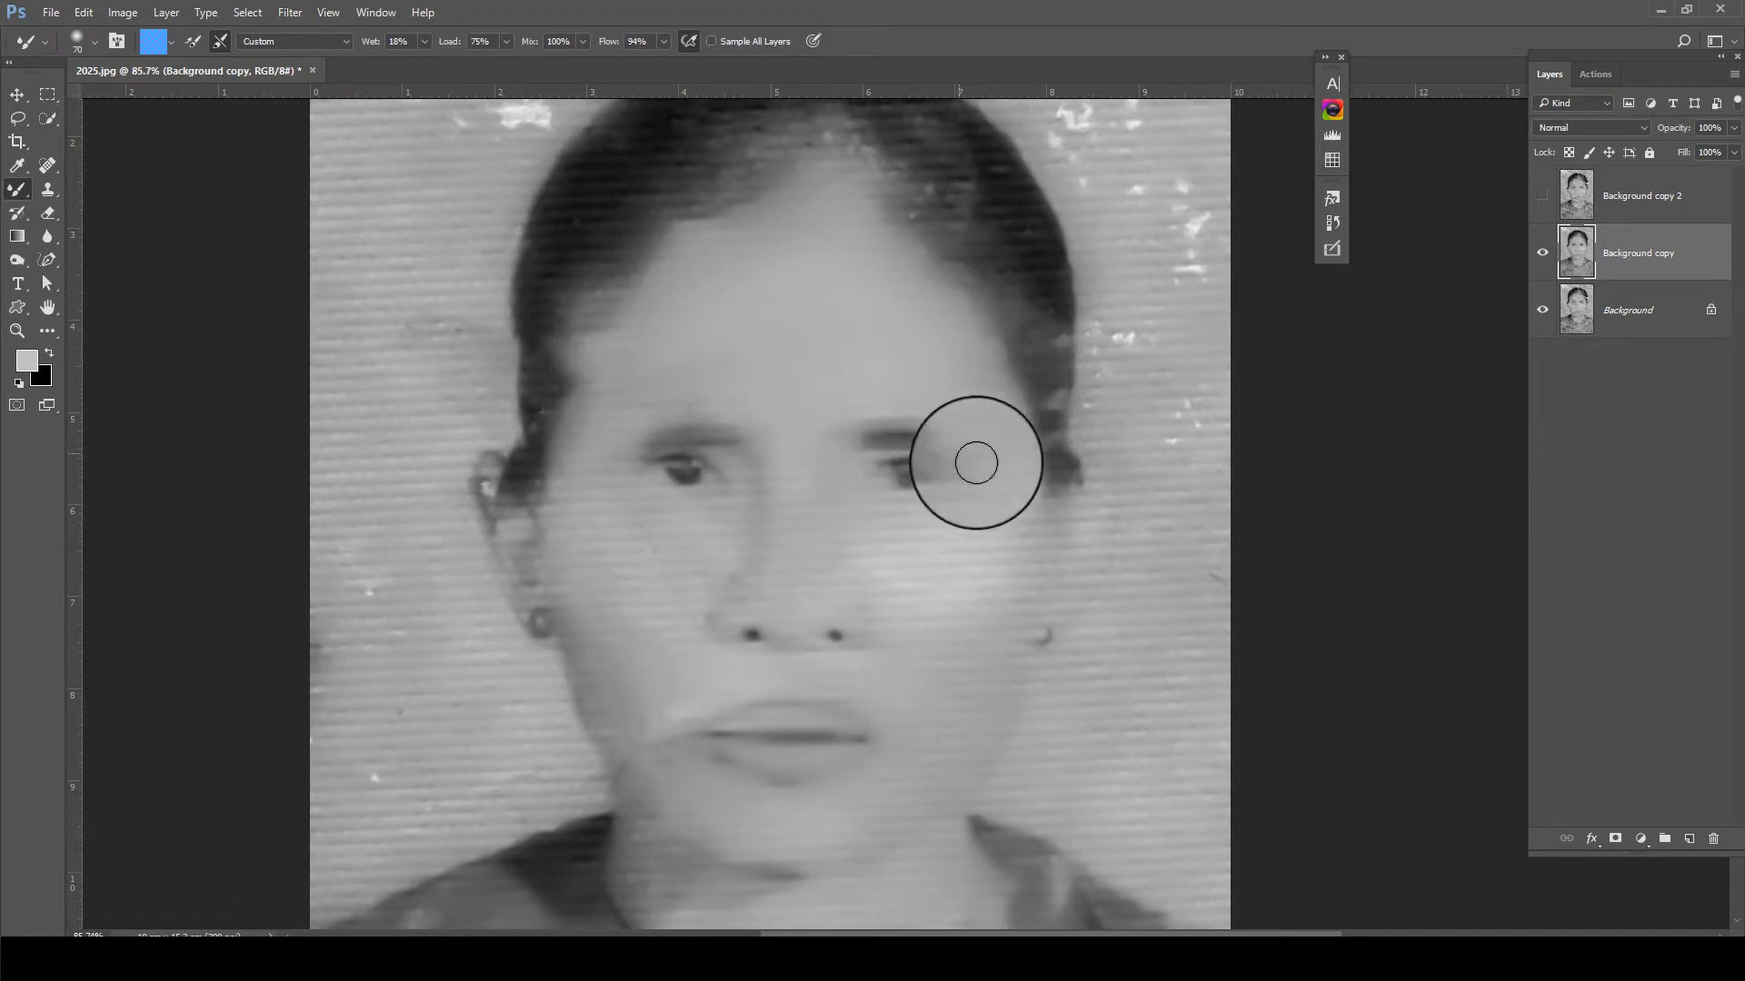
key(bracketleft)
key(bracketleft)
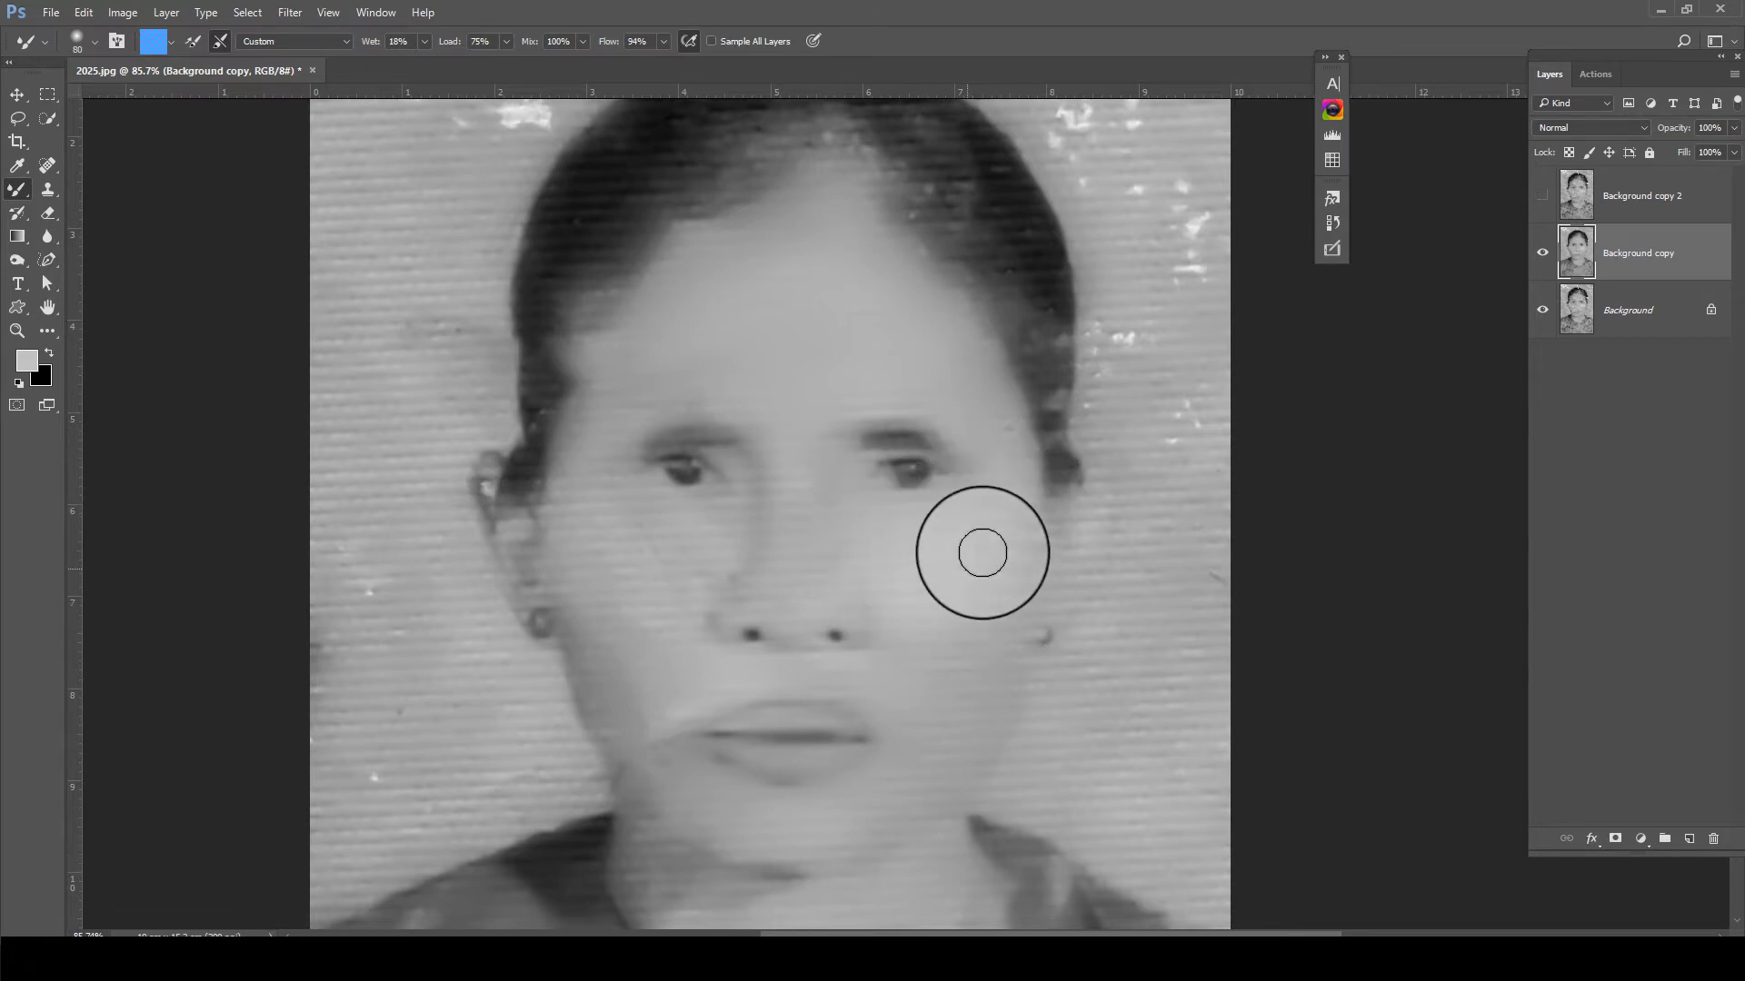
drag(820, 478, 841, 590)
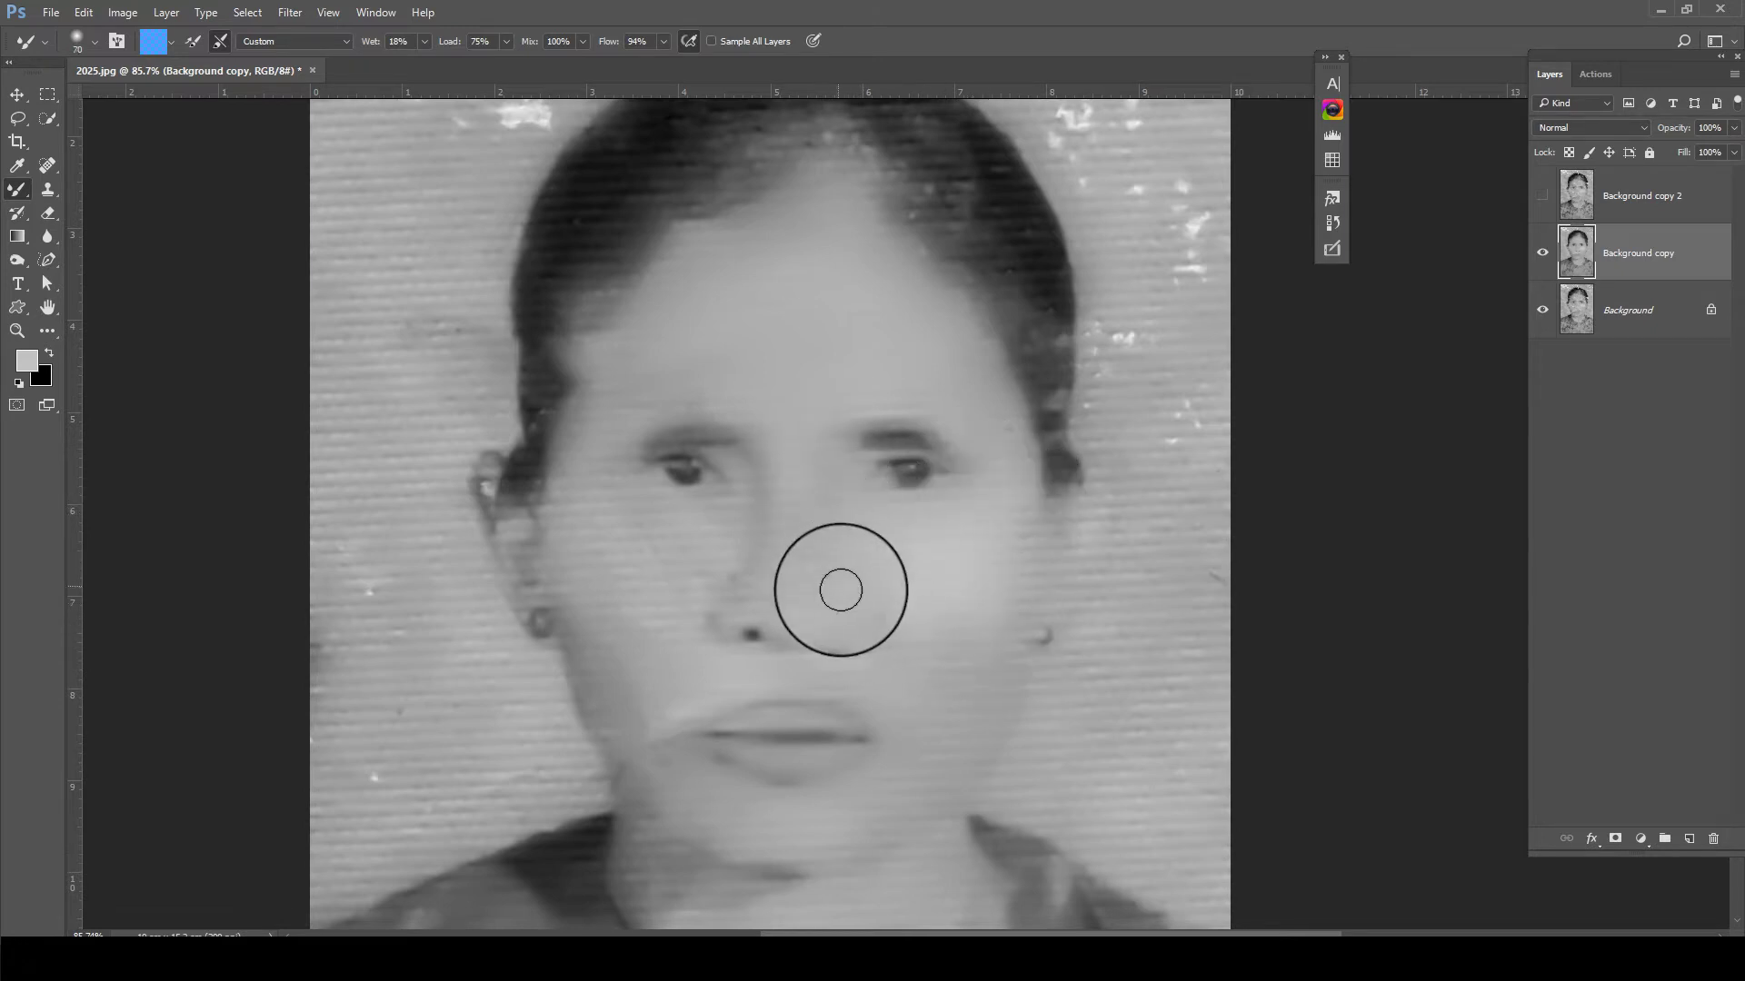
mouse_move(782, 570)
mouse_down()
mouse_move(760, 487)
mouse_move(729, 548)
mouse_up()
key(ctrl+z)
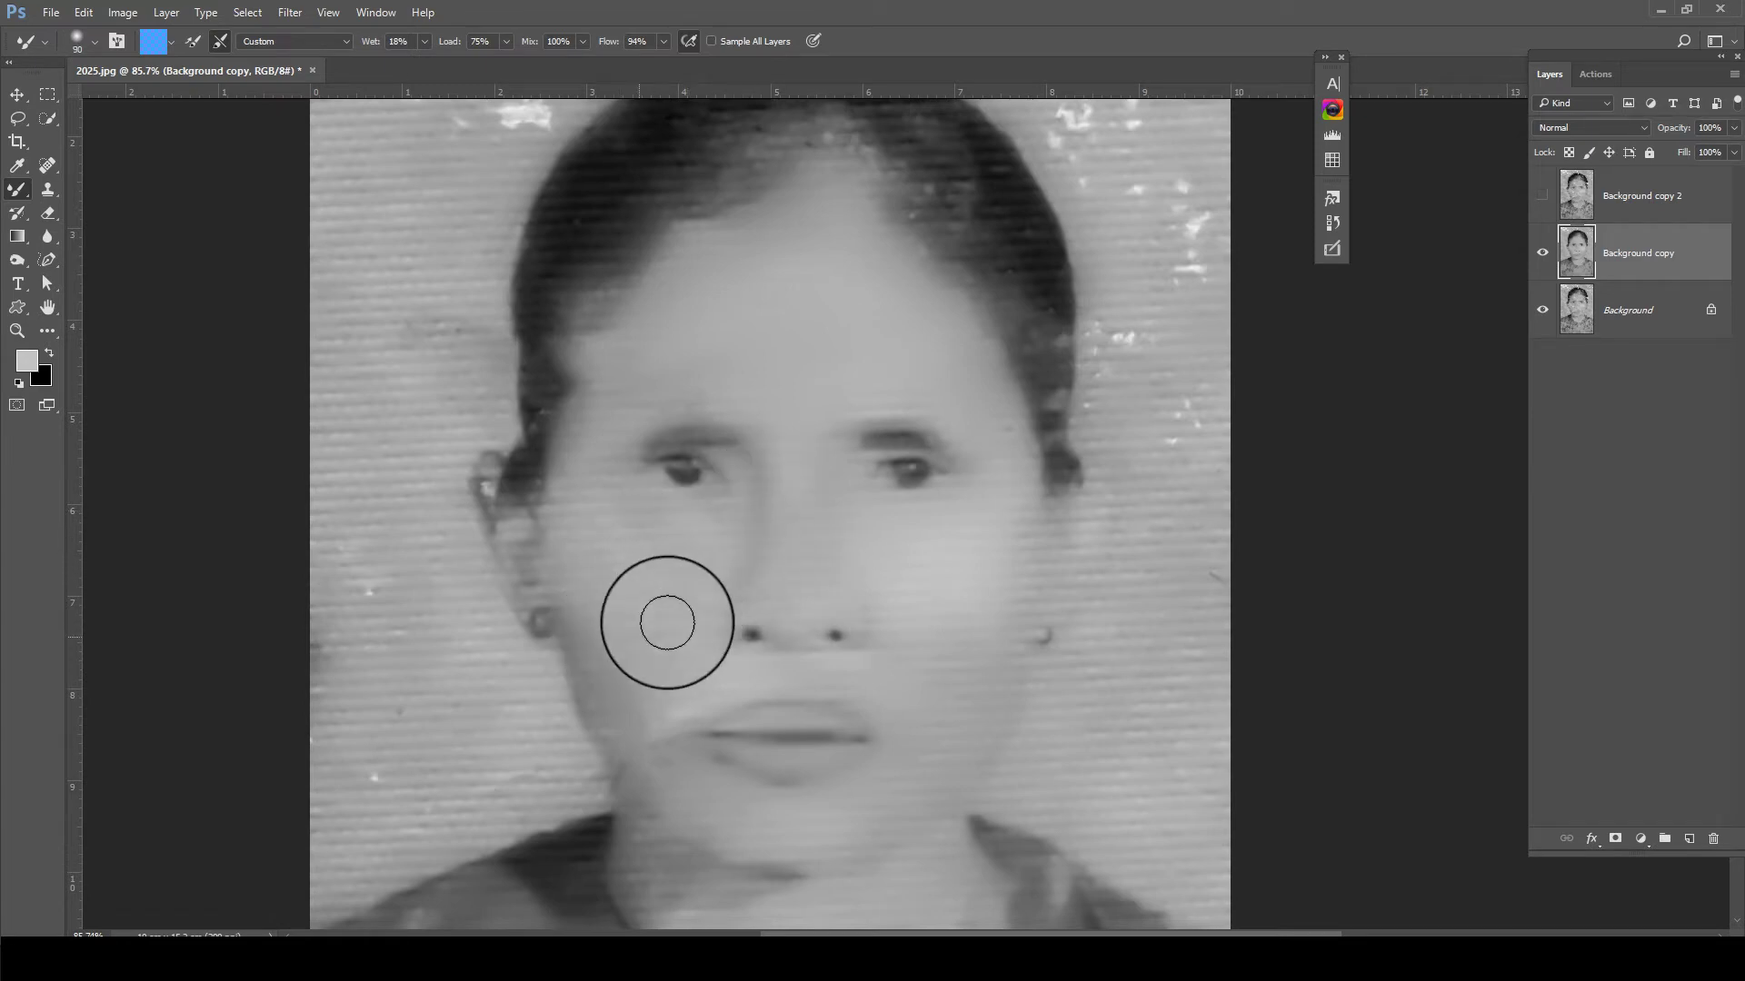
mouse_move(592, 537)
mouse_down()
mouse_move(518, 572)
mouse_move(532, 565)
mouse_up()
key(ctrl+z)
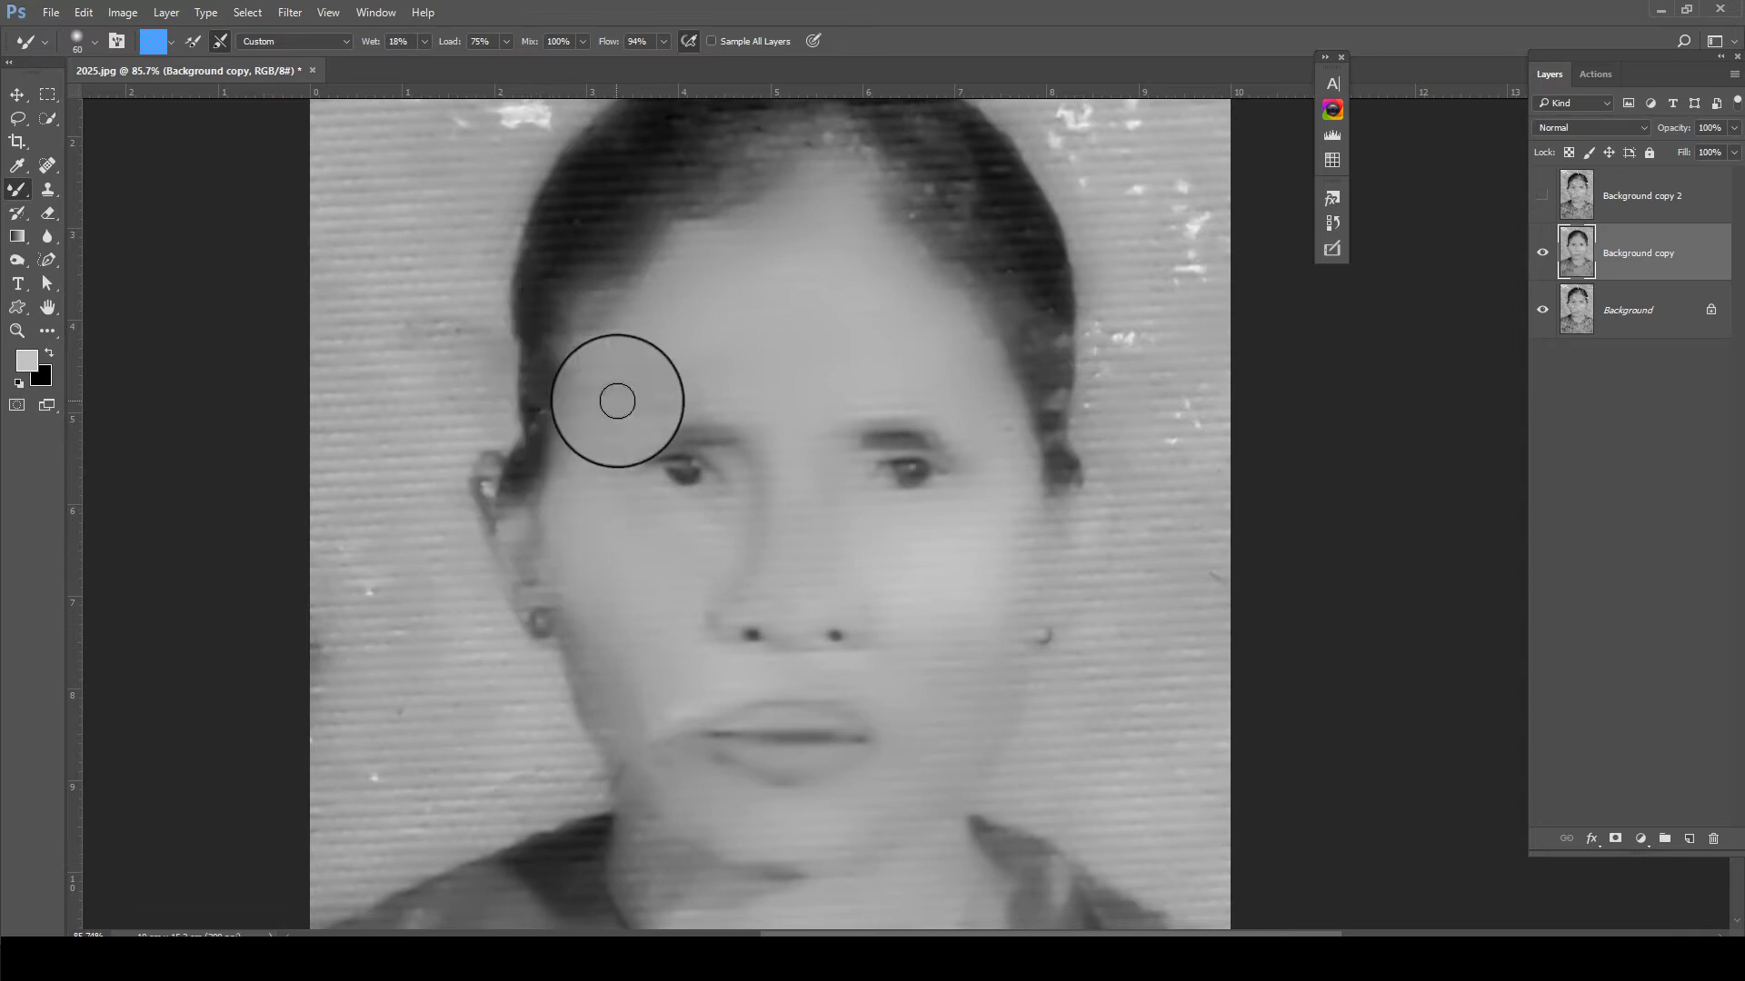
Shrink the brush to smooth the cheek and lips, undoing a smear left of the mouth
scroll(634, 406, up, 3)
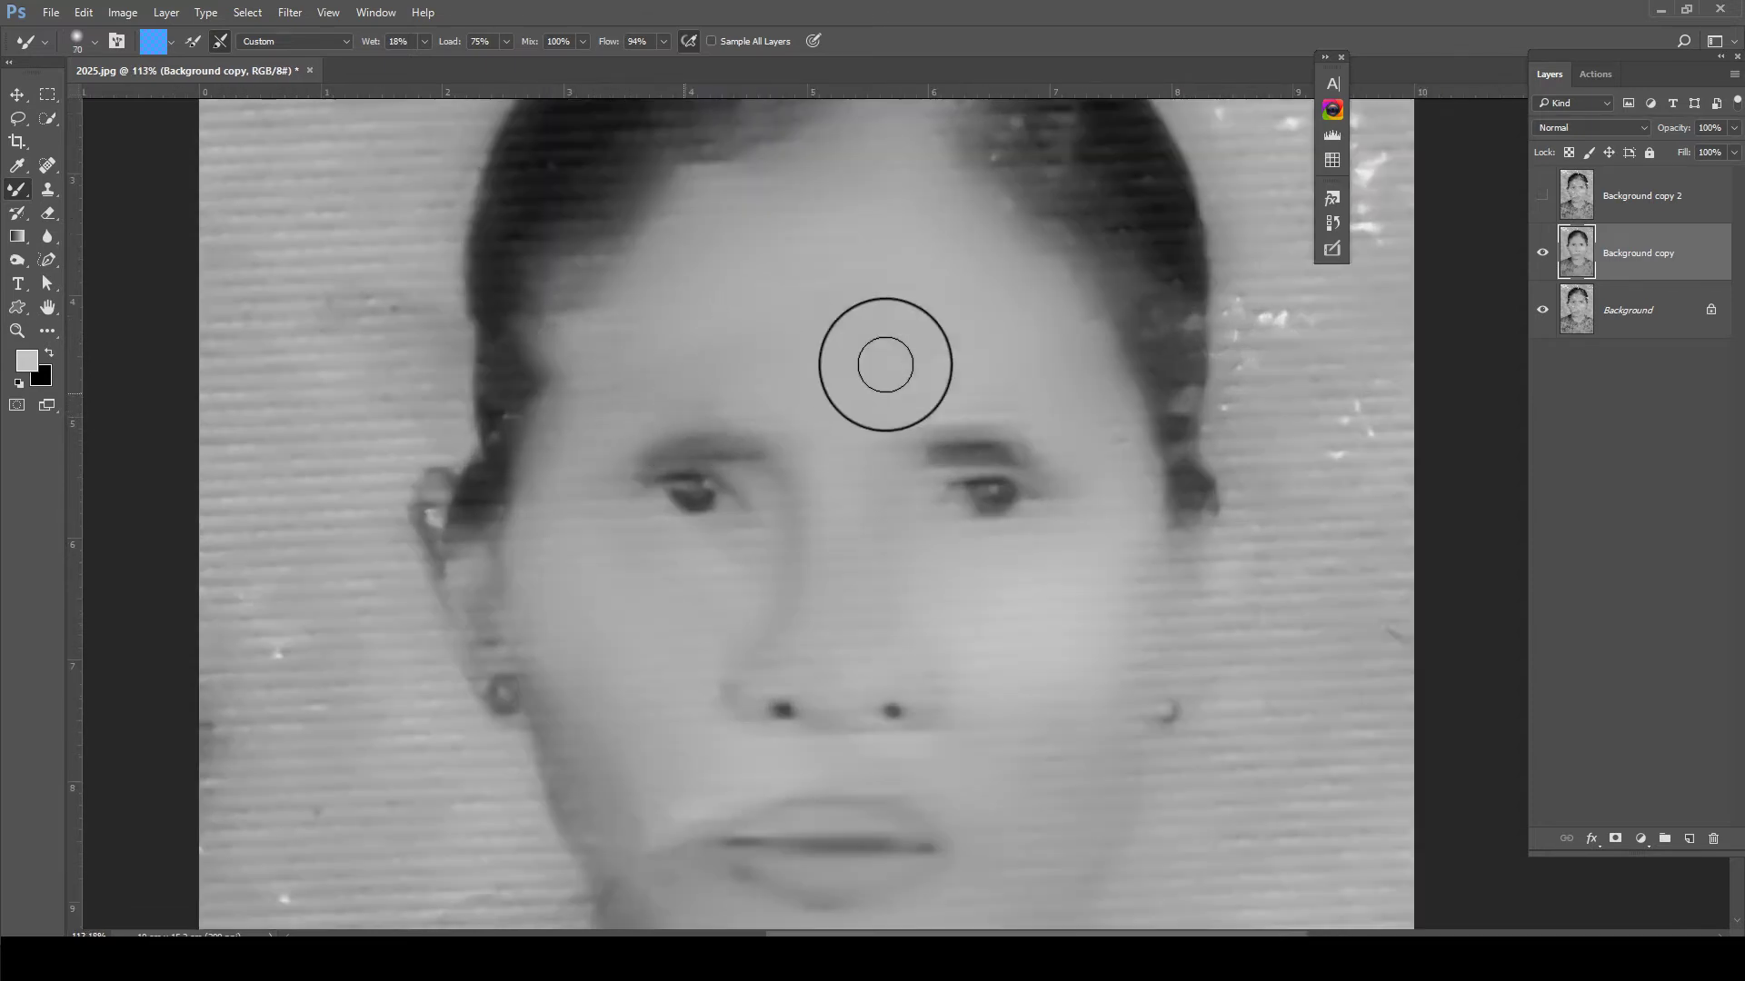
key(bracketleft)
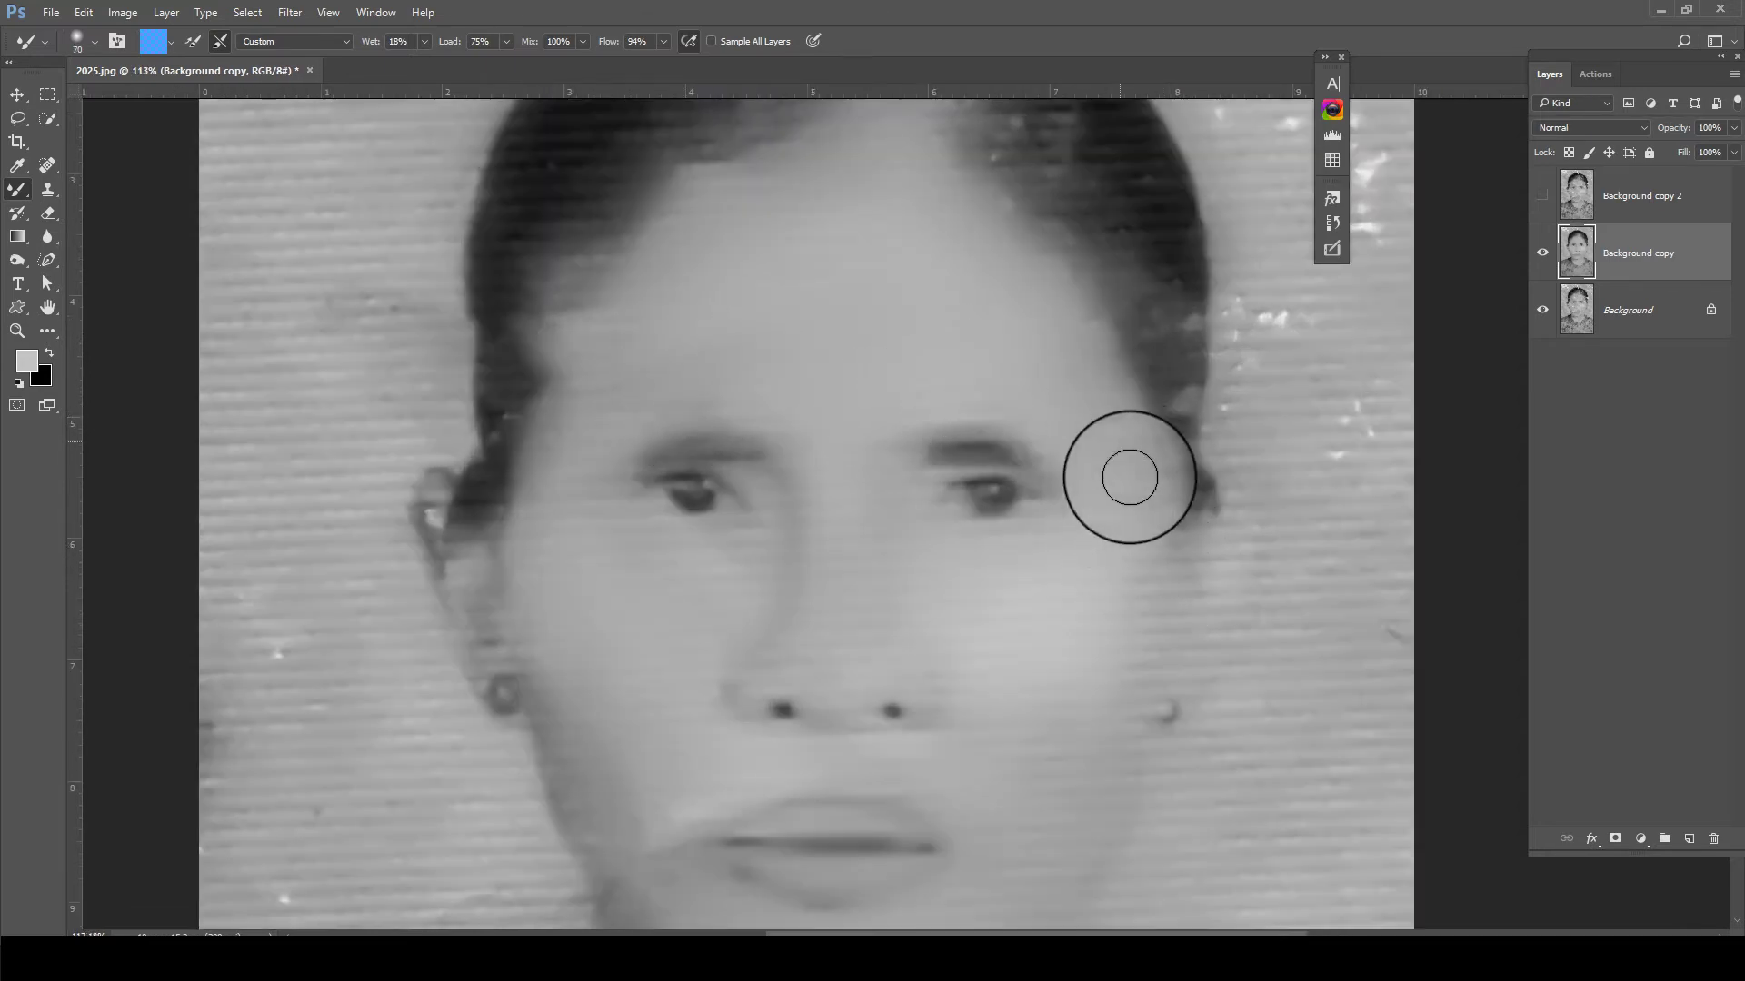
scroll(1010, 564, down, 2)
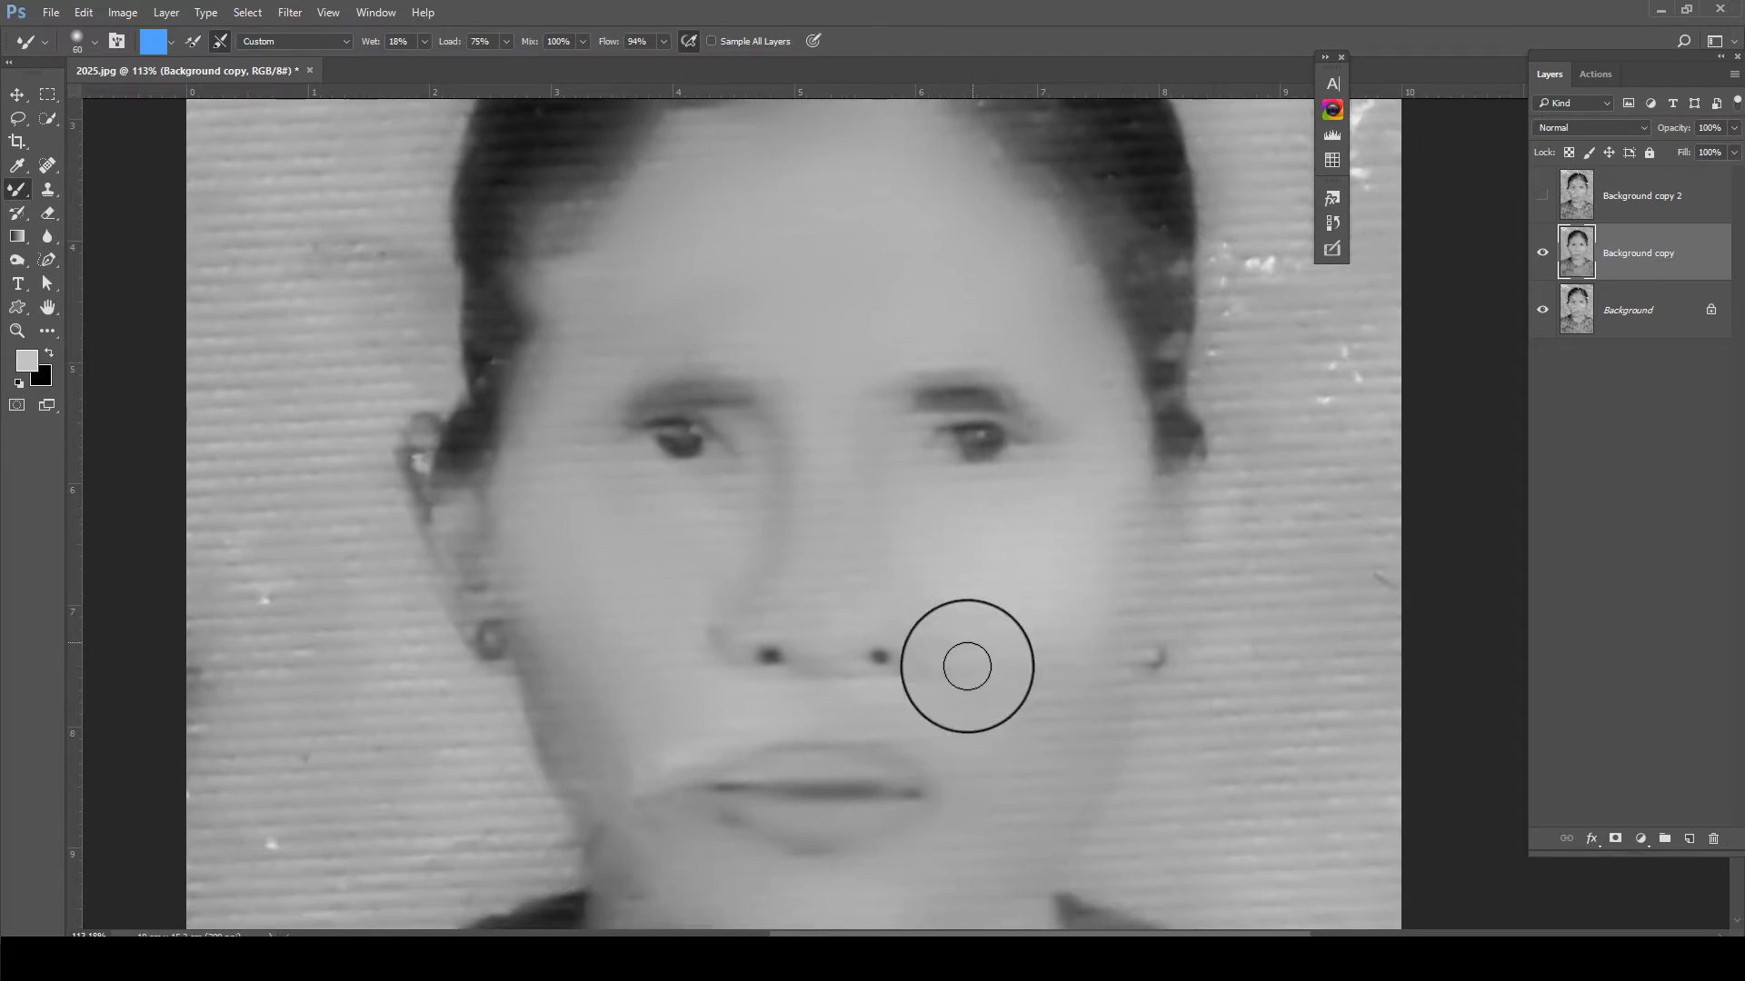
scroll(1027, 685, down, 3)
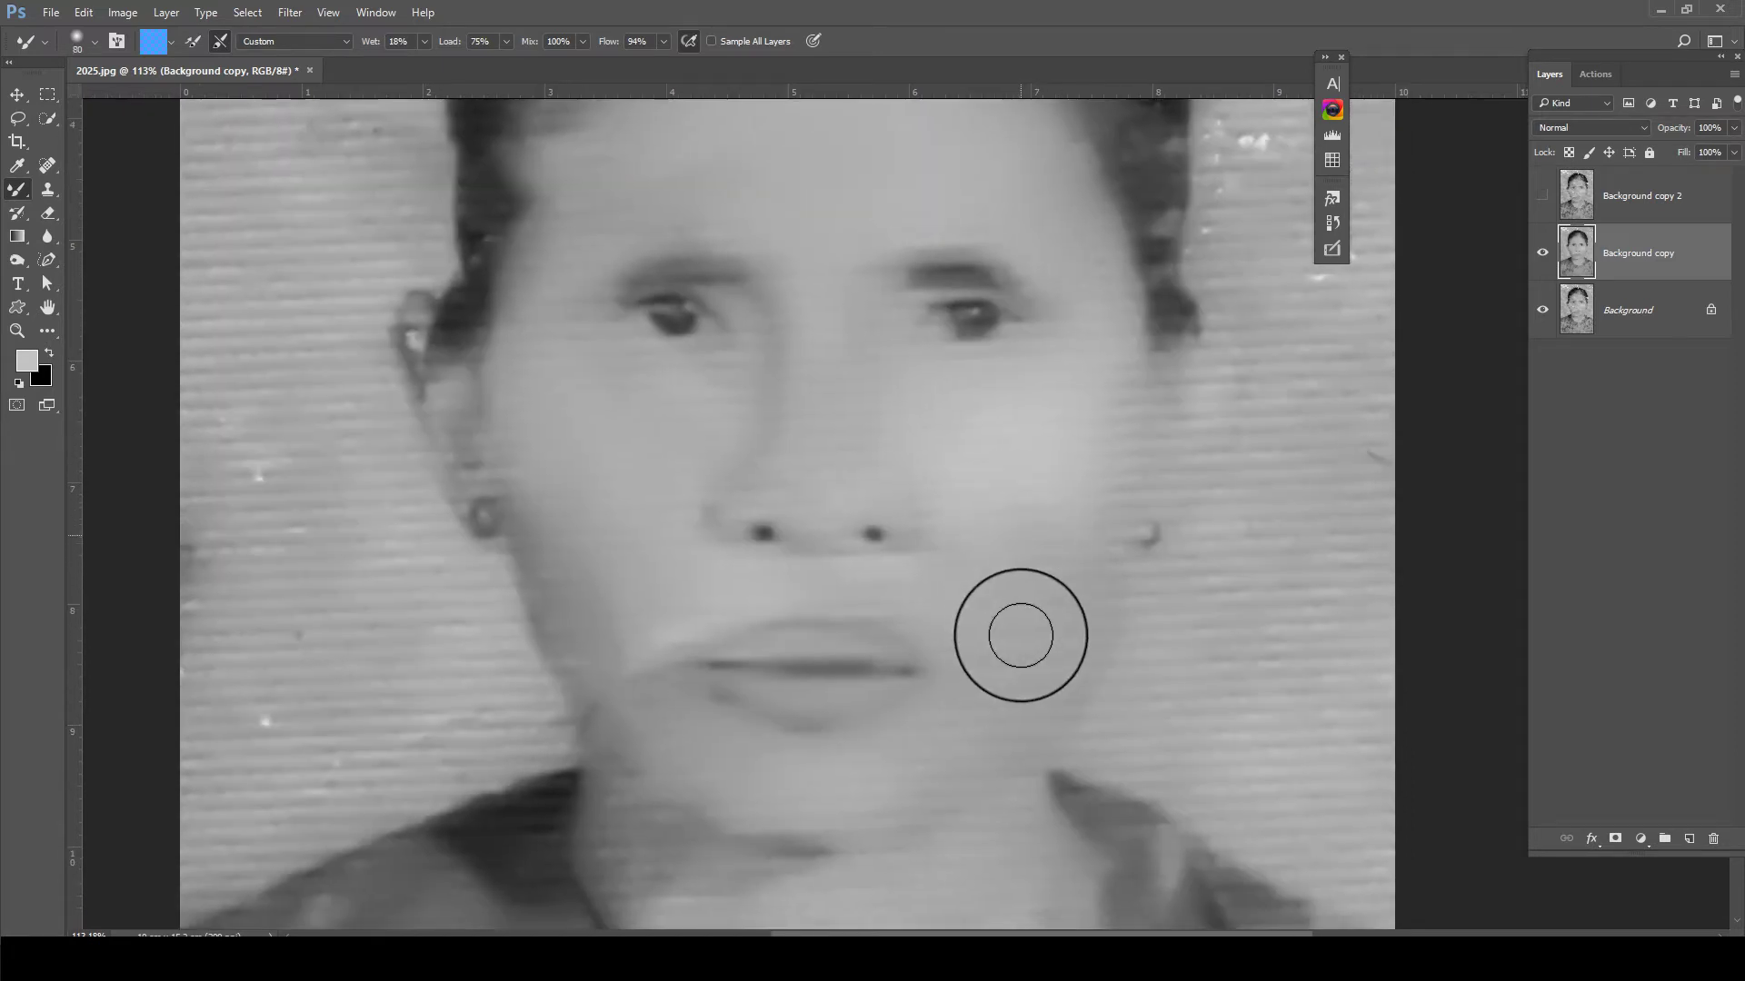
key(bracketleft)
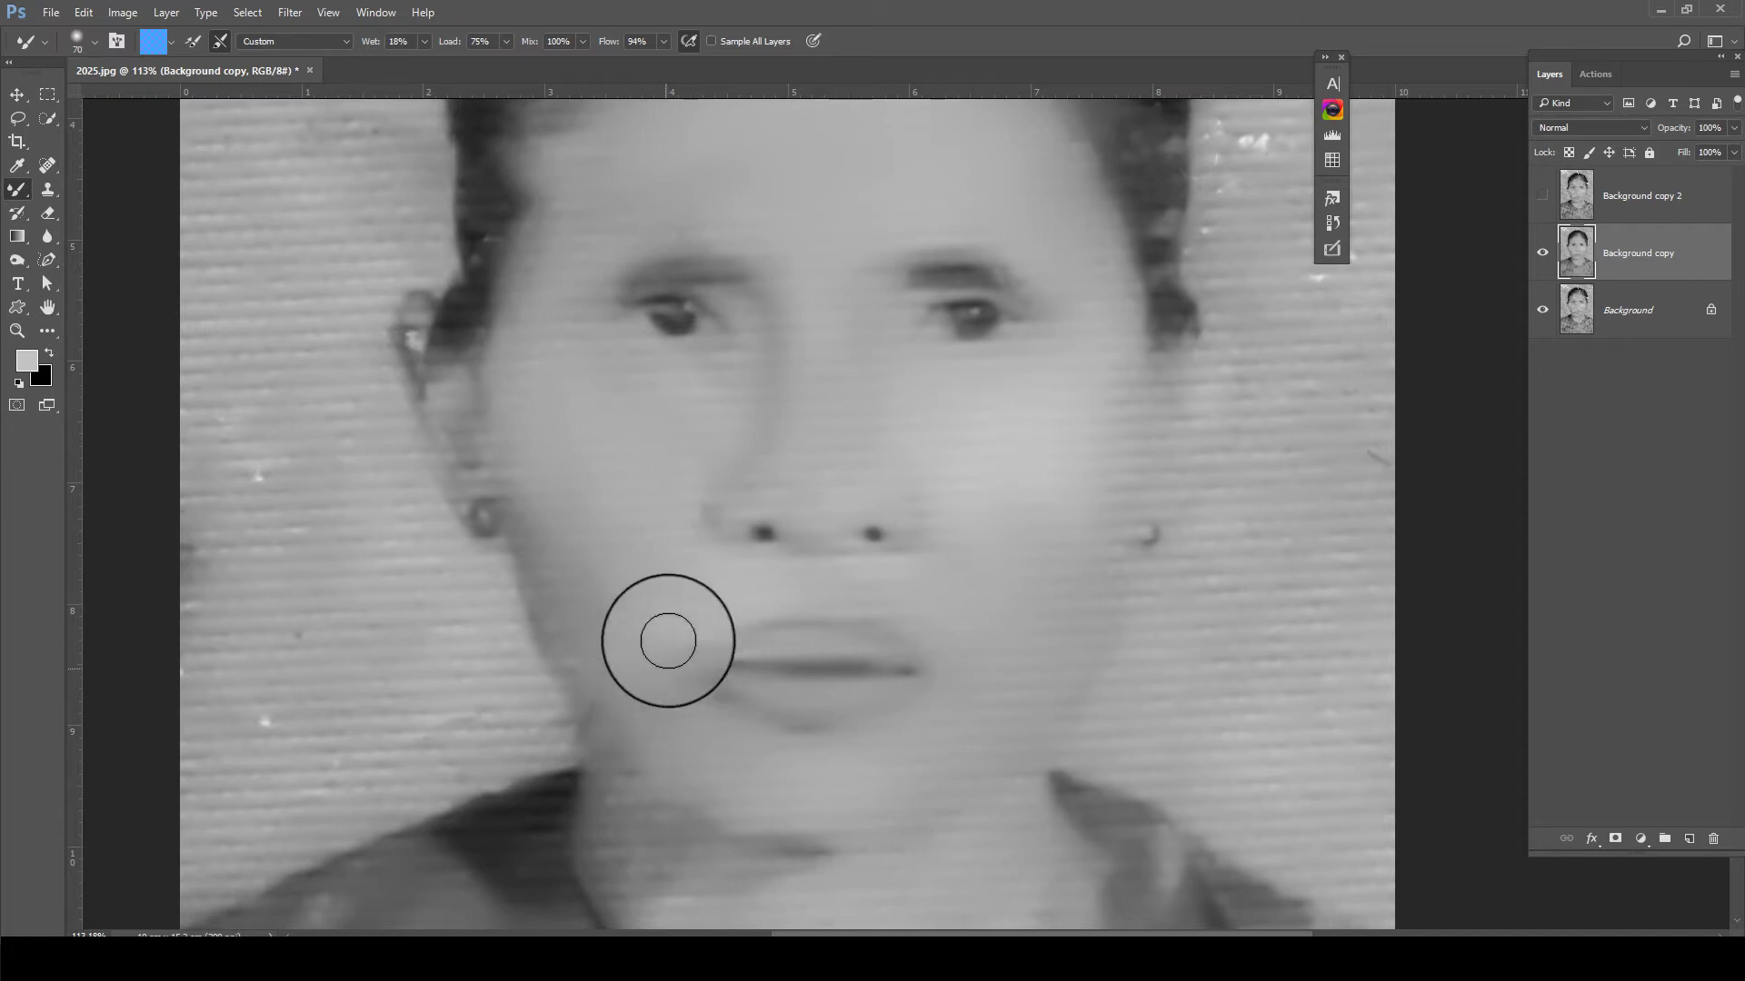
key(bracketleft)
key(bracketleft)
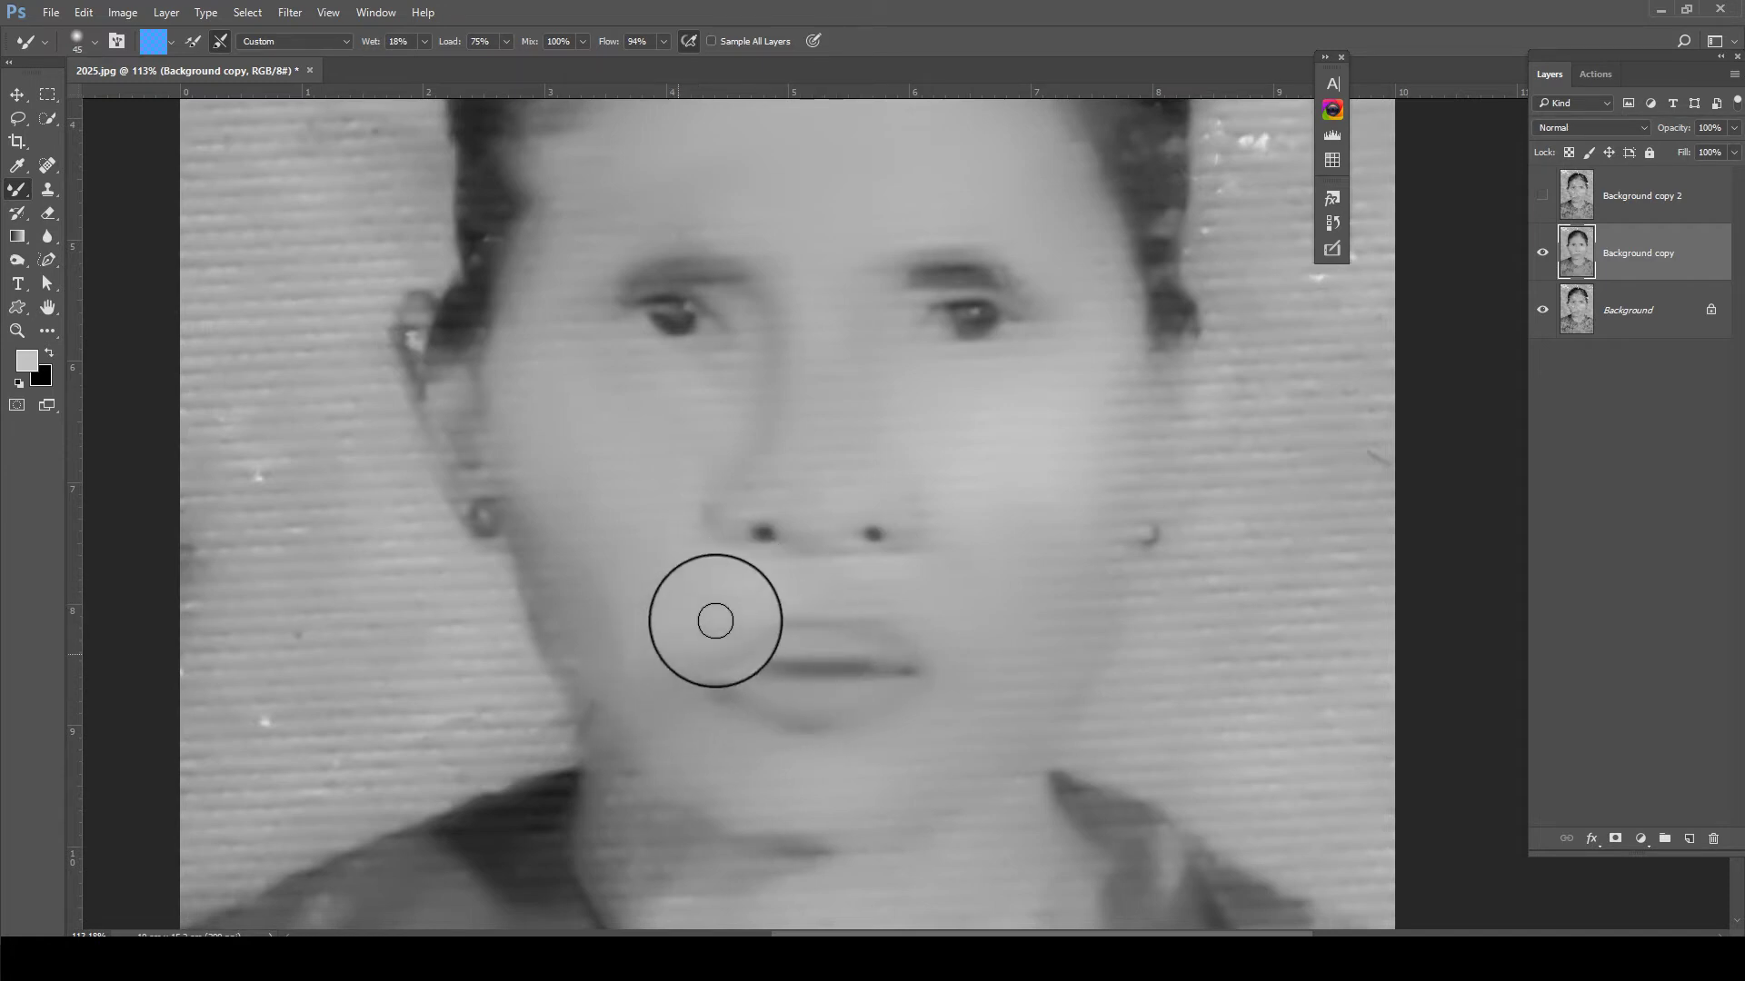
key(ctrl+z)
key(bracketright)
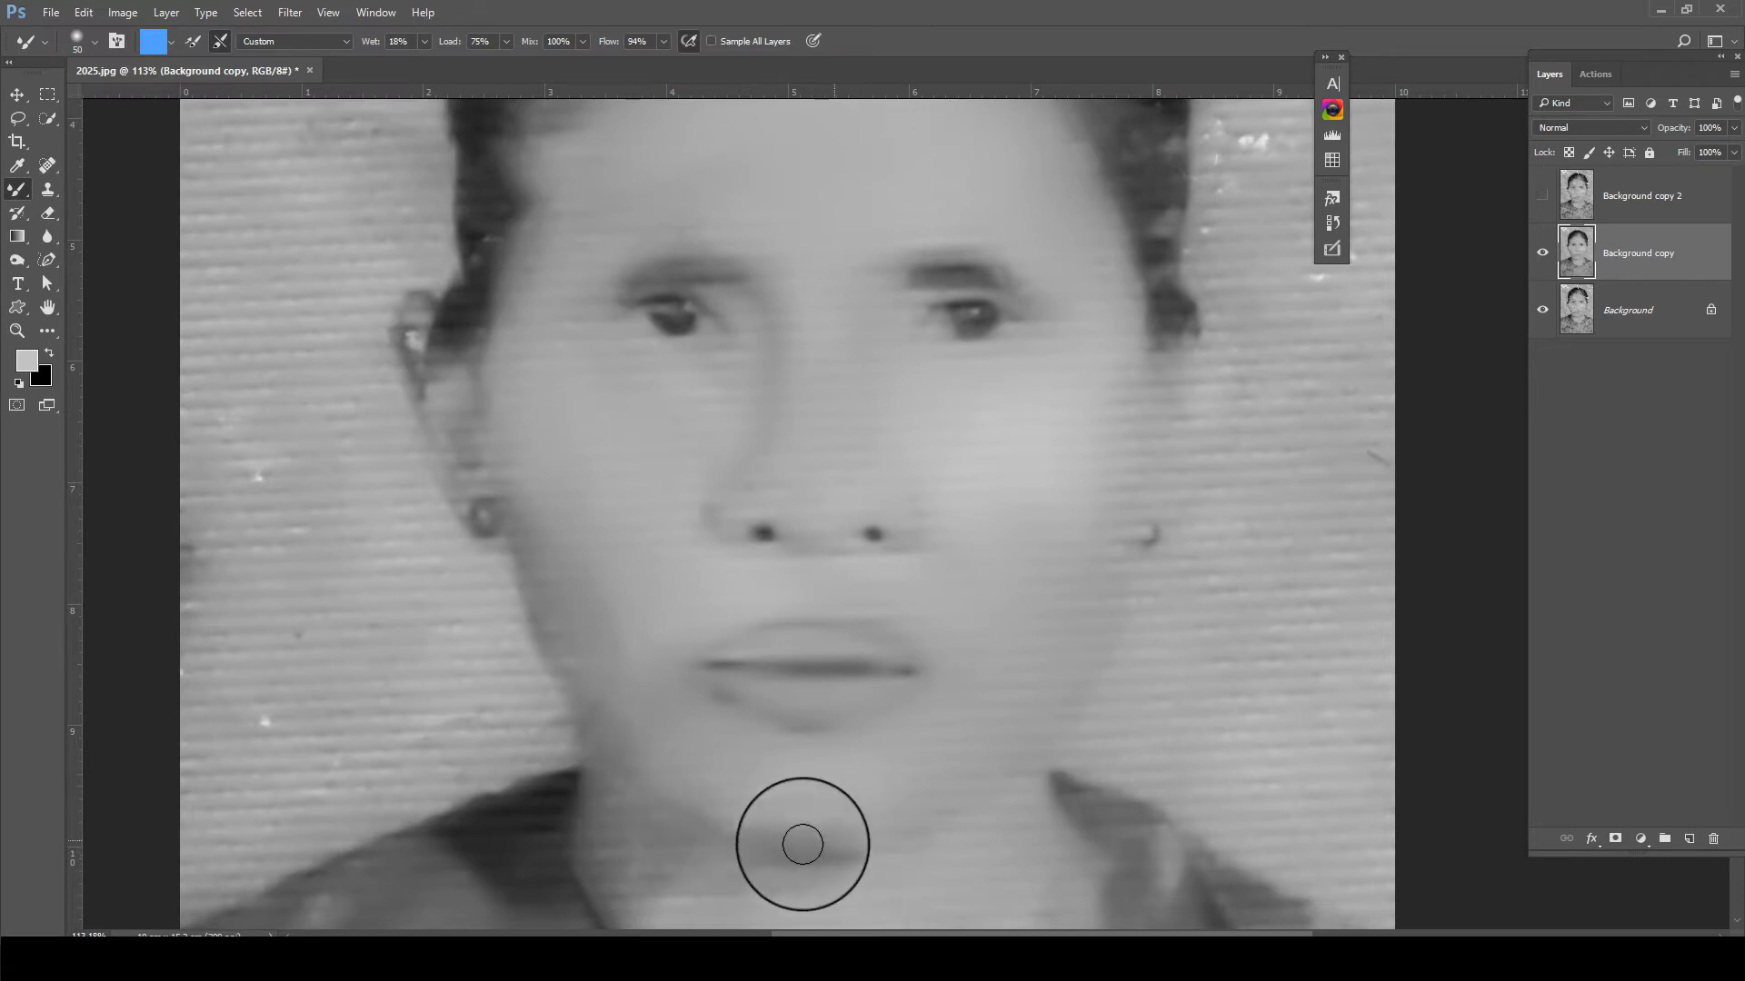
Smooth and darken the hair at the hairline, then save the file as 2025.psd
scroll(586, 536, up, 1)
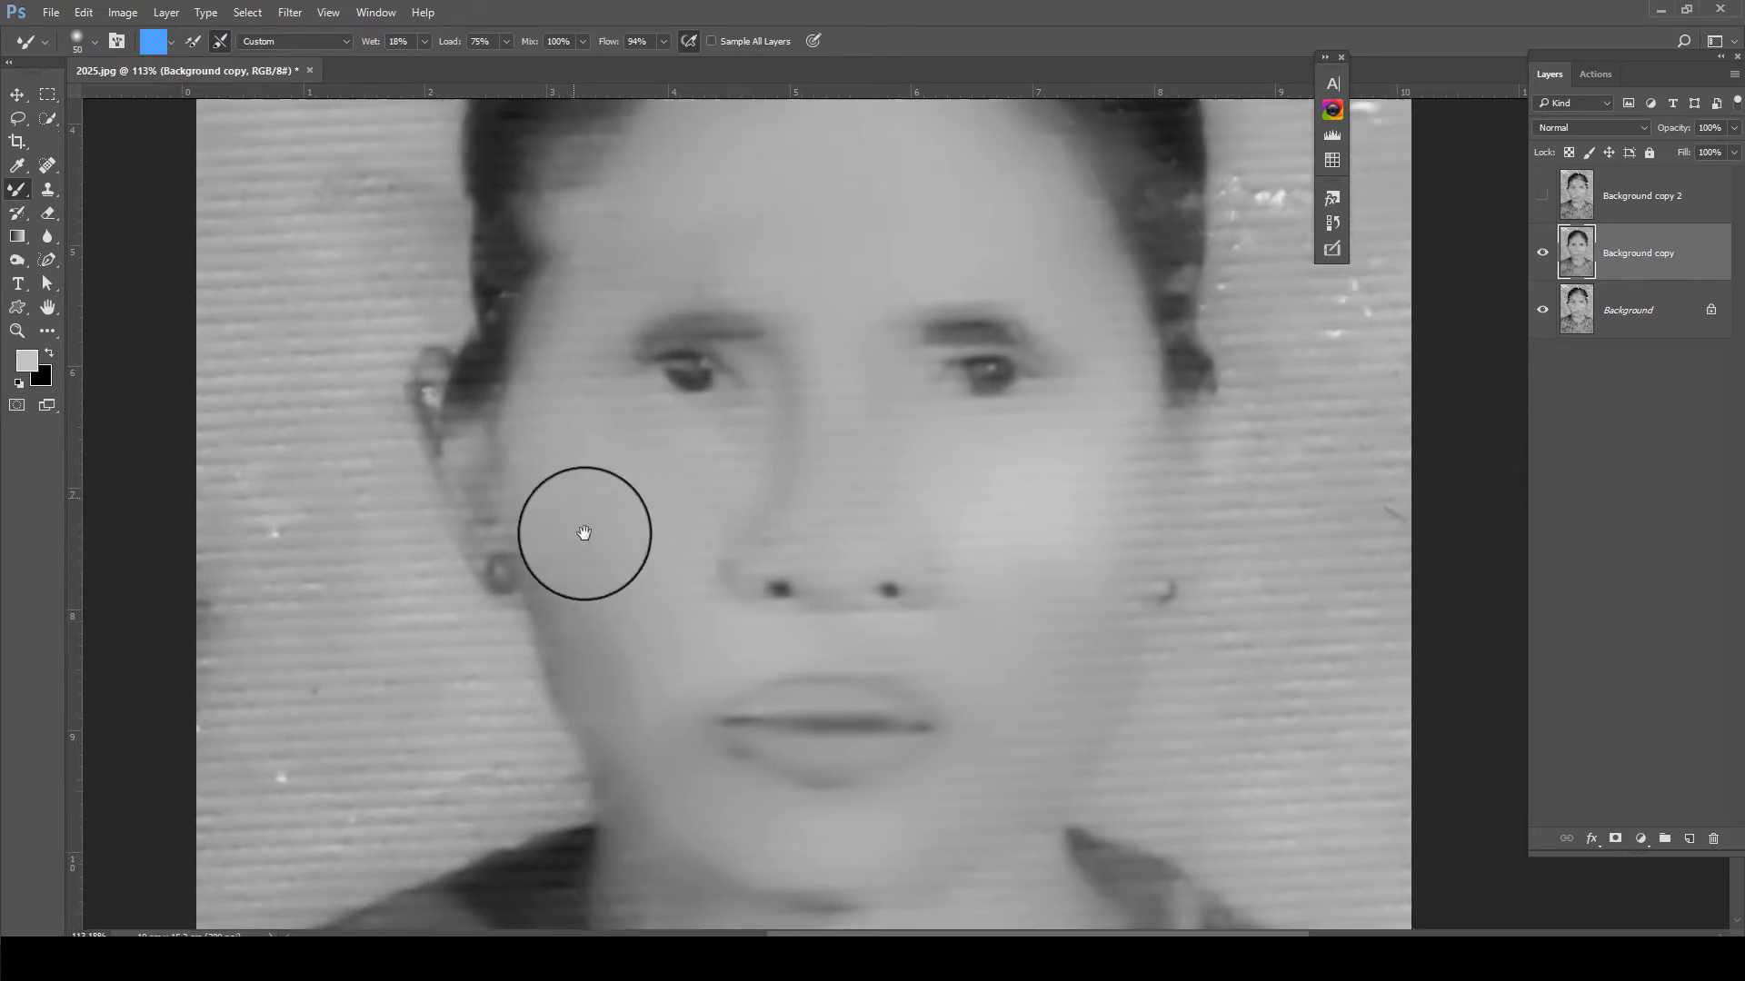
scroll(545, 563, up, 1)
scroll(549, 417, up, 2)
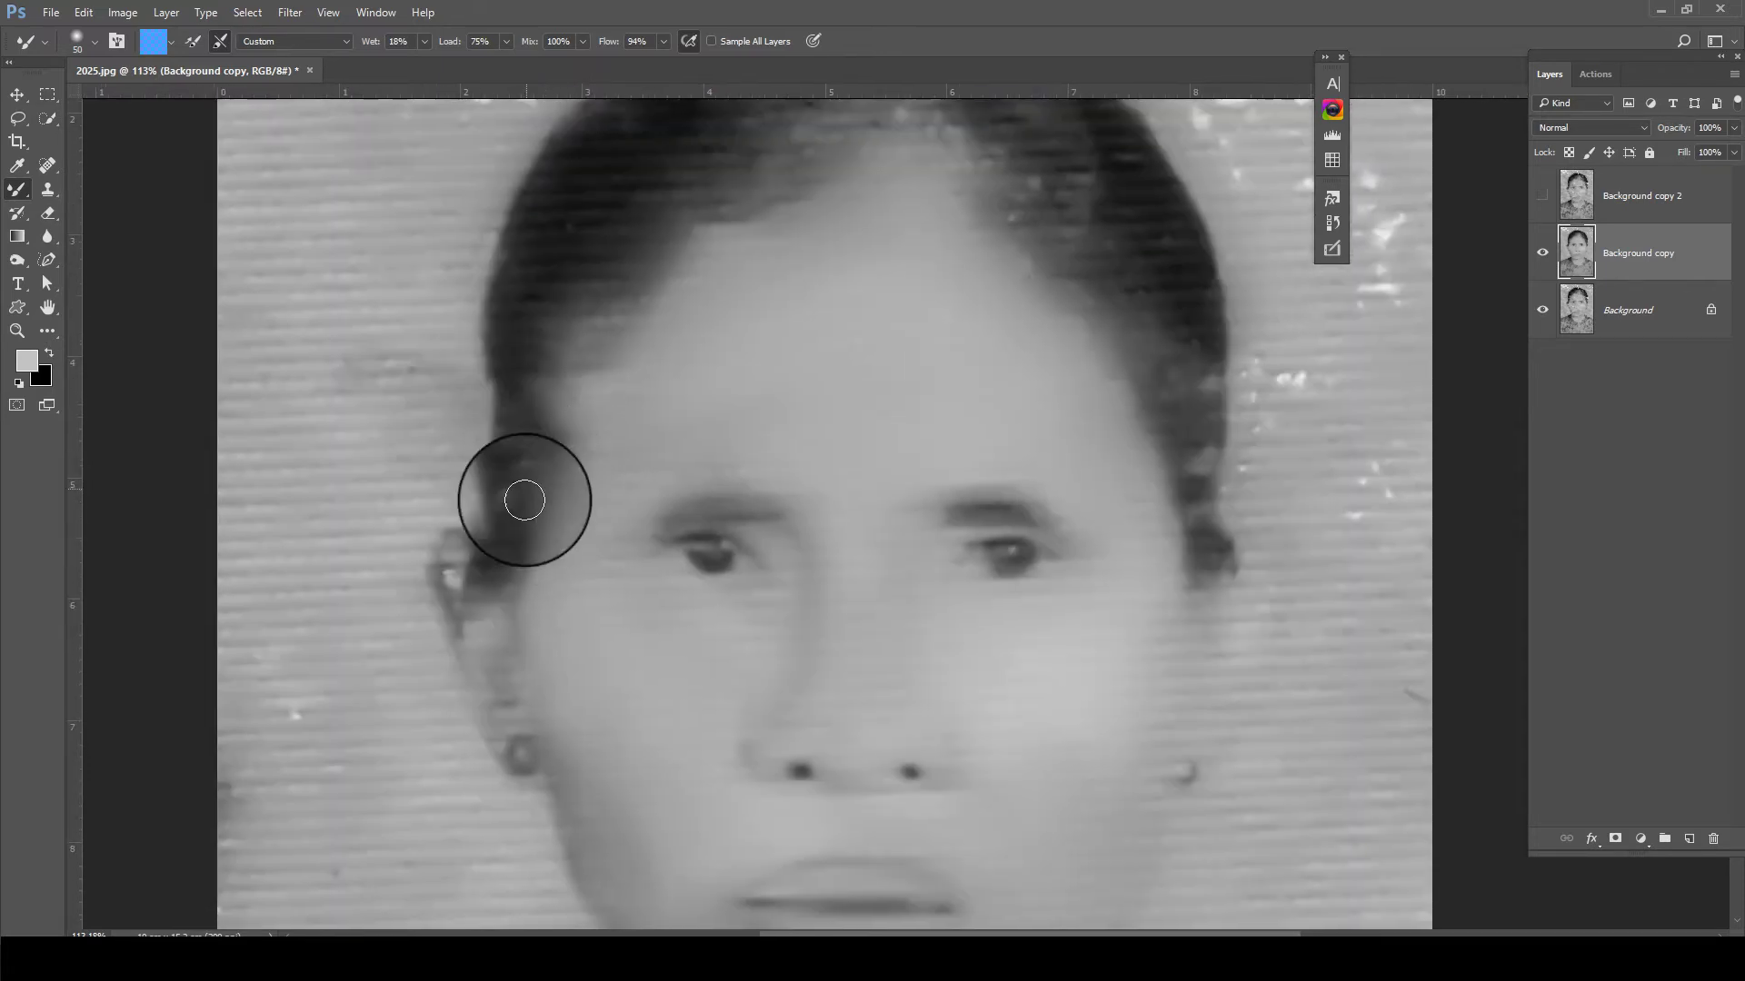
scroll(618, 300, up, 3)
drag(638, 347, 622, 248)
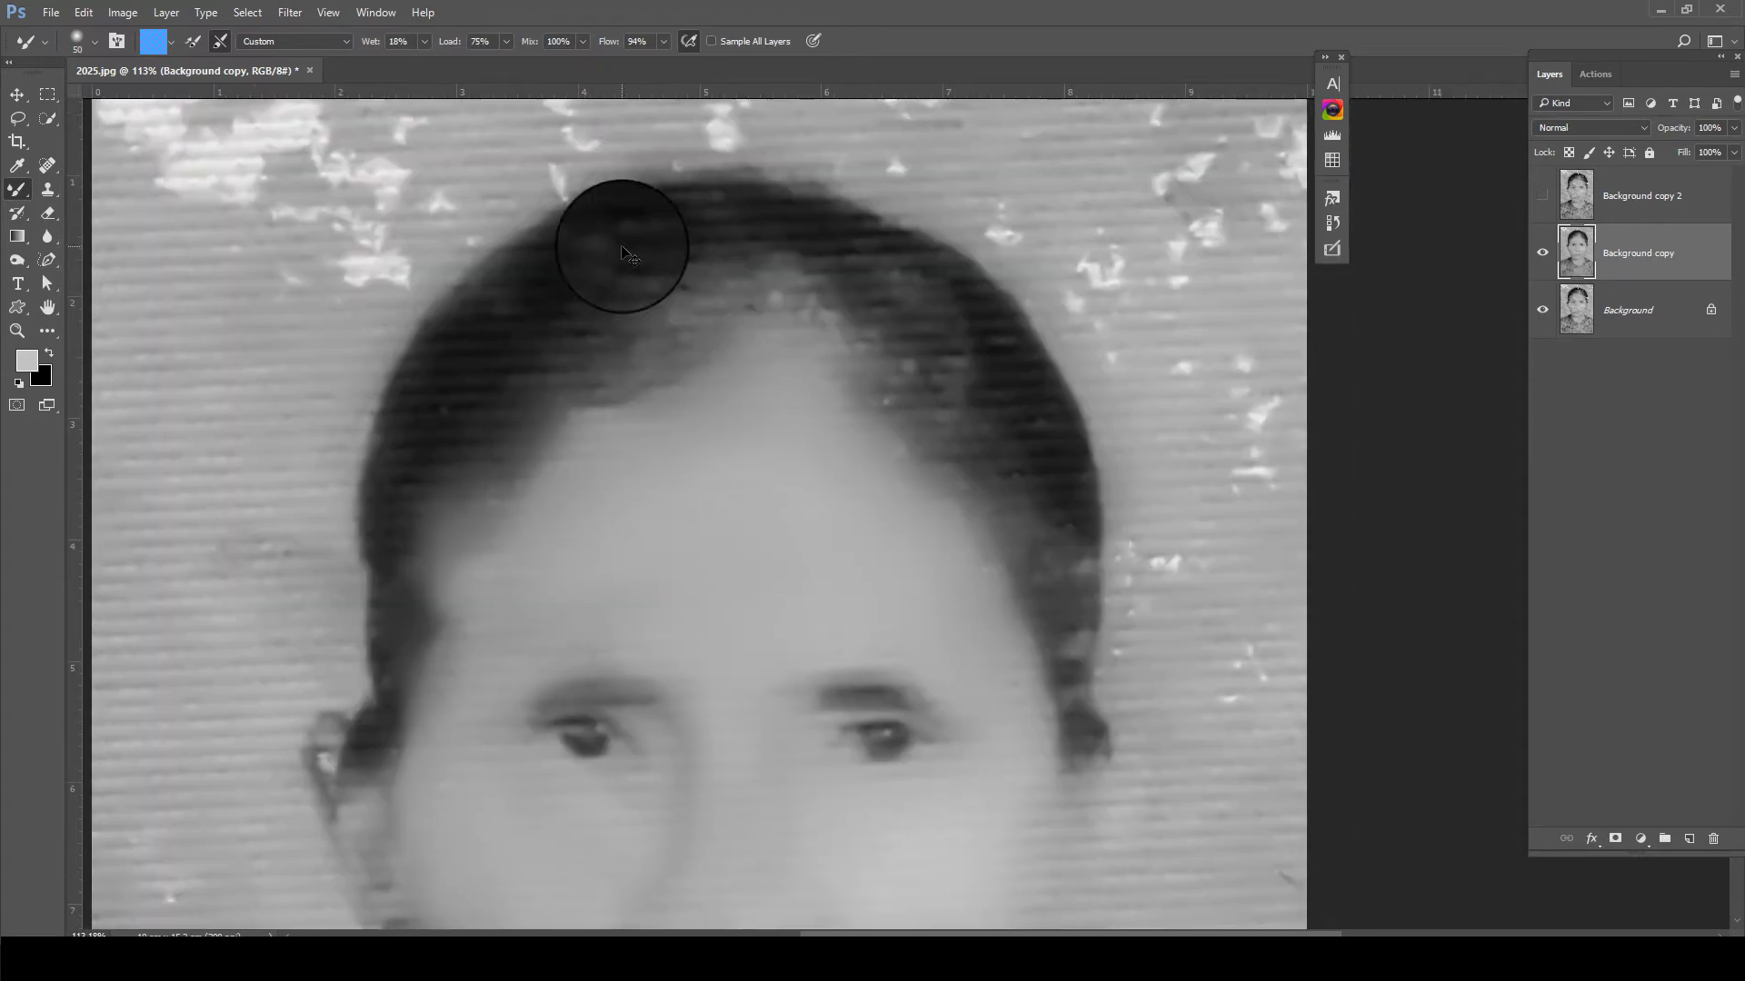
key(ctrl+s)
key(Return)
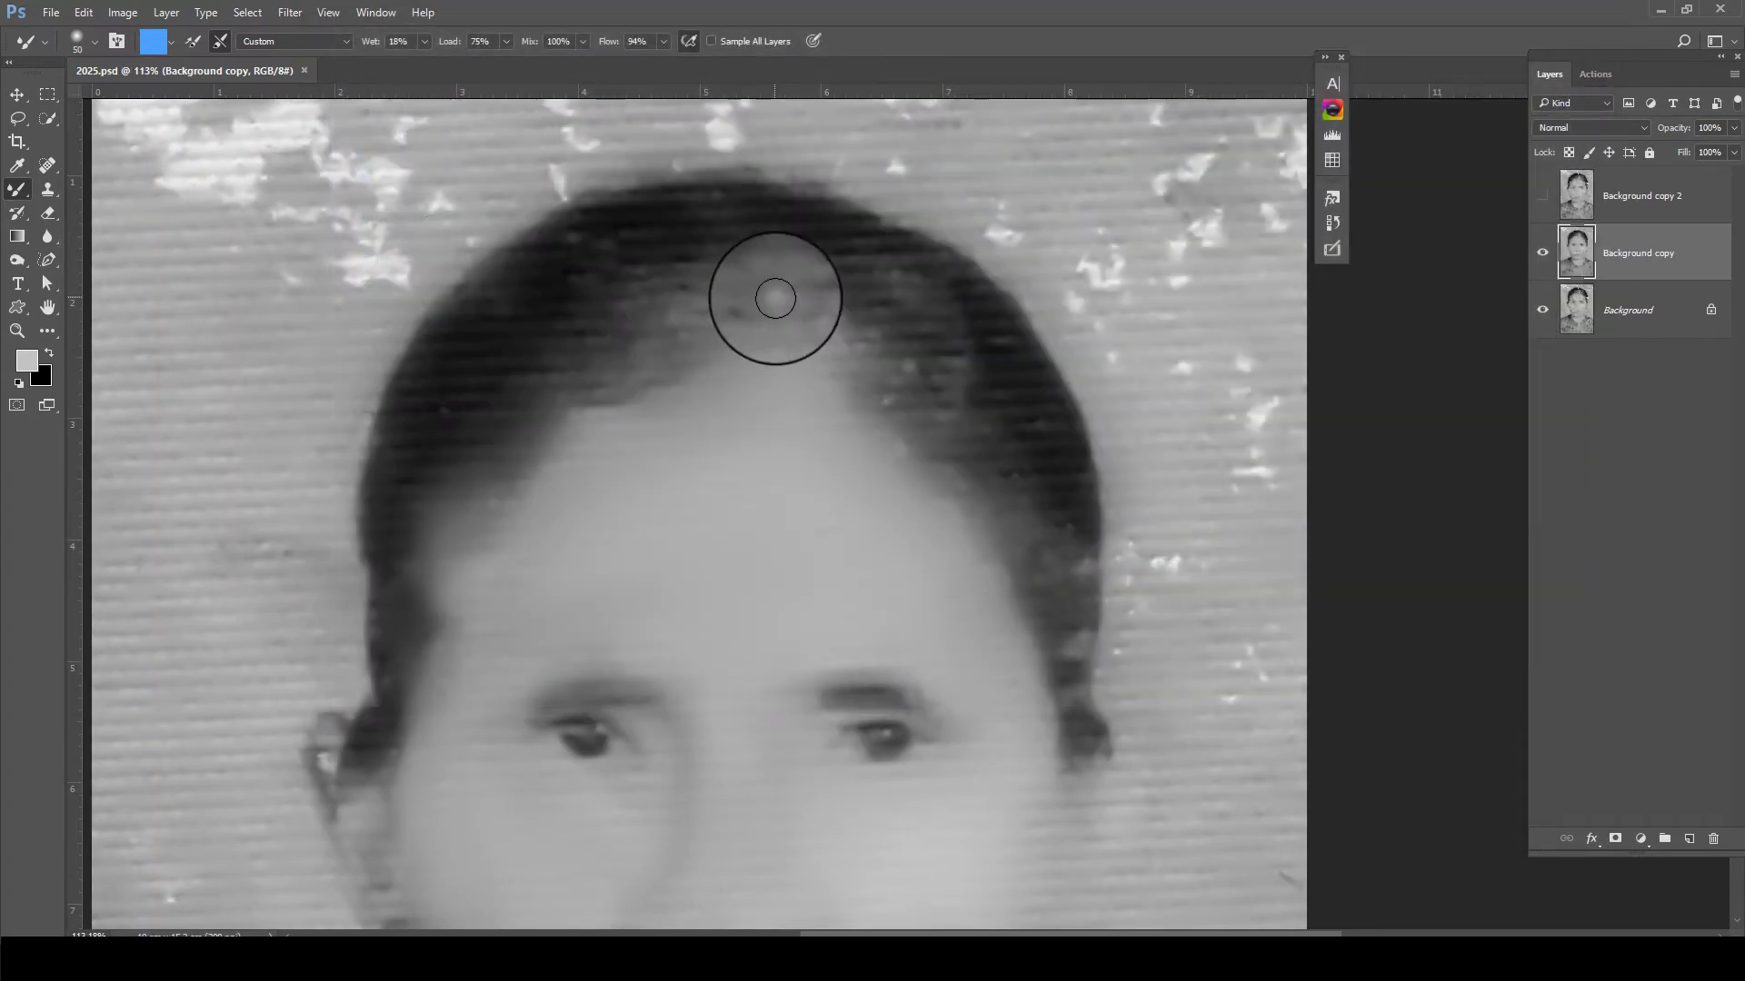
Smooth the hair along the hairline, forehead peak and left side
mouse_move(771, 292)
mouse_down()
mouse_move(973, 427)
mouse_move(915, 312)
mouse_move(749, 287)
mouse_move(654, 370)
mouse_move(617, 290)
mouse_move(521, 281)
mouse_move(499, 400)
mouse_move(802, 284)
mouse_move(851, 359)
mouse_move(810, 285)
mouse_move(990, 418)
mouse_move(891, 312)
mouse_move(948, 297)
mouse_move(1079, 670)
mouse_up()
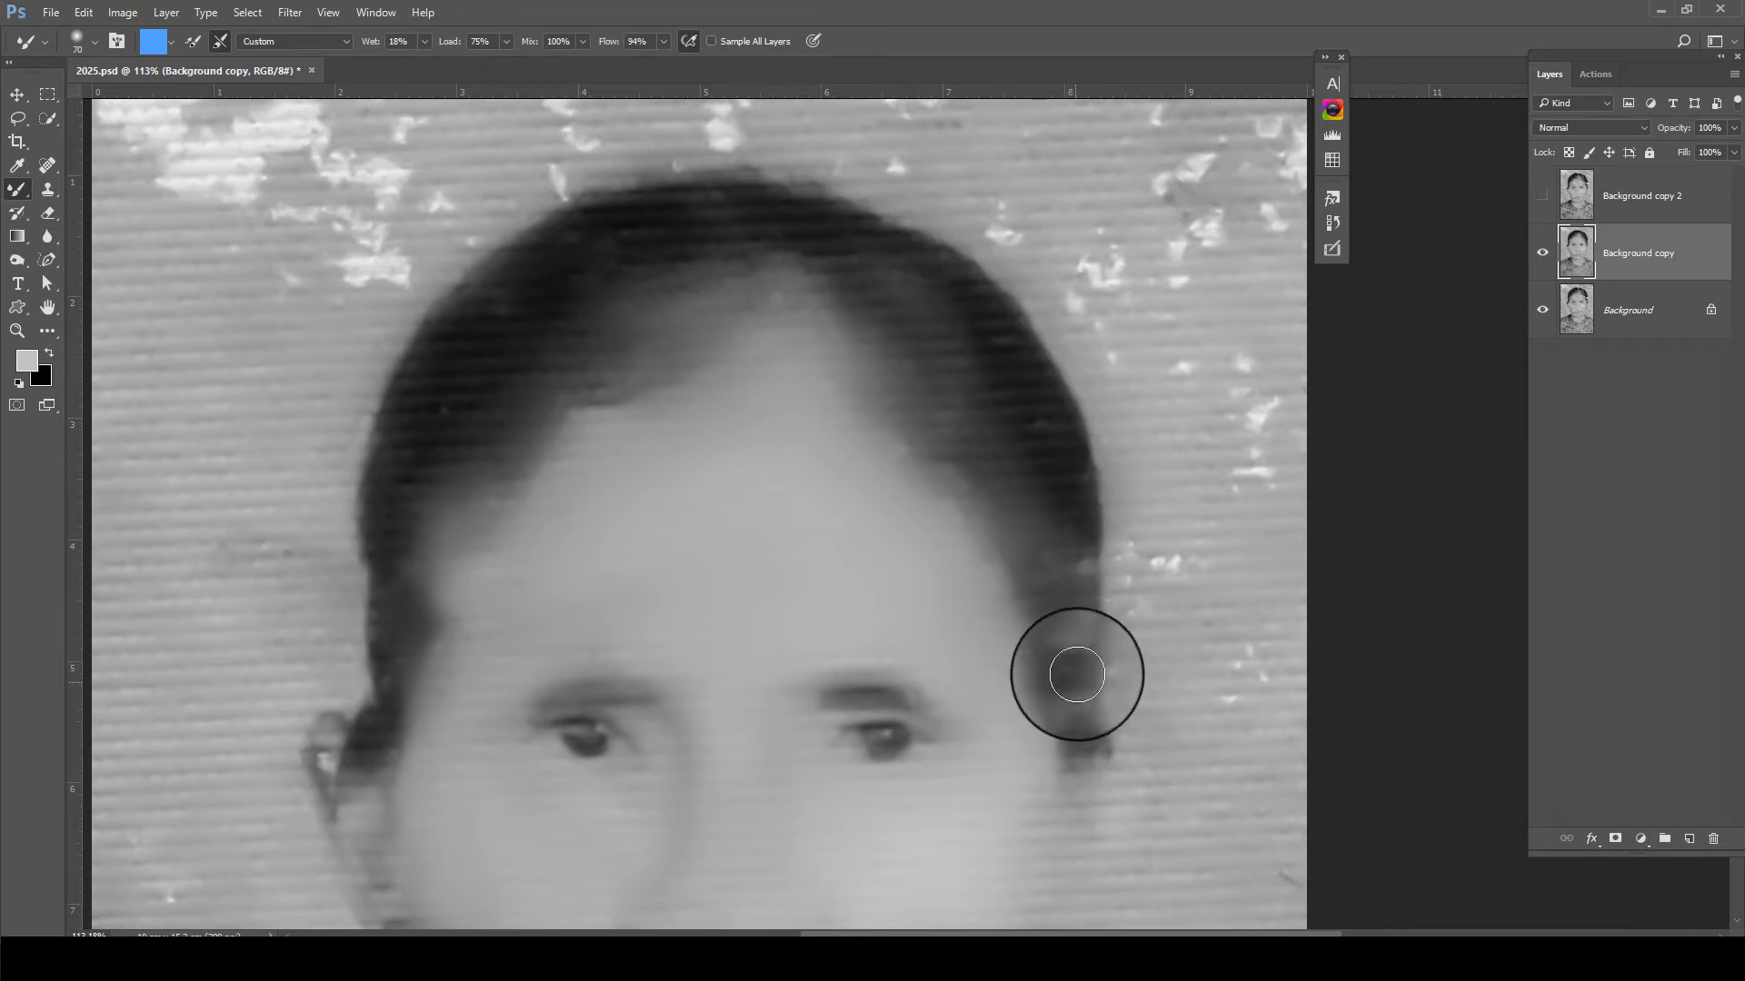
key(bracketleft)
mouse_move(747, 268)
mouse_down()
mouse_move(724, 221)
mouse_move(499, 281)
mouse_move(457, 413)
mouse_move(545, 390)
mouse_move(728, 261)
mouse_move(810, 281)
mouse_move(503, 345)
mouse_move(428, 624)
mouse_move(455, 546)
mouse_move(406, 573)
mouse_move(495, 442)
mouse_up()
scroll(527, 418, down, 3)
scroll(787, 494, down, 1)
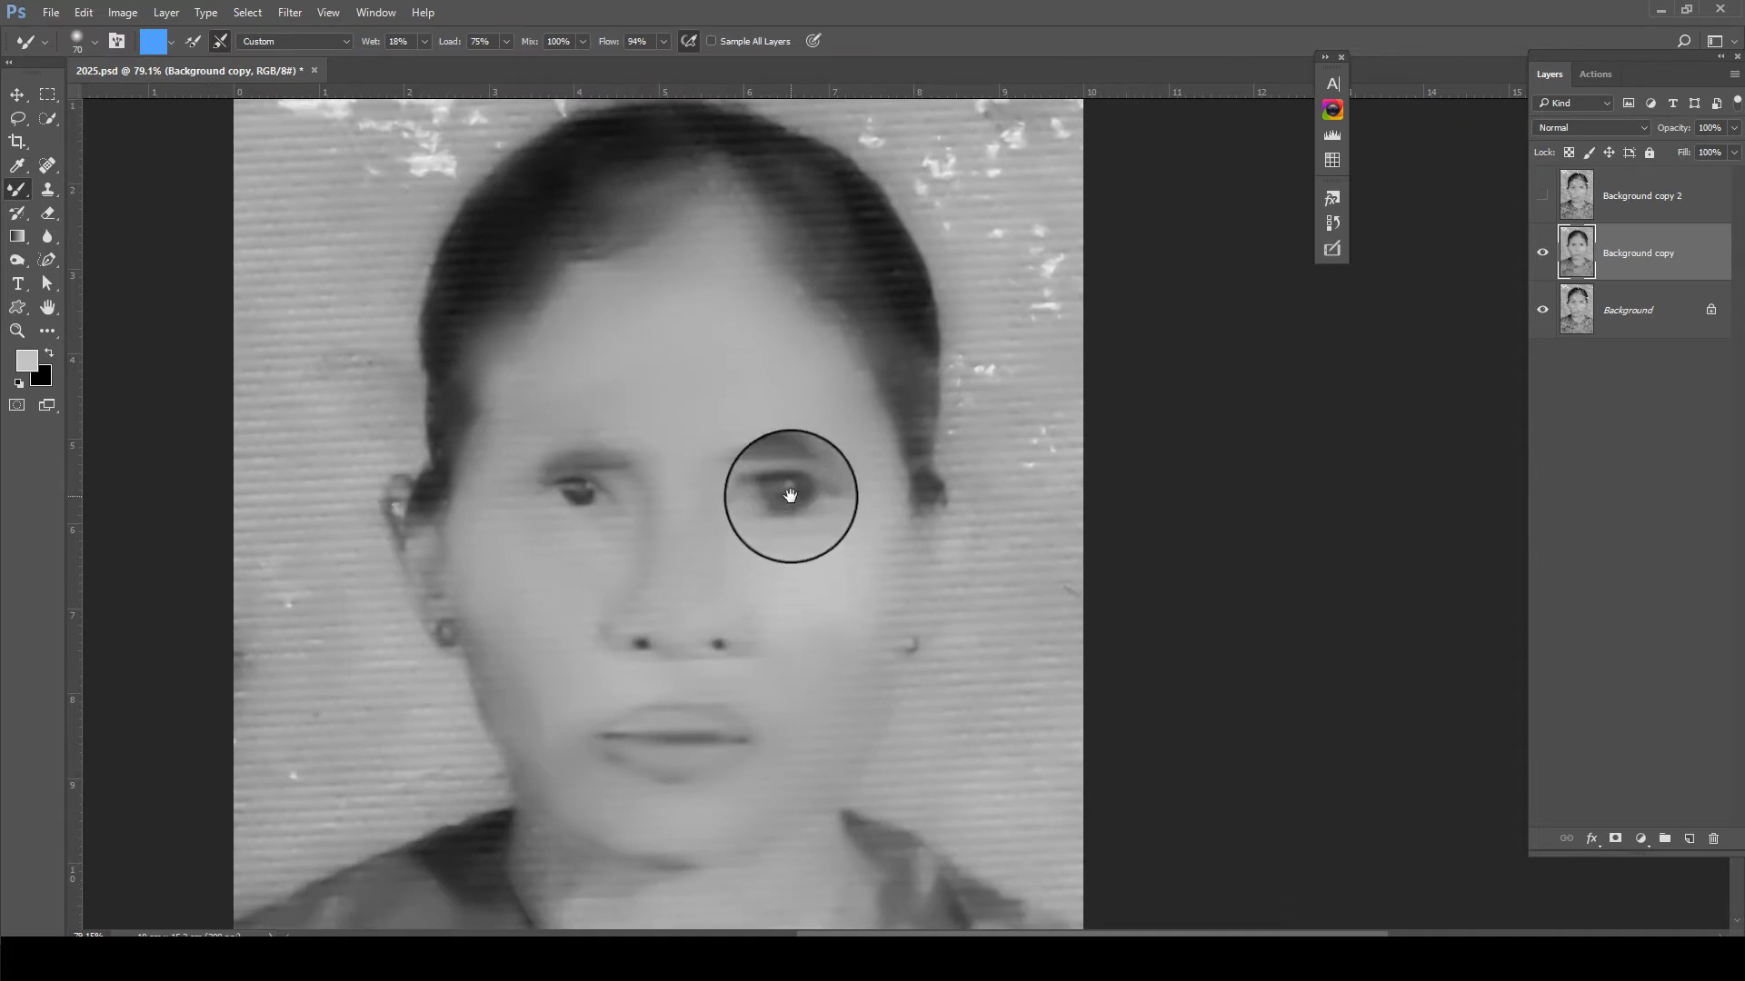
scroll(754, 545, down, 4)
Blend the texture on the chin and neck below the mouth
mouse_move(724, 593)
mouse_down()
mouse_move(585, 720)
mouse_move(557, 693)
mouse_move(606, 712)
mouse_up()
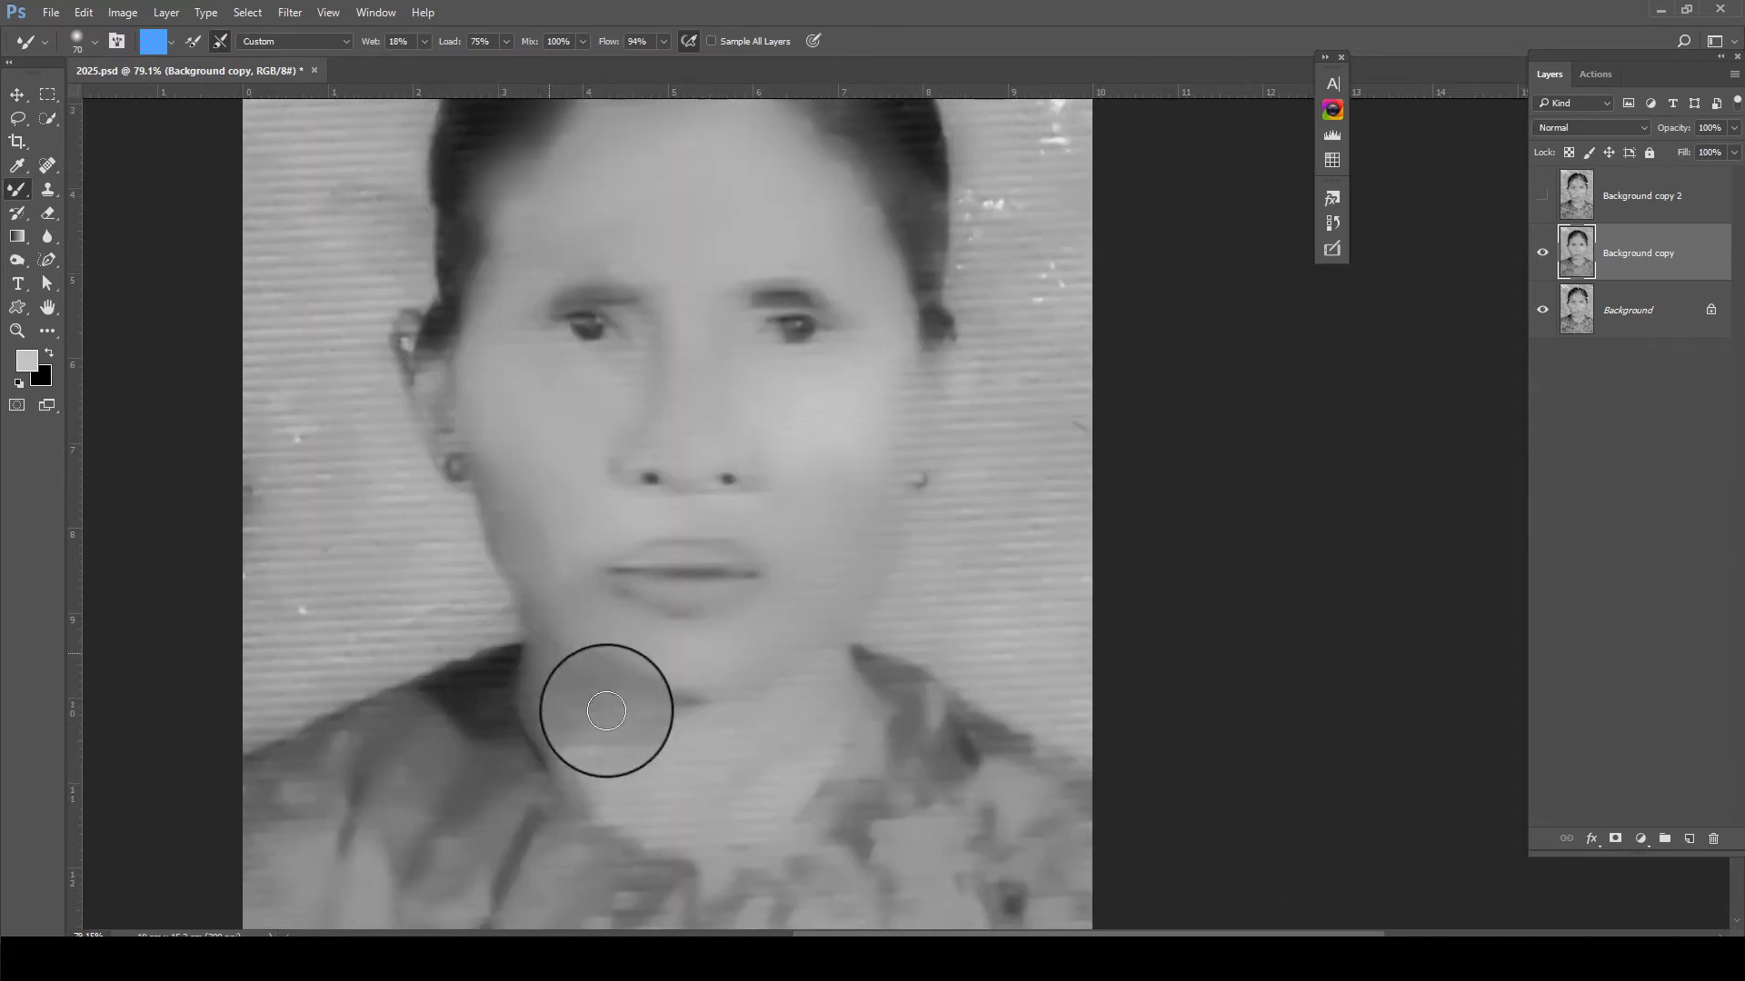
mouse_move(816, 656)
mouse_down()
mouse_move(569, 712)
mouse_move(654, 830)
mouse_up()
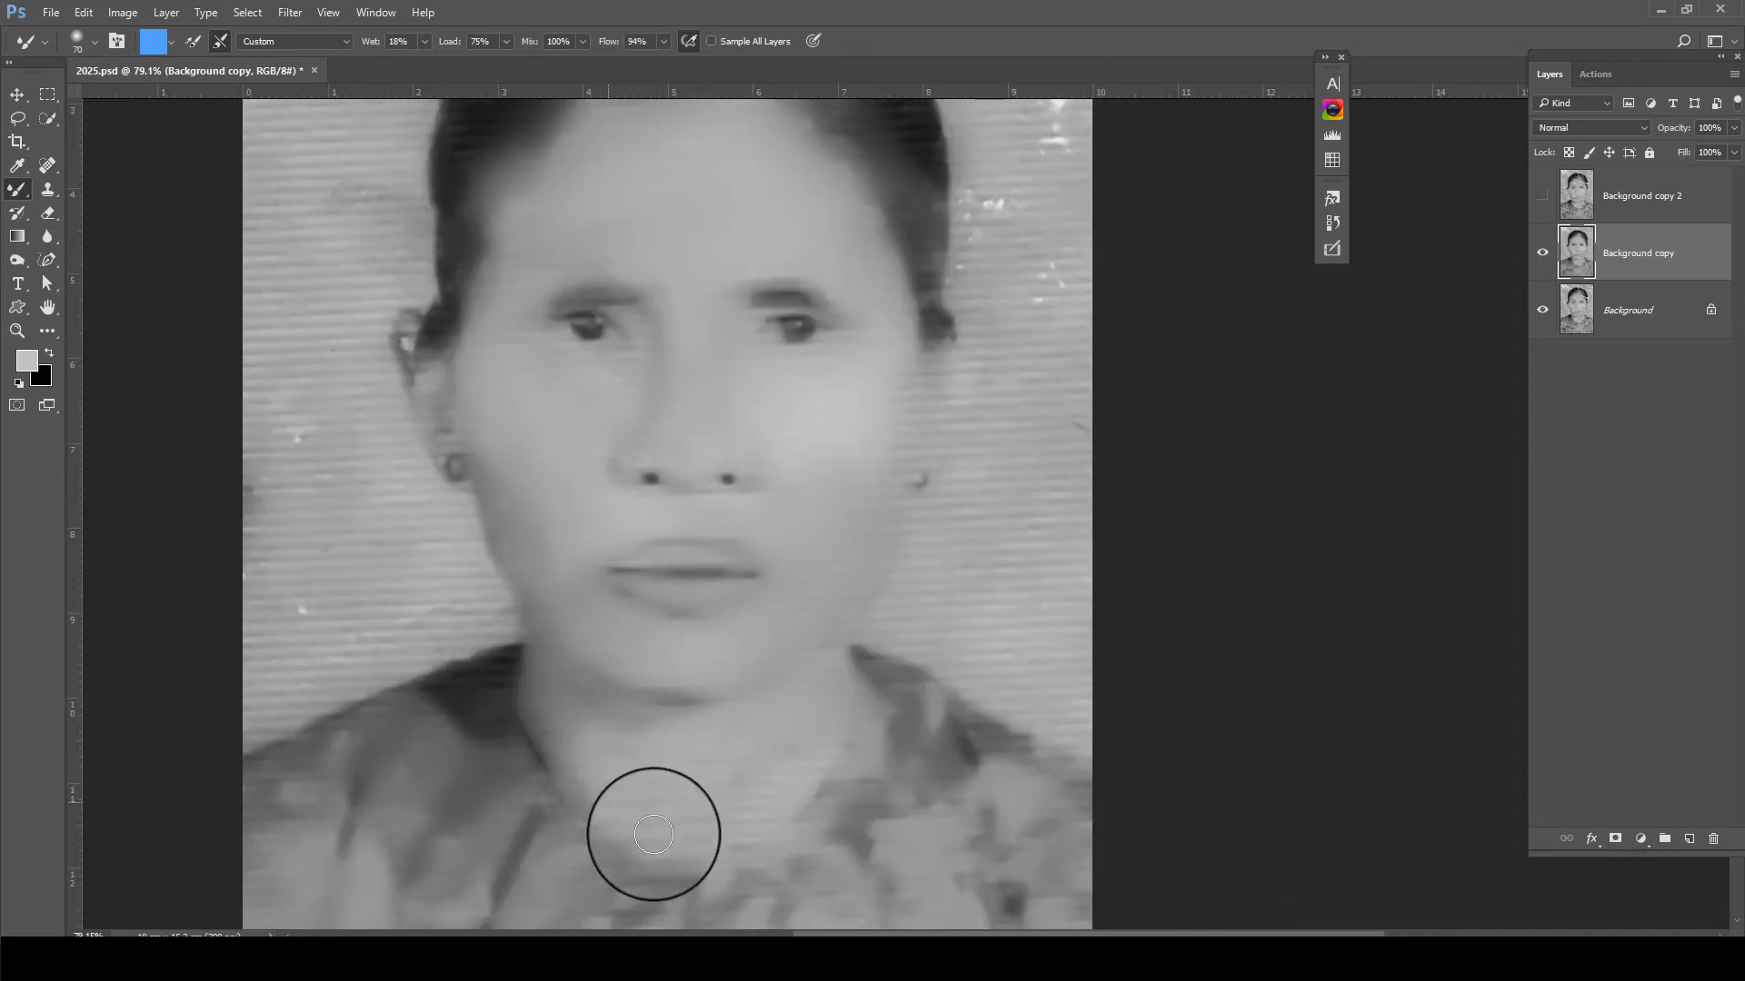
scroll(639, 699, down, 1)
mouse_move(723, 760)
mouse_down()
mouse_move(701, 787)
mouse_move(740, 724)
mouse_move(557, 721)
mouse_move(560, 679)
mouse_move(784, 669)
mouse_up()
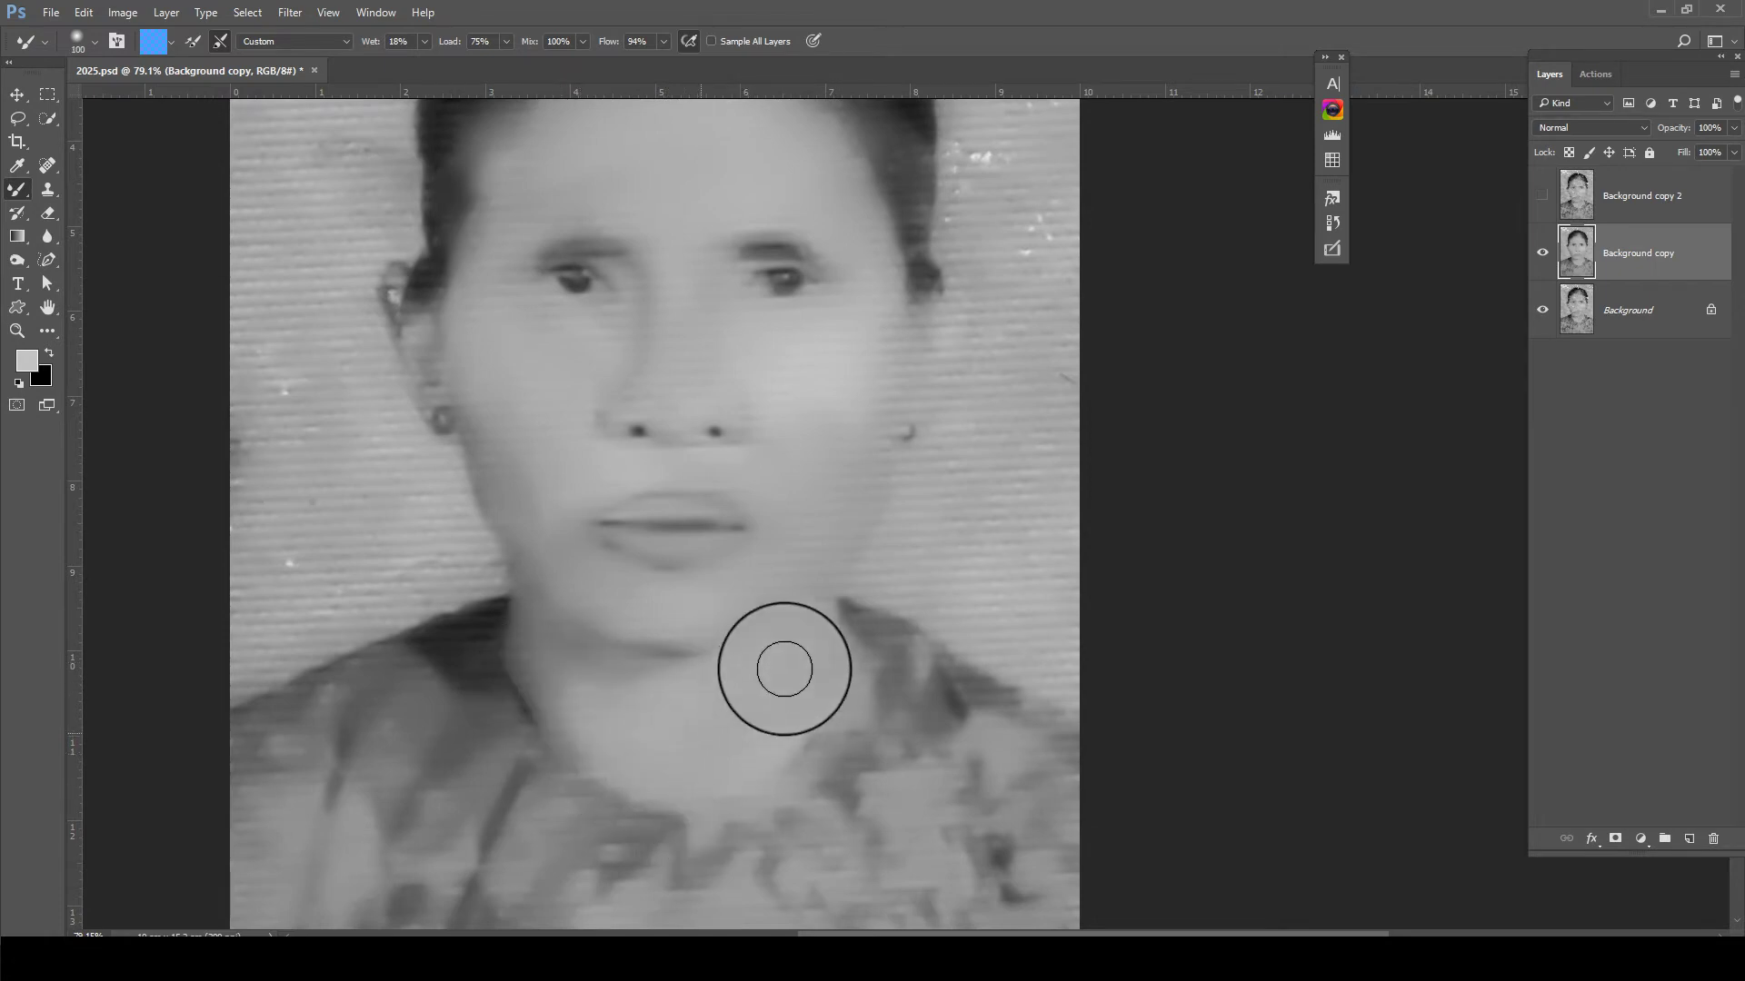
key(bracketright)
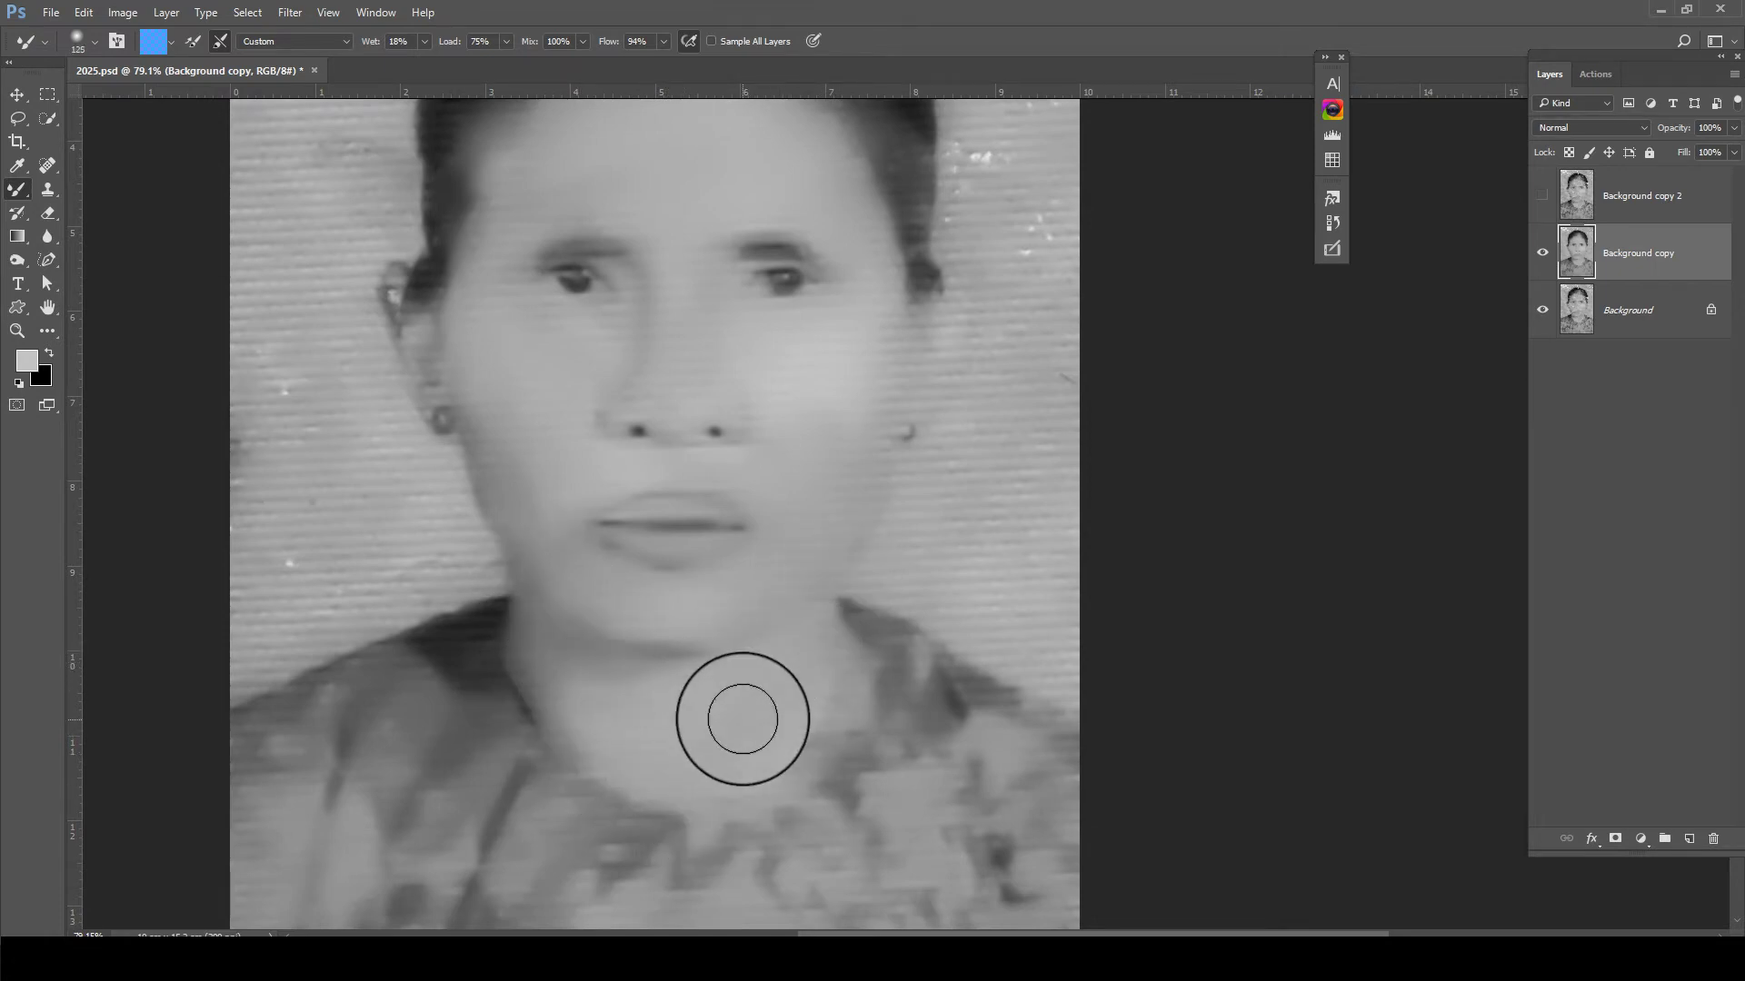
scroll(779, 678, down, 2)
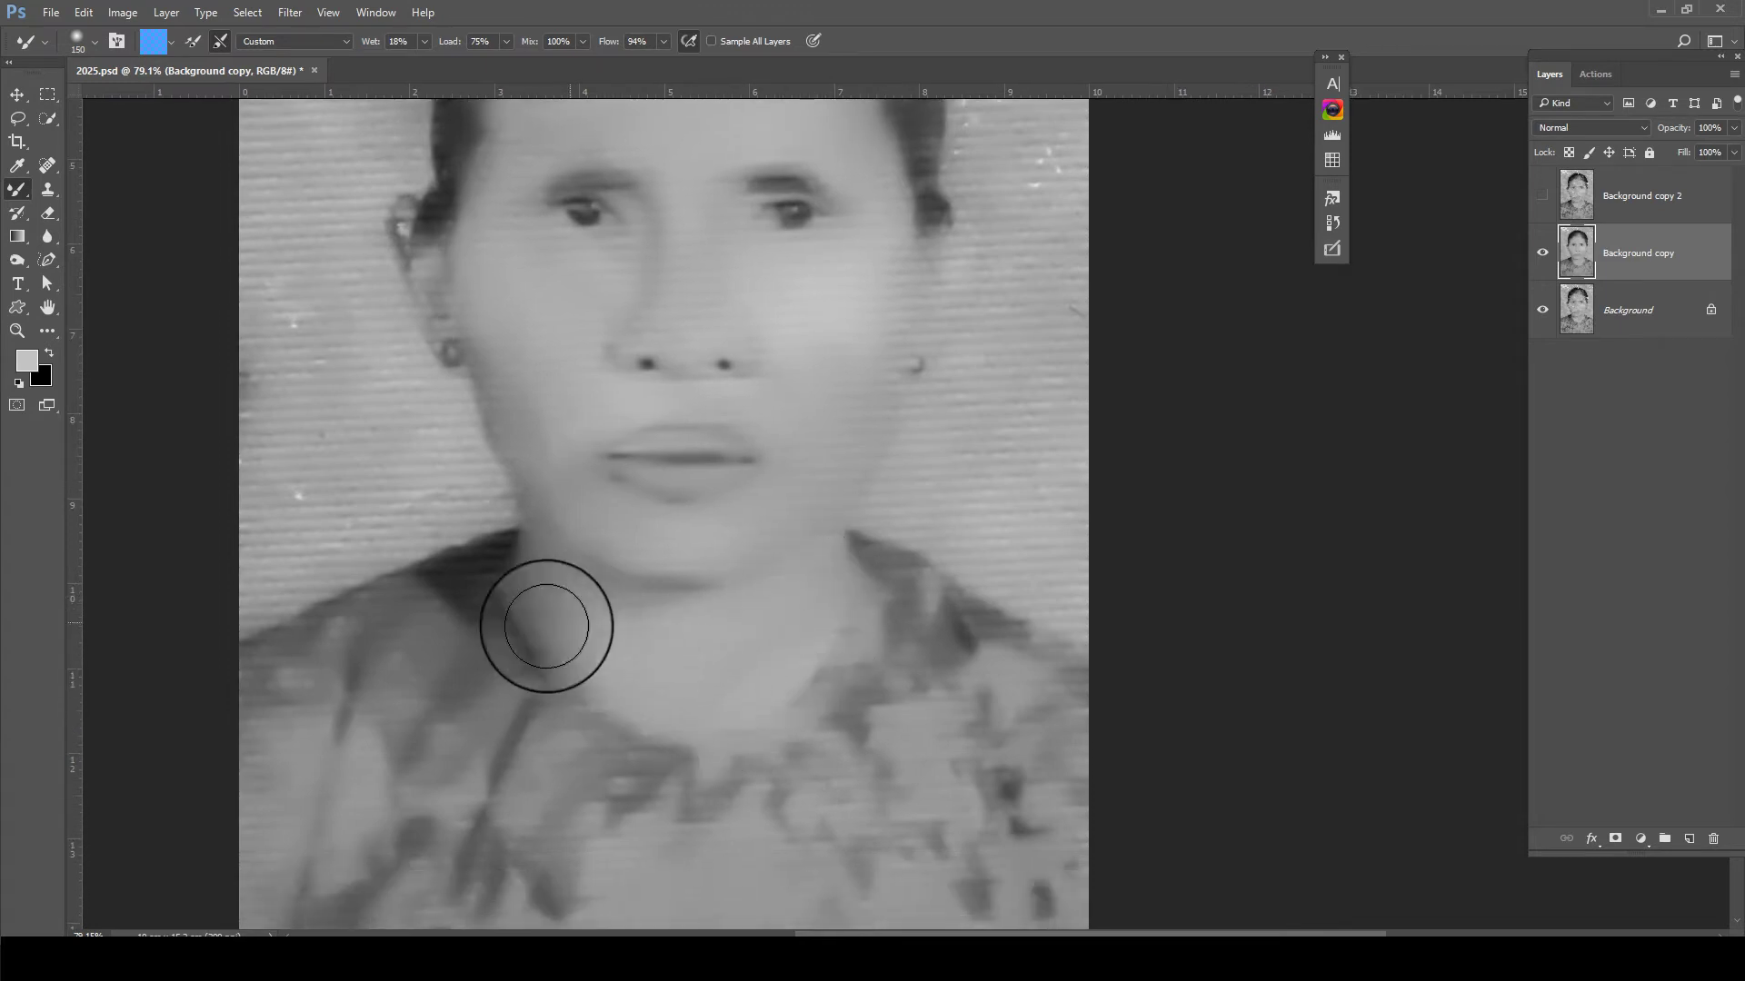
Blend away the rough texture on the left and right collar
mouse_move(384, 696)
mouse_down()
mouse_move(417, 705)
mouse_move(381, 857)
mouse_move(822, 949)
mouse_up()
key(bracketleft)
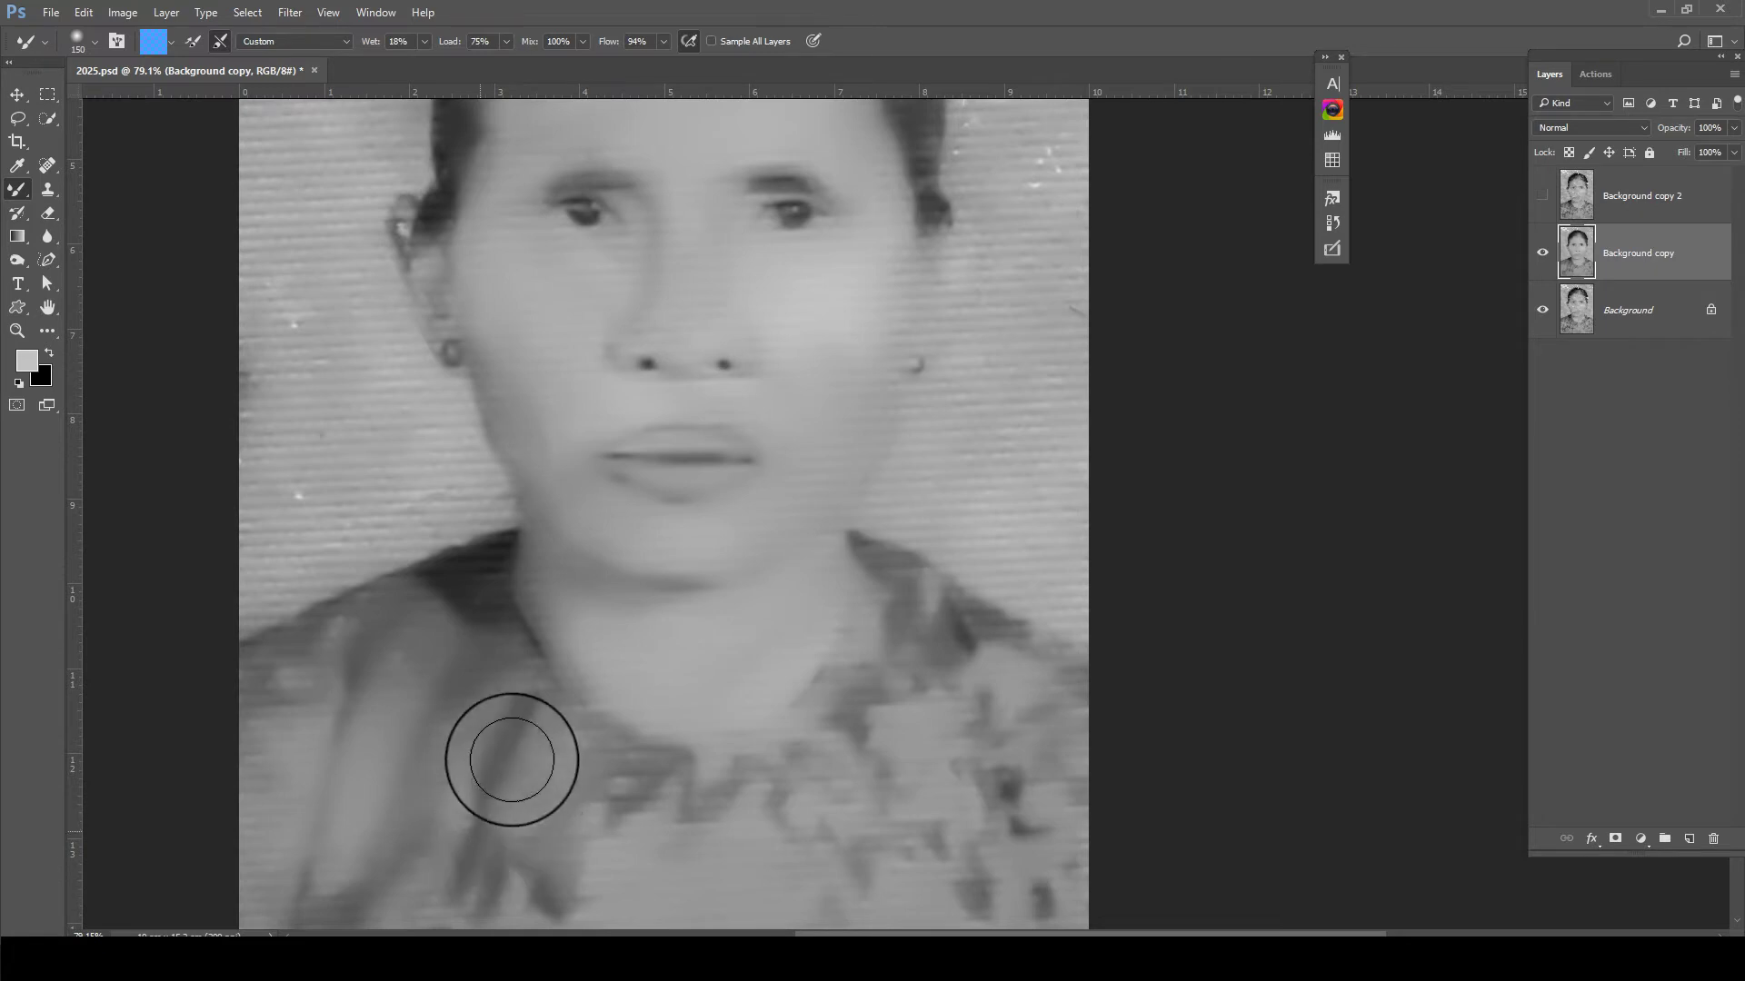
scroll(506, 768, down, 2)
mouse_move(506, 817)
mouse_down()
mouse_move(475, 818)
mouse_move(499, 799)
mouse_up()
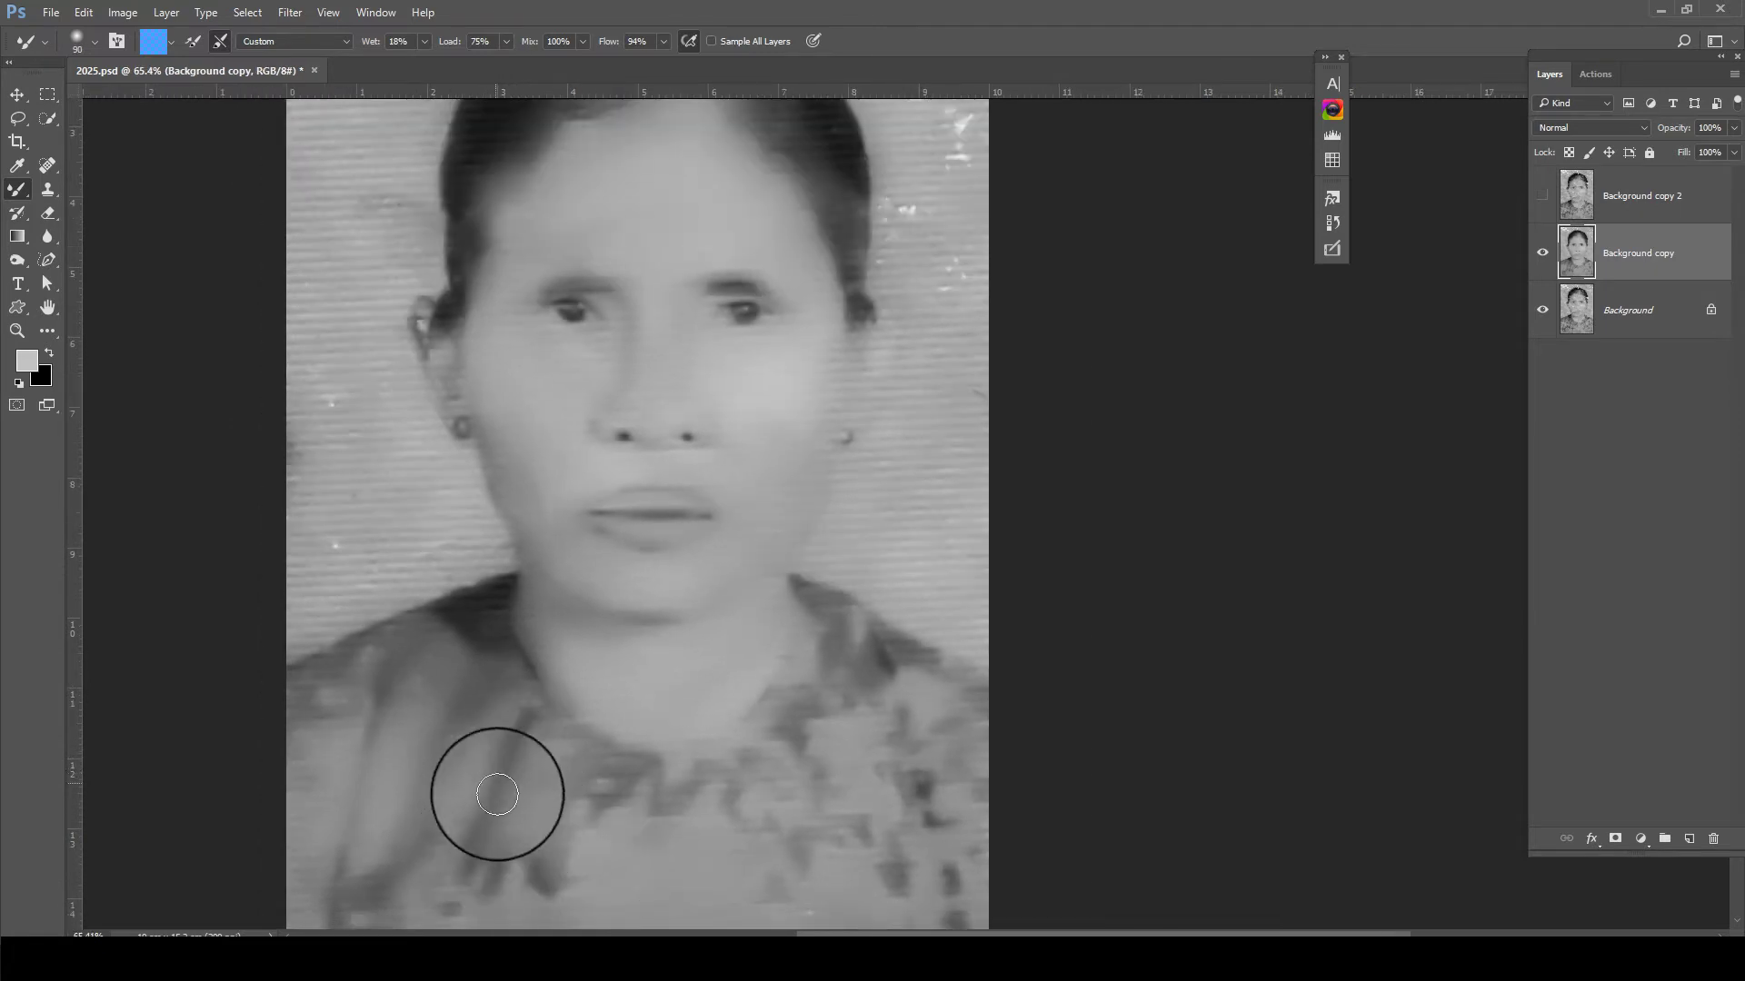
key(bracketright)
drag(788, 901, 876, 748)
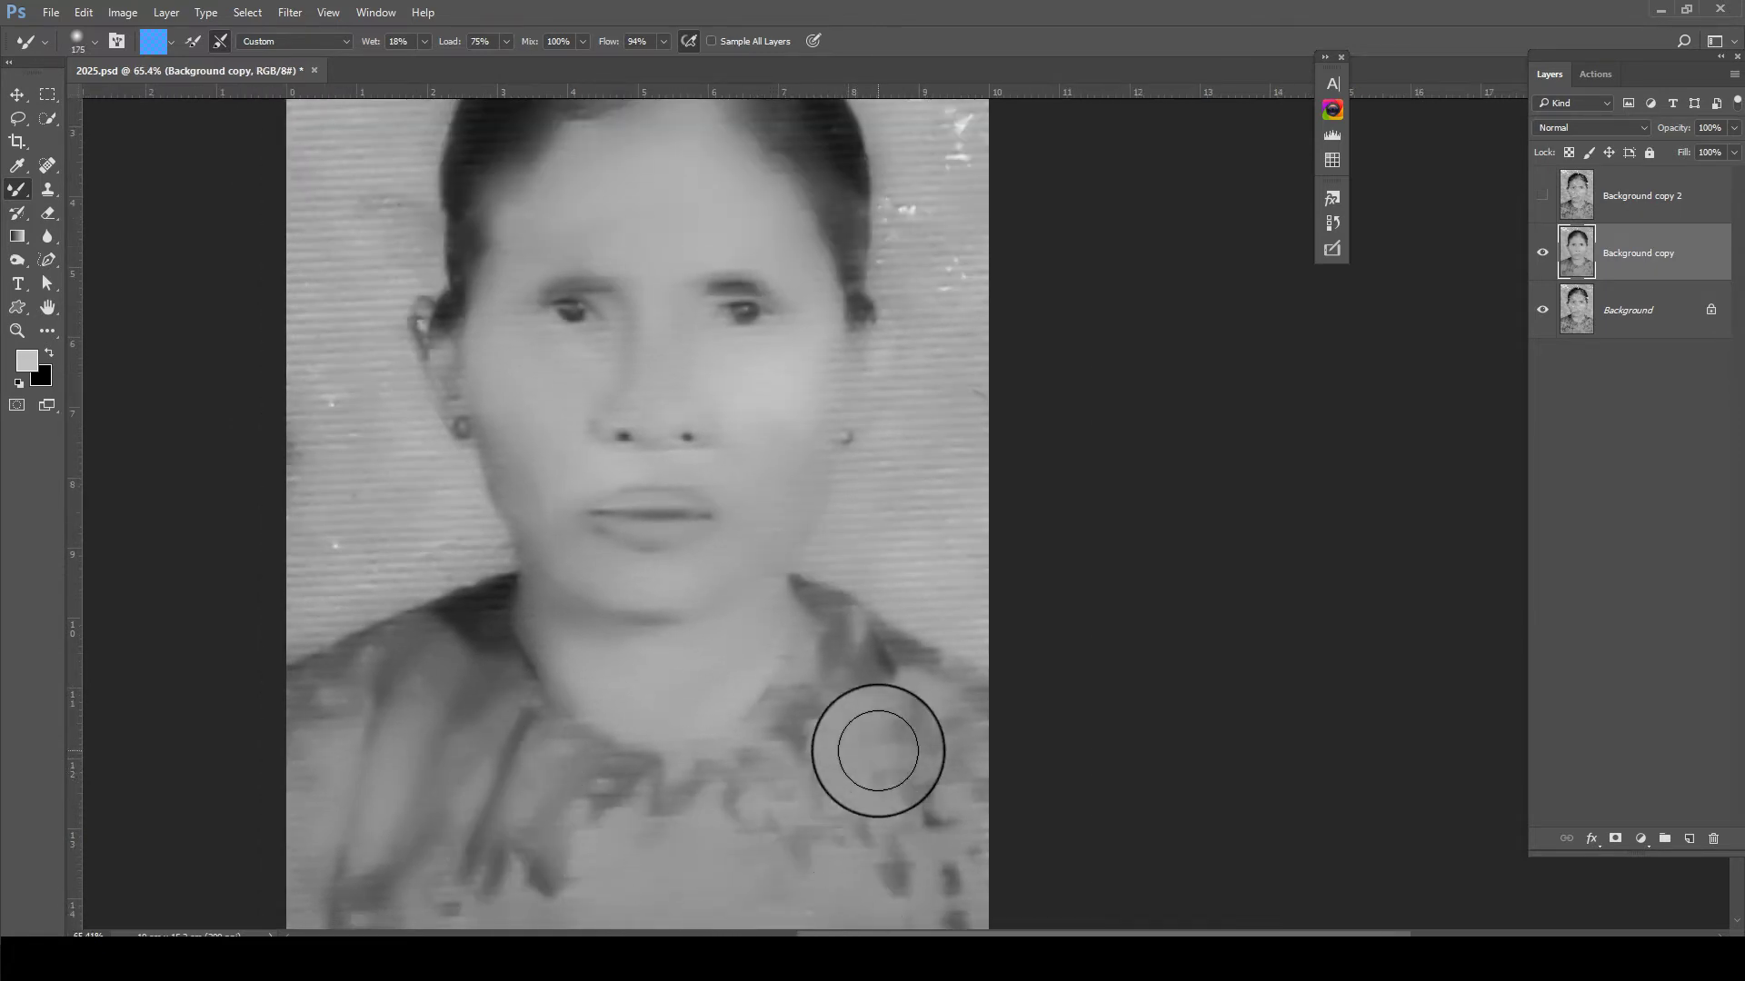
key(bracketleft)
key(bracketleft)
mouse_move(869, 681)
mouse_down()
mouse_move(911, 675)
mouse_move(970, 728)
mouse_move(903, 759)
mouse_move(946, 872)
mouse_move(836, 722)
mouse_move(790, 728)
mouse_move(803, 670)
mouse_move(705, 748)
mouse_up()
With a smaller brush, smooth the skin between the nose and left eye and the right cheek edge
scroll(446, 607, up, 3)
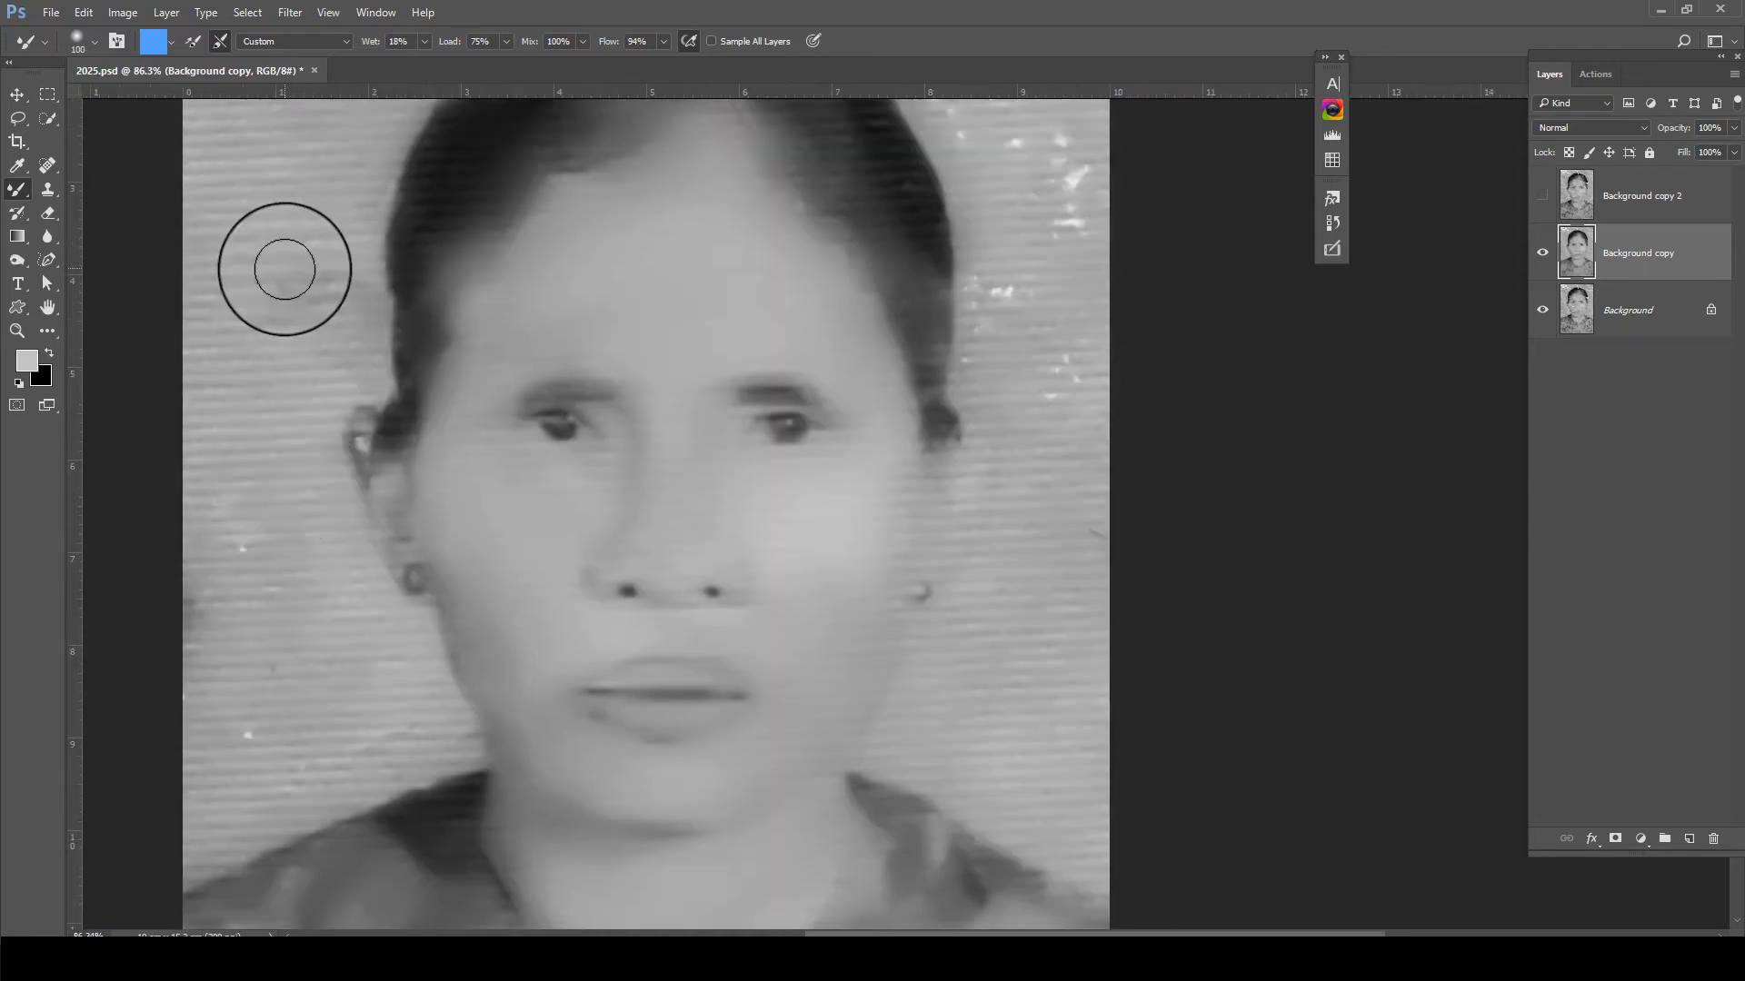
scroll(685, 534, up, 2)
key(bracketleft)
key(bracketleft)
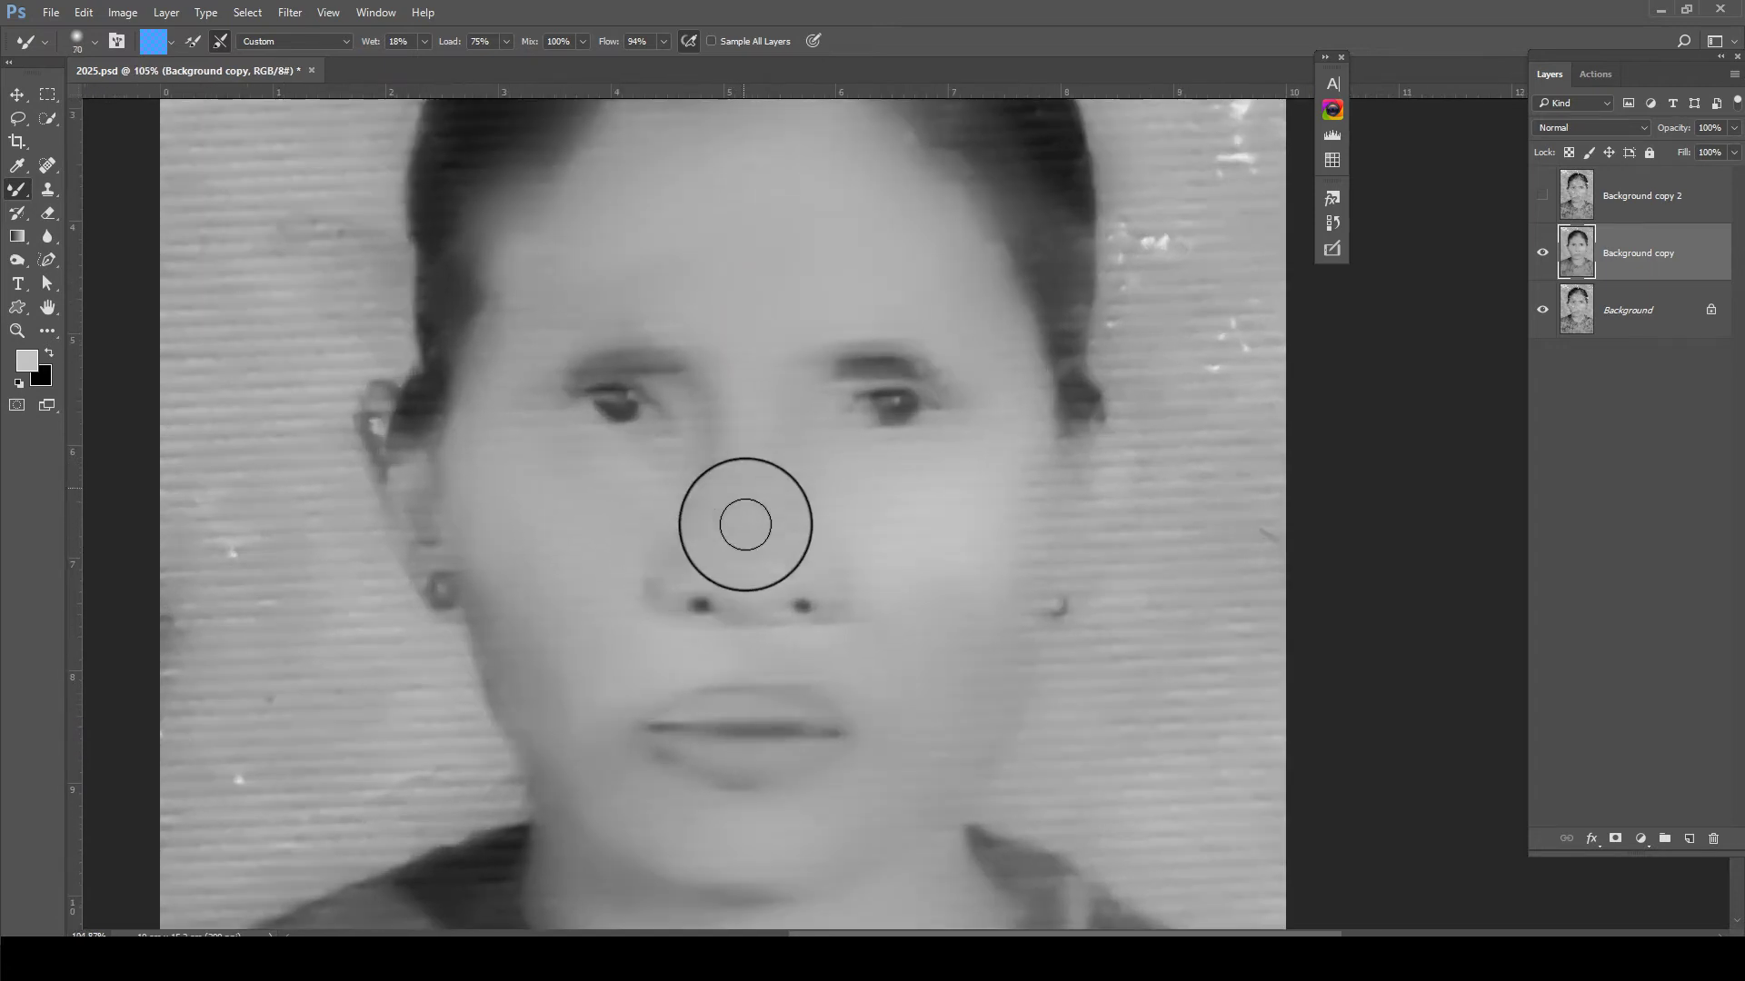
drag(673, 523, 641, 457)
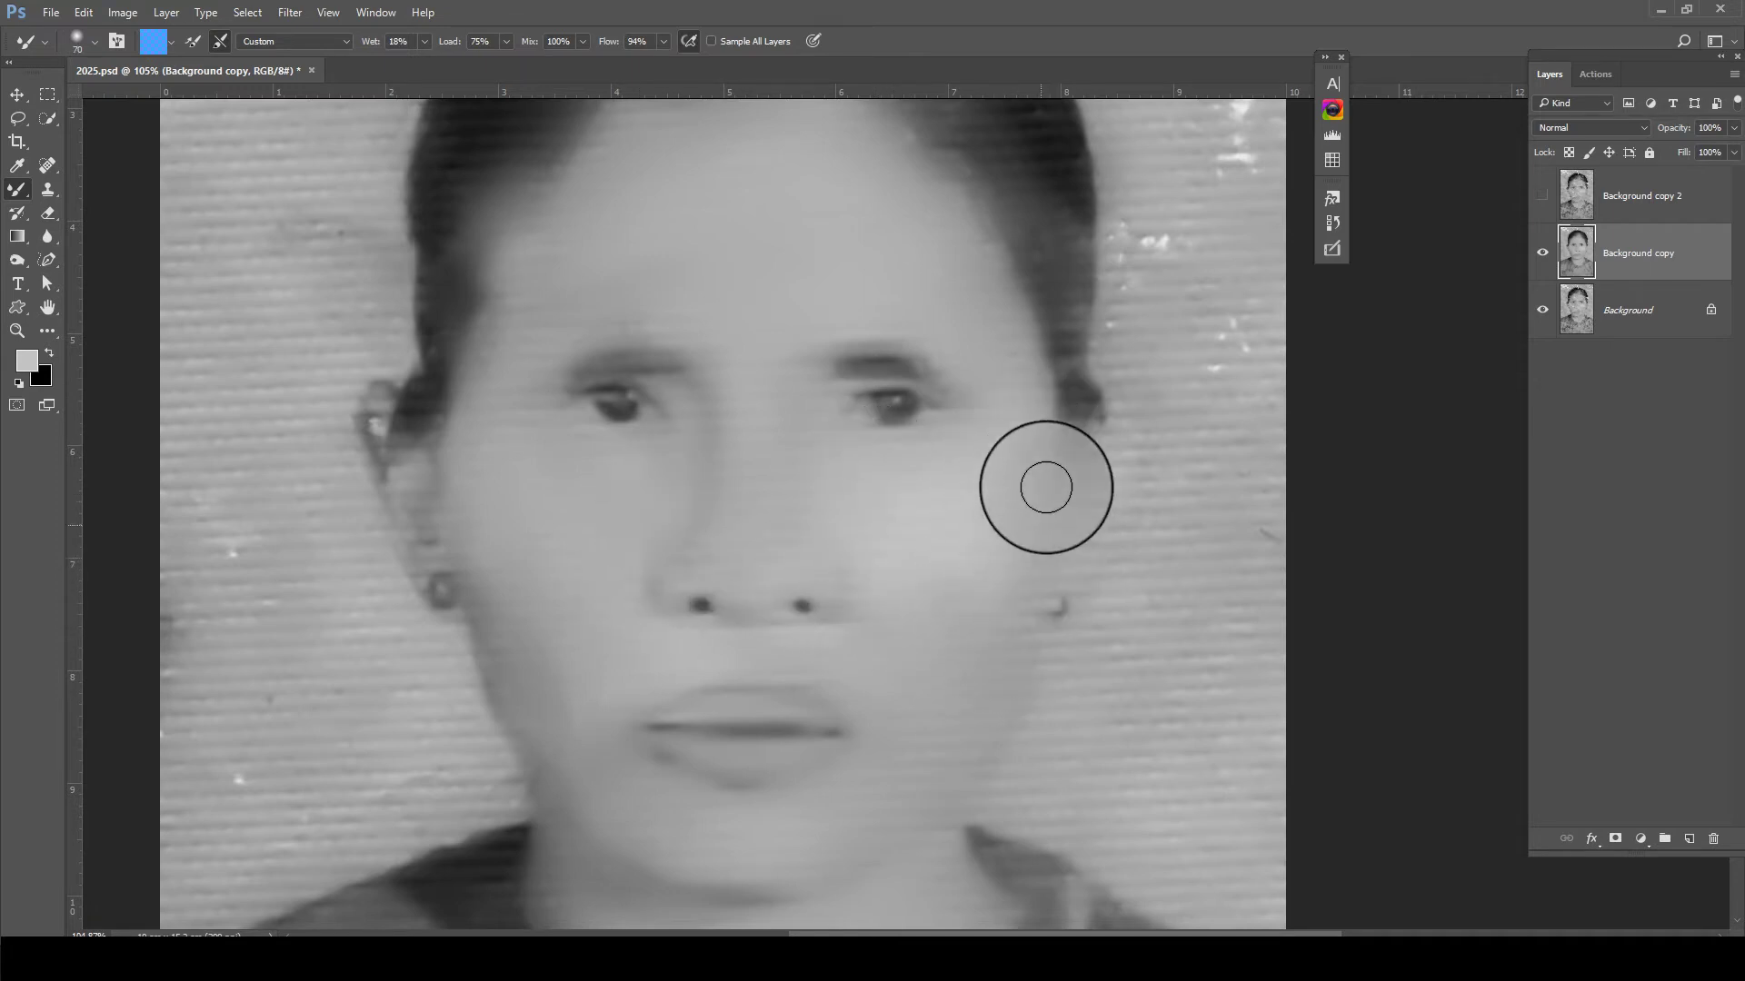
drag(1046, 488, 1035, 607)
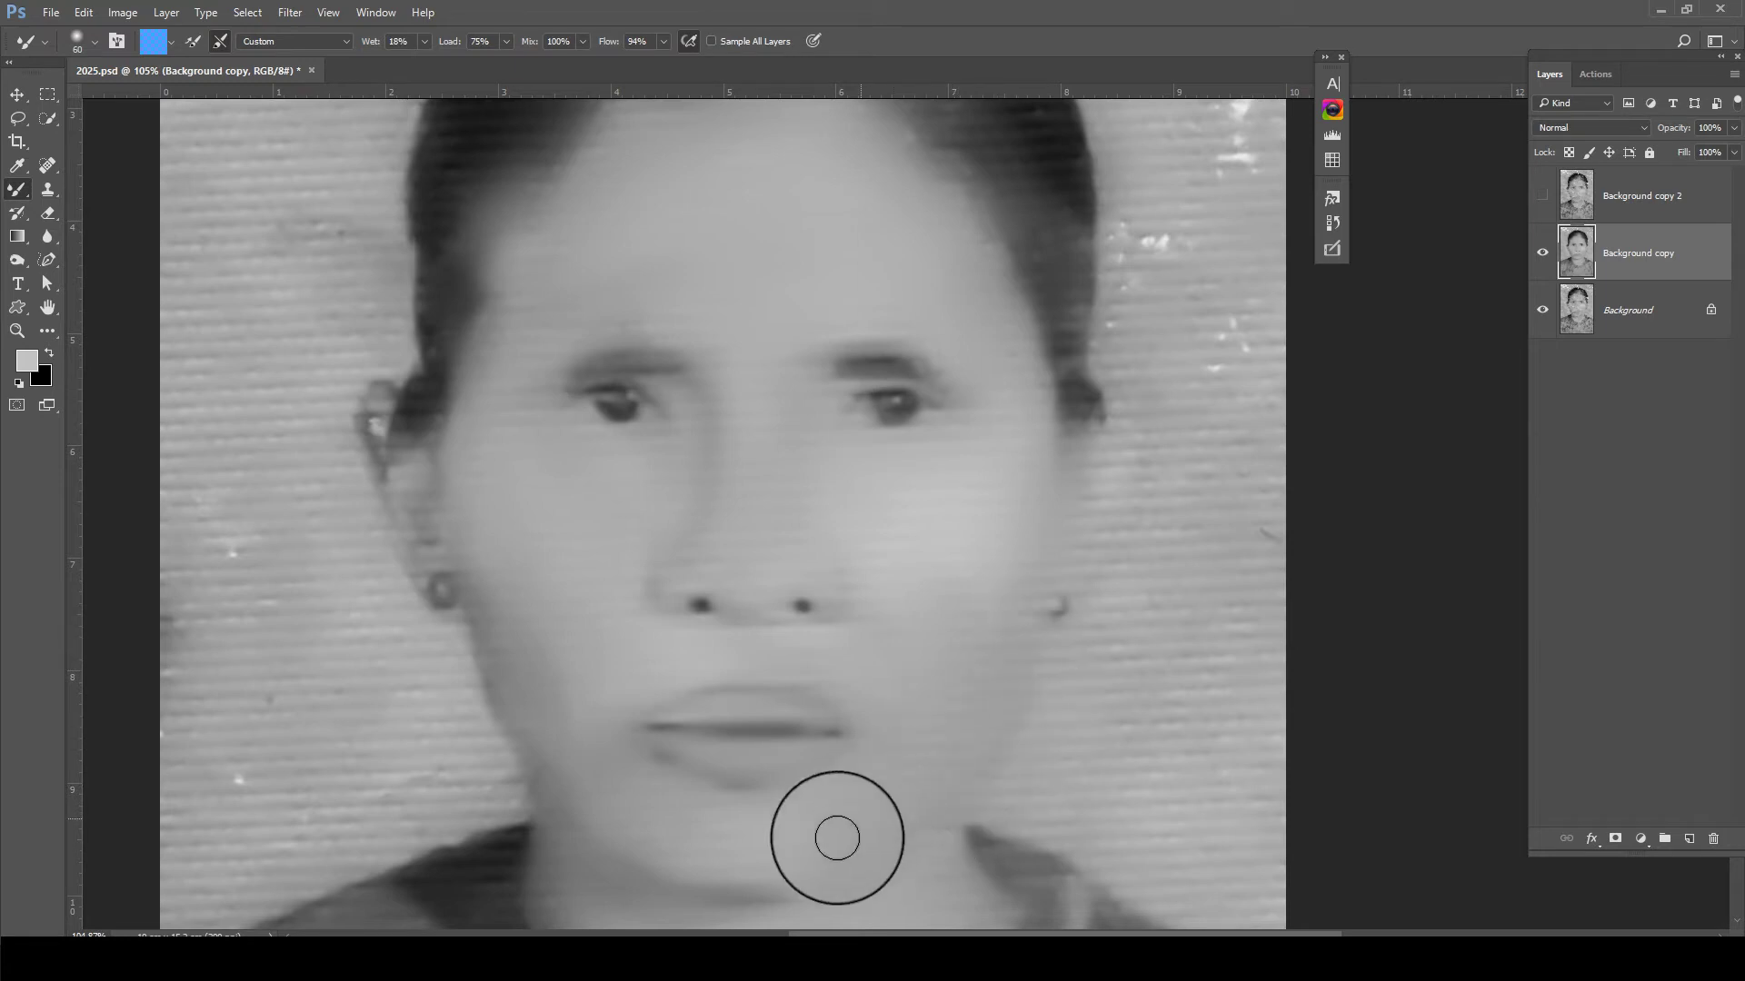
Clean up the left ear, eyebrow, cheek and lip corner, undoing a stroke that smeared the right eye
scroll(714, 495, down, 3)
scroll(663, 320, up, 3)
scroll(616, 273, down, 3)
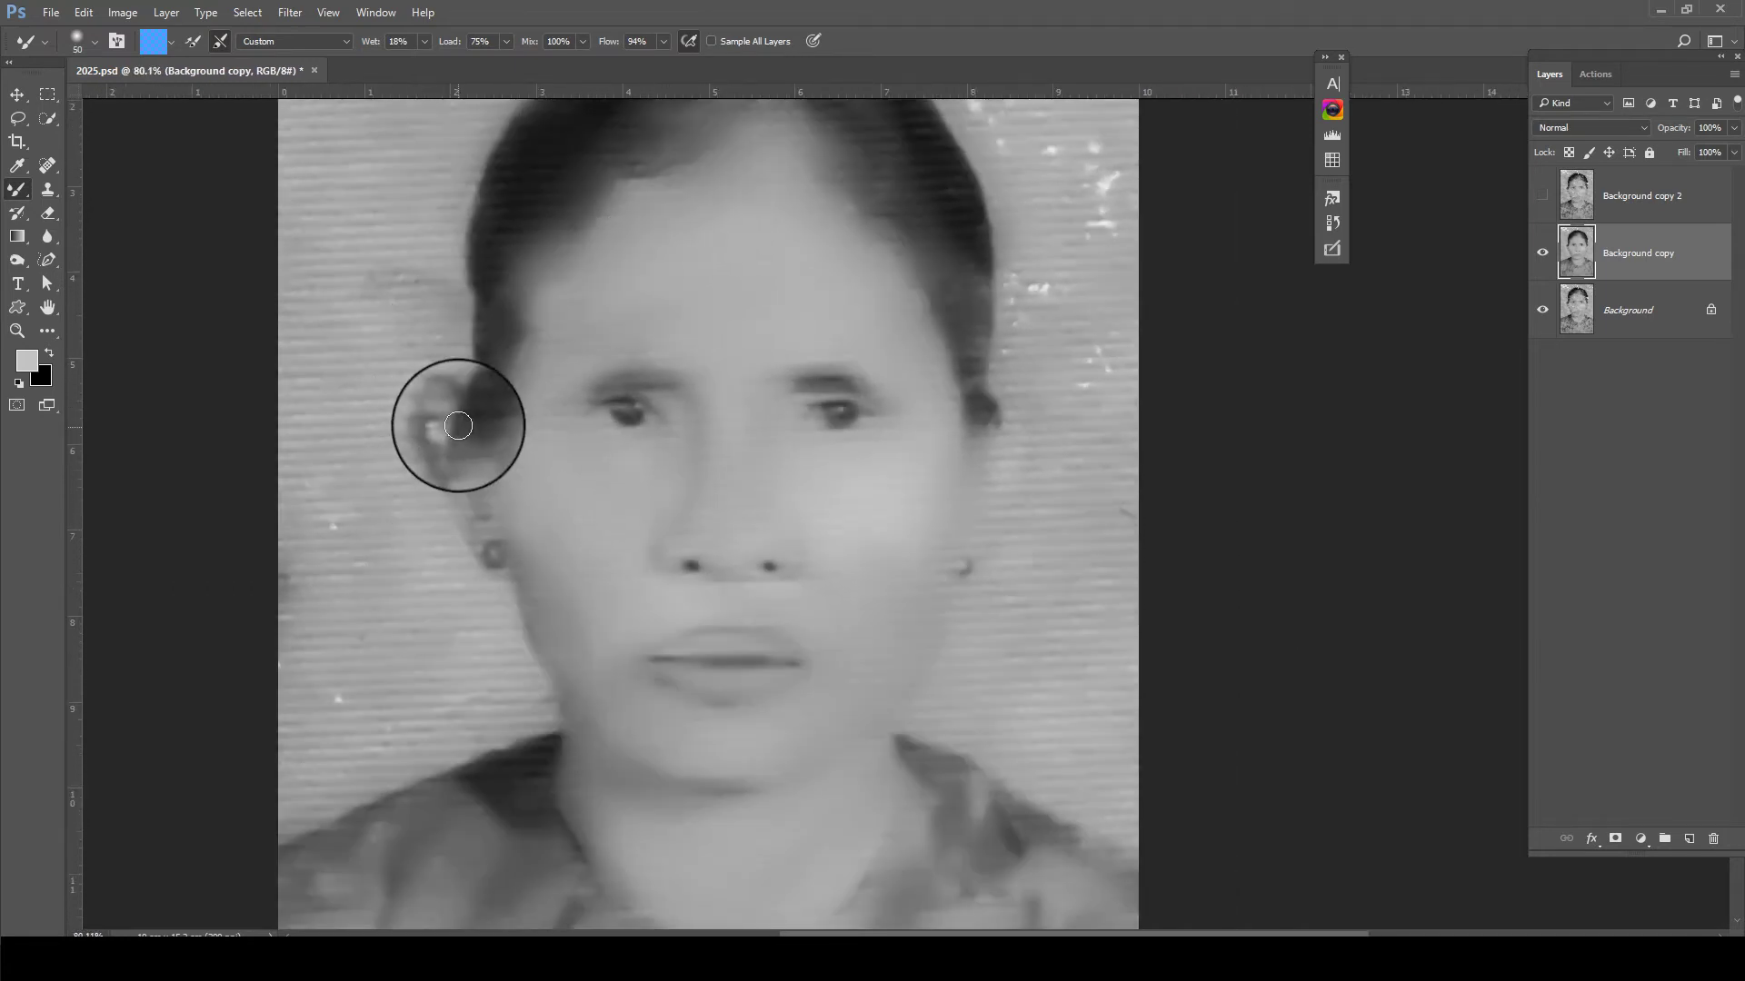
drag(458, 425, 442, 427)
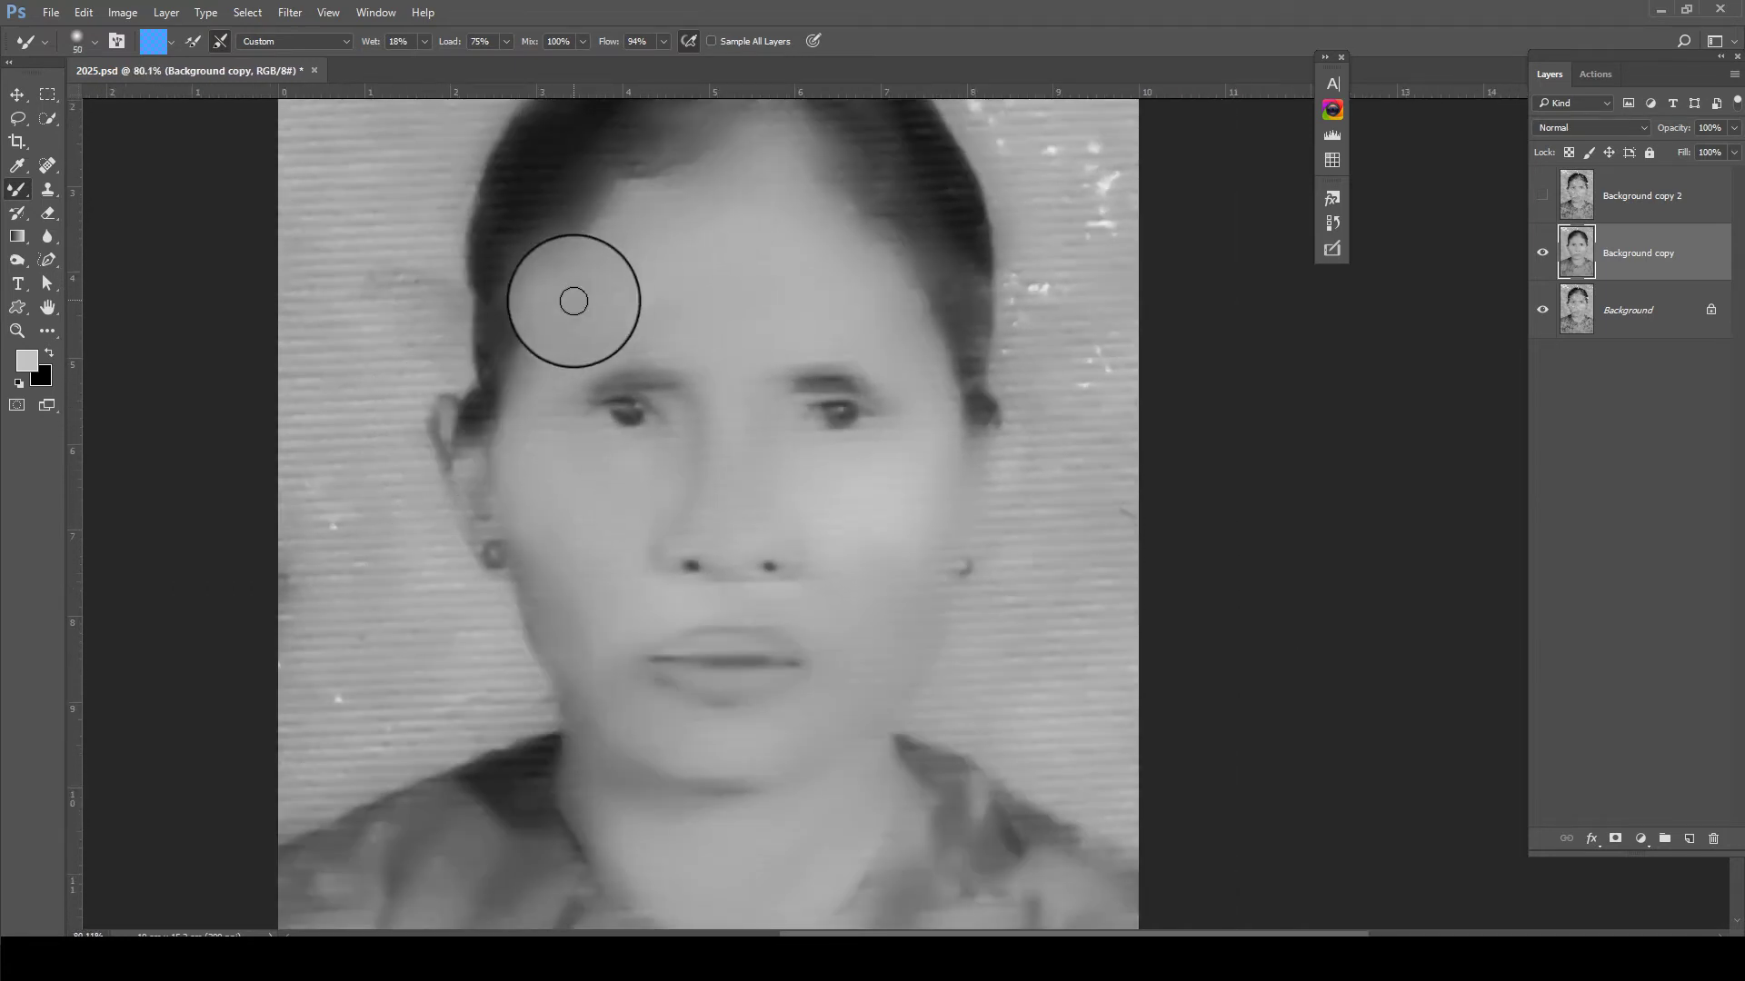
mouse_move(573, 301)
mouse_down()
mouse_move(545, 378)
mouse_move(608, 342)
mouse_move(555, 449)
mouse_move(643, 553)
mouse_up()
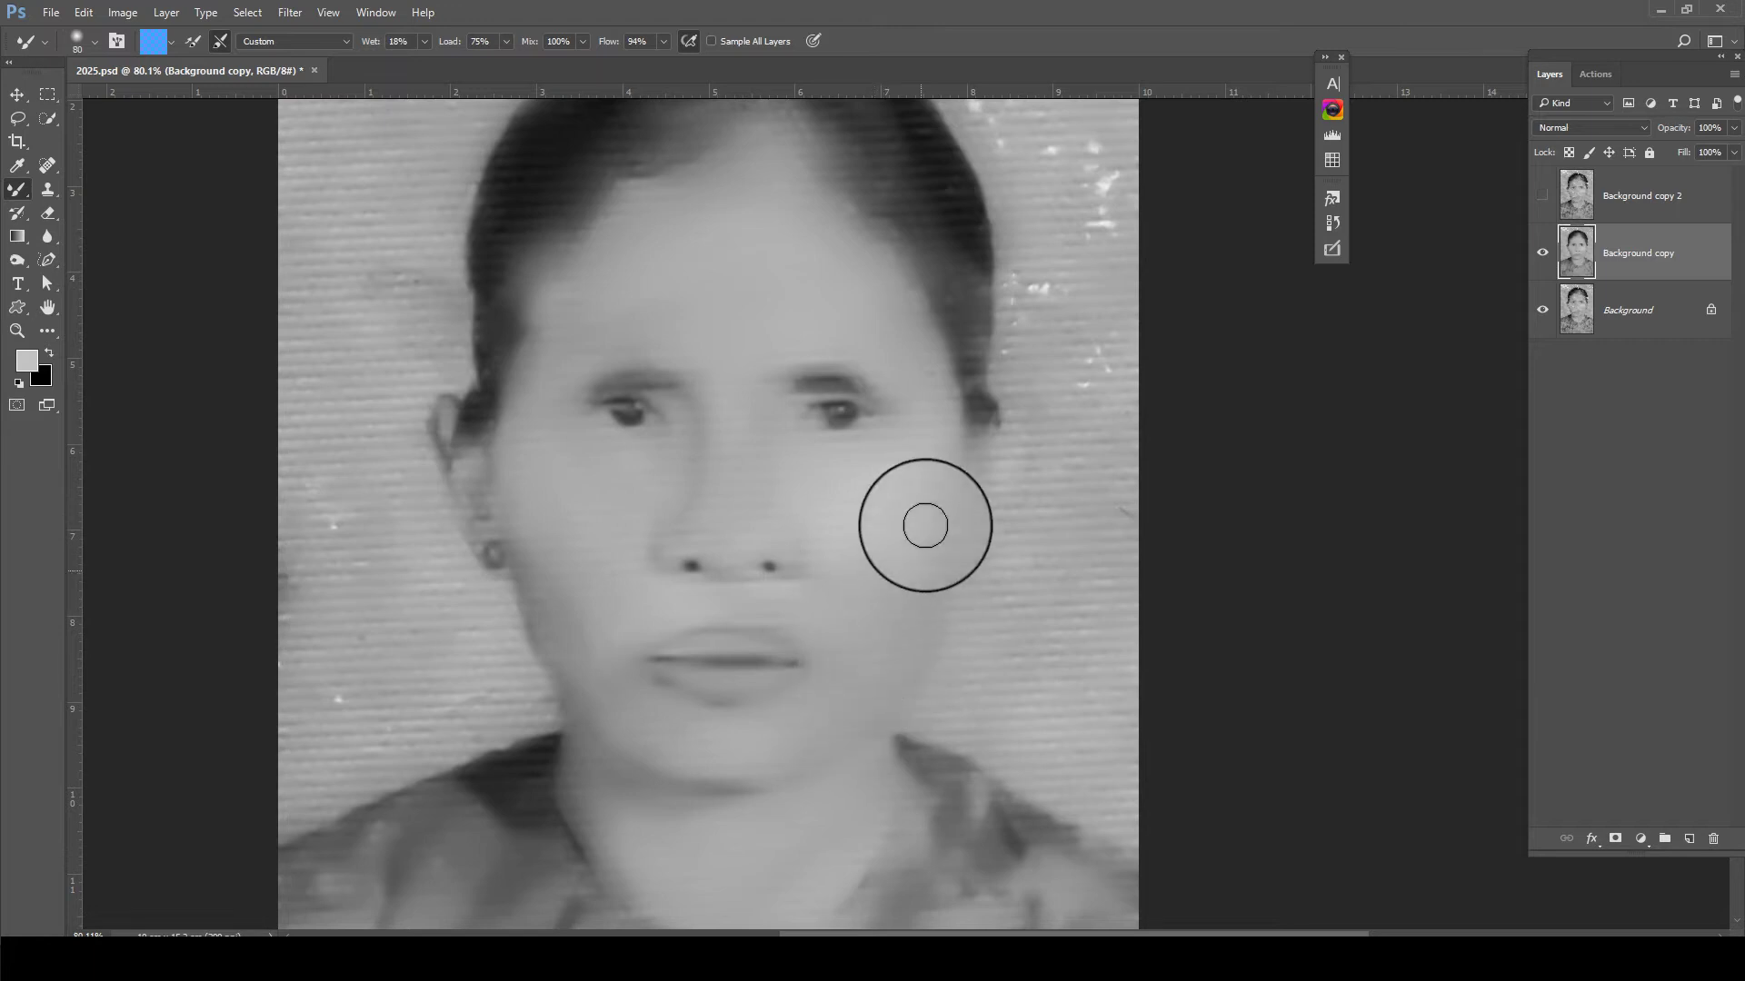
mouse_move(873, 637)
mouse_down()
mouse_move(759, 739)
mouse_move(603, 682)
mouse_move(549, 611)
mouse_move(694, 668)
mouse_move(740, 642)
mouse_move(693, 639)
mouse_move(787, 635)
mouse_move(682, 670)
mouse_move(829, 643)
mouse_up()
scroll(694, 668, up, 1)
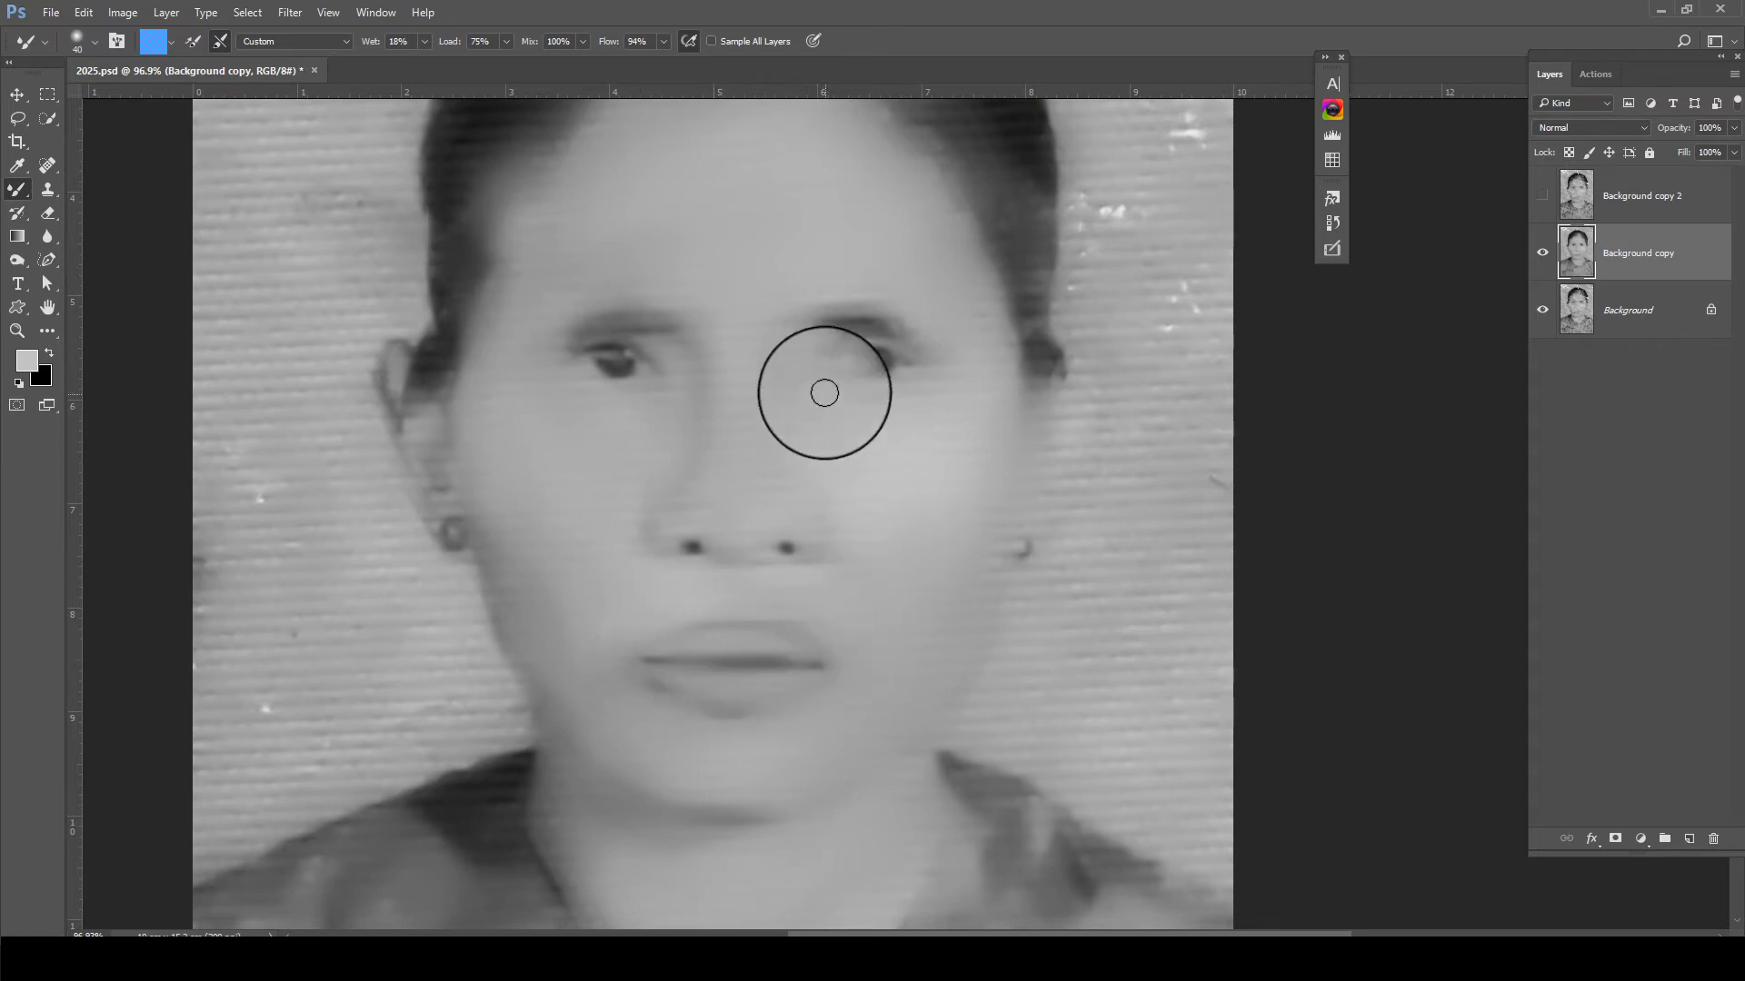
key(ctrl+z)
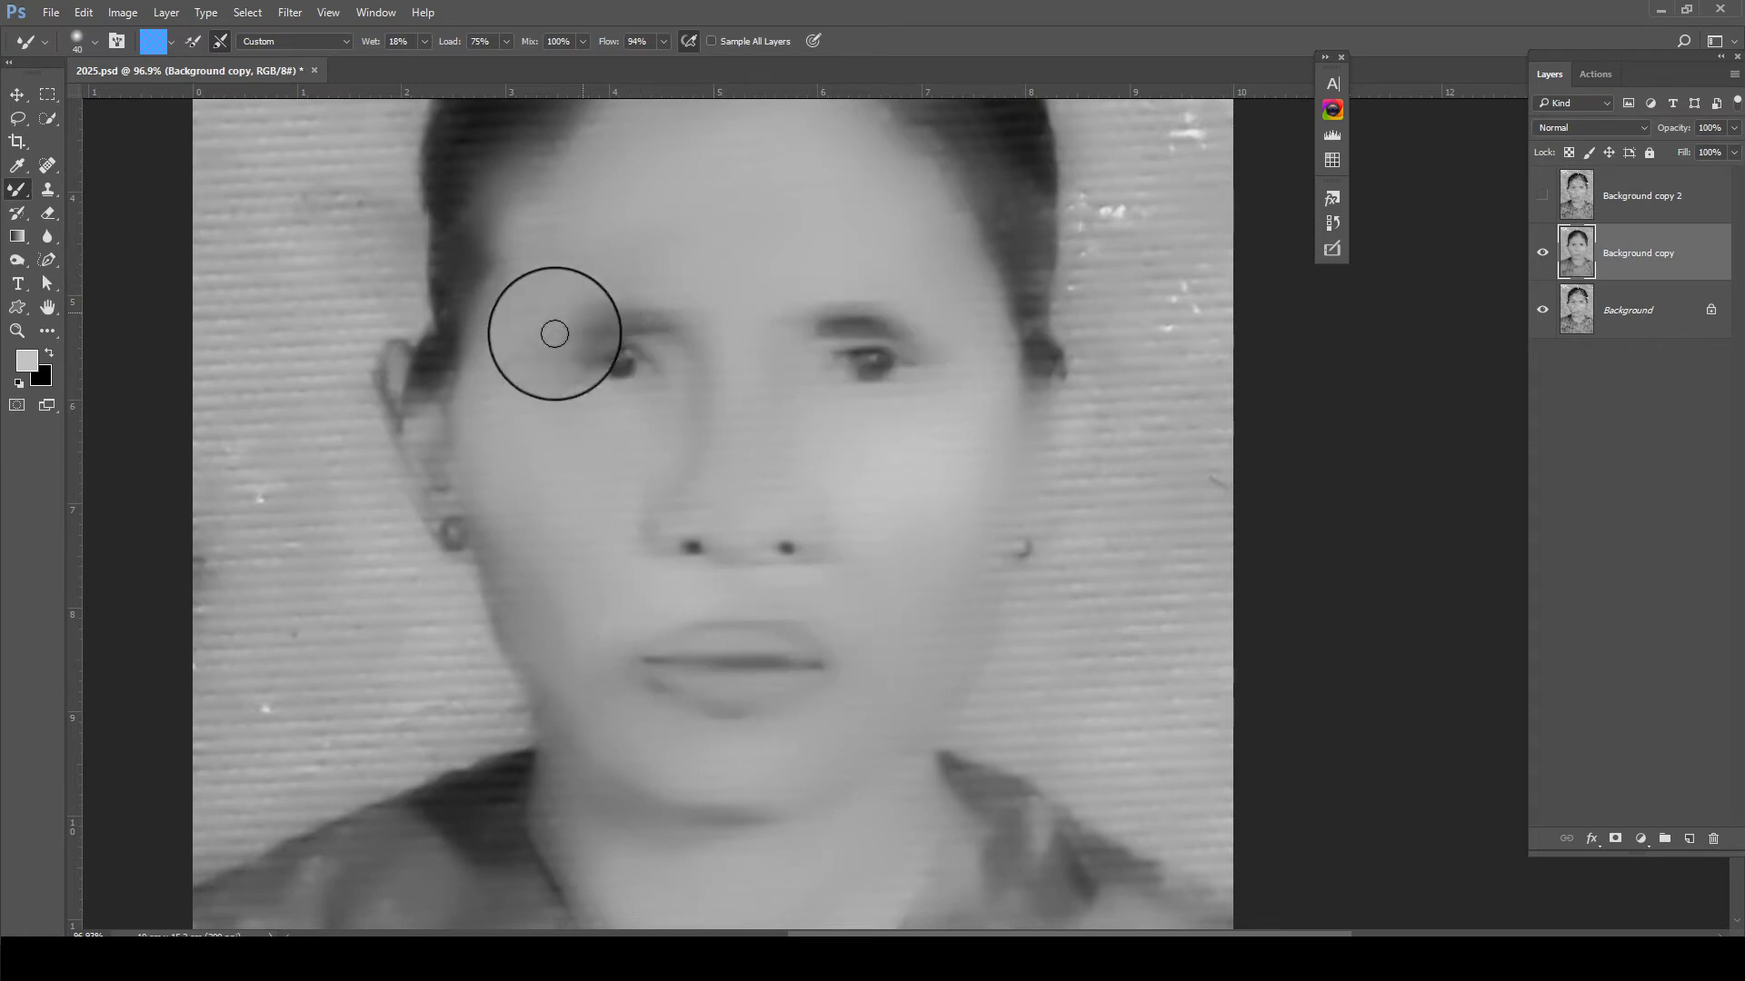
Toggle the original halftone layer to compare it with the smoothed one
scroll(554, 333, down, 3)
click(1542, 195)
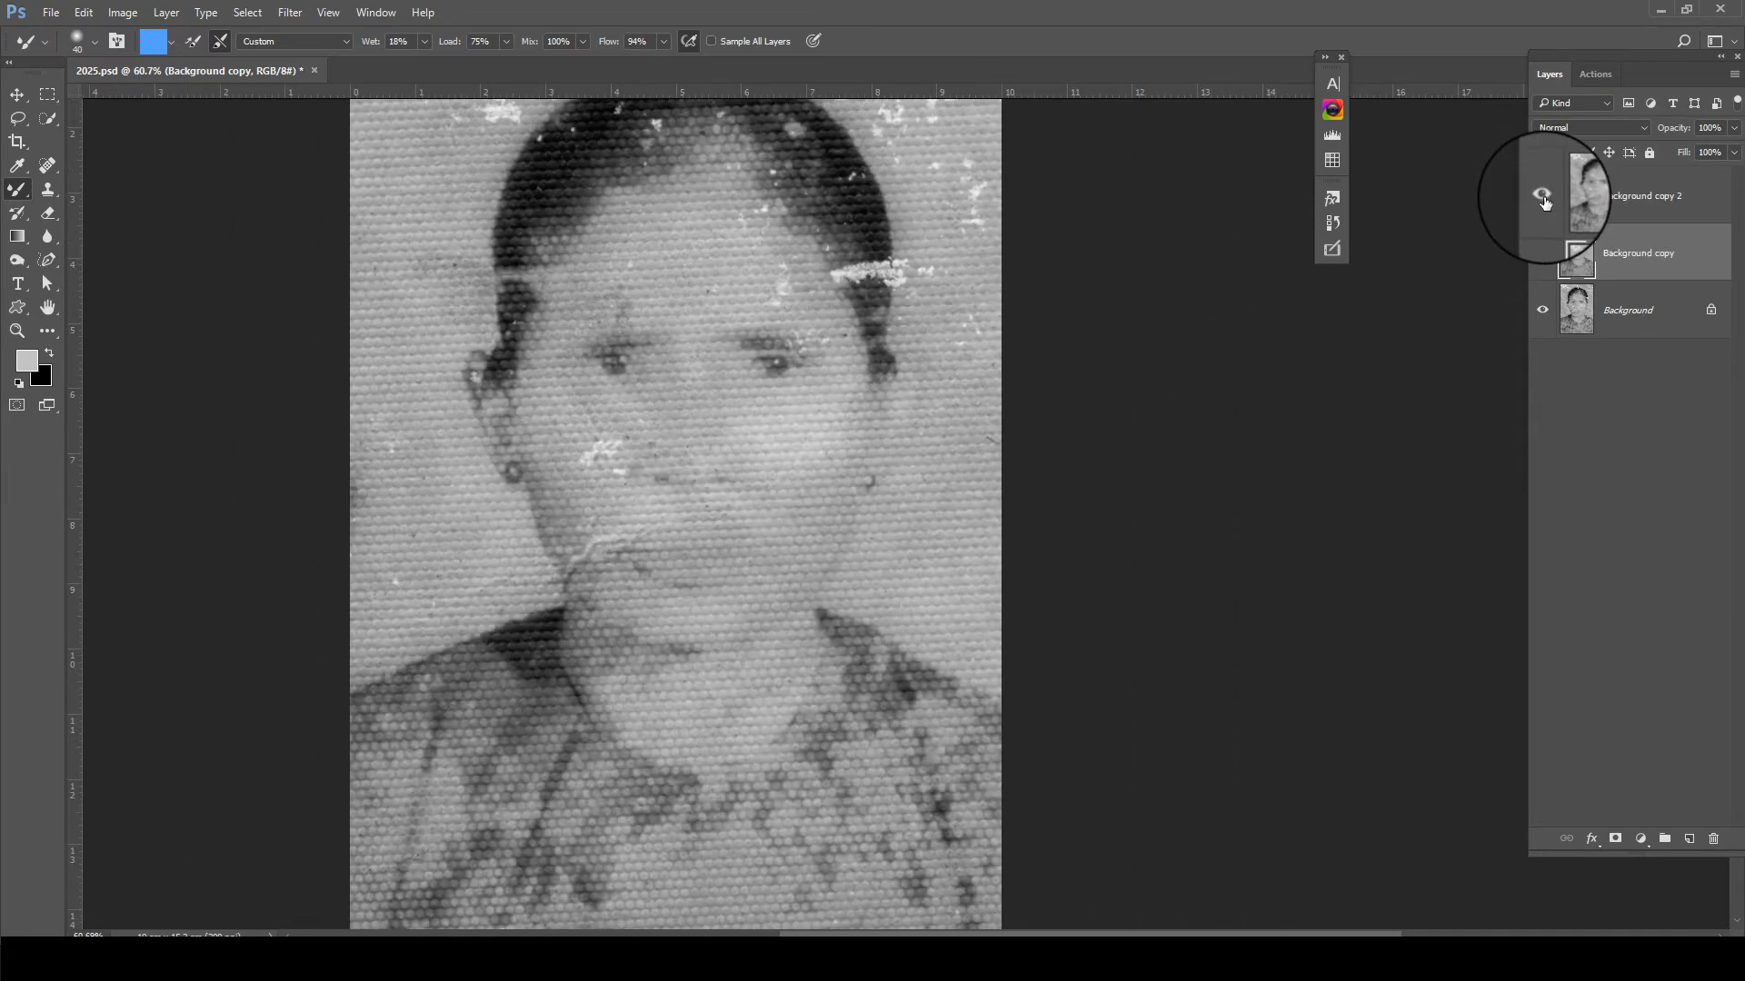
click(1542, 196)
click(1542, 196)
Smooth the cheek, jaw and chest texture, then review the face
scroll(780, 448, down, 2)
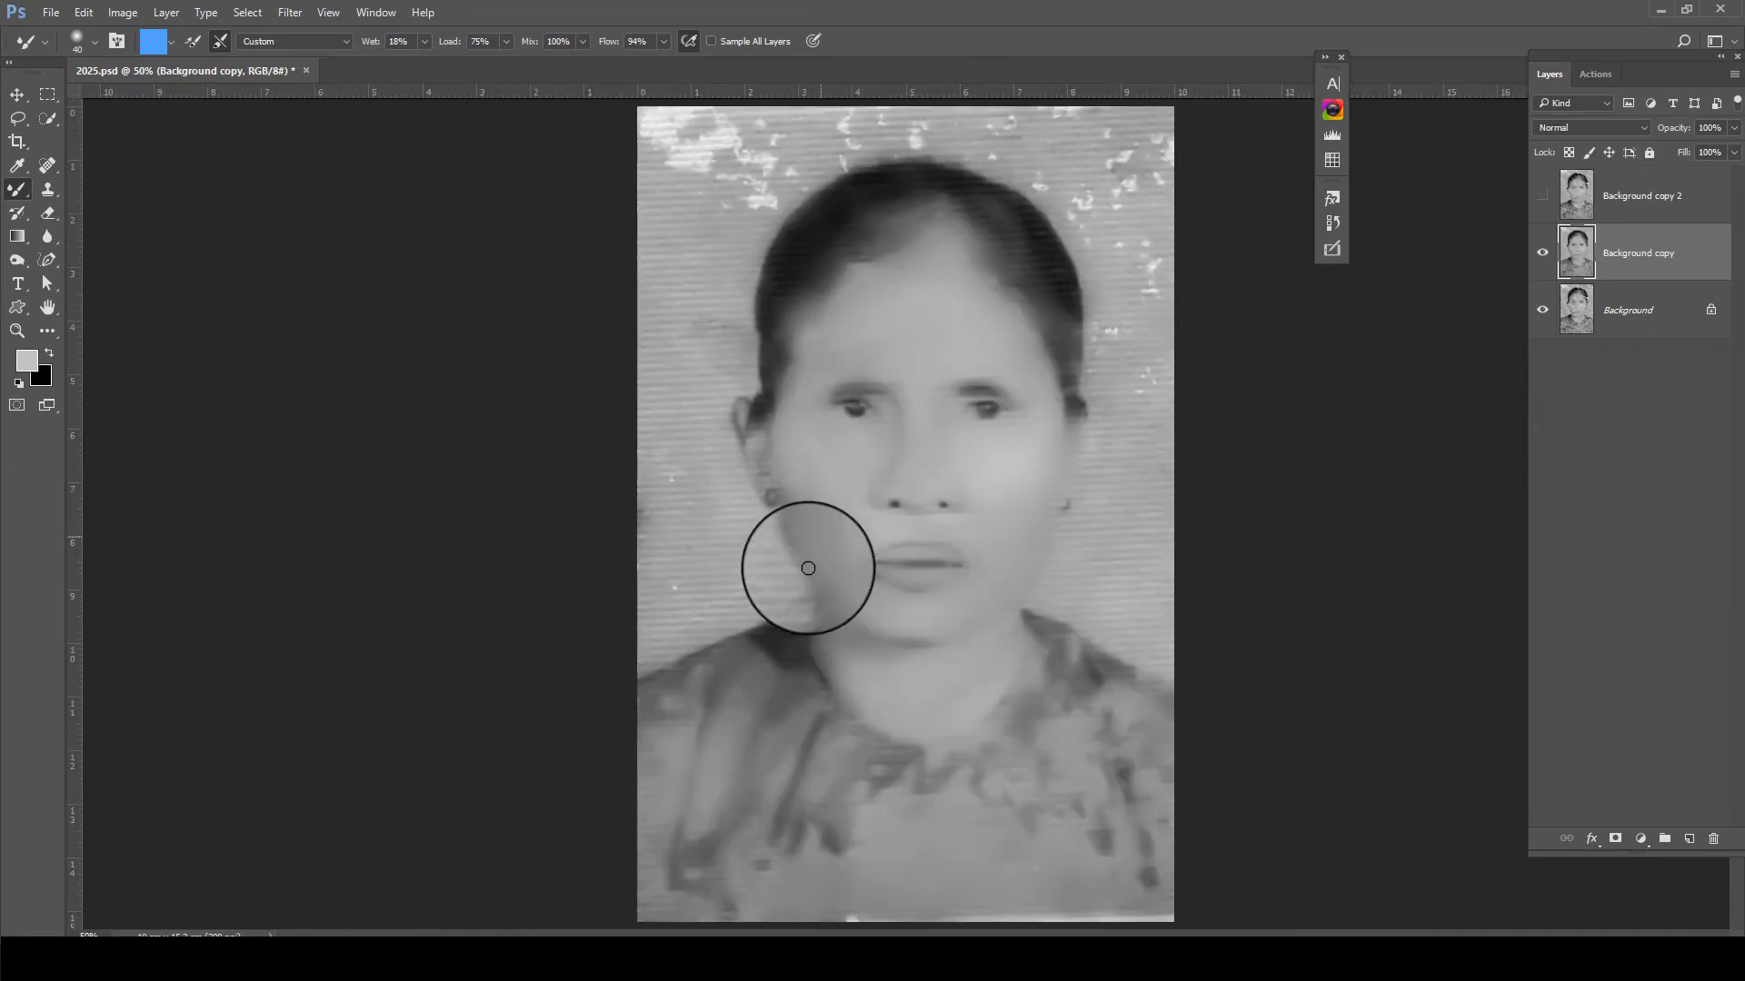
mouse_move(808, 568)
mouse_down()
mouse_move(888, 809)
mouse_move(799, 829)
mouse_move(990, 701)
mouse_move(1052, 807)
mouse_up()
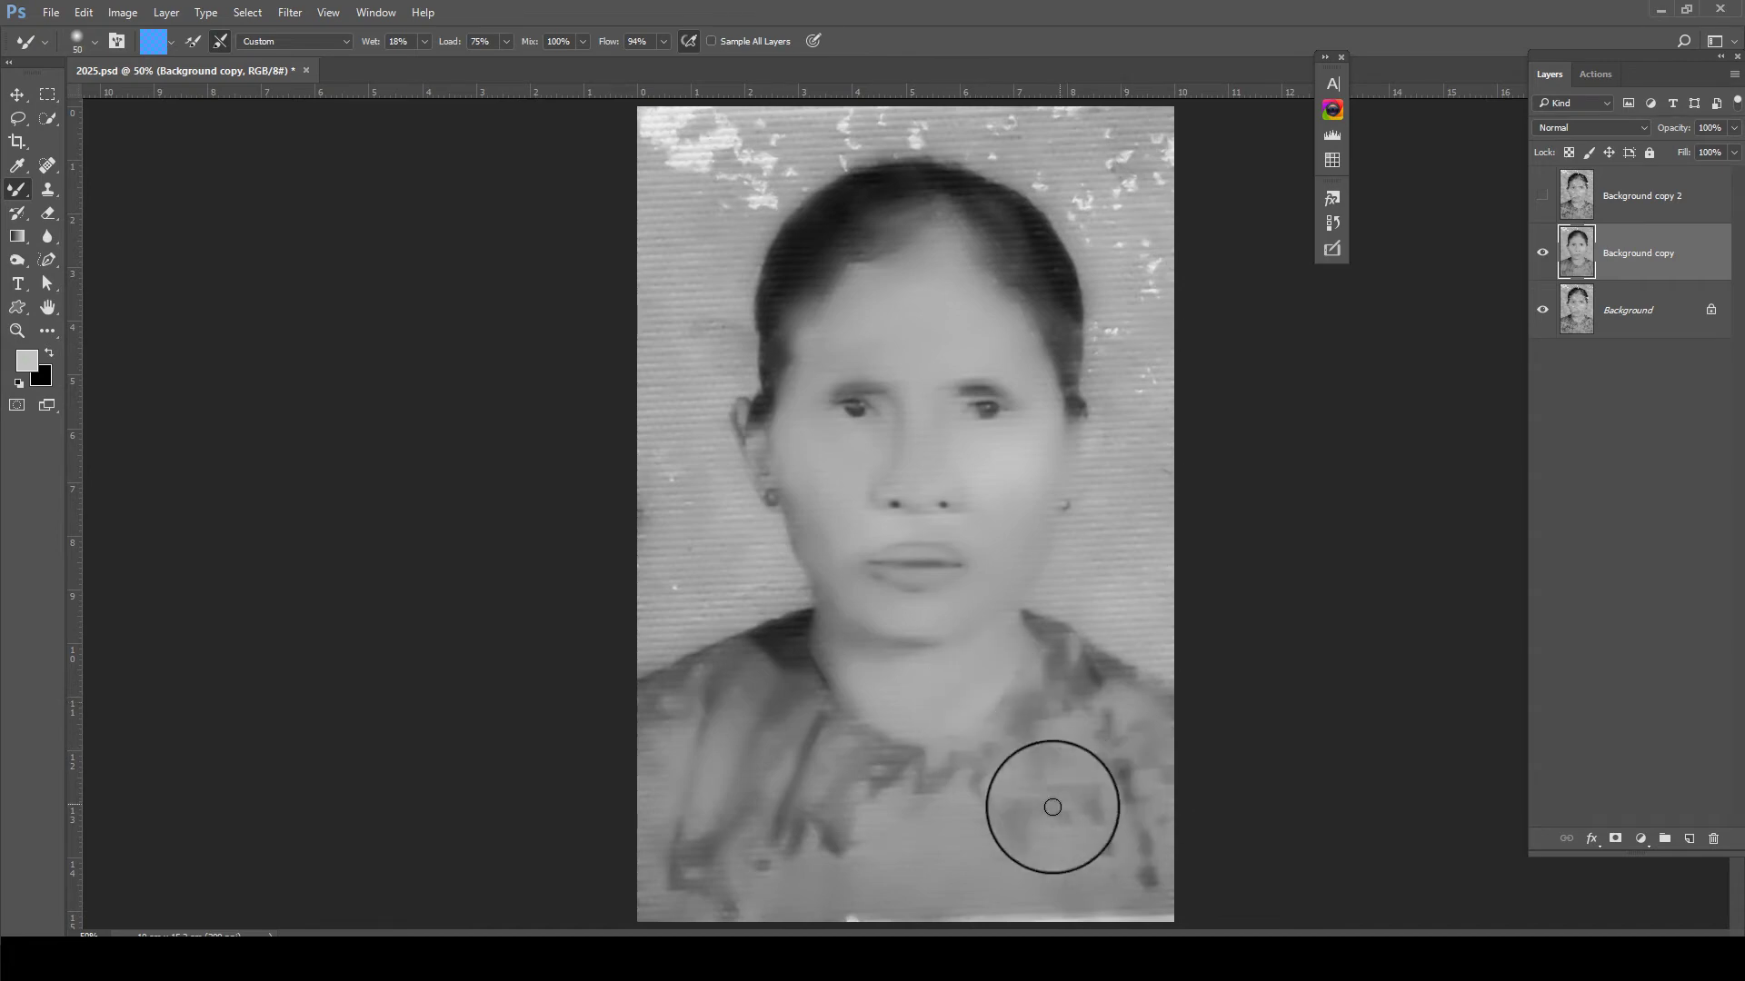
scroll(1052, 807, up, 3)
scroll(954, 845, up, 2)
scroll(973, 584, down, 1)
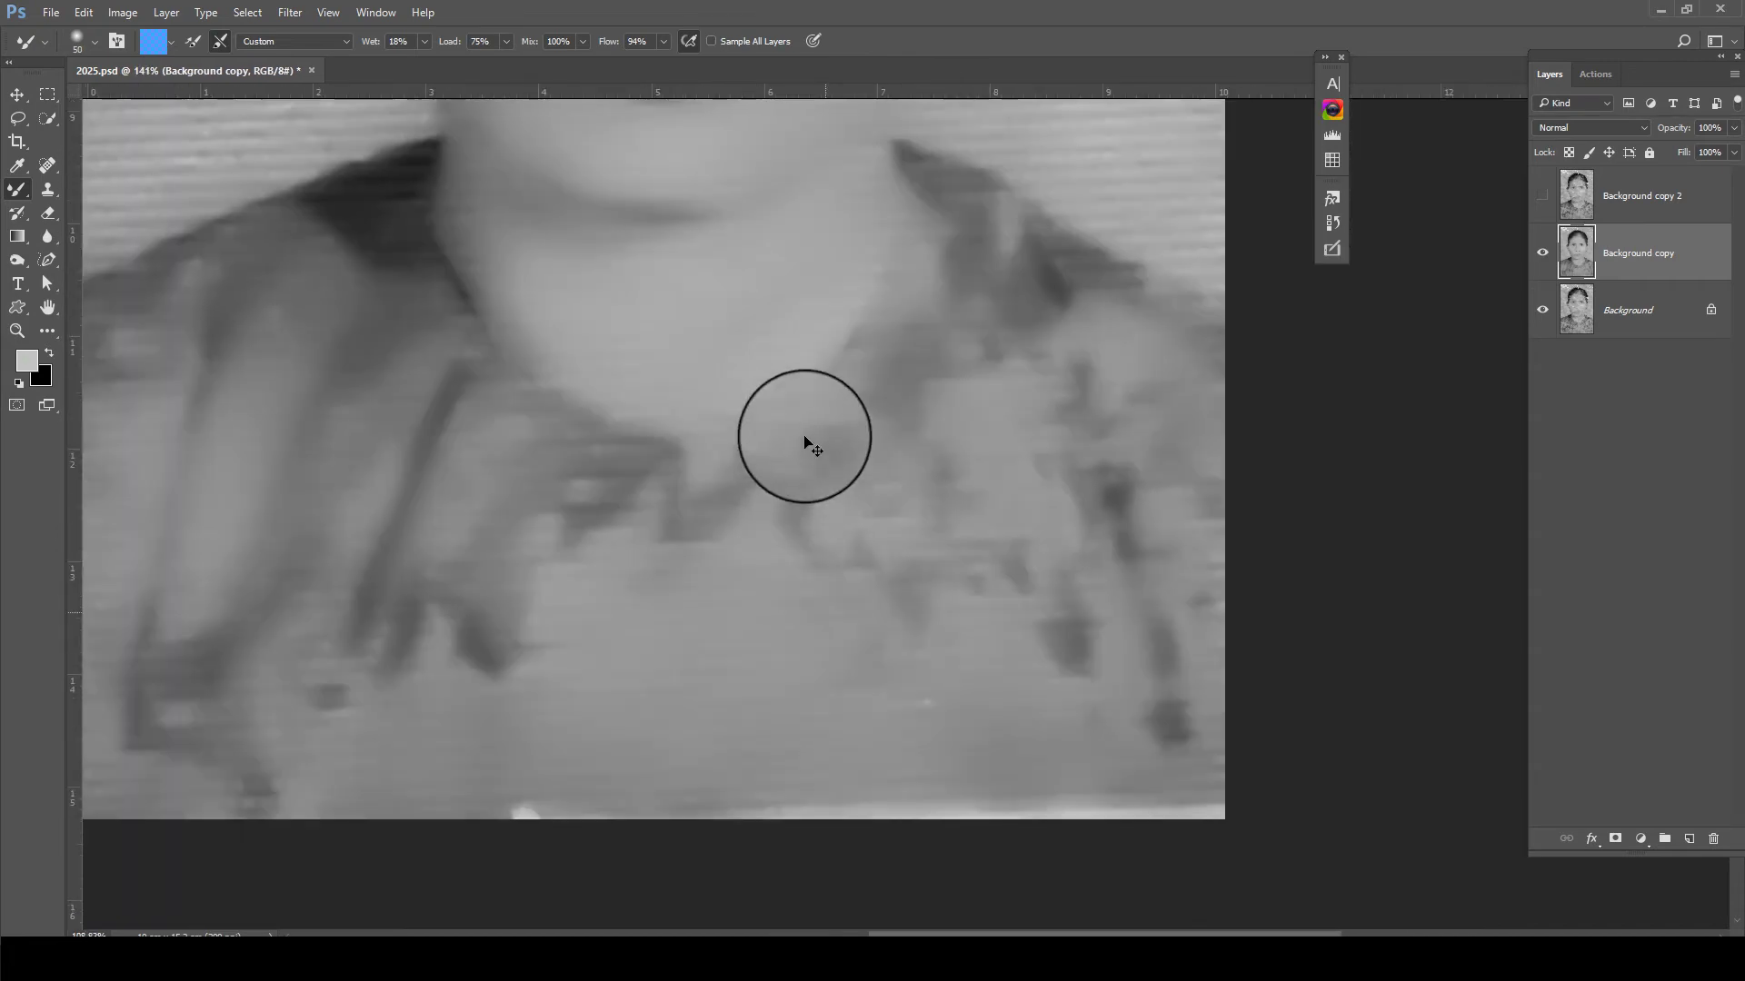
scroll(814, 448, down, 3)
scroll(709, 381, up, 3)
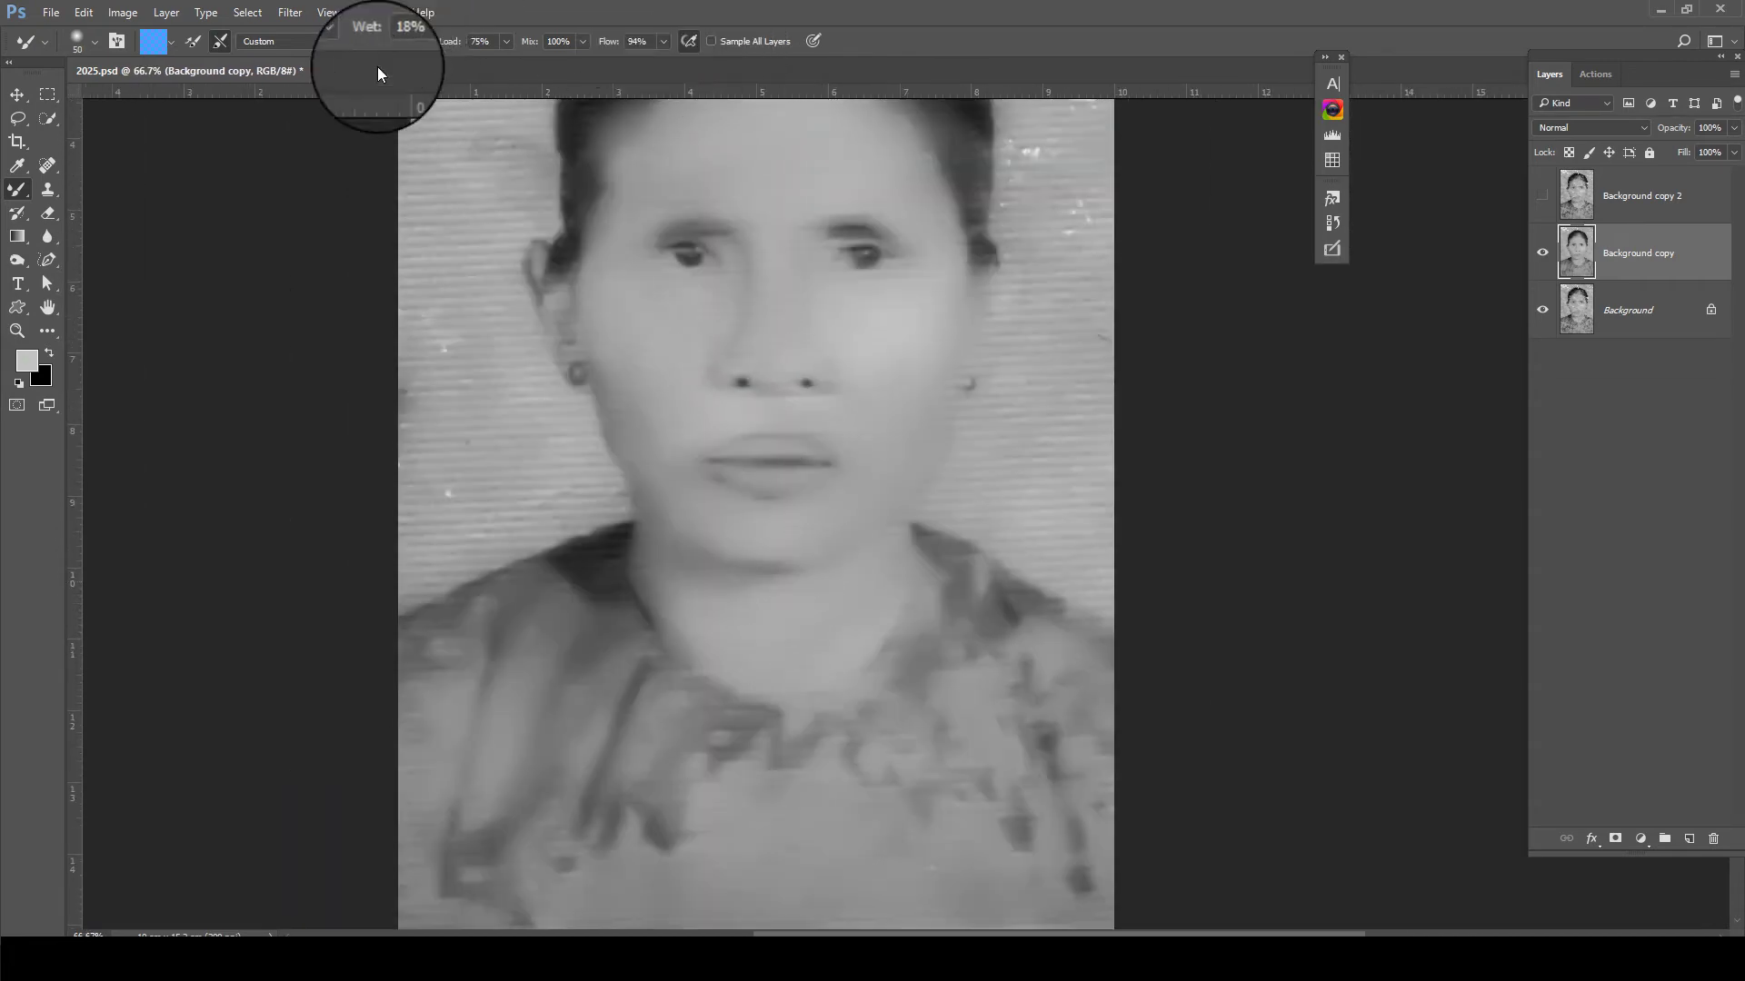
Apply a Camera Raw Filter noise reduction of 44 with detail 18 to the portrait layer
click(290, 12)
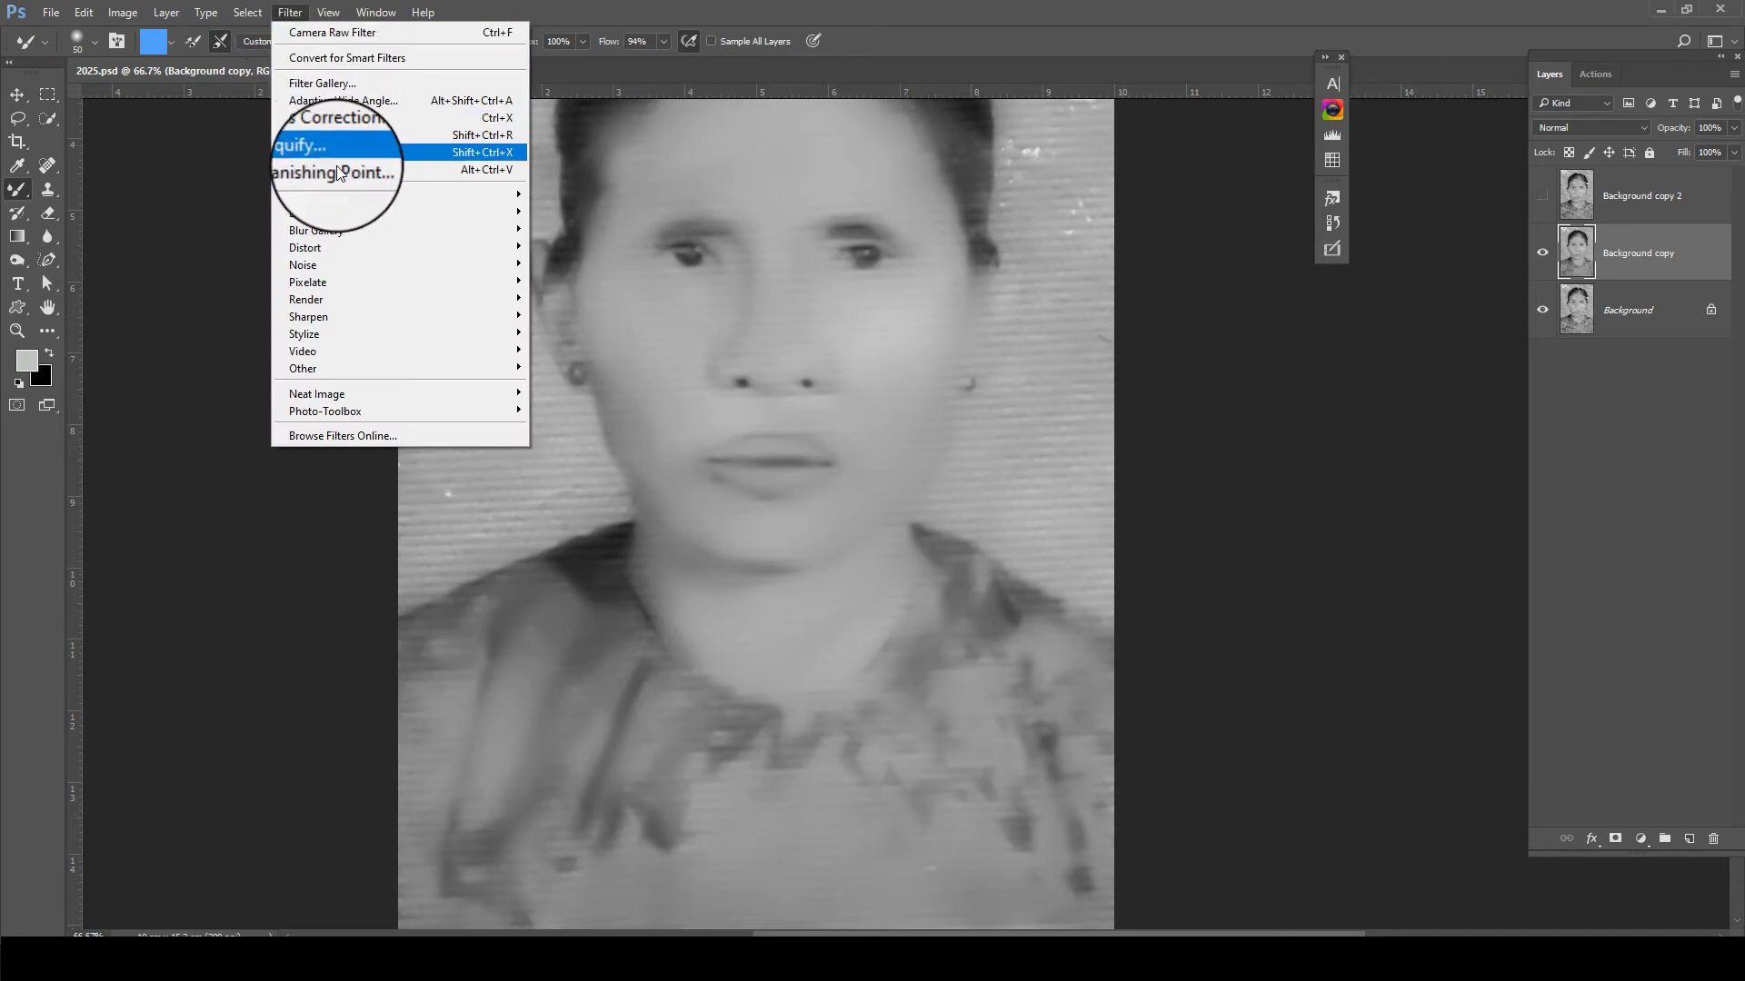
click(347, 119)
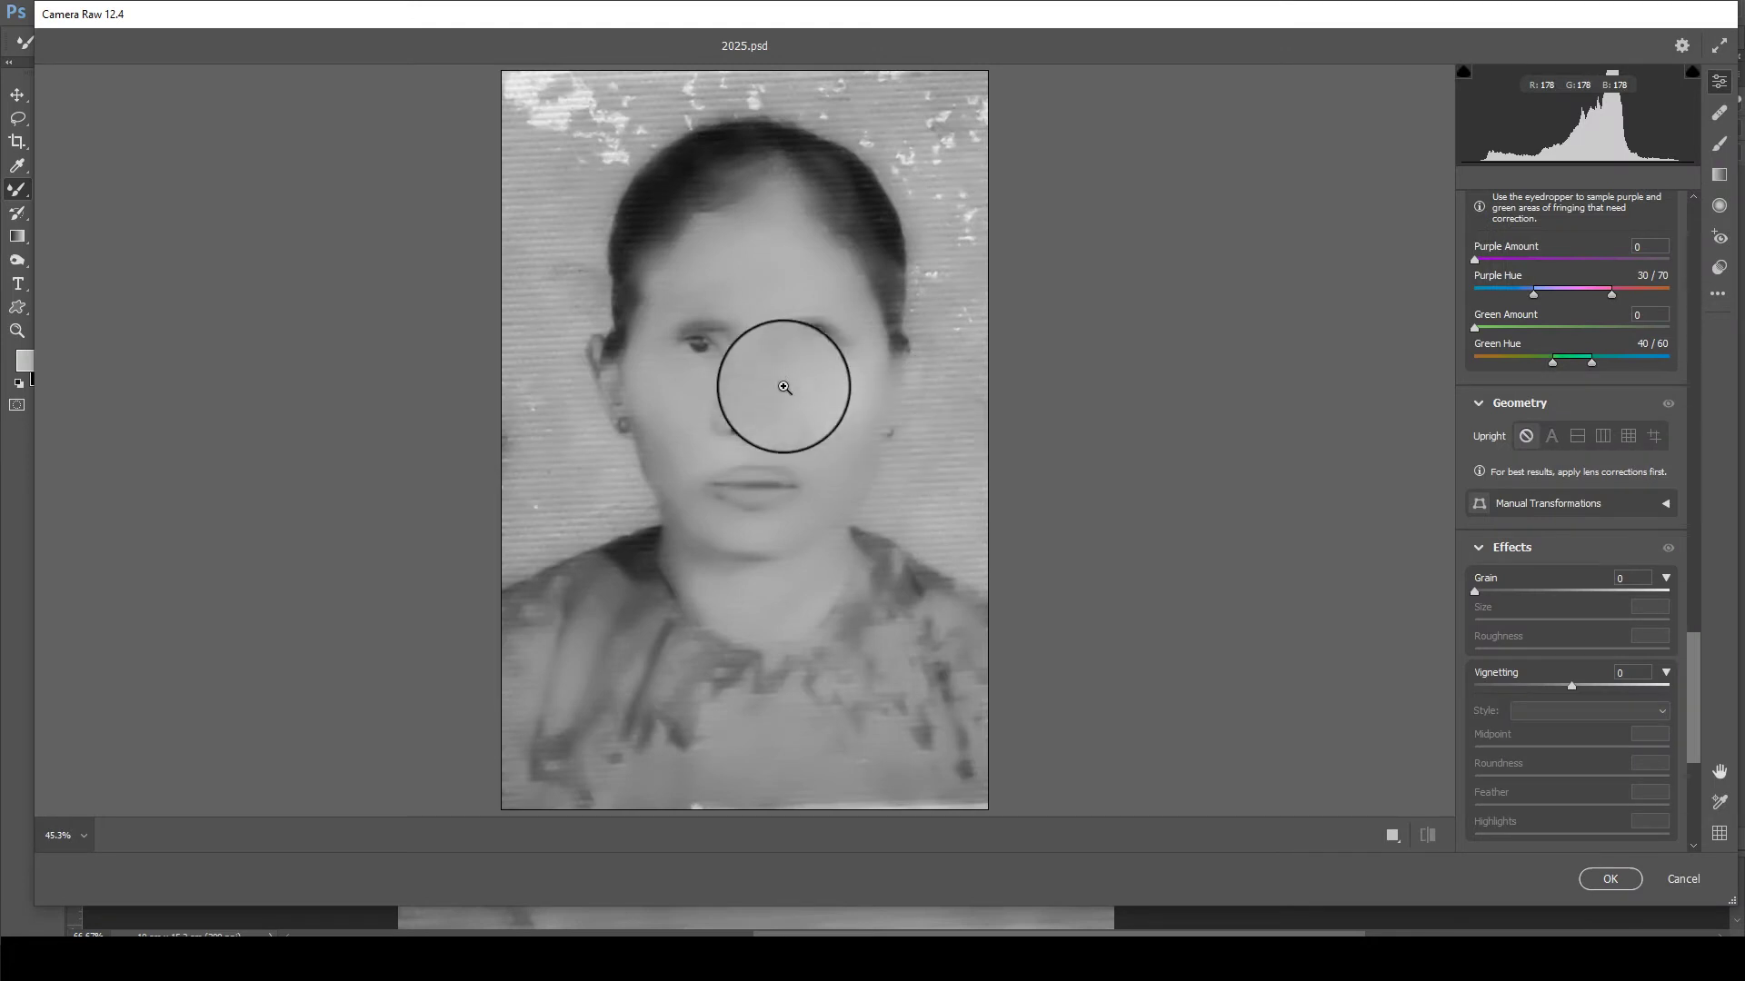
click(779, 382)
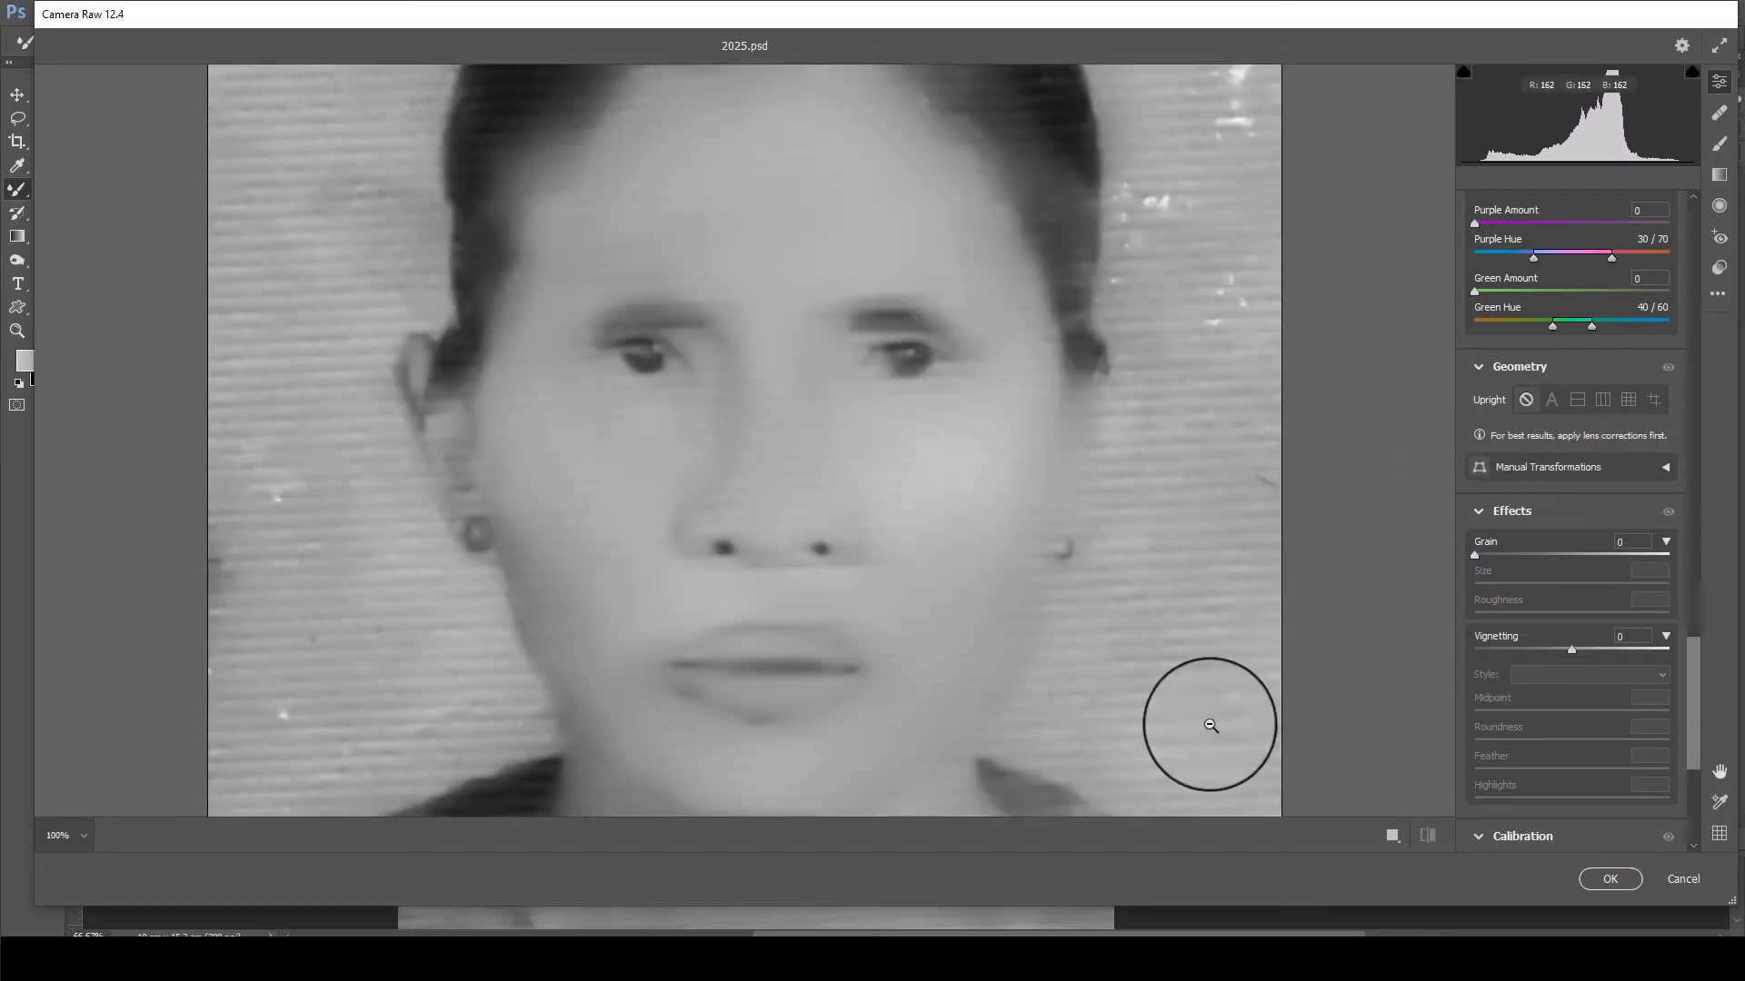
drag(1690, 695, 1695, 460)
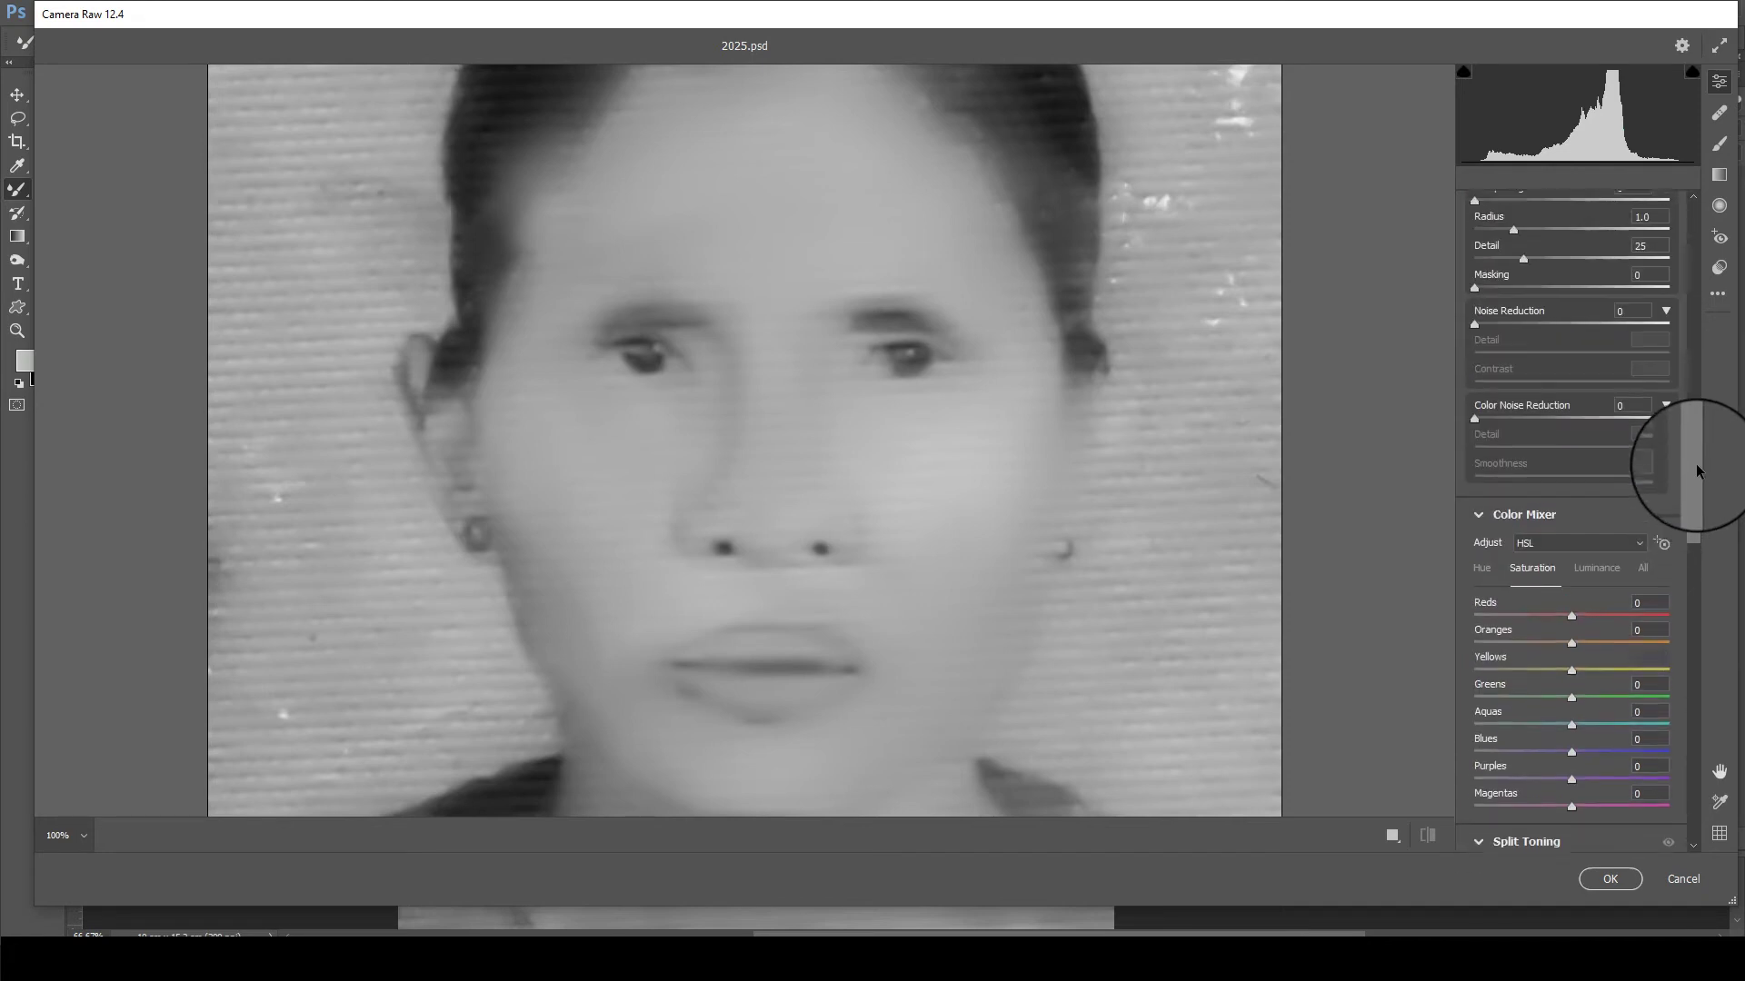
mouse_move(1503, 369)
mouse_down()
mouse_move(1518, 364)
mouse_move(1518, 401)
mouse_up()
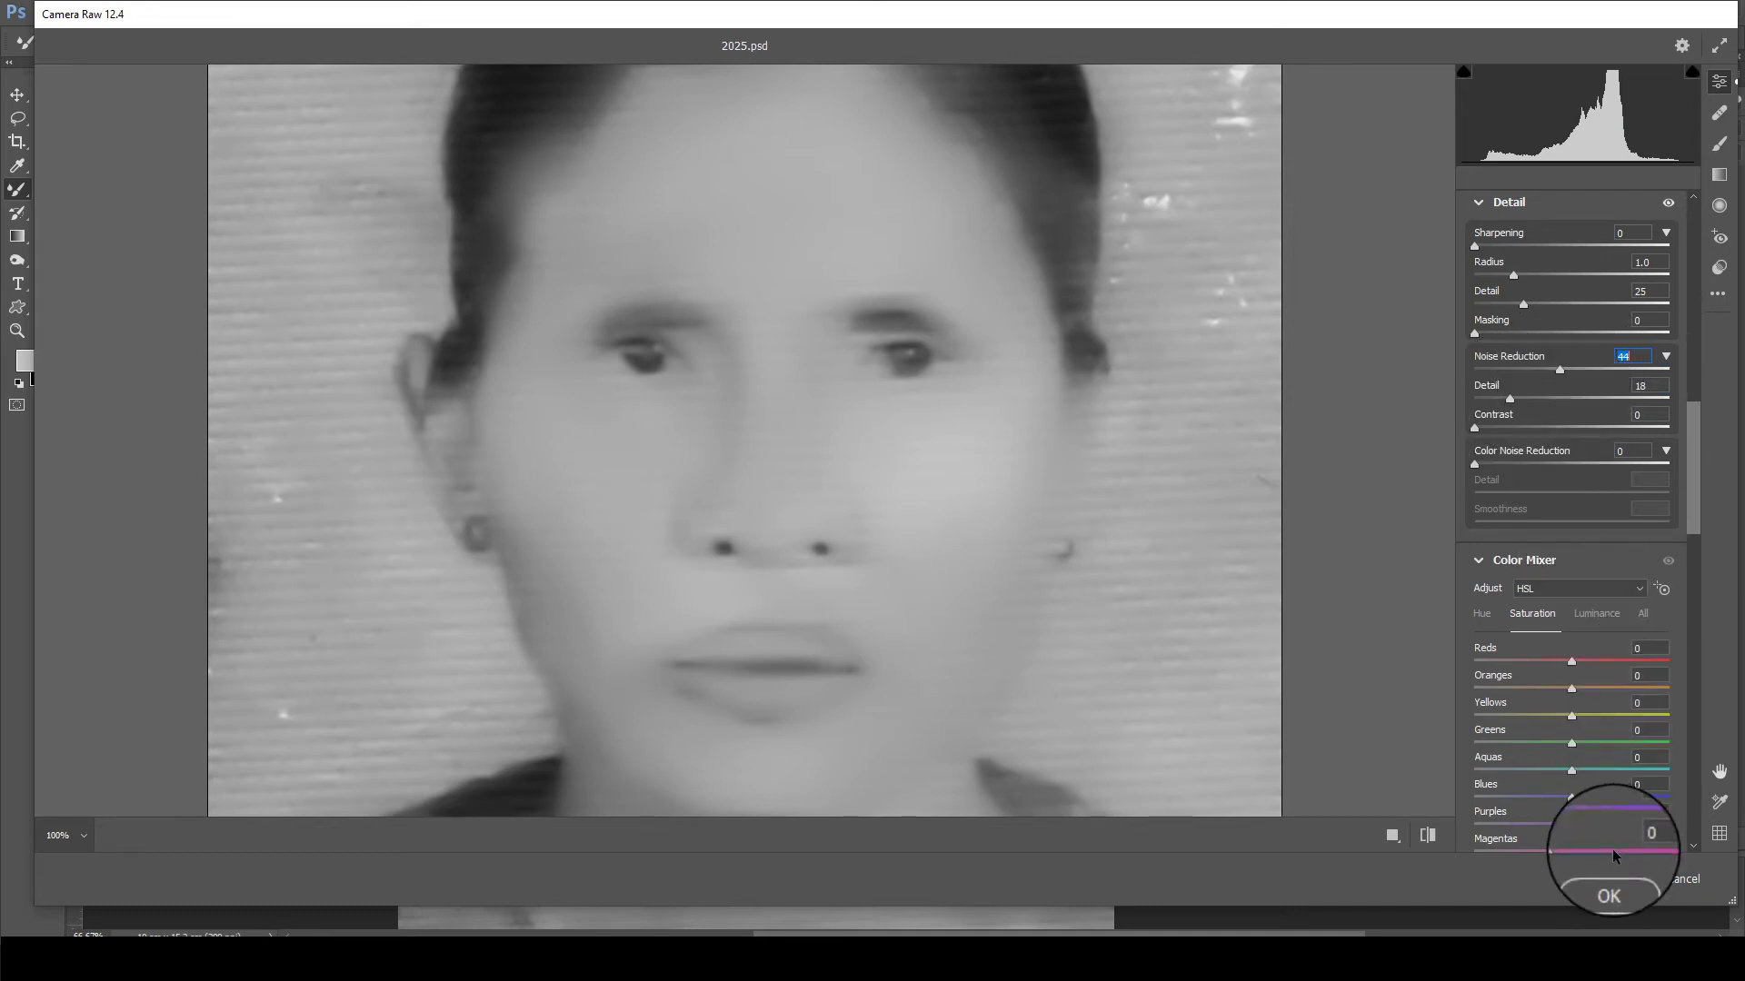
click(1609, 878)
Enlarge the mixer brush and blend away the white specks in the background right of the head
scroll(717, 209, down, 2)
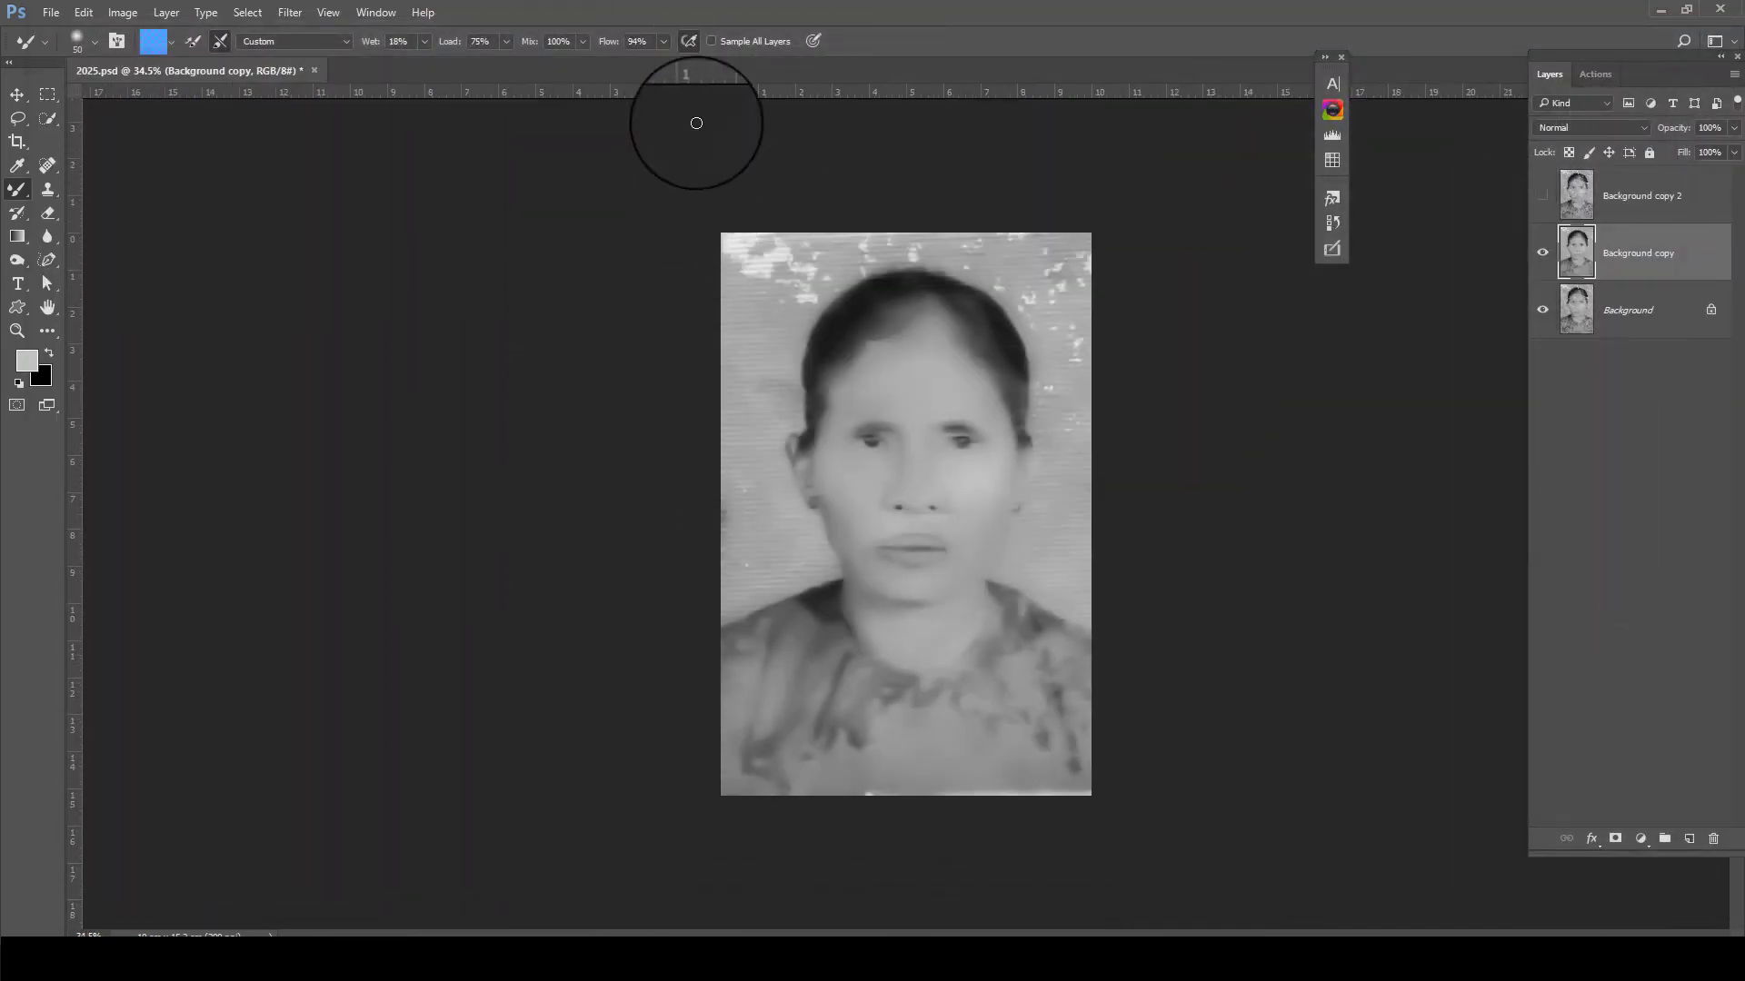
scroll(982, 236, up, 2)
scroll(947, 292, up, 2)
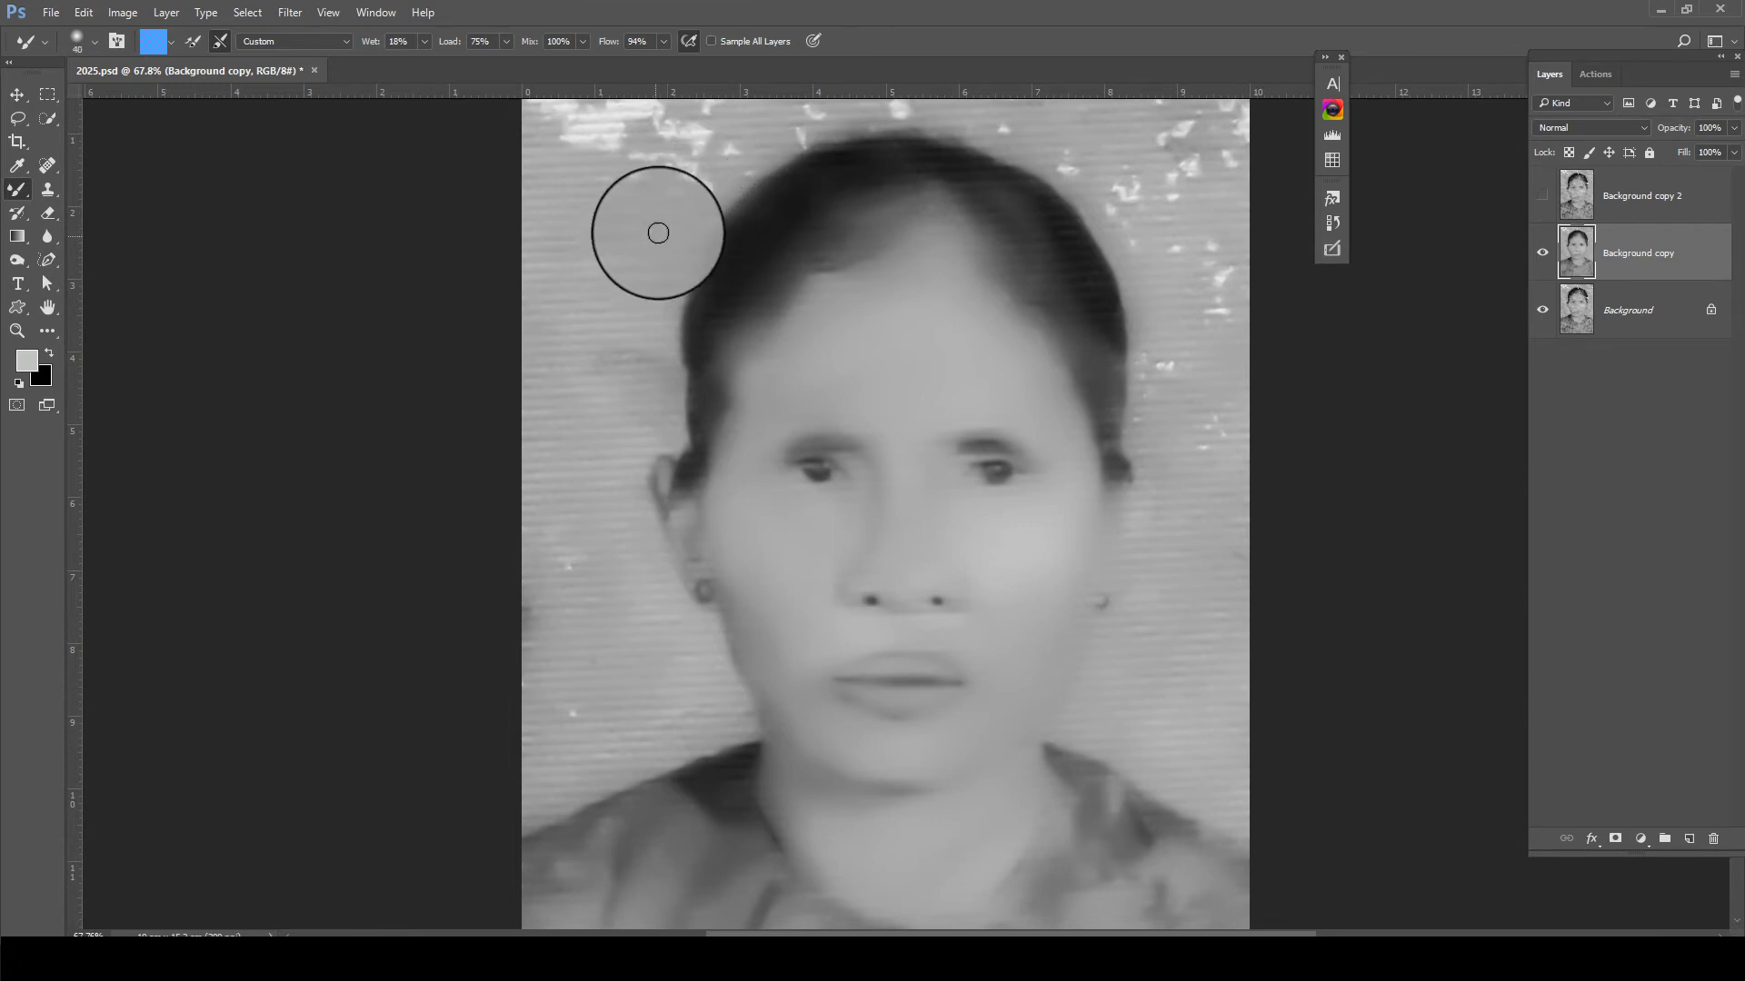
key(bracketright)
key(bracketright)
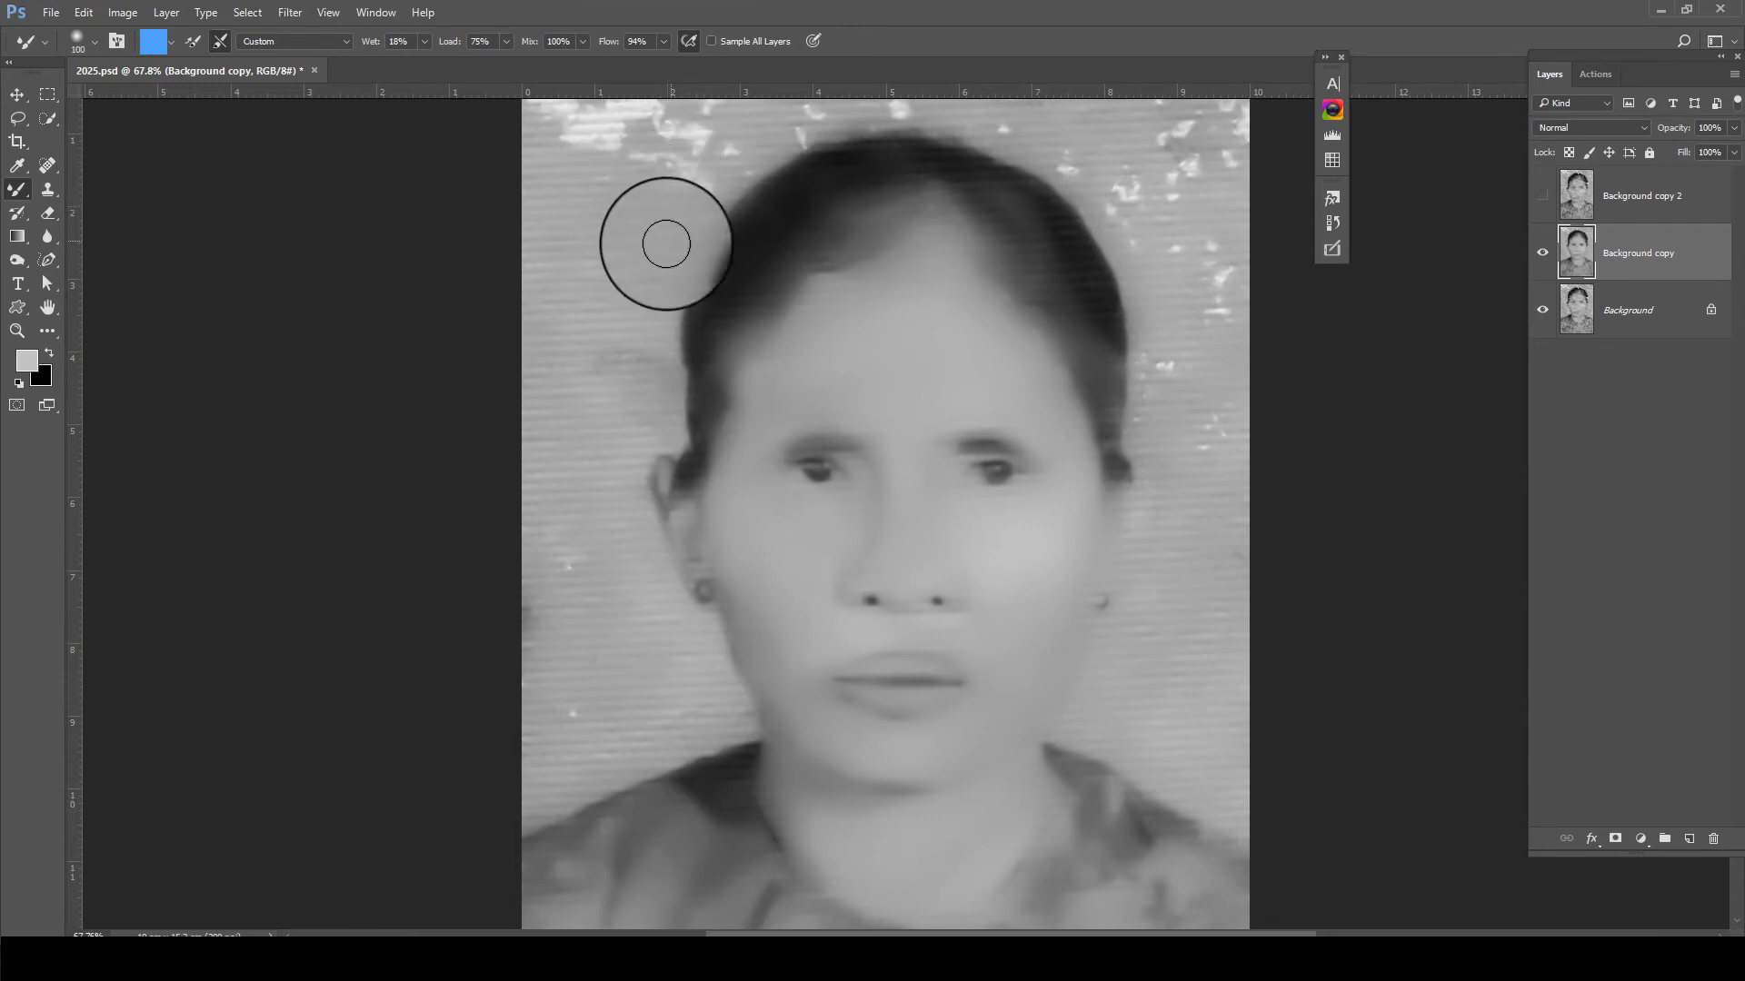
scroll(545, 172, down, 2)
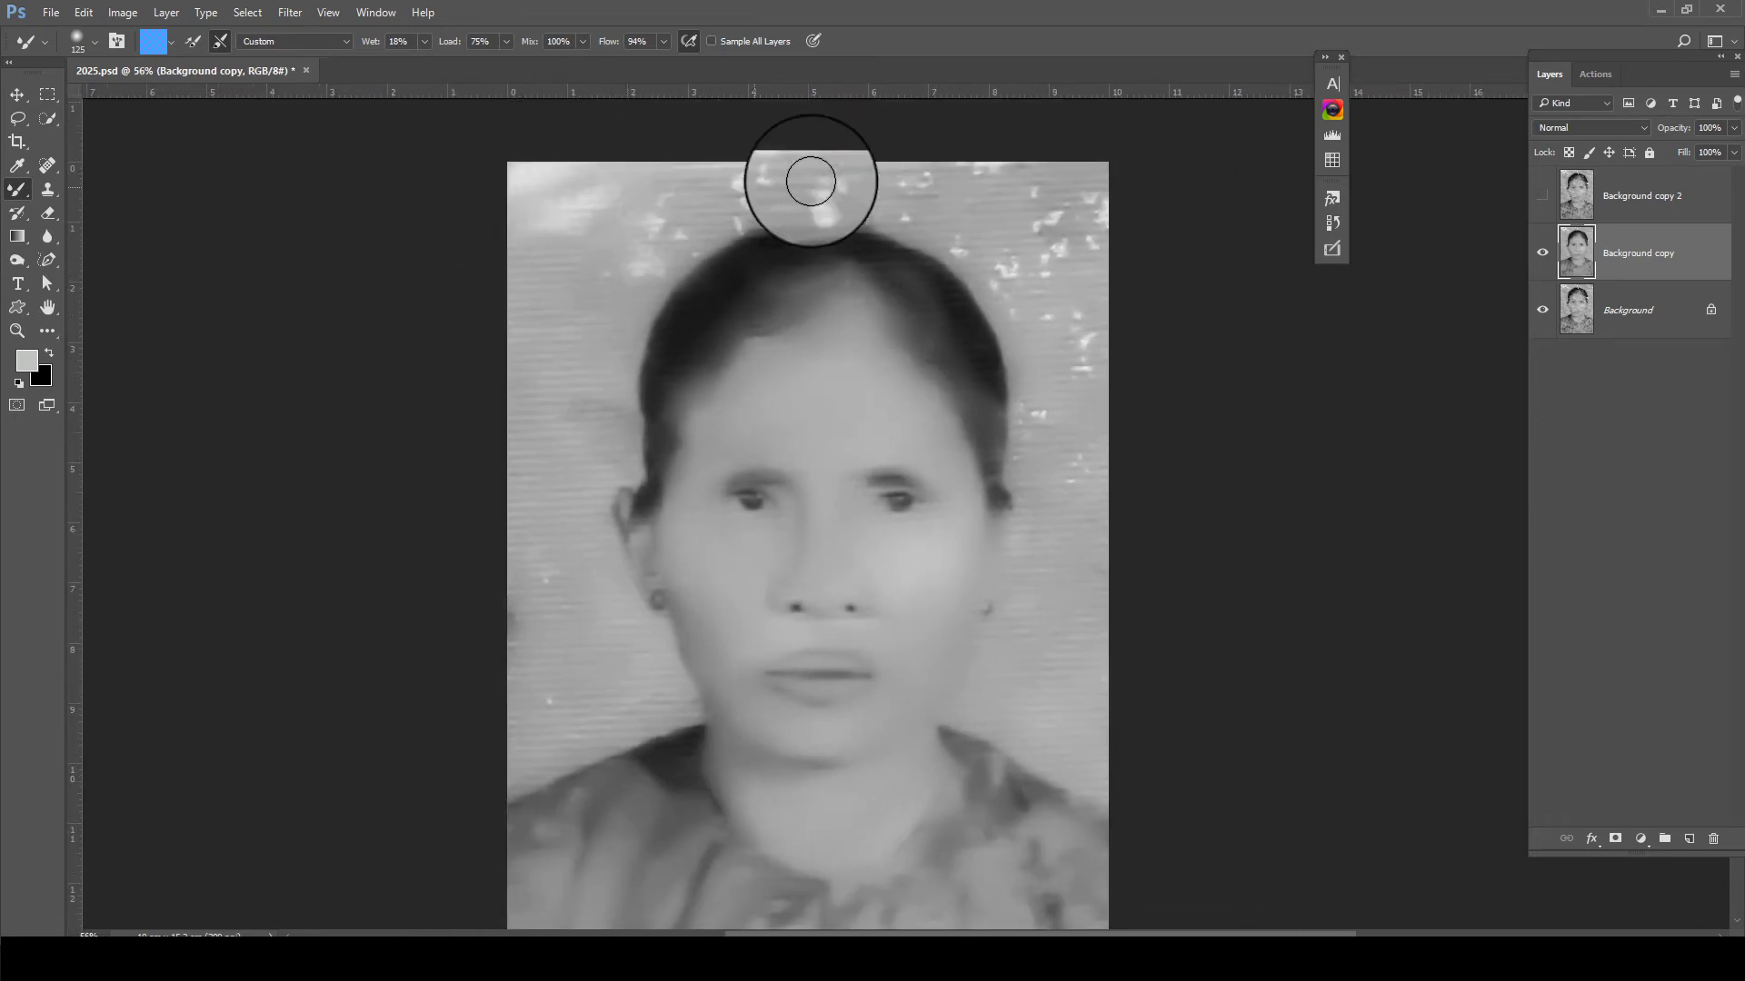
mouse_move(958, 216)
mouse_down()
mouse_move(1051, 369)
mouse_move(1063, 460)
mouse_move(1081, 288)
mouse_up()
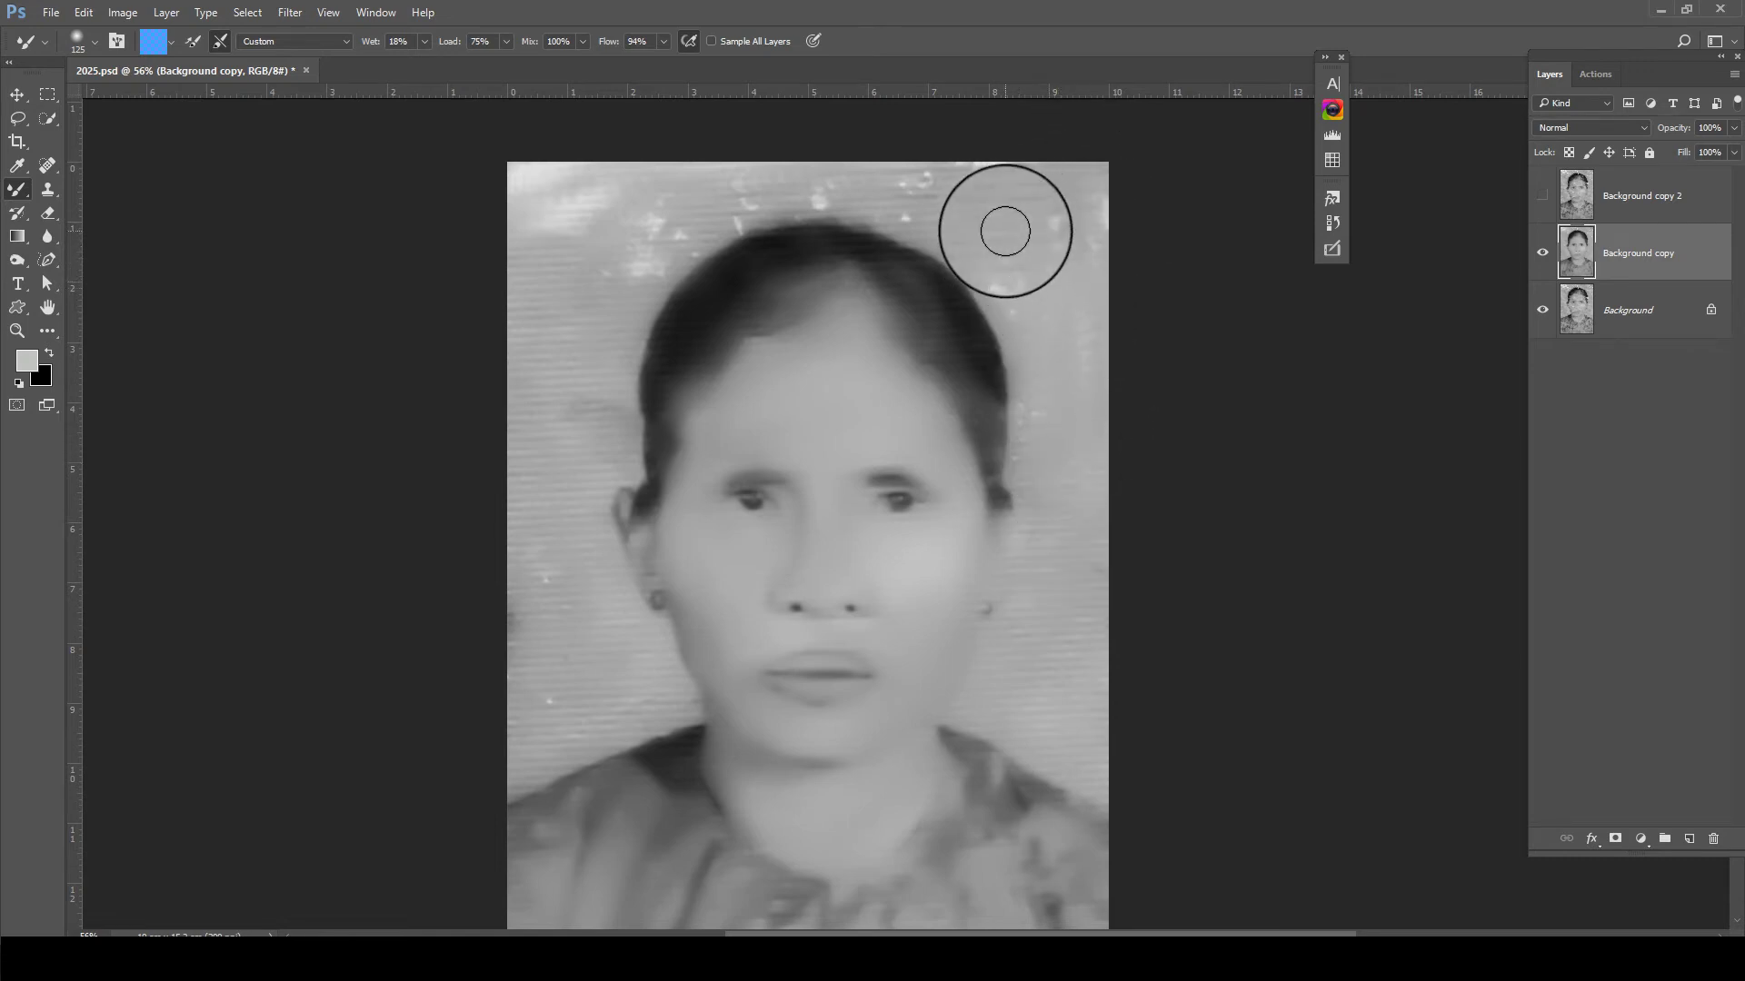
Set Mixer Brush wetness to 40% and smooth the speckled background above and left of the hair
key(4)
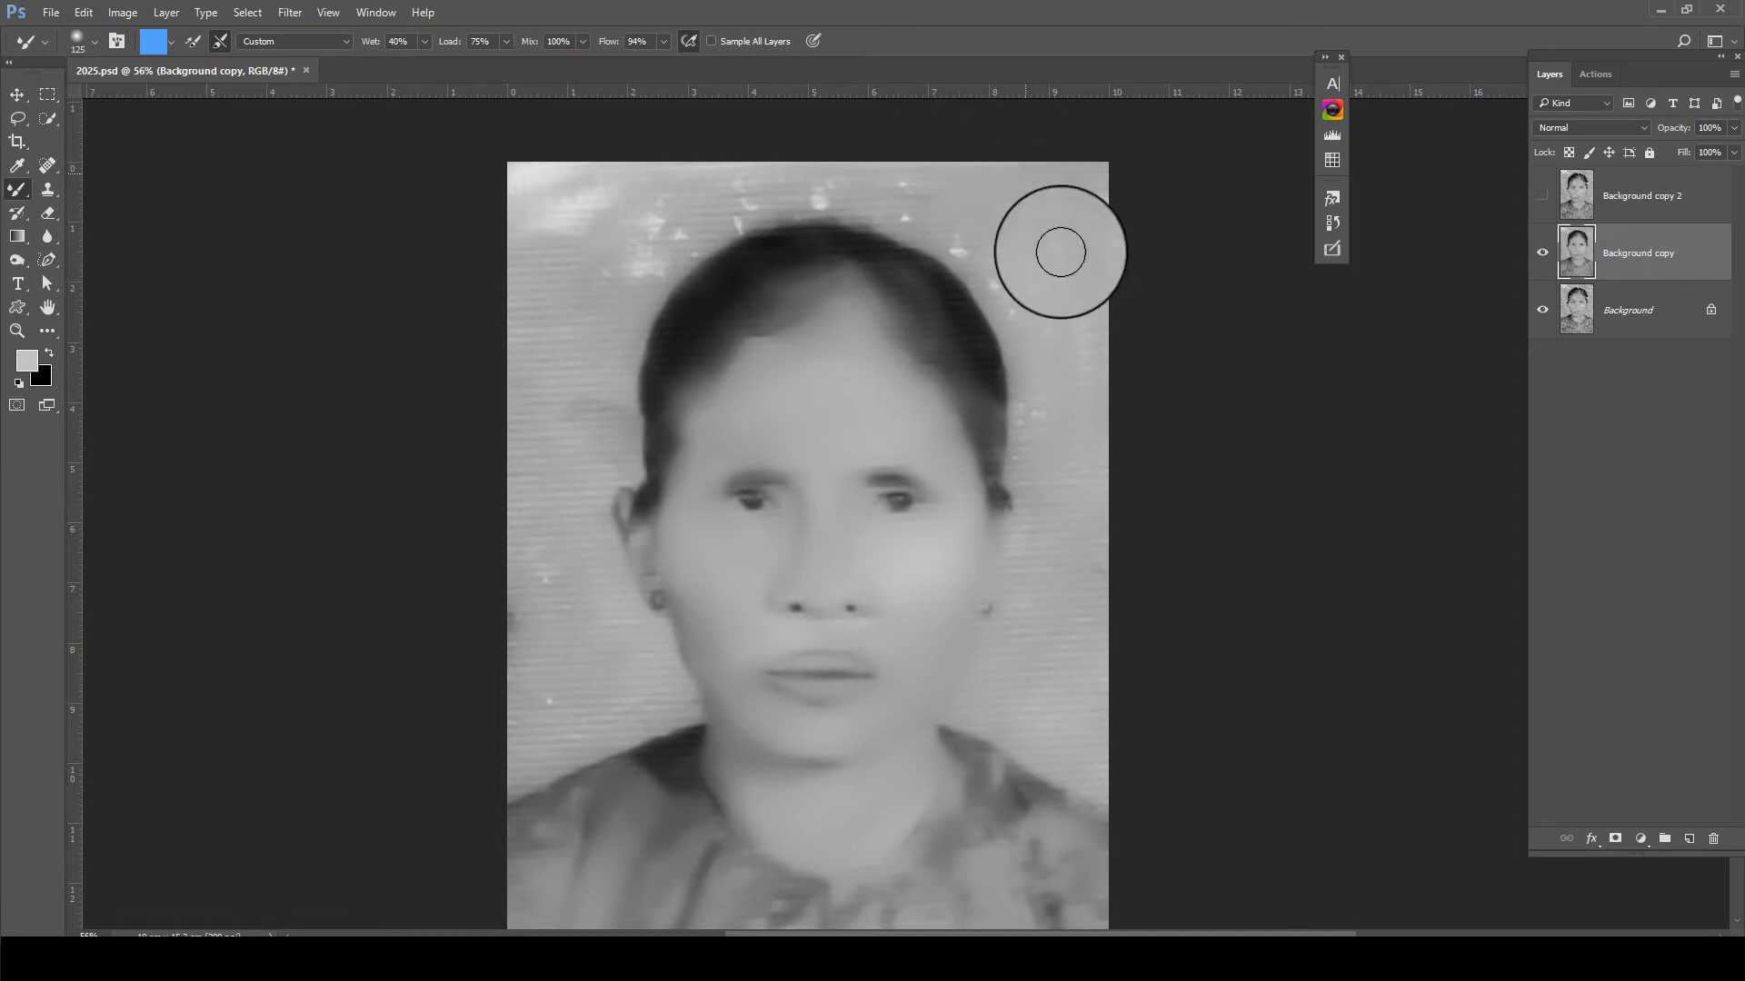
drag(1020, 266, 958, 213)
mouse_move(1071, 185)
mouse_down()
mouse_move(997, 183)
mouse_move(989, 257)
mouse_move(782, 167)
mouse_move(788, 196)
mouse_move(779, 164)
mouse_move(790, 182)
mouse_move(670, 188)
mouse_move(728, 211)
mouse_move(513, 188)
mouse_up()
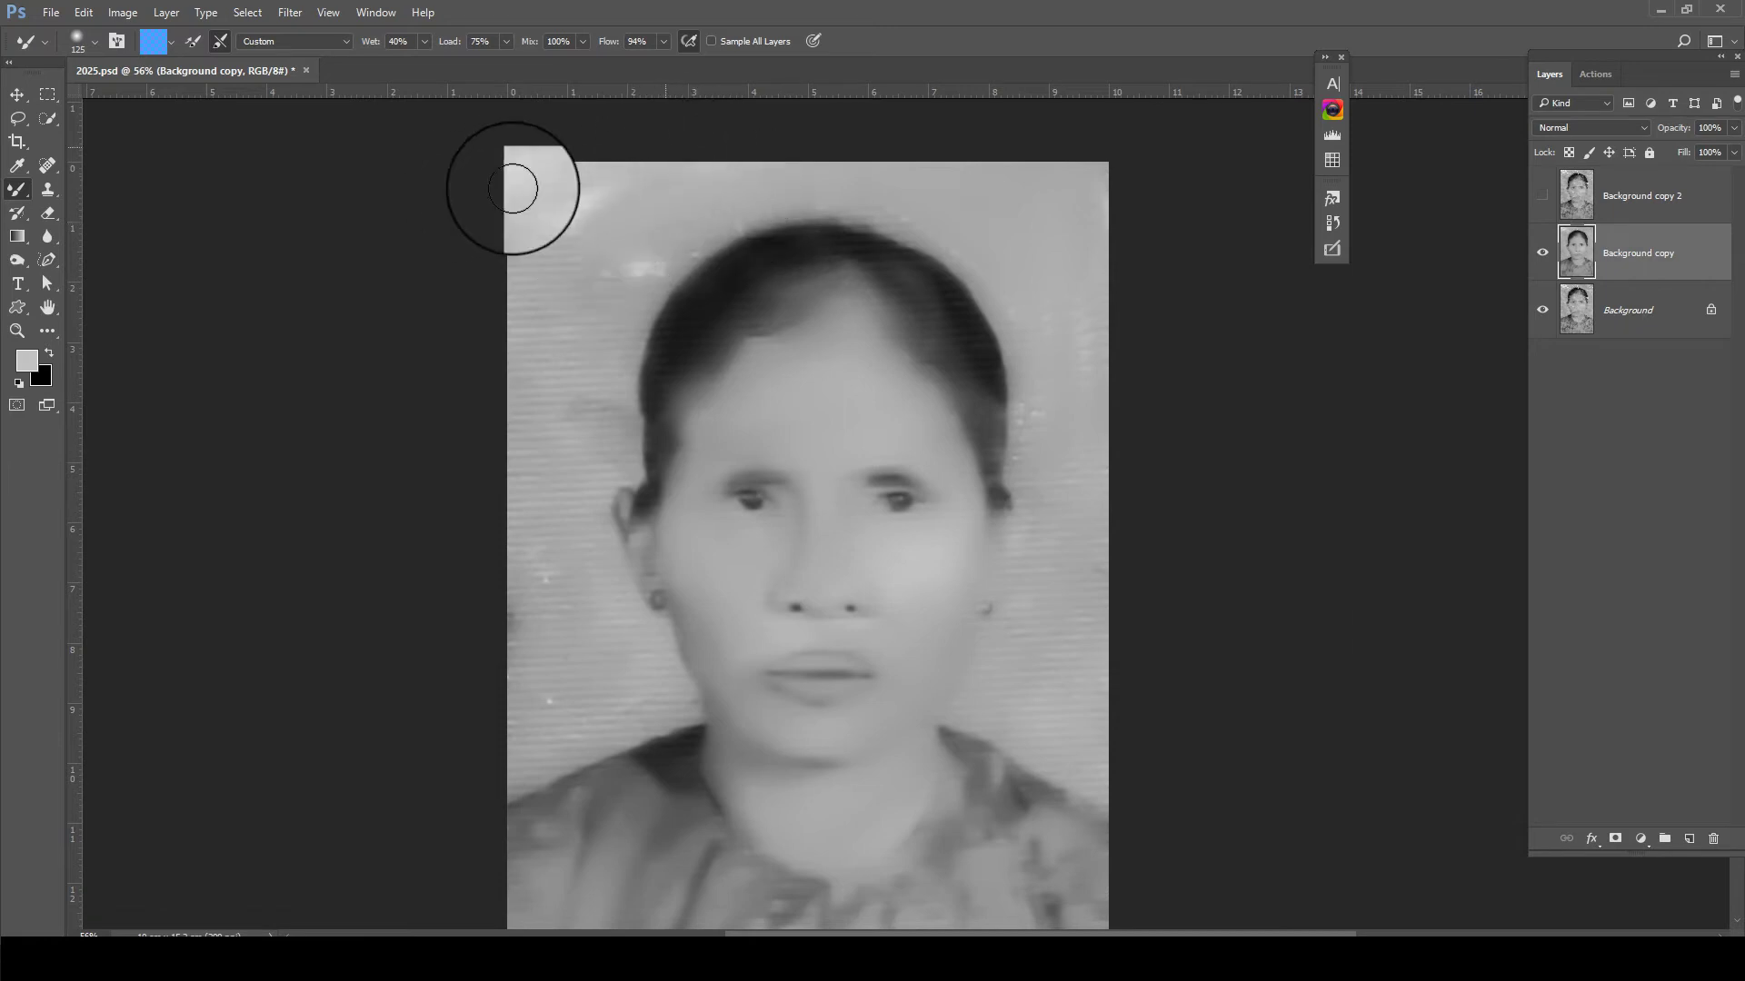
drag(609, 266, 660, 237)
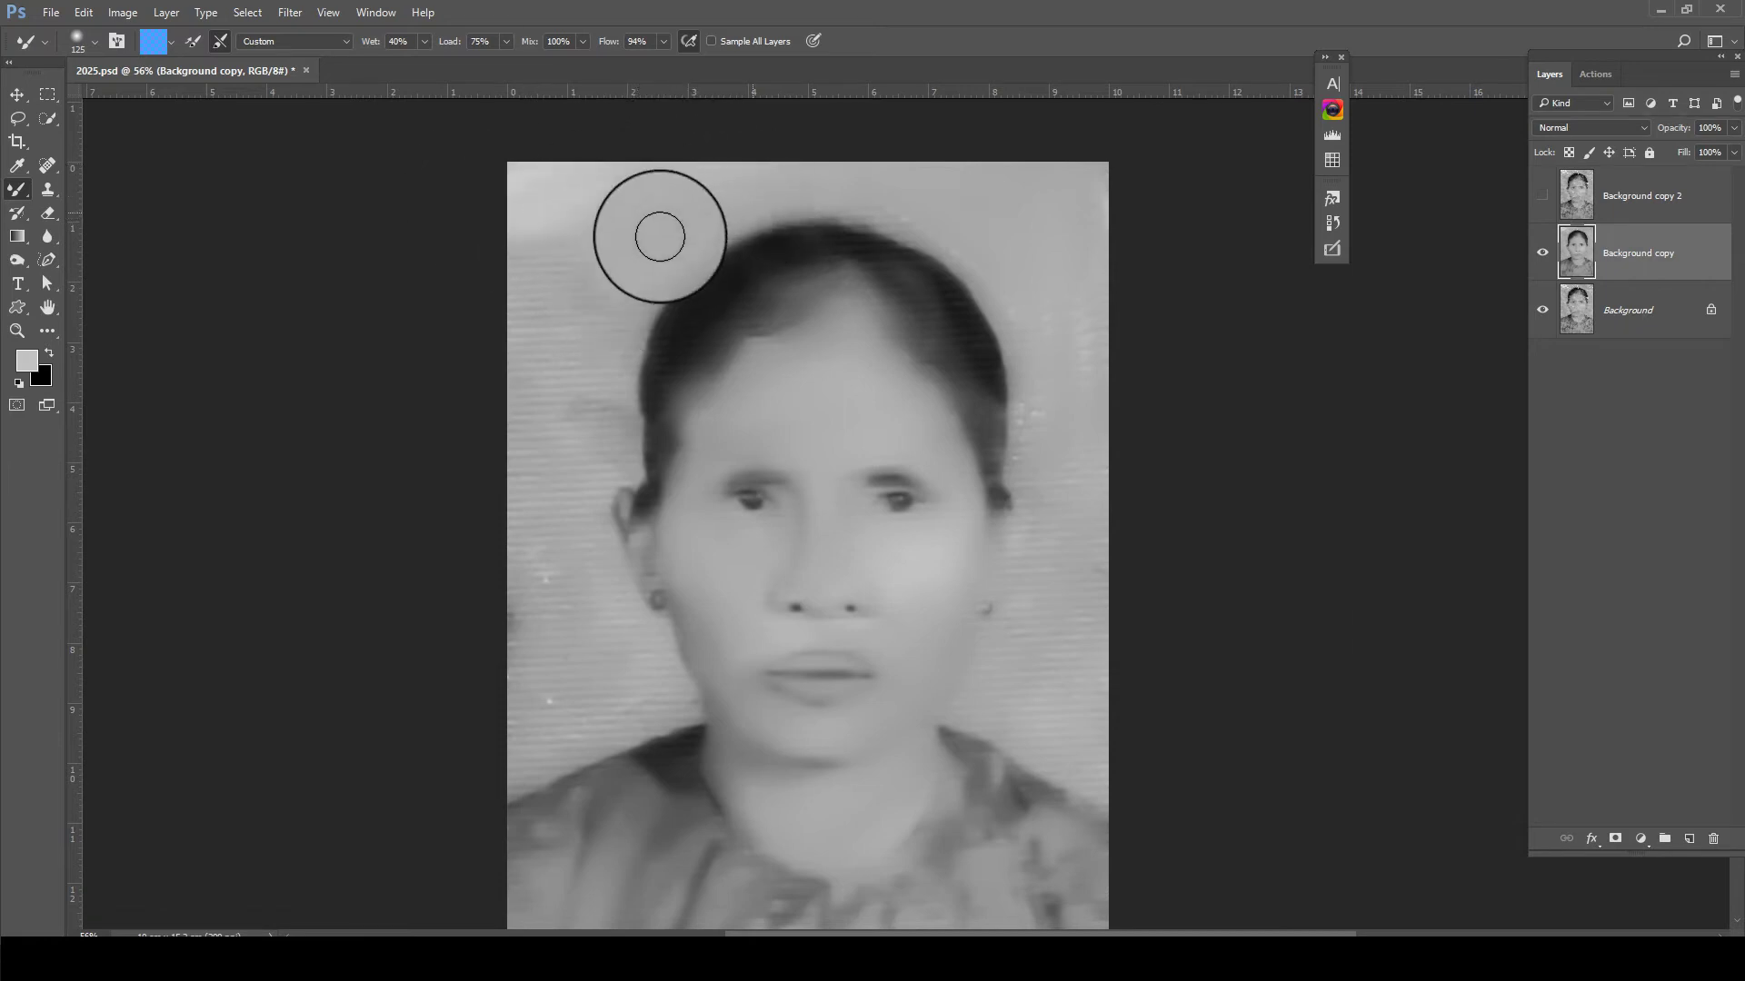
drag(505, 290, 545, 257)
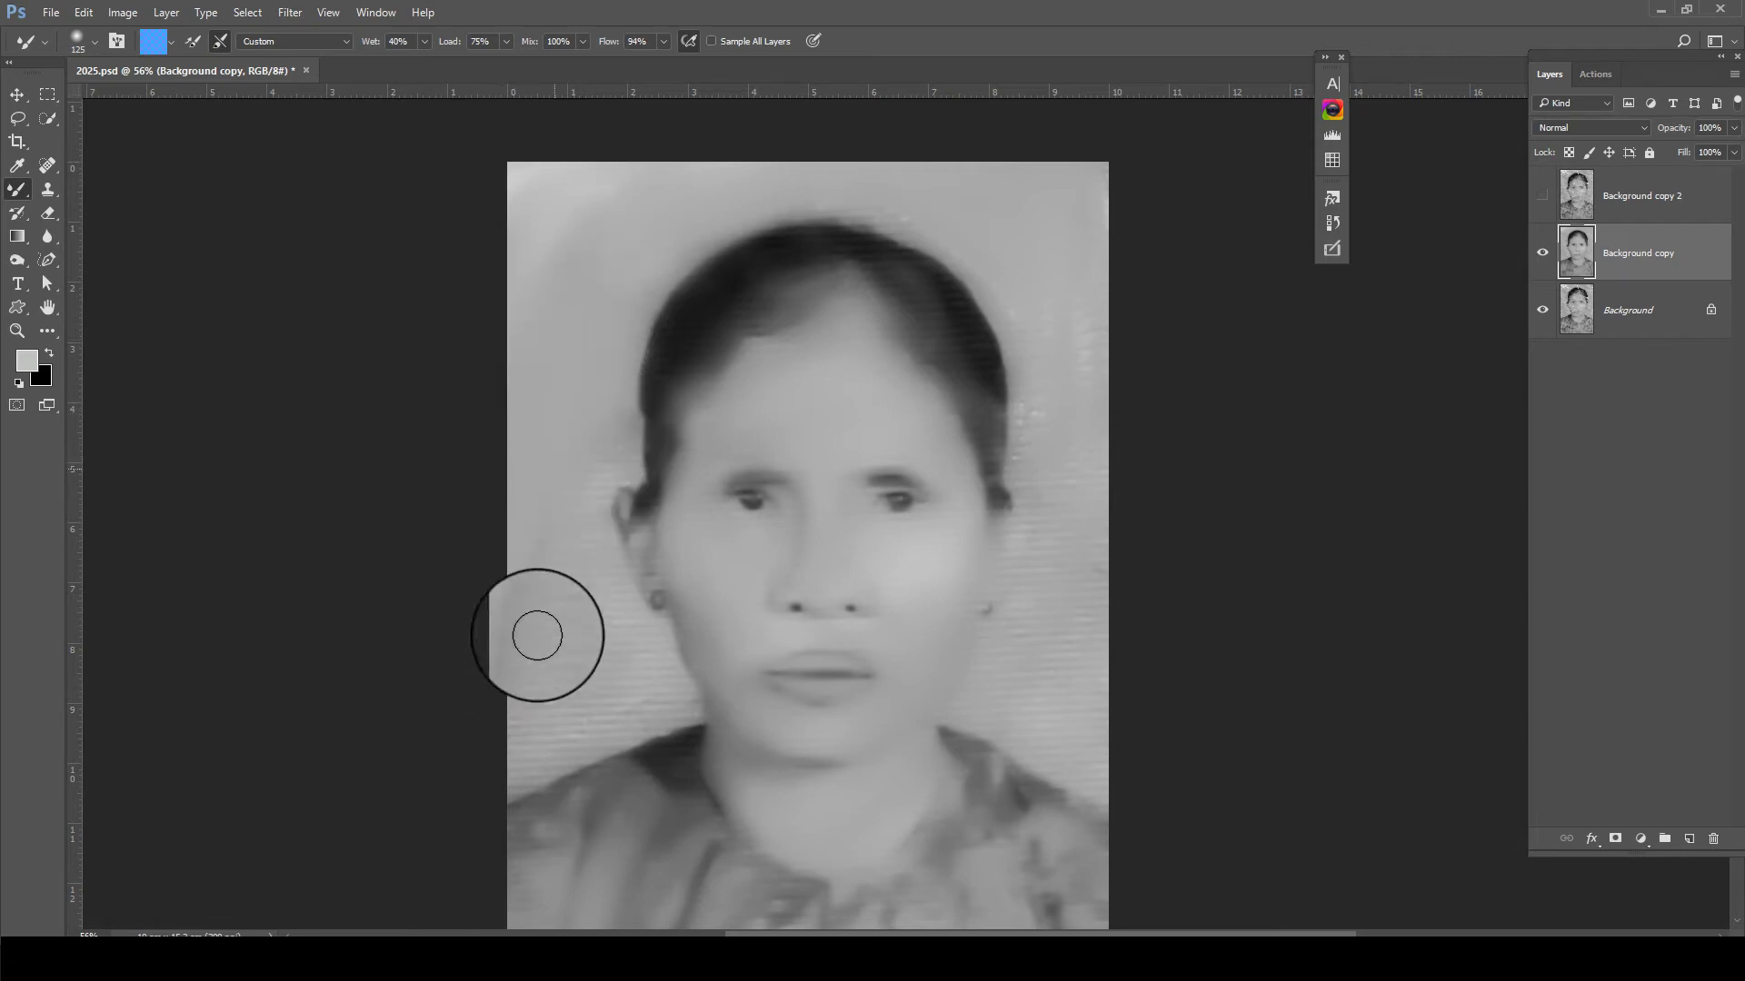
scroll(511, 736, up, 2)
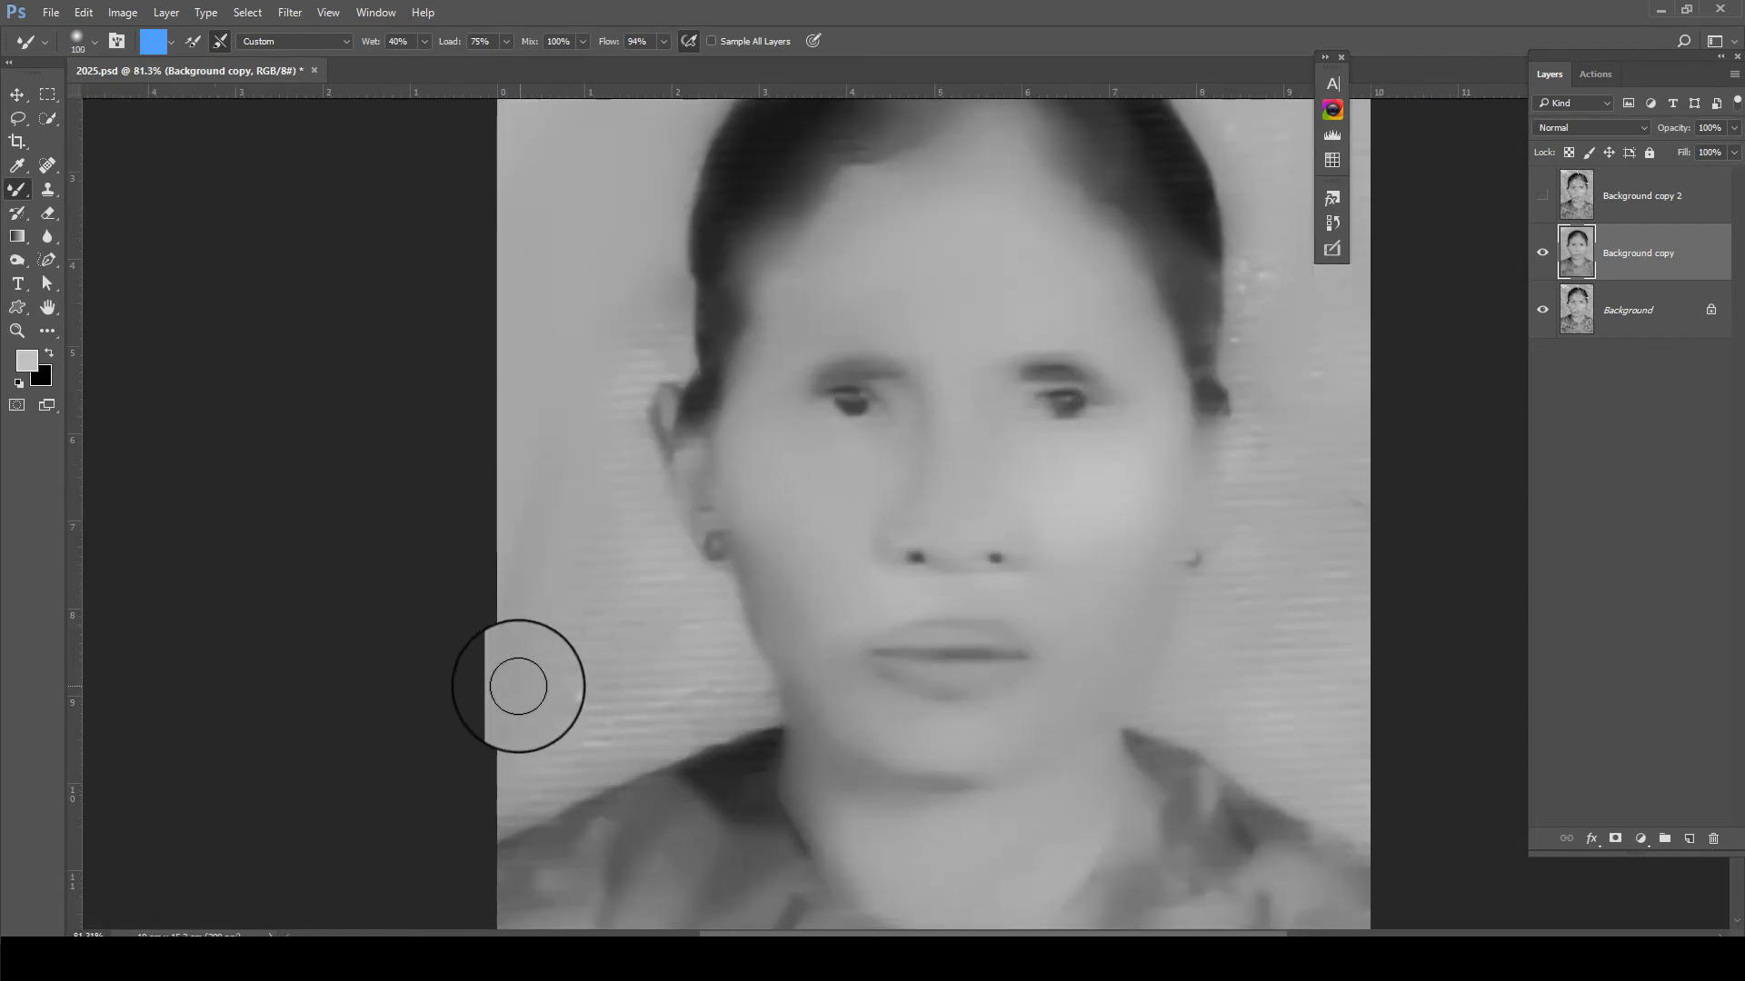
key(bracketleft)
drag(608, 342, 646, 324)
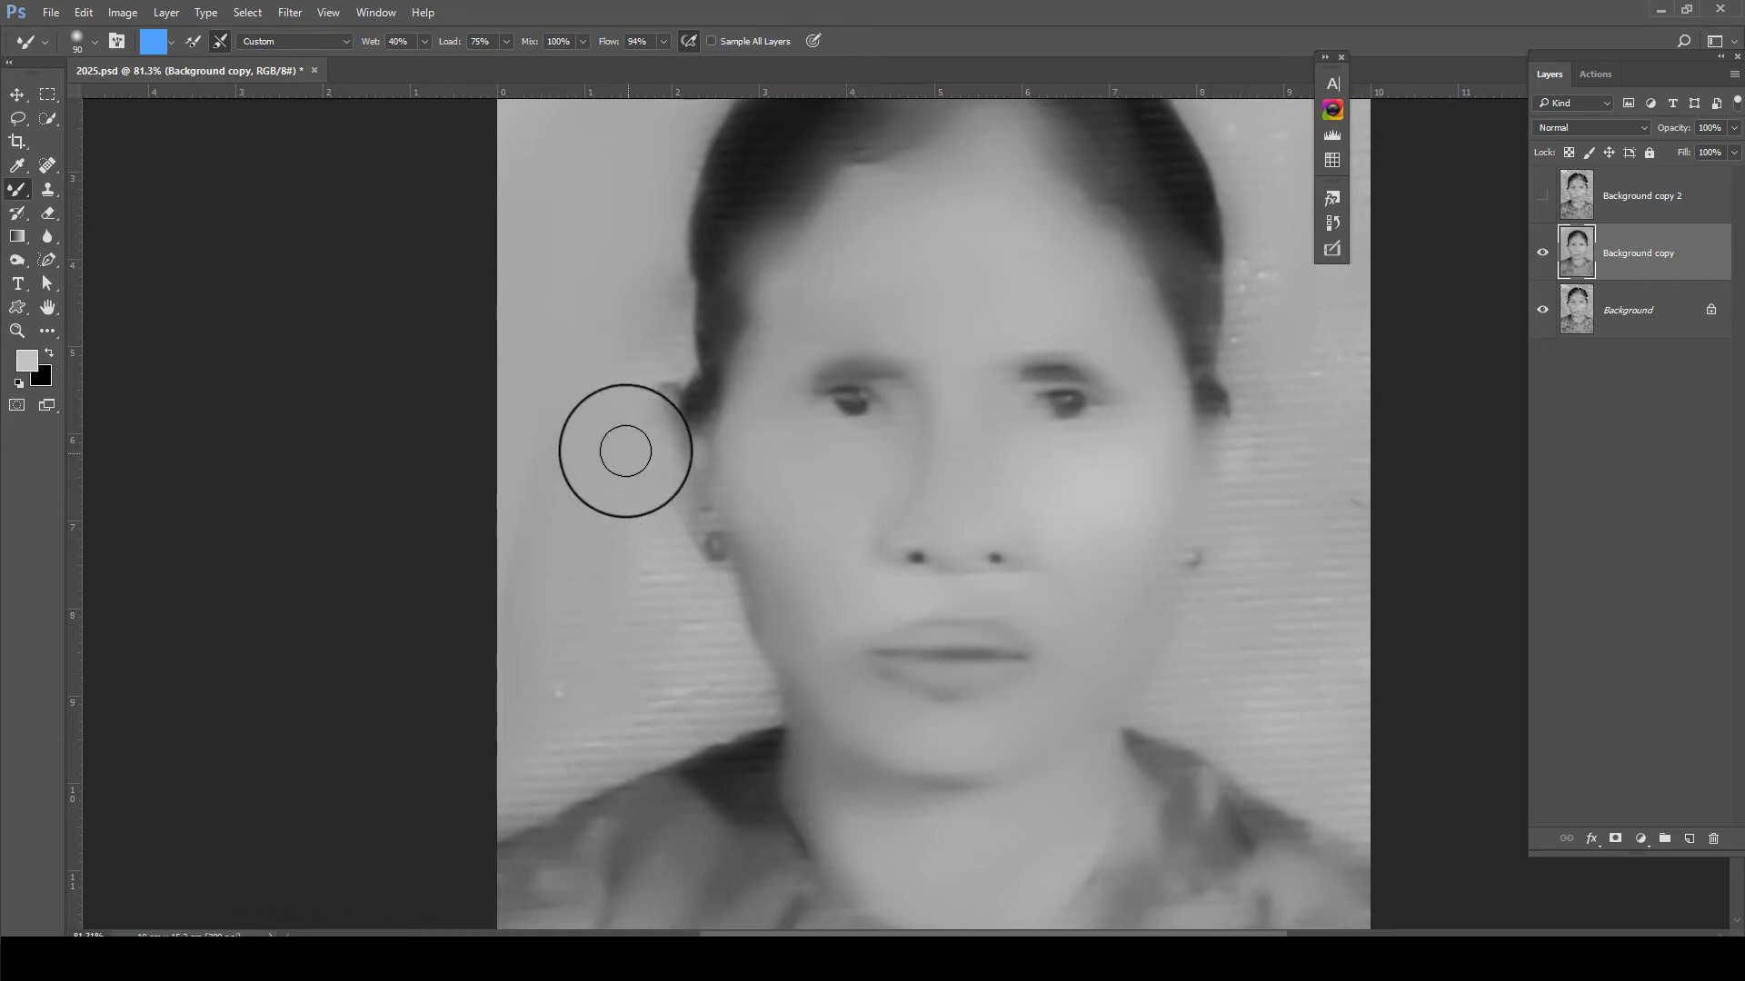
key(ctrl+z)
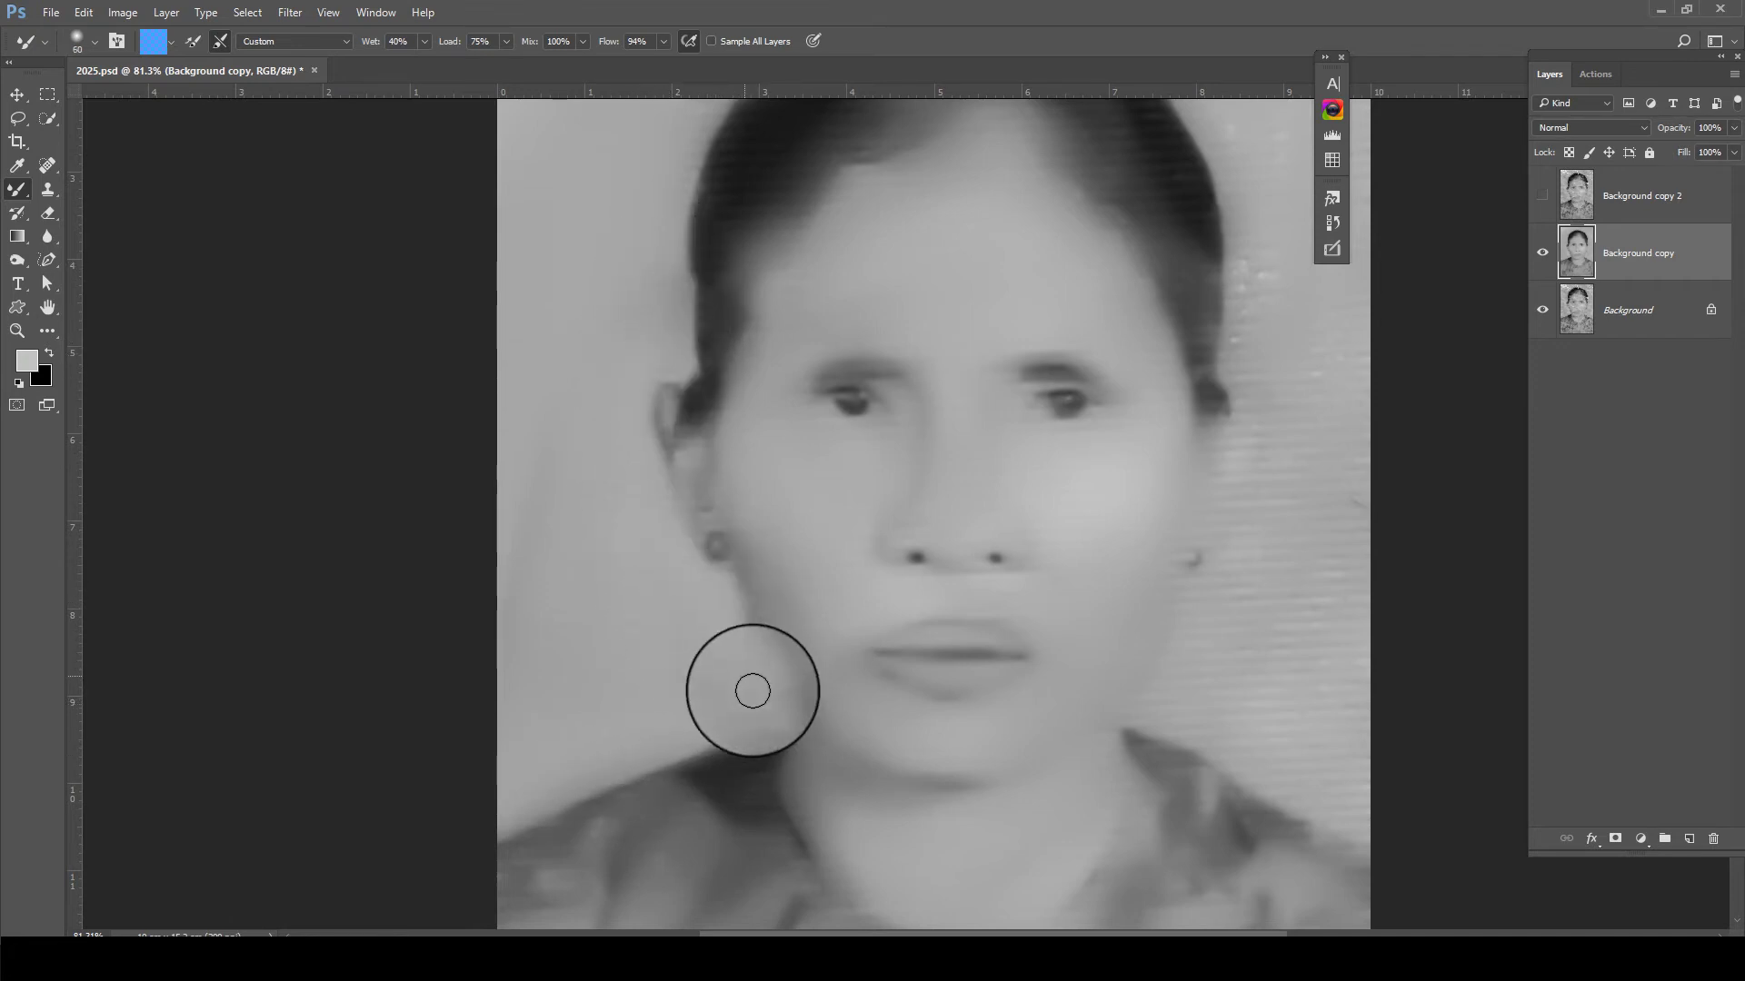
Blend the background beside the hair near the ear and beside the right cheek
scroll(775, 510, down, 2)
scroll(775, 510, down, 1)
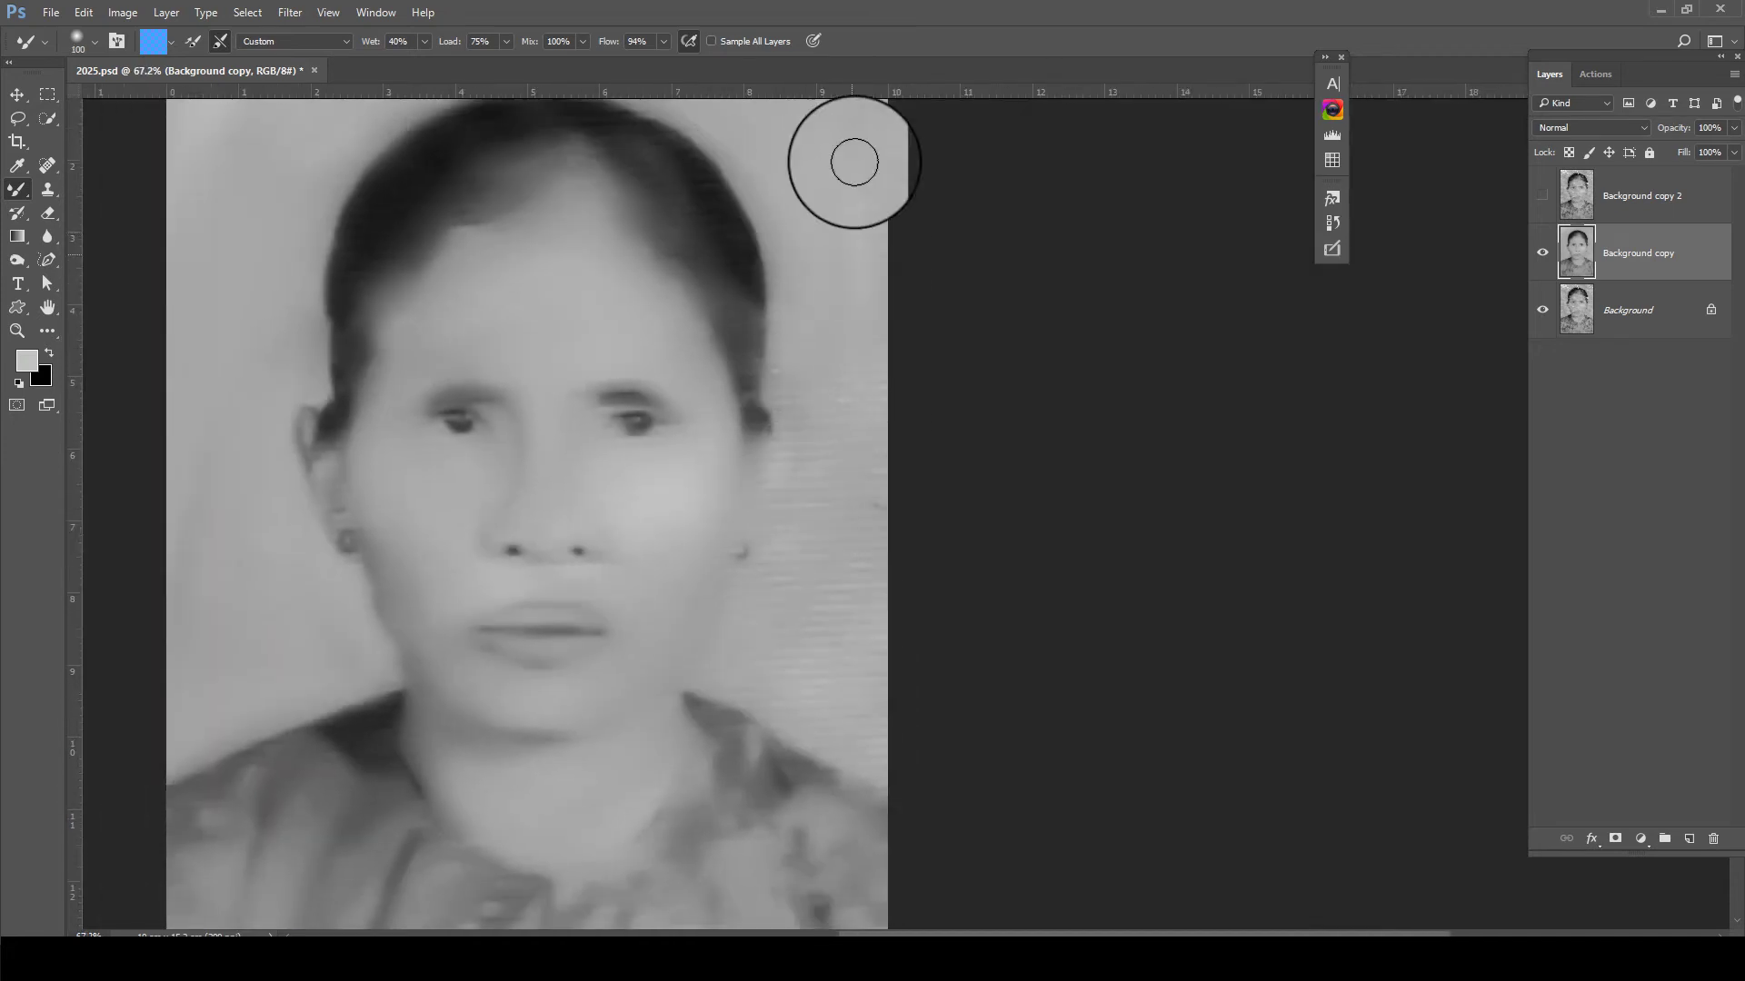
drag(791, 335, 809, 501)
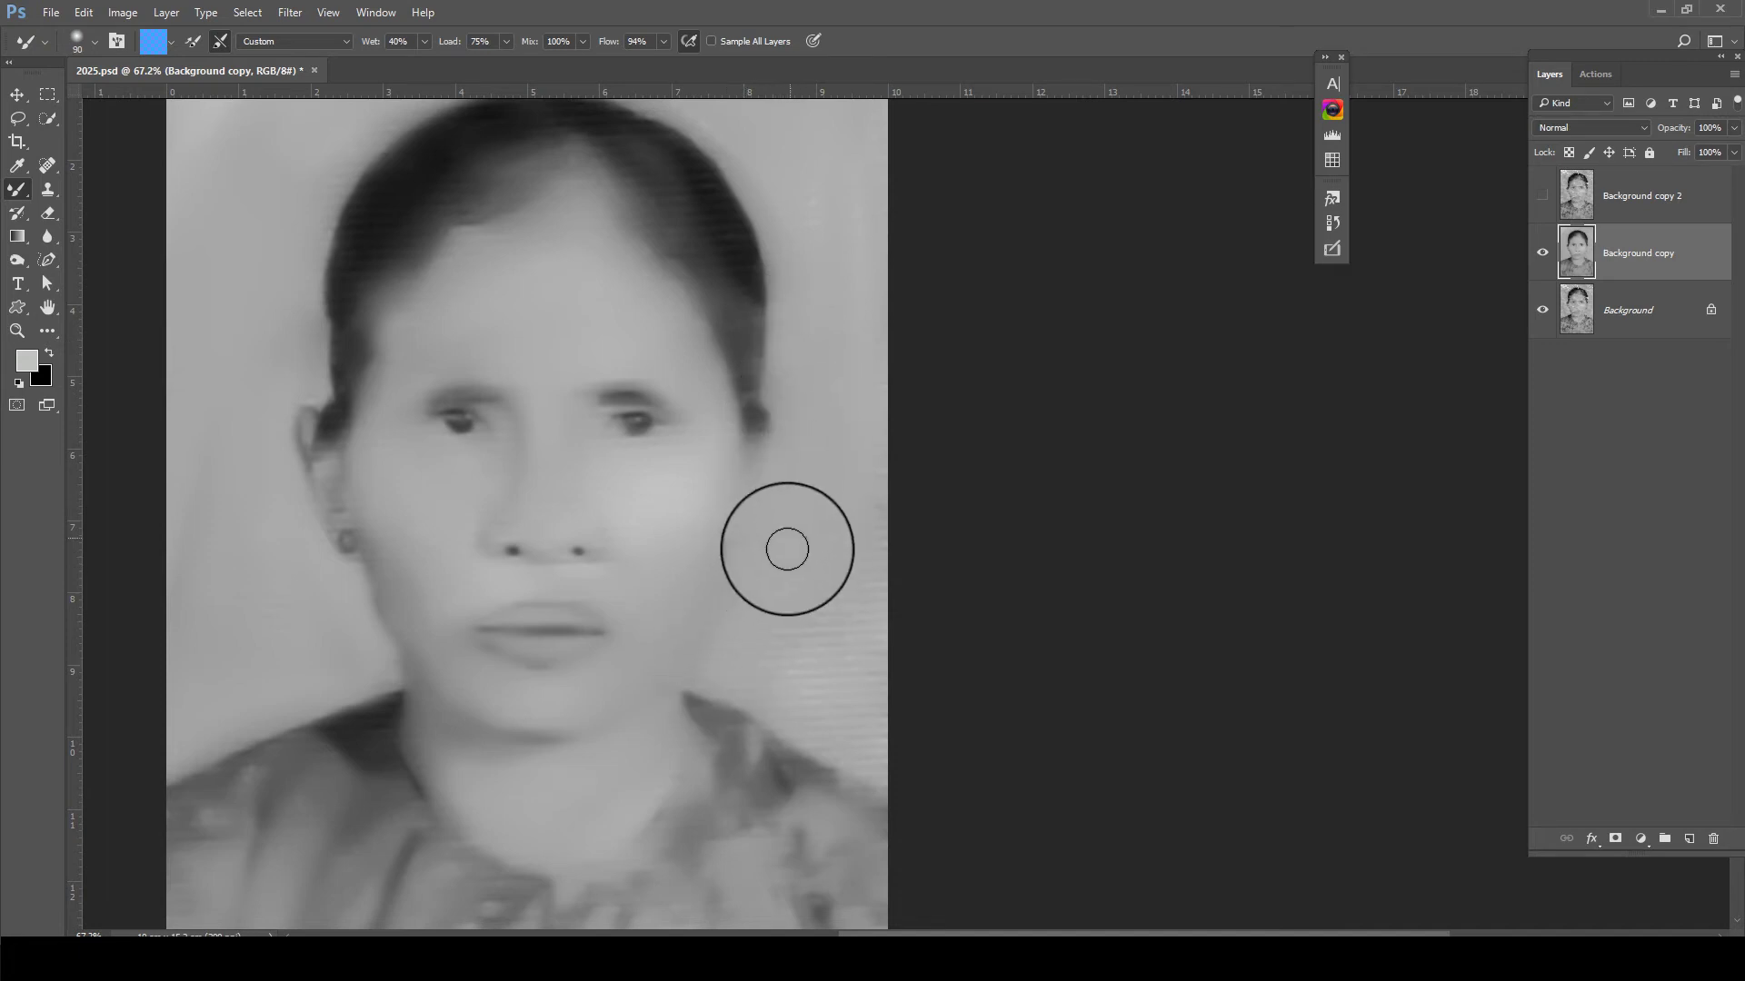
key(bracketright)
drag(786, 549, 785, 673)
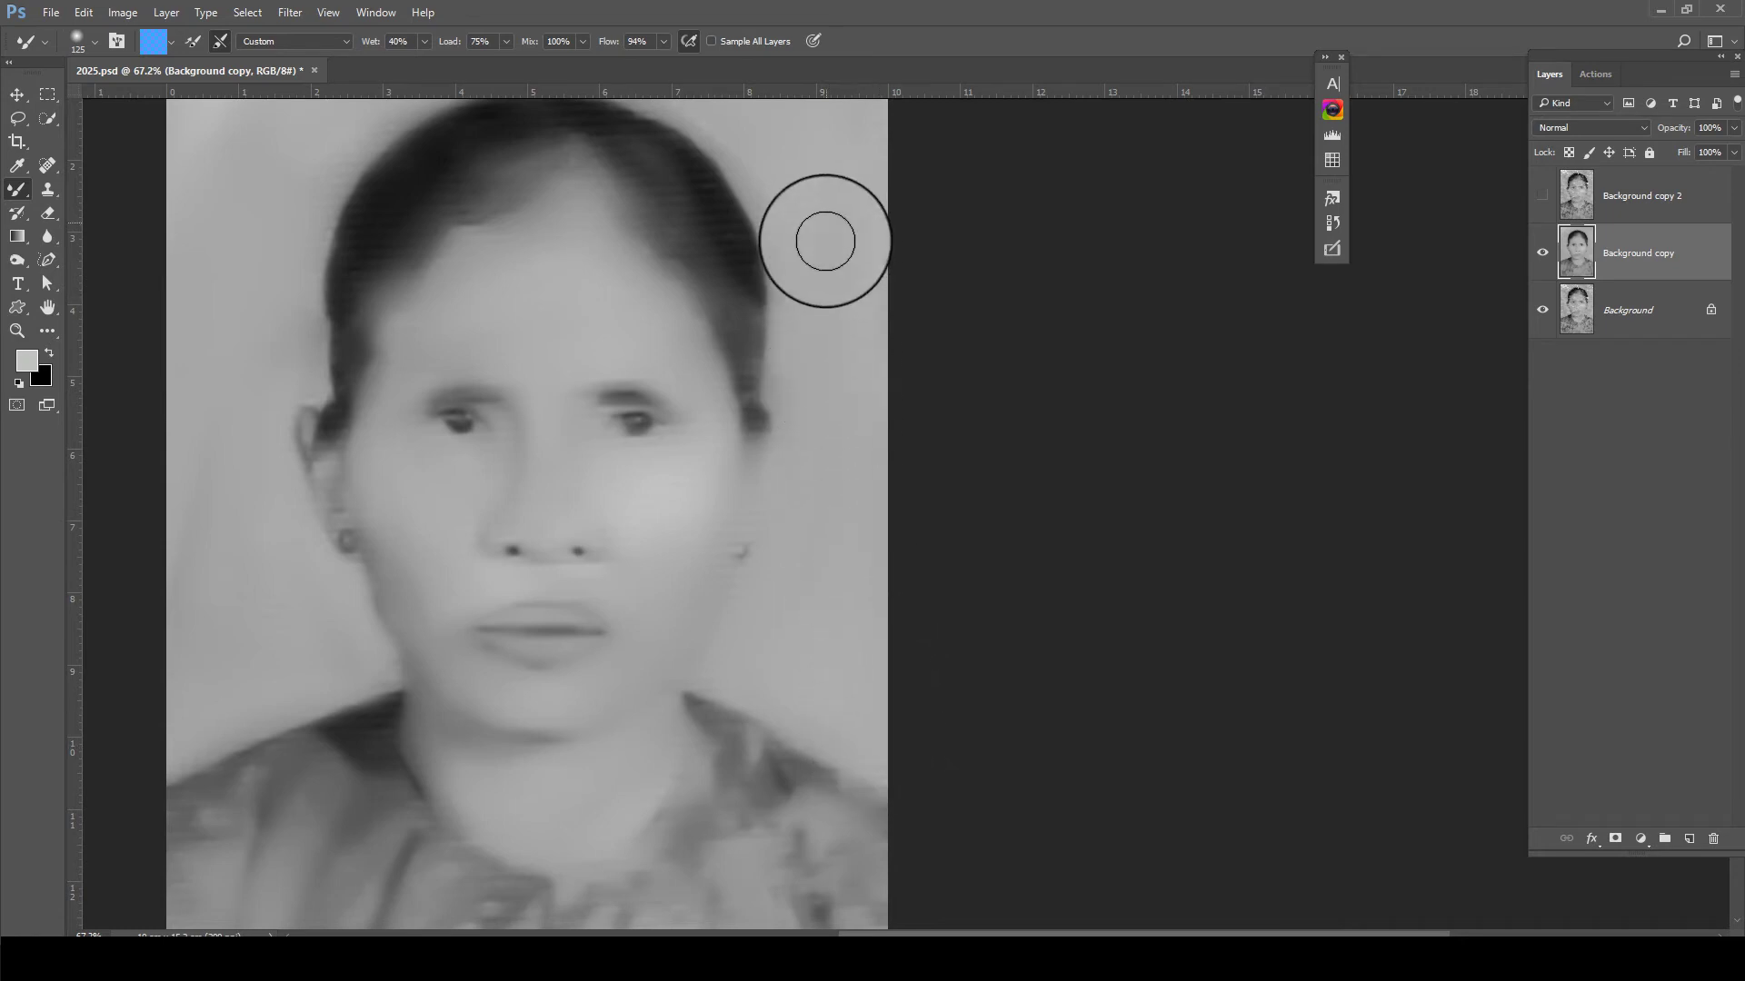
scroll(817, 394, up, 3)
scroll(864, 470, up, 2)
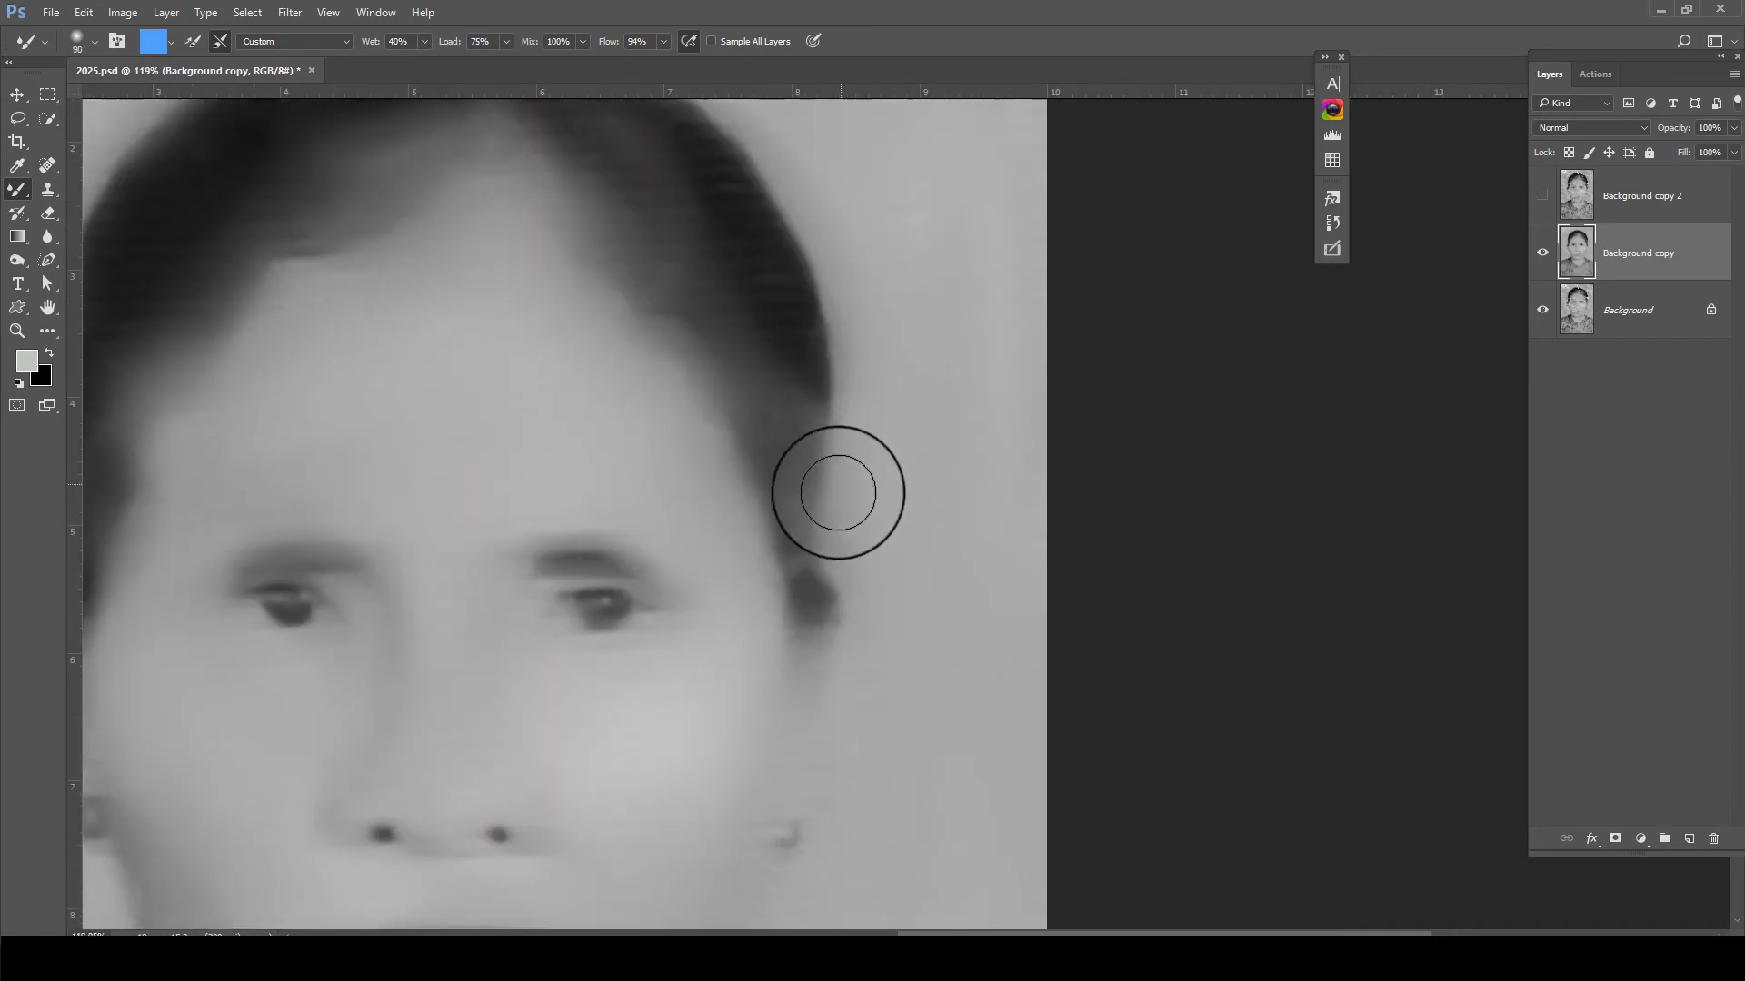
With a smaller brush, smooth the jaw edge below the ear and the left ear outline
key([)
key([)
key([)
scroll(864, 355, up, 2)
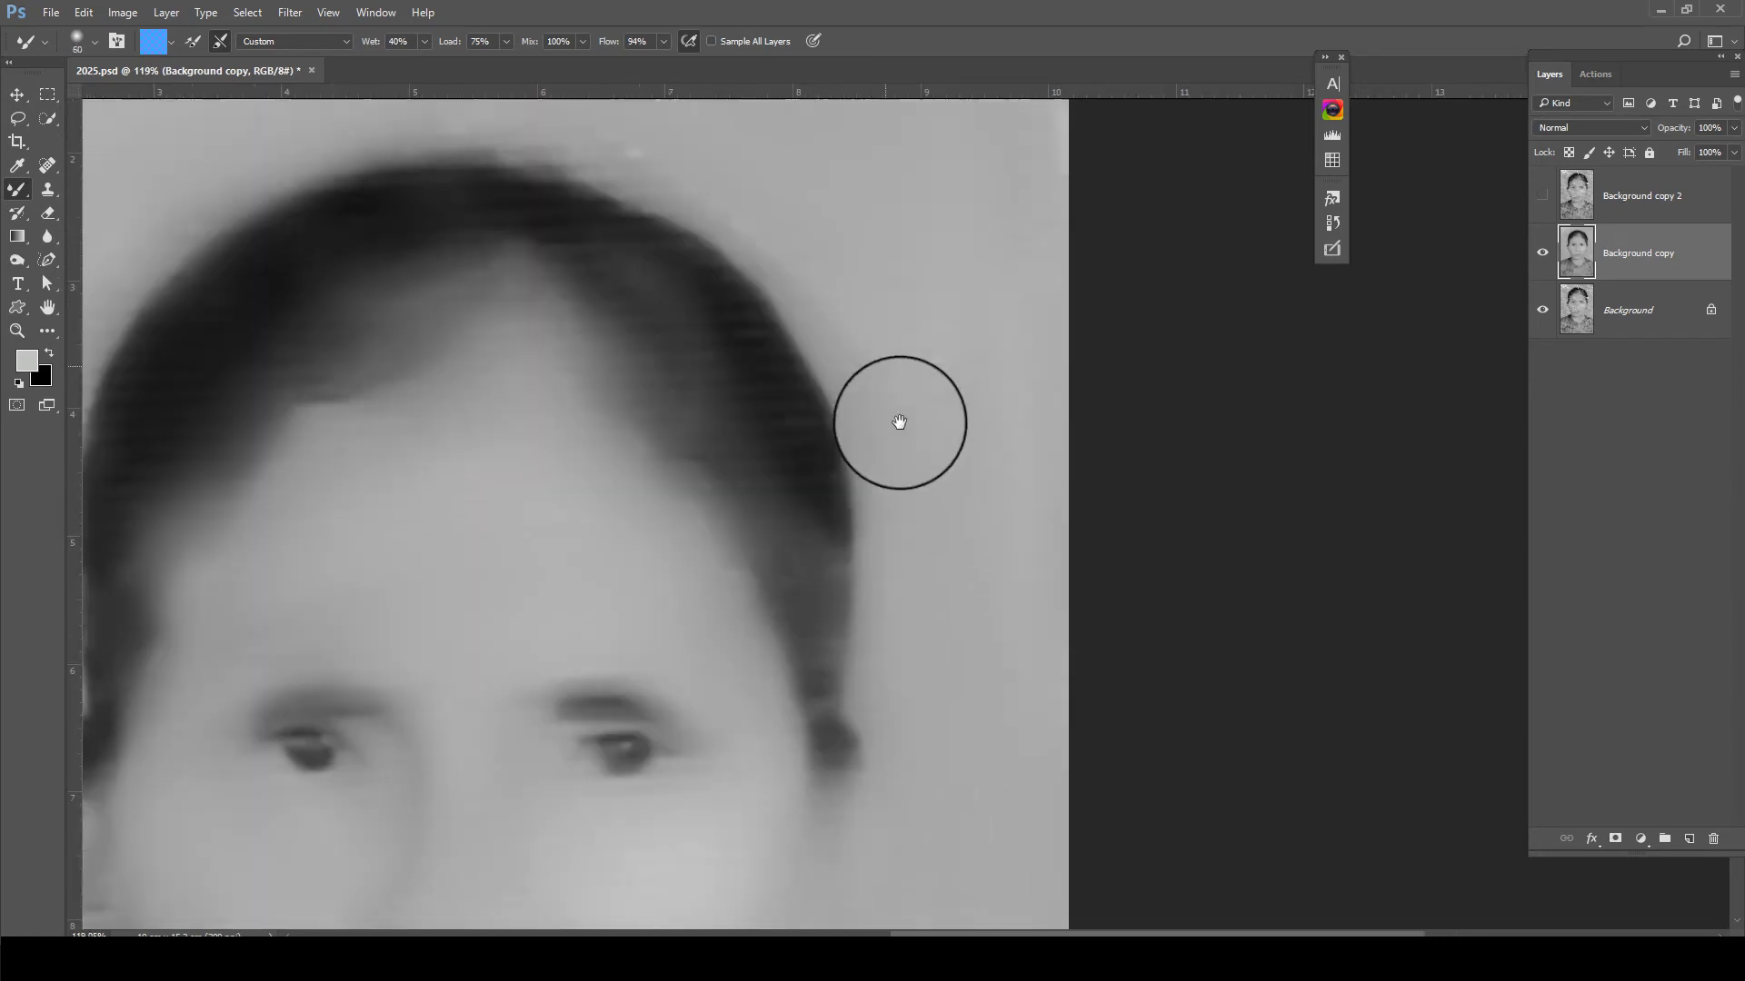
scroll(899, 420, up, 1)
scroll(887, 339, up, 1)
scroll(893, 472, left, 1)
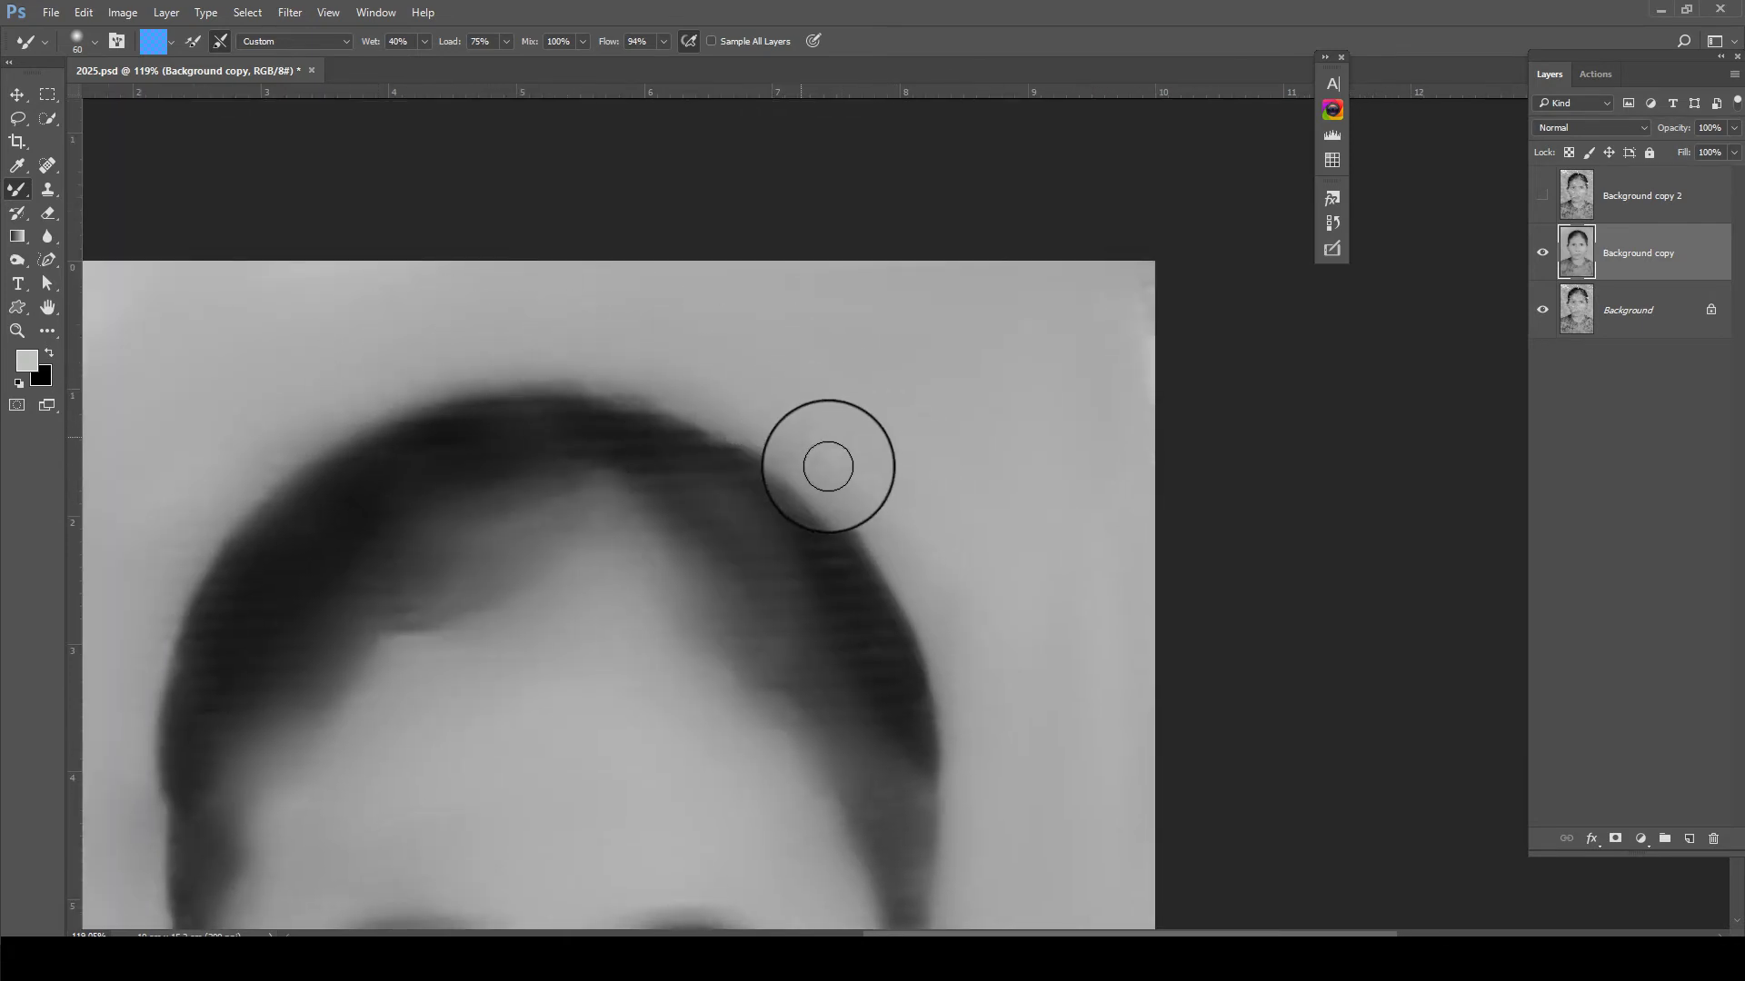
scroll(857, 430, down, 1)
scroll(818, 399, left, 2)
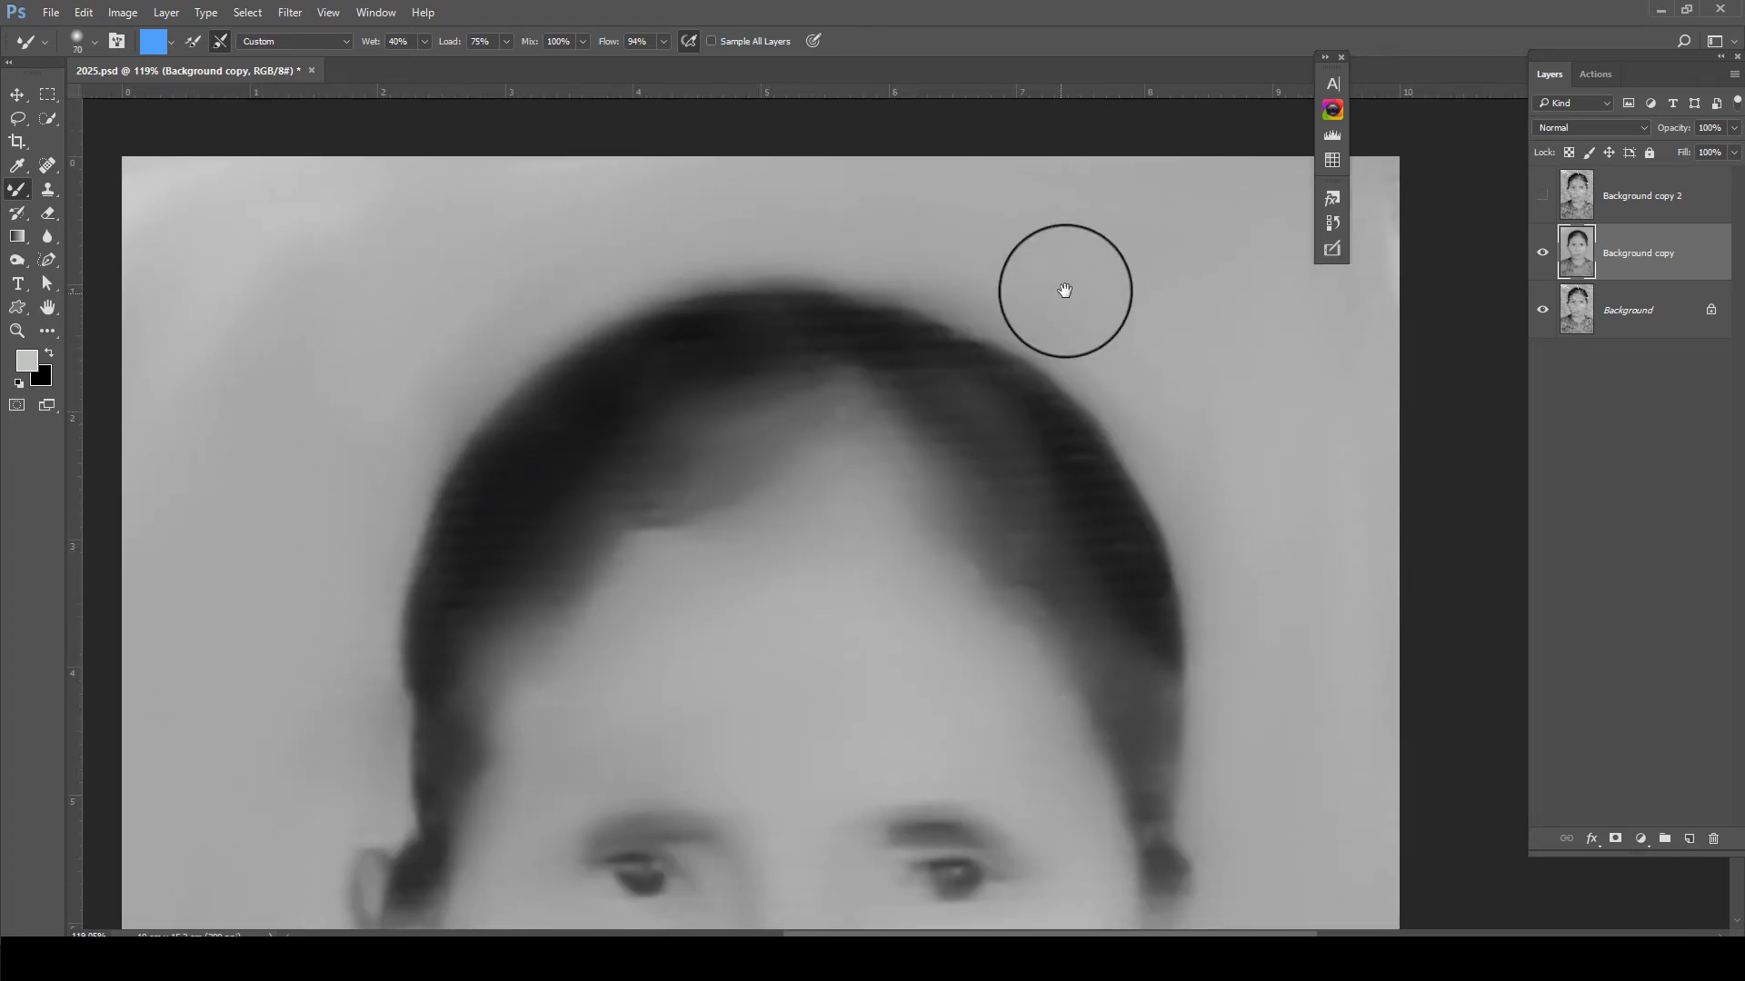
scroll(911, 300, down, 3)
scroll(636, 346, left, 1)
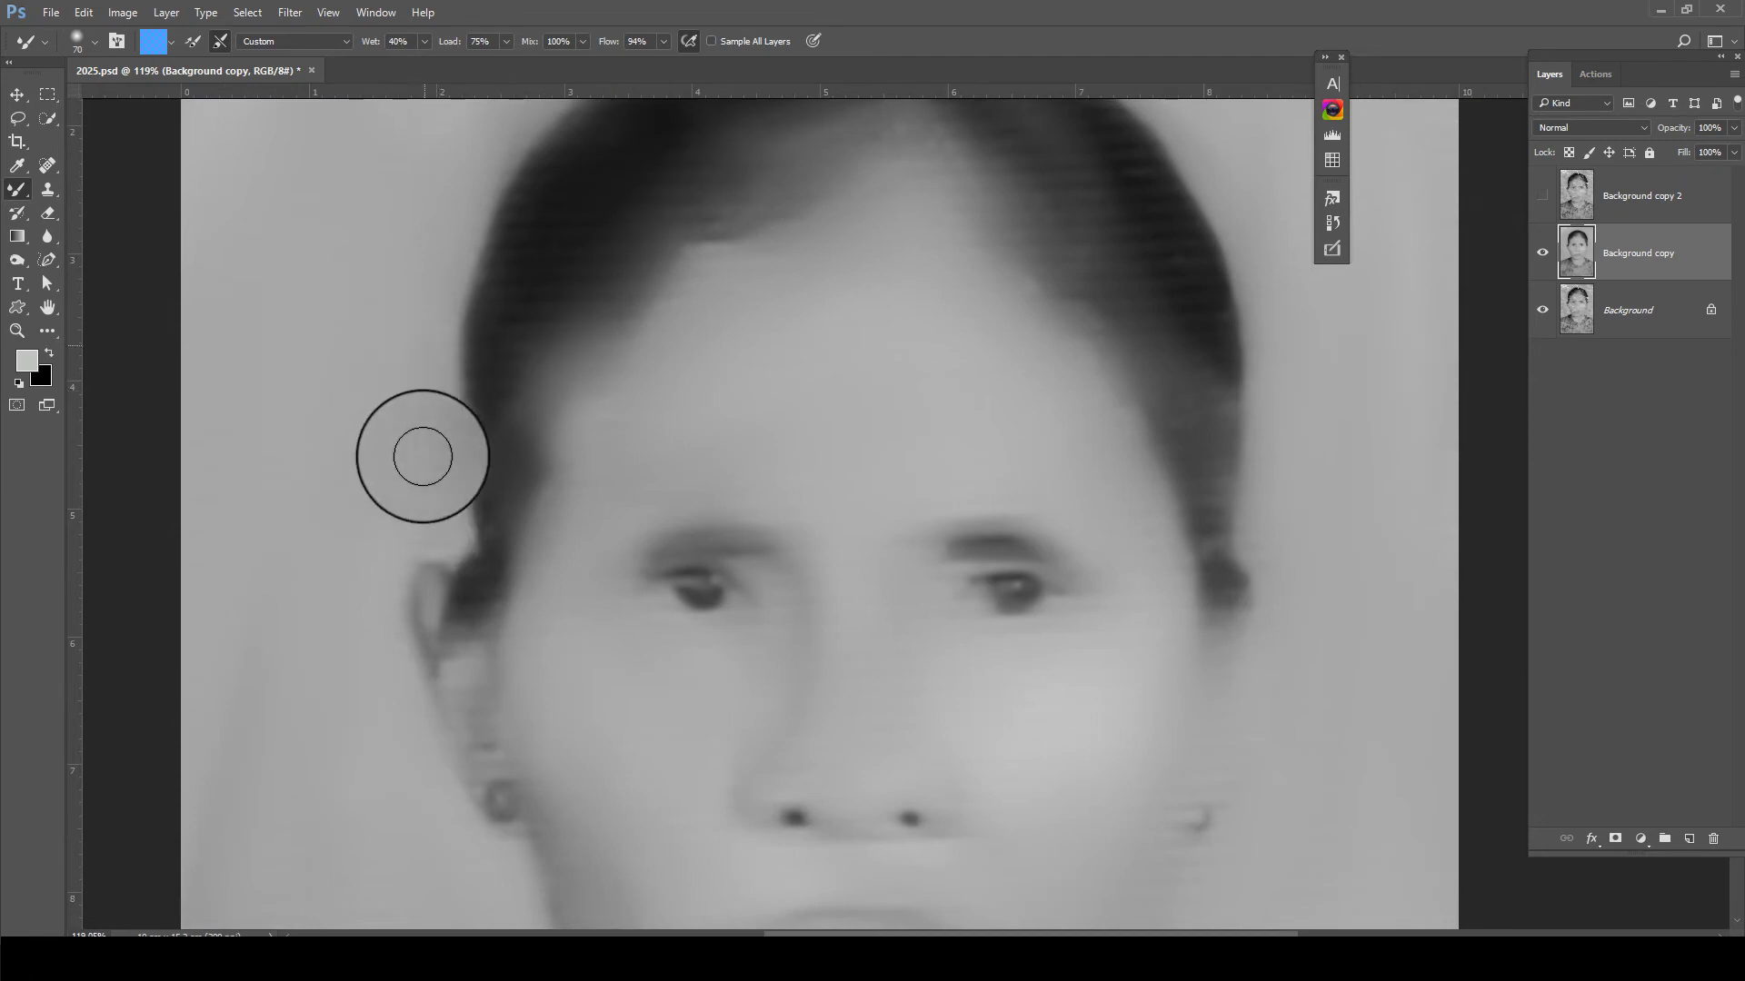
scroll(386, 546, down, 2)
scroll(386, 545, left, 1)
key(bracketleft)
key(bracketleft)
key(bracketleft)
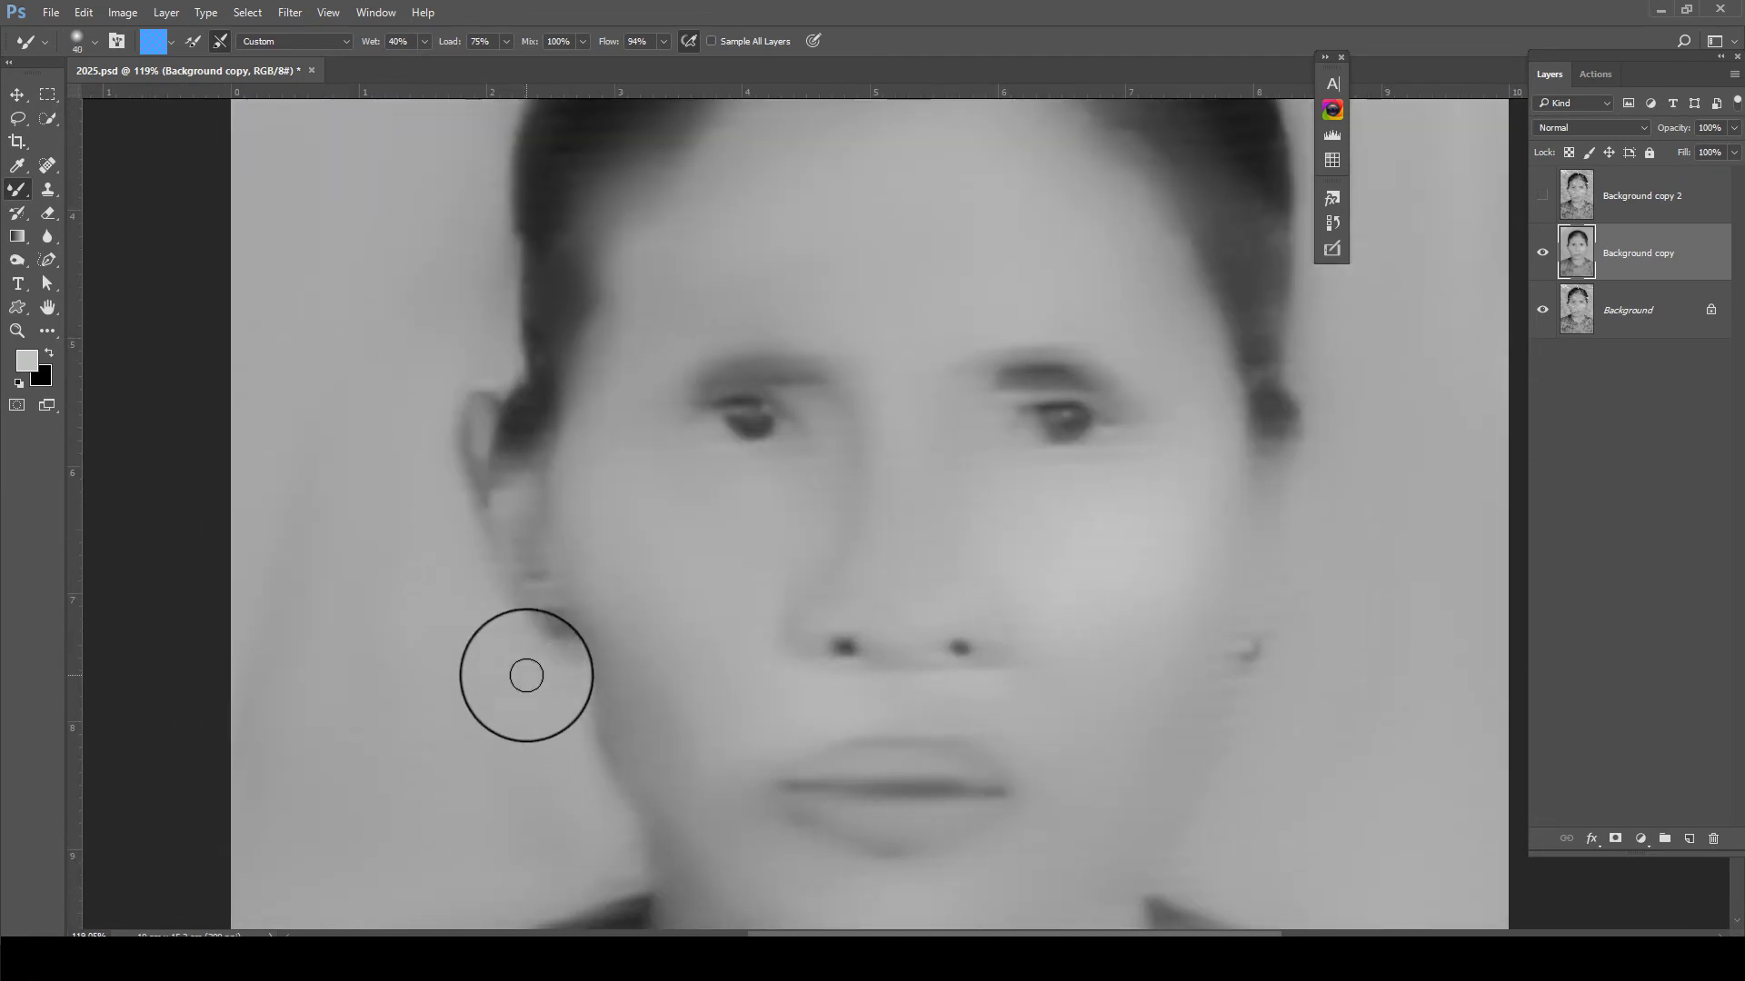
key(ctrl+z)
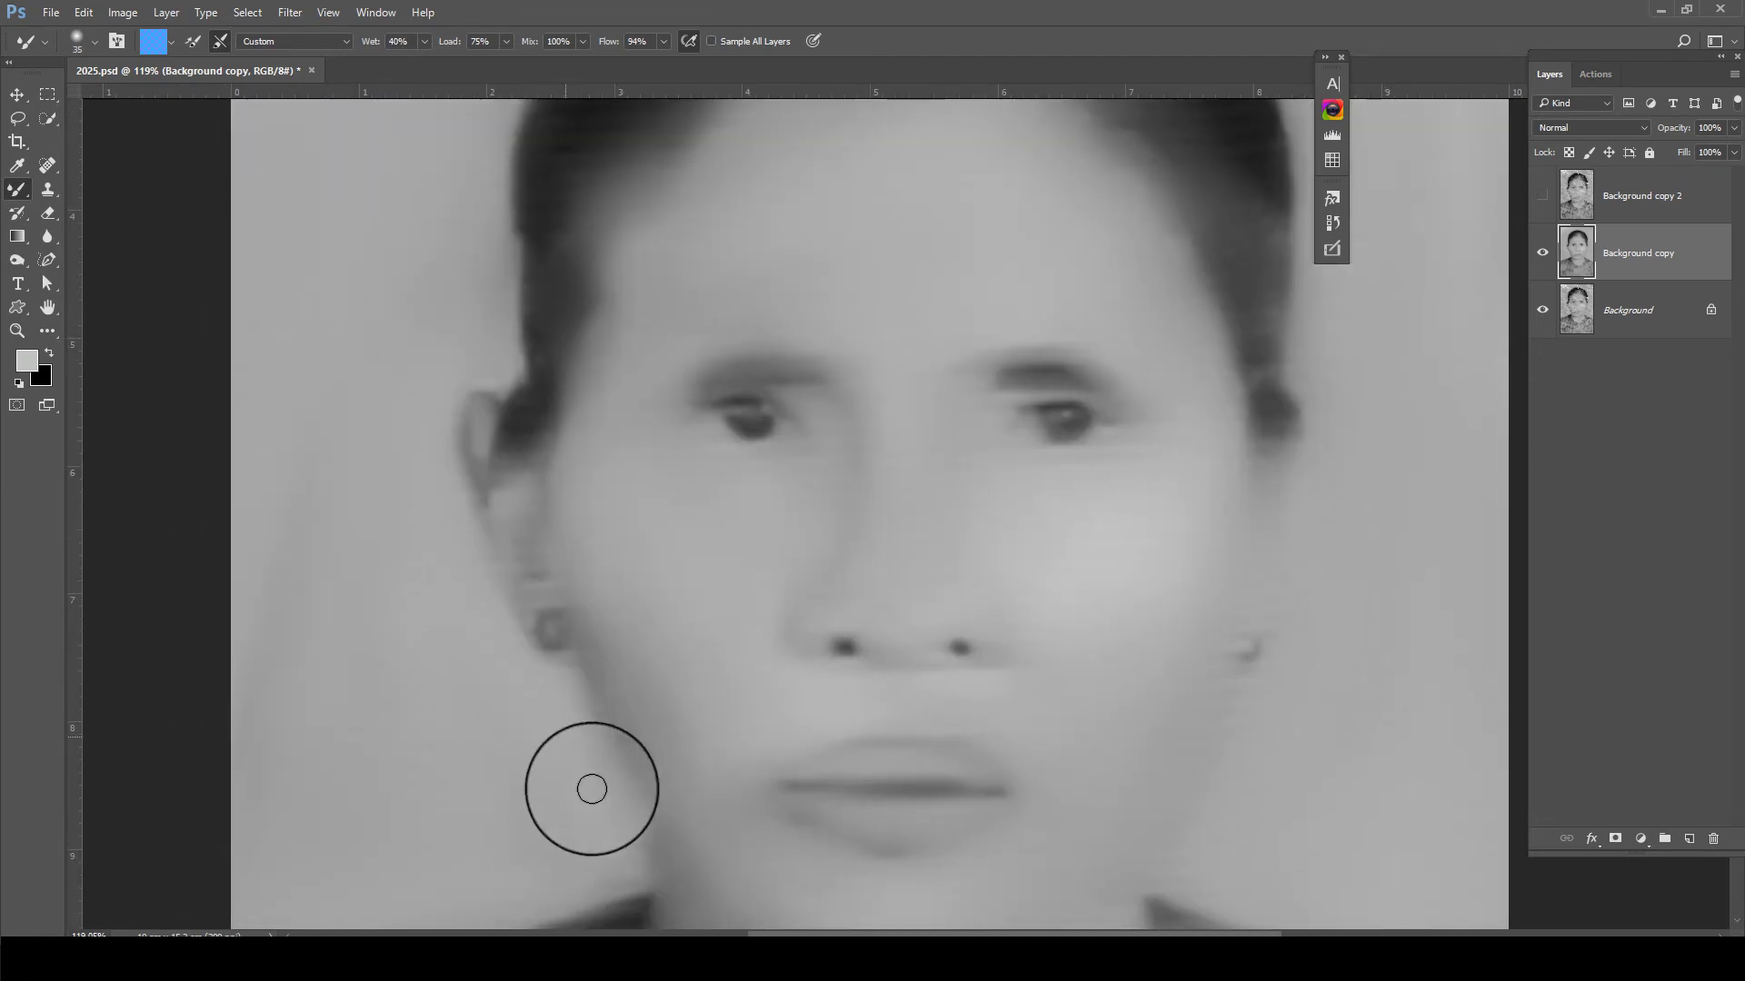
mouse_move(576, 708)
mouse_down()
mouse_move(637, 846)
mouse_move(435, 483)
mouse_up()
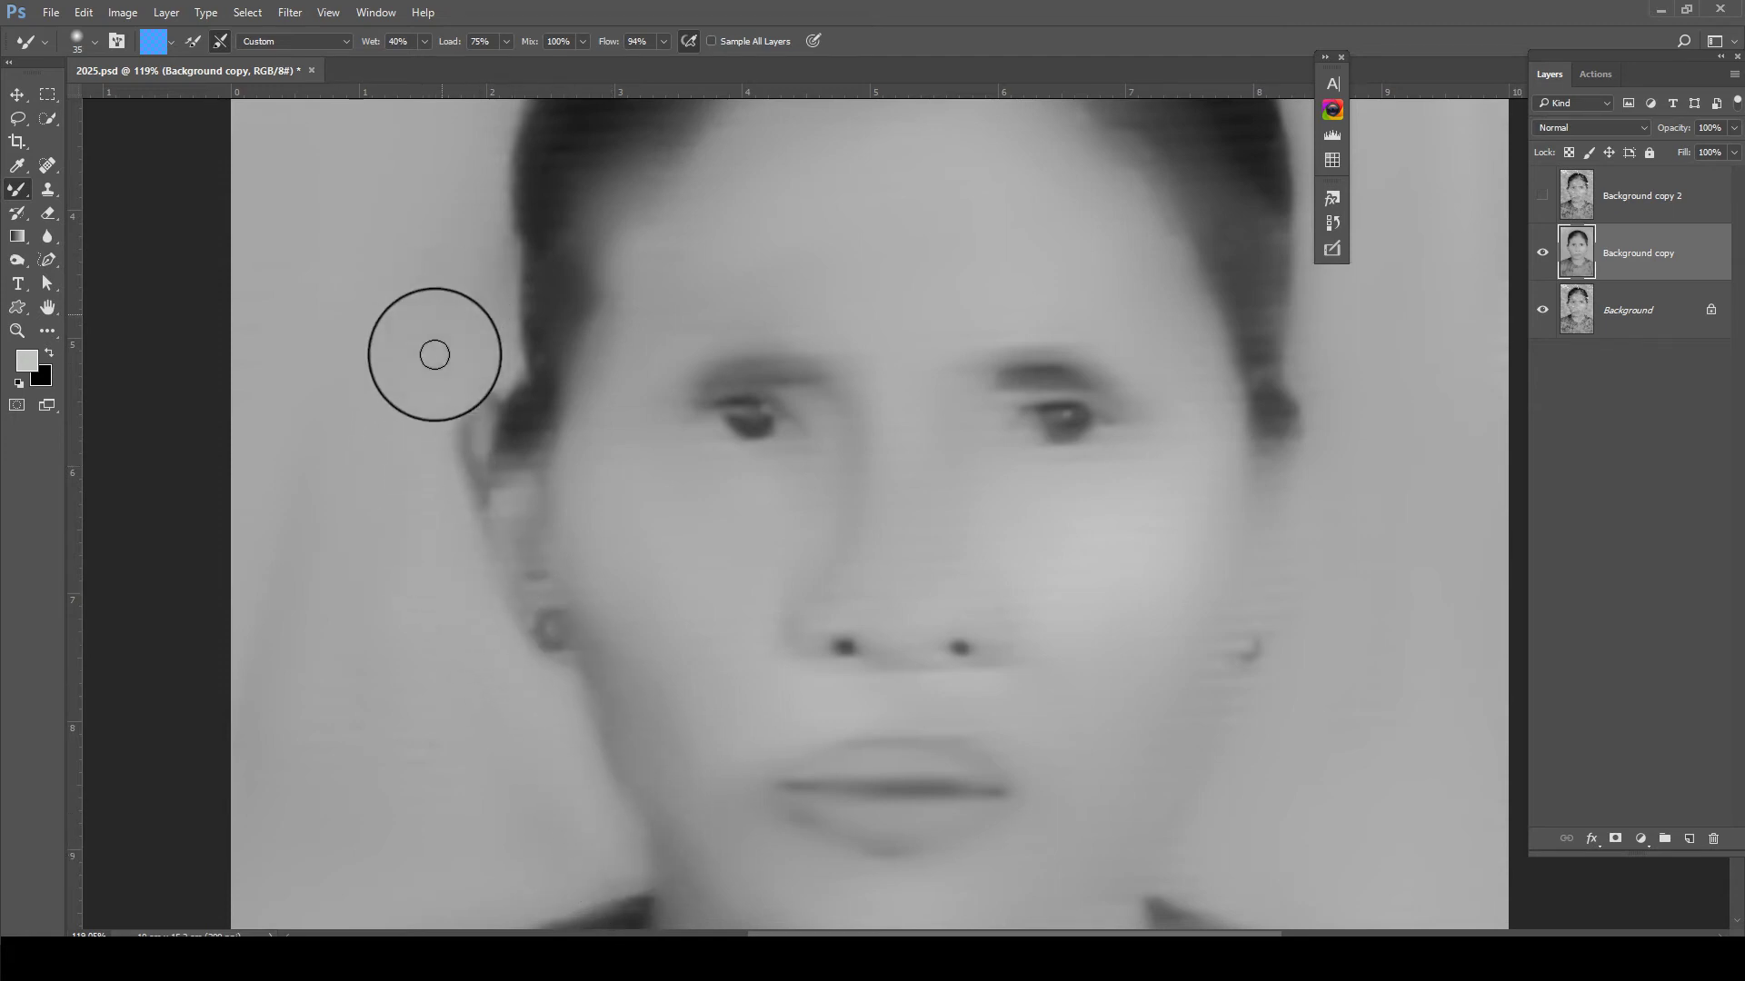
mouse_move(434, 354)
mouse_down()
mouse_move(557, 479)
mouse_move(535, 535)
mouse_move(530, 518)
mouse_move(612, 713)
mouse_move(678, 781)
mouse_up()
scroll(678, 781, down, 4)
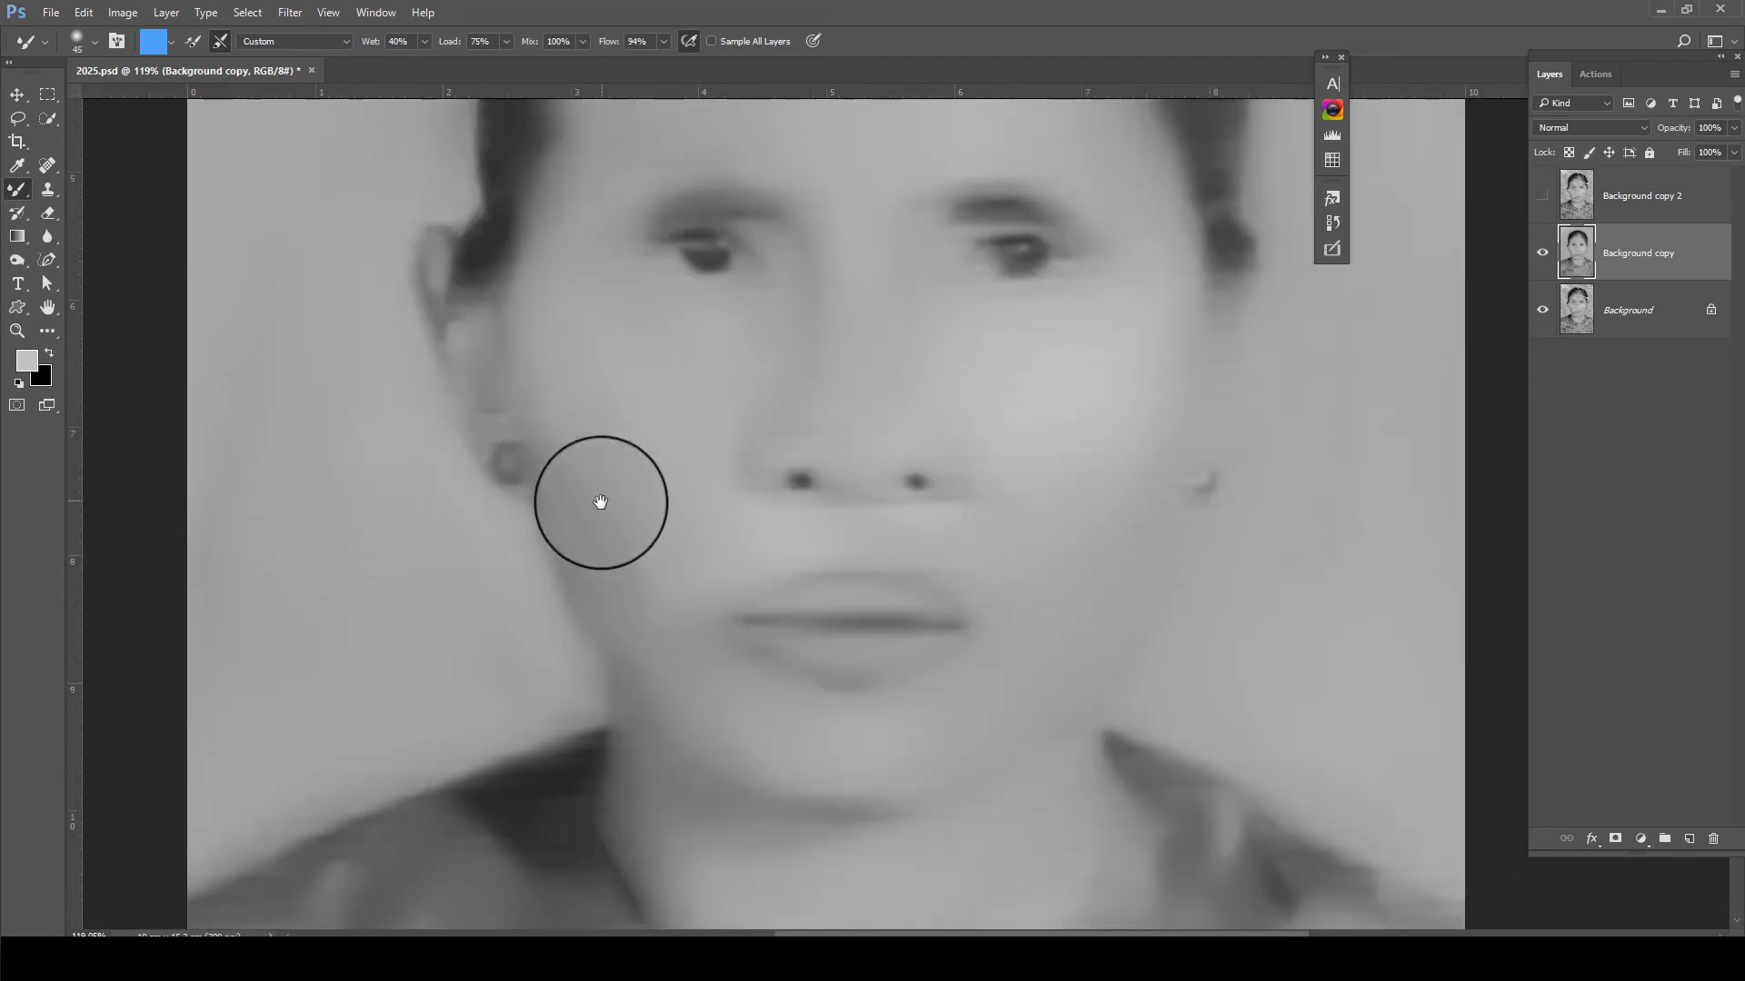
scroll(600, 499, down, 2)
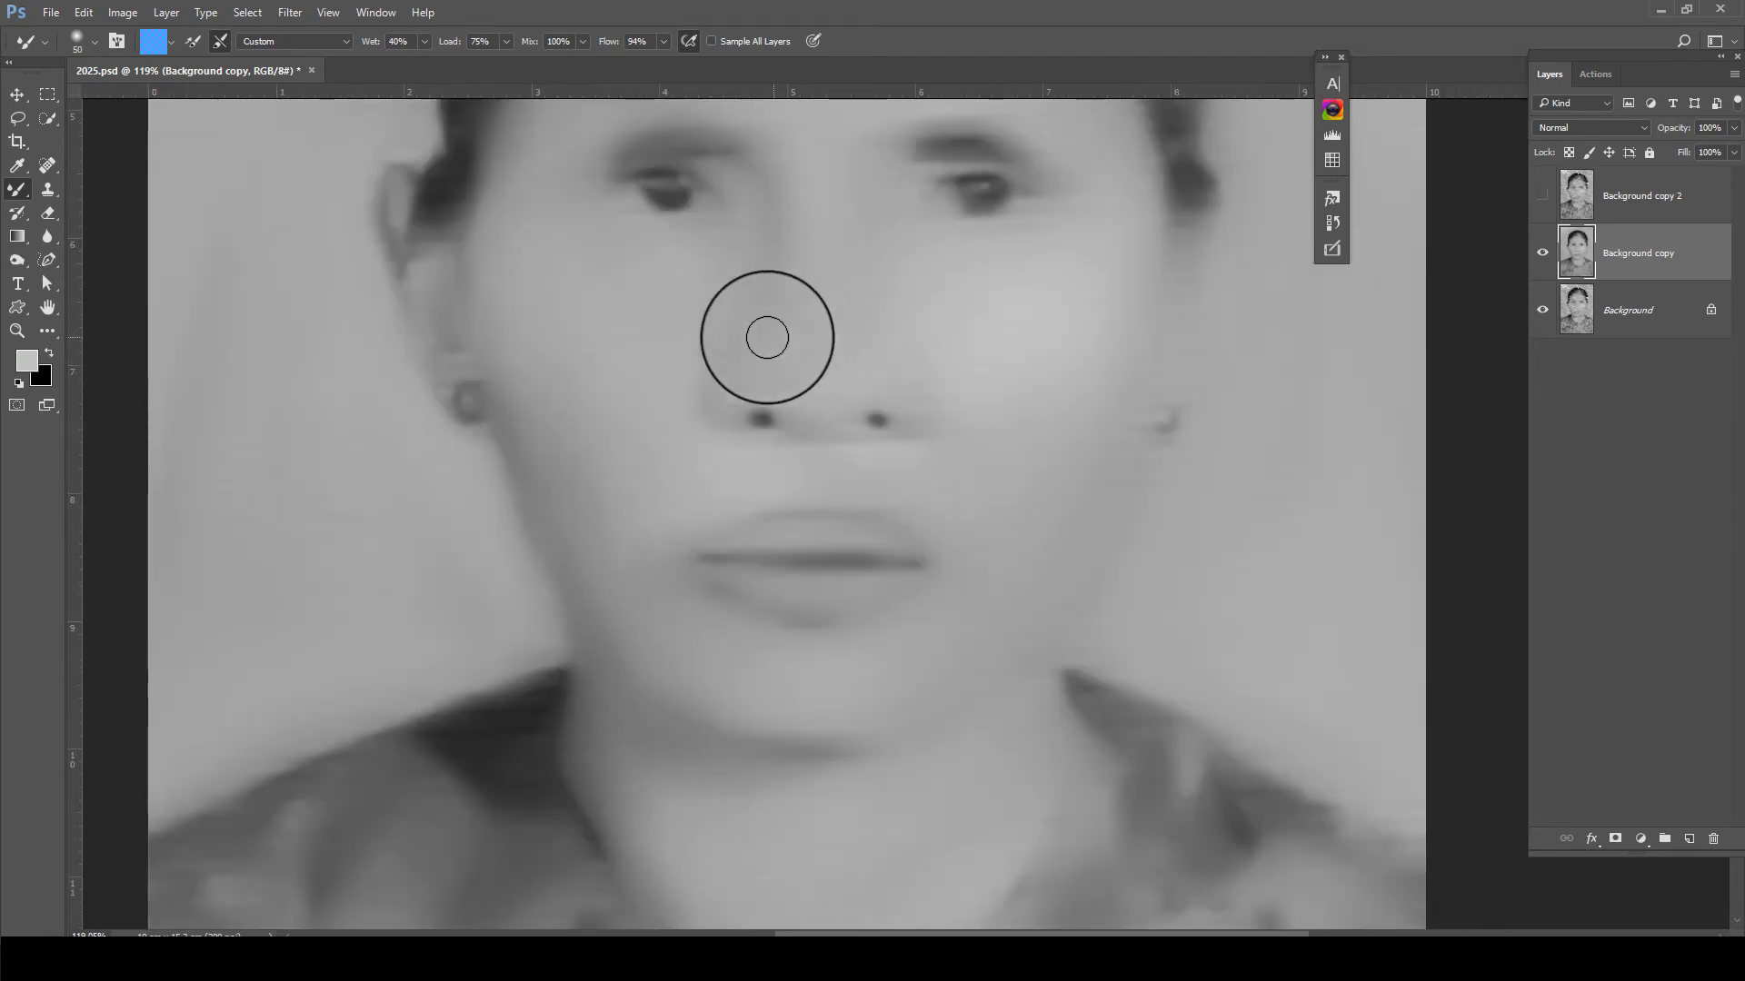
Recentre the view on the face and enlarge the smoothing brush to 150
drag(729, 271, 633, 365)
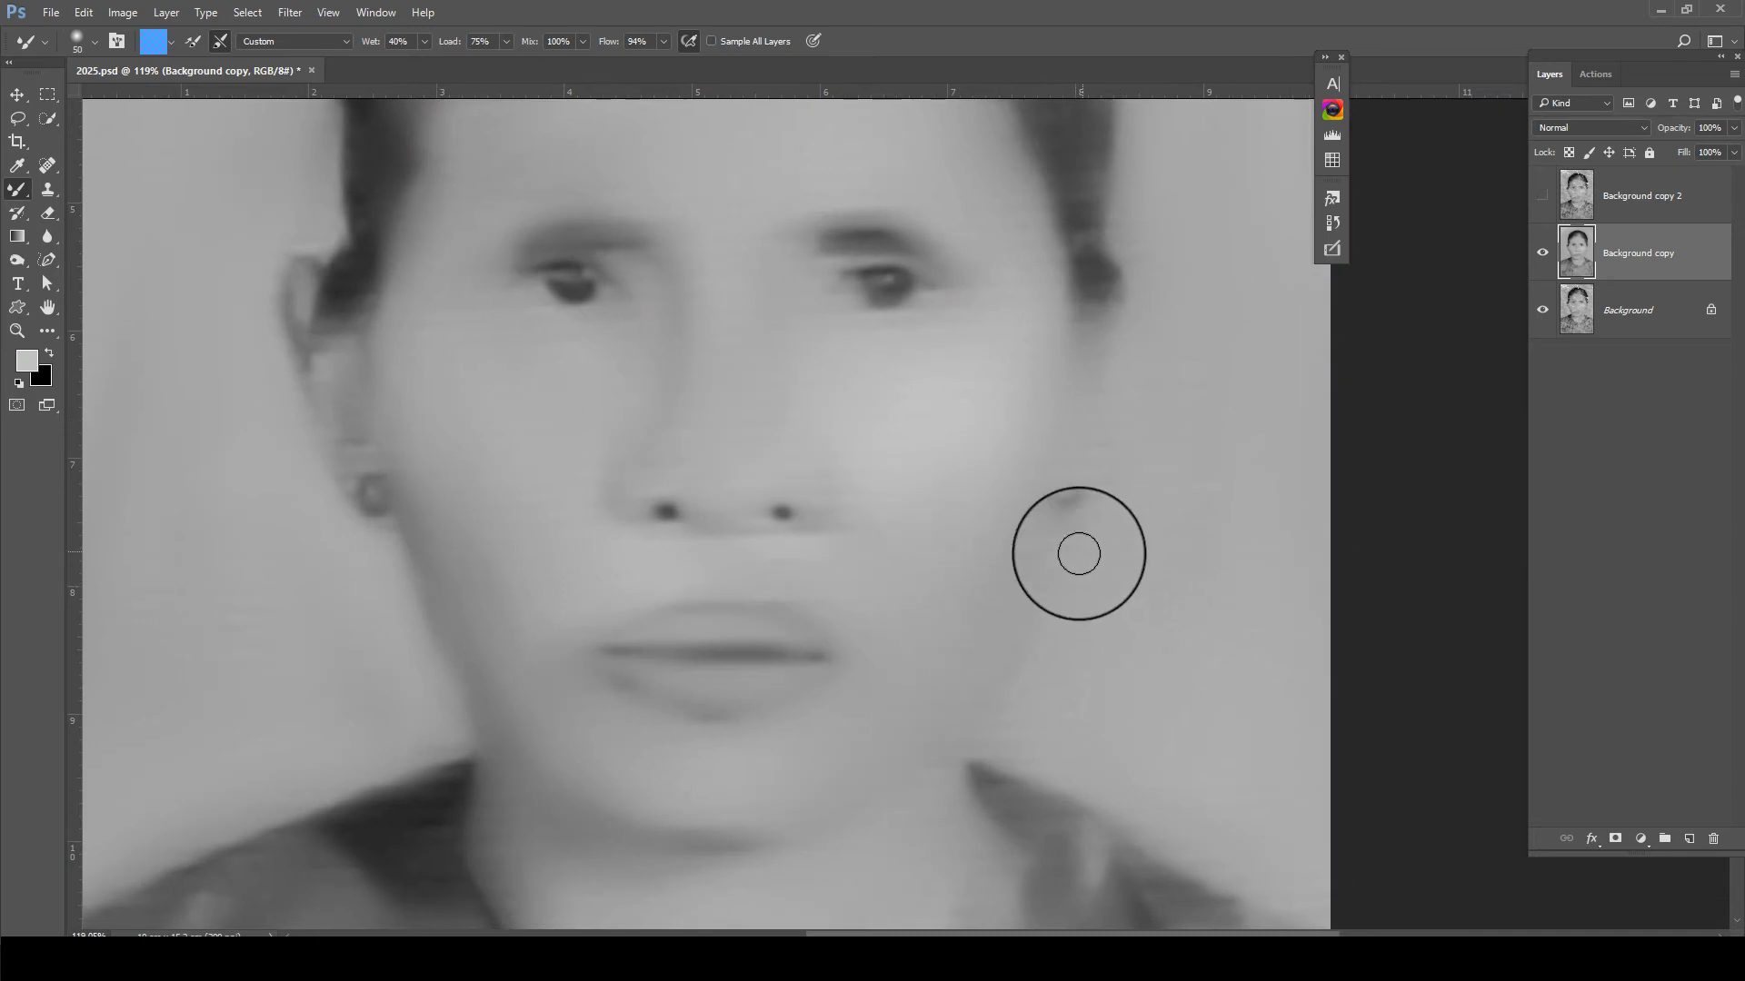
scroll(1036, 627, down, 3)
scroll(1018, 609, down, 3)
scroll(1044, 604, right, 3)
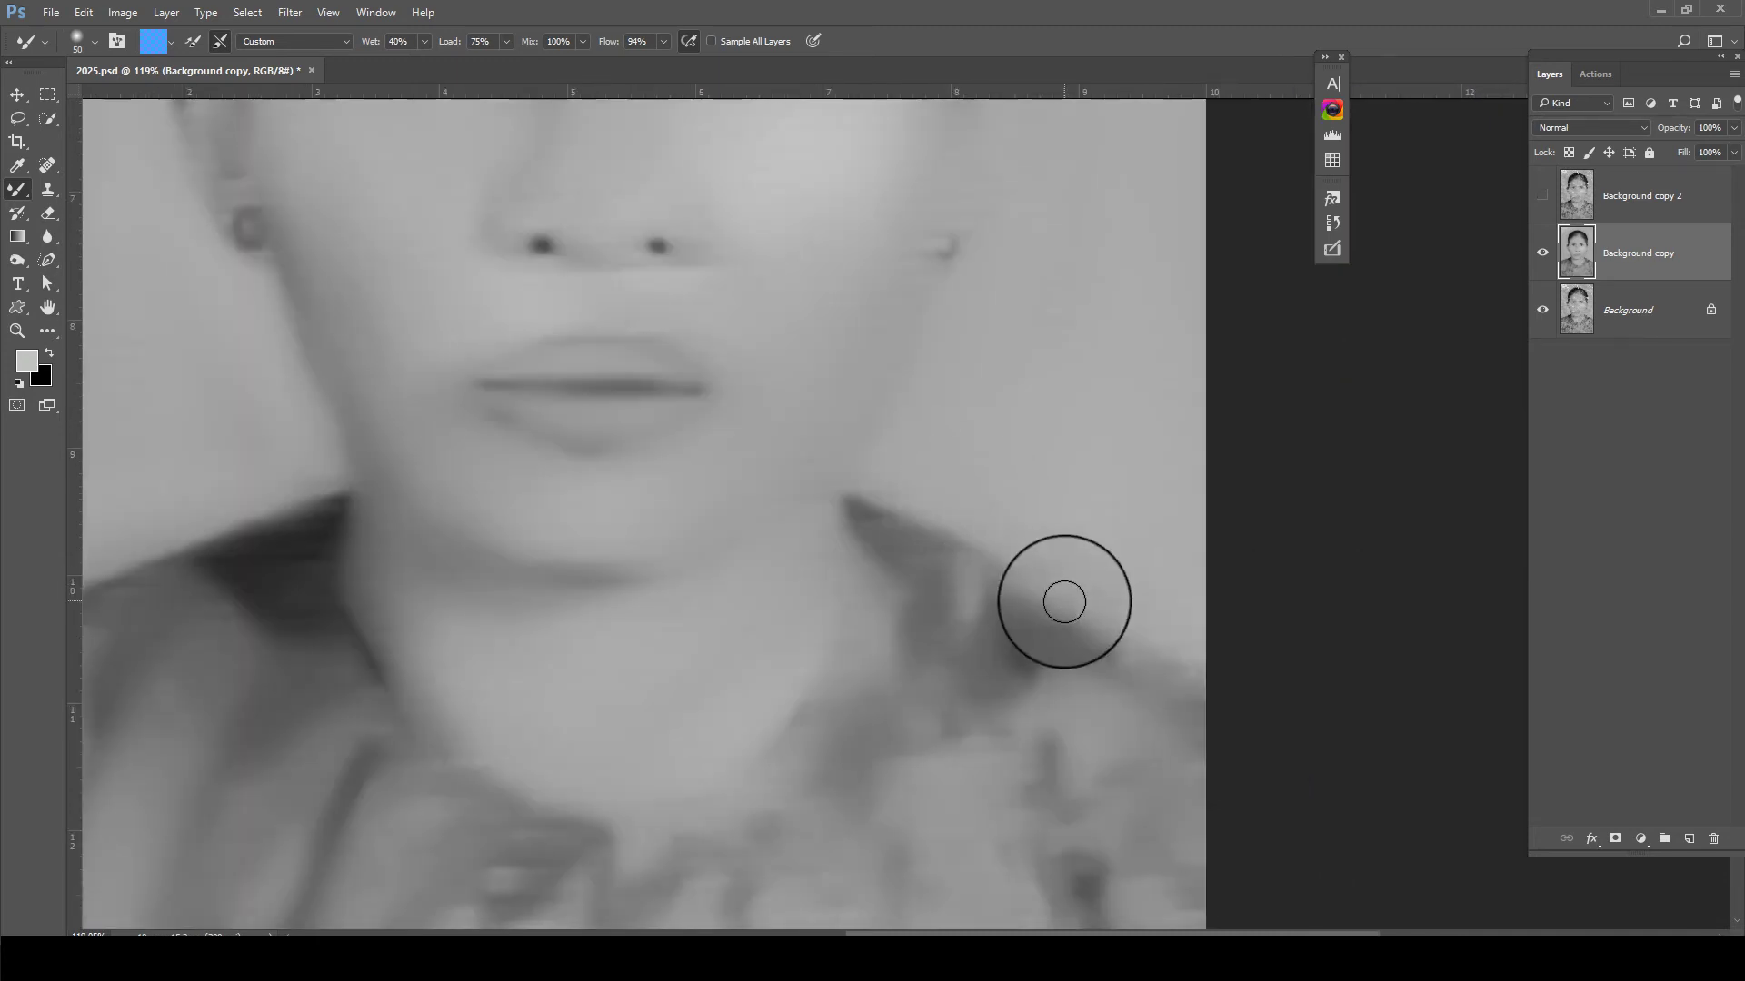
scroll(1067, 608, down, 2)
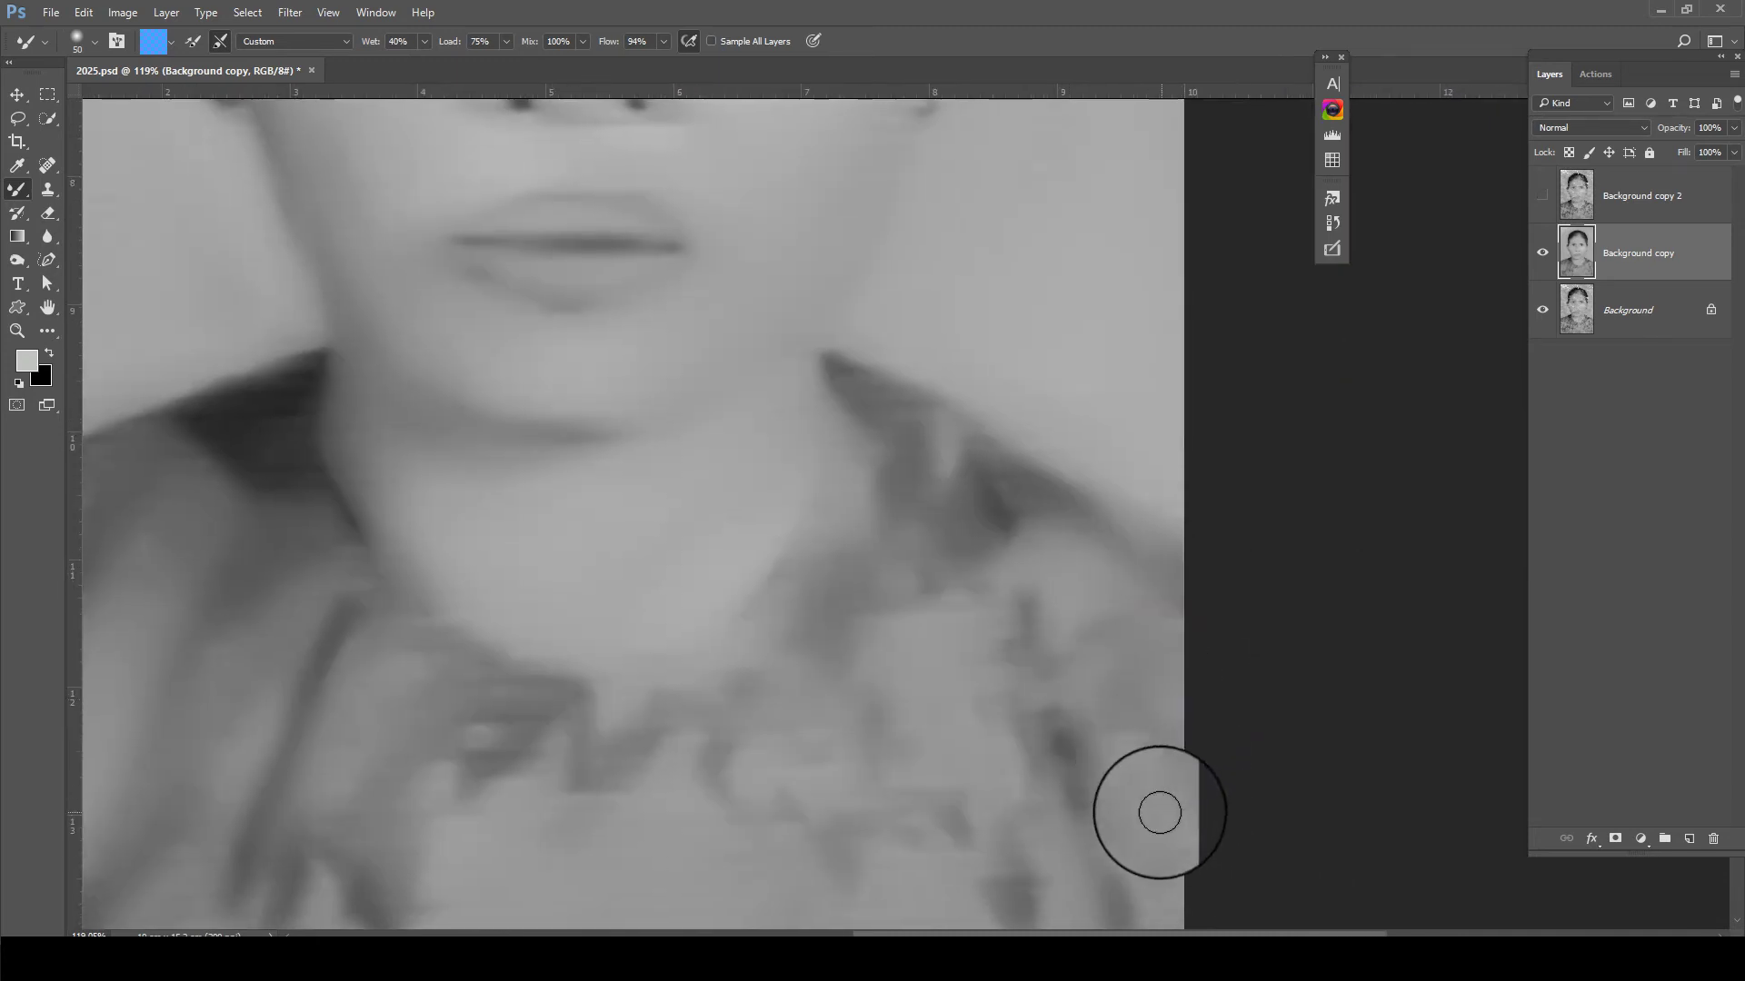
scroll(1159, 813, down, 3)
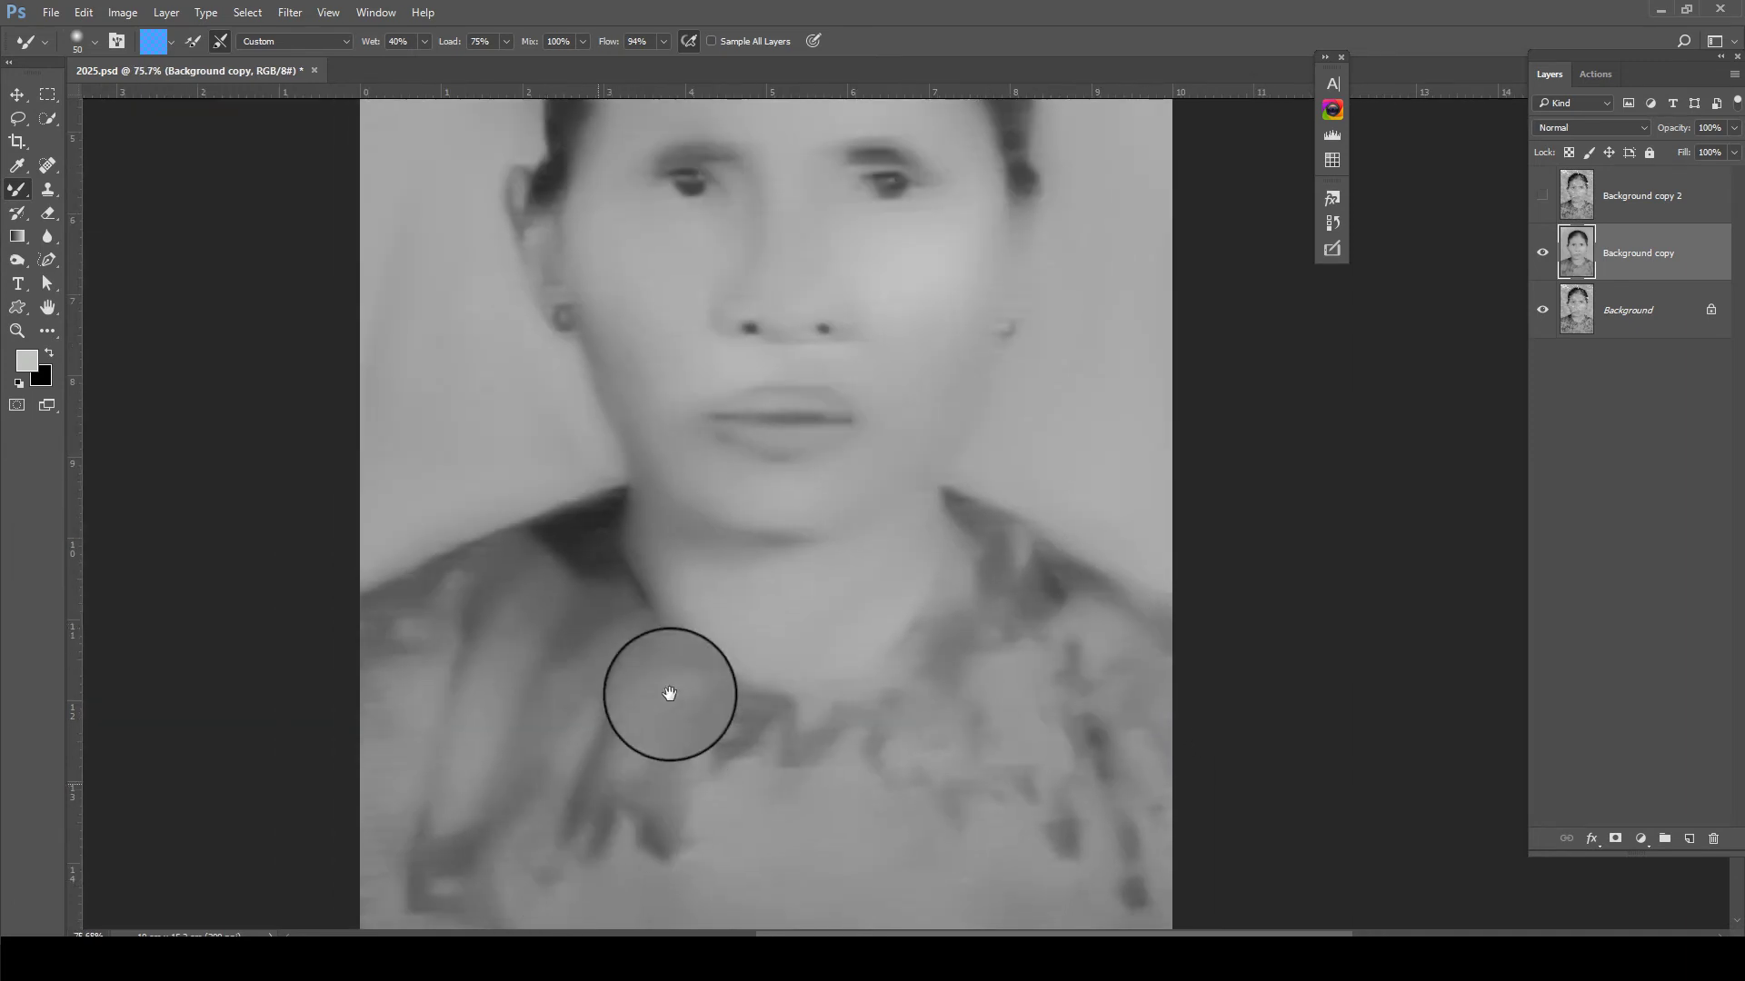
scroll(674, 605, down, 2)
scroll(693, 533, down, 1)
scroll(733, 291, up, 2)
scroll(592, 367, up, 1)
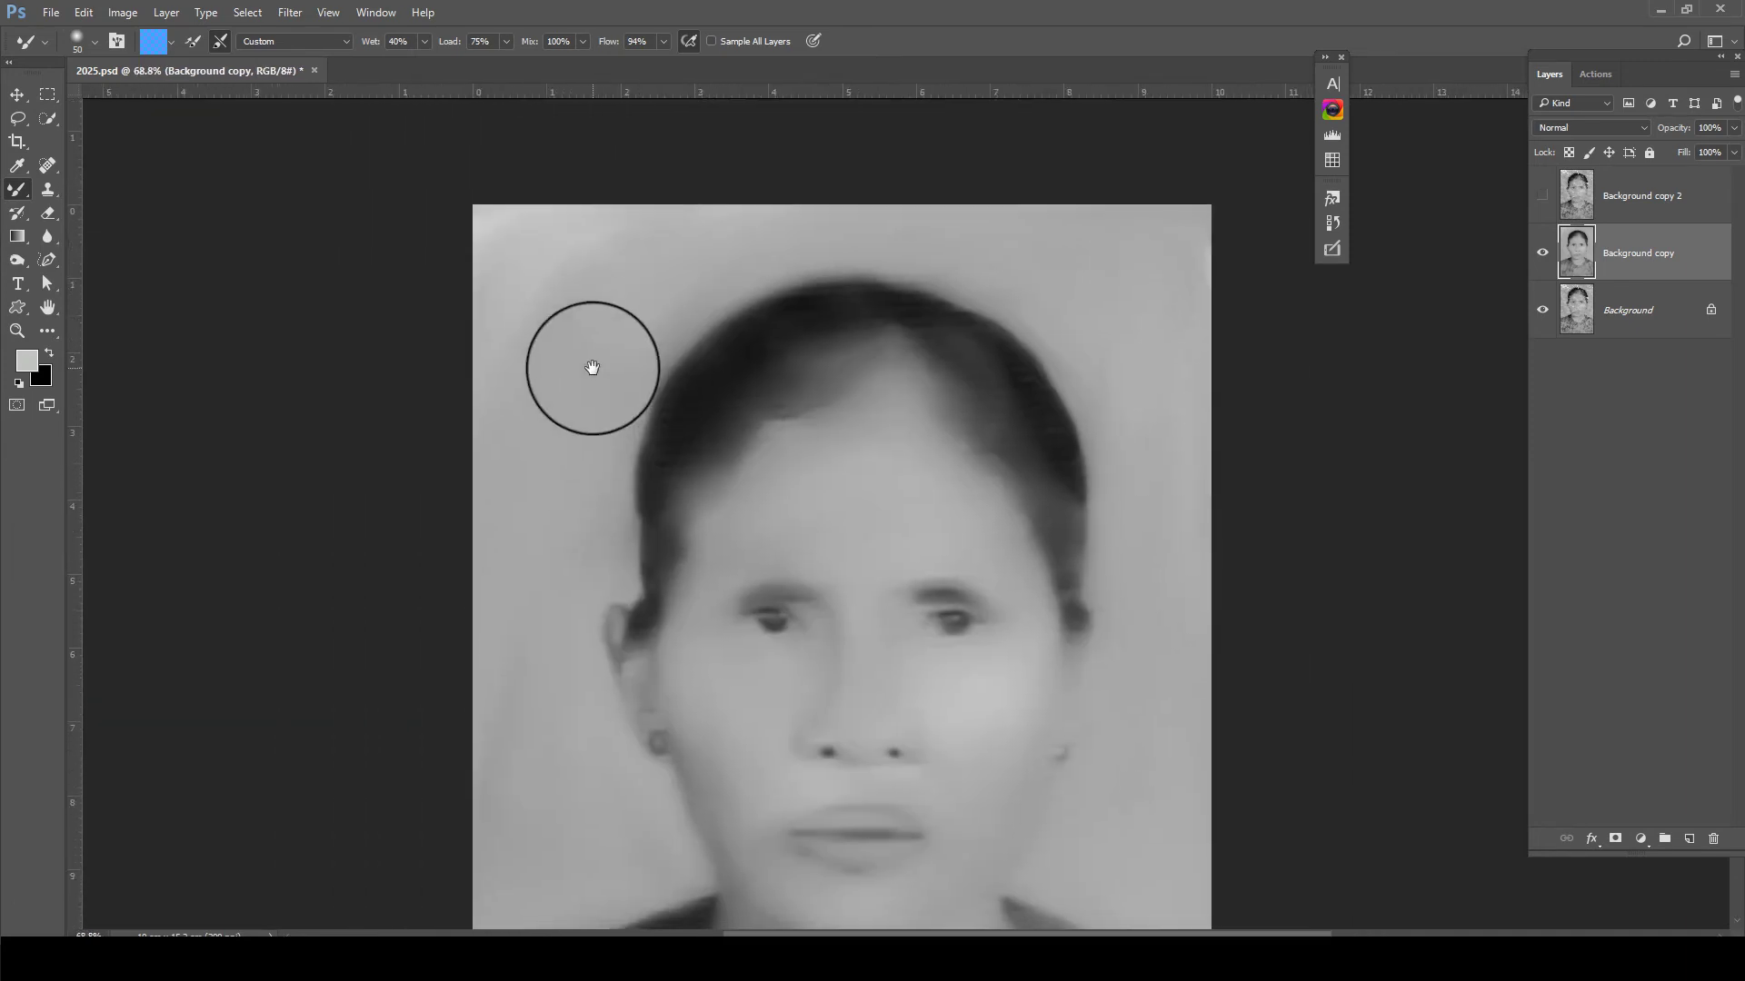
scroll(591, 367, down, 1)
key(bracketright)
key(bracketright)
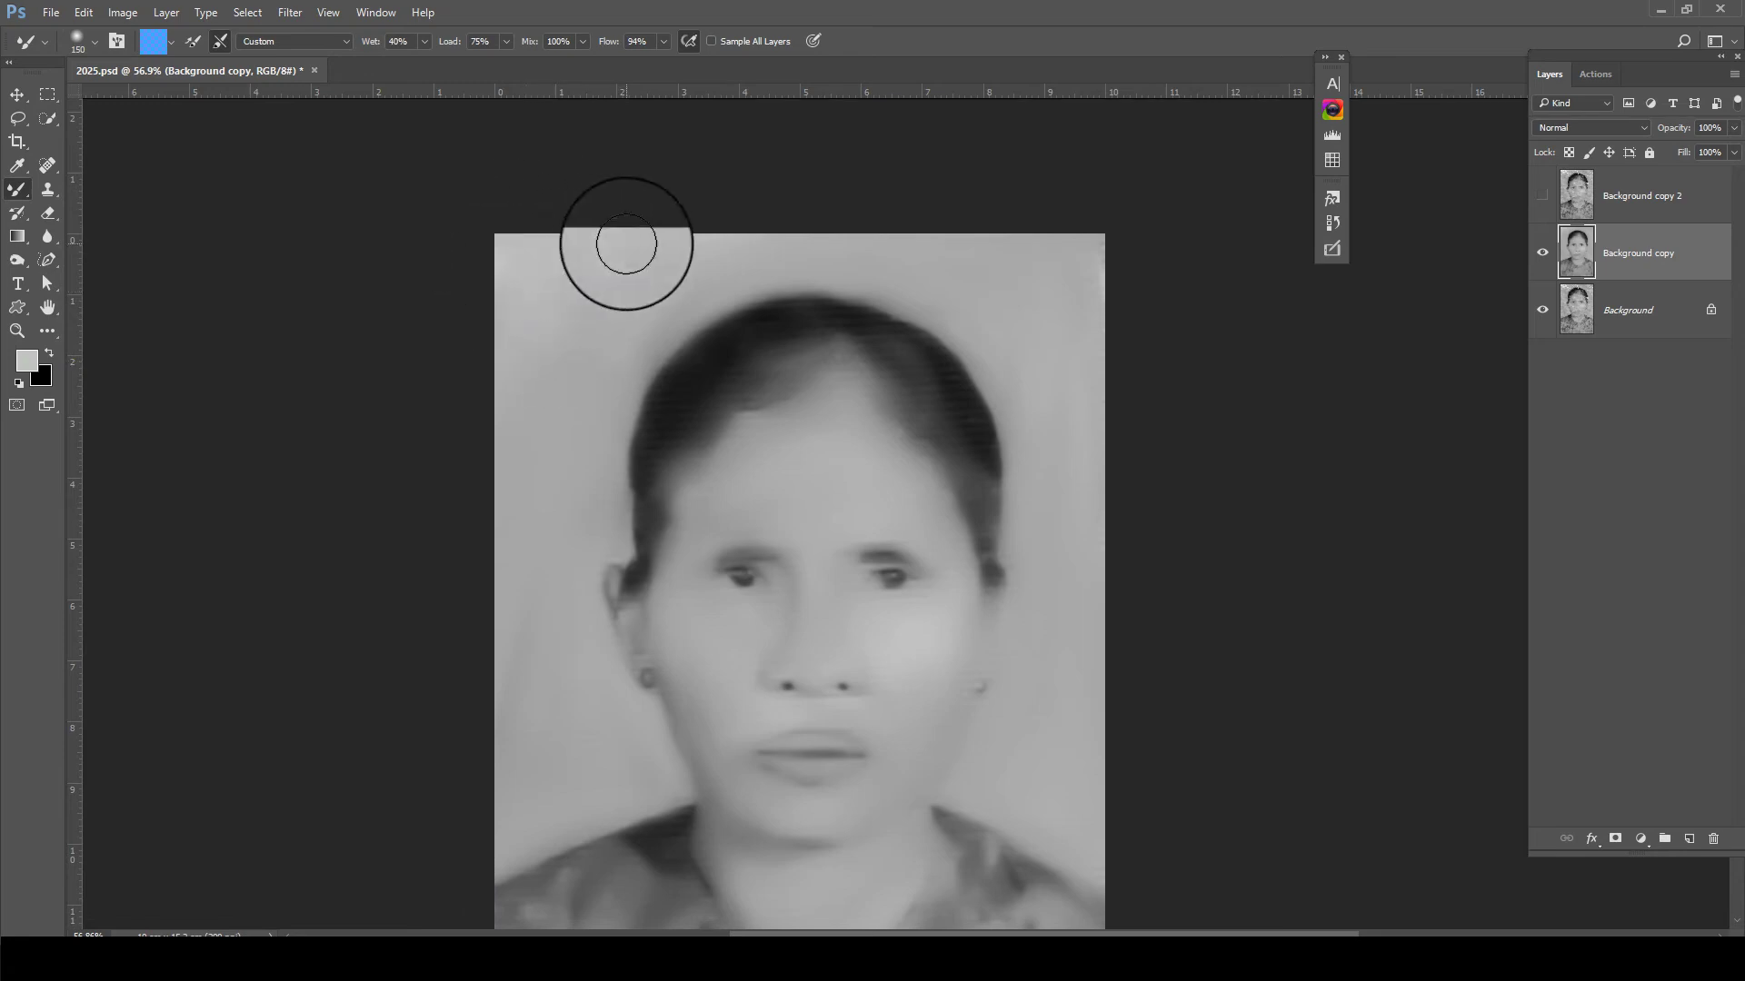
click(1542, 196)
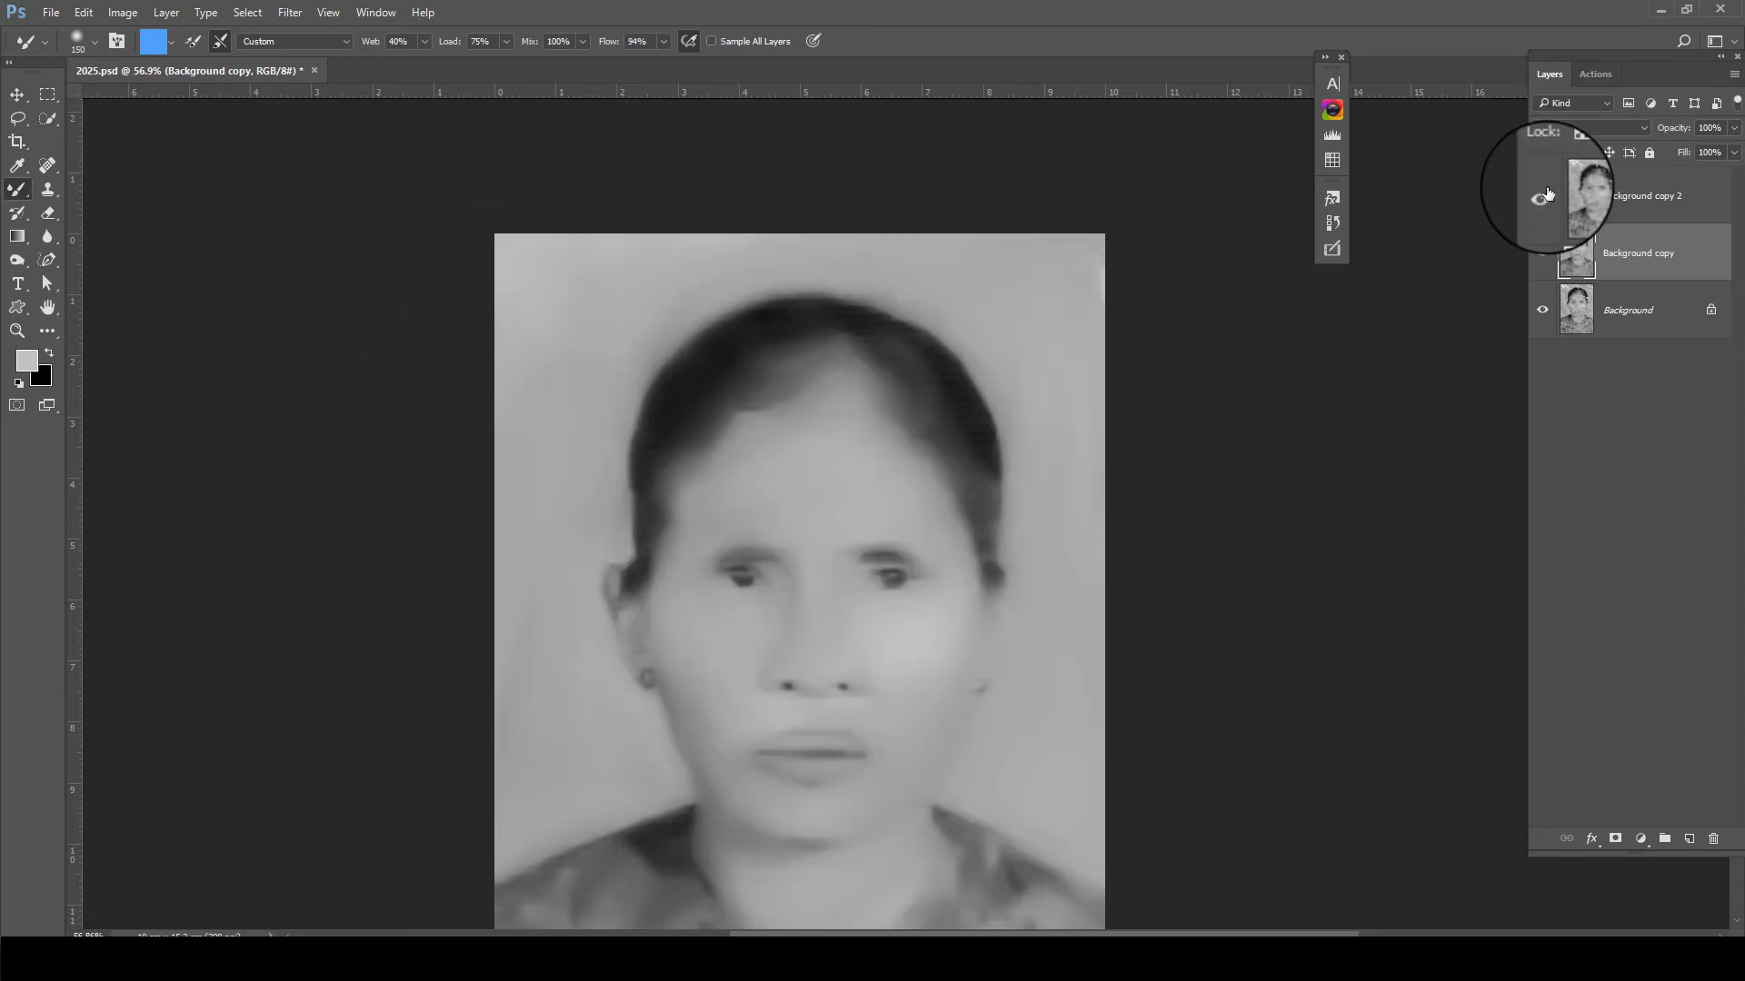
click(1542, 196)
key(ctrl+minus)
click(1543, 195)
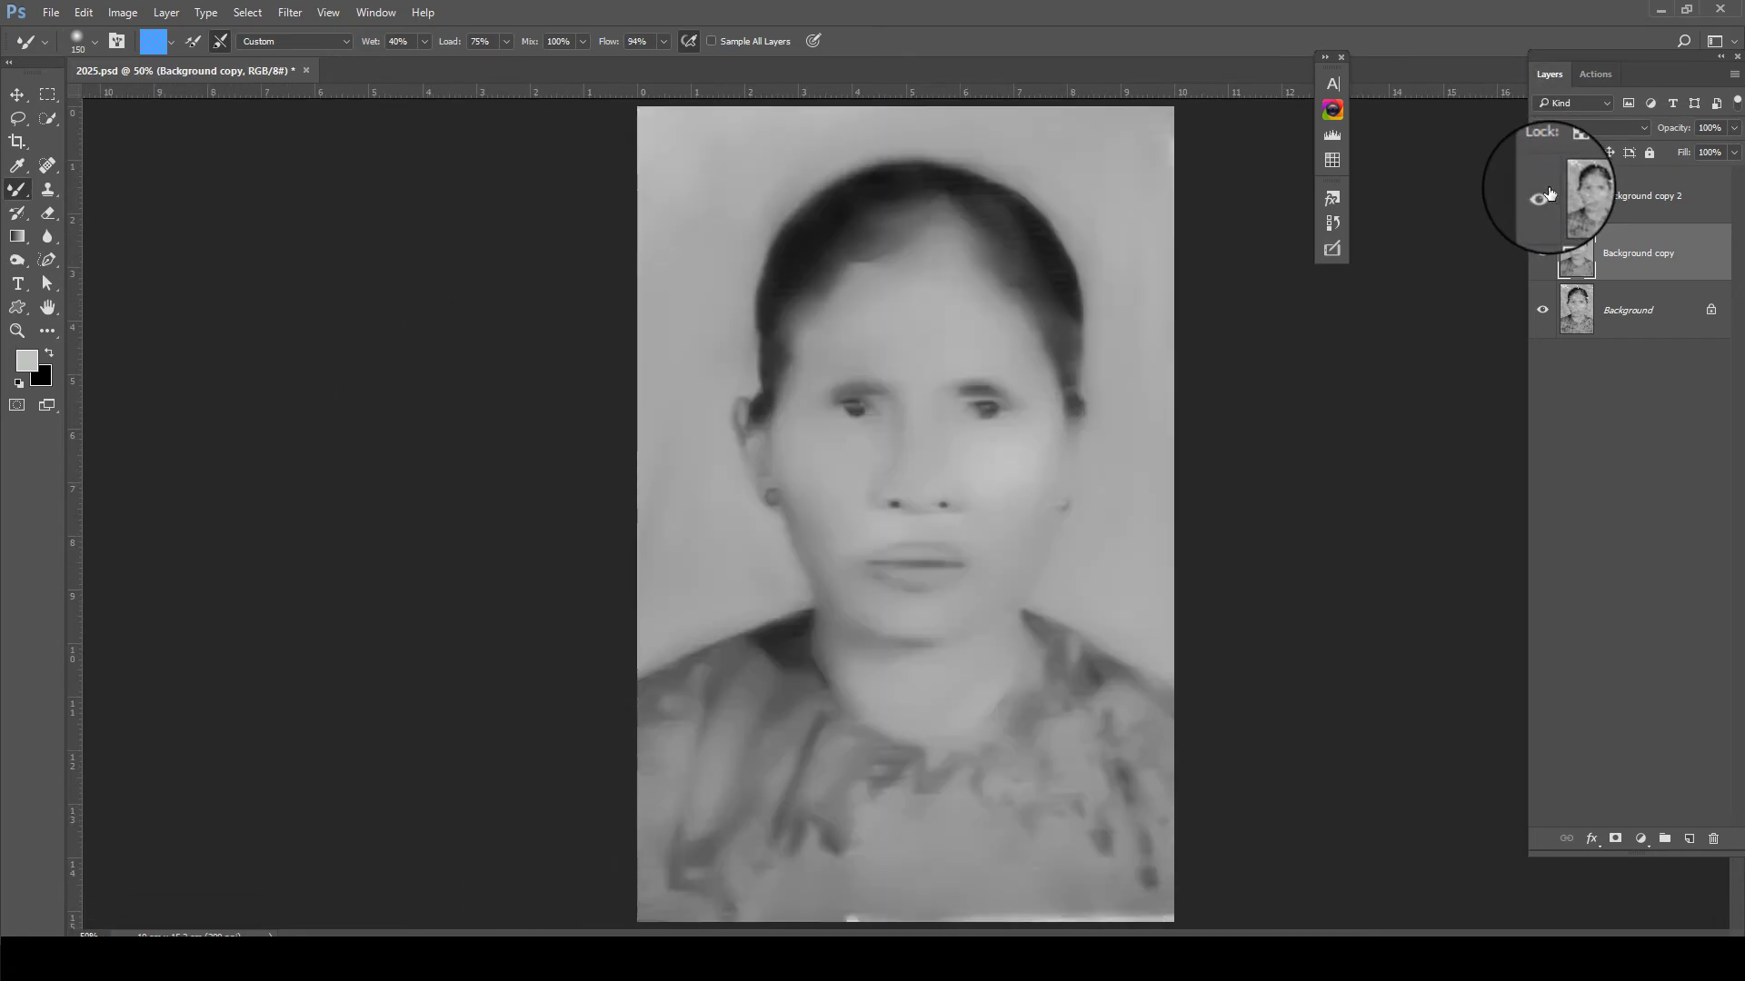
click(1543, 194)
click(1542, 192)
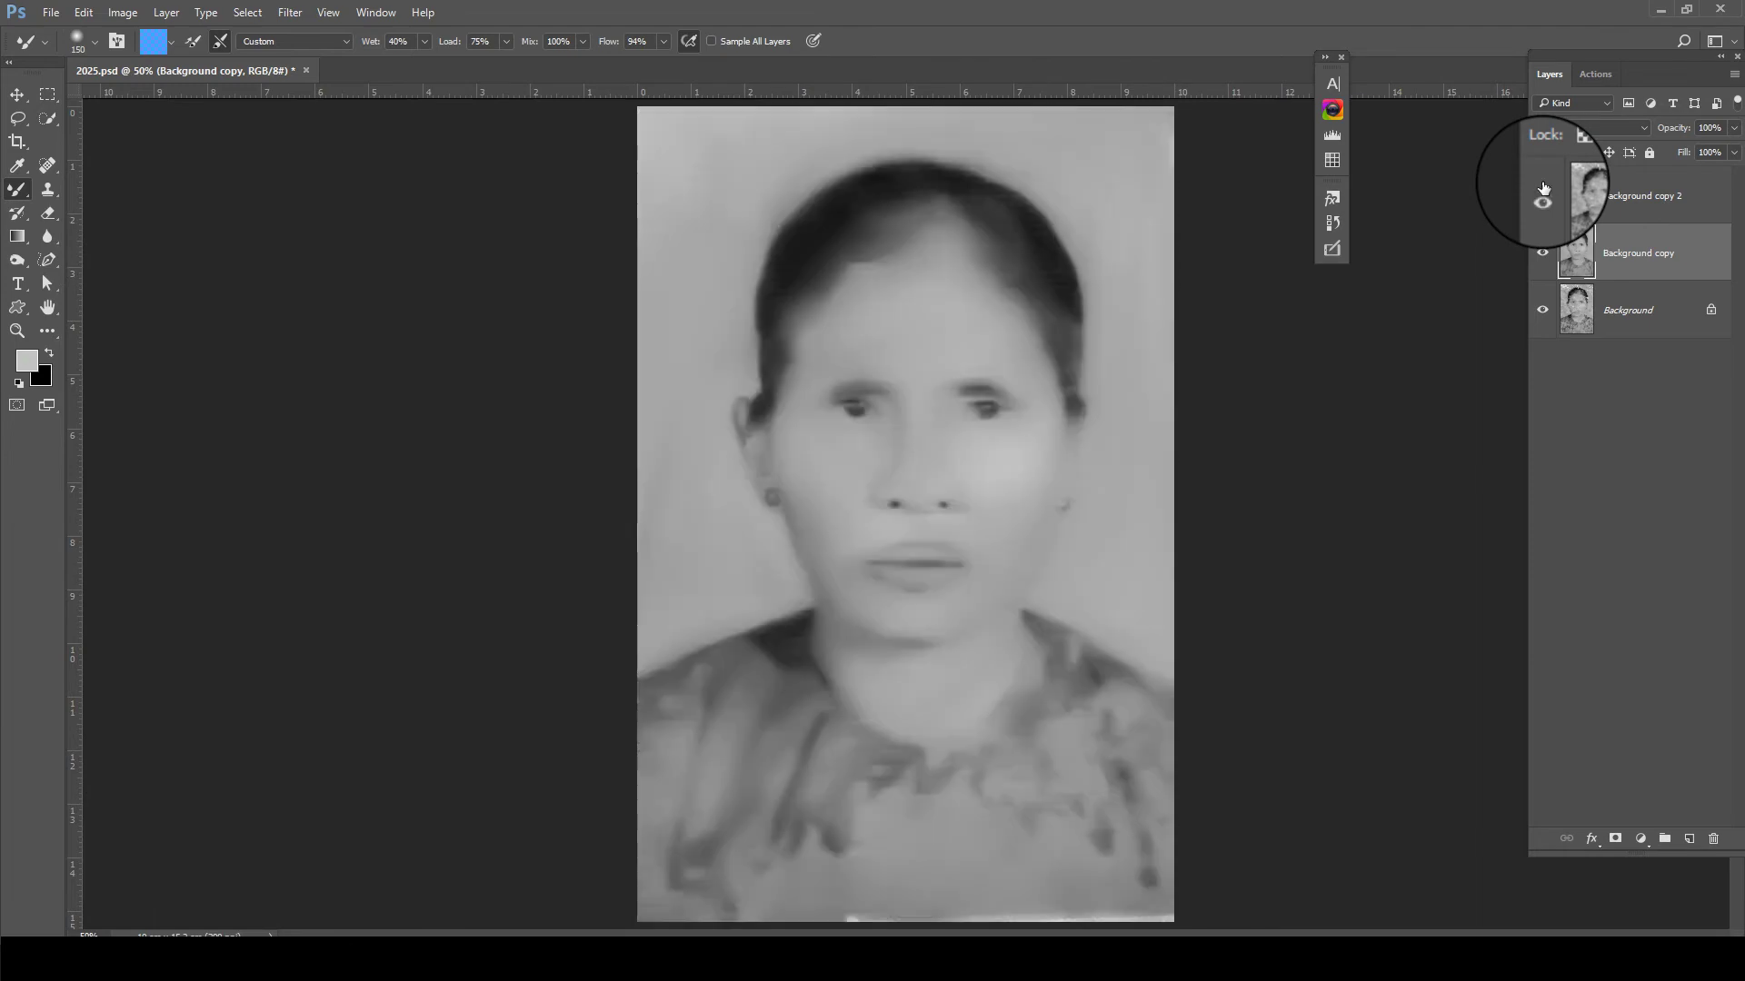
click(1541, 193)
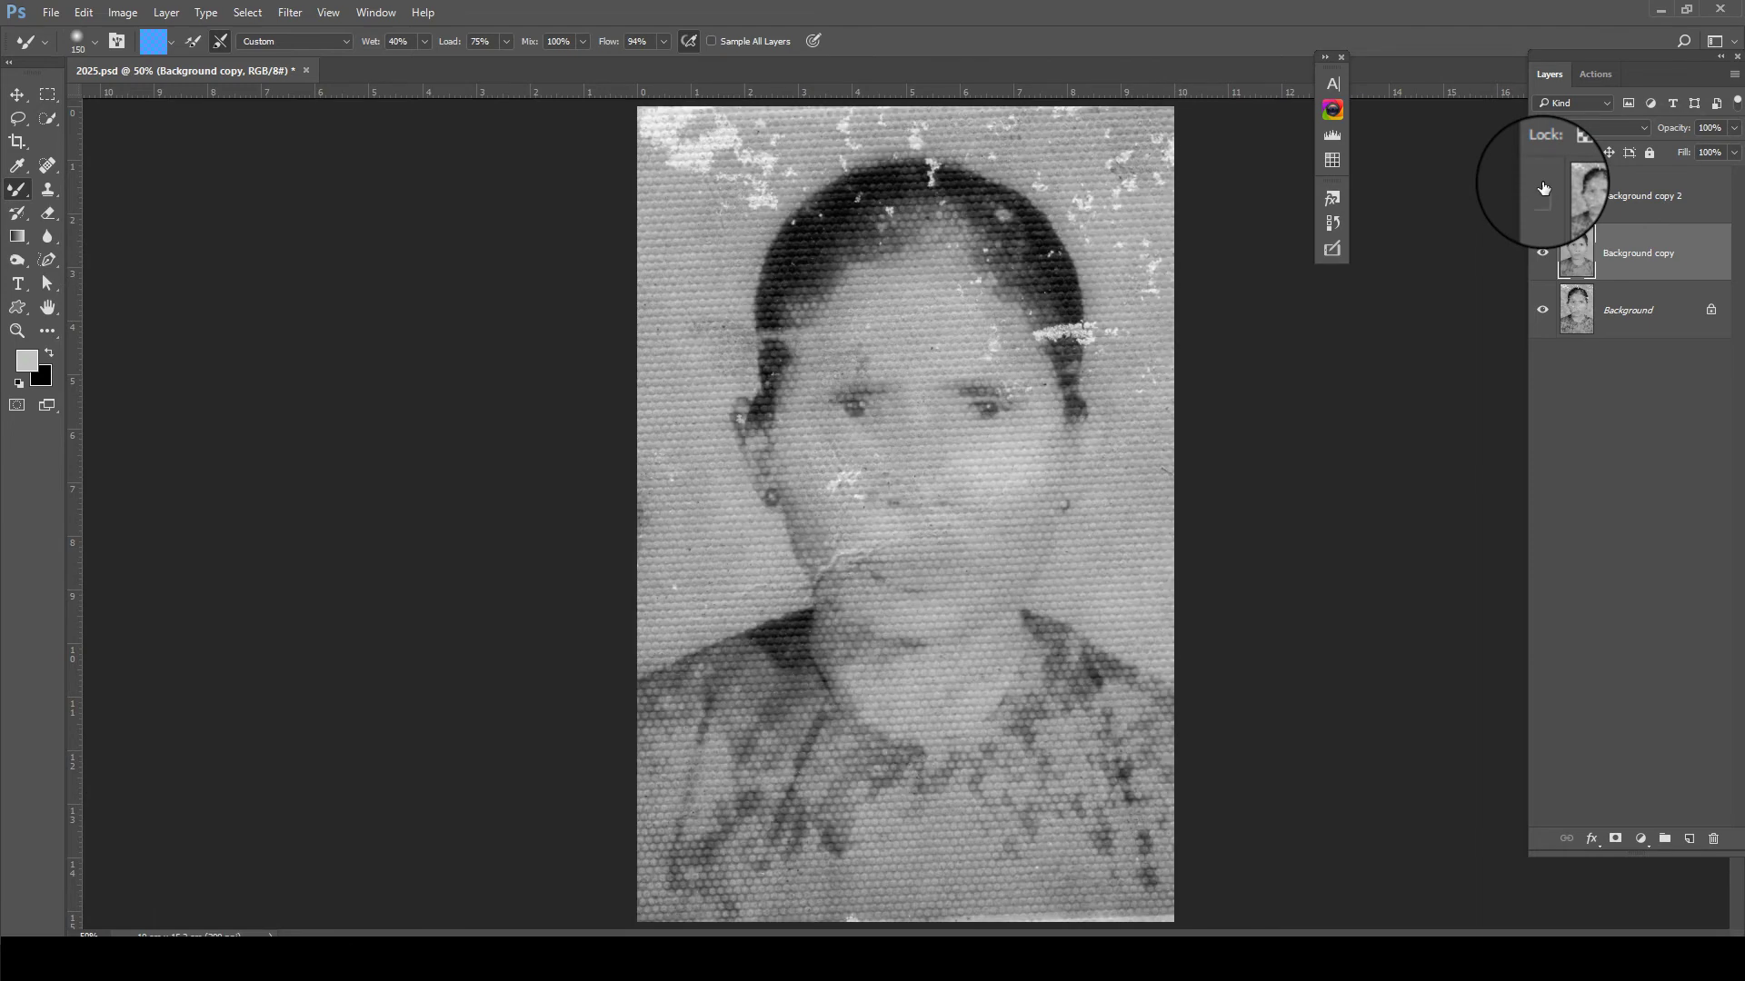
click(1541, 188)
click(1542, 188)
scroll(1160, 347, up, 3)
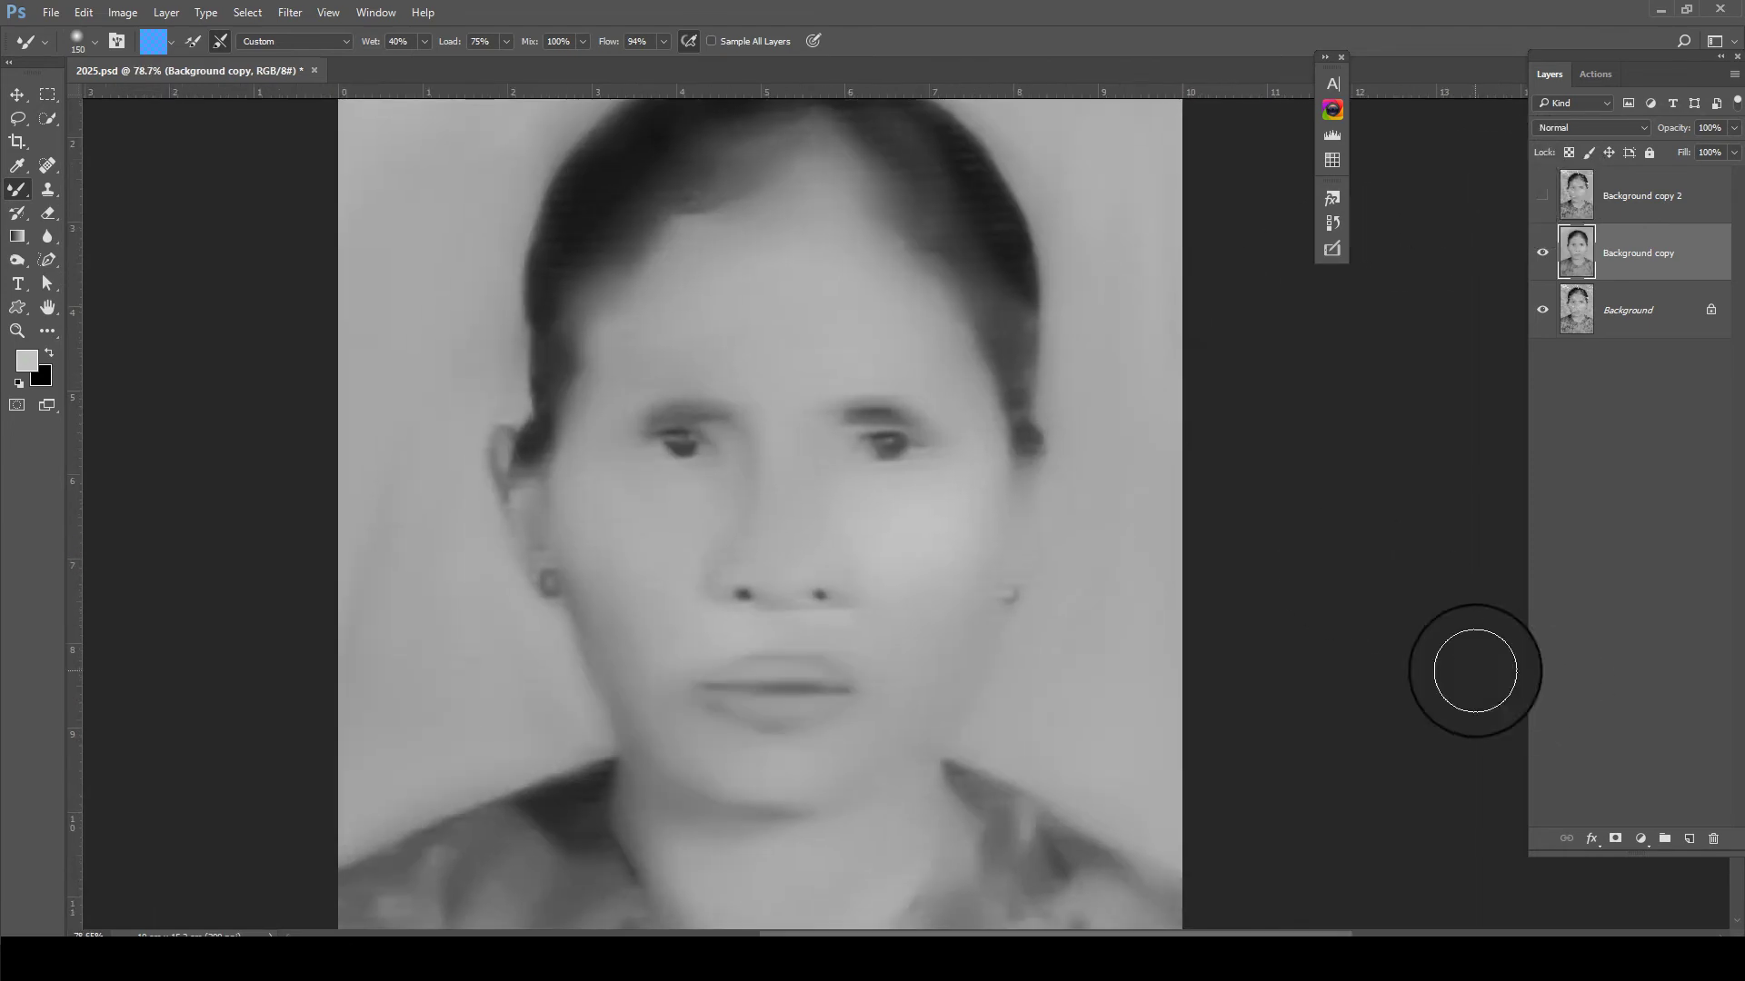
Apply Auto Color to the whole portrait
key(ctrl+minus)
key(ctrl+minus)
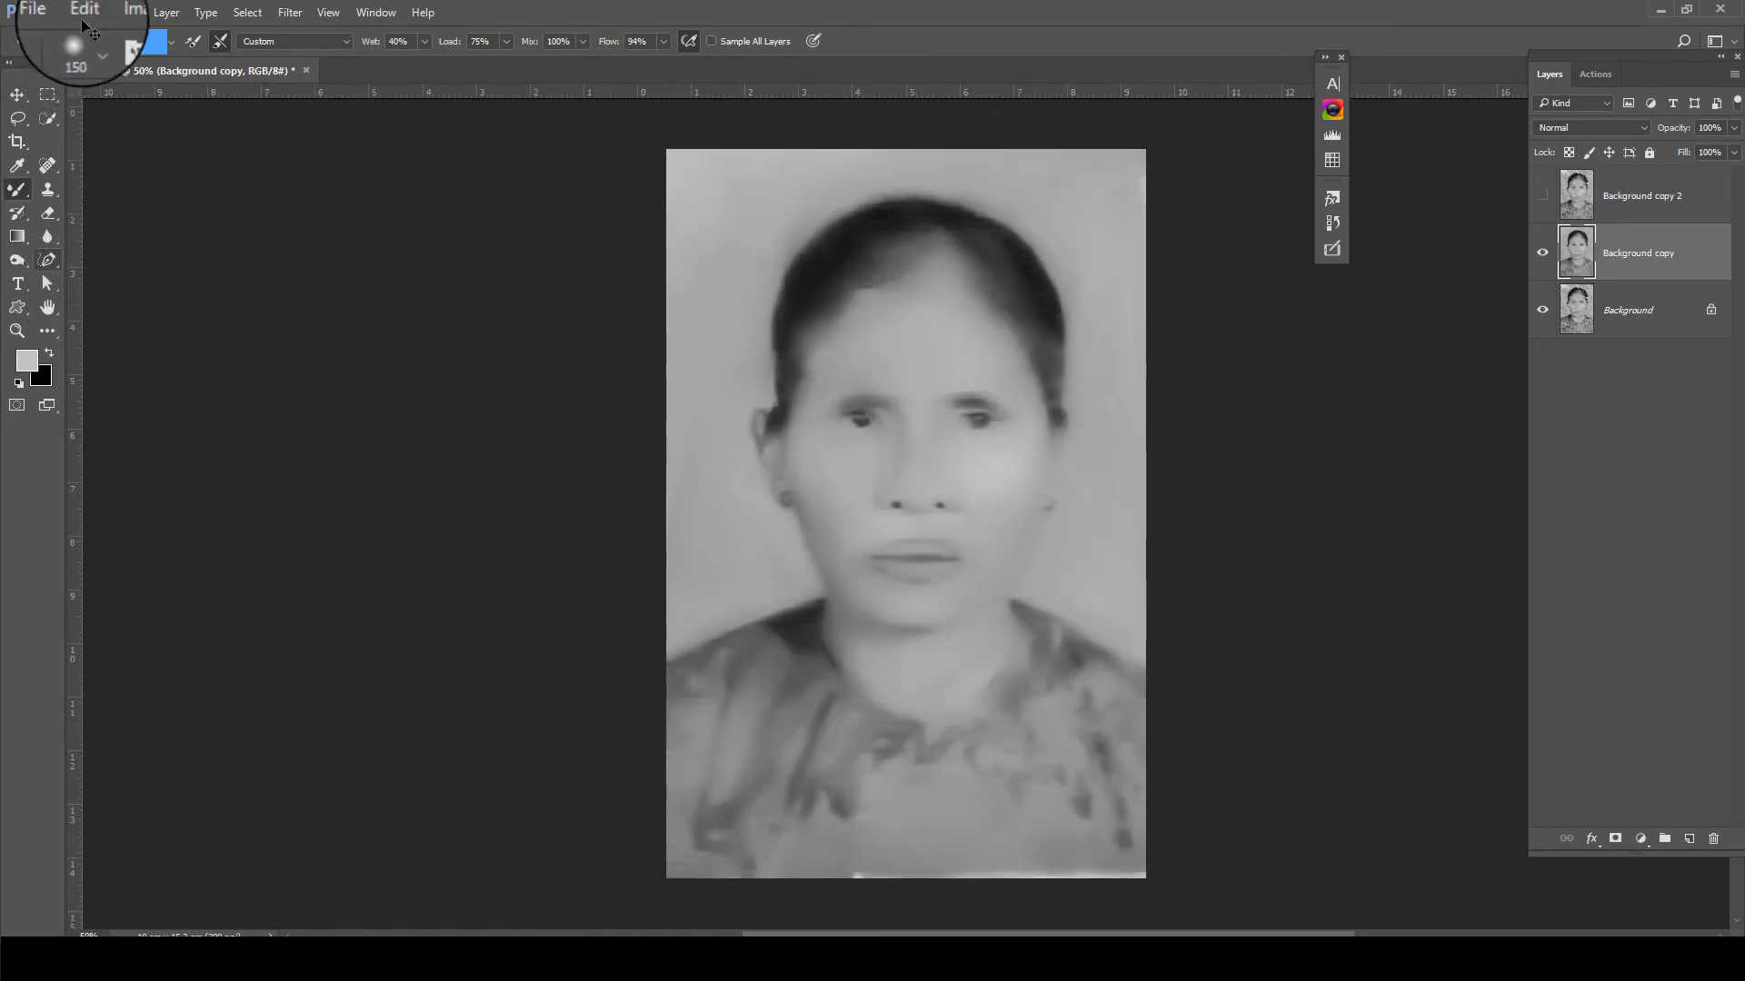
key(ctrl+minus)
click(121, 16)
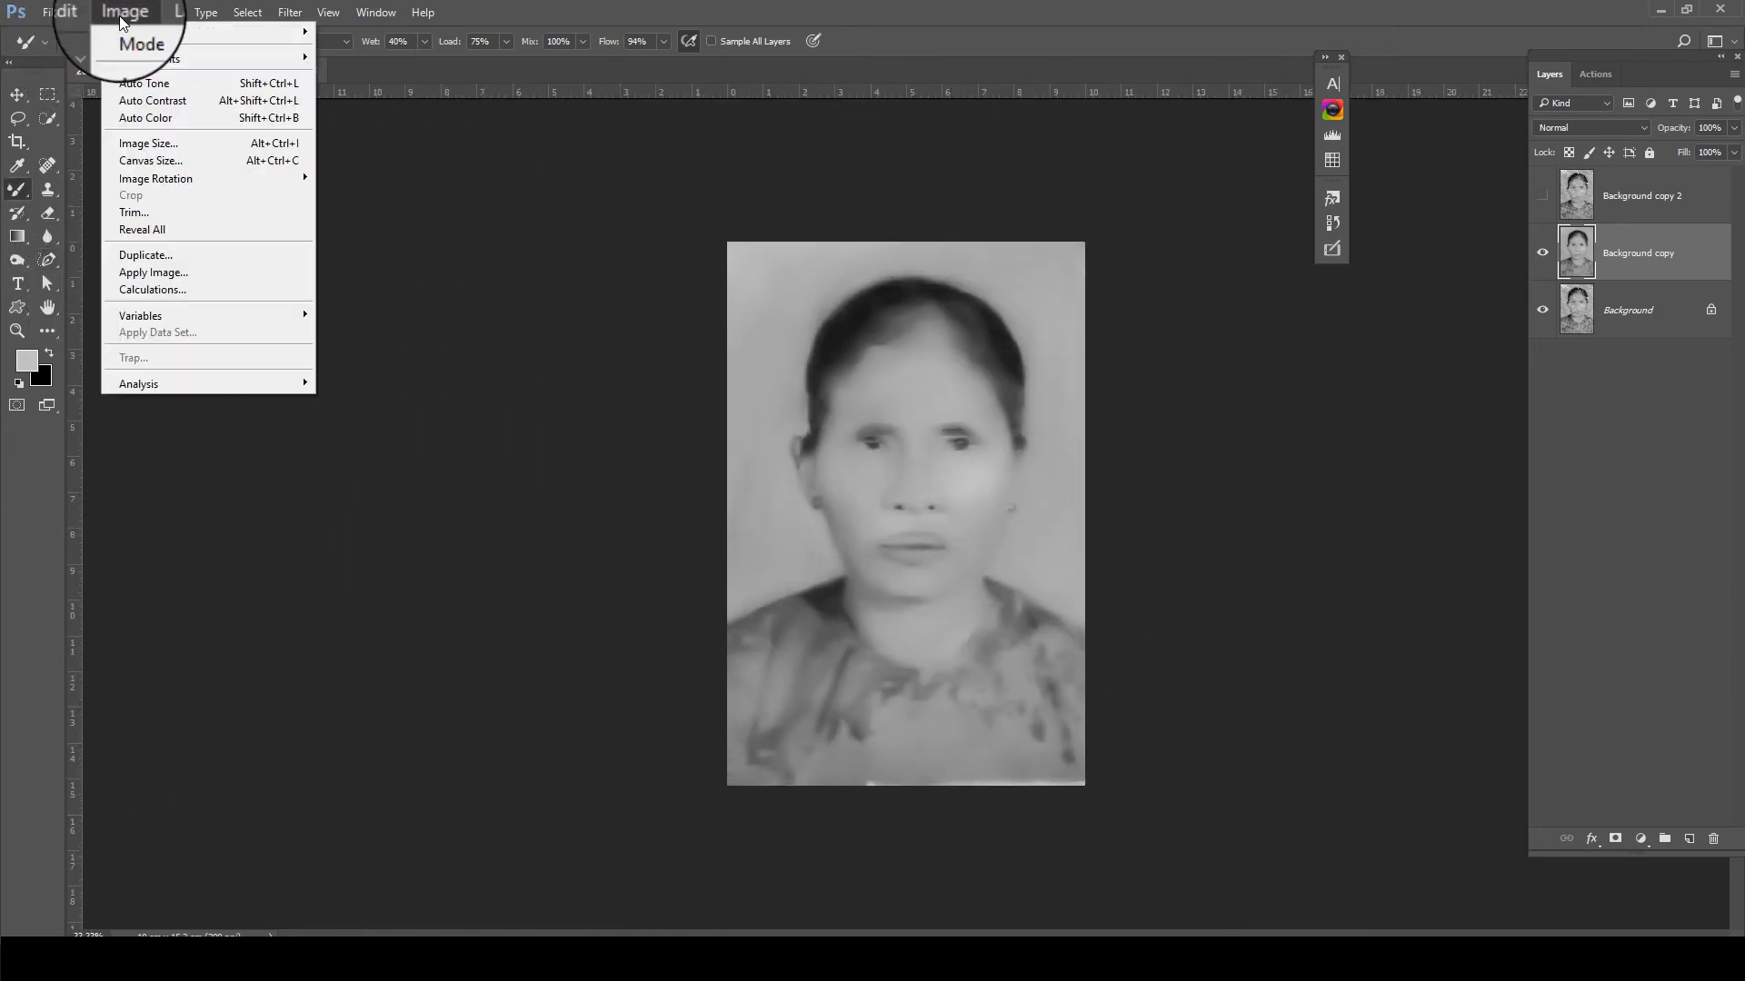
click(189, 113)
key(ctrl+plus)
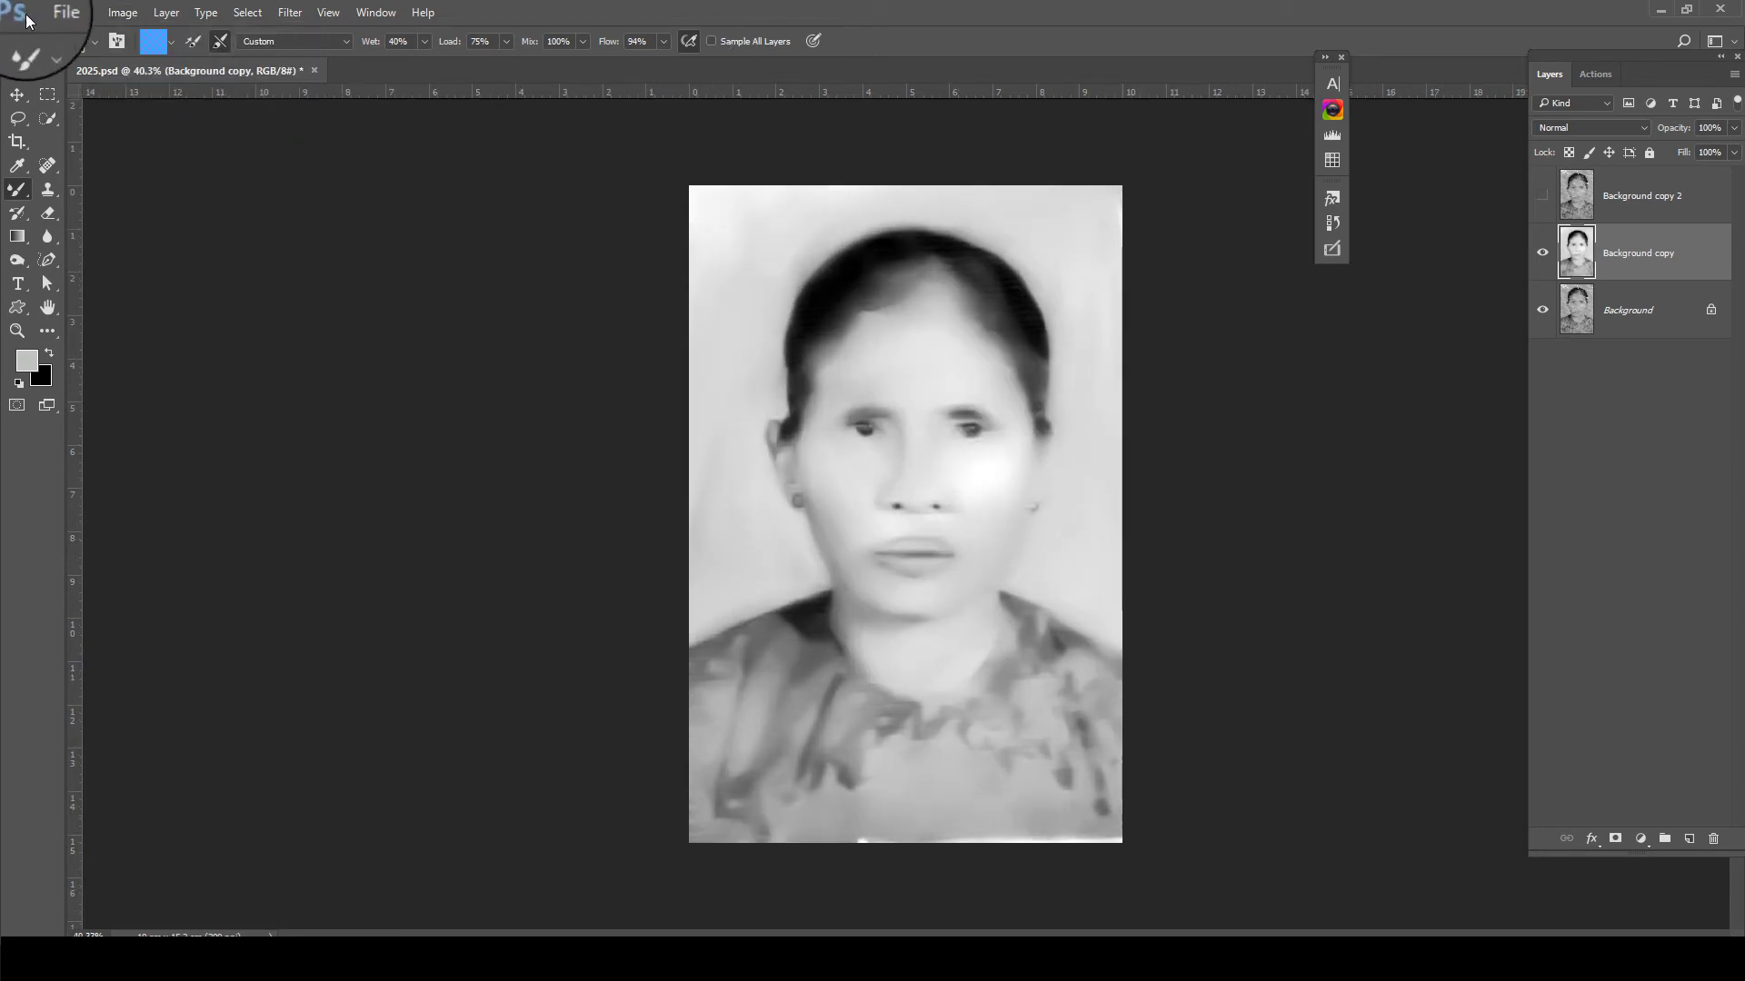
Fade the Auto Color correction to 57% opacity, checking the preview before confirming
click(84, 15)
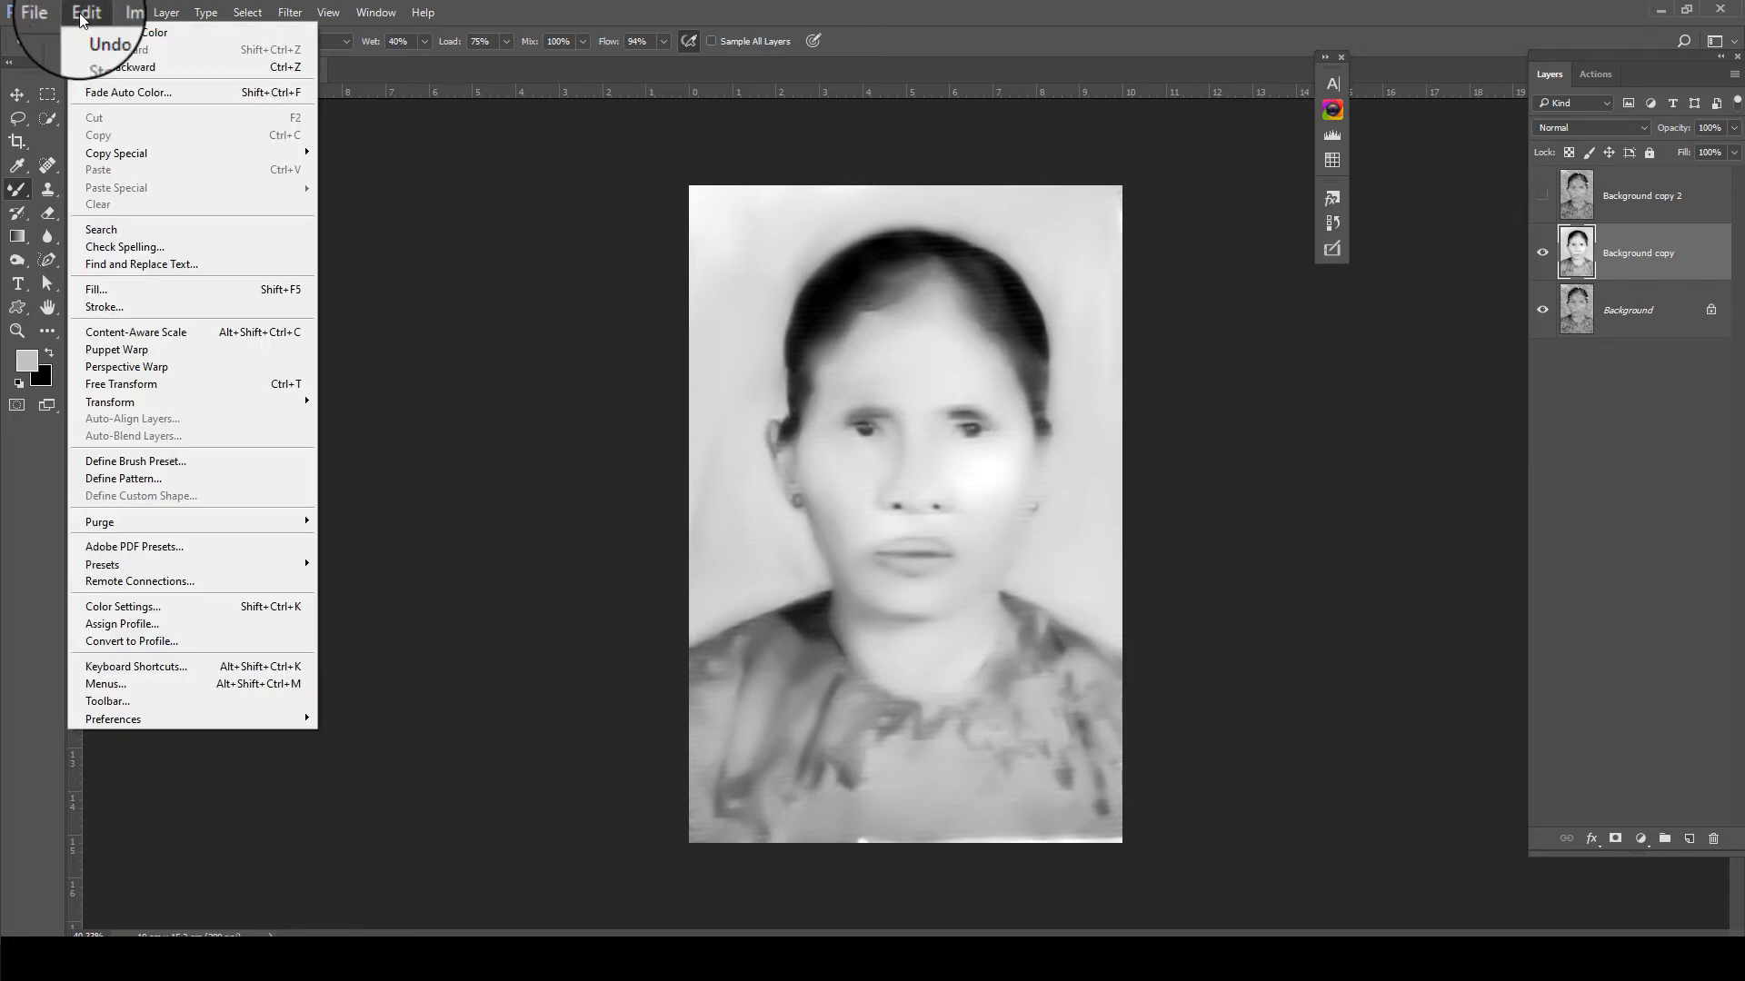
click(139, 91)
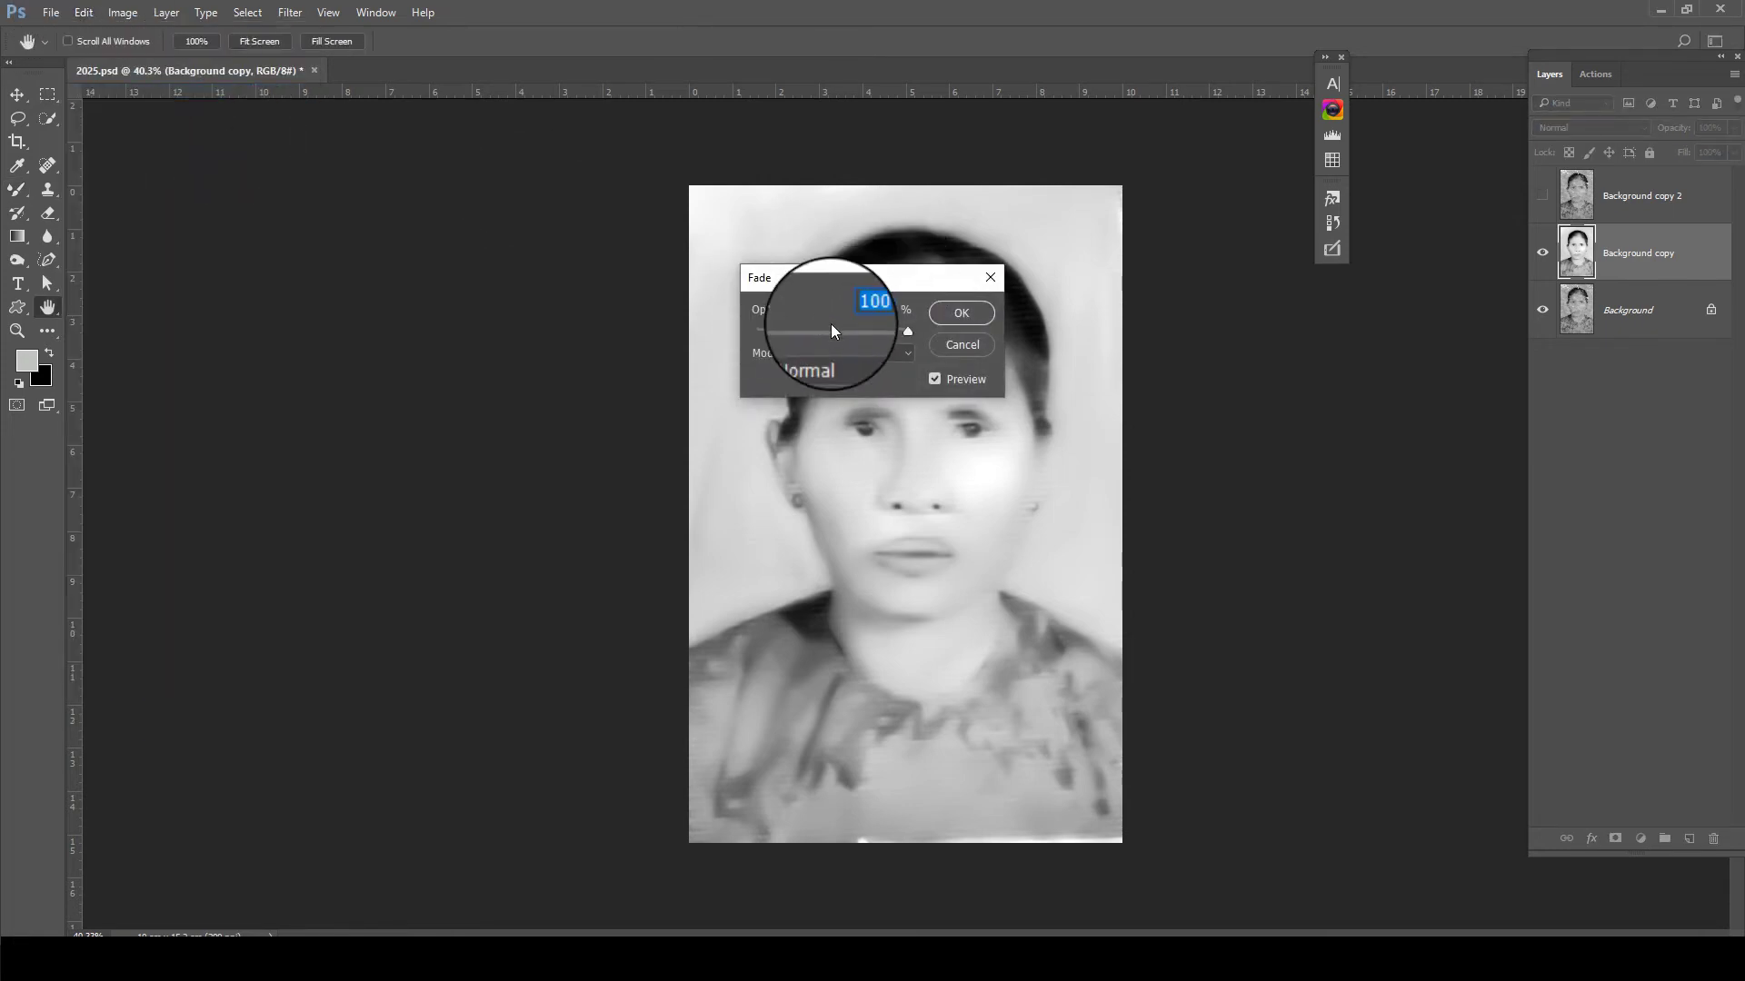
drag(842, 332, 843, 330)
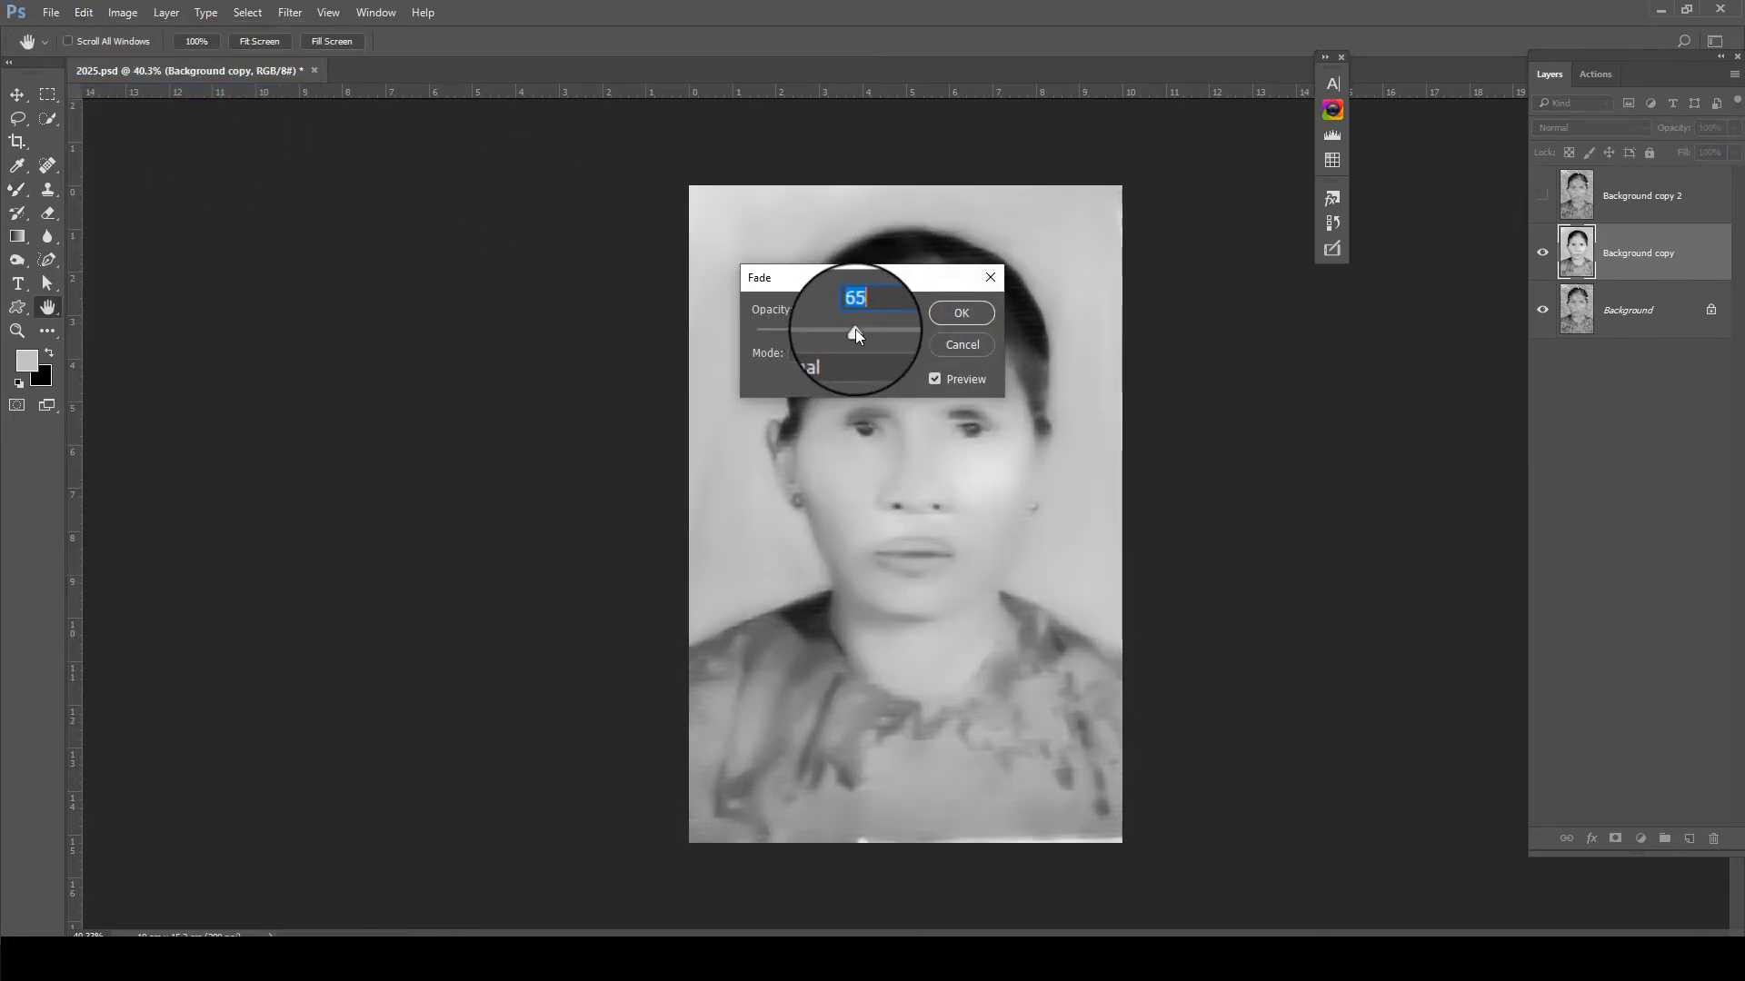
click(950, 377)
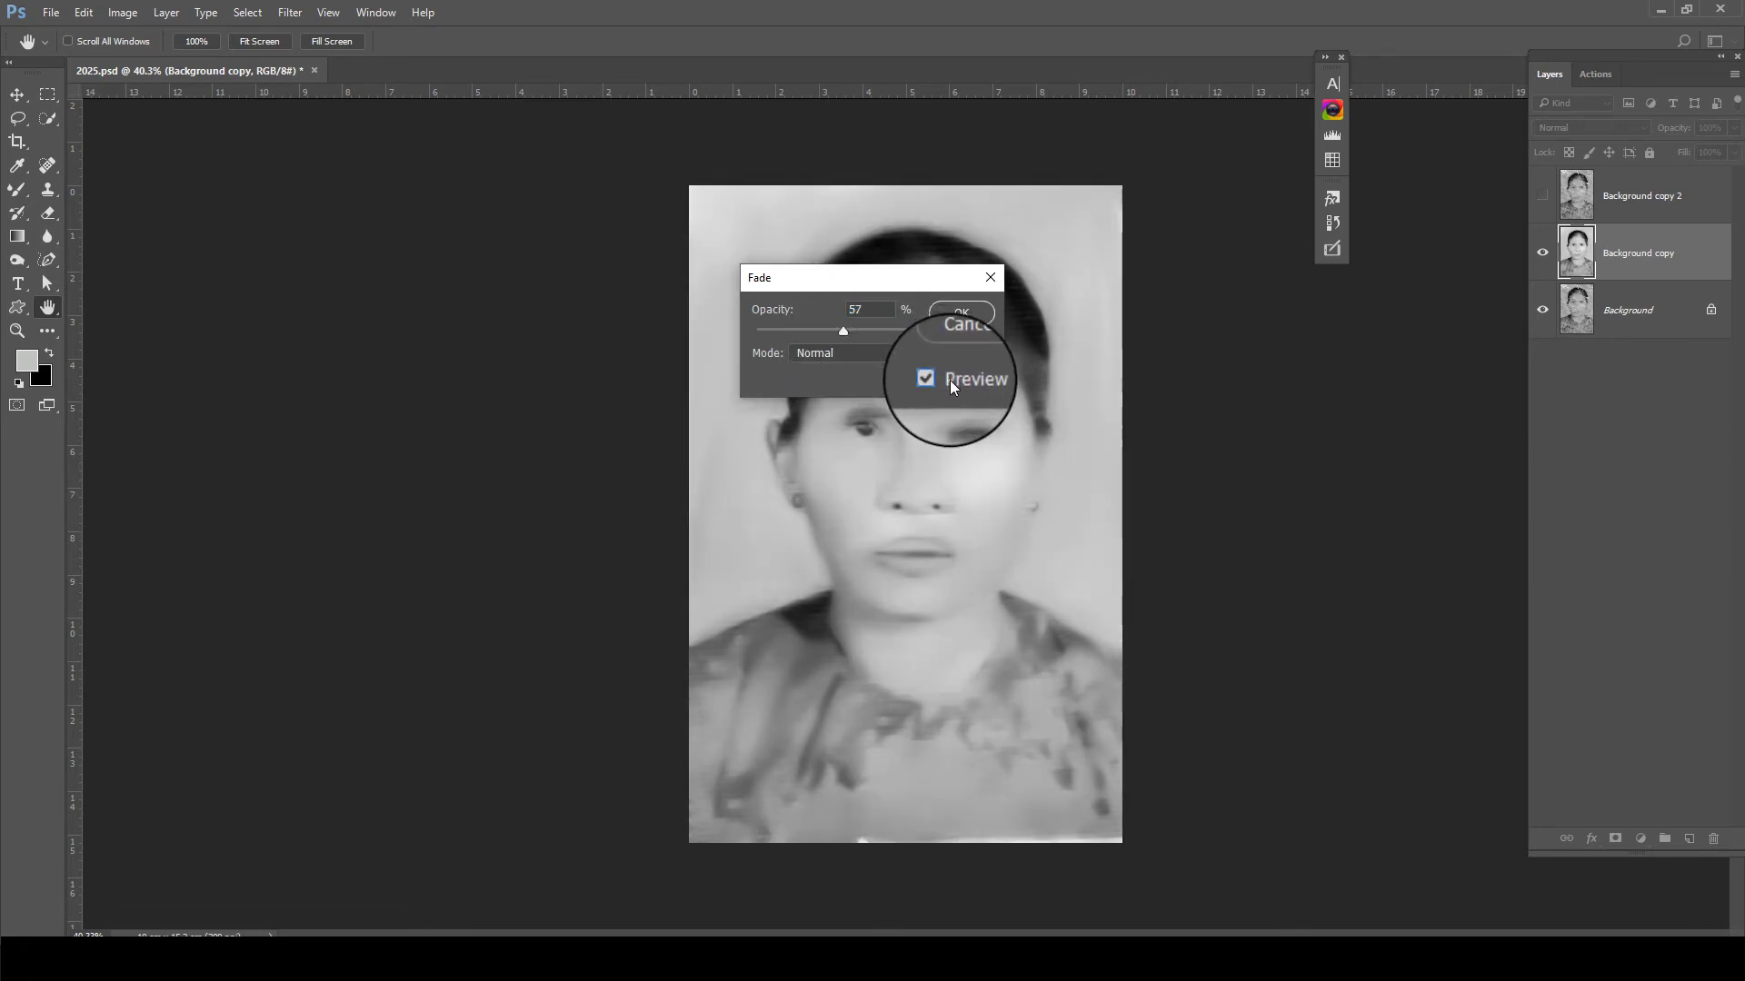
click(952, 380)
click(945, 379)
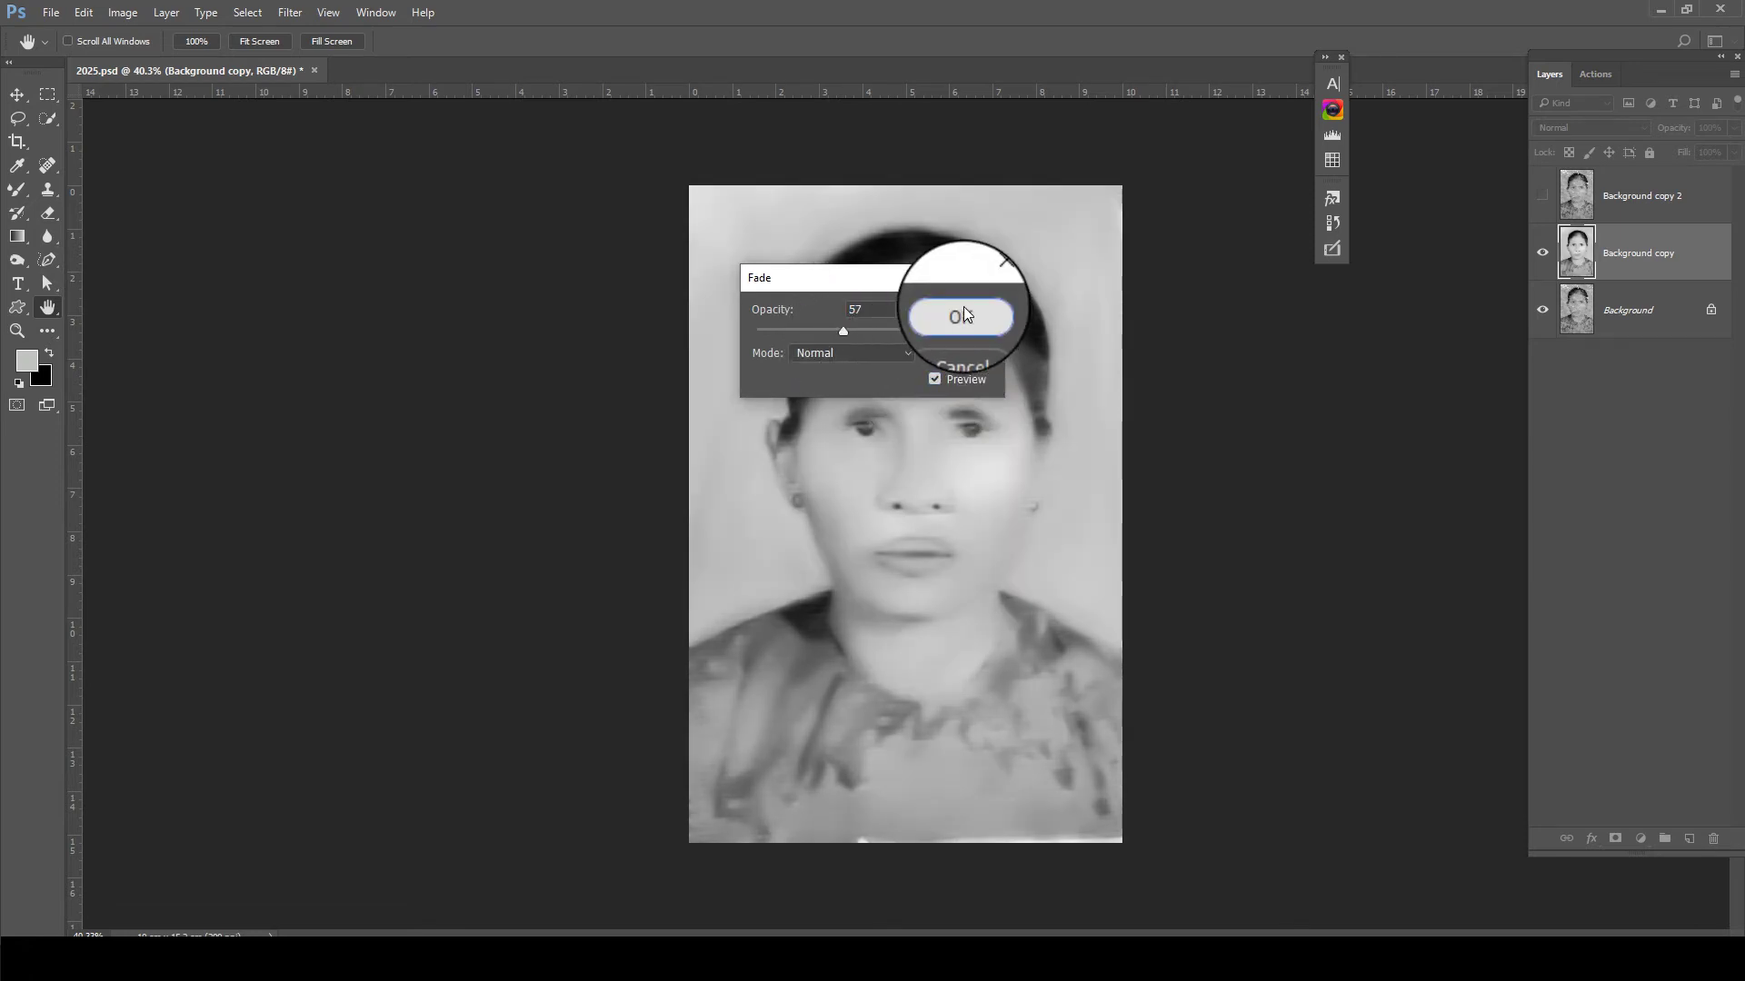
click(962, 312)
key(b)
click(124, 13)
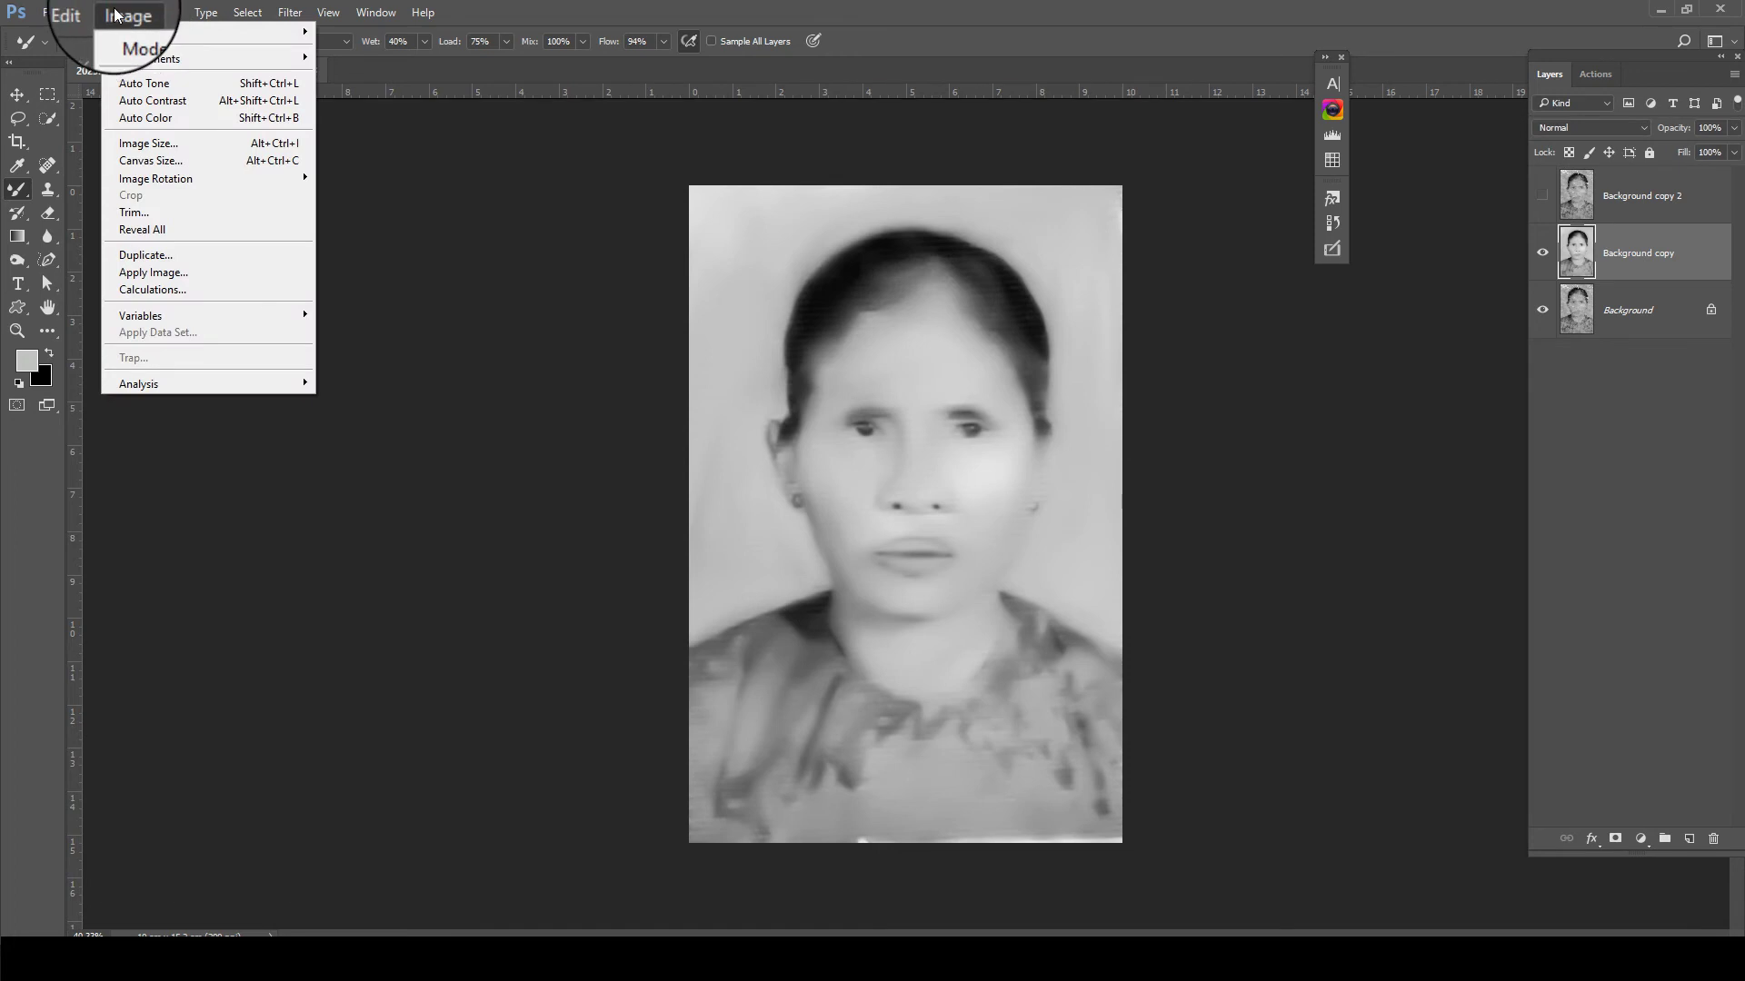
mouse_move(205, 60)
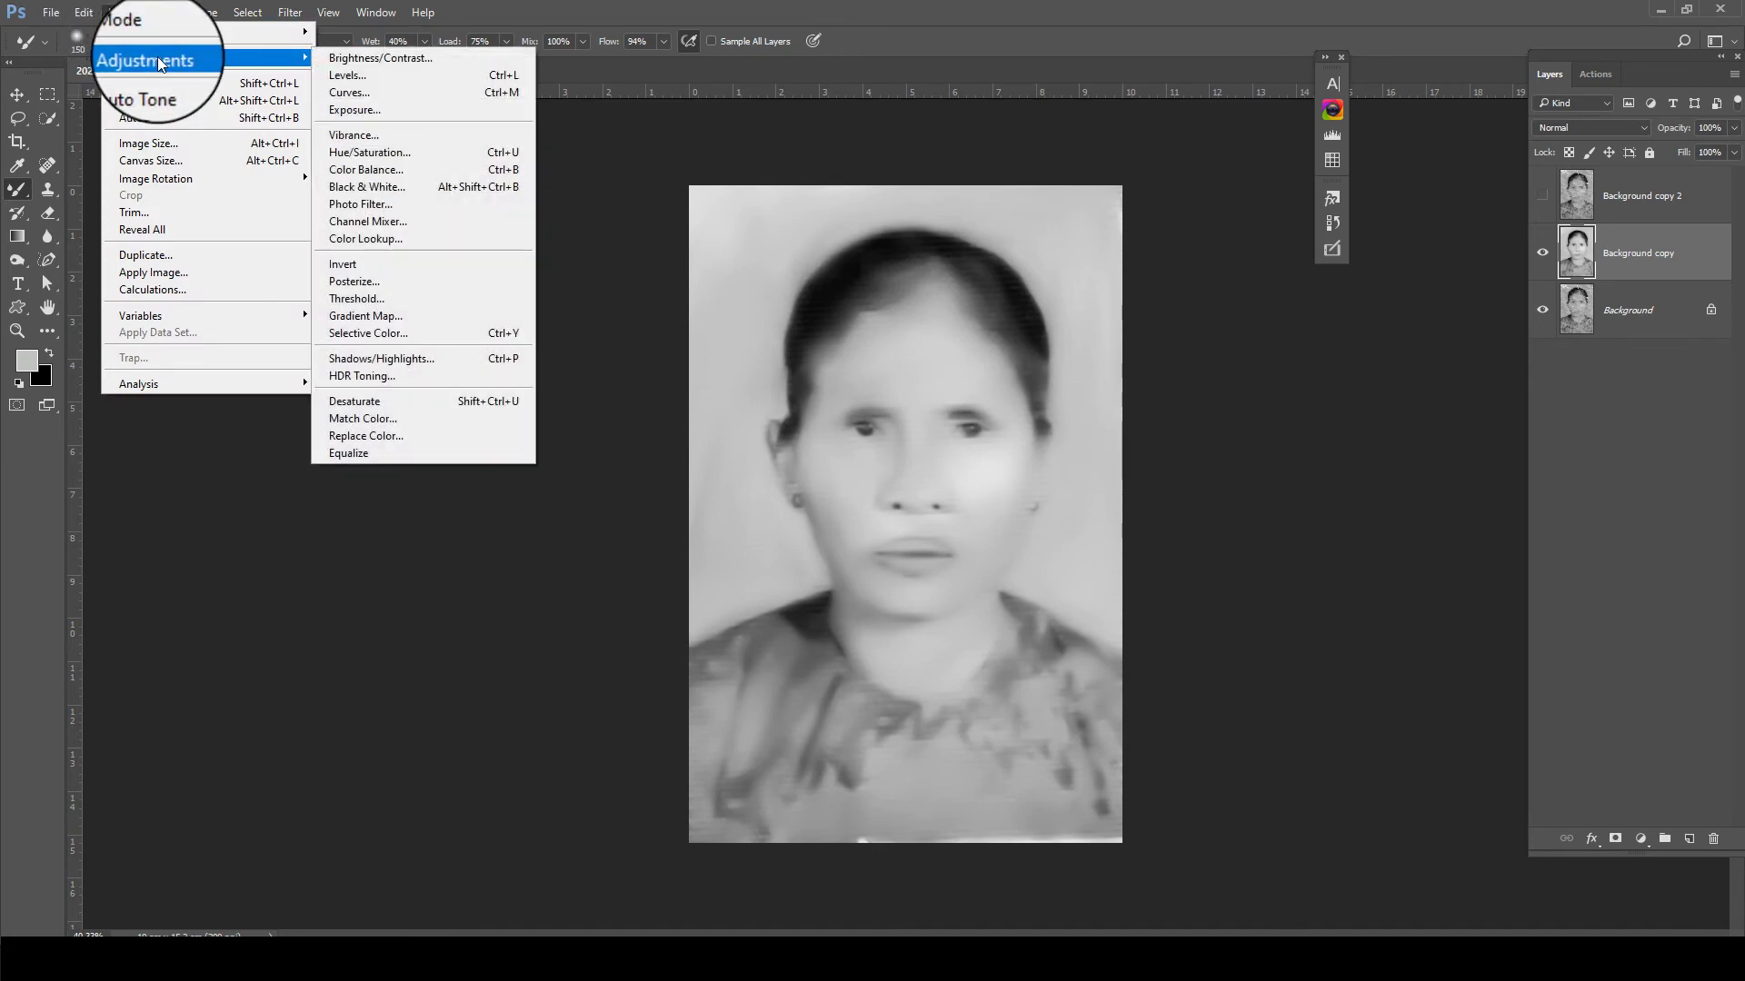
Apply Image with the merged layer in Soft Light mode at 50% opacity
click(154, 273)
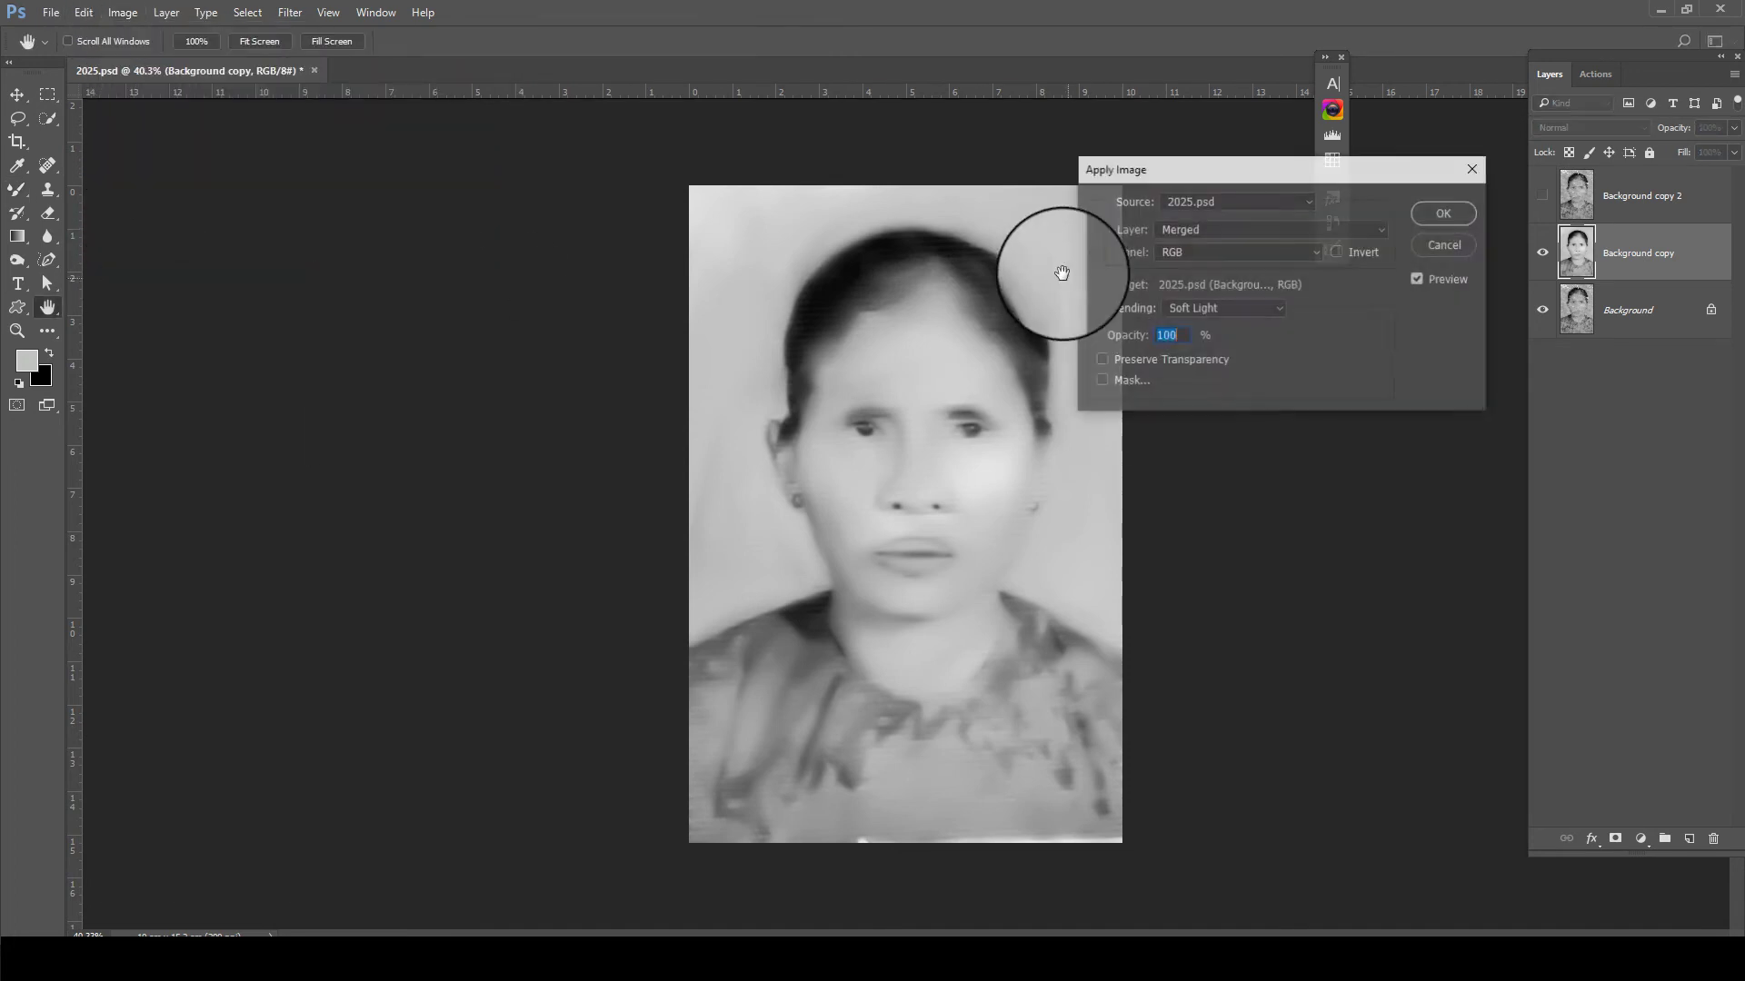
click(1233, 314)
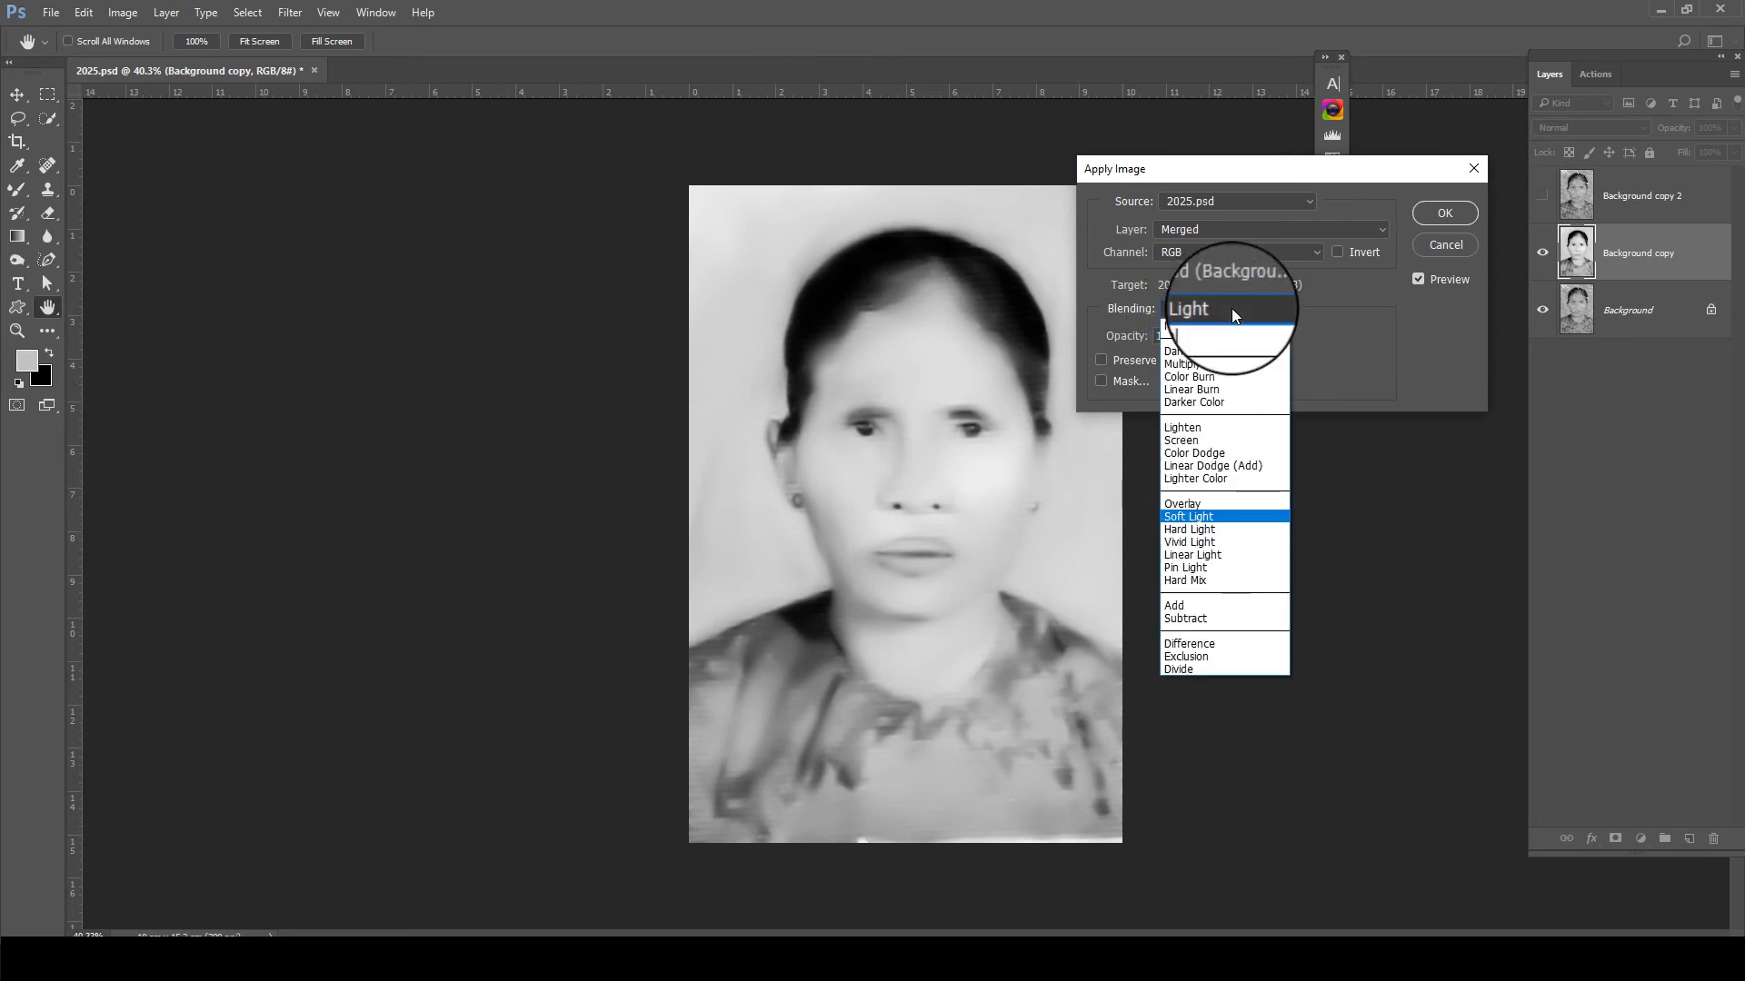
click(1135, 338)
text(25)
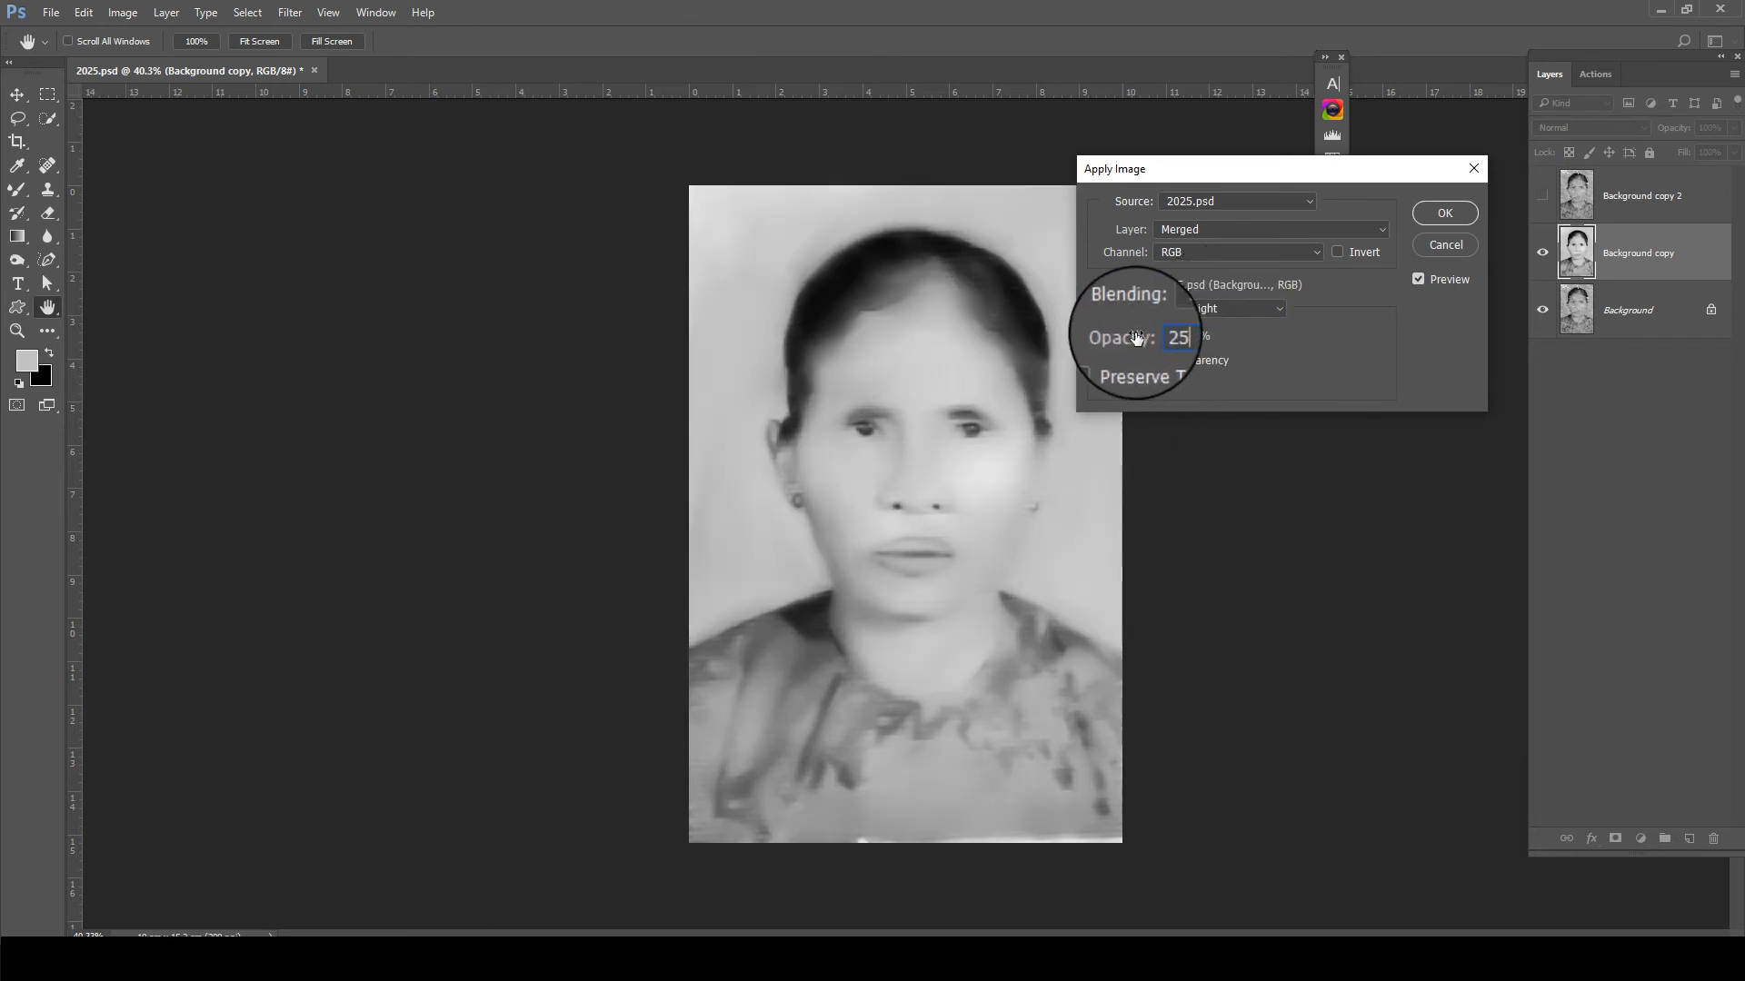
click(1431, 275)
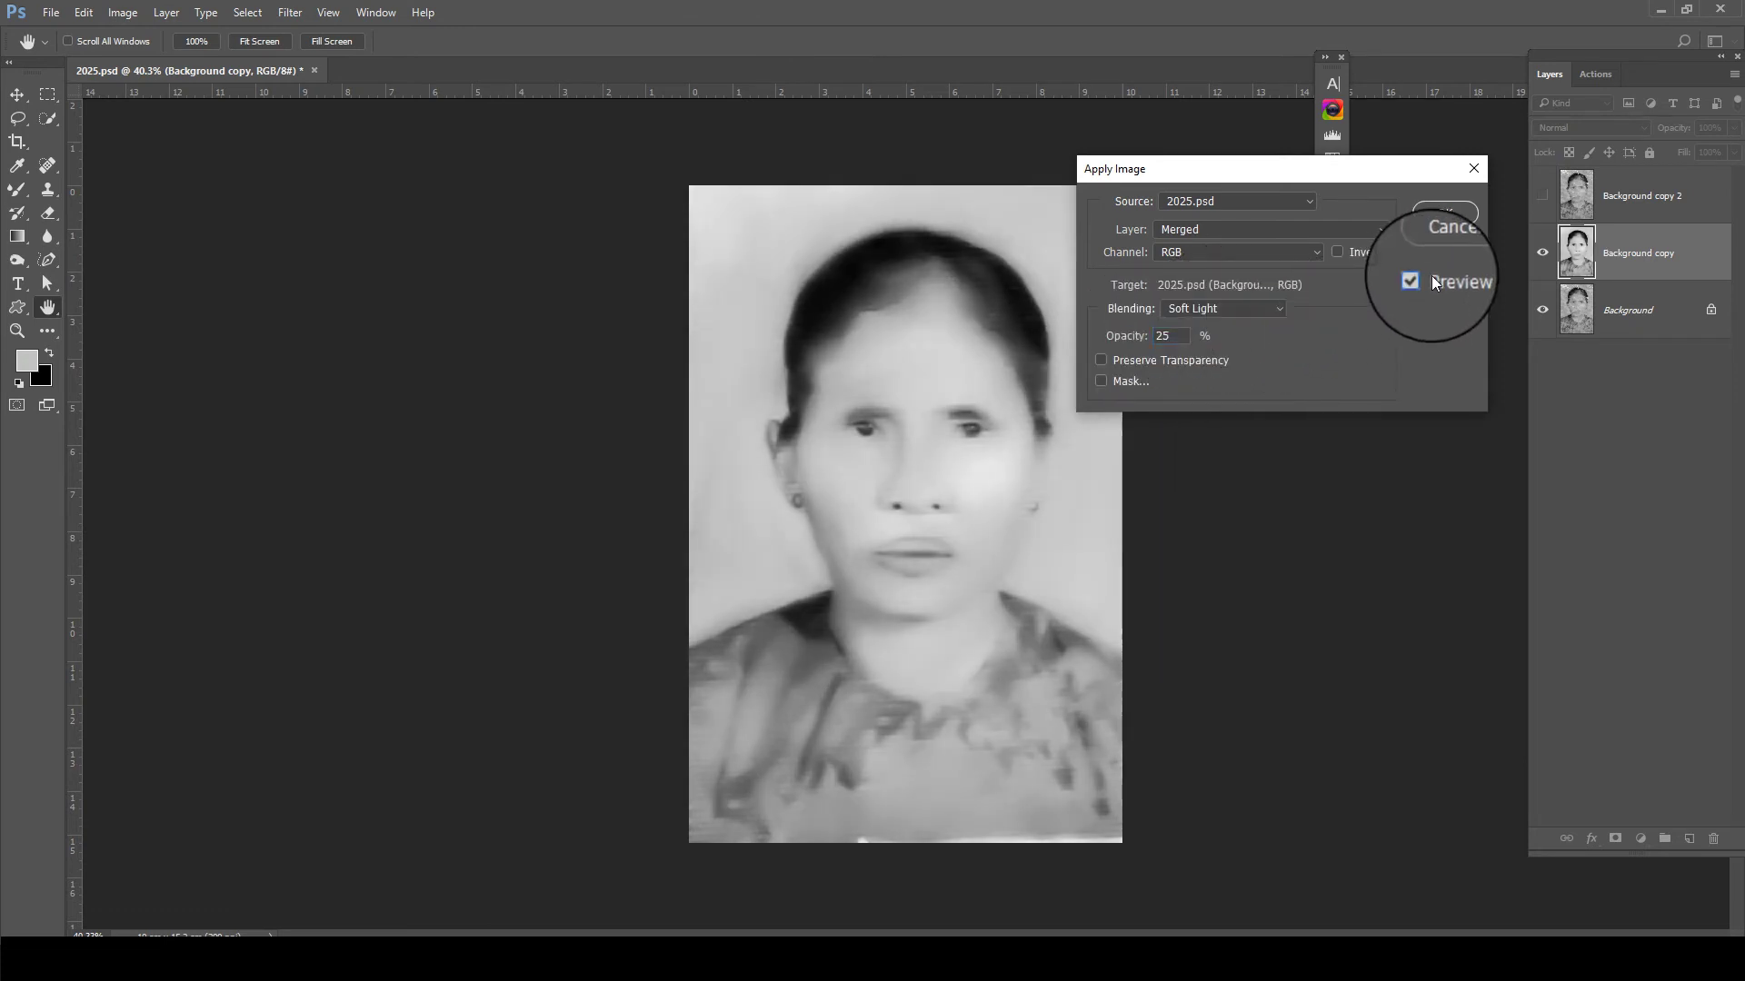
drag(1099, 338, 1245, 322)
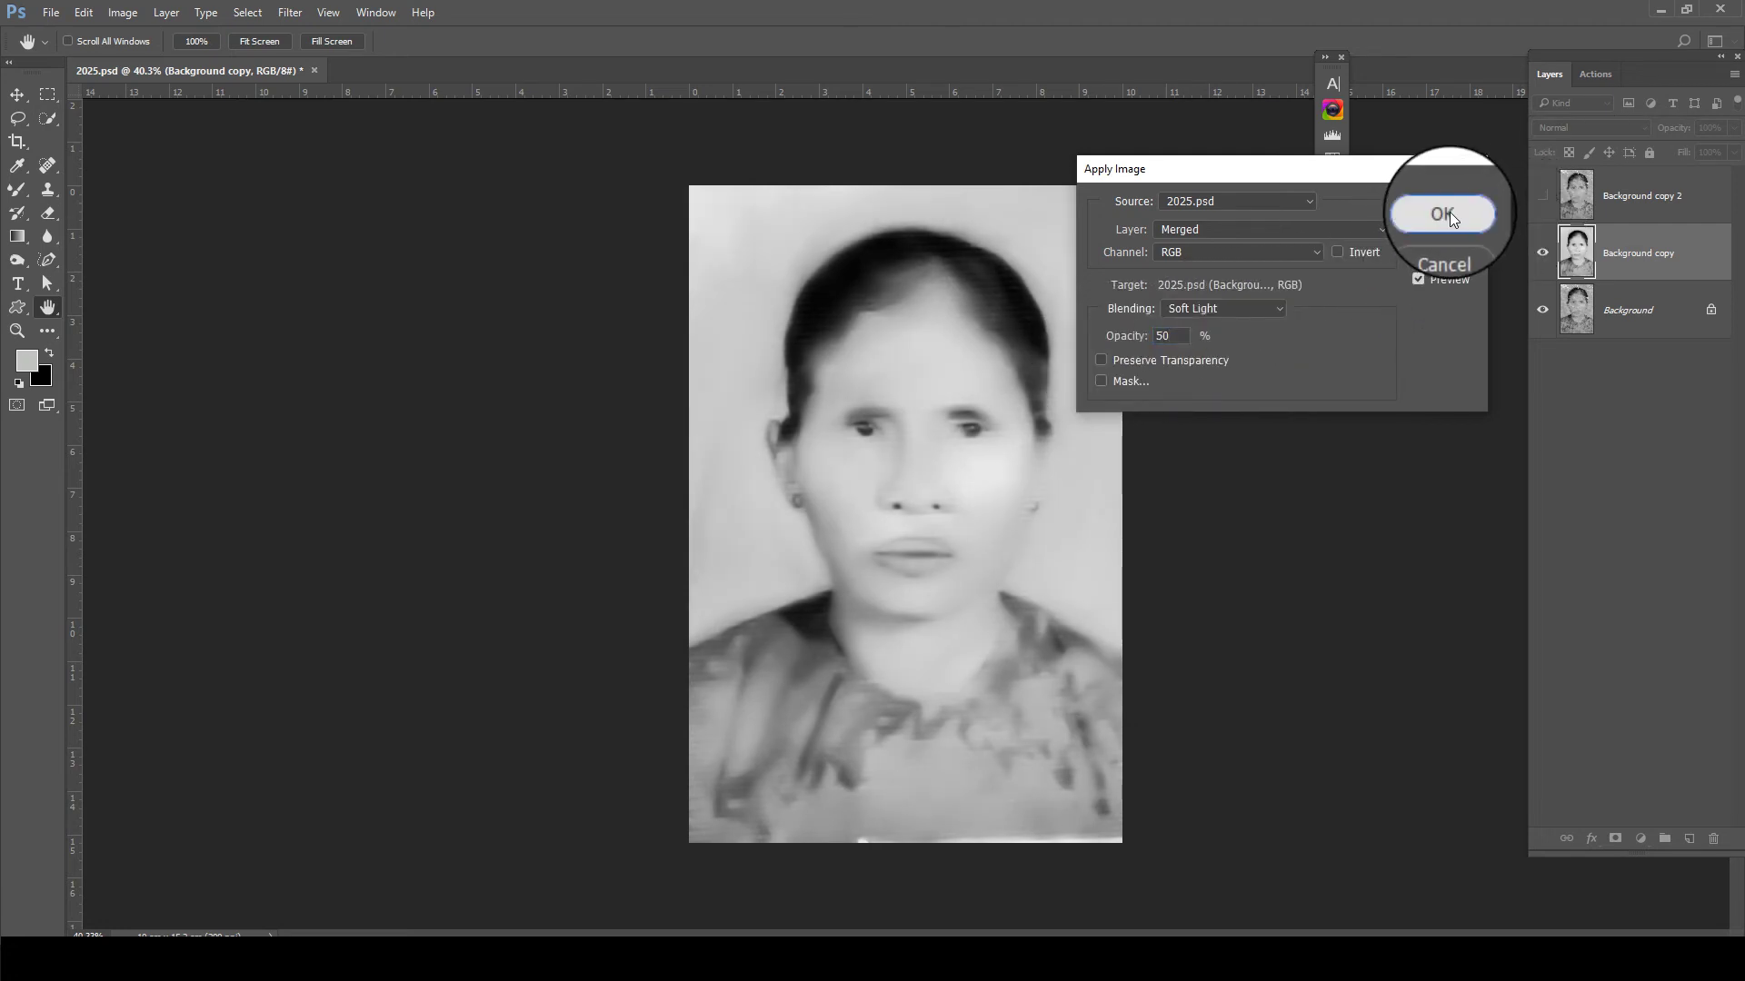
click(1445, 200)
Switch to a small Dodge Tool brush and lighten the dark area at the eye corner
scroll(1127, 328, up, 3)
scroll(1021, 369, up, 3)
scroll(817, 378, up, 2)
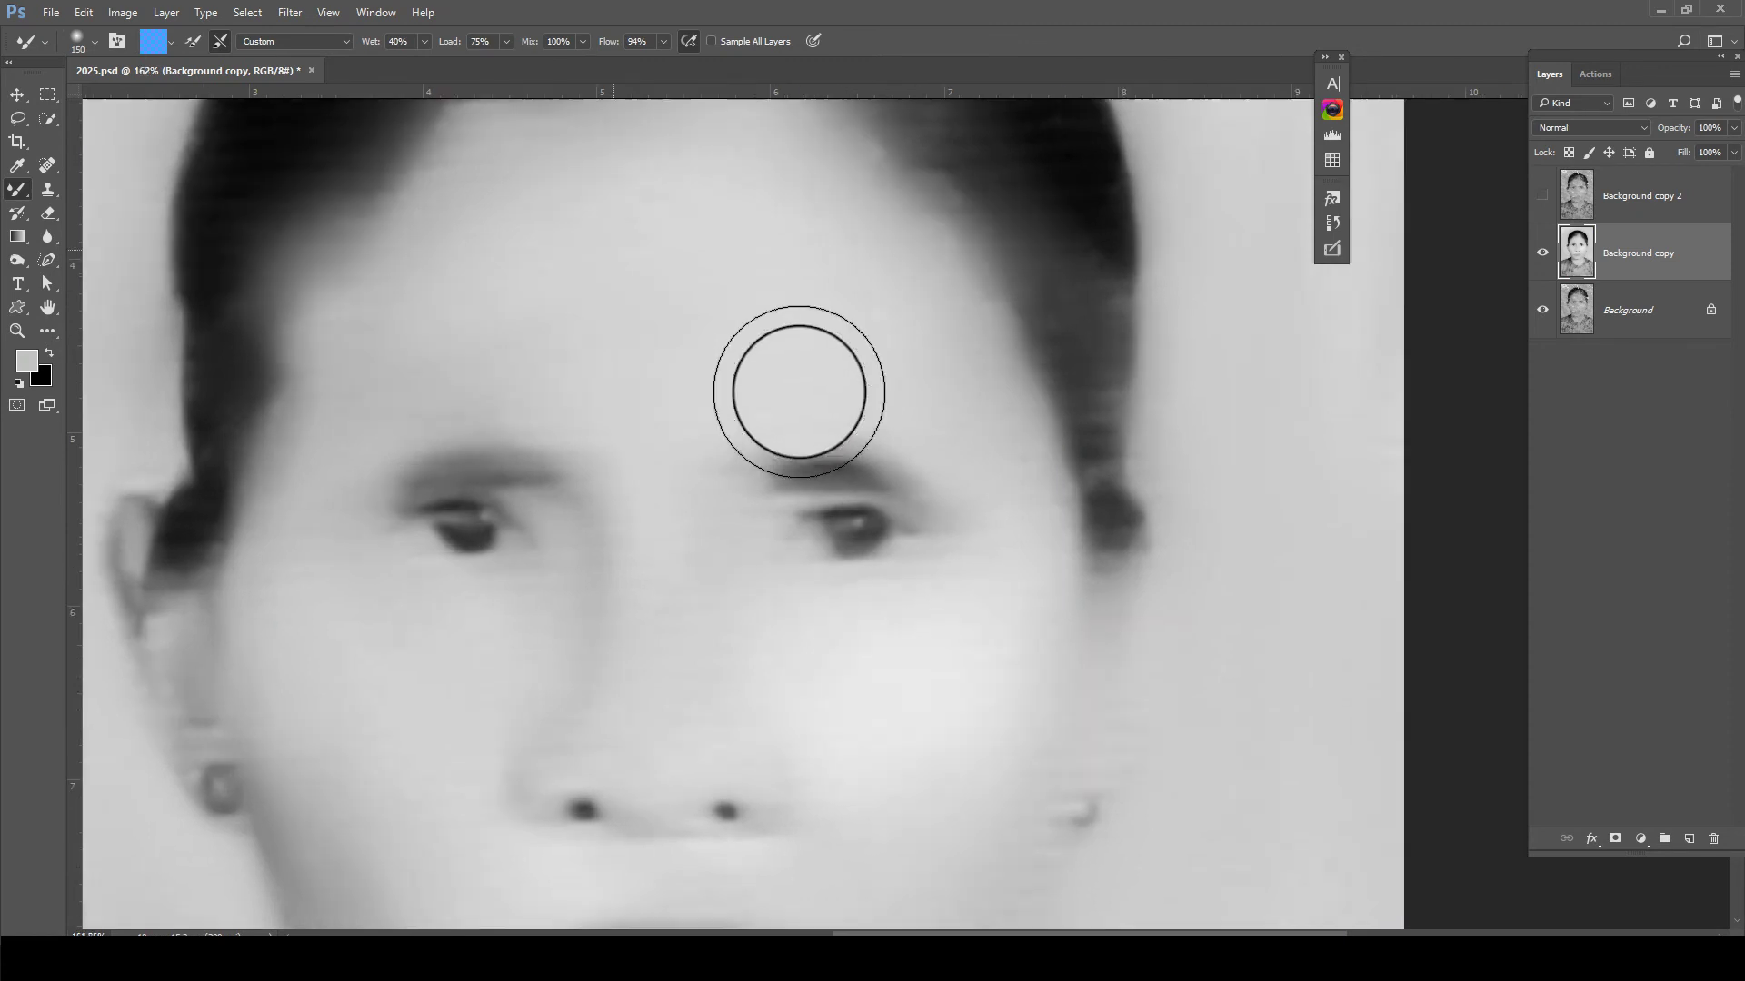
scroll(772, 526, down, 2)
scroll(751, 421, down, 2)
scroll(767, 557, up, 1)
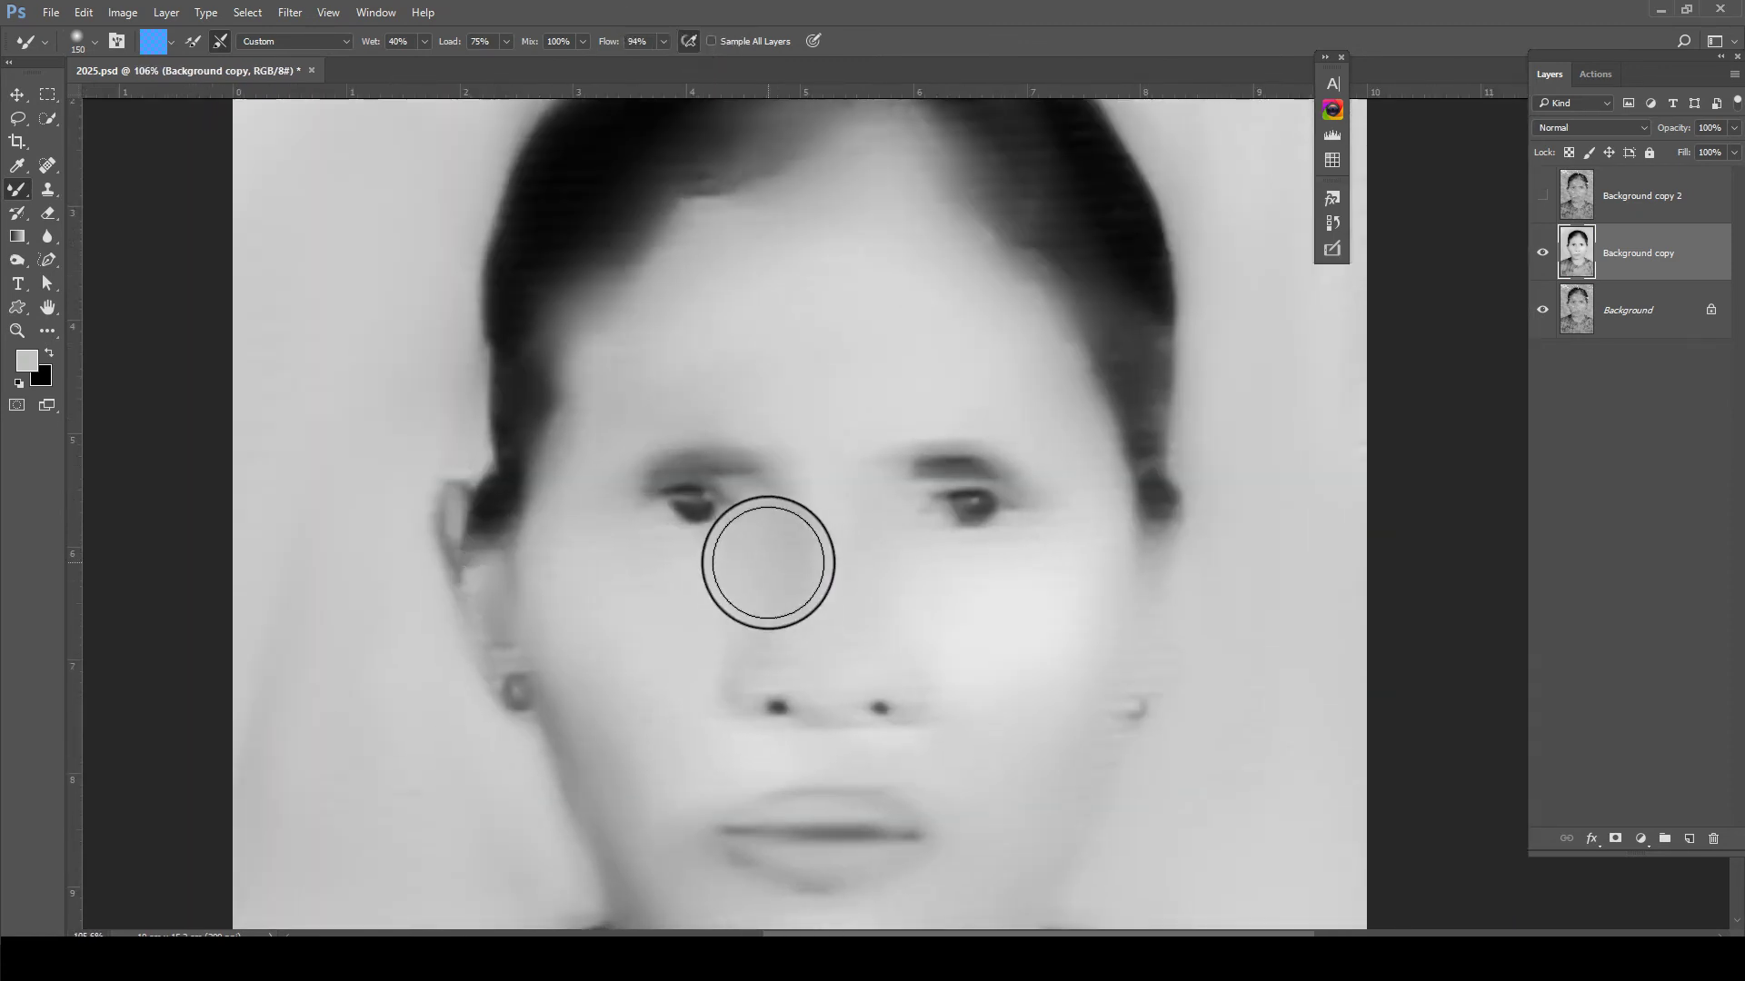
scroll(876, 506, up, 2)
scroll(712, 491, up, 2)
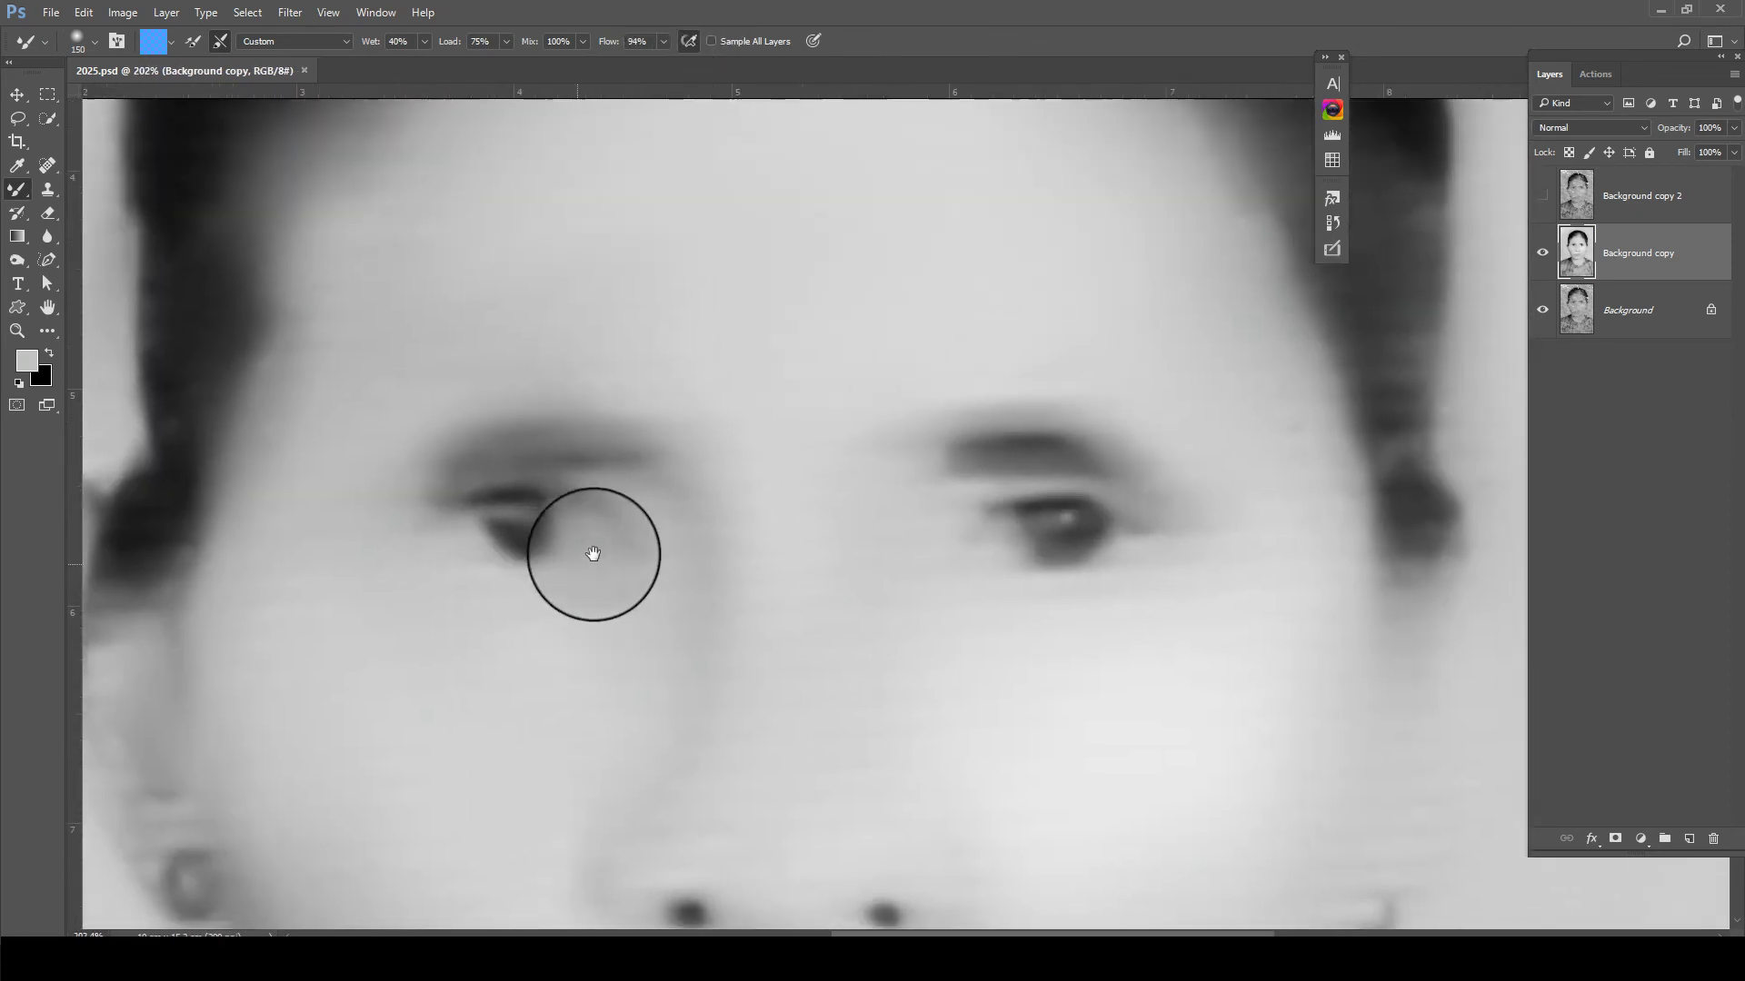
key(o)
right_click(15, 260)
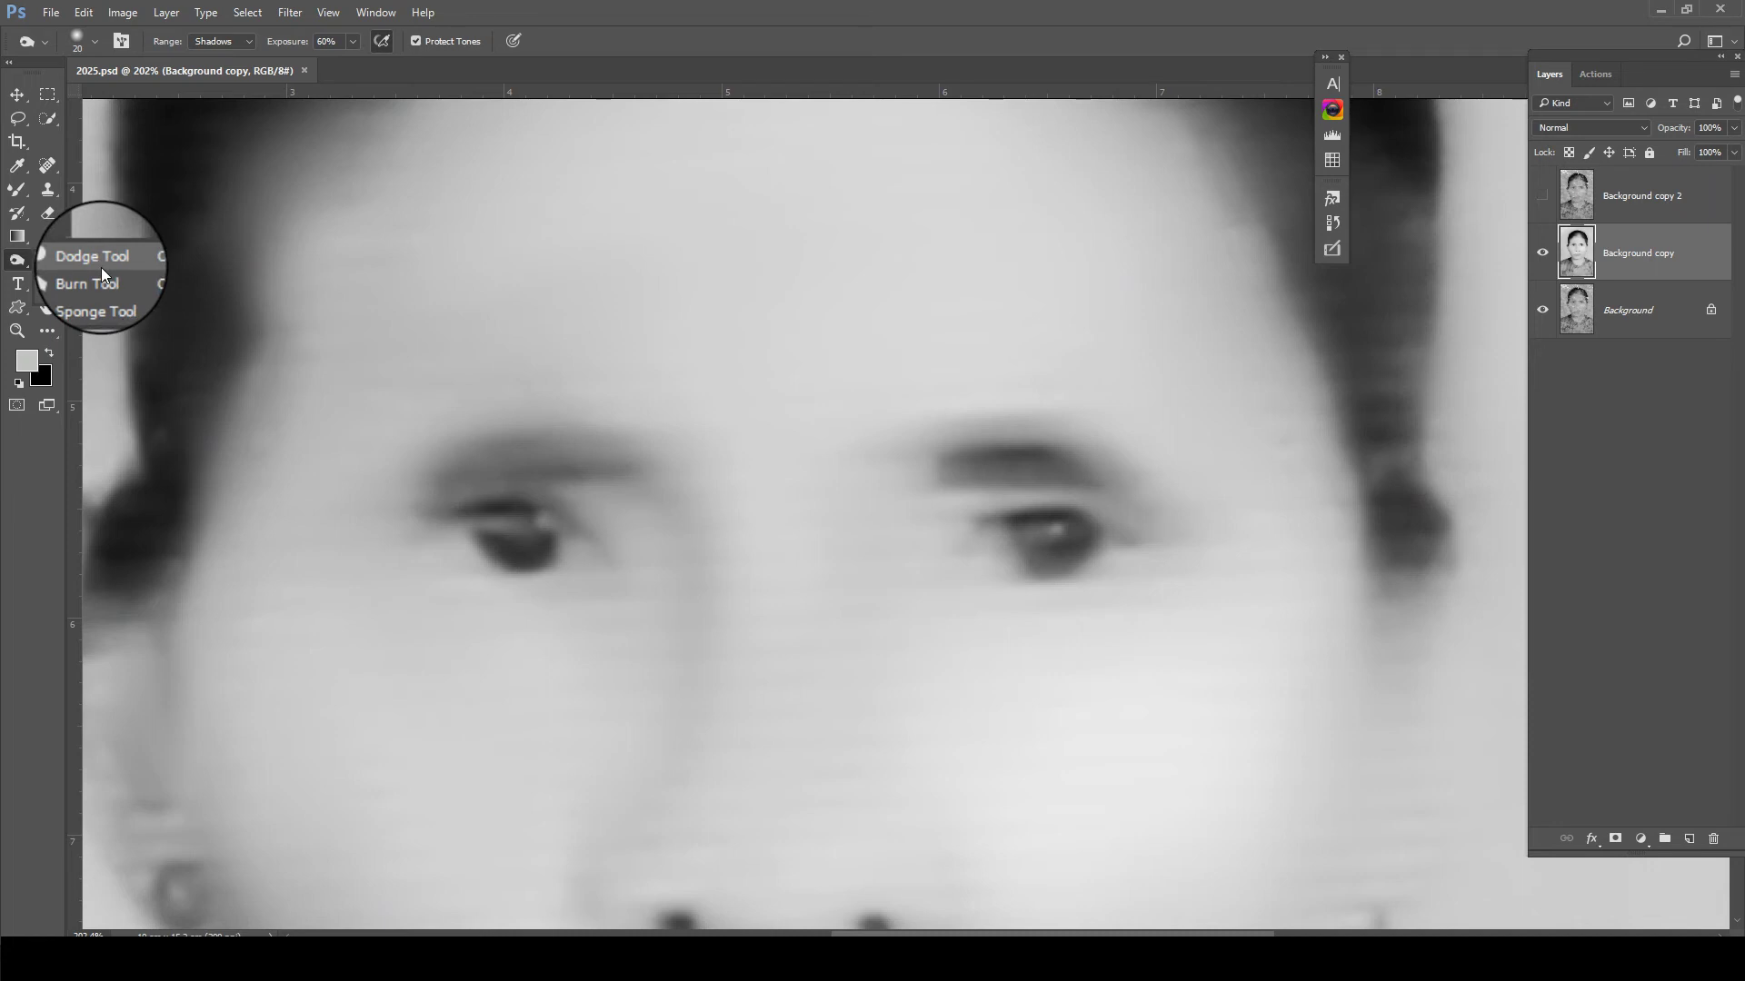
click(101, 267)
scroll(545, 552, up, 1)
key(bracketleft)
key(bracketleft)
key(bracketleft)
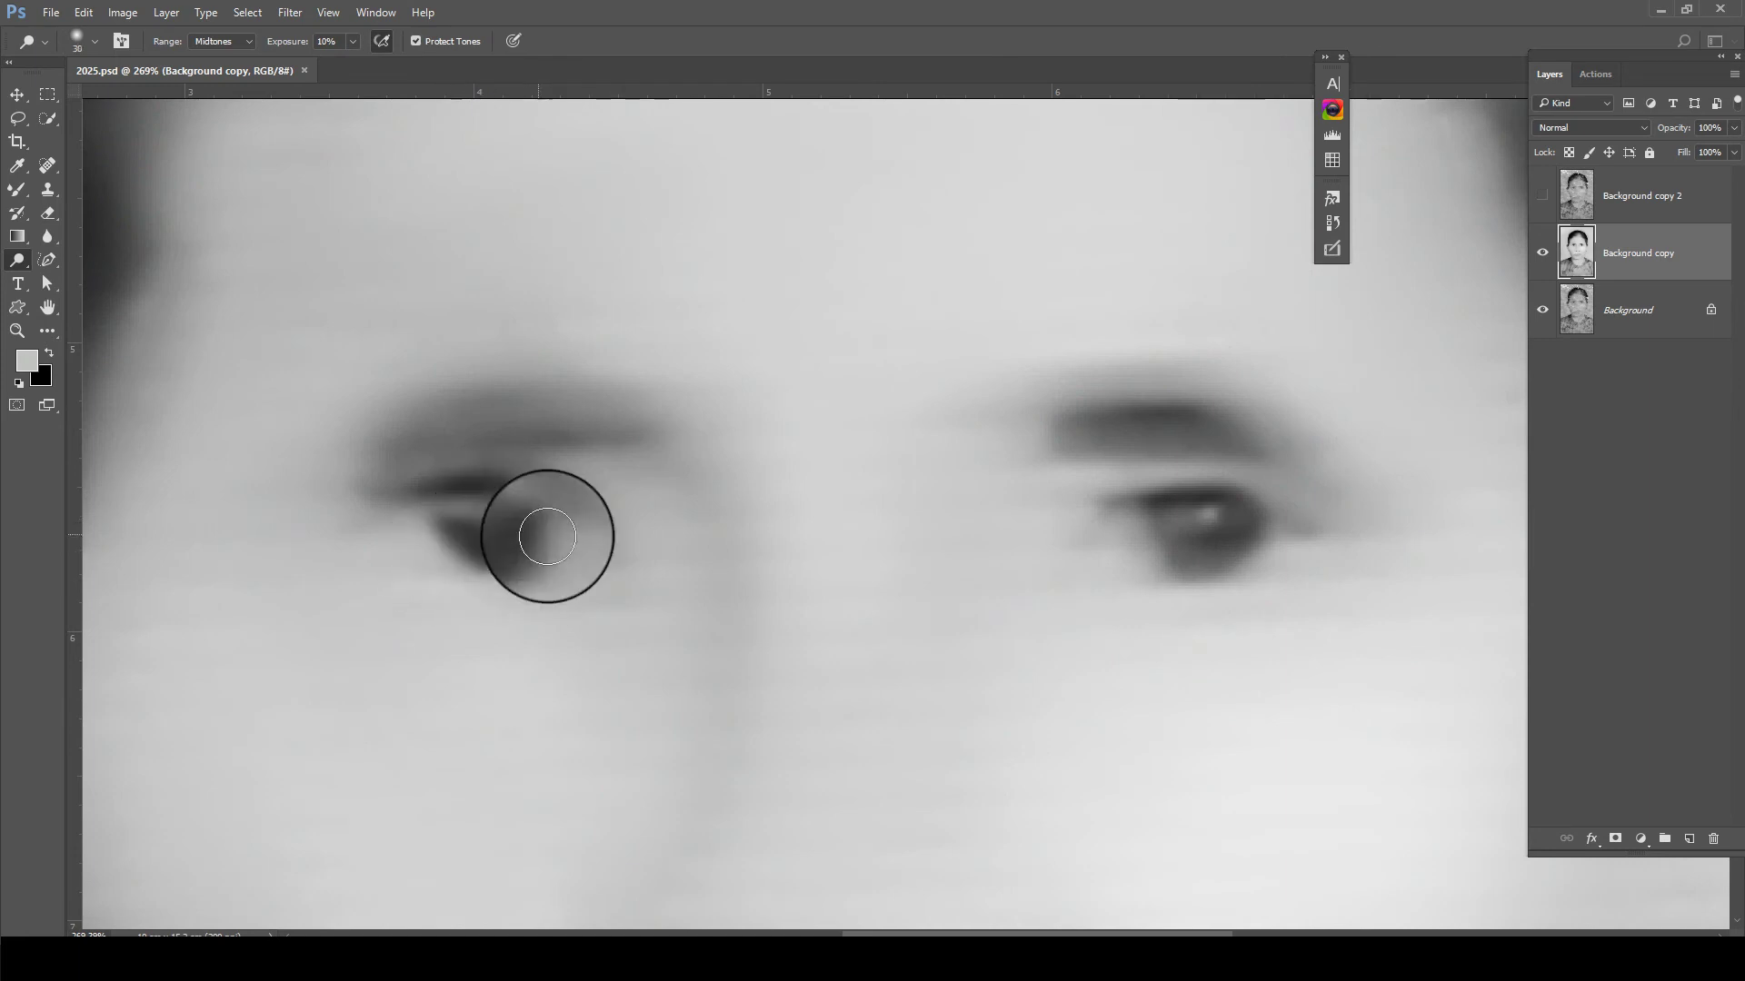
mouse_move(569, 534)
mouse_down()
mouse_move(557, 545)
mouse_move(573, 518)
mouse_up()
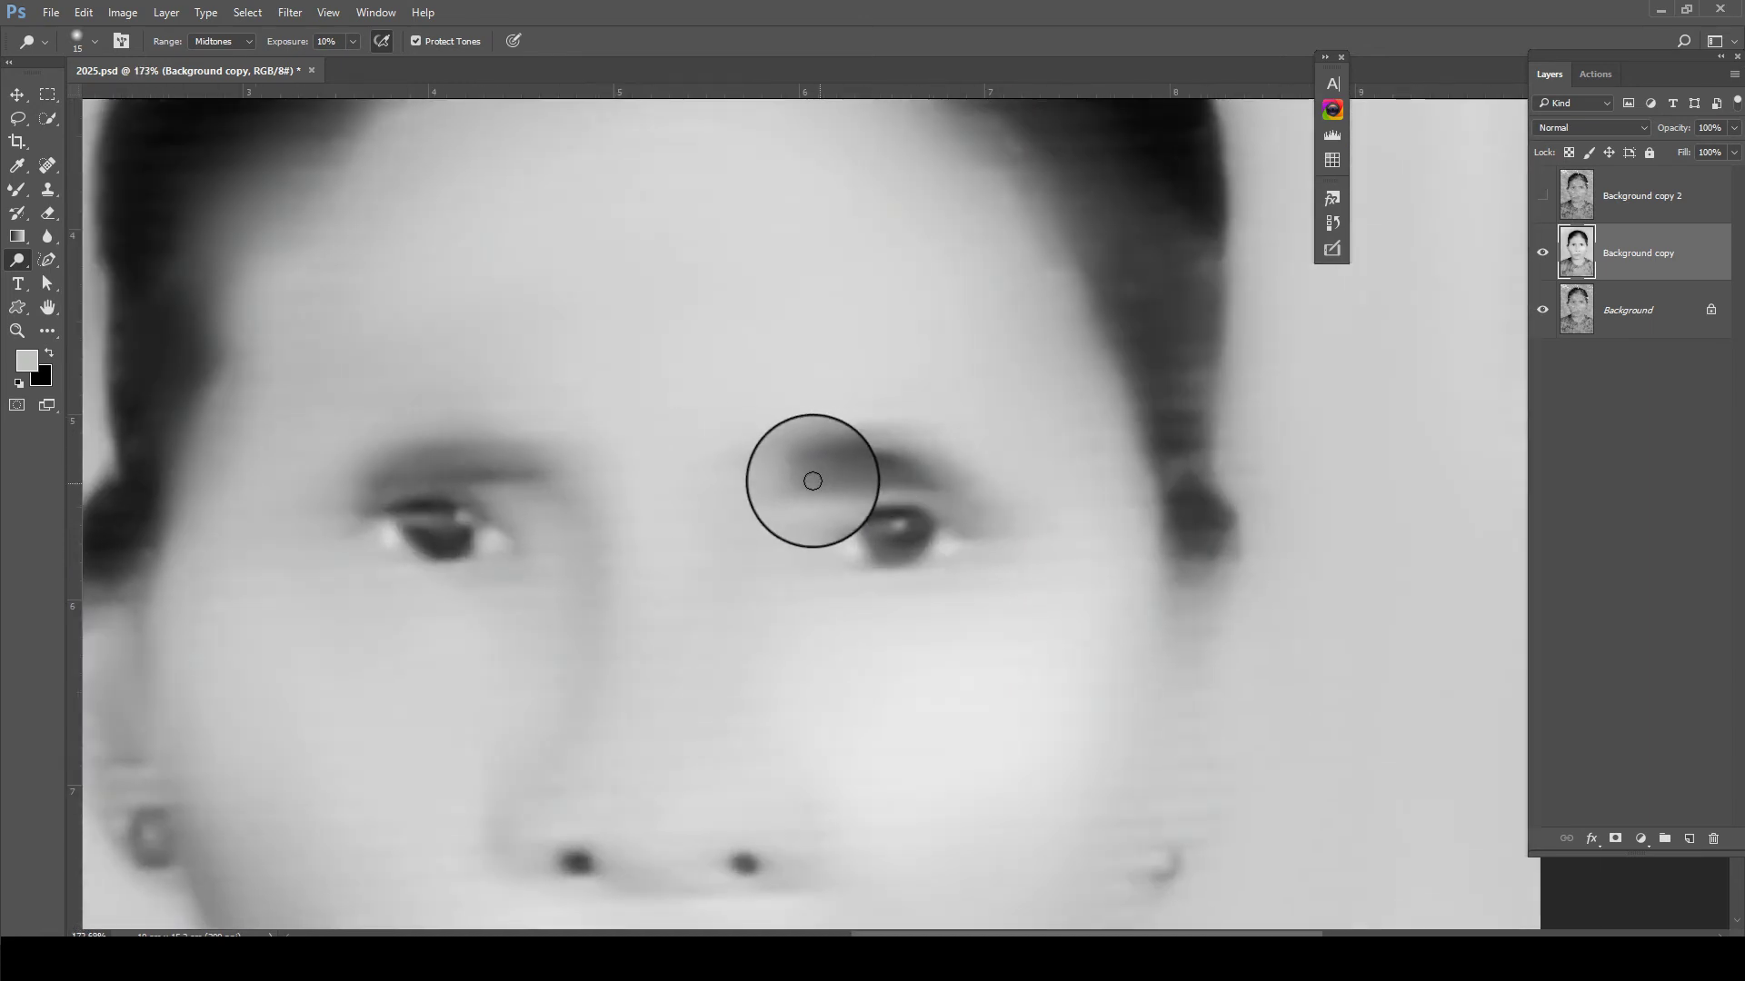
Burn the left eye and brow darker, then lower burn exposure to 20%
right_click(28, 273)
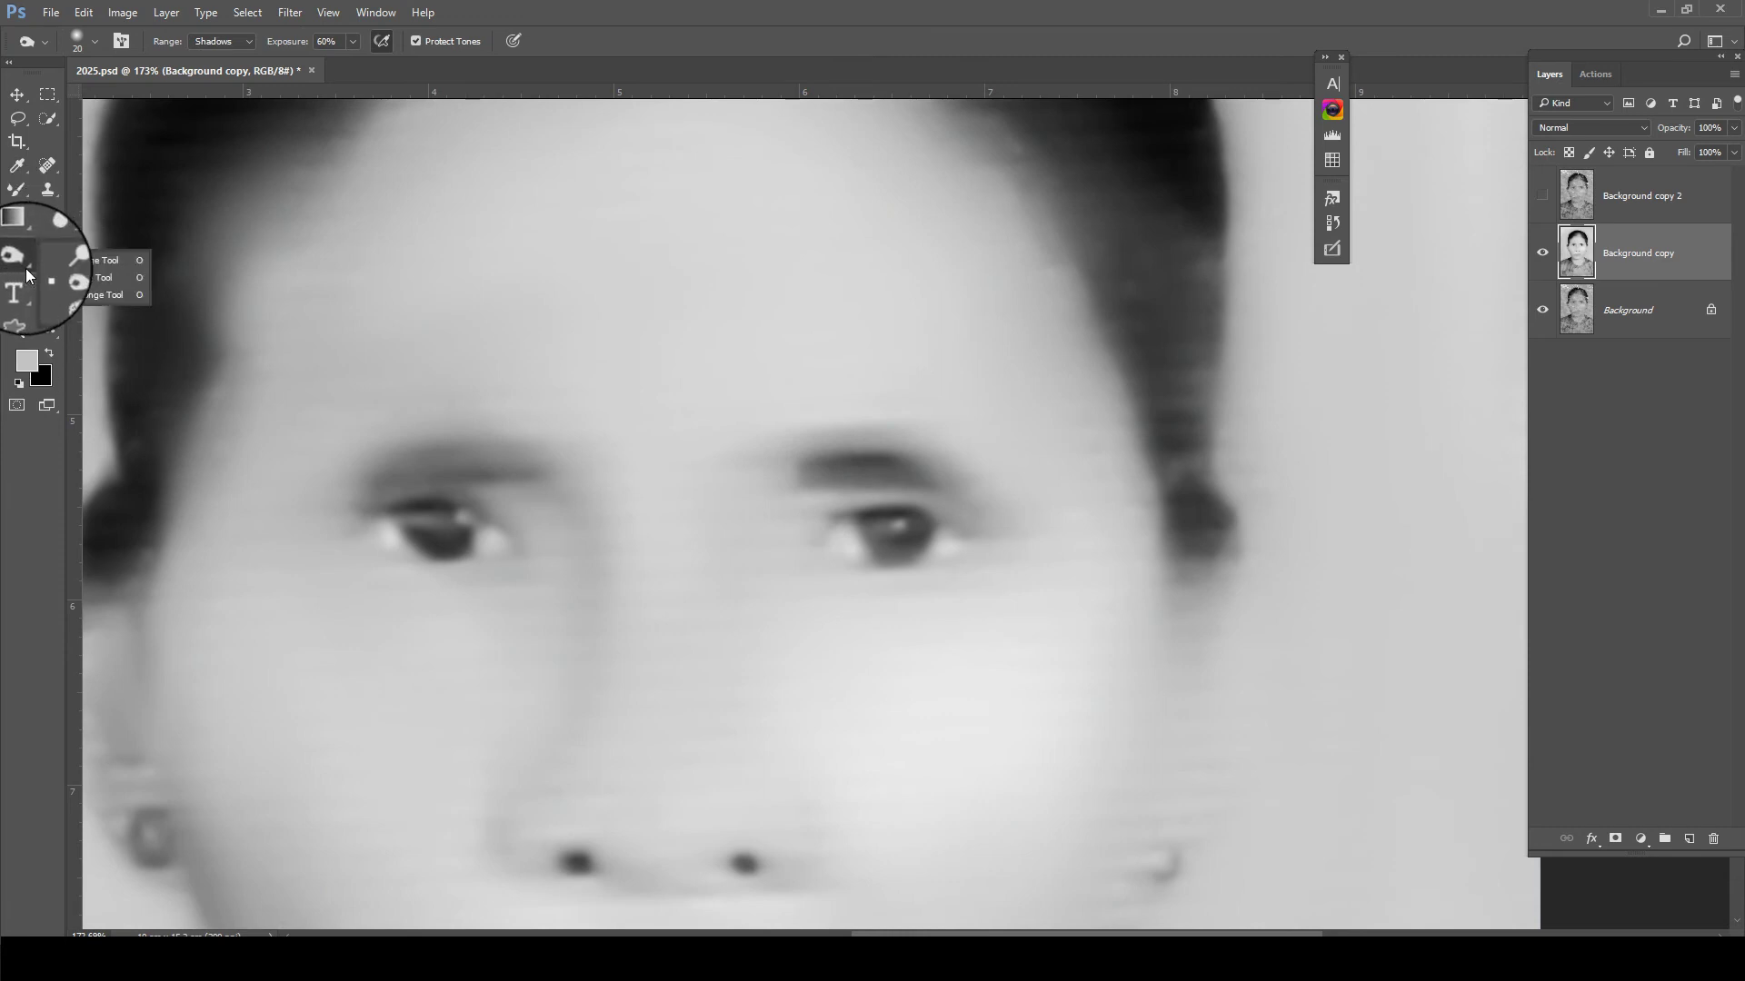
click(75, 279)
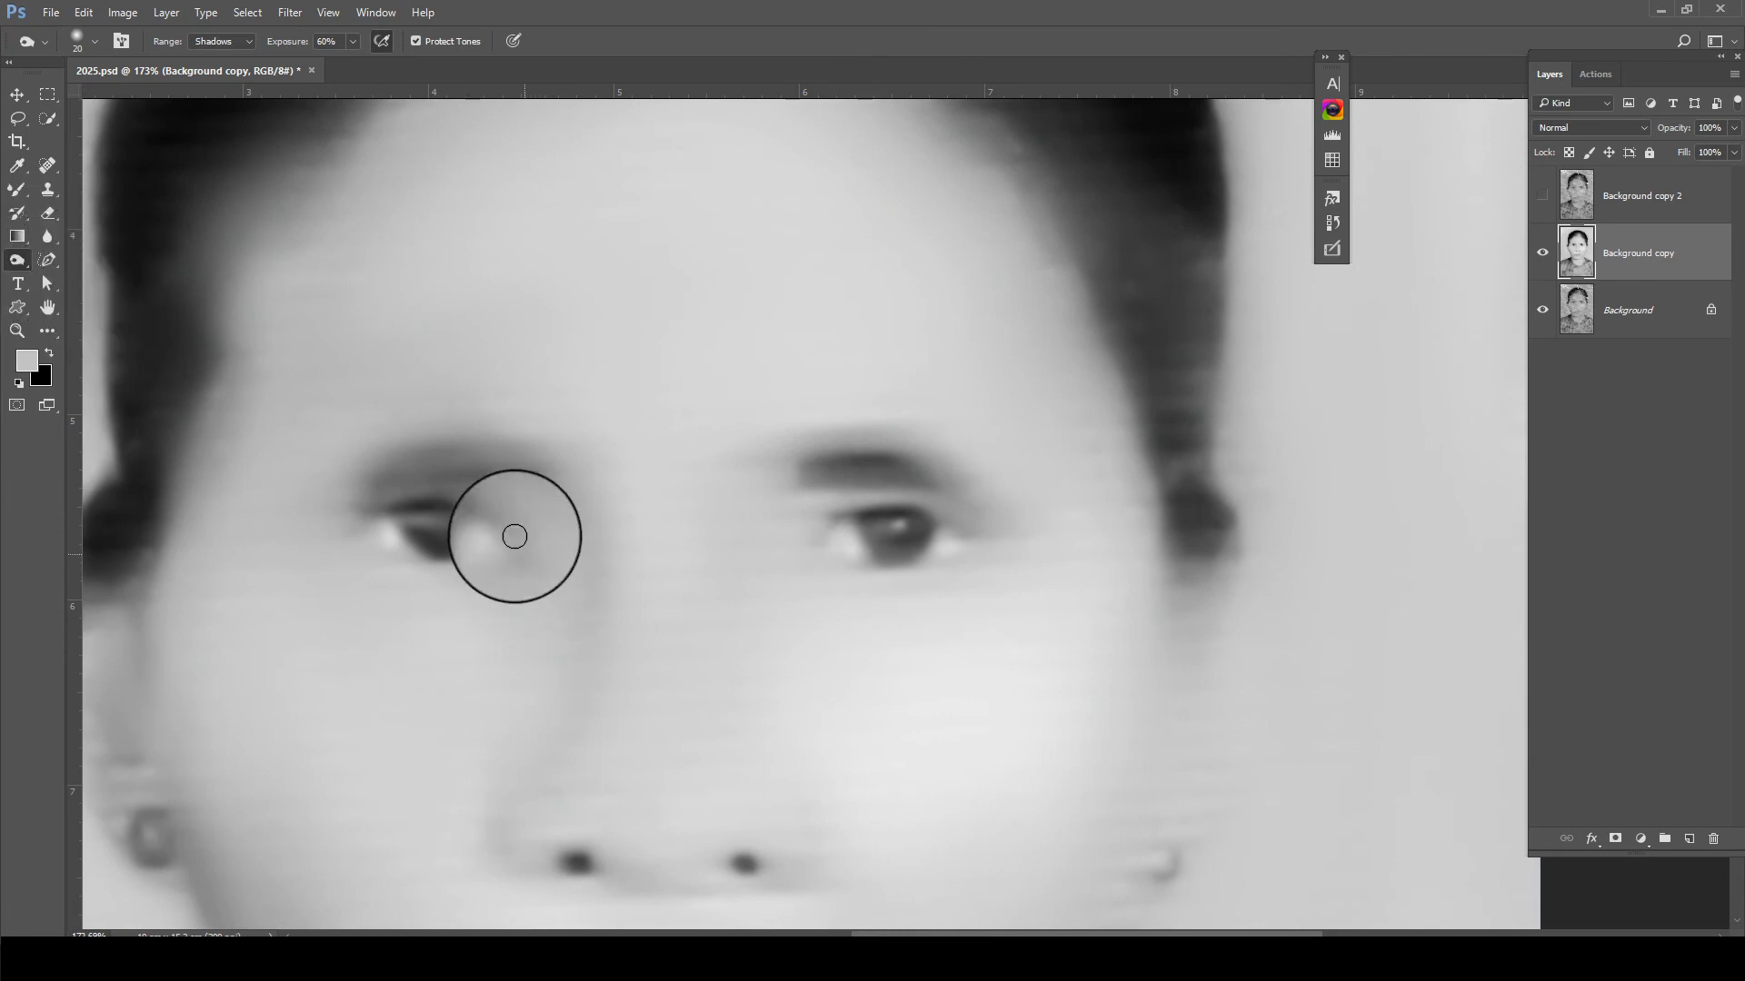
mouse_move(507, 534)
mouse_down()
mouse_move(369, 515)
mouse_move(514, 551)
mouse_move(448, 494)
mouse_move(343, 545)
mouse_move(479, 529)
mouse_move(495, 476)
mouse_up()
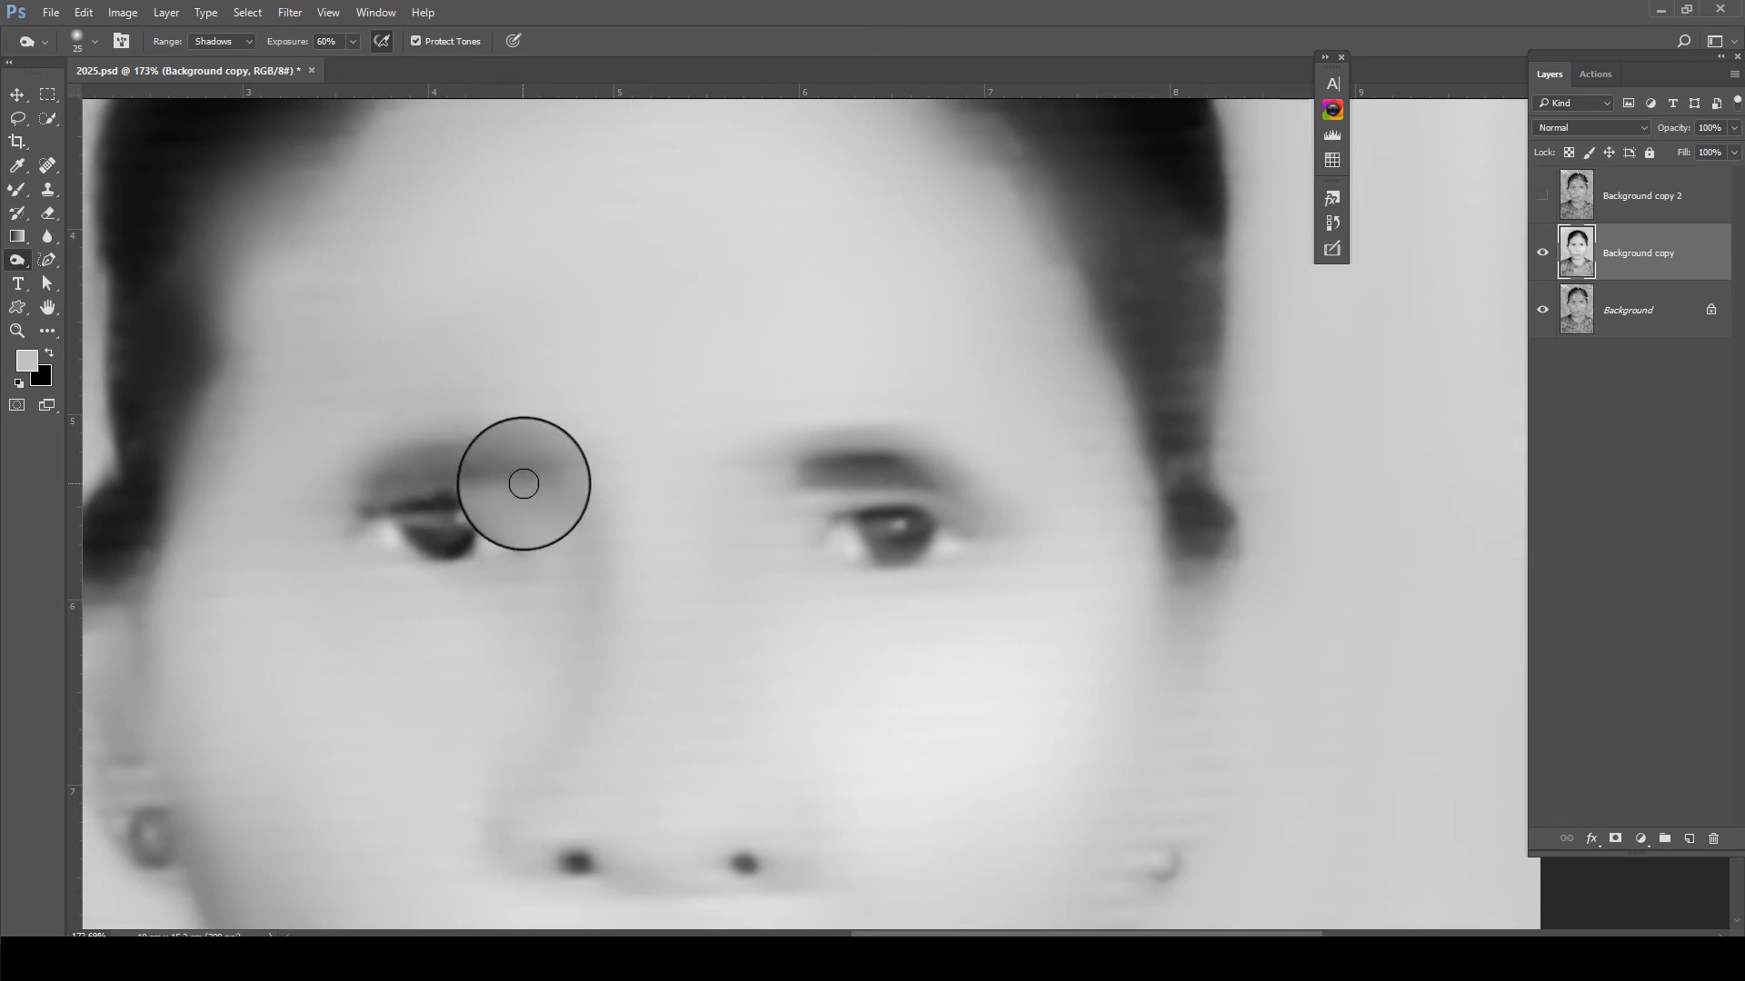
mouse_move(524, 483)
mouse_down()
mouse_move(420, 475)
mouse_move(381, 496)
mouse_move(472, 475)
mouse_move(476, 445)
mouse_move(389, 453)
mouse_up()
key(2)
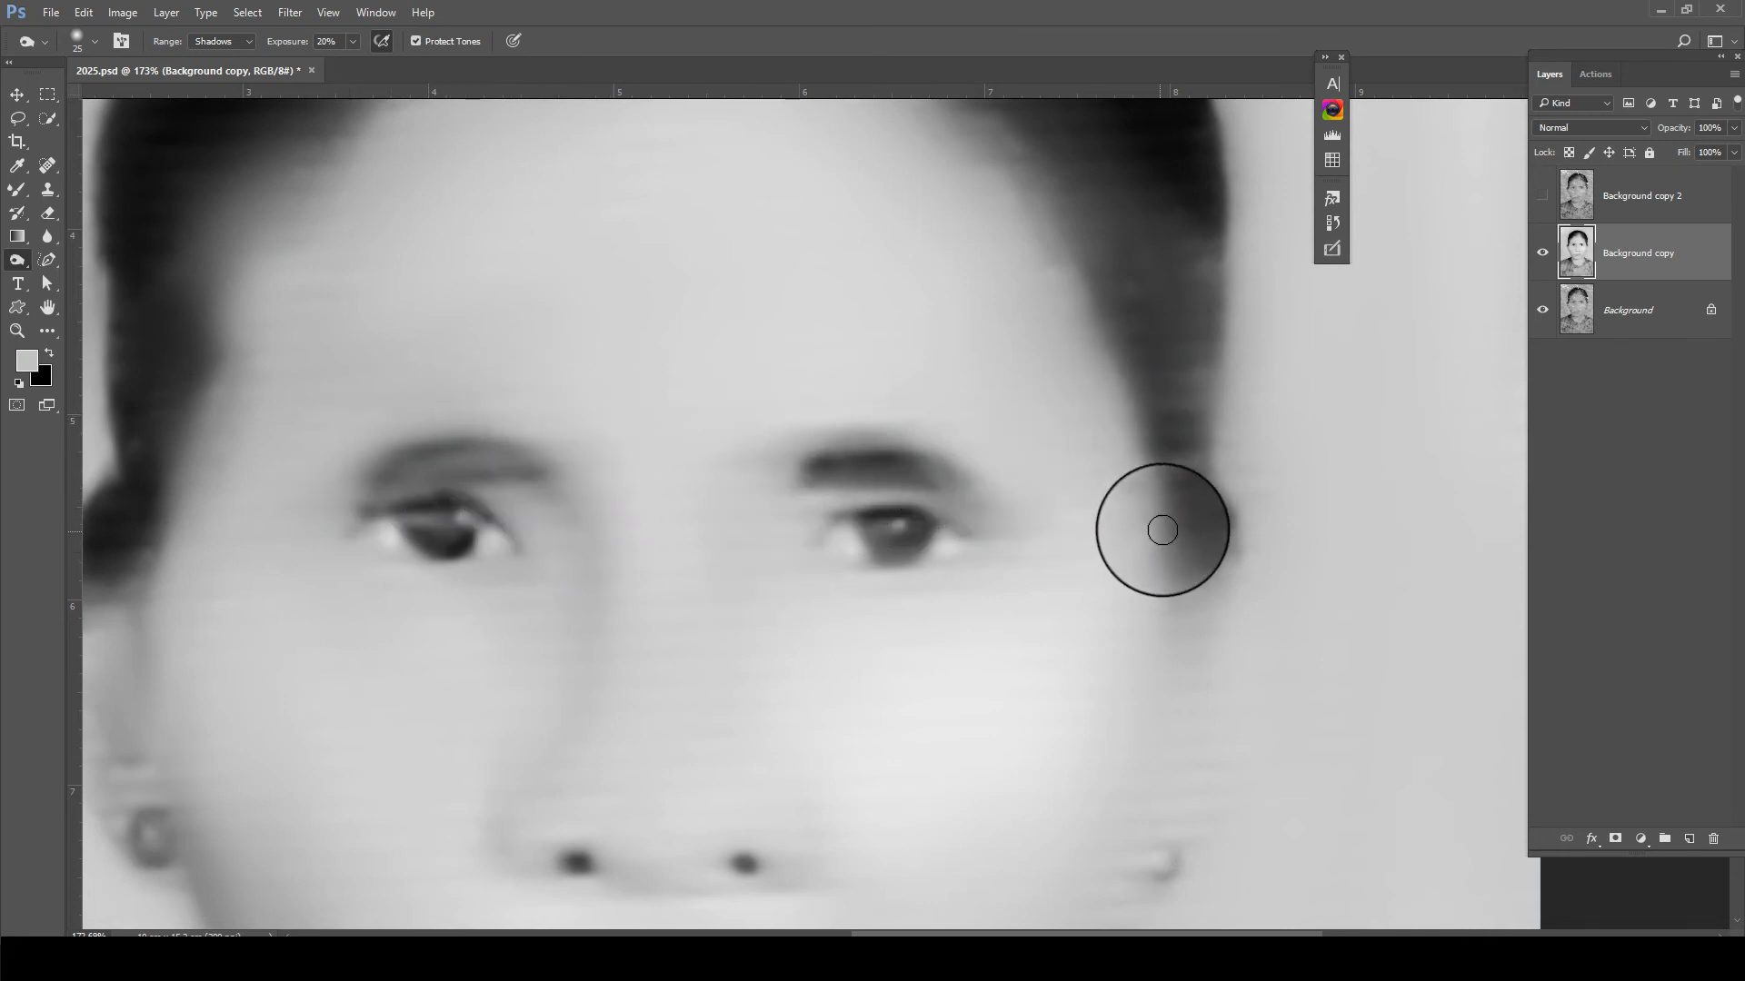
scroll(1172, 517, down, 2)
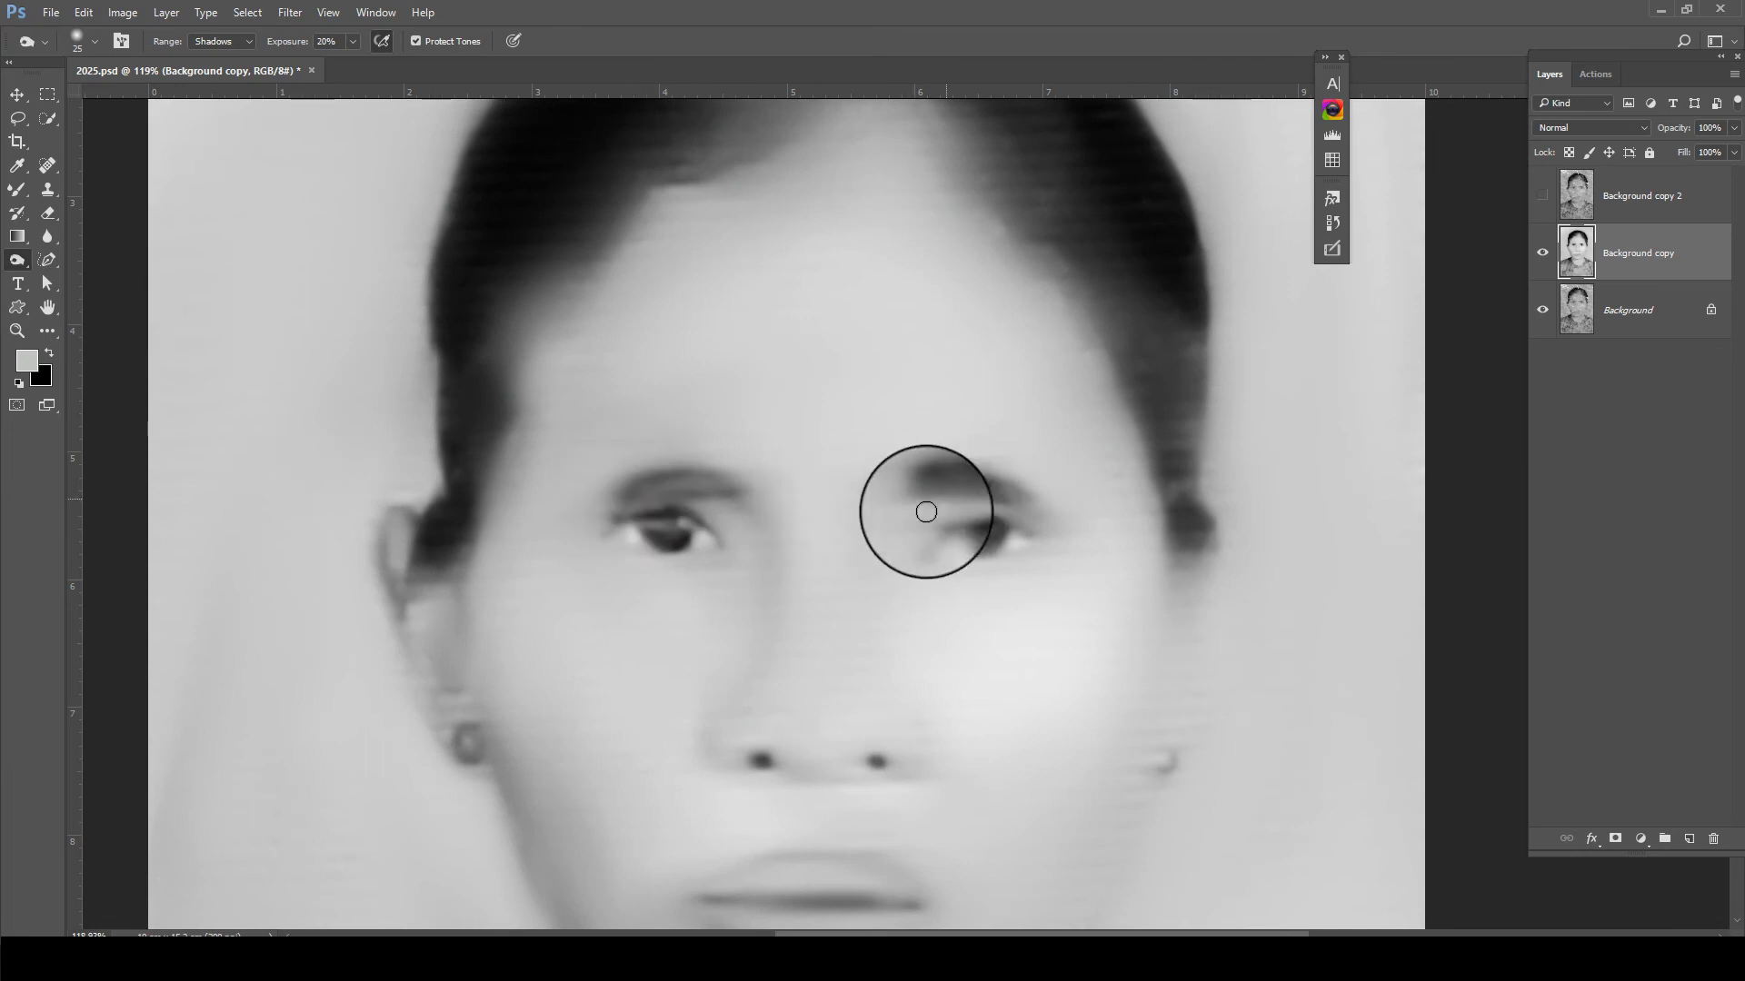
scroll(863, 509, down, 2)
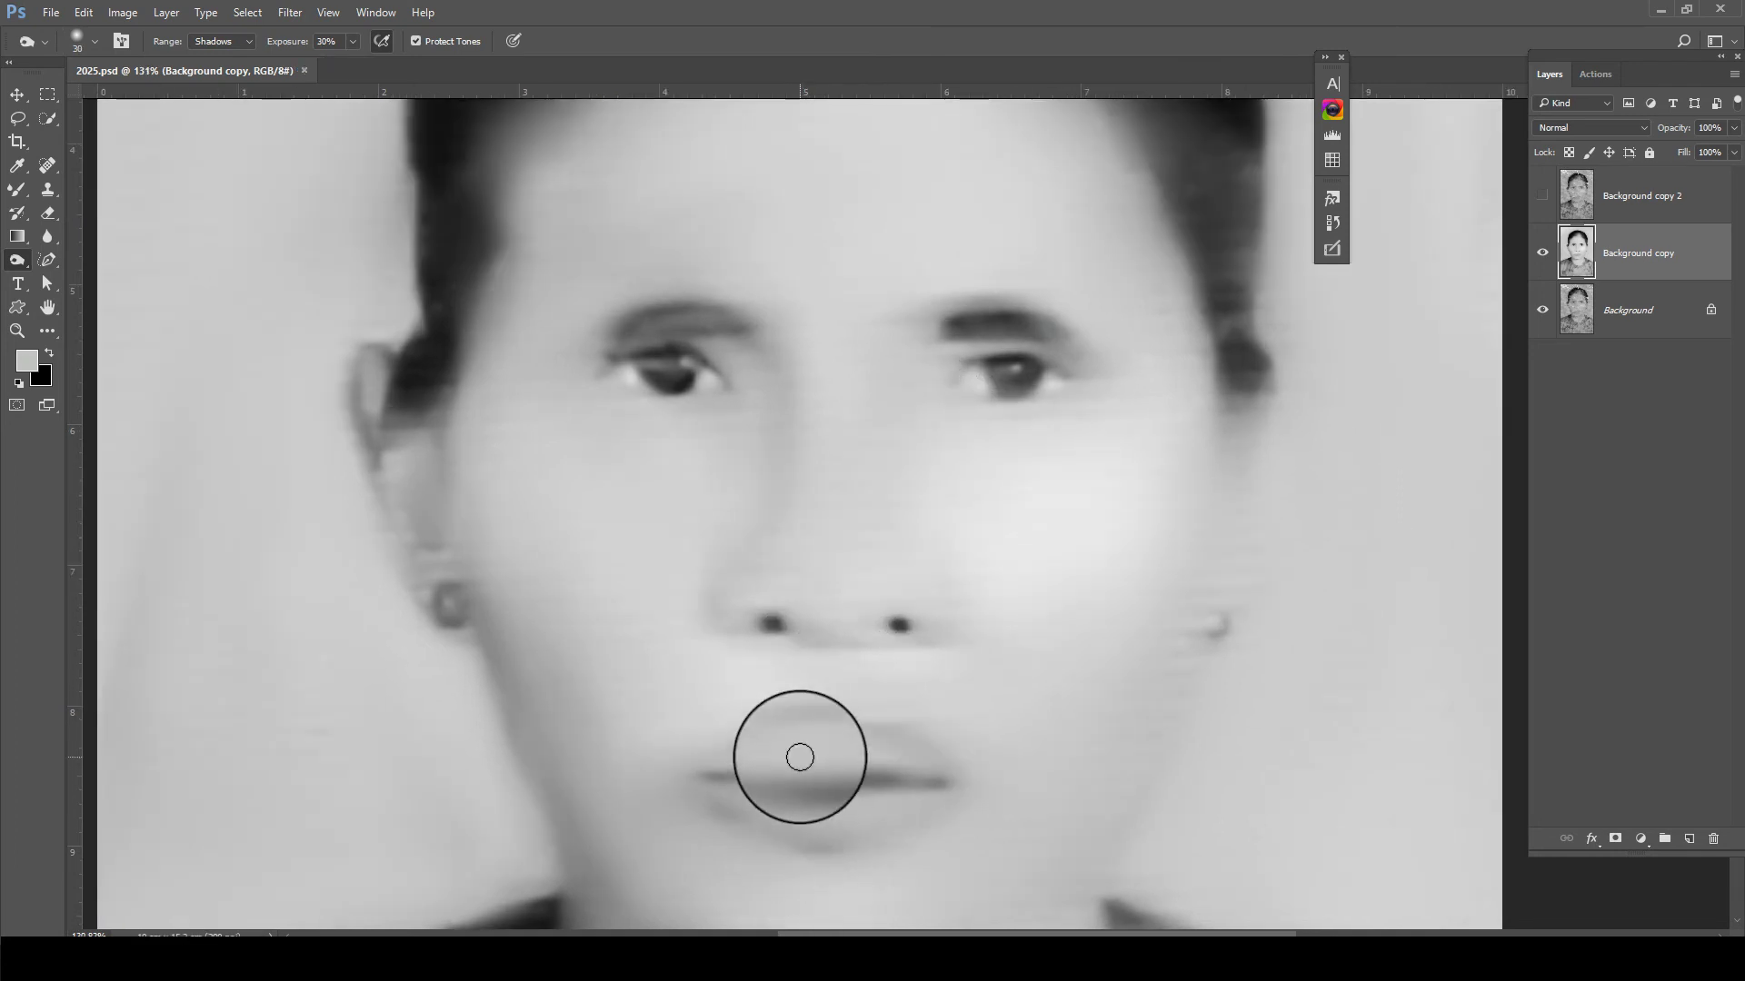
Darken the left nostril, undoing overly dark attempts until it looks right
drag(768, 622, 779, 615)
key(0)
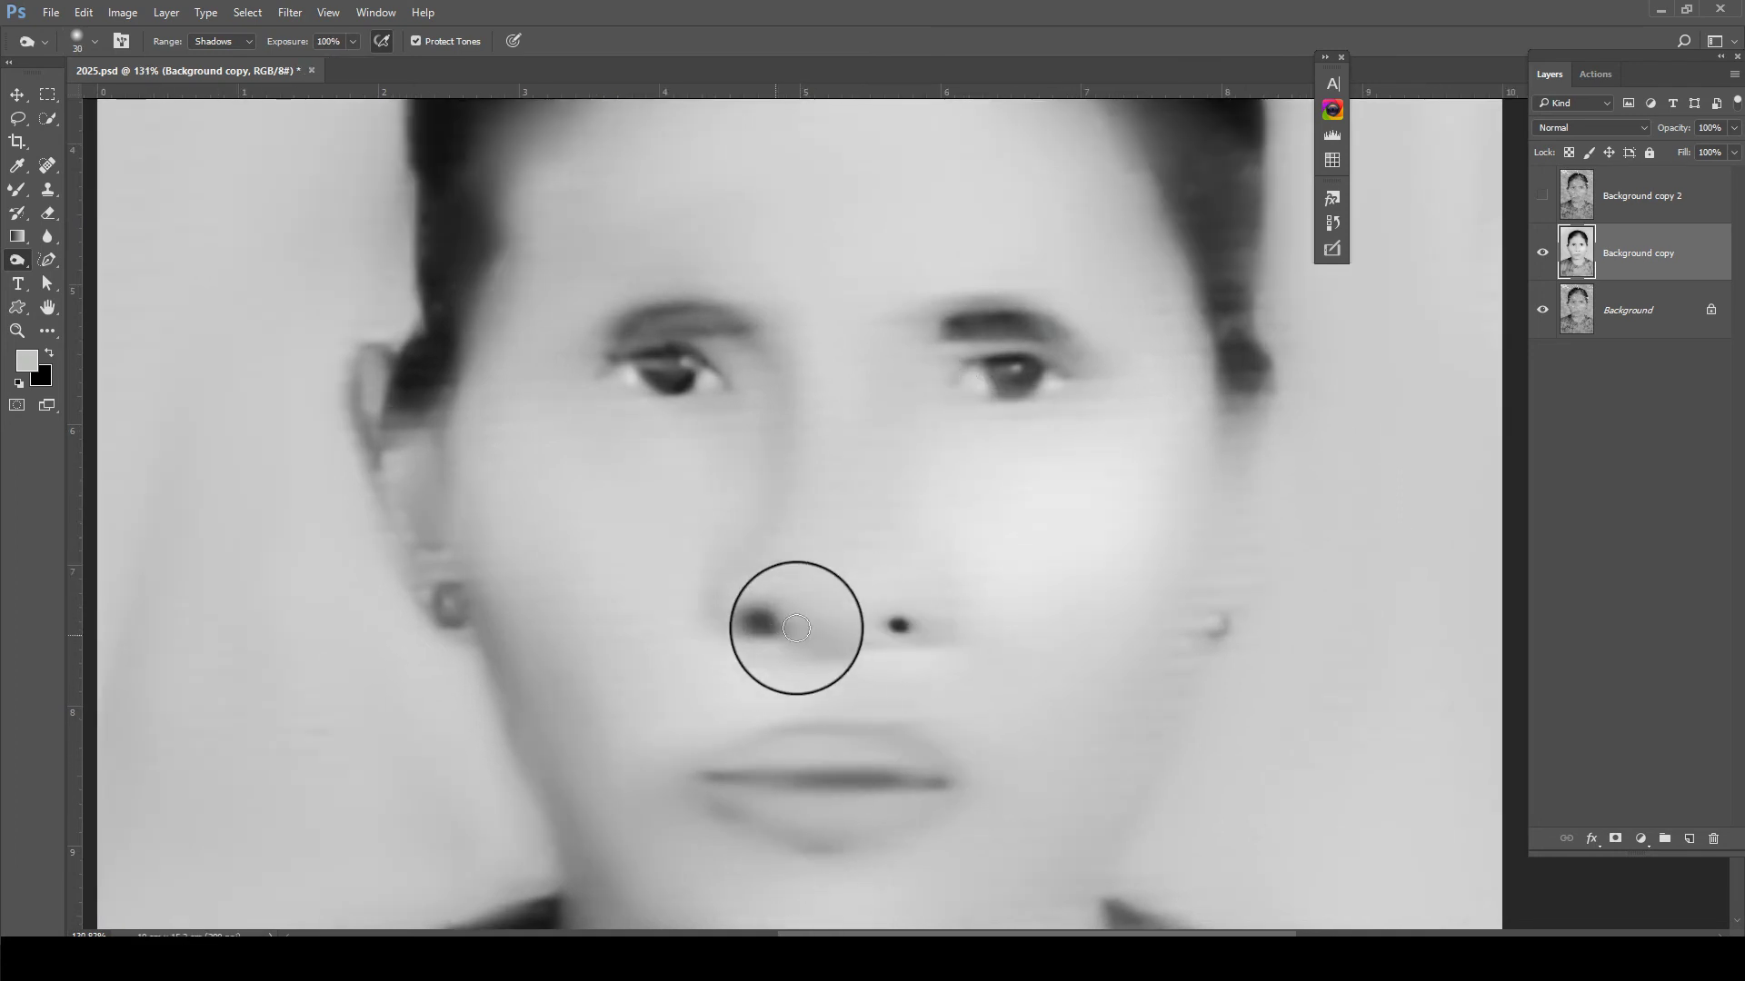
key(ctrl+z)
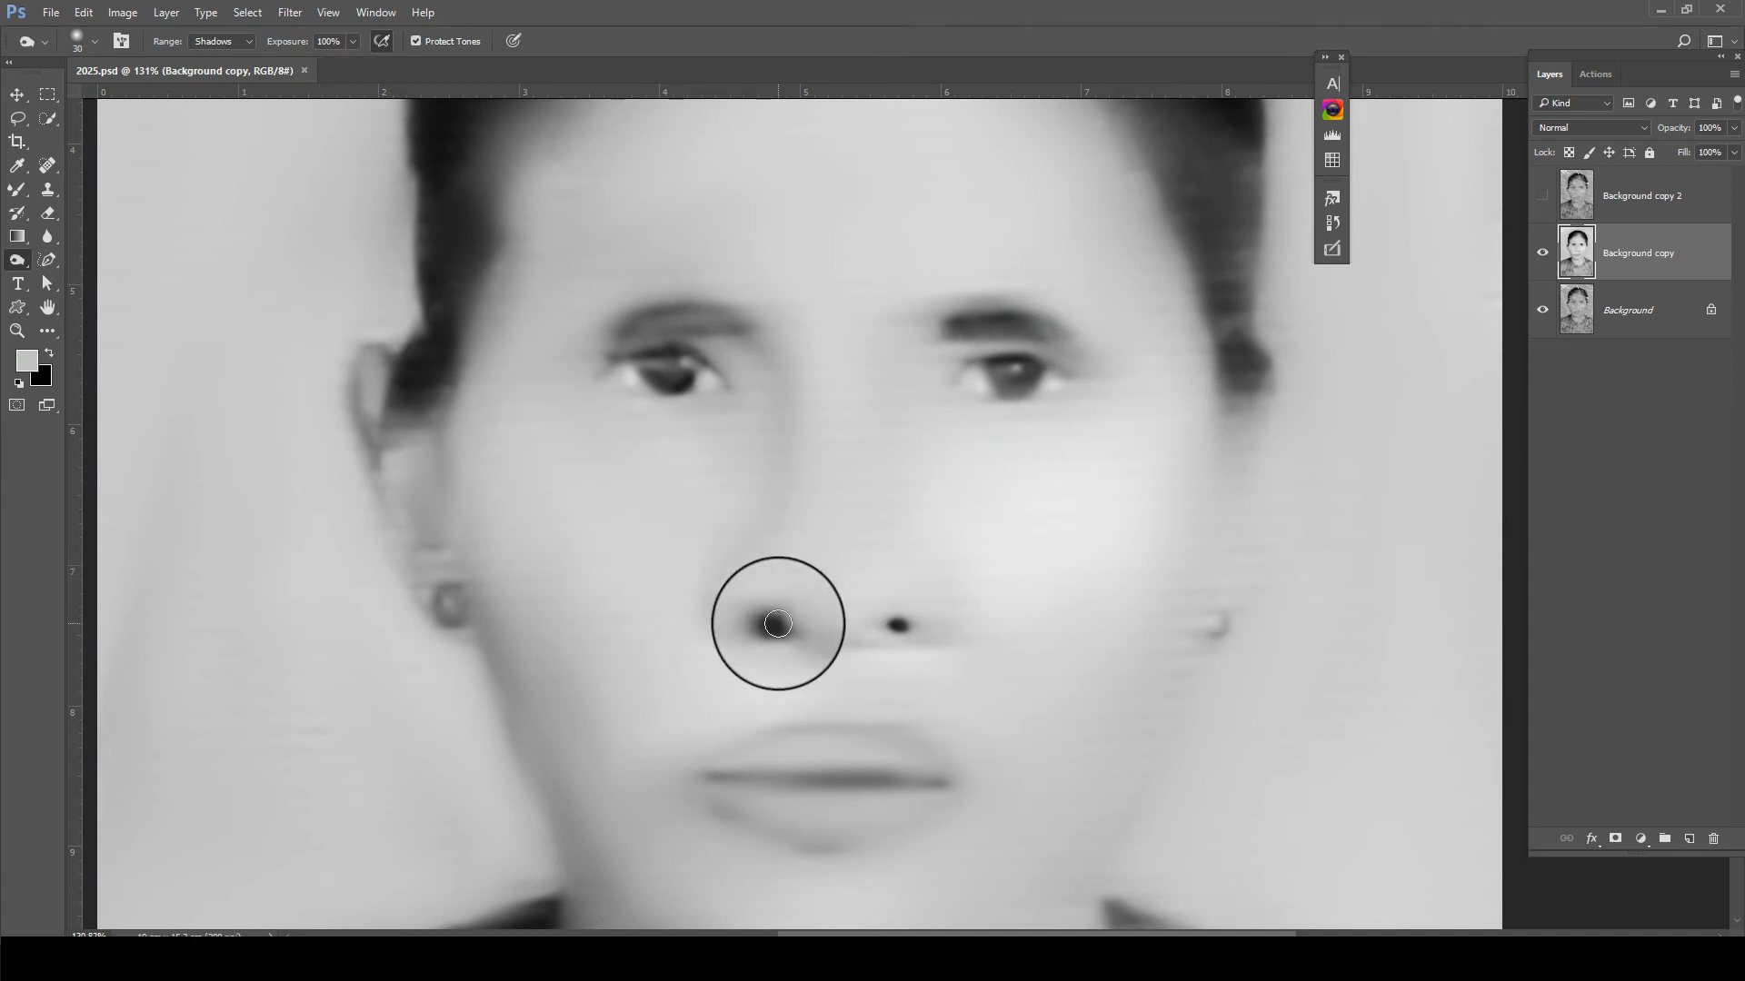
drag(736, 638, 725, 601)
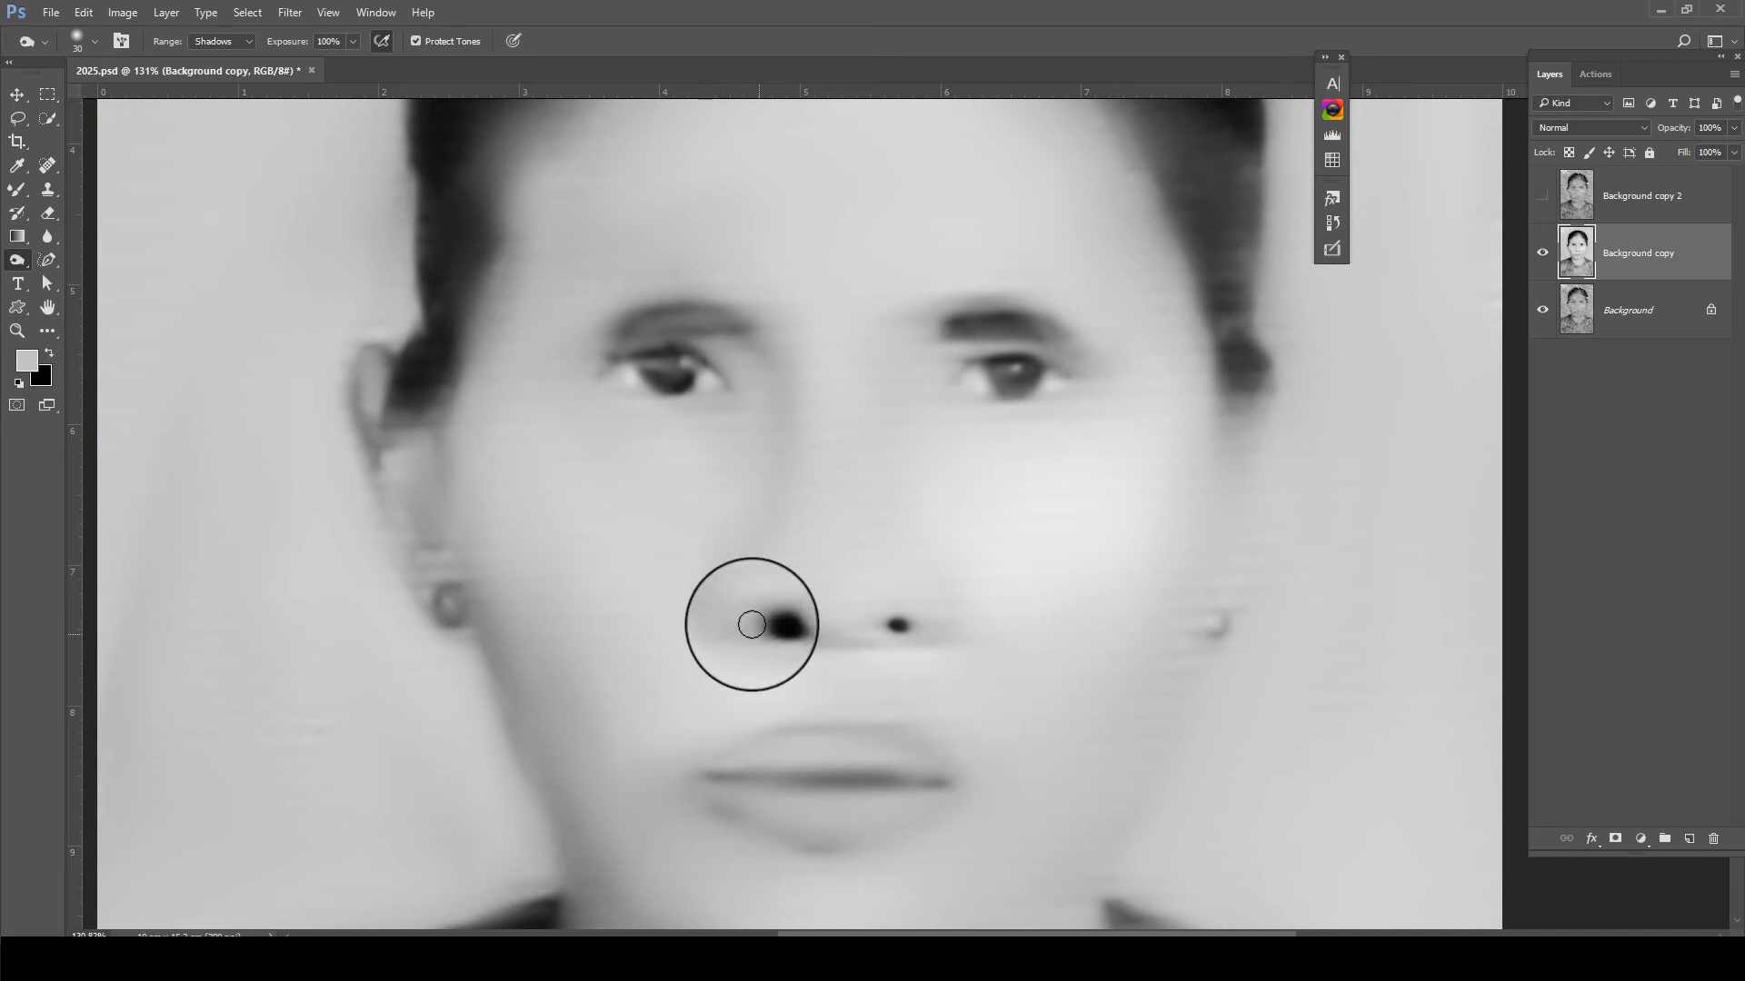
key(ctrl+z)
scroll(625, 476, down, 3)
mouse_move(751, 526)
mouse_down()
mouse_move(752, 572)
mouse_move(686, 549)
mouse_up()
Set the Range to Midtones and tone the nose, right nostril, lower lip and right cheek
click(218, 42)
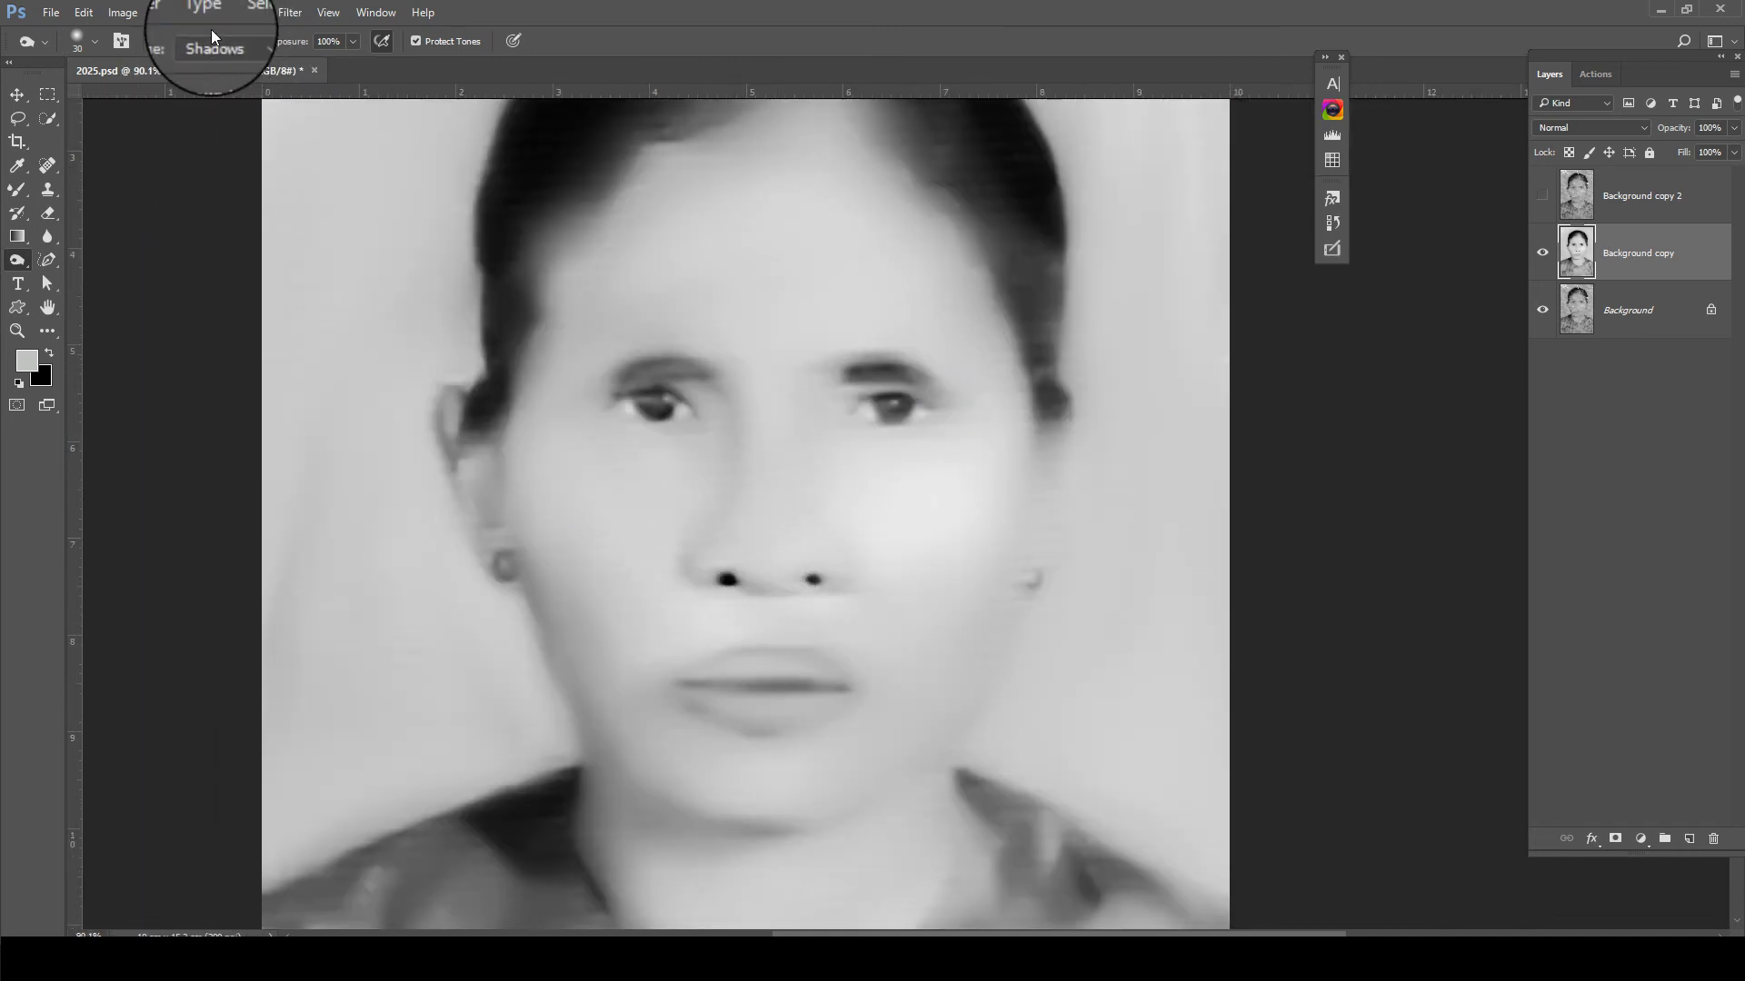
click(218, 80)
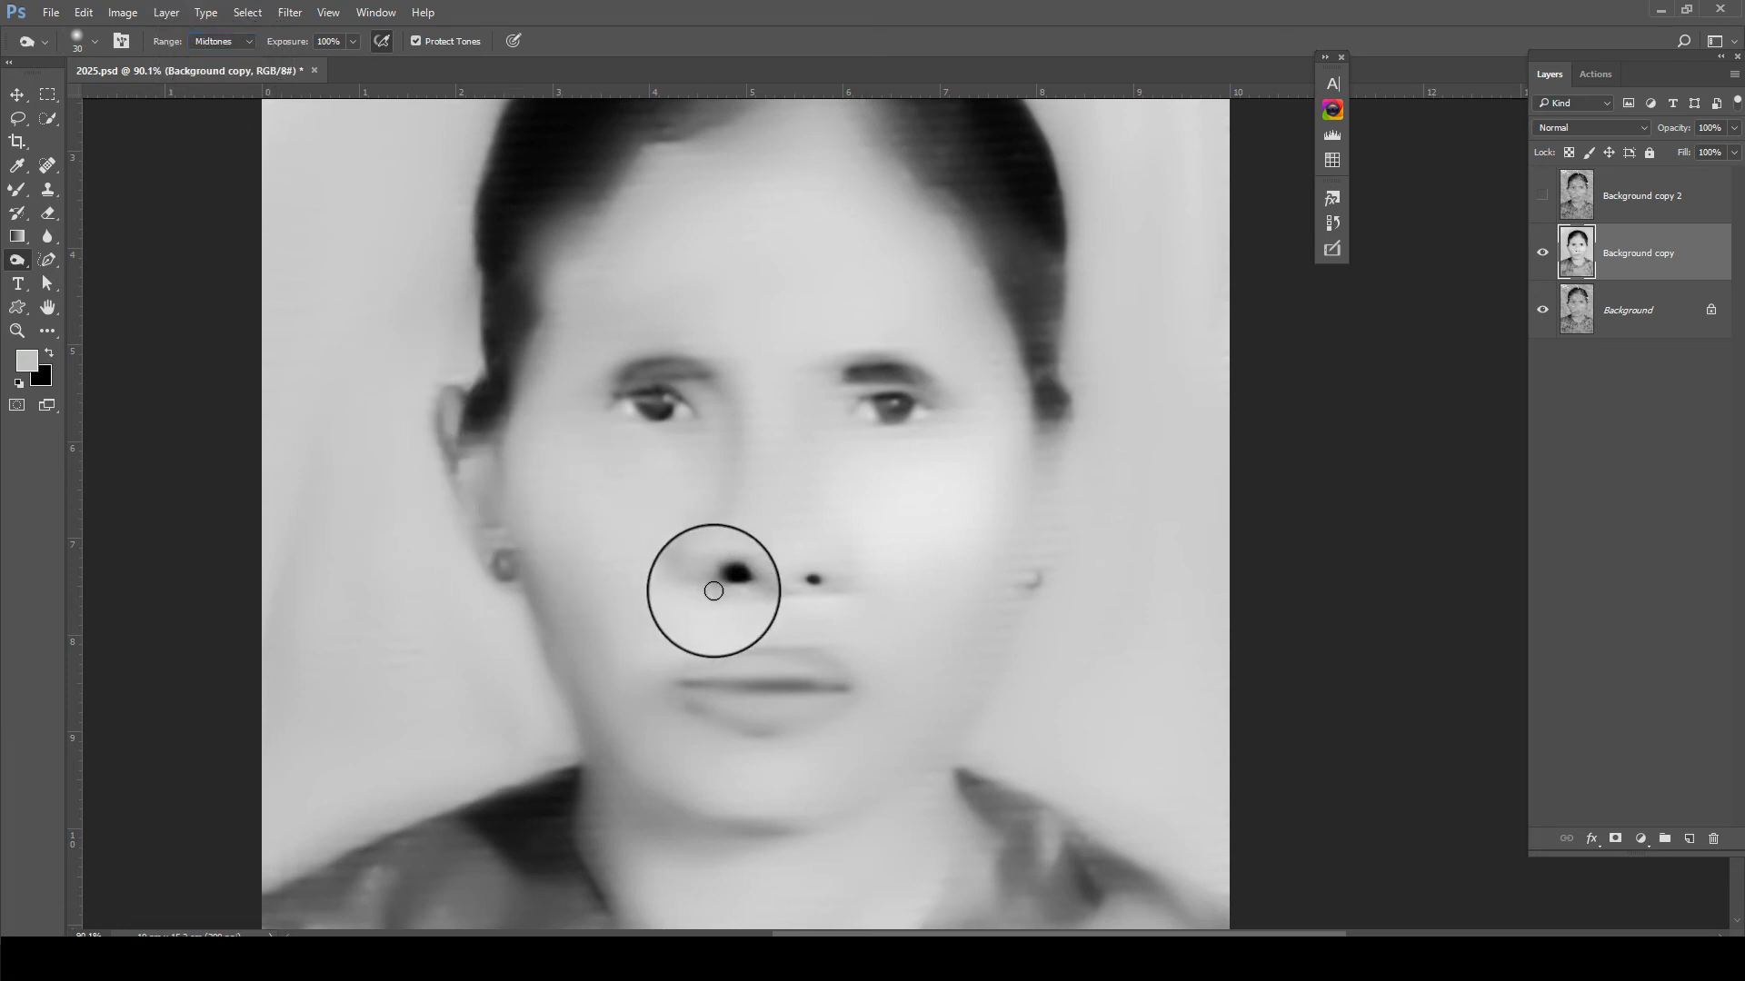
scroll(694, 584, up, 1)
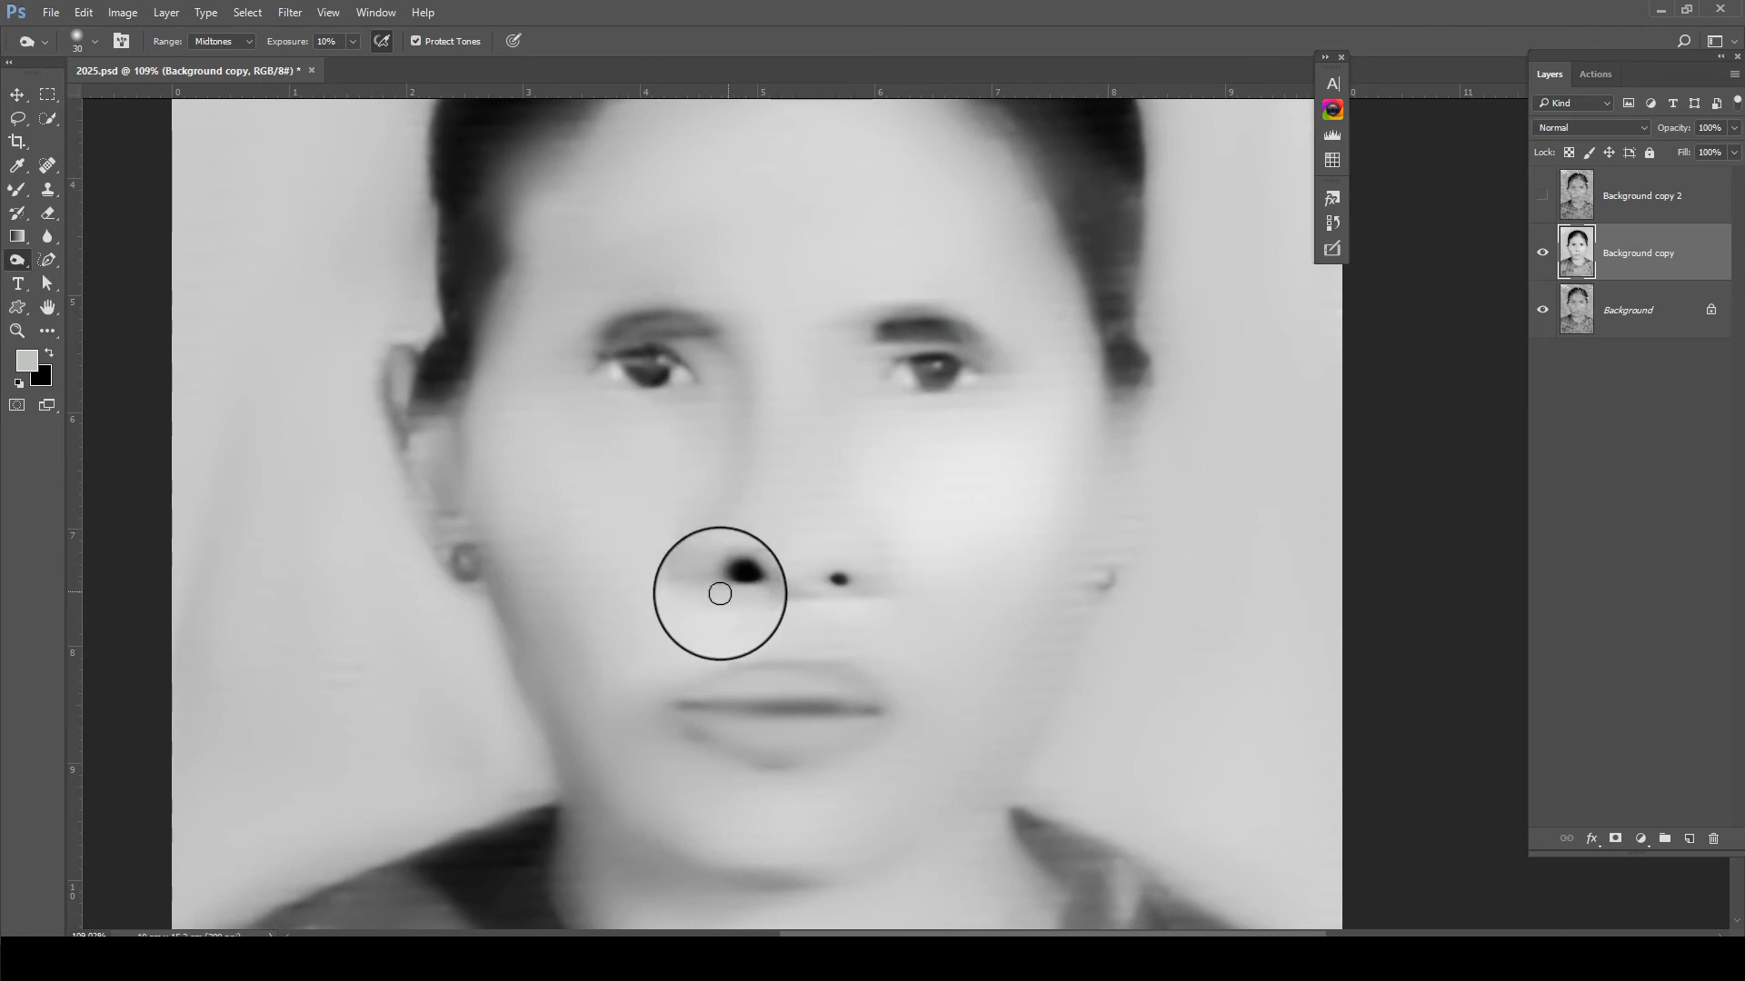
drag(689, 553, 872, 537)
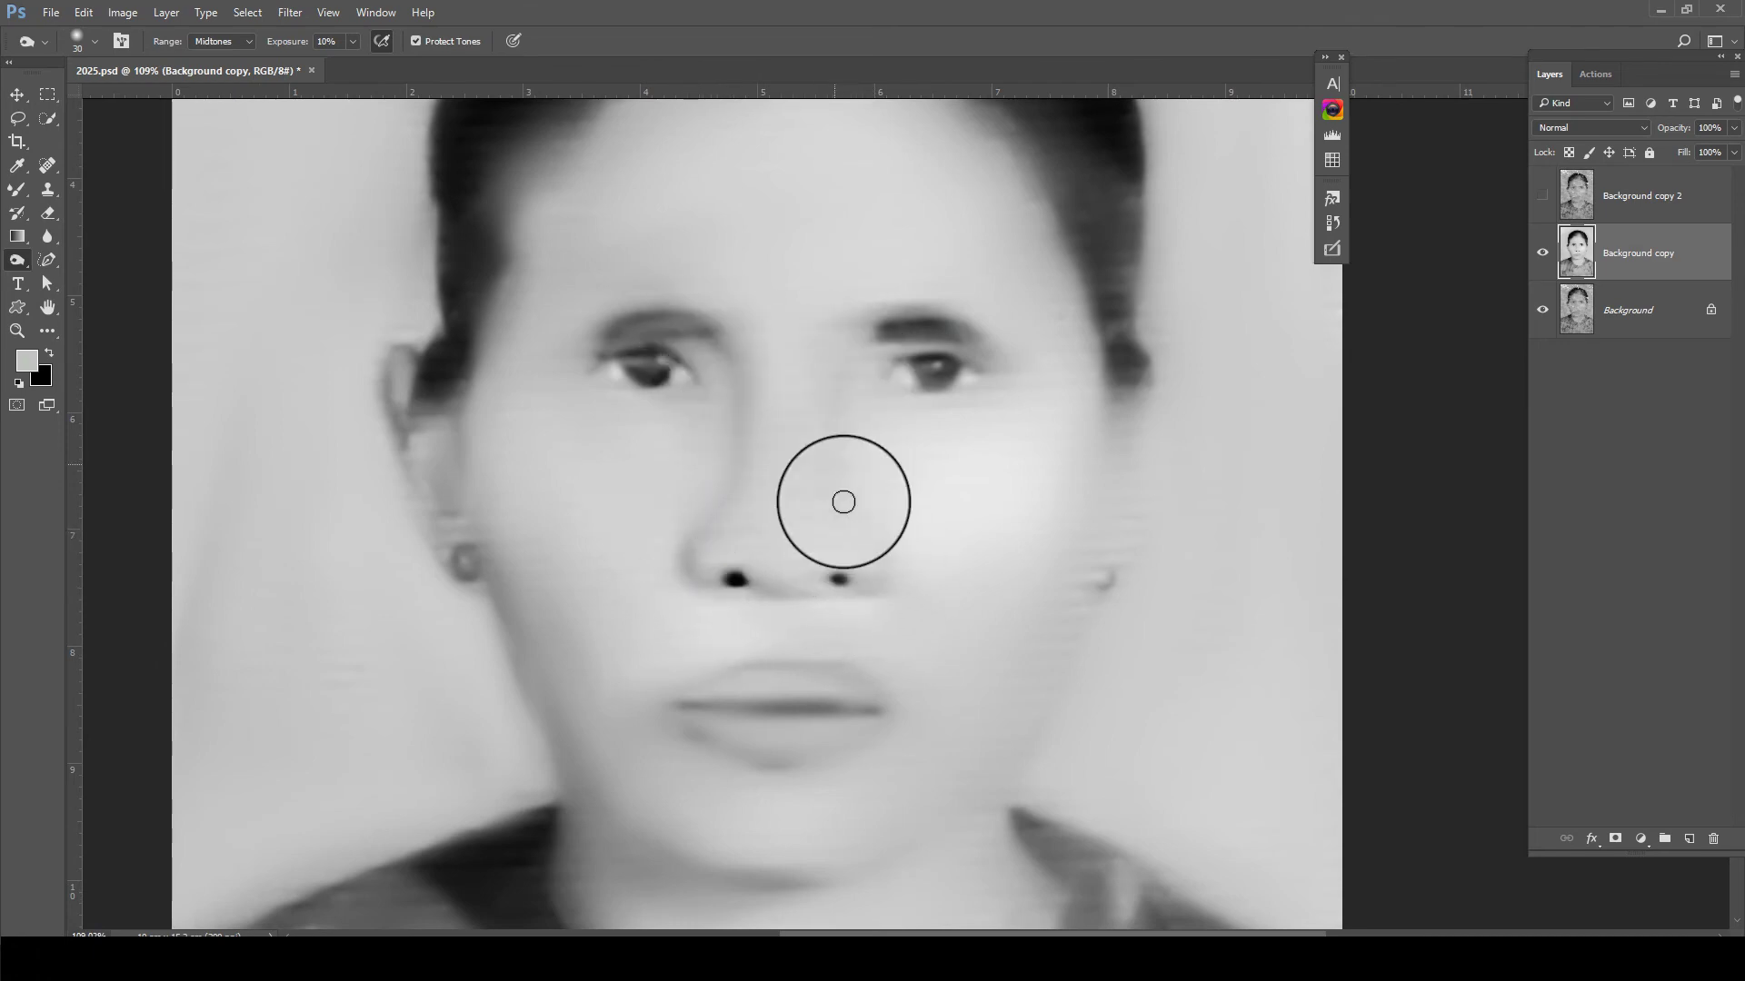
mouse_move(837, 574)
mouse_down()
mouse_move(798, 724)
mouse_move(837, 693)
mouse_move(723, 692)
mouse_move(869, 703)
mouse_move(727, 673)
mouse_move(709, 732)
mouse_move(712, 701)
mouse_move(844, 692)
mouse_move(686, 701)
mouse_move(746, 762)
mouse_up()
mouse_move(838, 746)
mouse_down()
mouse_move(881, 713)
mouse_move(701, 722)
mouse_move(792, 737)
mouse_move(757, 665)
mouse_move(868, 682)
mouse_move(1143, 569)
mouse_up()
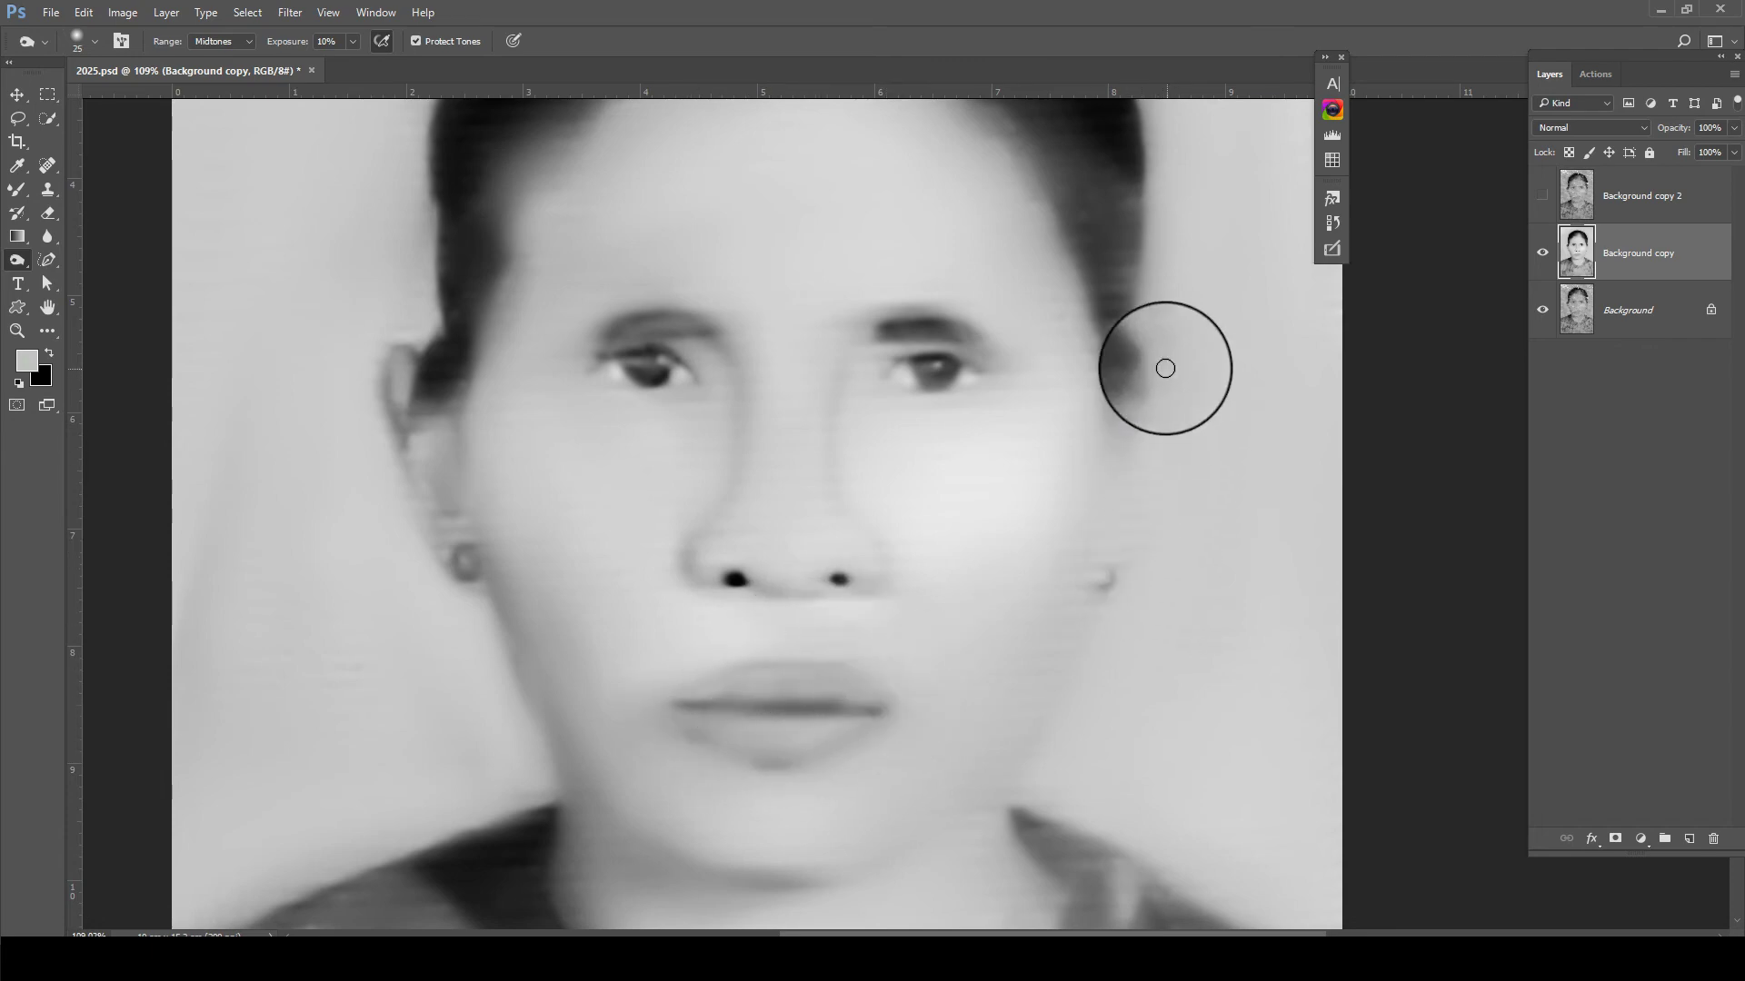
mouse_move(1165, 368)
mouse_down()
mouse_move(1136, 330)
mouse_move(1152, 385)
mouse_move(1129, 506)
mouse_move(1153, 358)
mouse_move(1118, 401)
mouse_move(1126, 428)
mouse_up()
Lighten shadows around the left ear, jaw, shoulder, neck, hair edge and chin
mouse_move(384, 389)
mouse_down()
mouse_move(448, 409)
mouse_move(428, 487)
mouse_move(444, 445)
mouse_move(552, 760)
mouse_move(499, 615)
mouse_up()
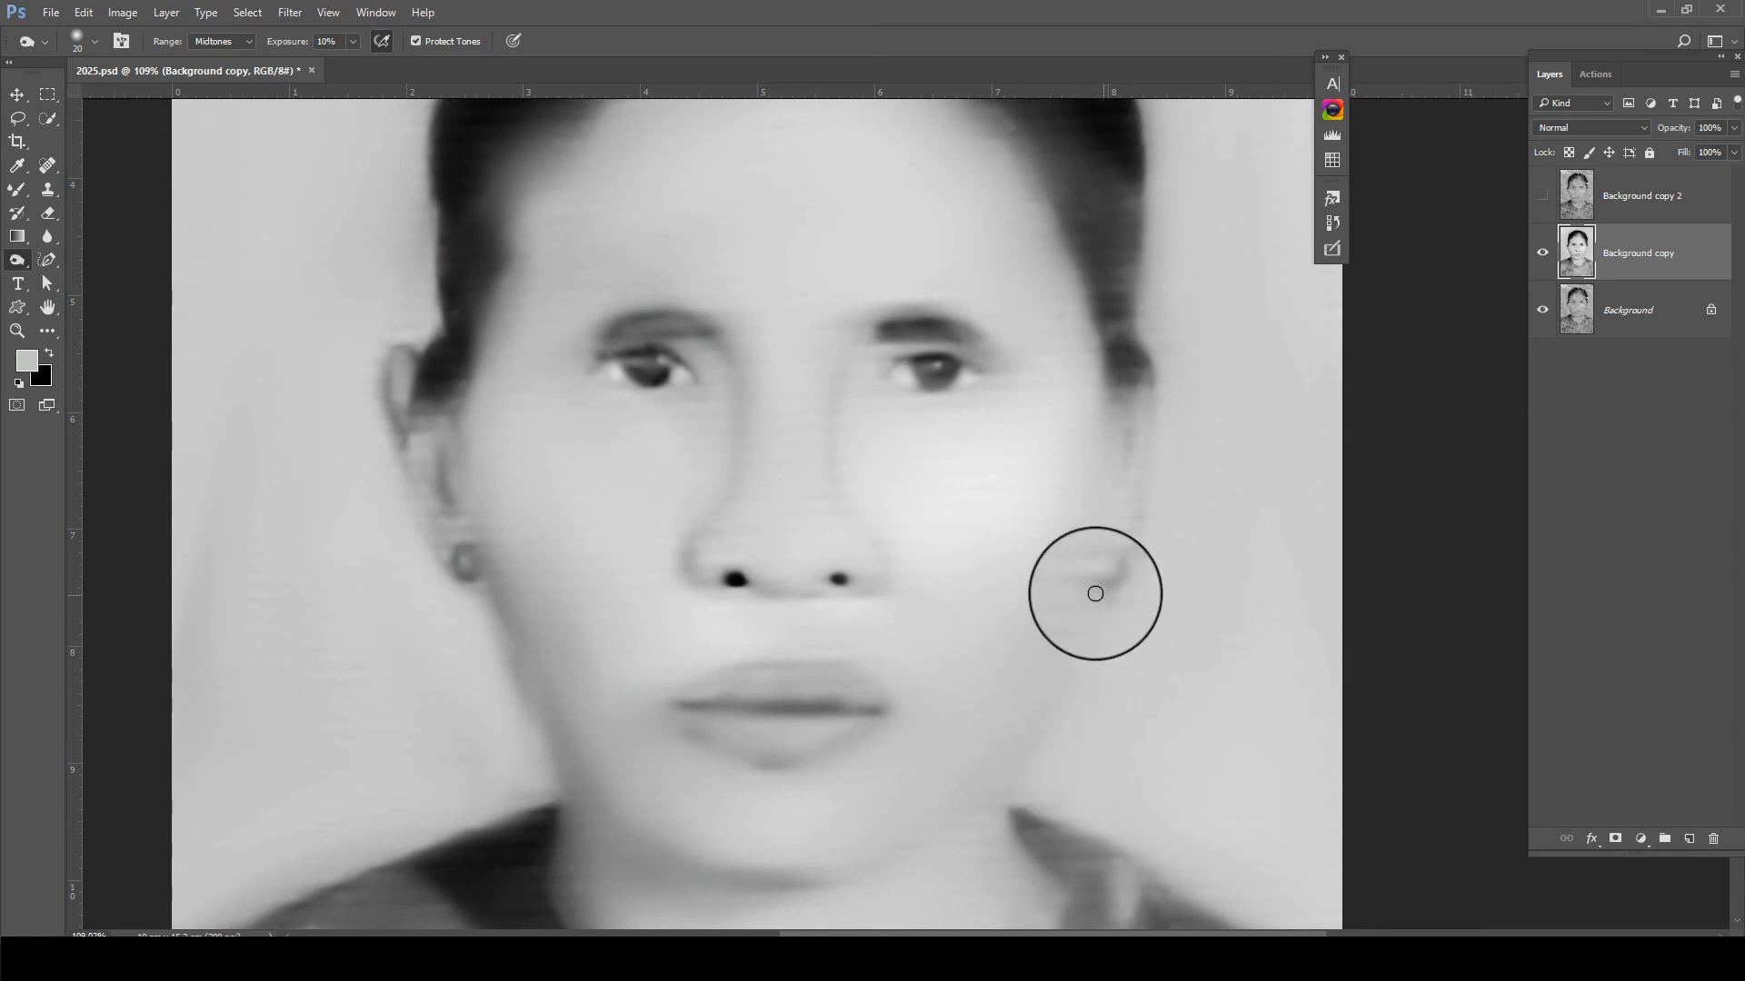
scroll(1007, 788, down, 5)
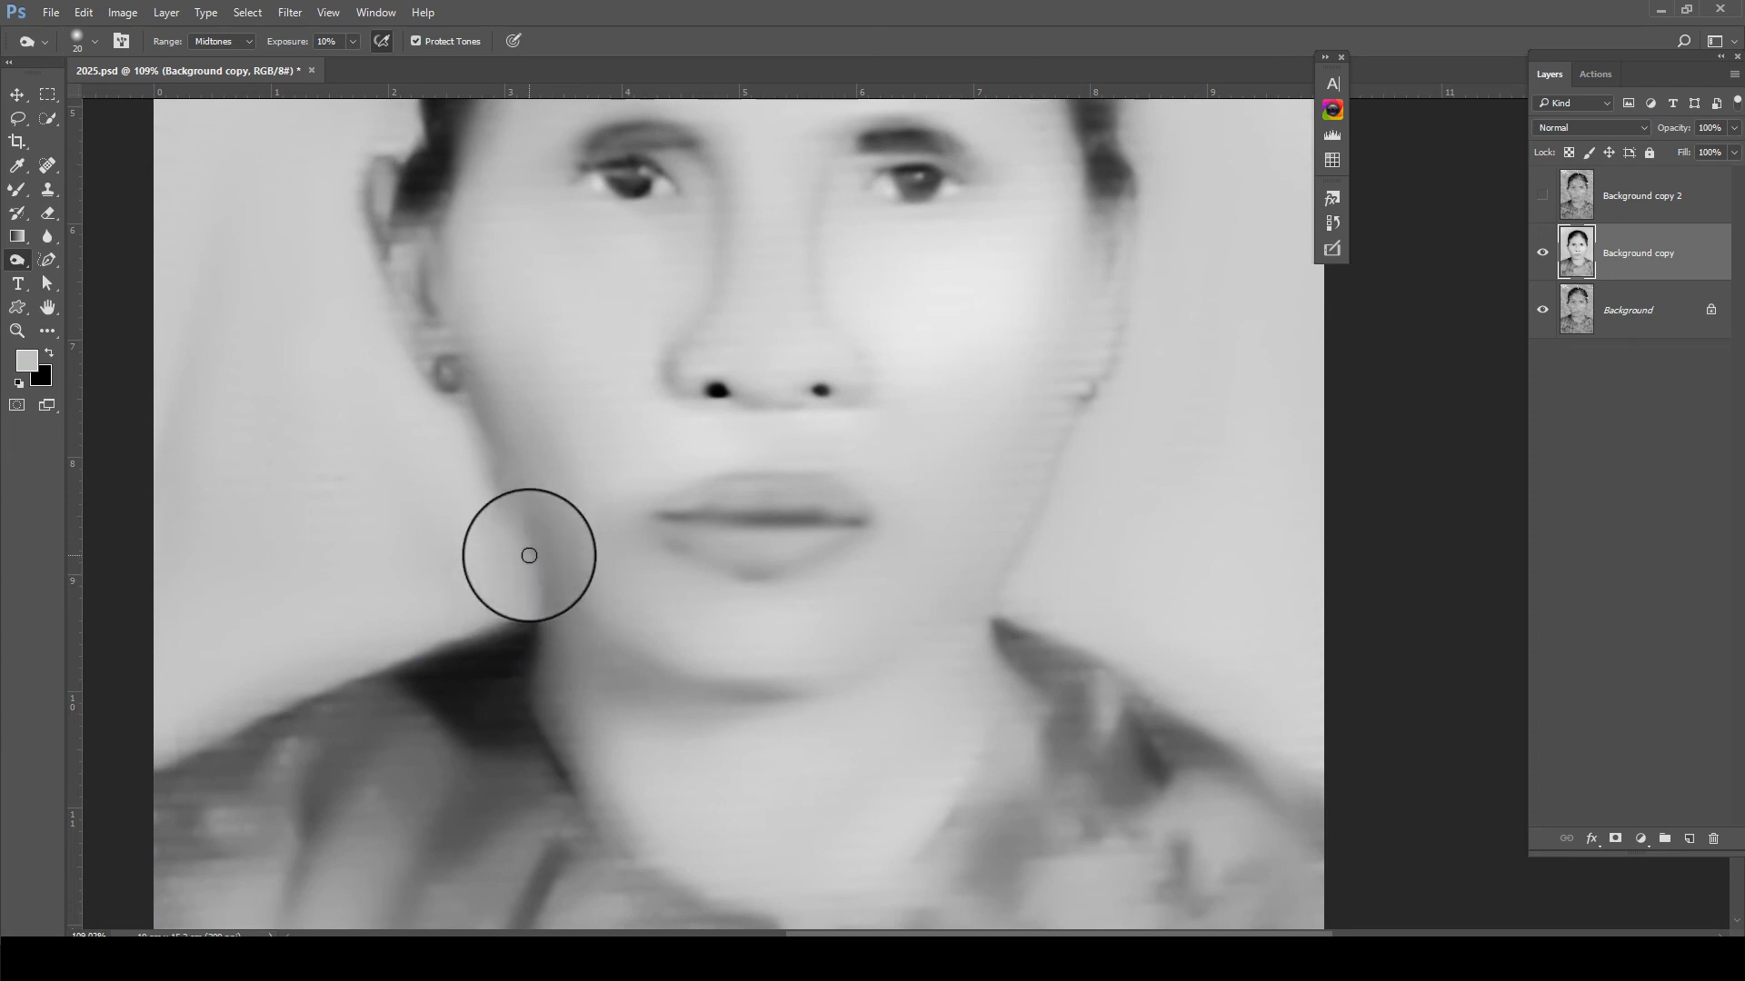
scroll(507, 498, down, 3)
mouse_move(507, 499)
mouse_down()
mouse_move(528, 552)
mouse_move(501, 475)
mouse_up()
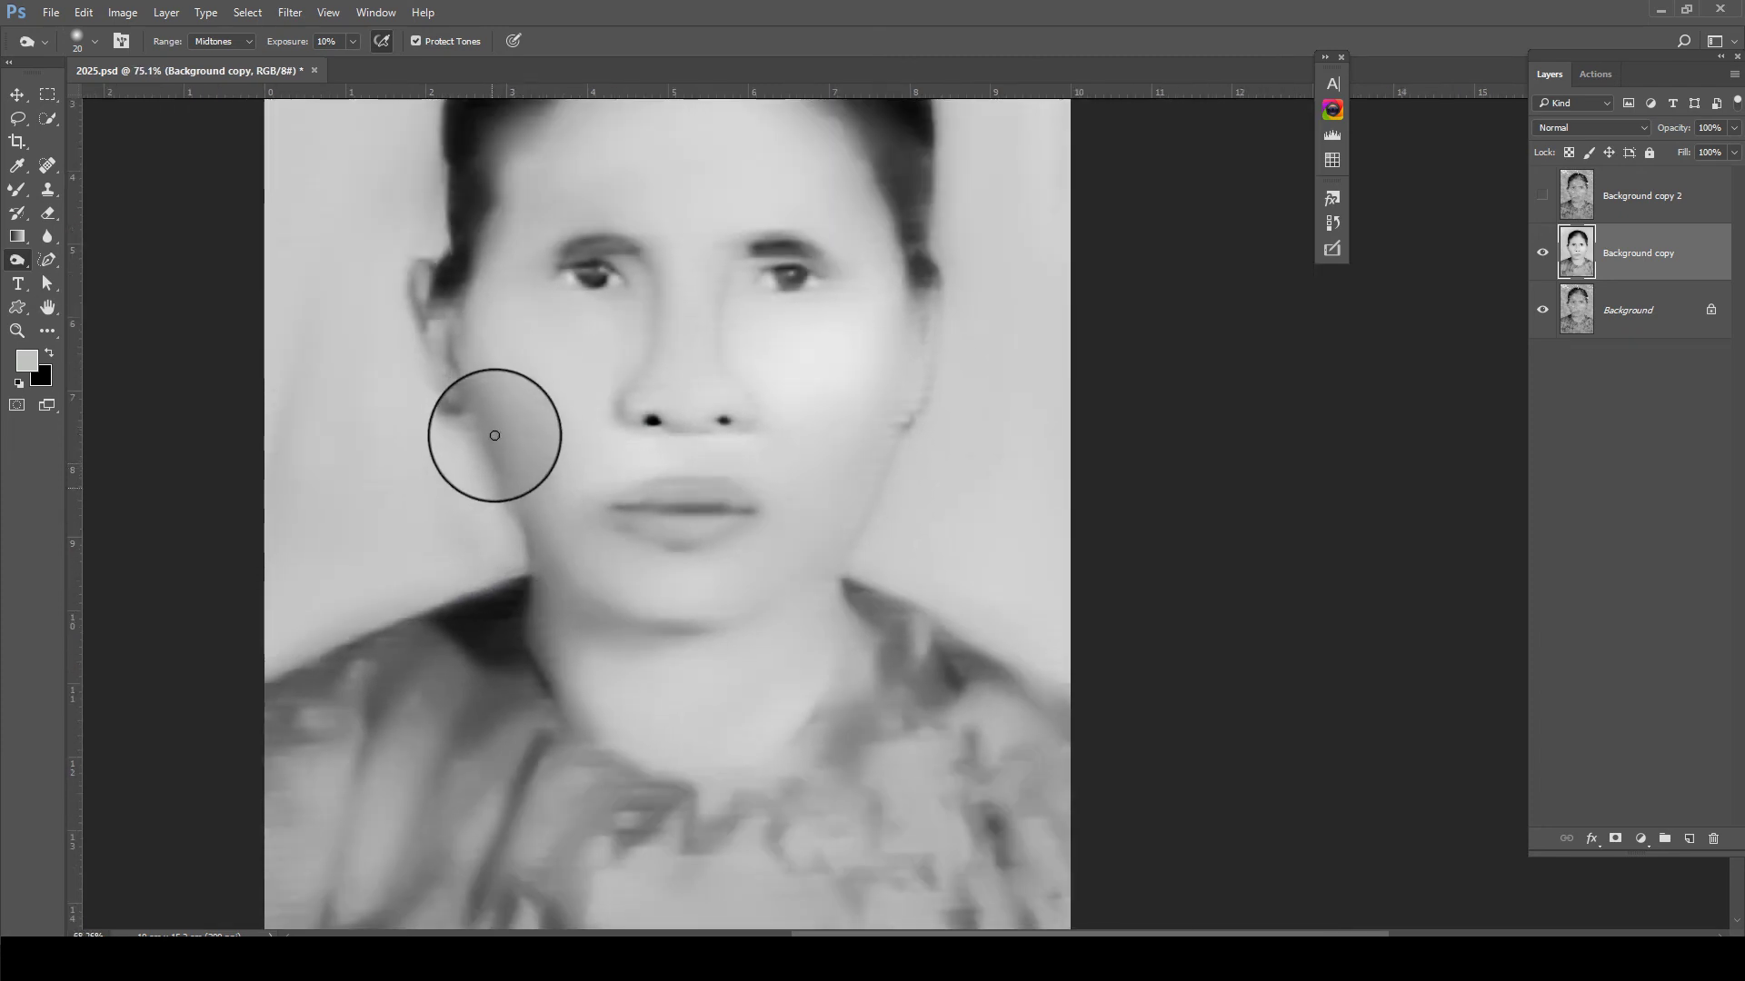
scroll(494, 435, down, 3)
scroll(759, 493, up, 1)
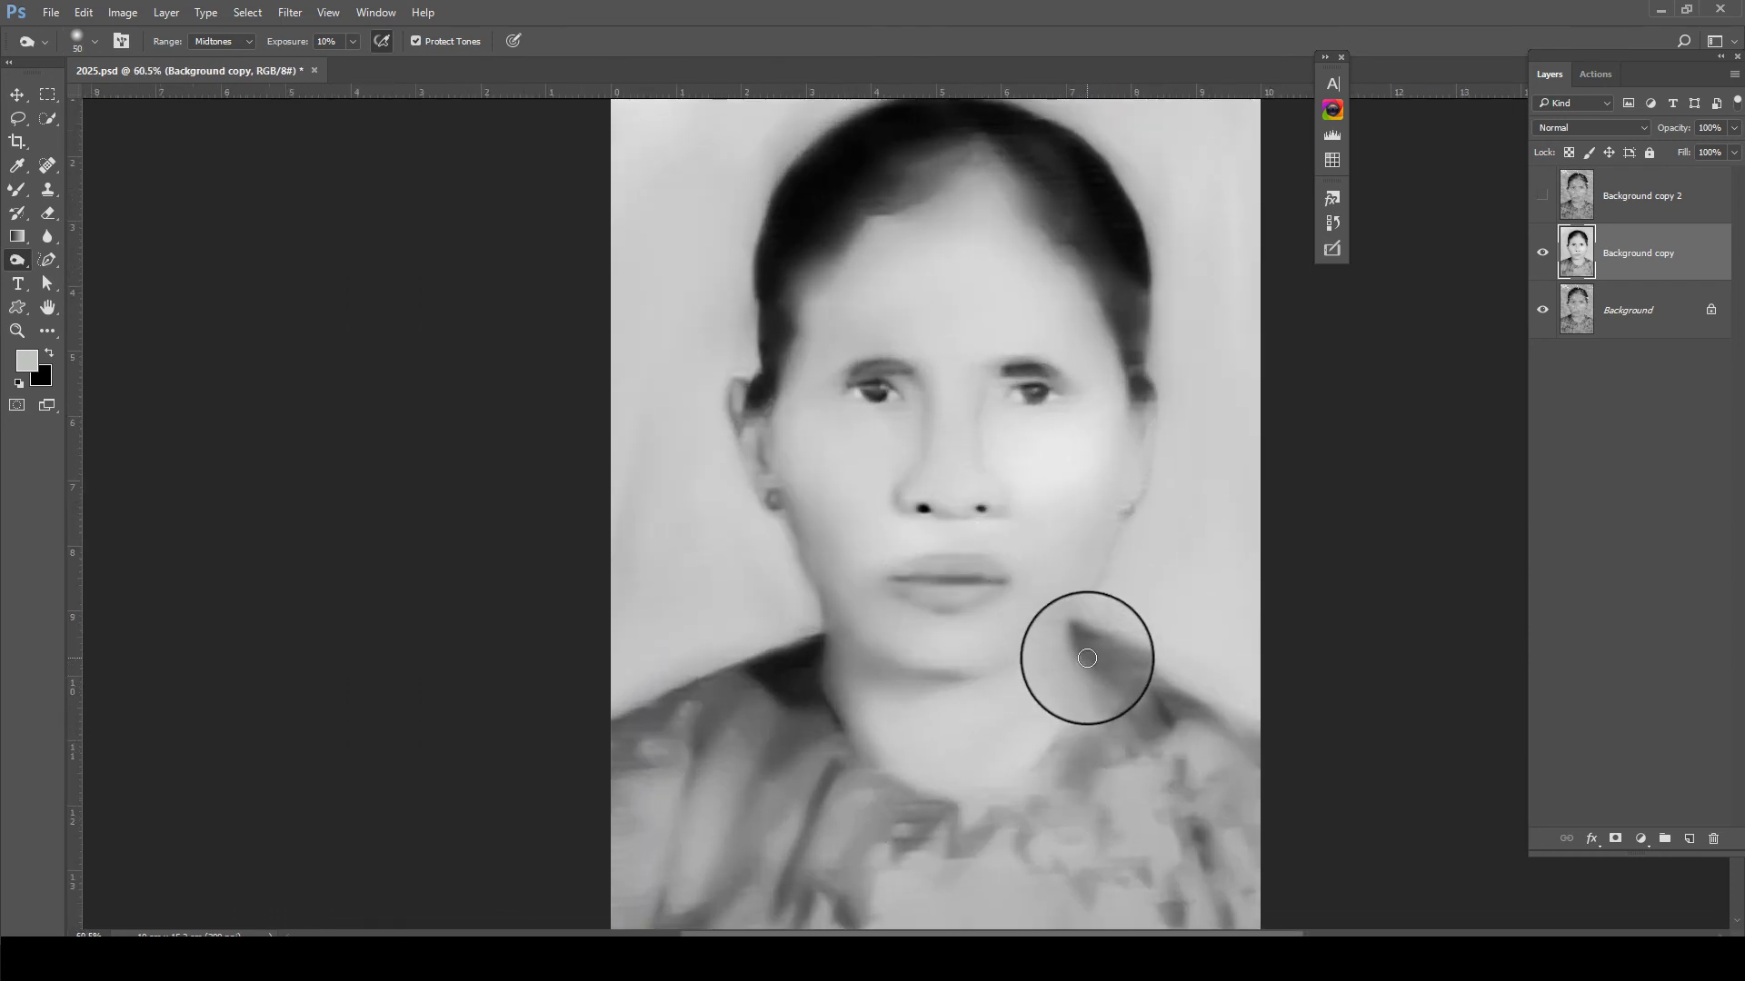
mouse_move(1086, 657)
mouse_down()
mouse_move(1063, 752)
mouse_move(1083, 720)
mouse_move(1019, 793)
mouse_move(989, 806)
mouse_move(923, 778)
mouse_move(973, 821)
mouse_move(1082, 681)
mouse_move(1028, 772)
mouse_up()
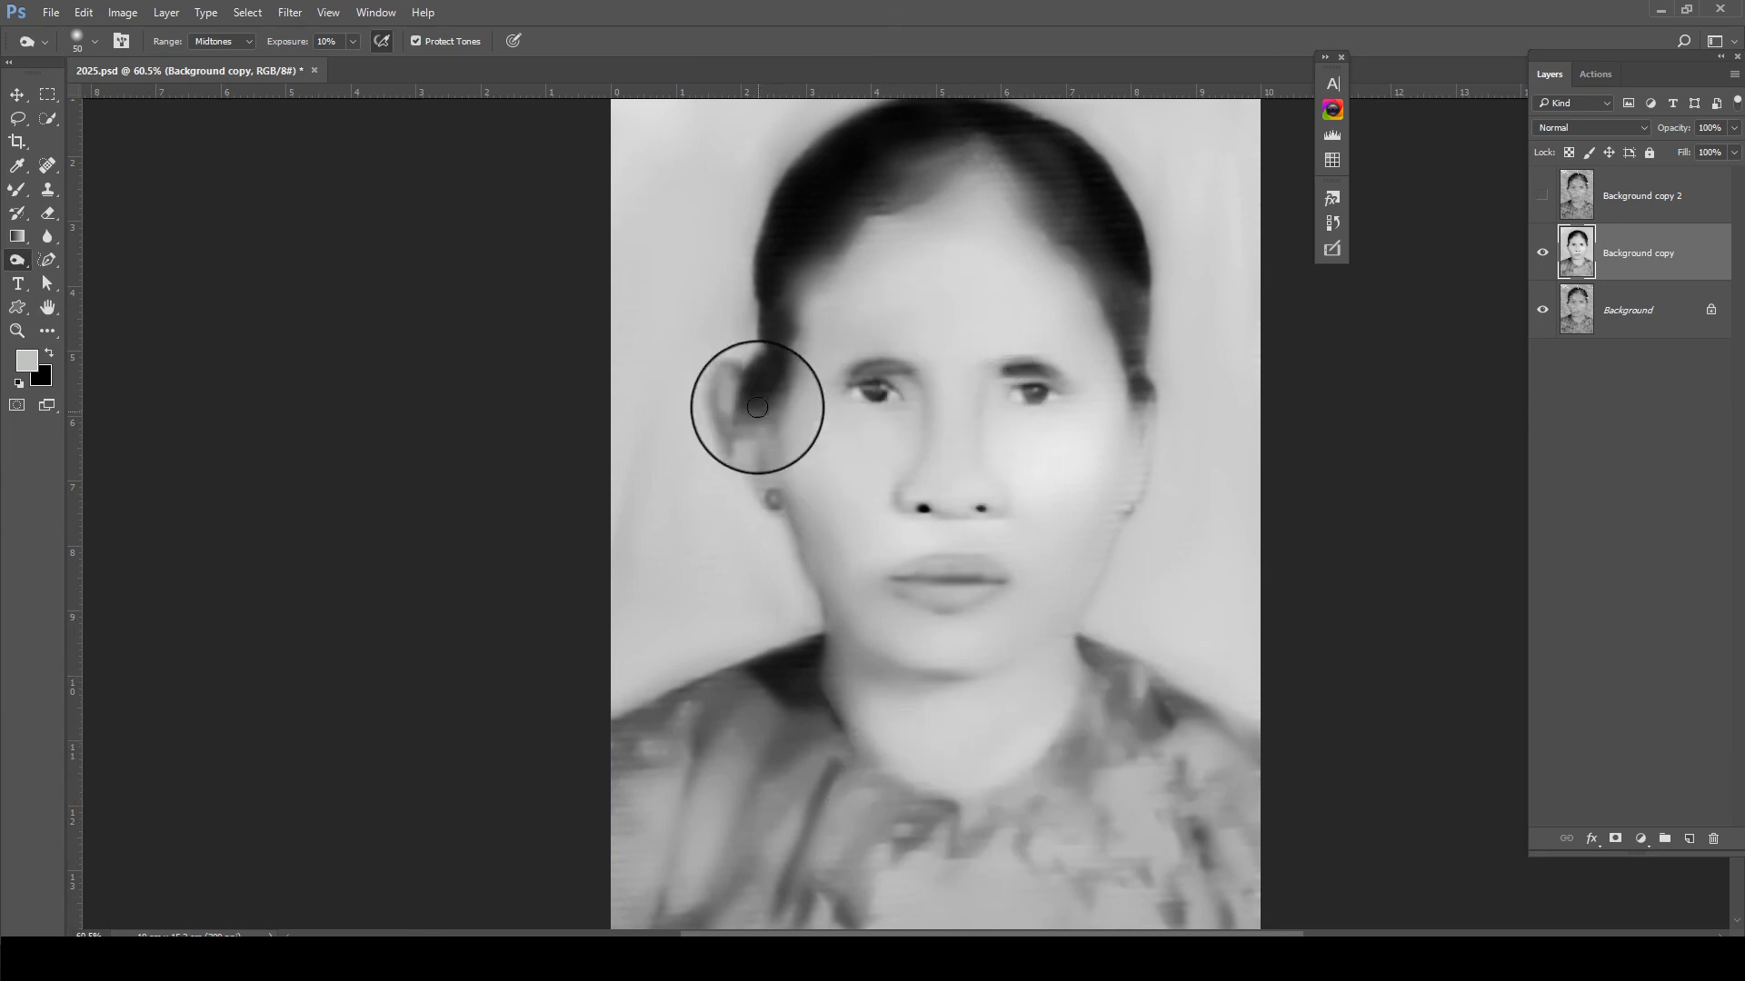
mouse_move(757, 407)
mouse_down()
mouse_move(848, 242)
mouse_move(829, 257)
mouse_move(946, 187)
mouse_move(903, 202)
mouse_move(903, 187)
mouse_move(1034, 218)
mouse_move(1141, 351)
mouse_move(903, 203)
mouse_move(845, 245)
mouse_move(794, 358)
mouse_move(798, 327)
mouse_up()
scroll(864, 634, down, 1)
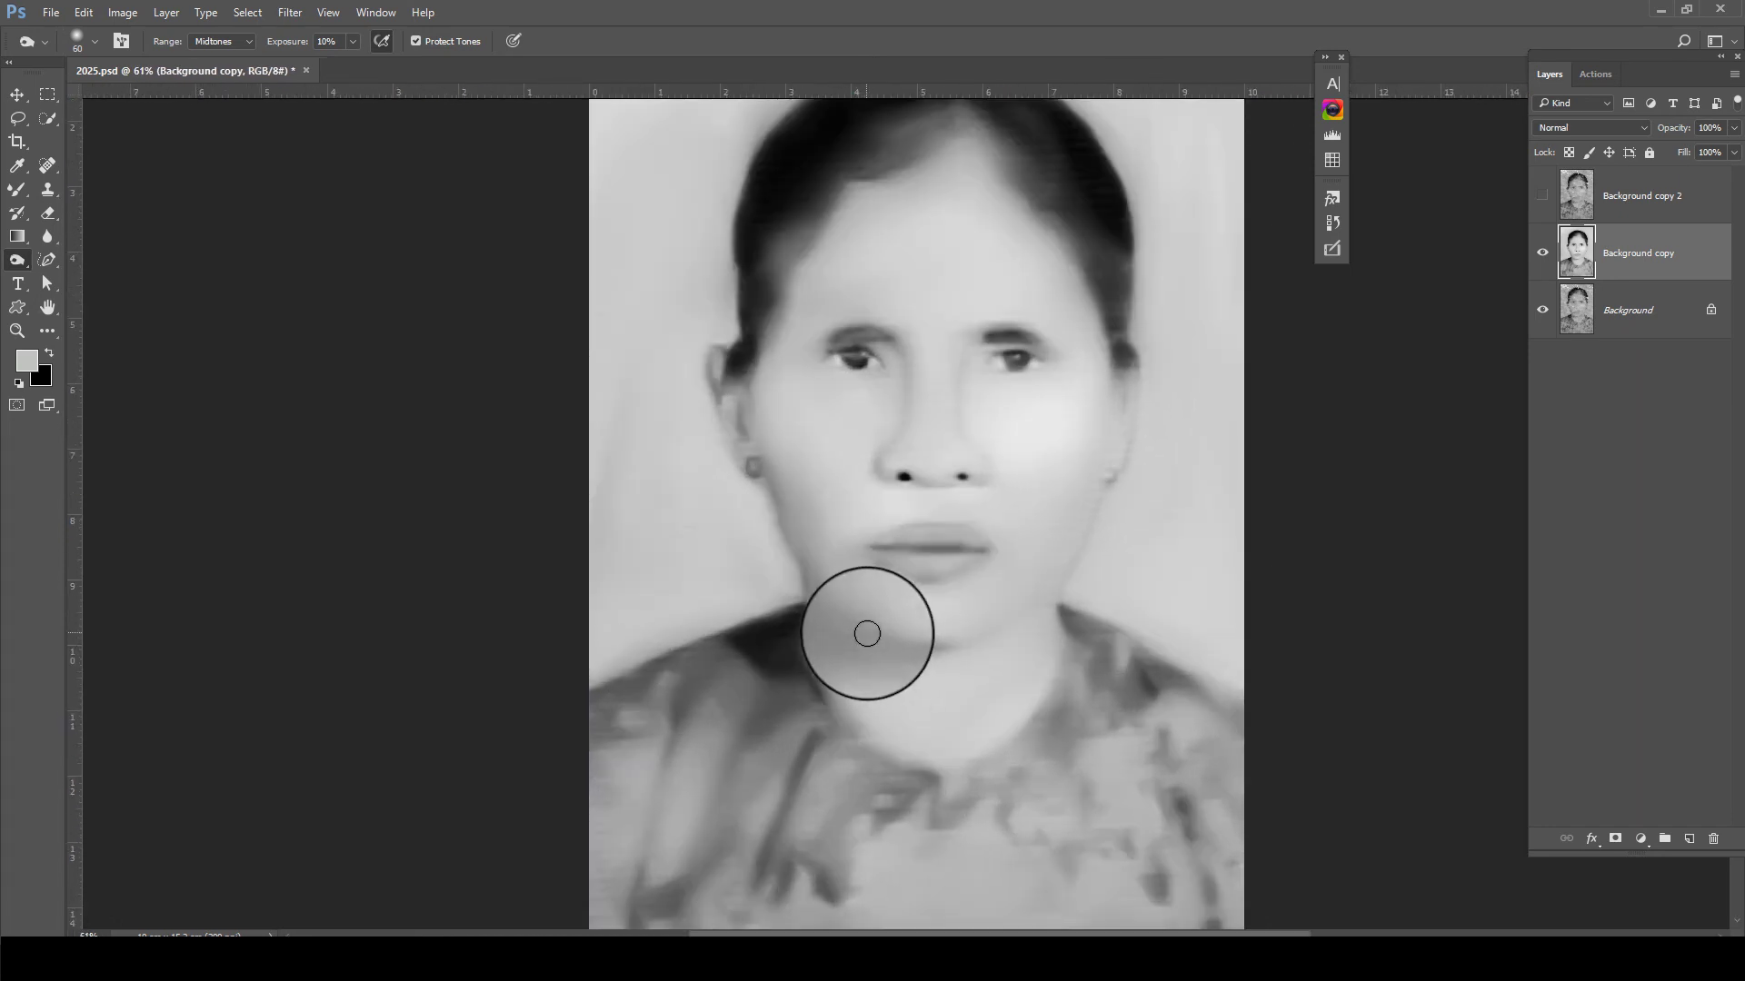
mouse_move(867, 634)
mouse_down()
mouse_move(1039, 607)
mouse_move(908, 646)
mouse_move(810, 564)
mouse_move(823, 602)
mouse_move(1082, 635)
mouse_move(943, 806)
mouse_move(976, 766)
mouse_up()
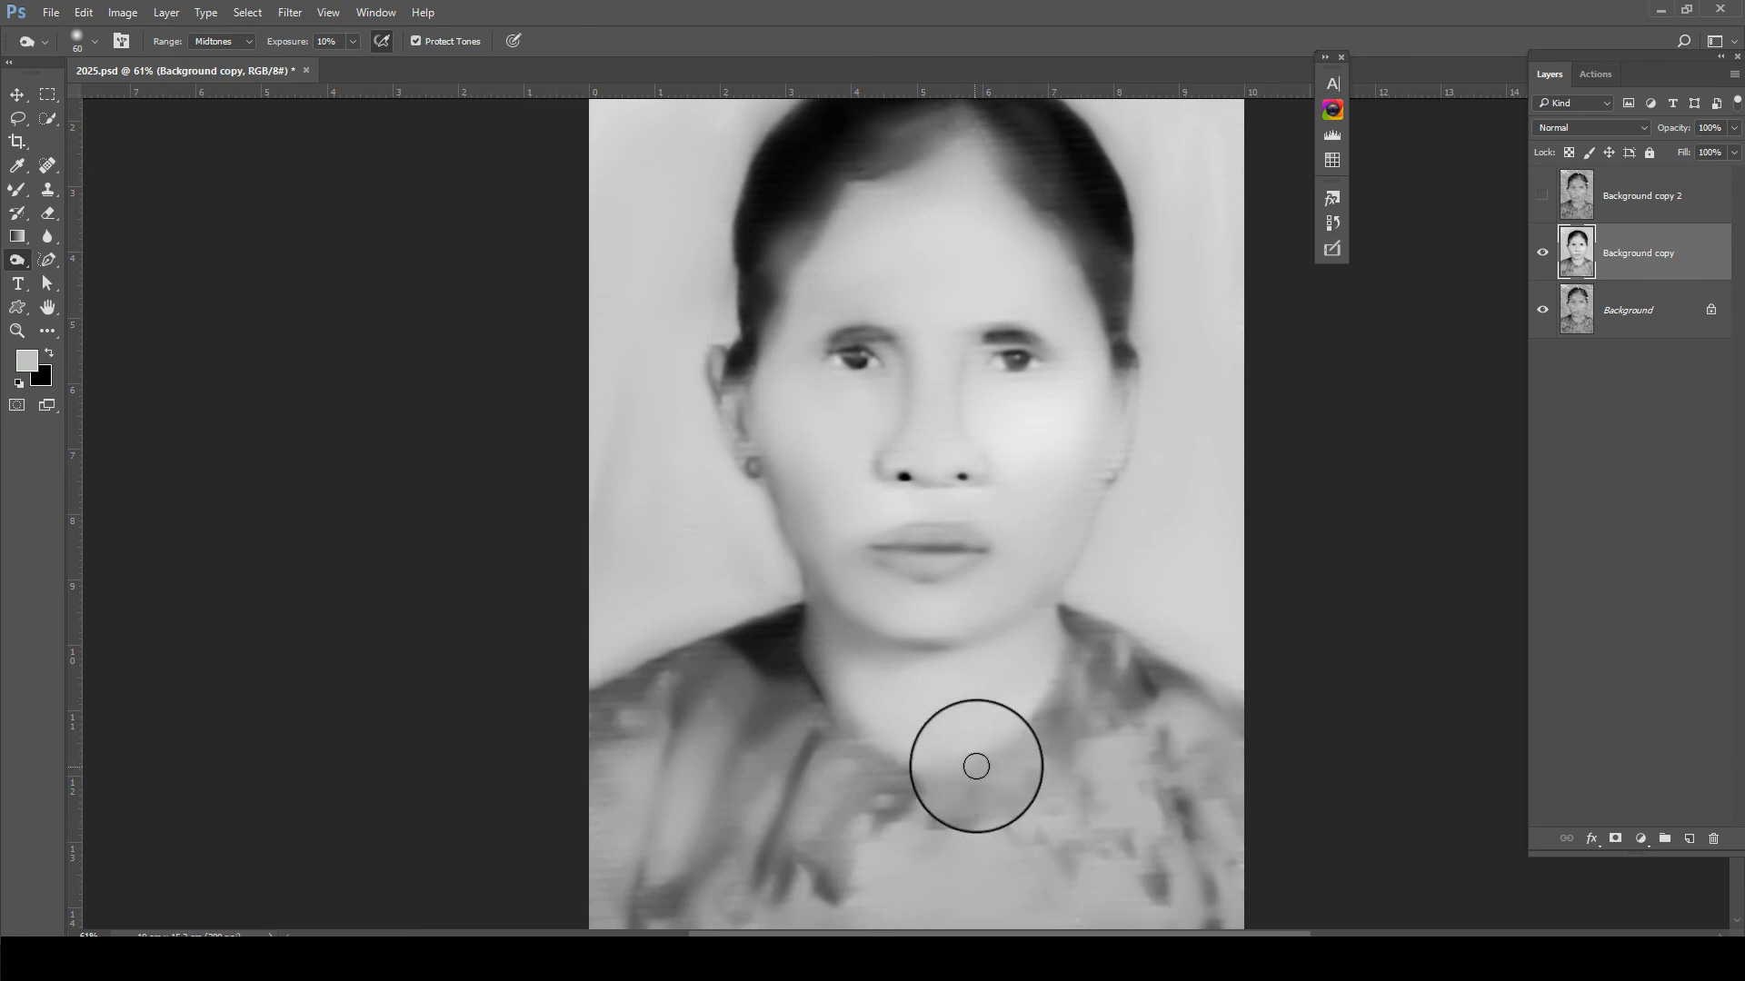
drag(1093, 872, 985, 724)
Sample tones with the Mixer Brush and smooth the bottom edge and lower-left clothing
key(b)
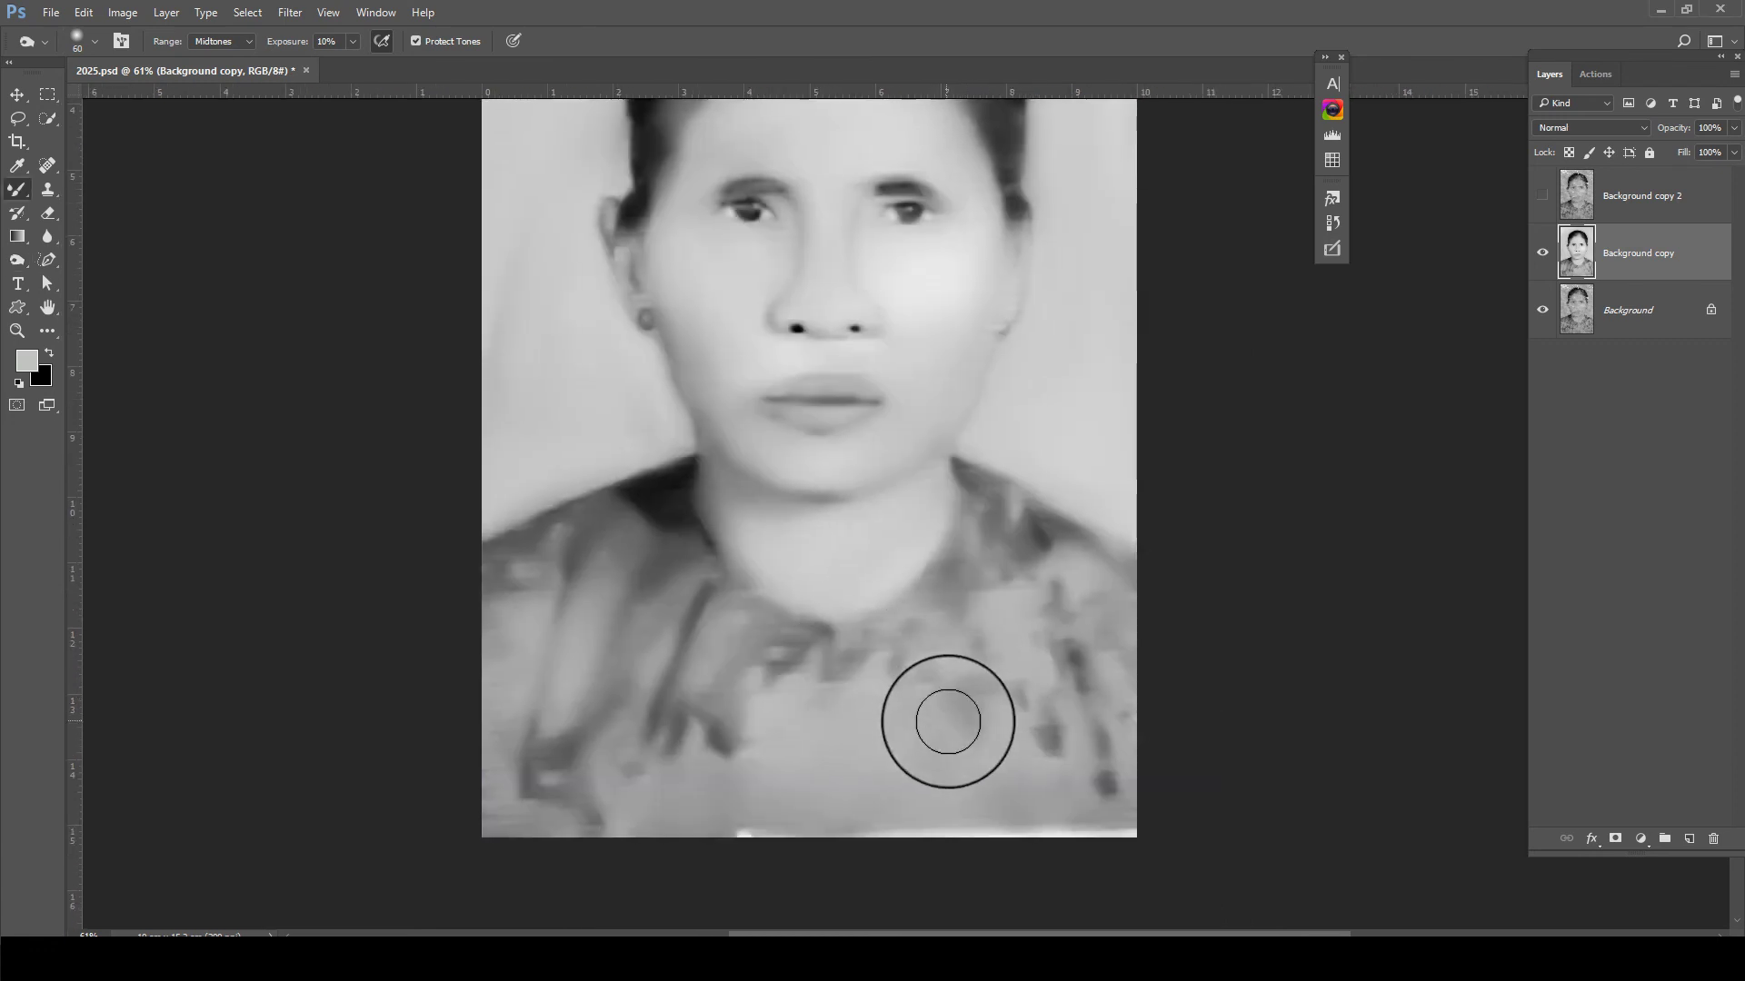
alt+click(1011, 741)
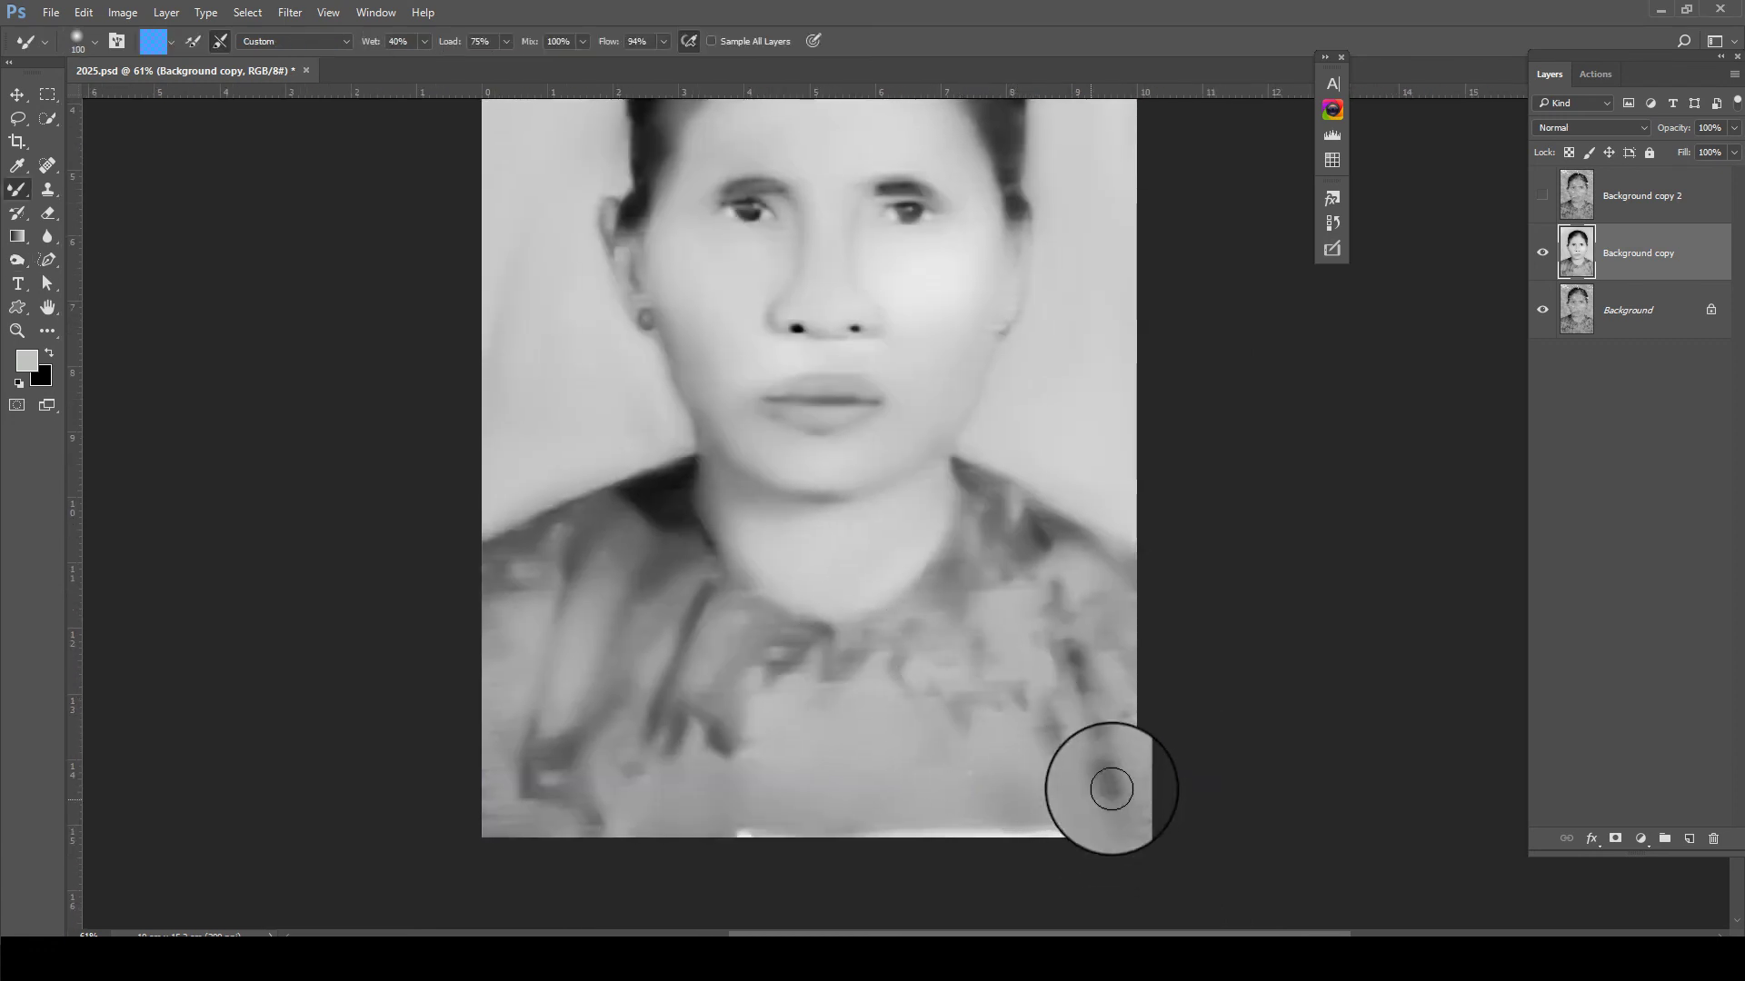
drag(1118, 833, 856, 837)
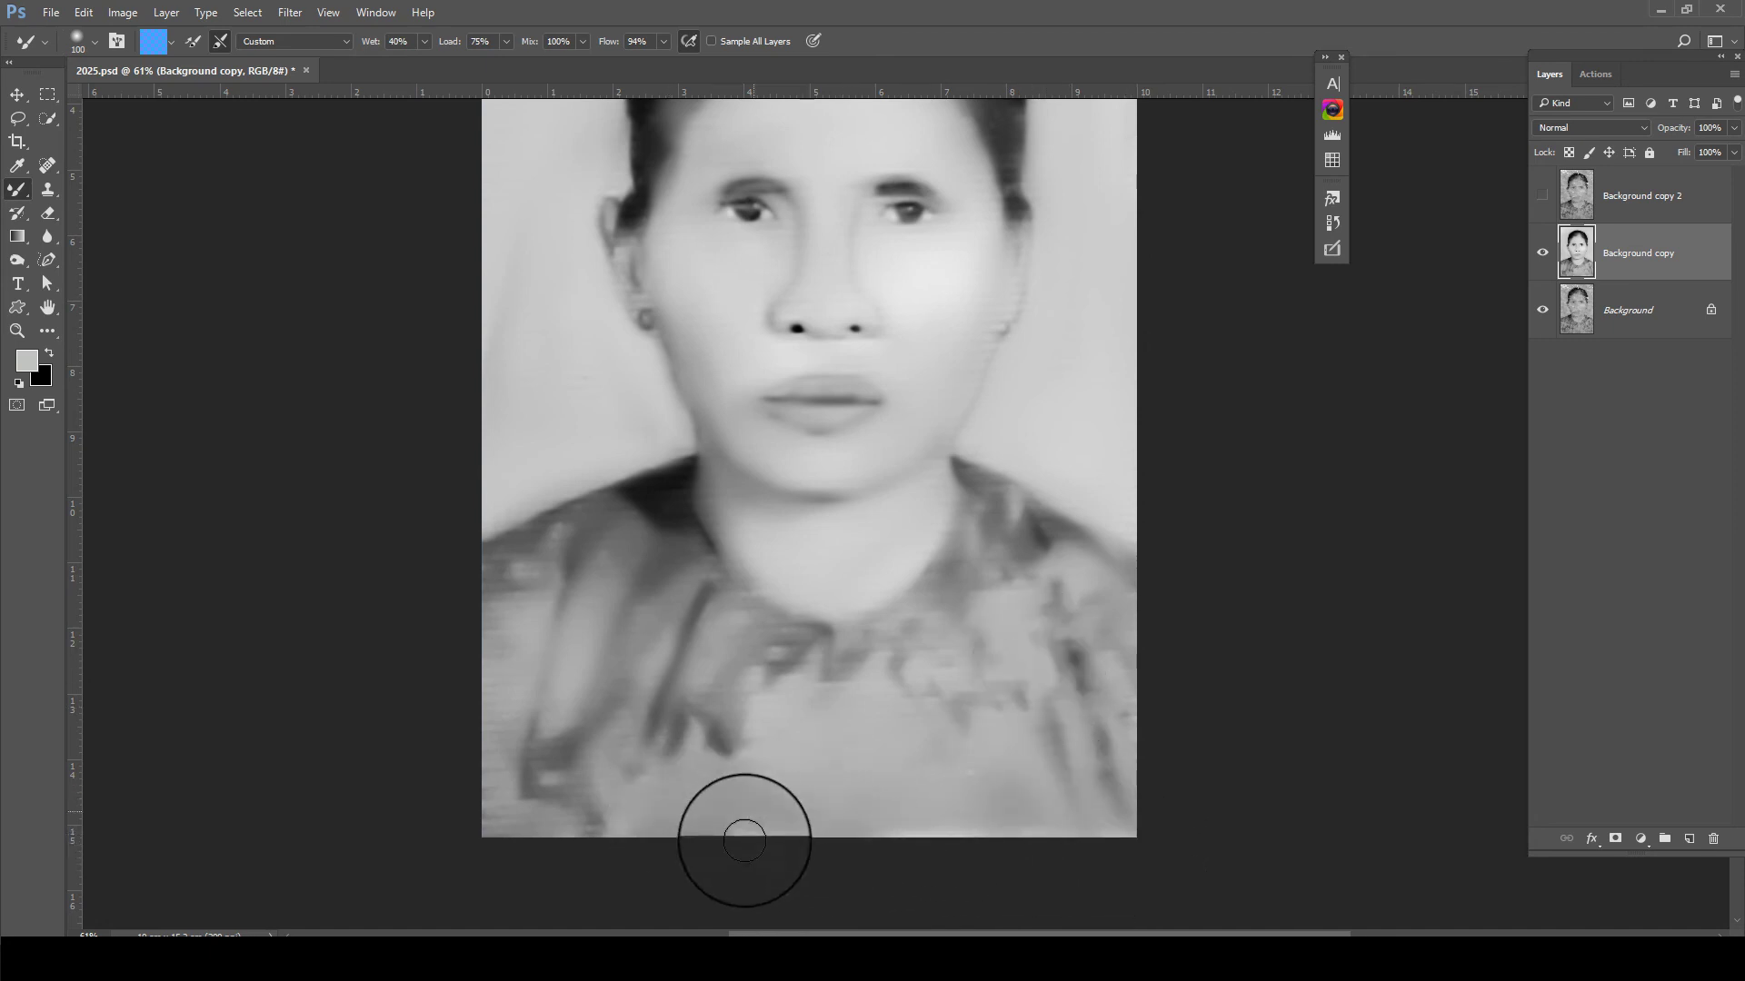
mouse_move(744, 841)
mouse_down()
mouse_move(501, 641)
mouse_move(573, 557)
mouse_move(779, 624)
mouse_move(959, 634)
mouse_move(1051, 615)
mouse_move(1008, 557)
mouse_move(1029, 533)
mouse_move(1114, 576)
mouse_move(1133, 733)
mouse_move(958, 635)
mouse_move(829, 642)
mouse_move(938, 572)
mouse_move(952, 509)
mouse_move(896, 584)
mouse_move(826, 623)
mouse_move(882, 612)
mouse_move(717, 576)
mouse_move(908, 587)
mouse_move(957, 472)
mouse_move(945, 533)
mouse_up()
key(bracketleft)
key(o)
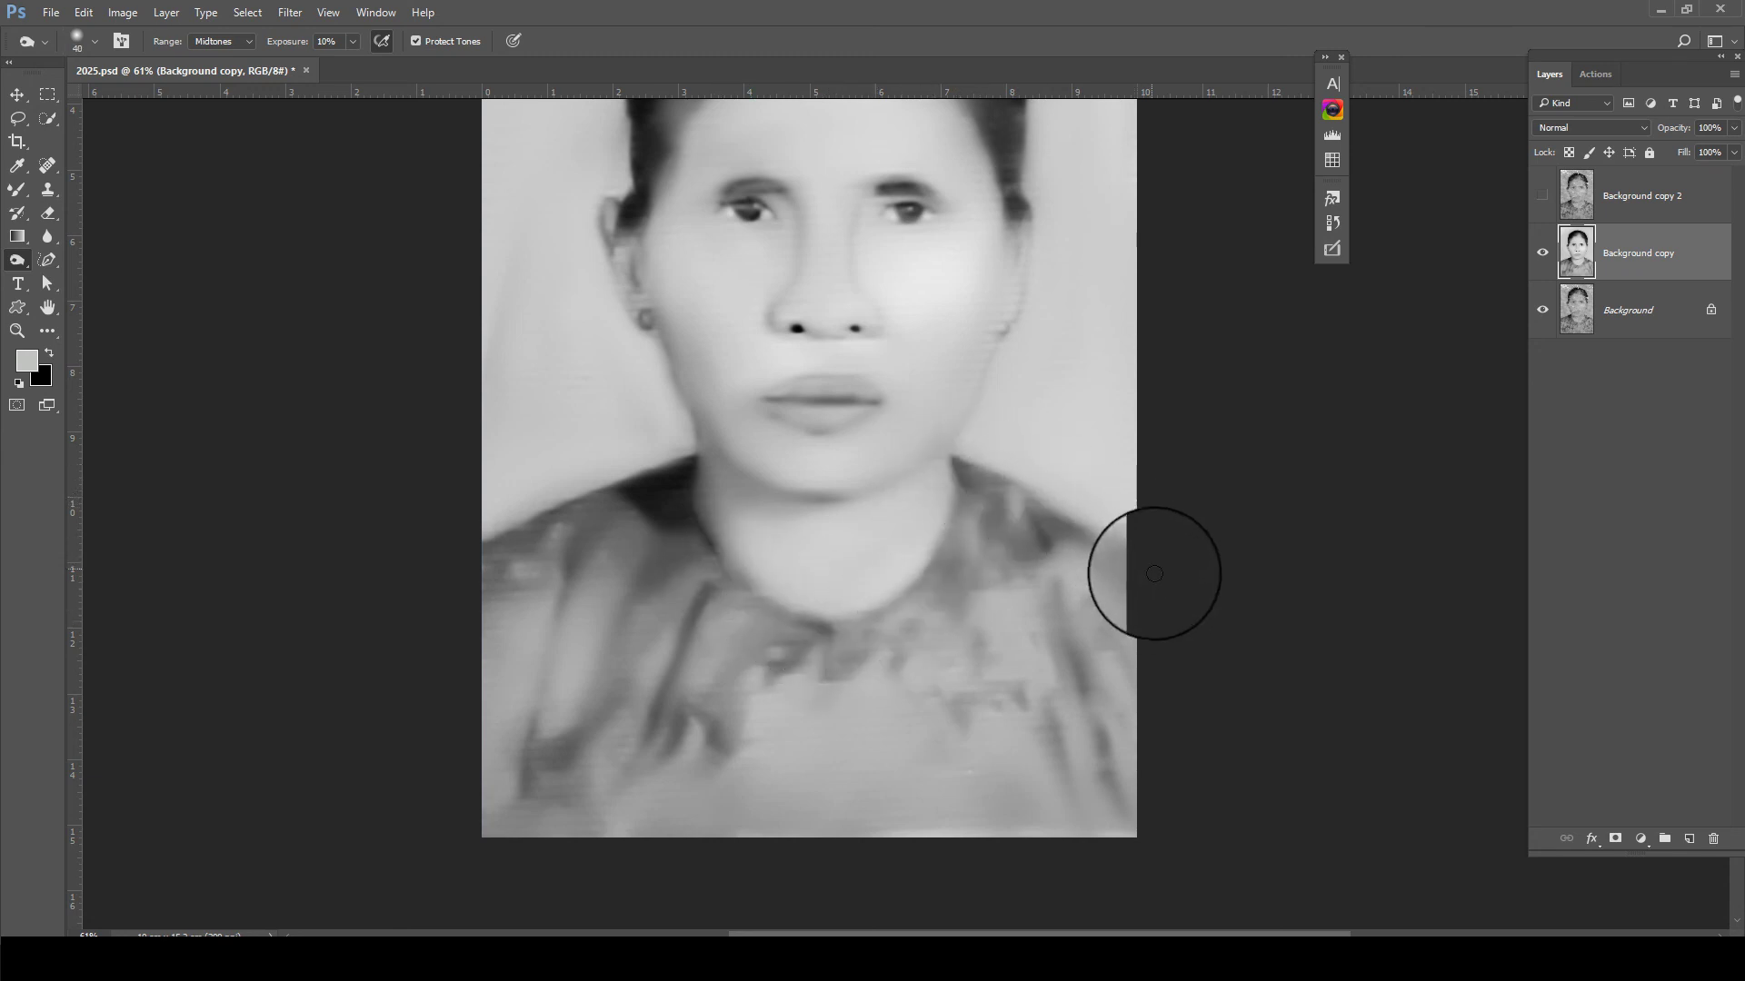
Bring the hair into view and select the Dodge Tool
drag(993, 274, 976, 551)
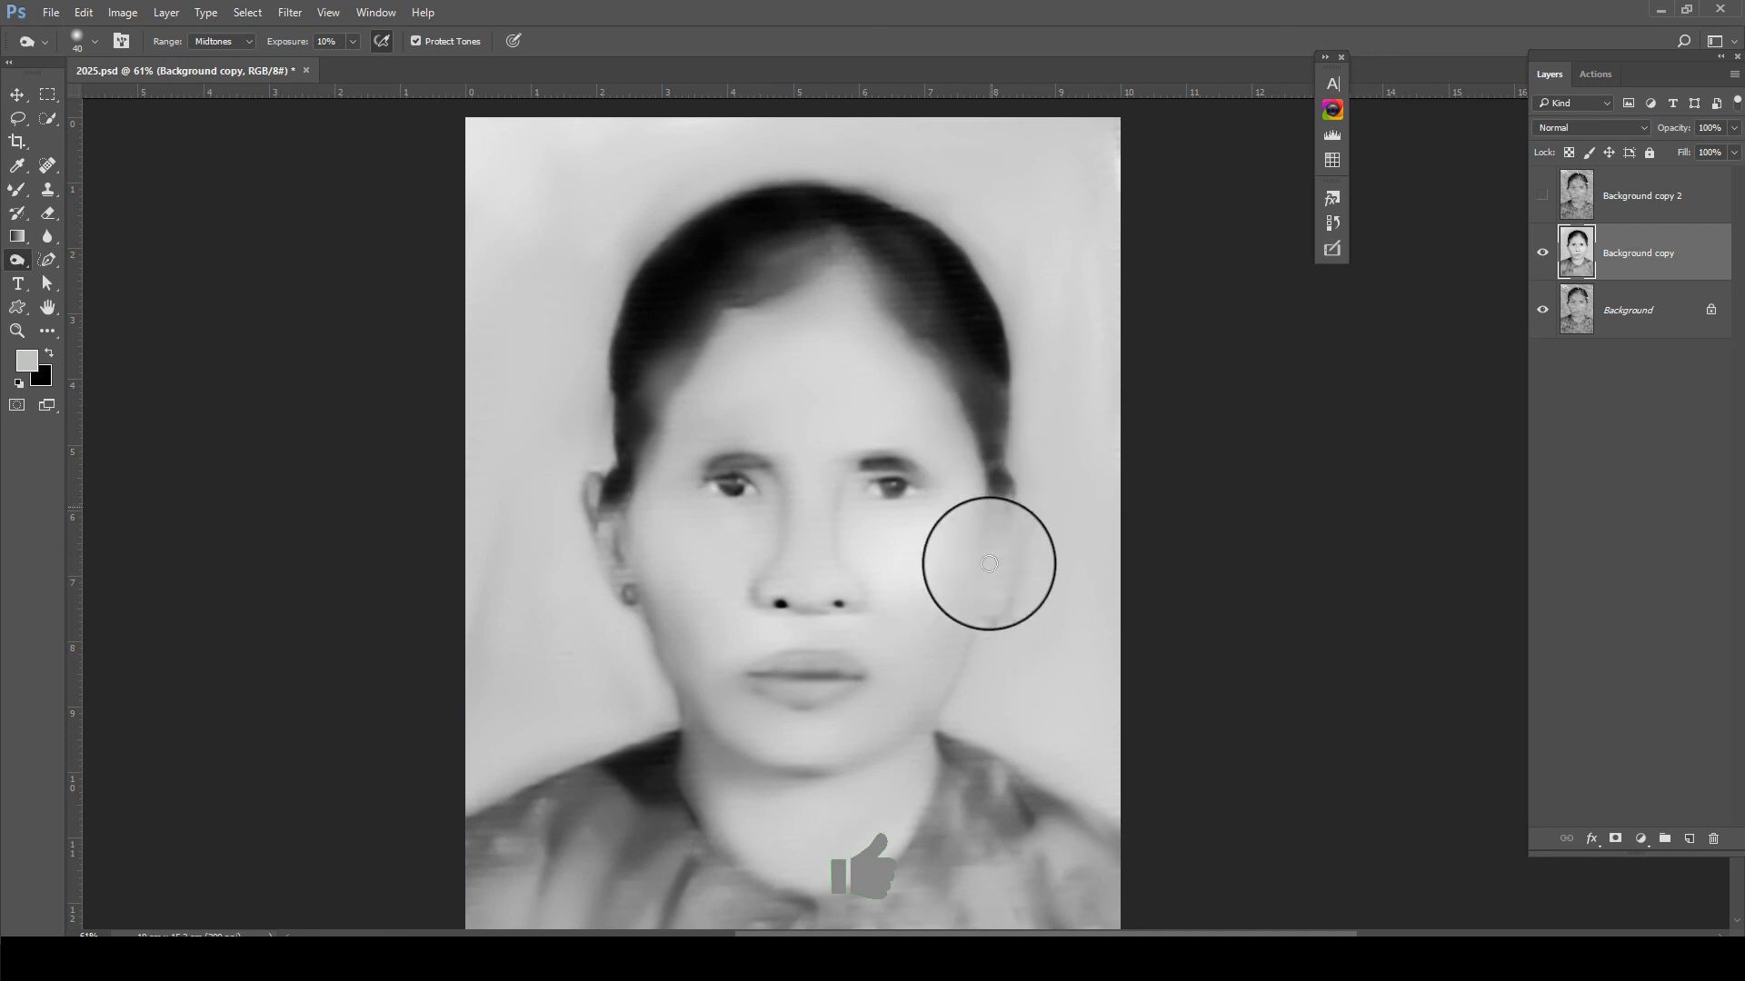
scroll(572, 479, up, 5)
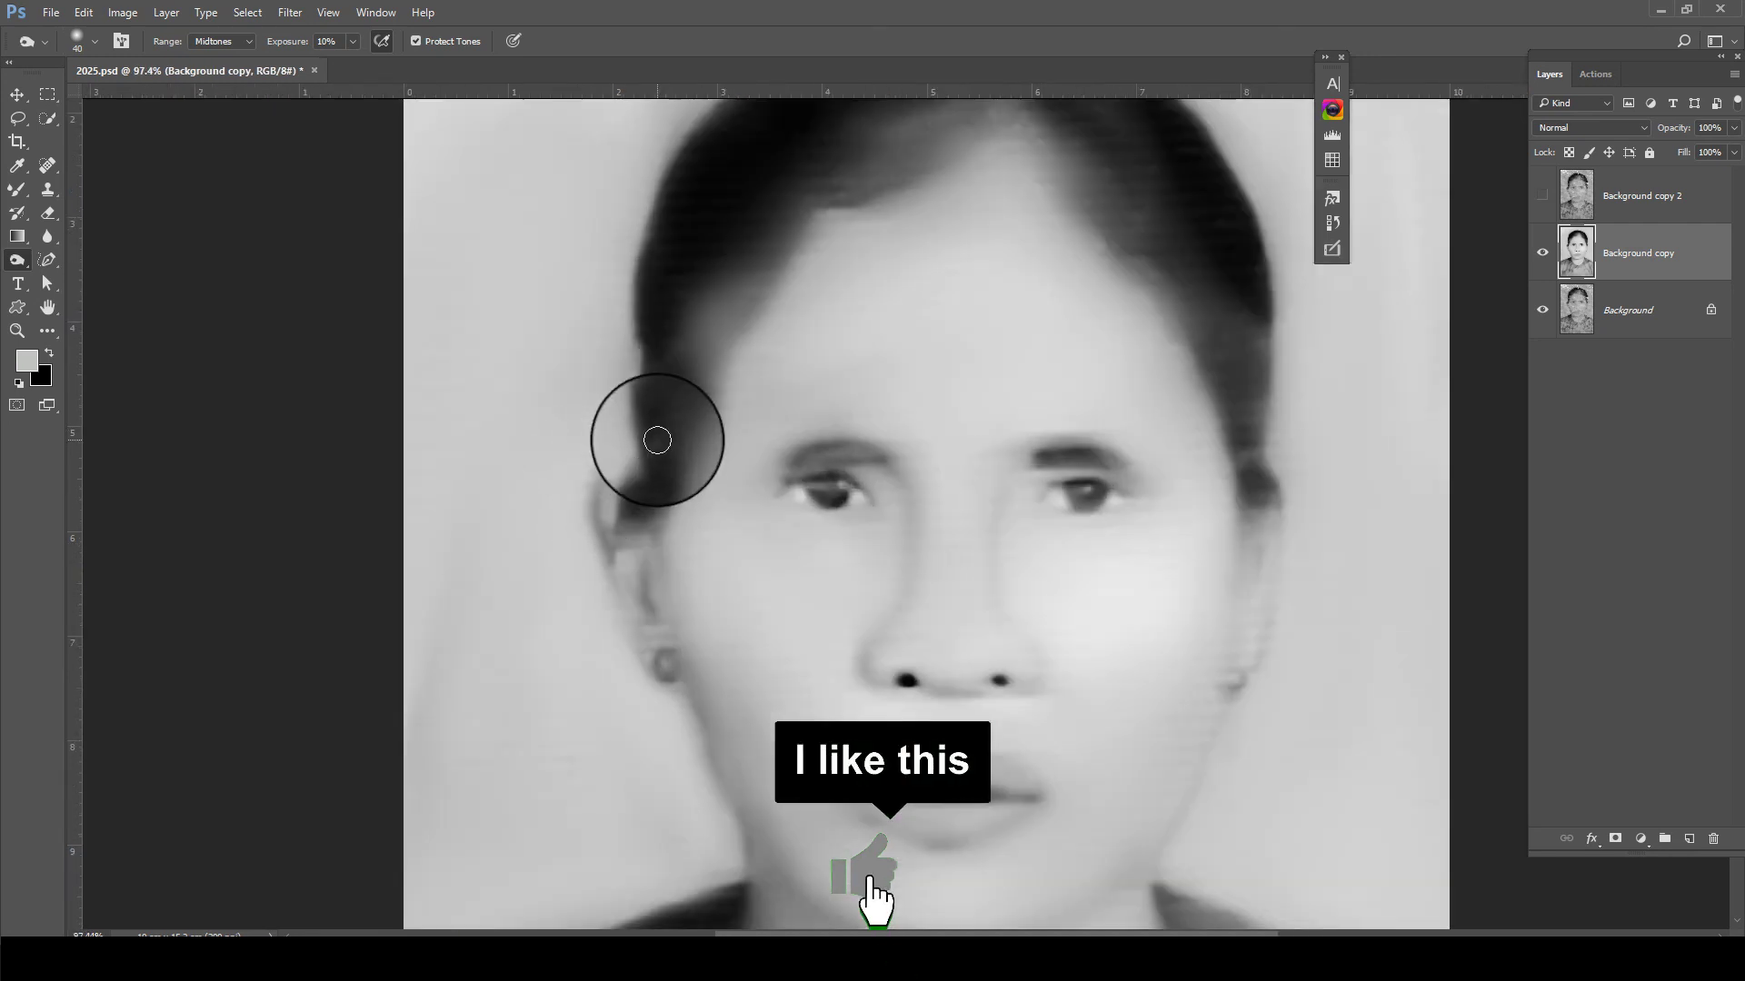
scroll(705, 434, up, 2)
scroll(693, 440, up, 2)
scroll(631, 440, up, 2)
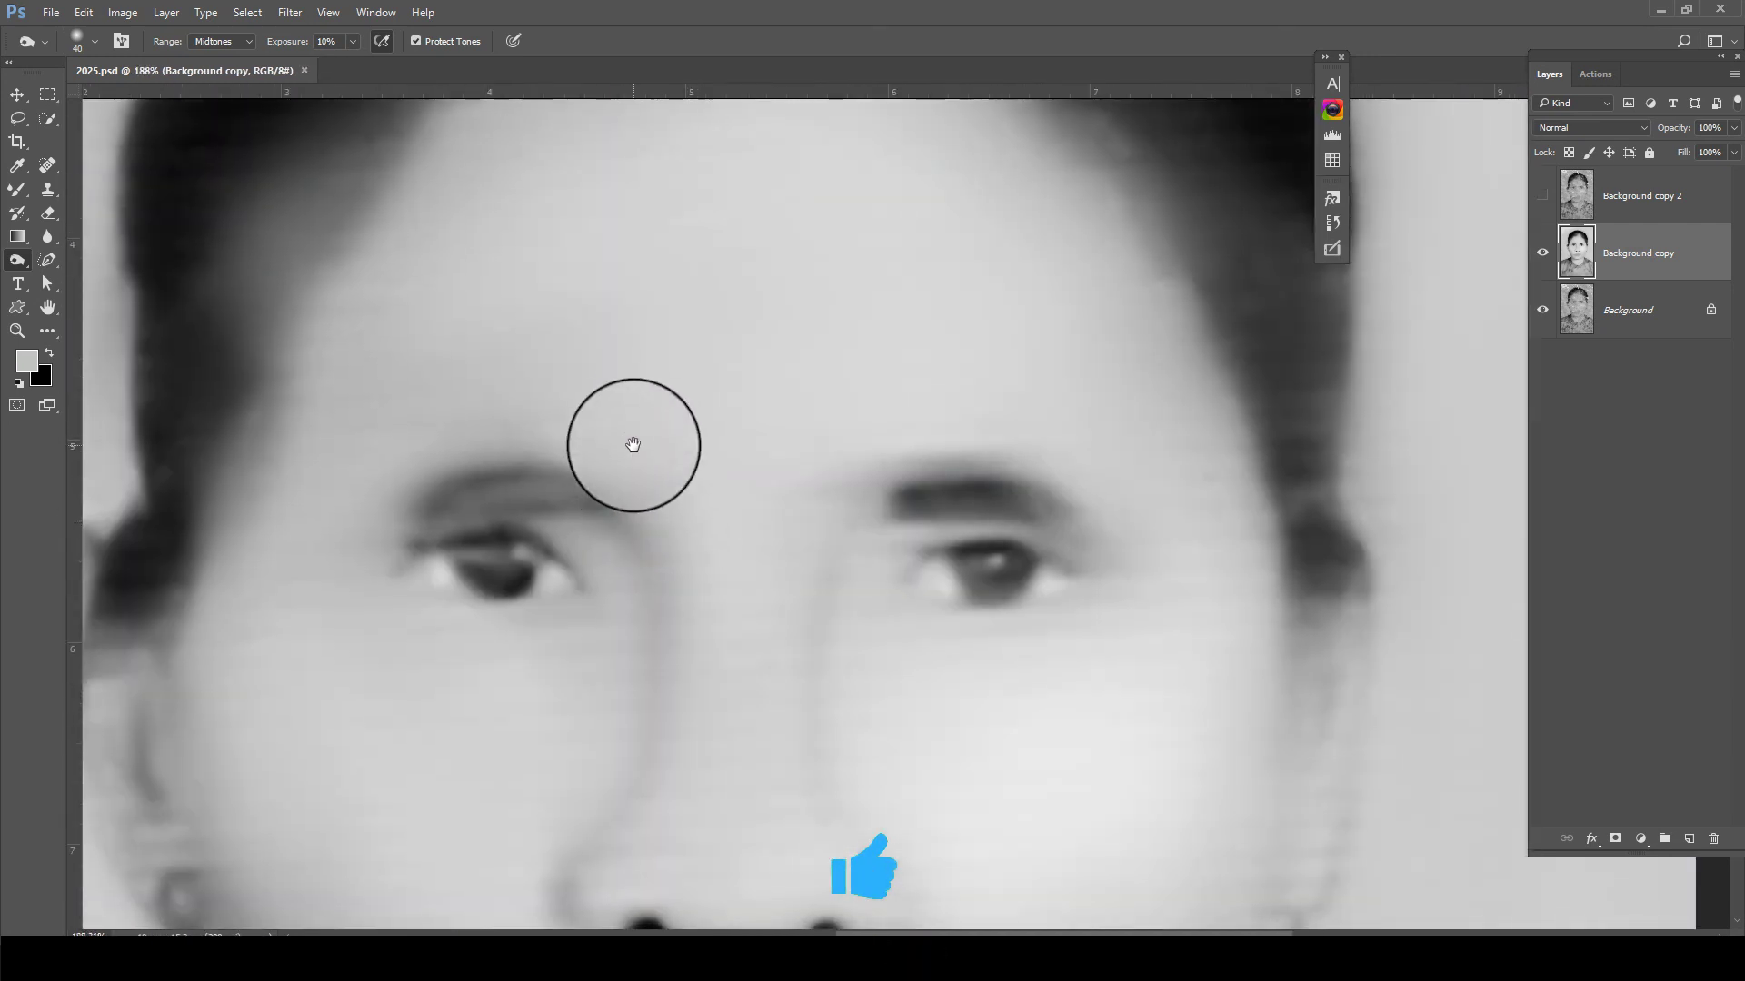
scroll(496, 453, up, 1)
scroll(560, 459, up, 3)
scroll(576, 506, up, 3)
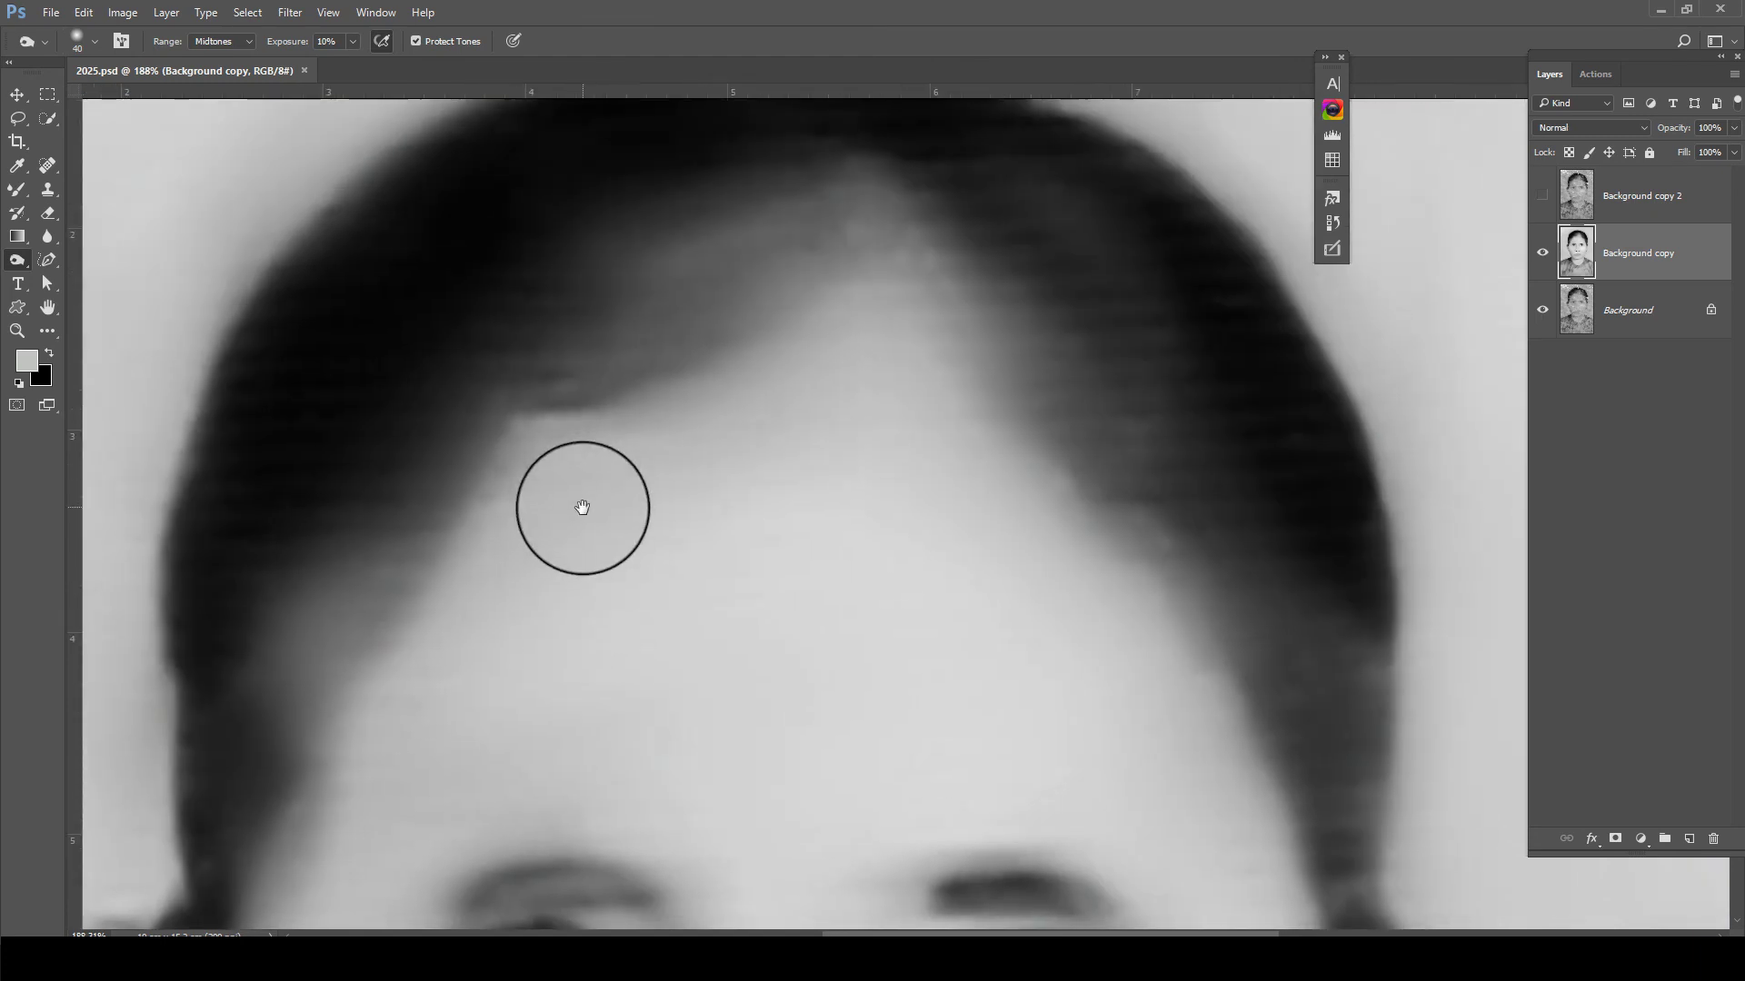
scroll(576, 506, up, 2)
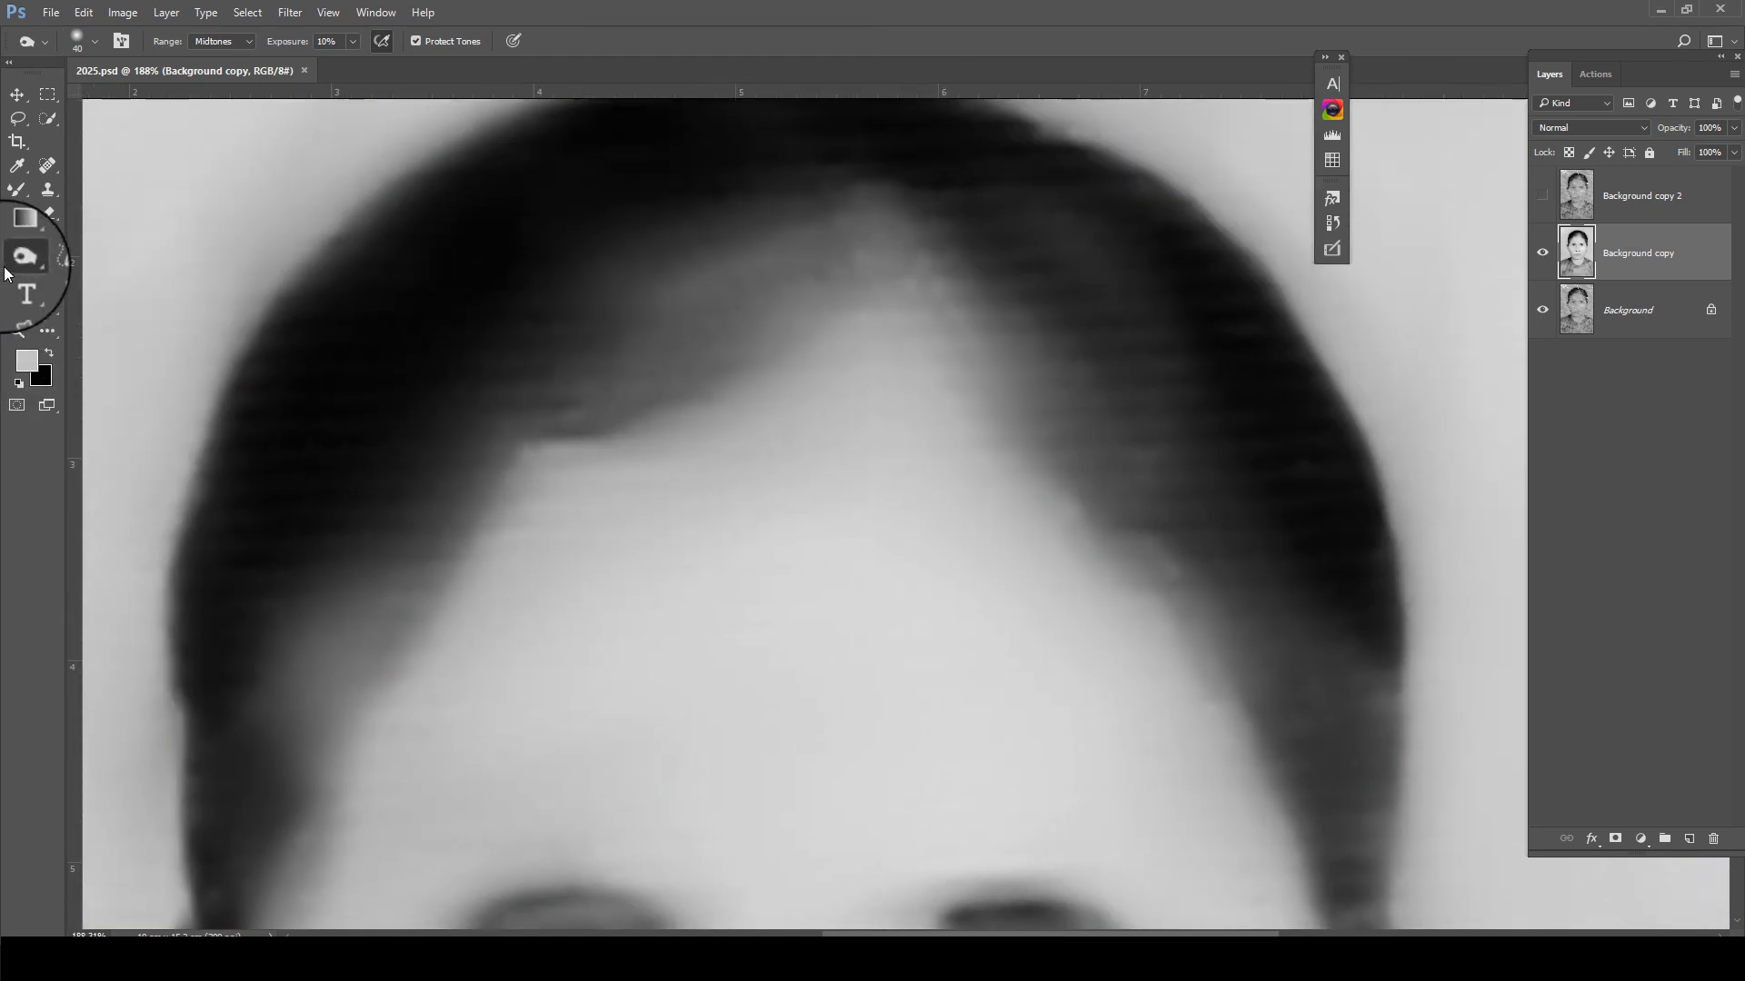
right_click(24, 269)
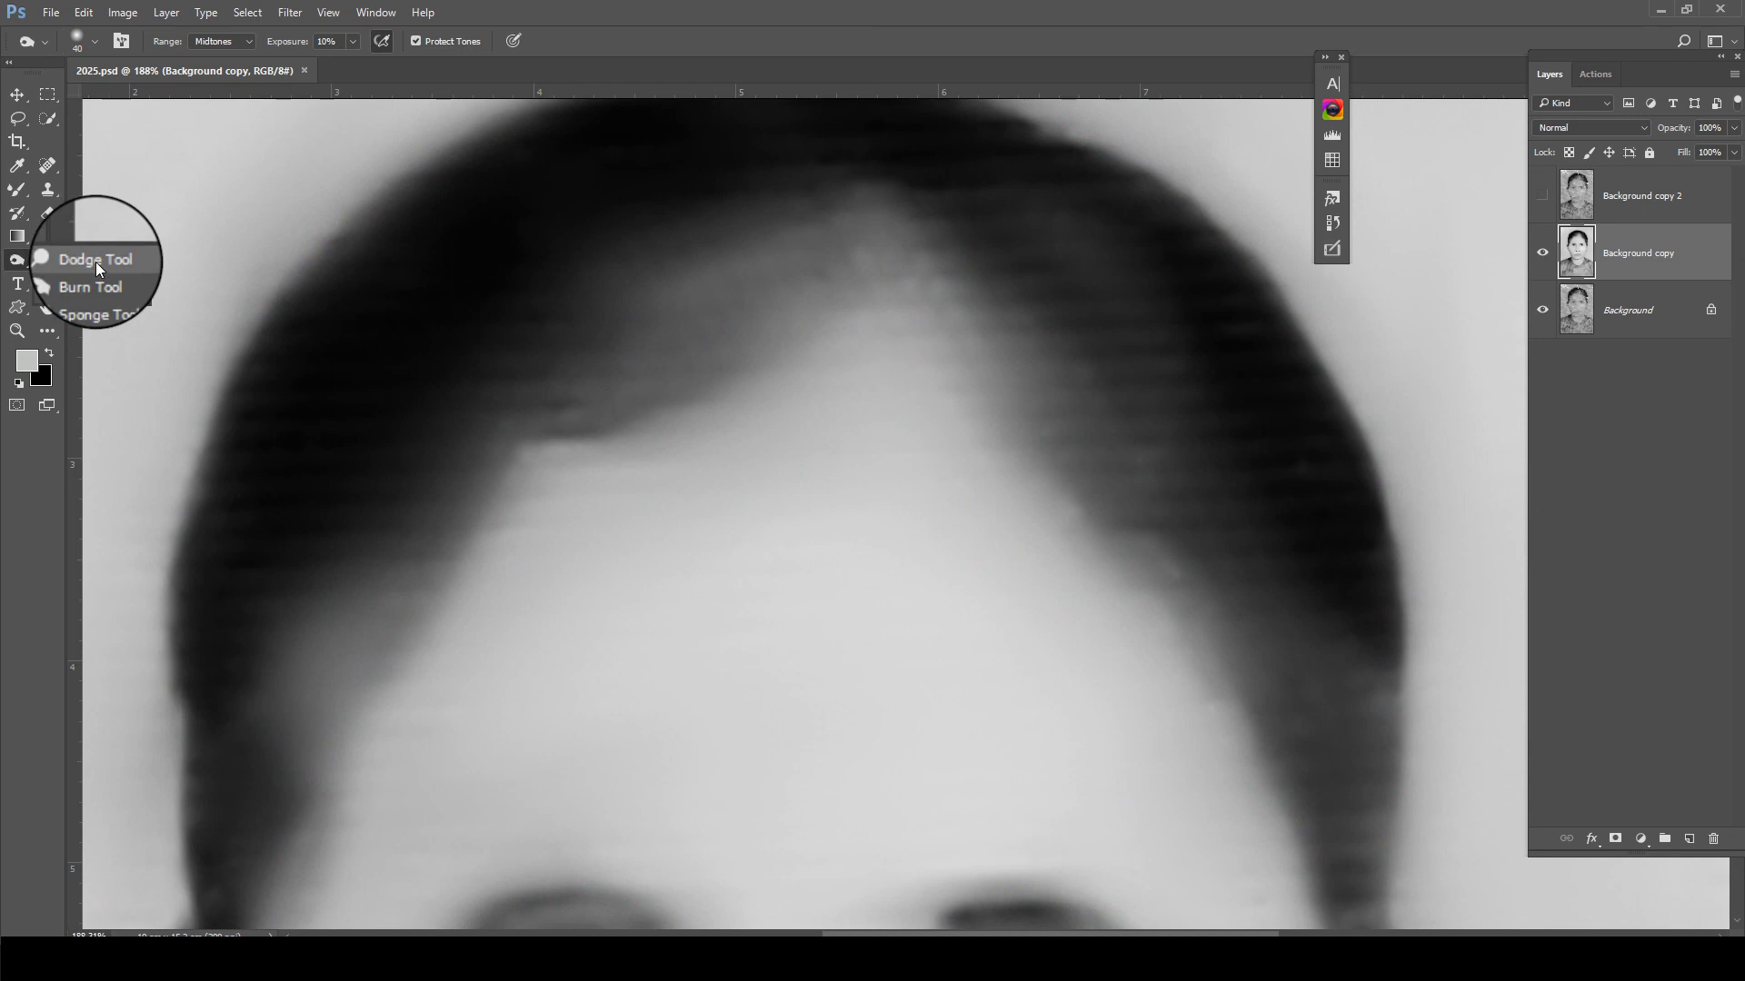
click(97, 275)
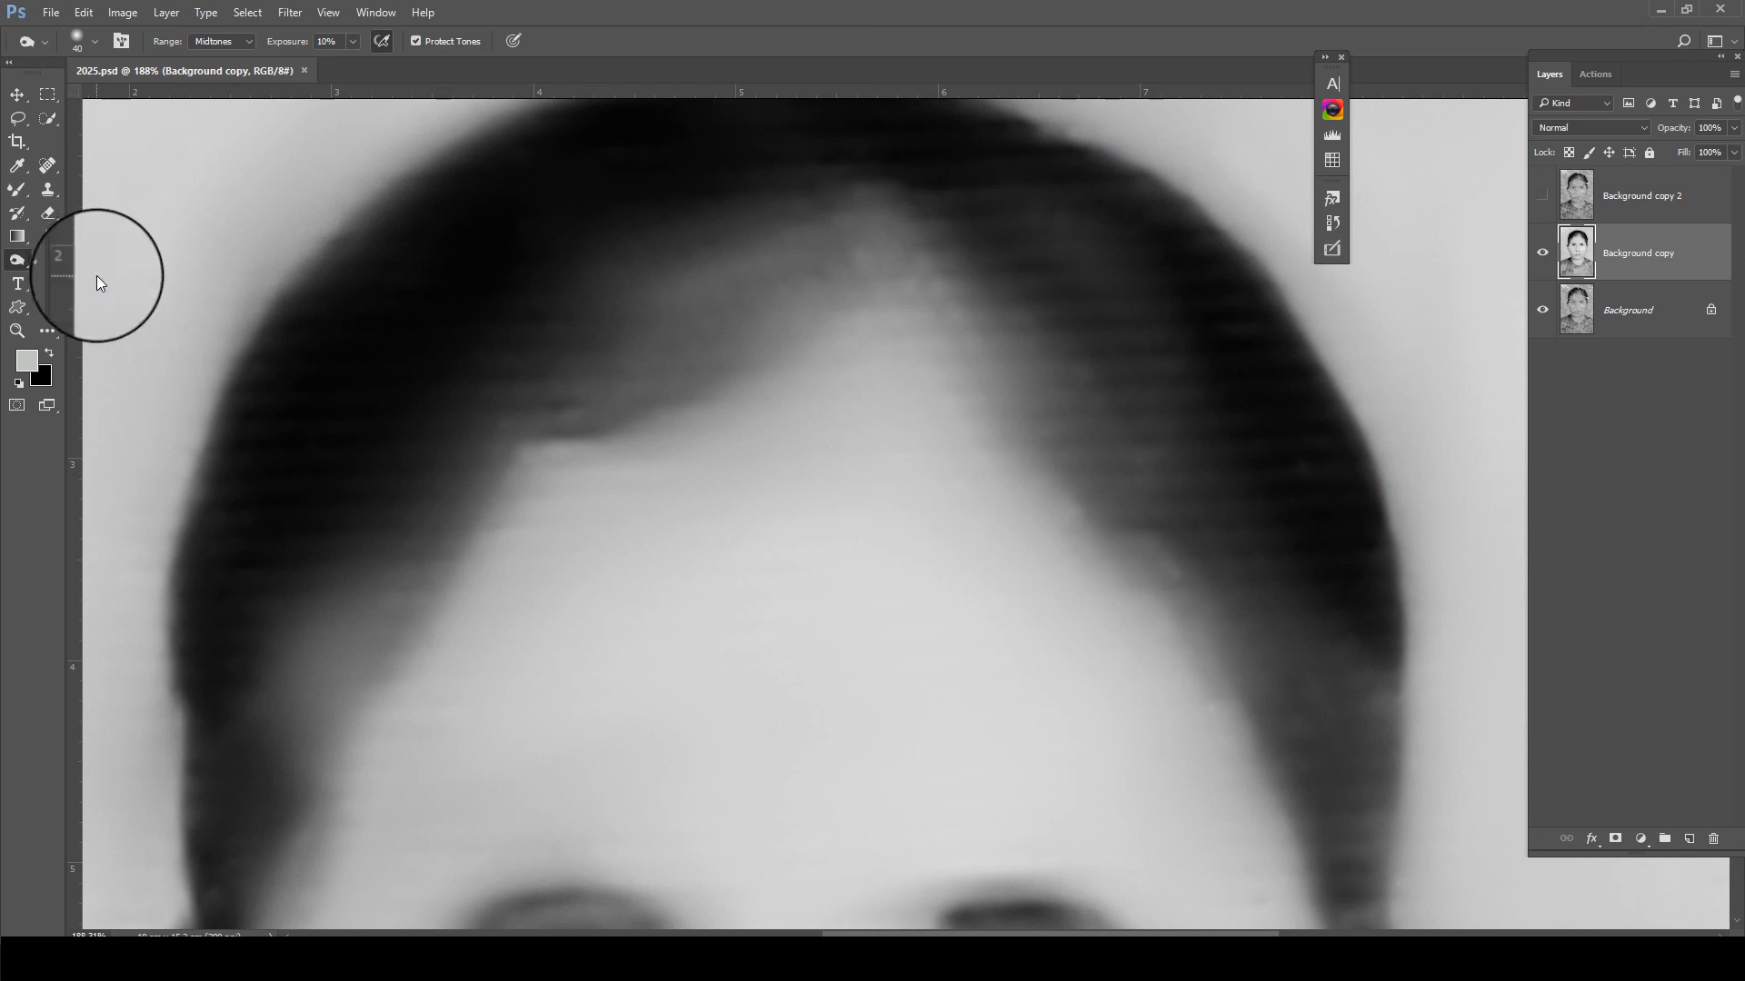
right_click(11, 262)
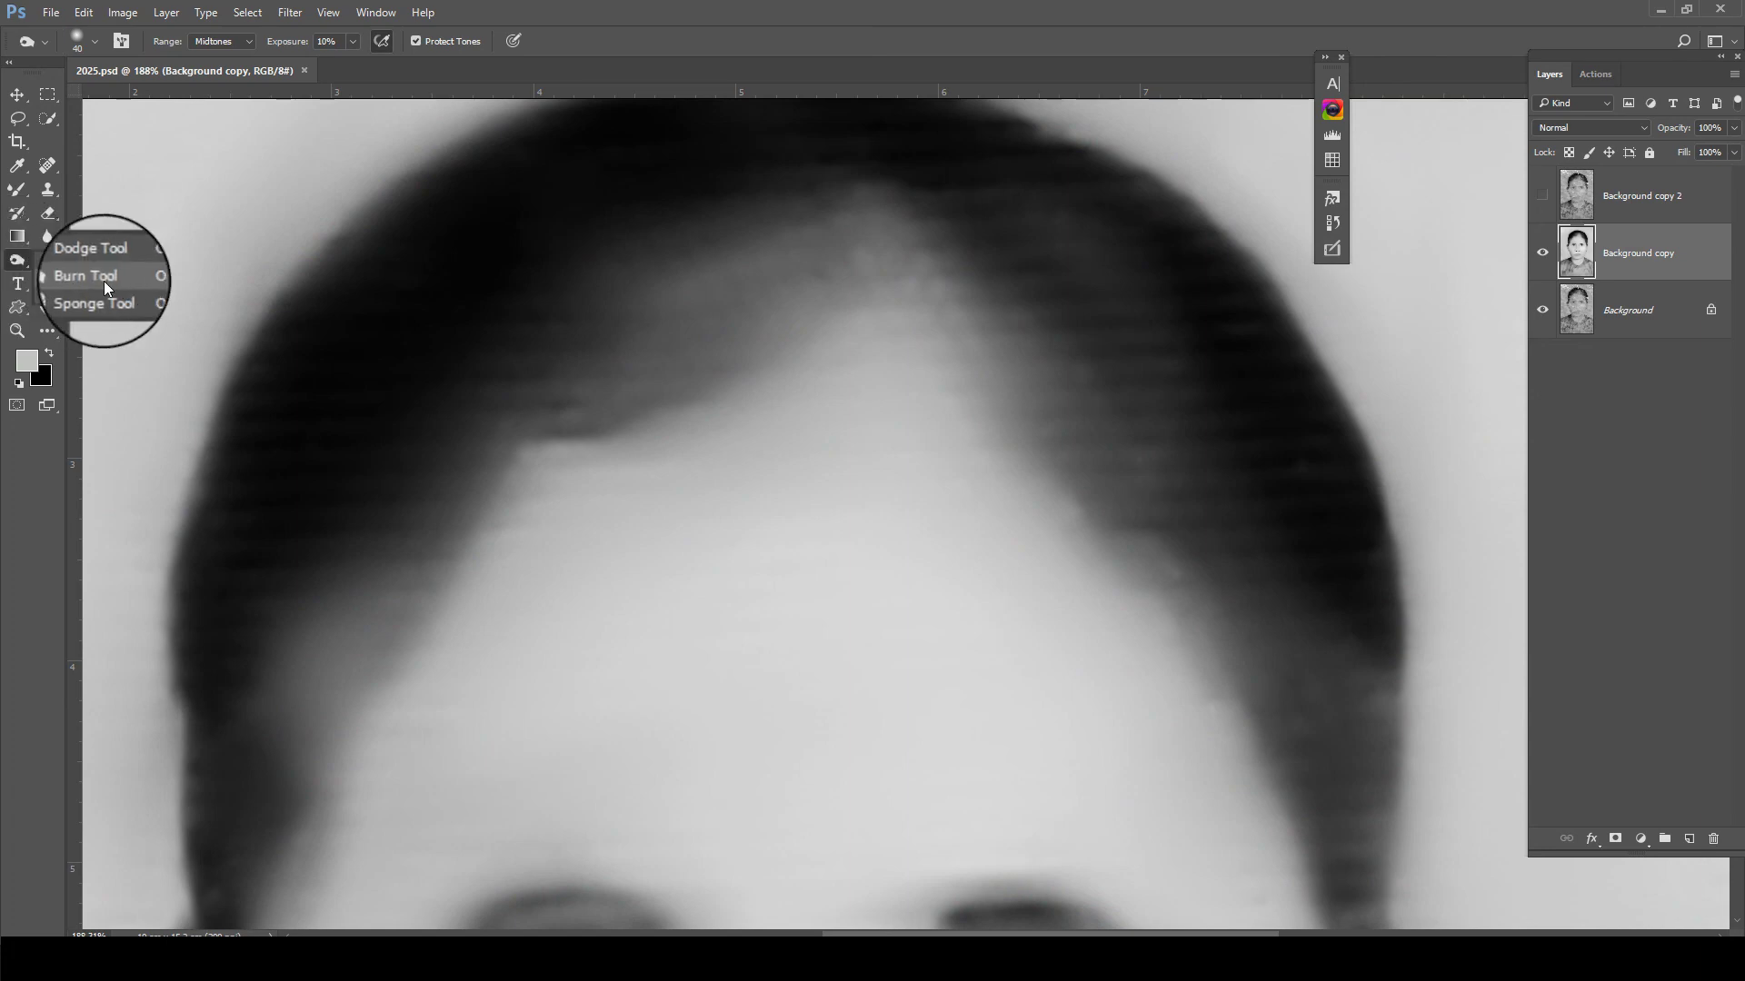
click(117, 280)
Choose the 11 px scattered brush tip from the canvas brush picker
right_click(654, 449)
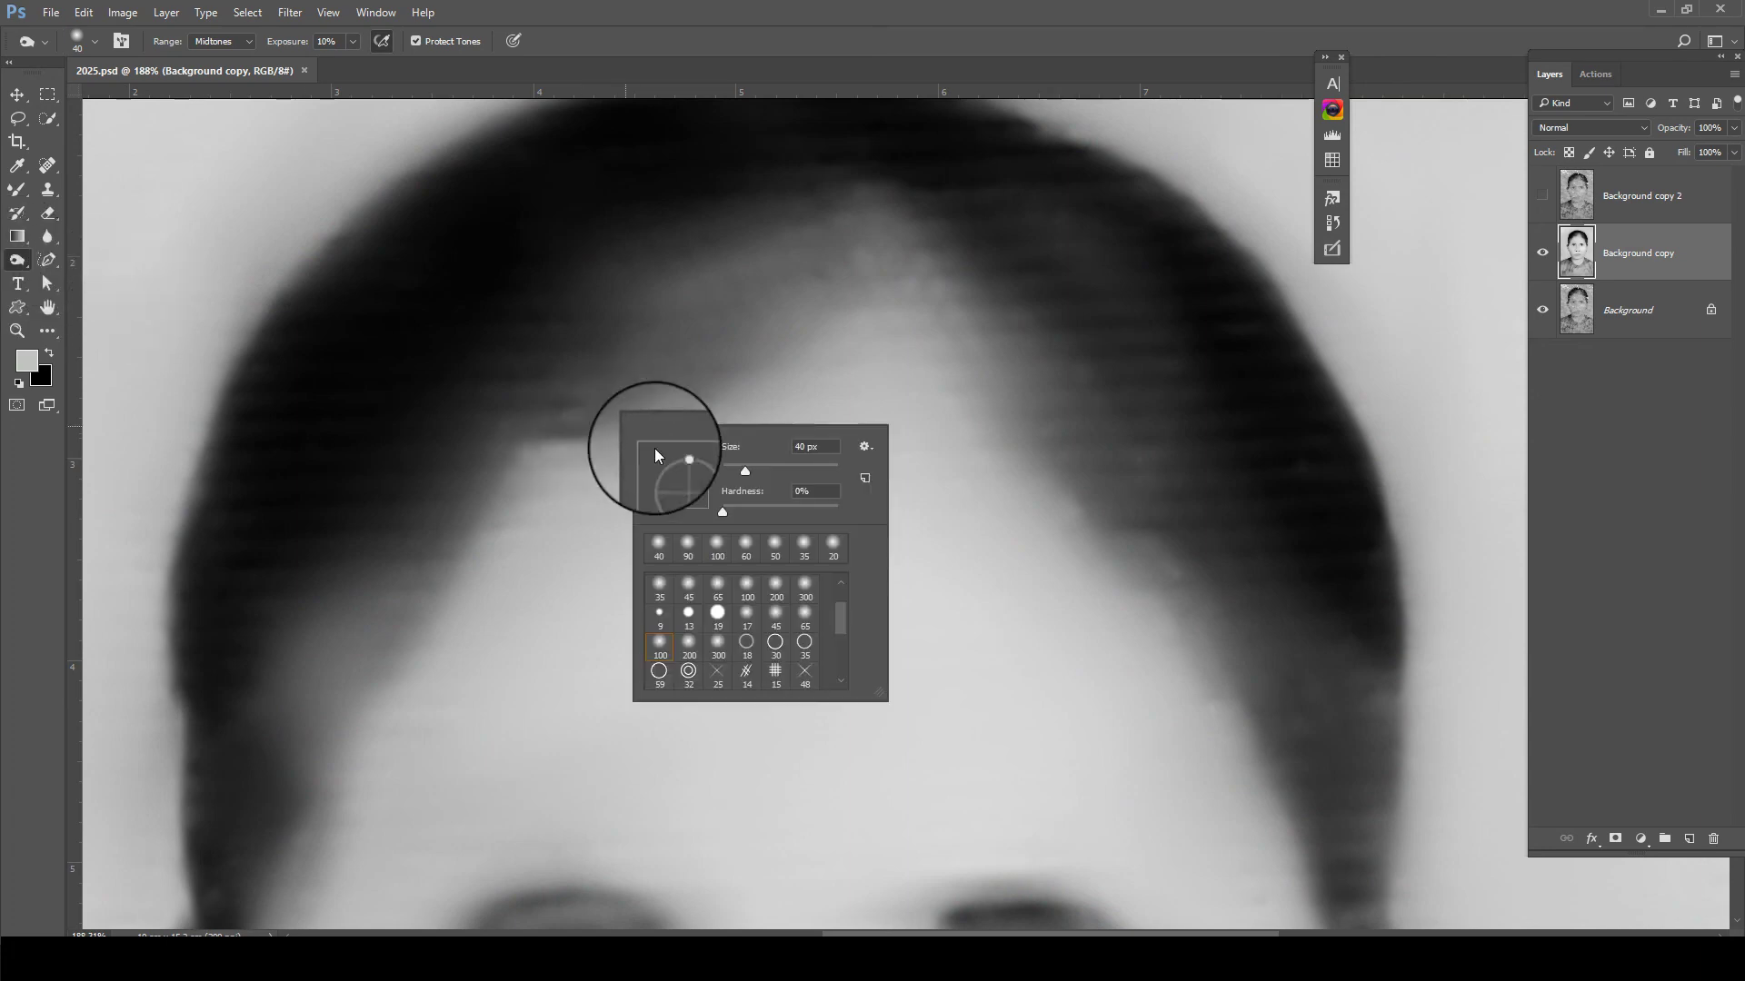
scroll(701, 663, up, 2)
scroll(853, 614, up, 2)
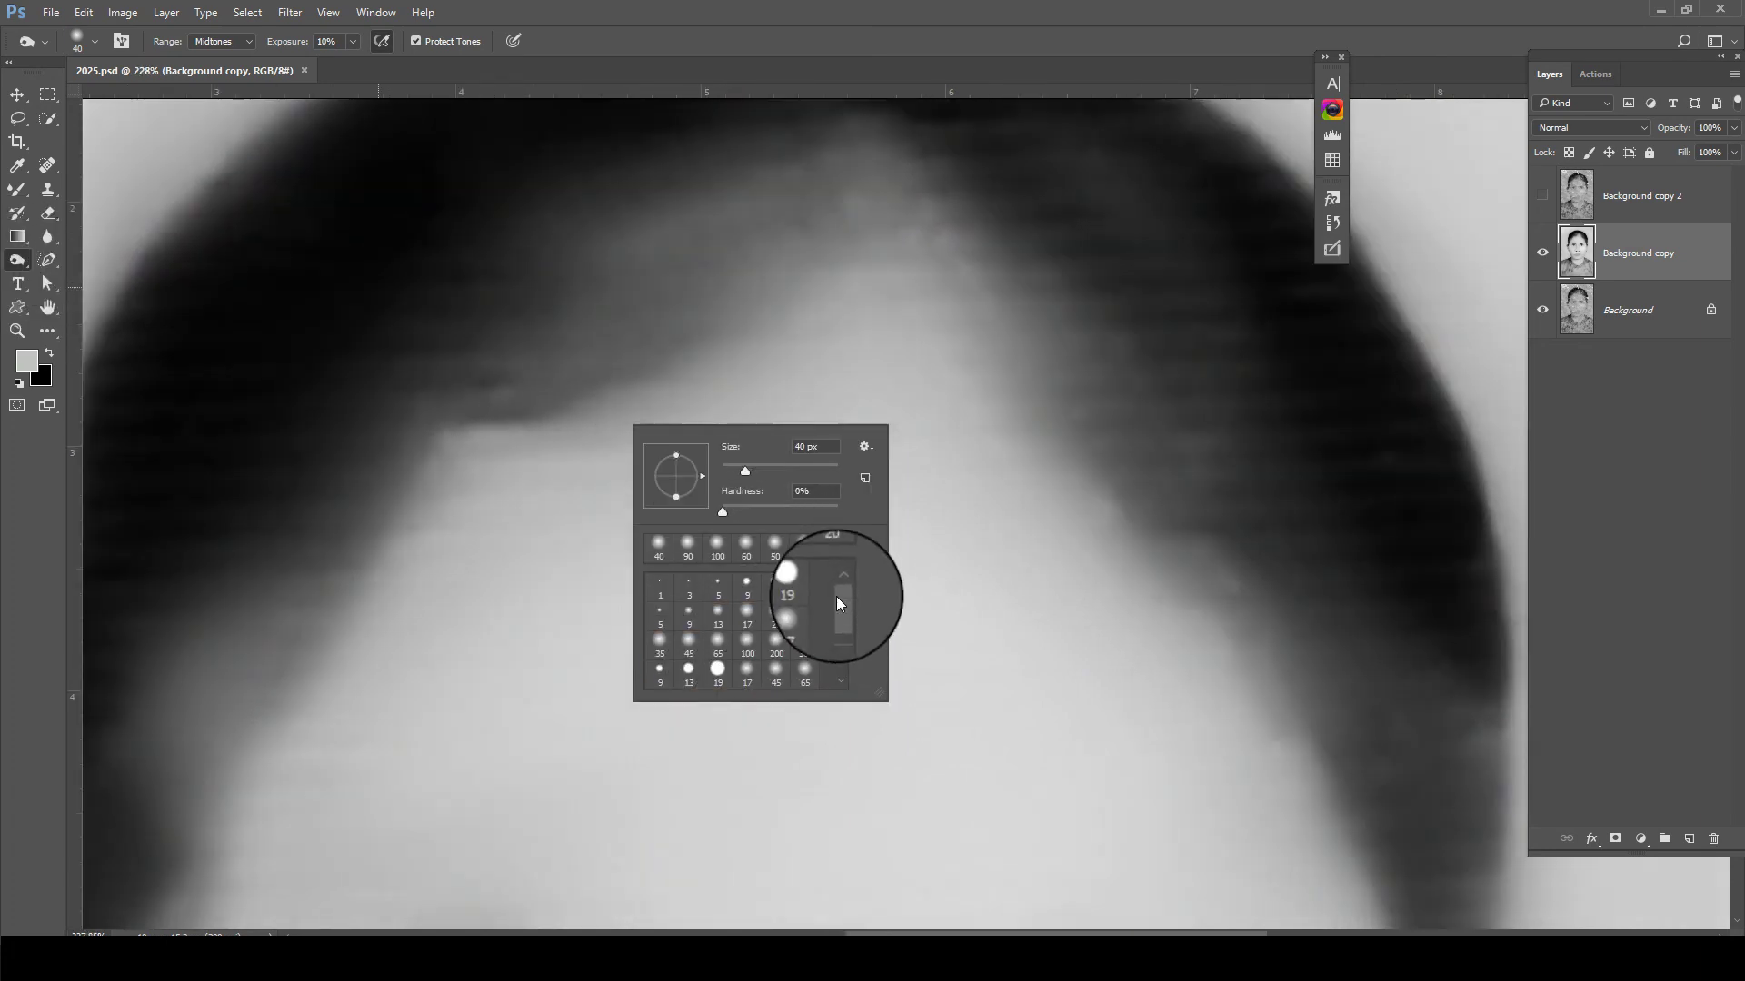
drag(836, 600, 825, 657)
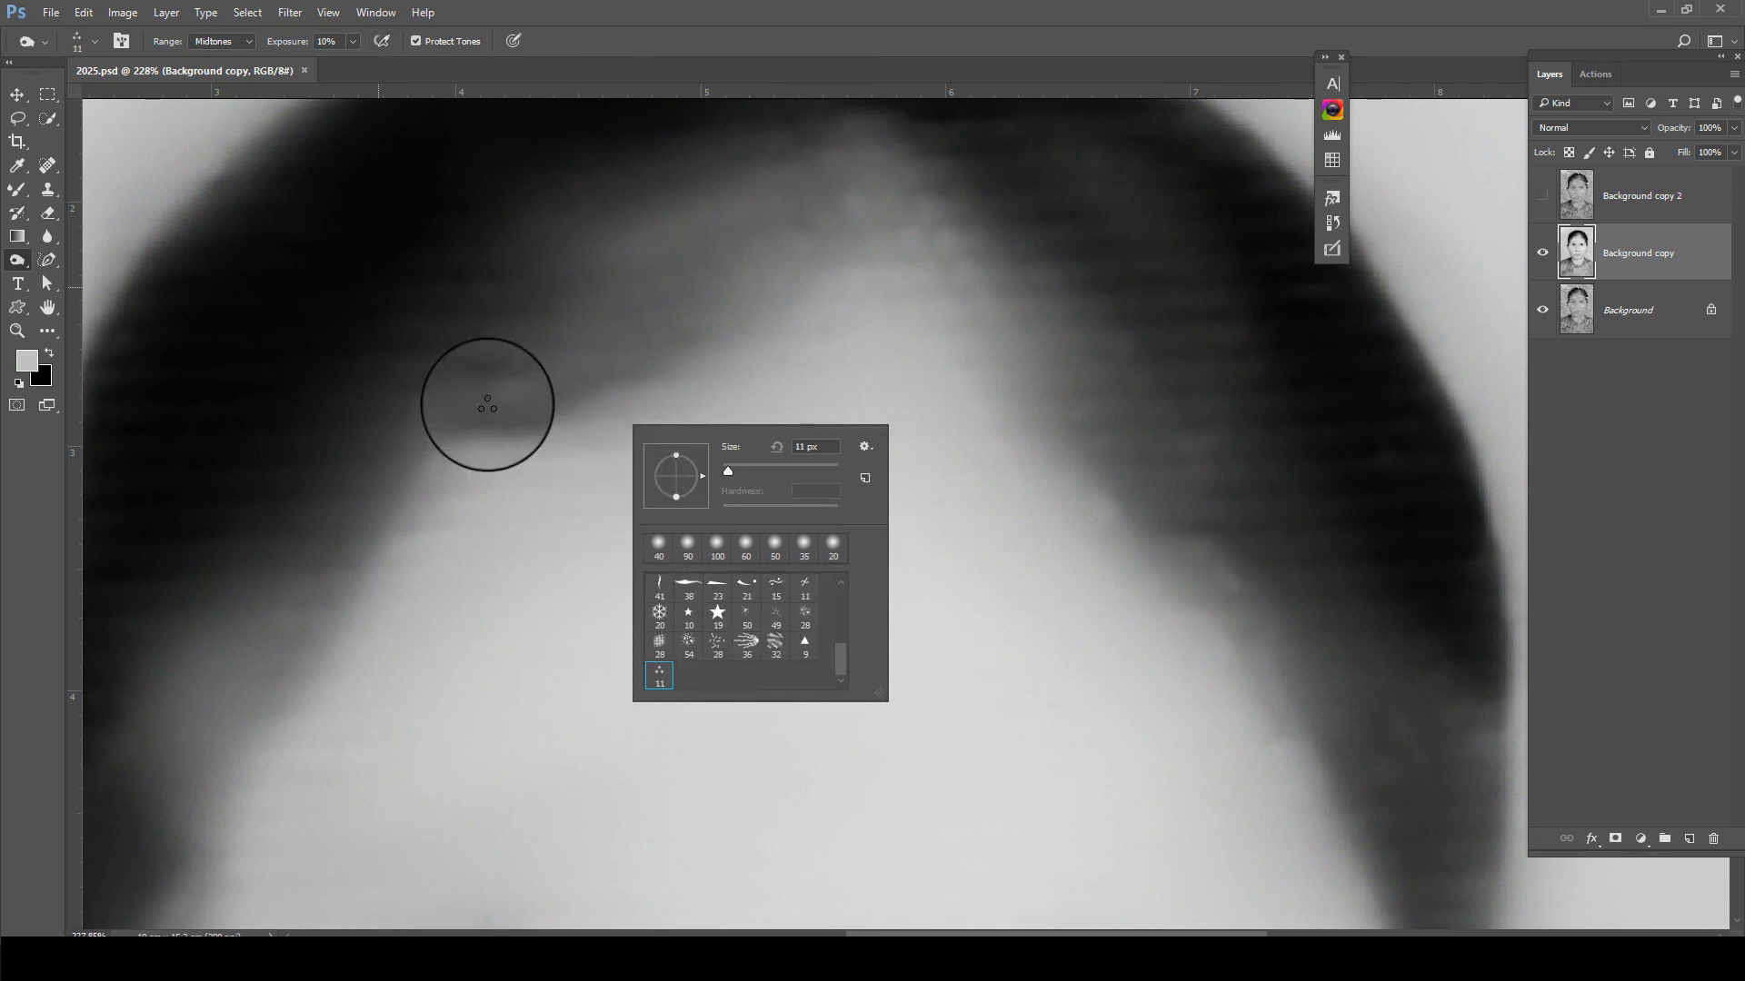
click(865, 445)
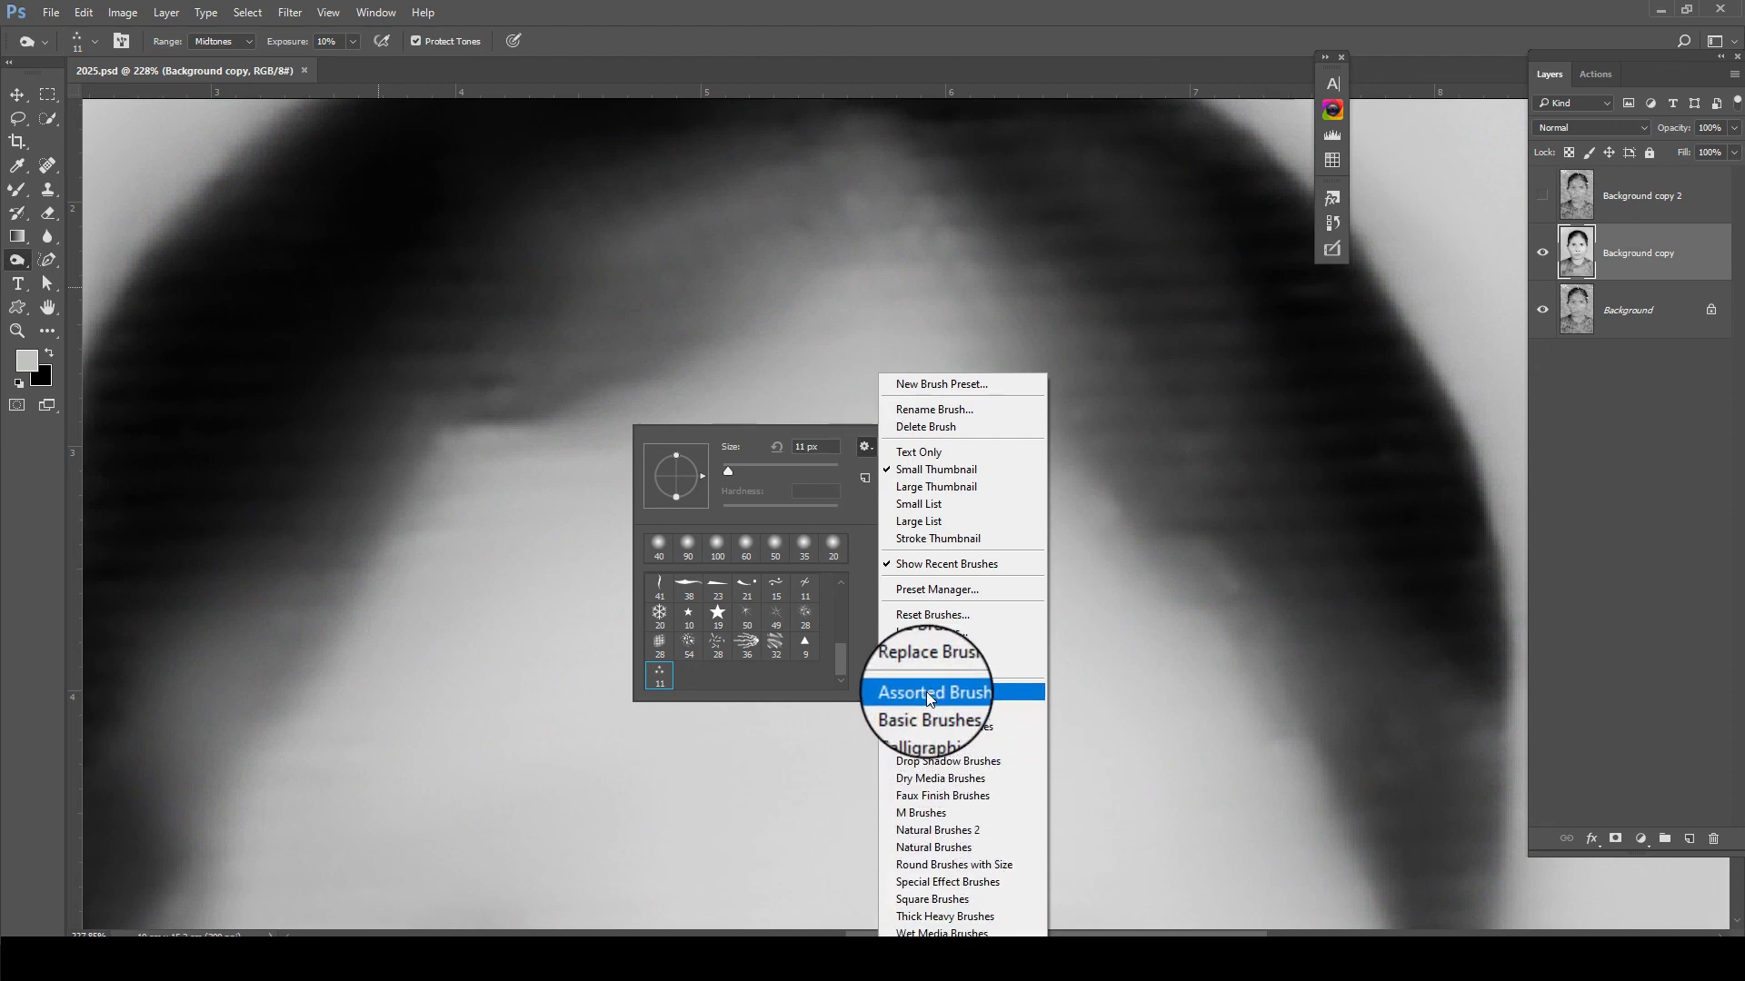
click(662, 679)
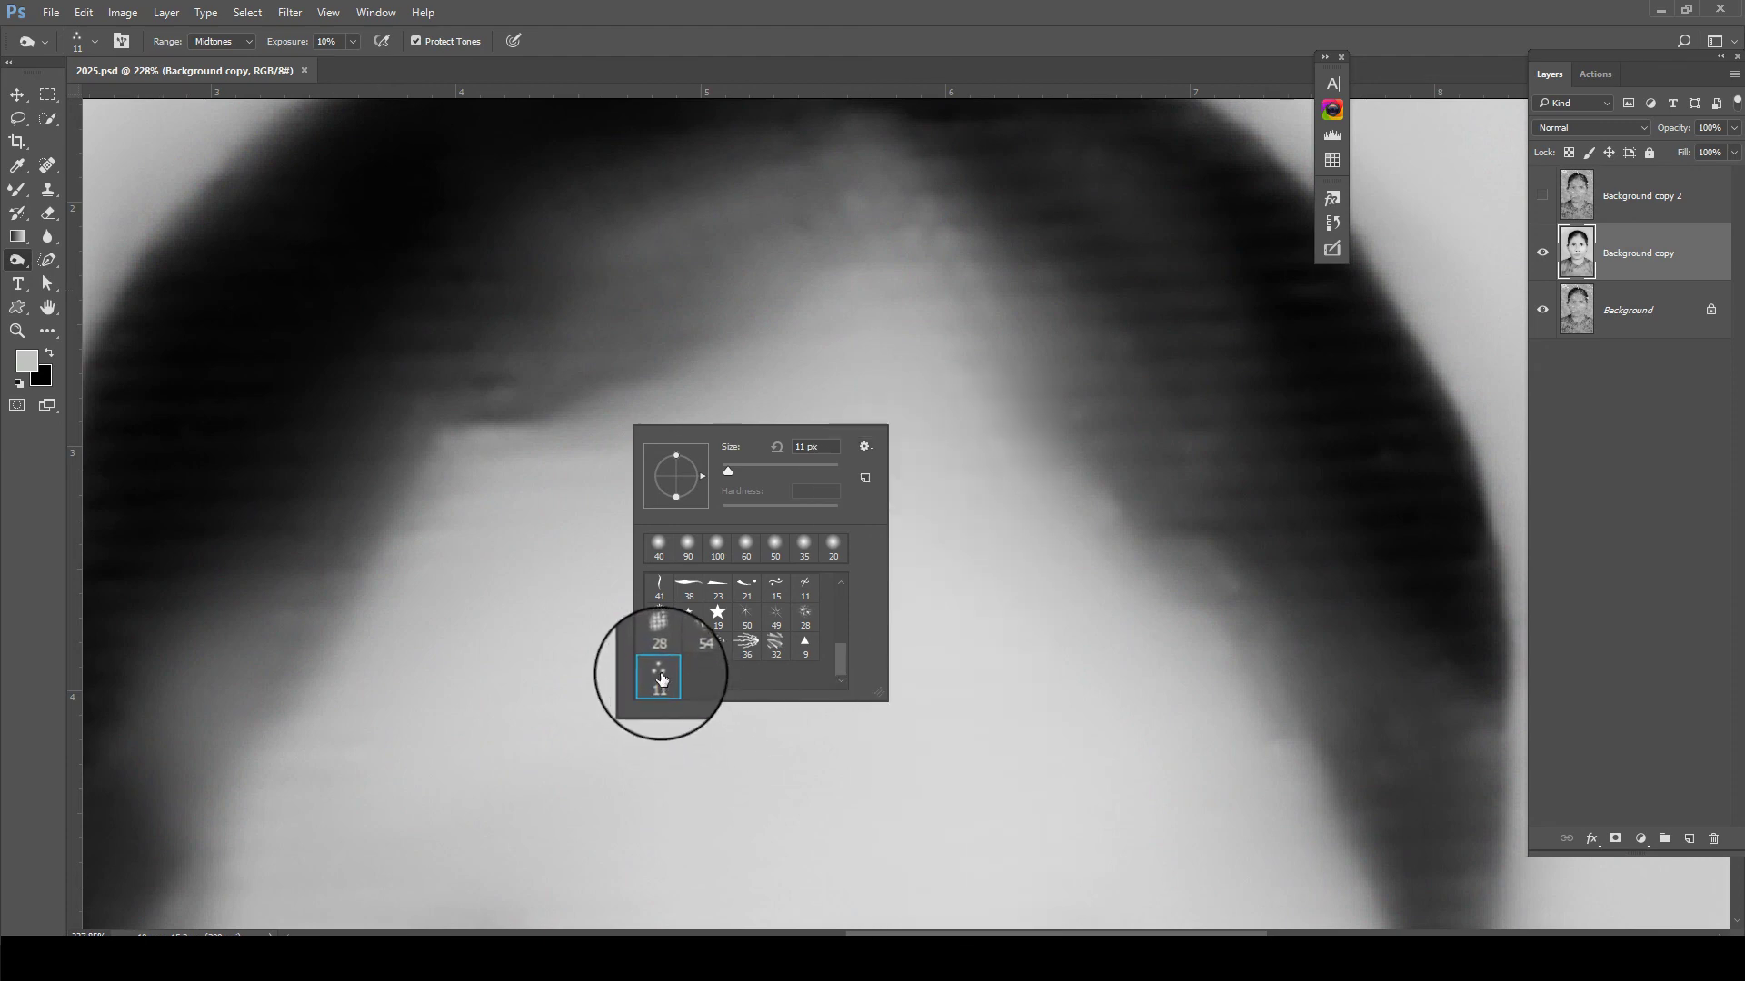
click(763, 222)
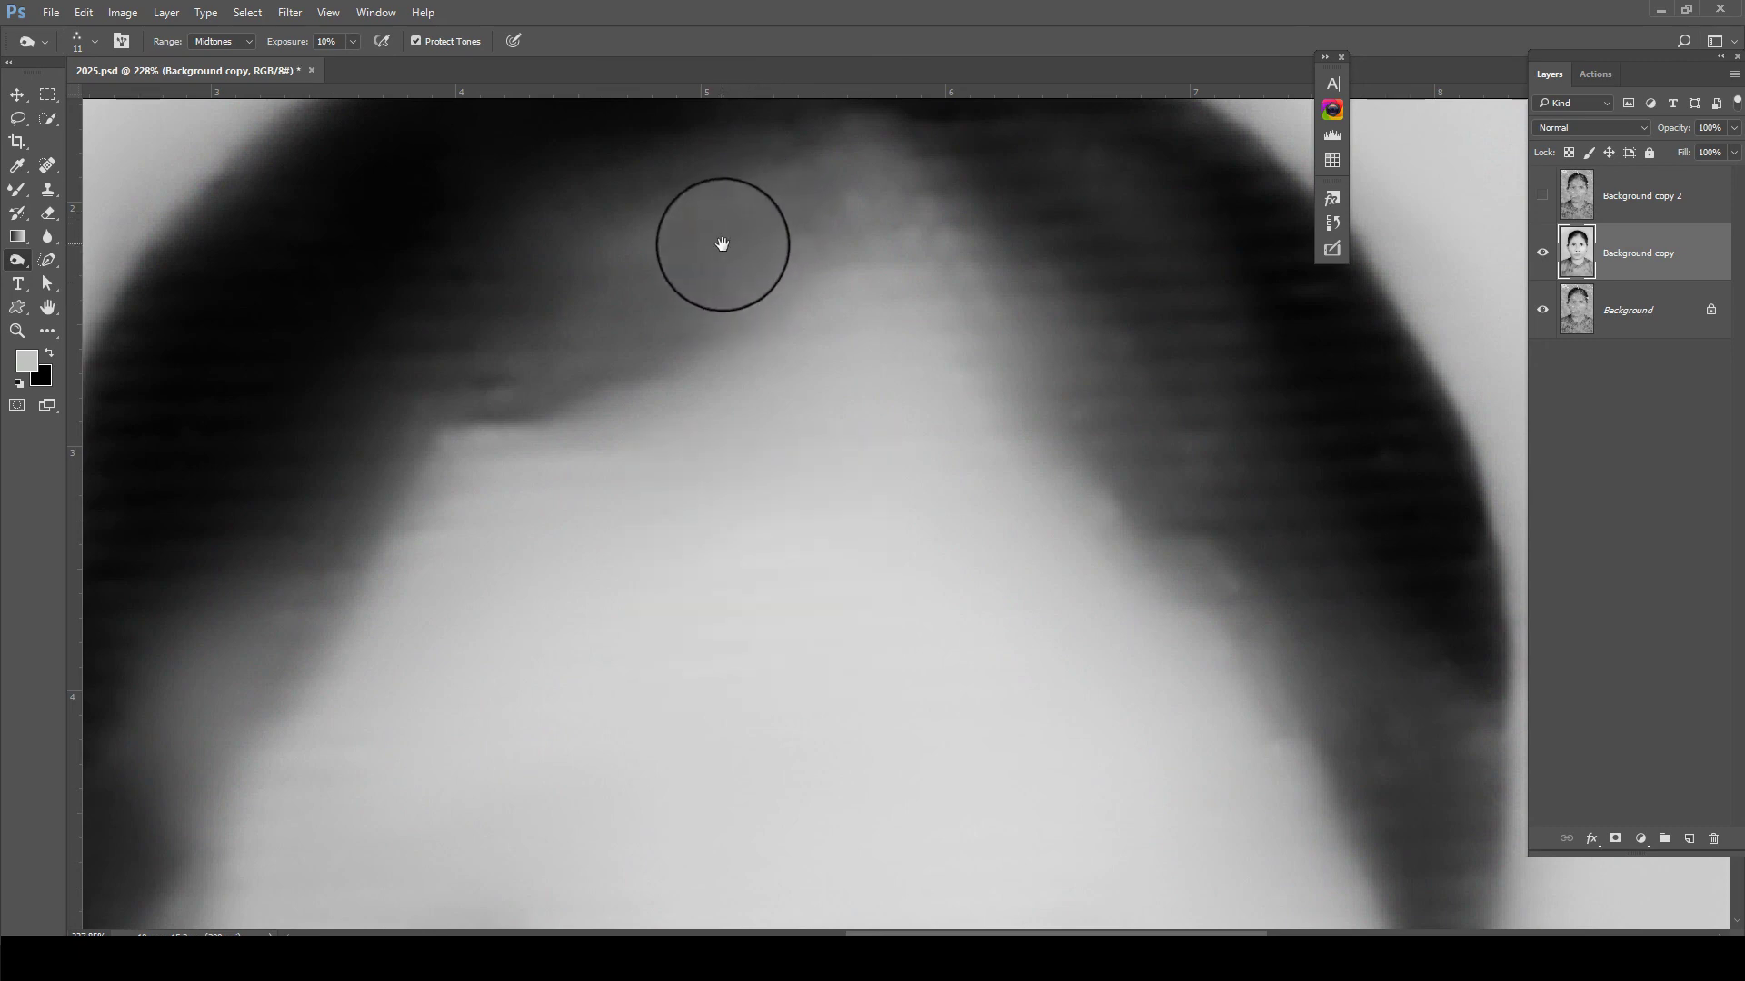
Set exposure to 21% and dodge lighter hair strands above the forehead and at lower left
drag(722, 244, 720, 321)
drag(354, 46, 362, 64)
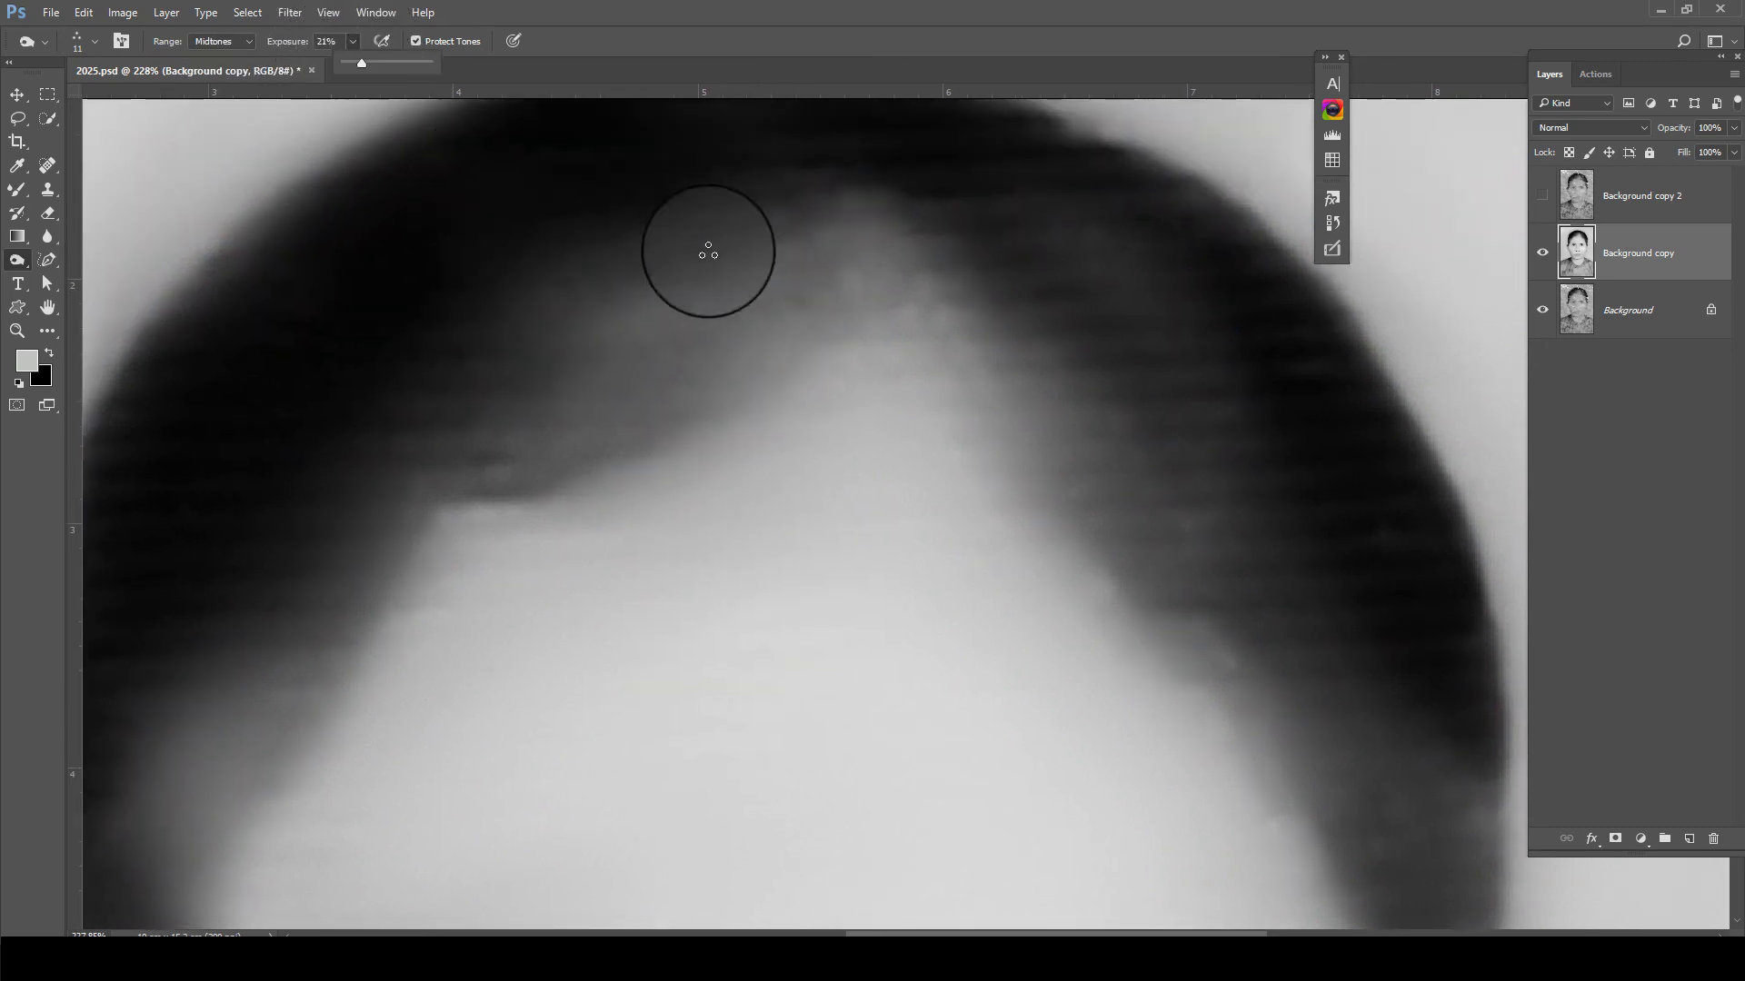
drag(628, 436, 800, 309)
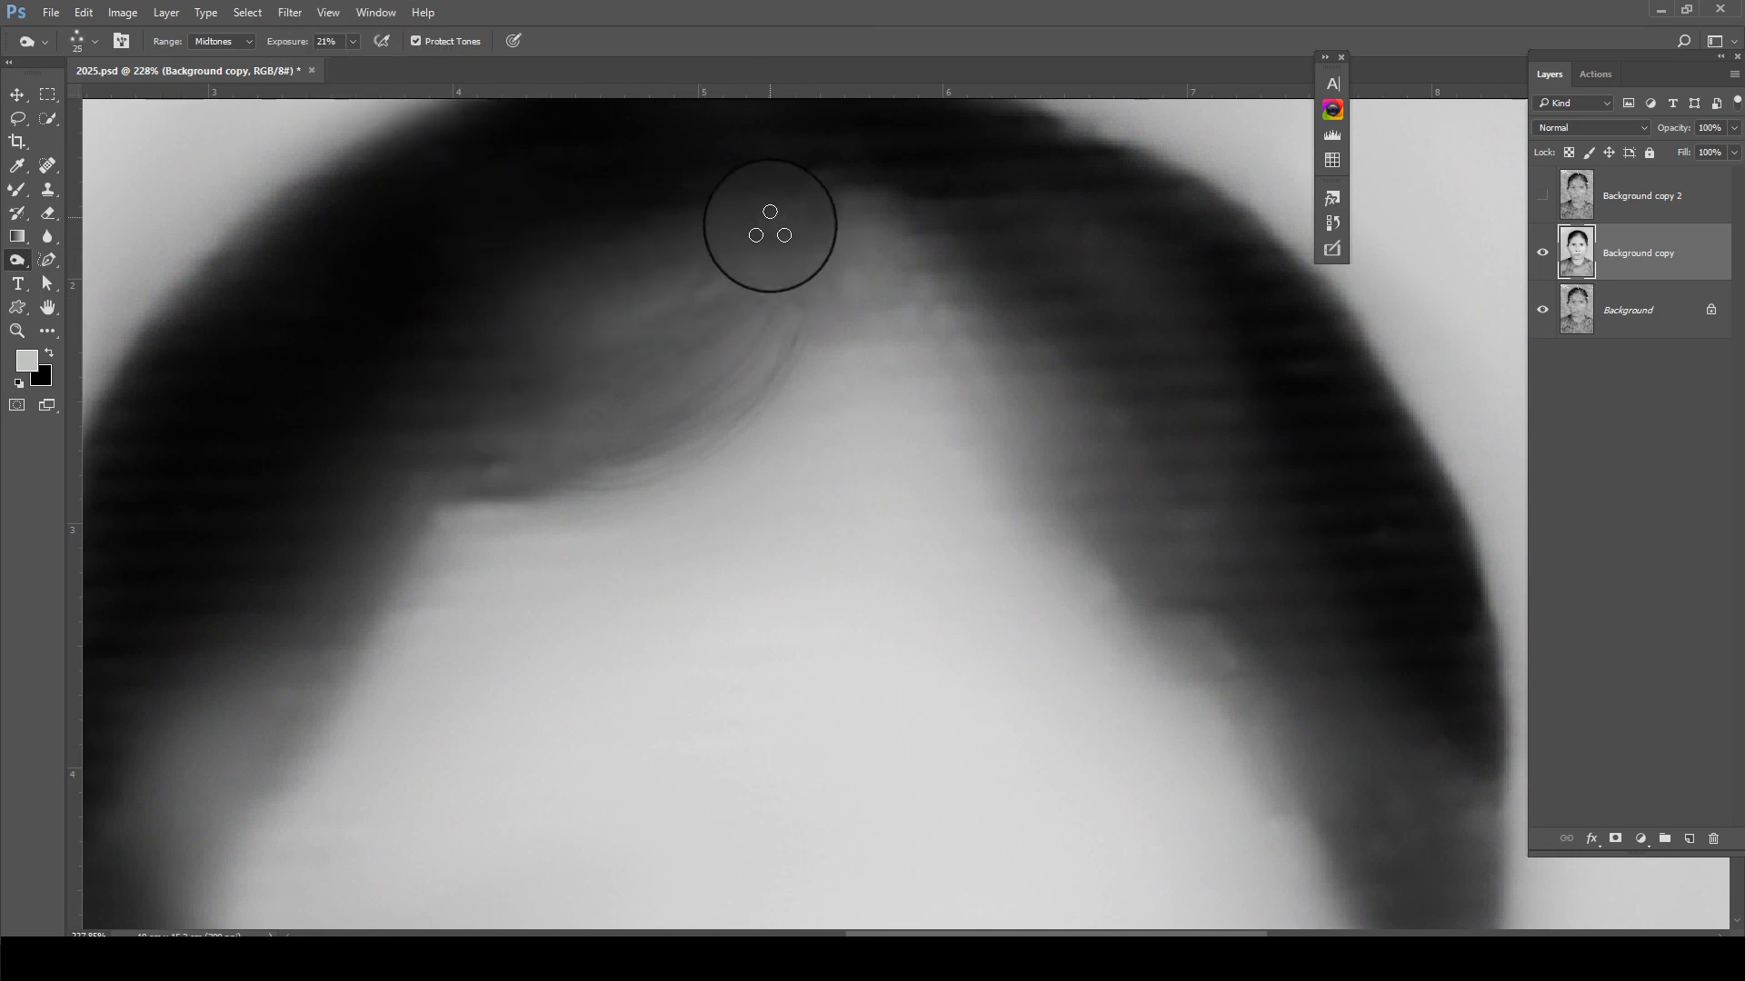
mouse_move(770, 227)
mouse_down()
mouse_move(646, 393)
mouse_move(767, 245)
mouse_move(611, 299)
mouse_move(515, 368)
mouse_up()
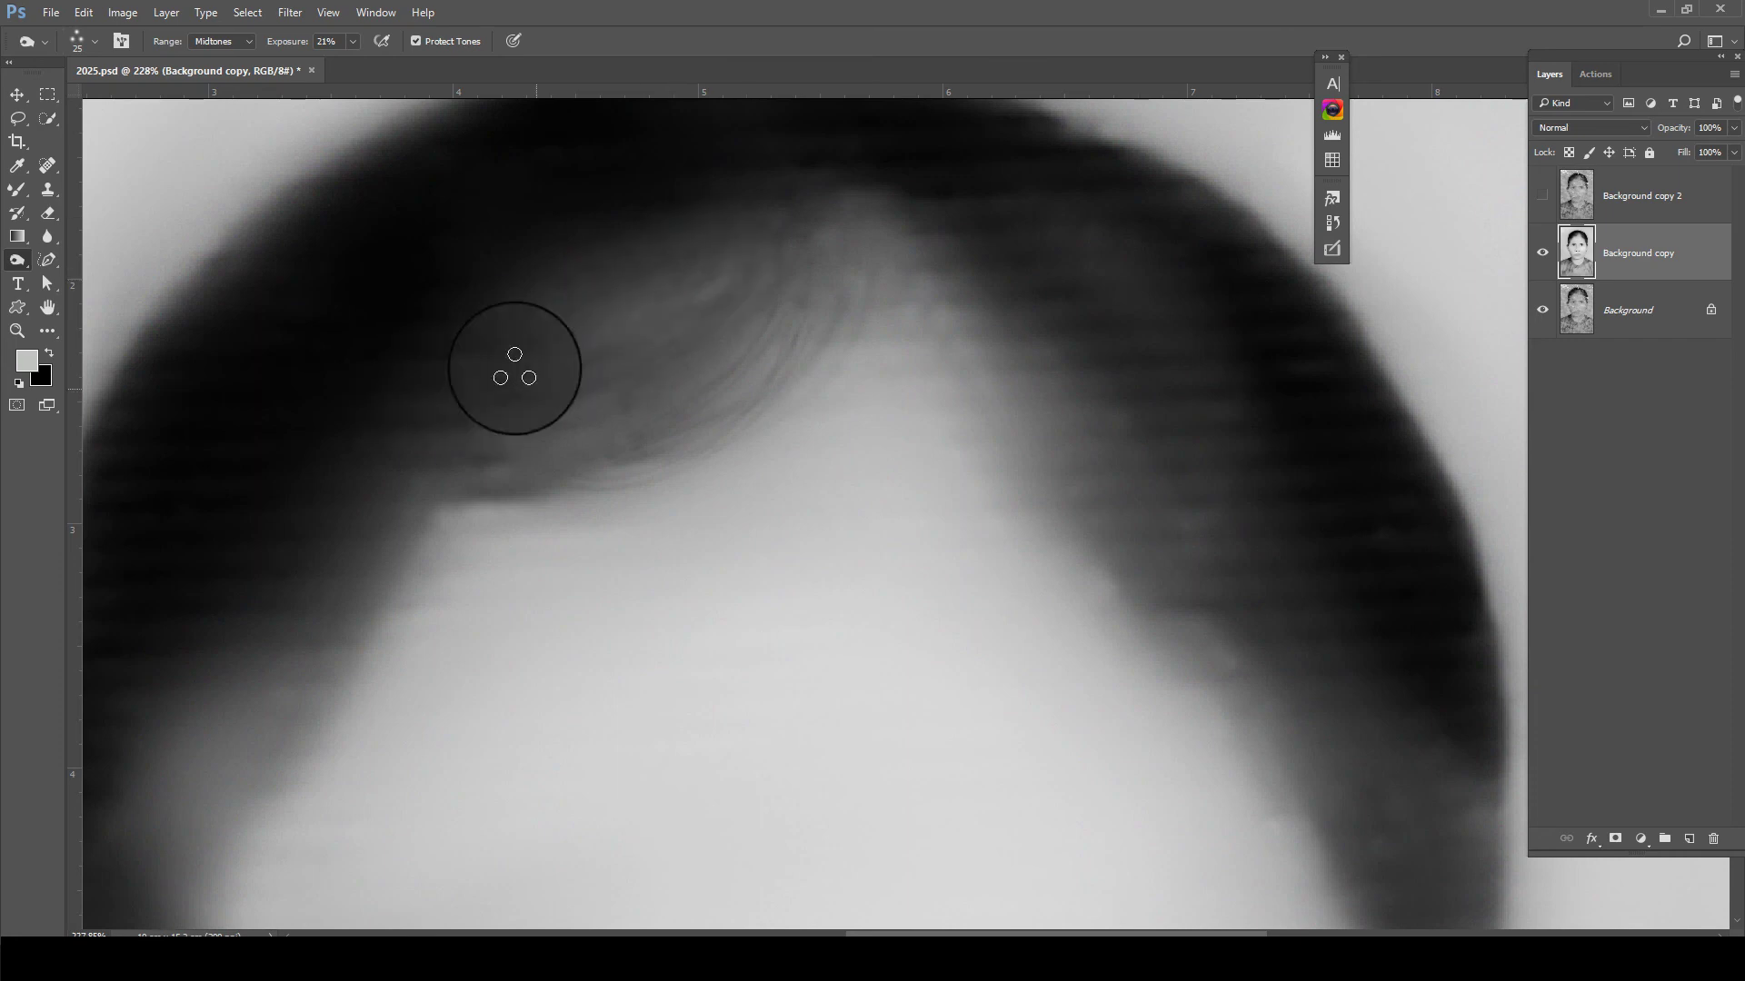
scroll(896, 214, left, 1)
scroll(896, 214, down, 1)
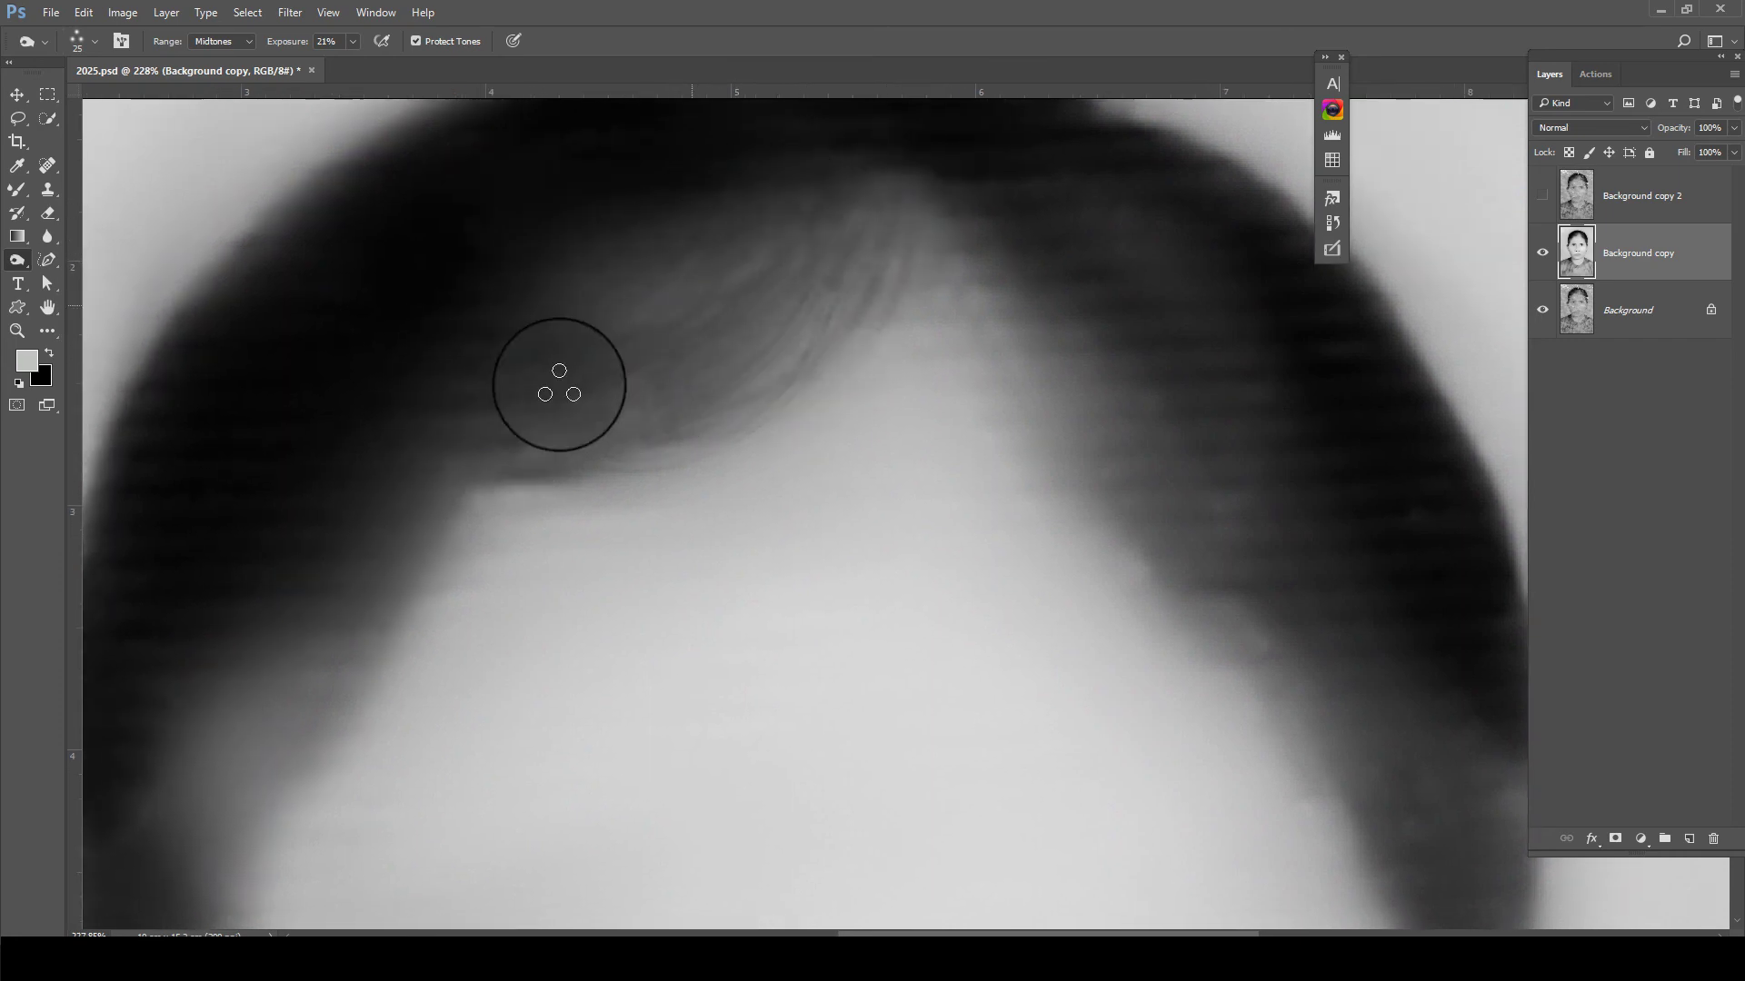
scroll(553, 472, left, 1)
scroll(553, 472, down, 2)
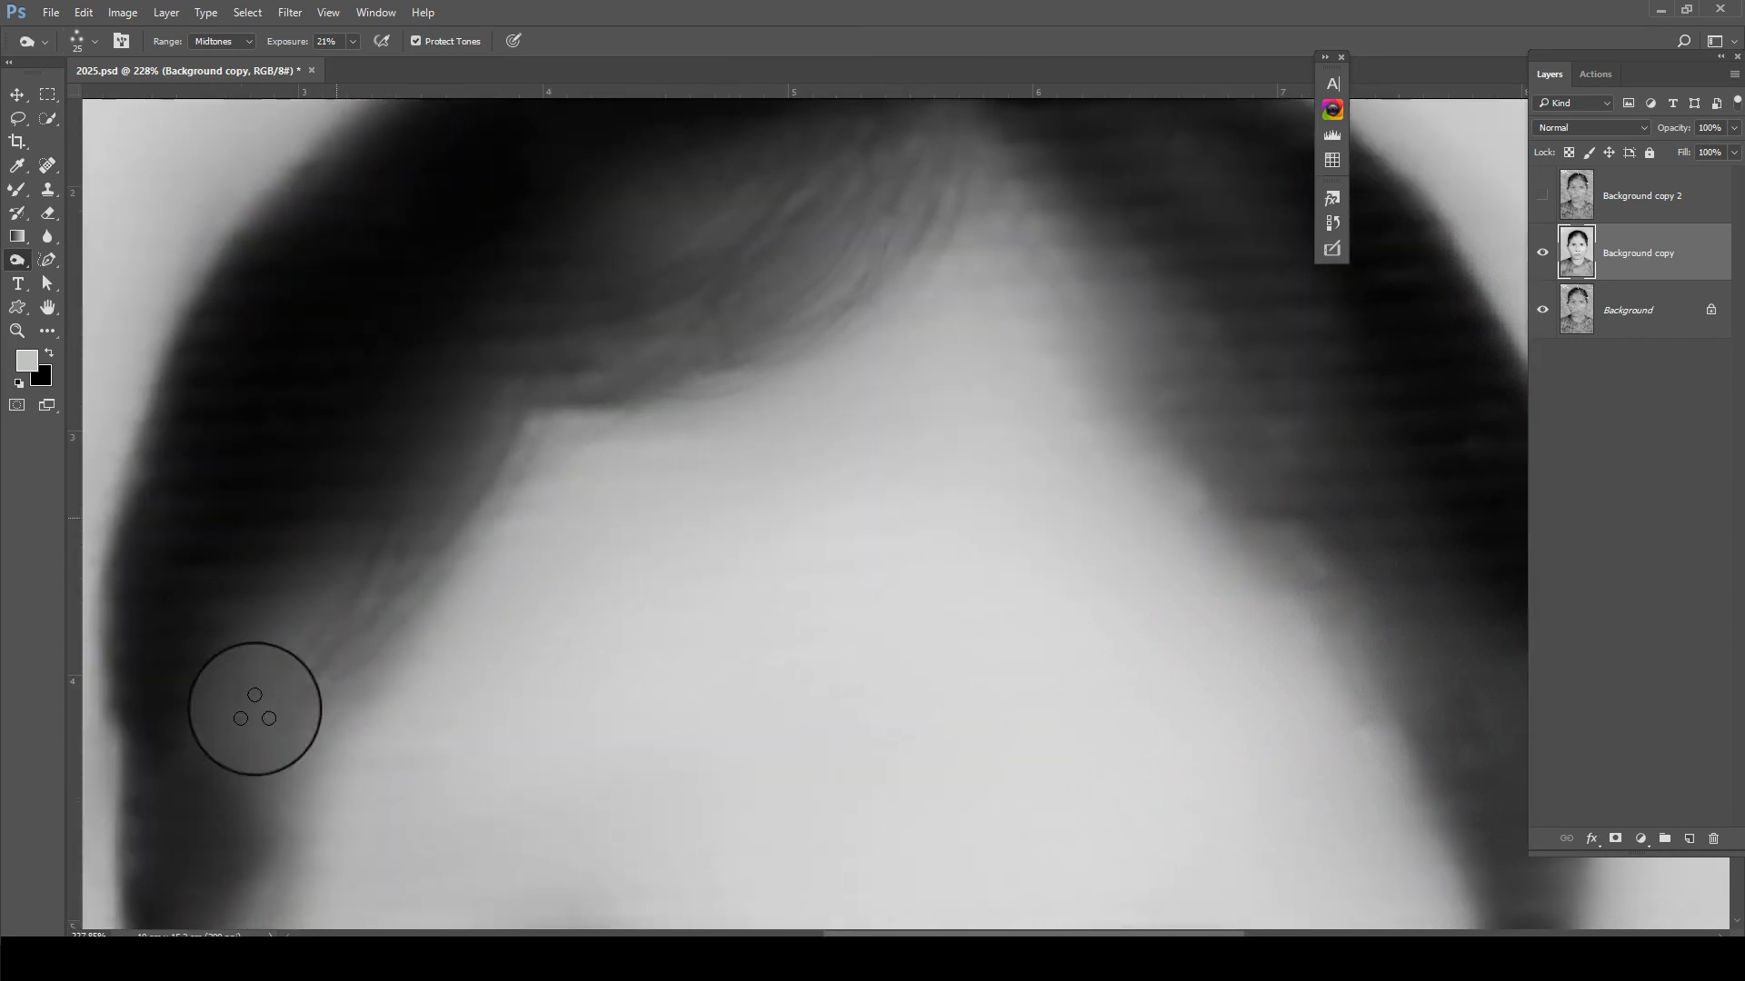
scroll(282, 595, down, 2)
mouse_move(286, 584)
mouse_down()
mouse_move(269, 662)
mouse_move(230, 701)
mouse_up()
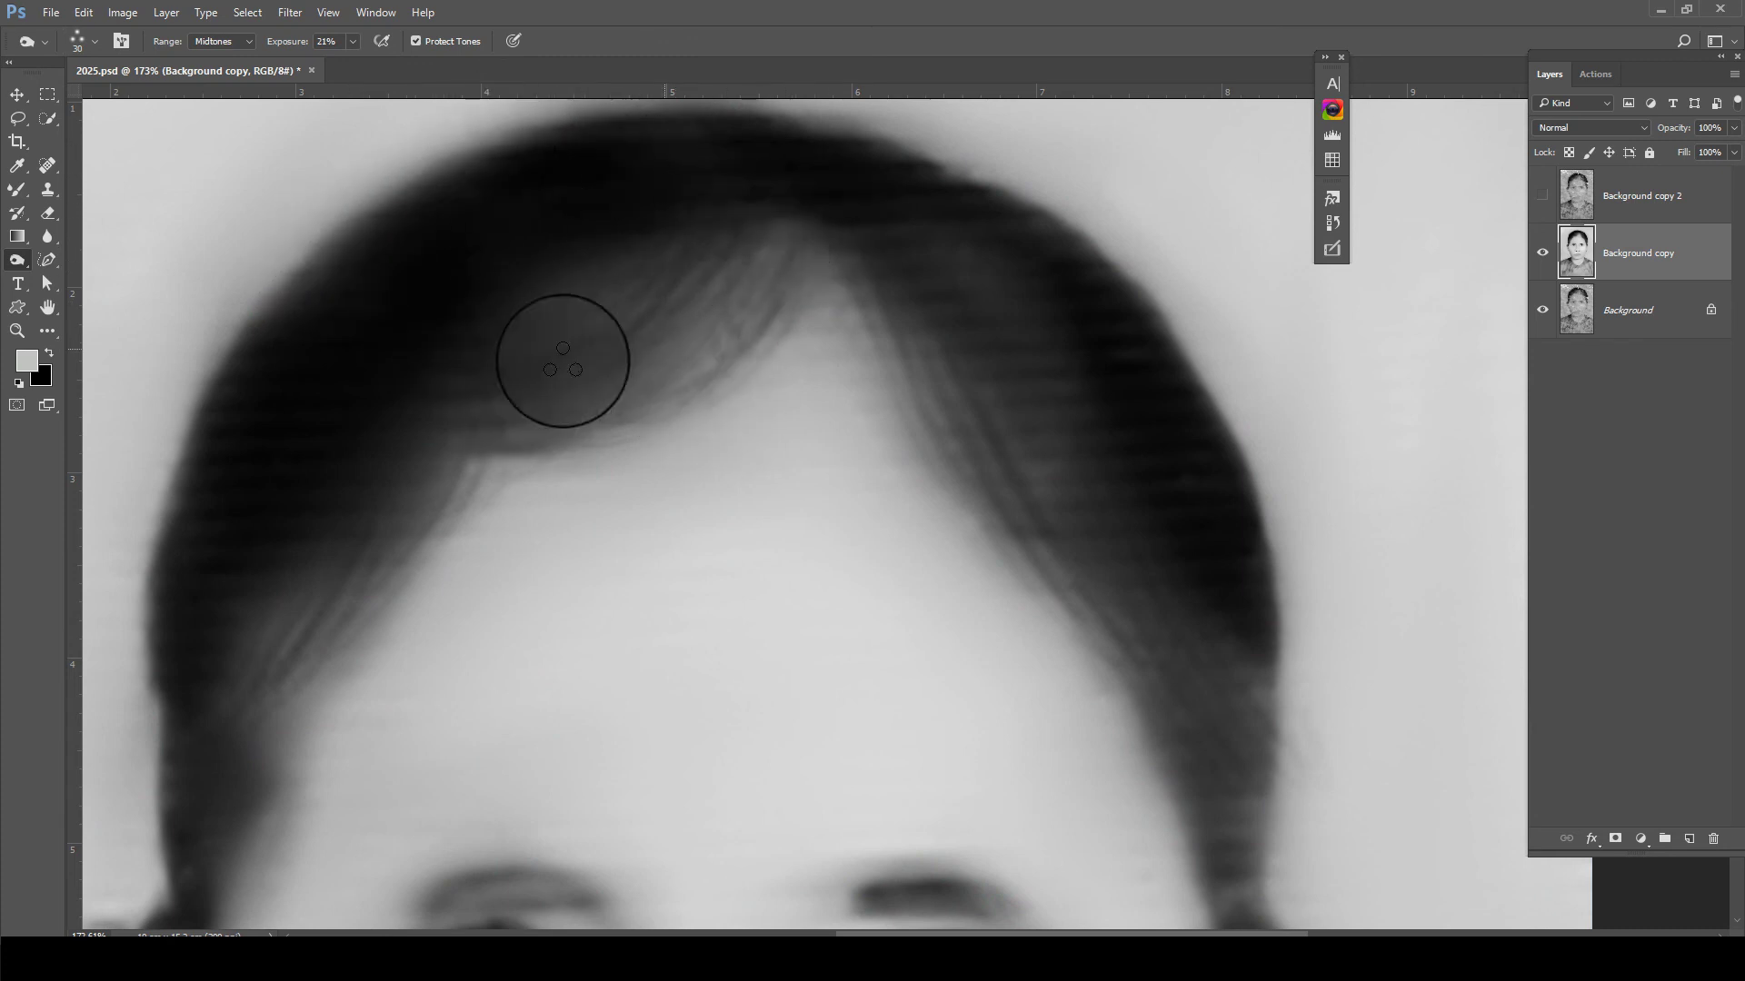
Burn over both eyebrows and touch up the area above the right eyebrow
scroll(499, 429, down, 3)
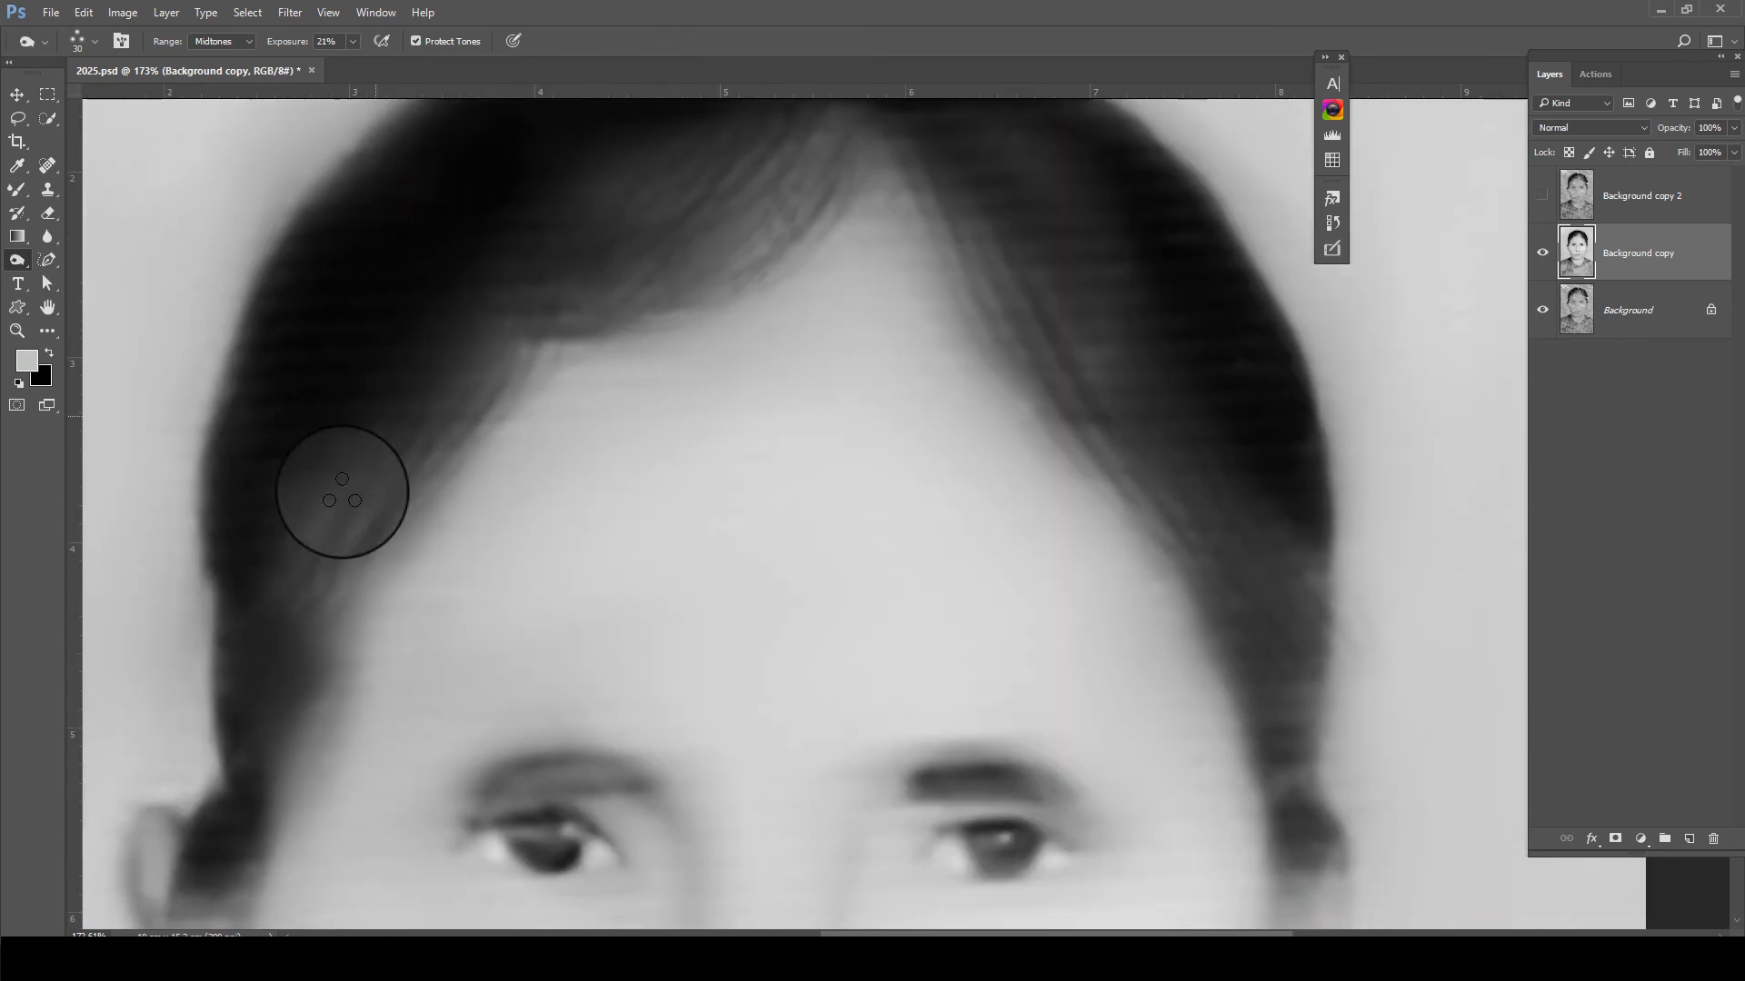
scroll(341, 492, down, 5)
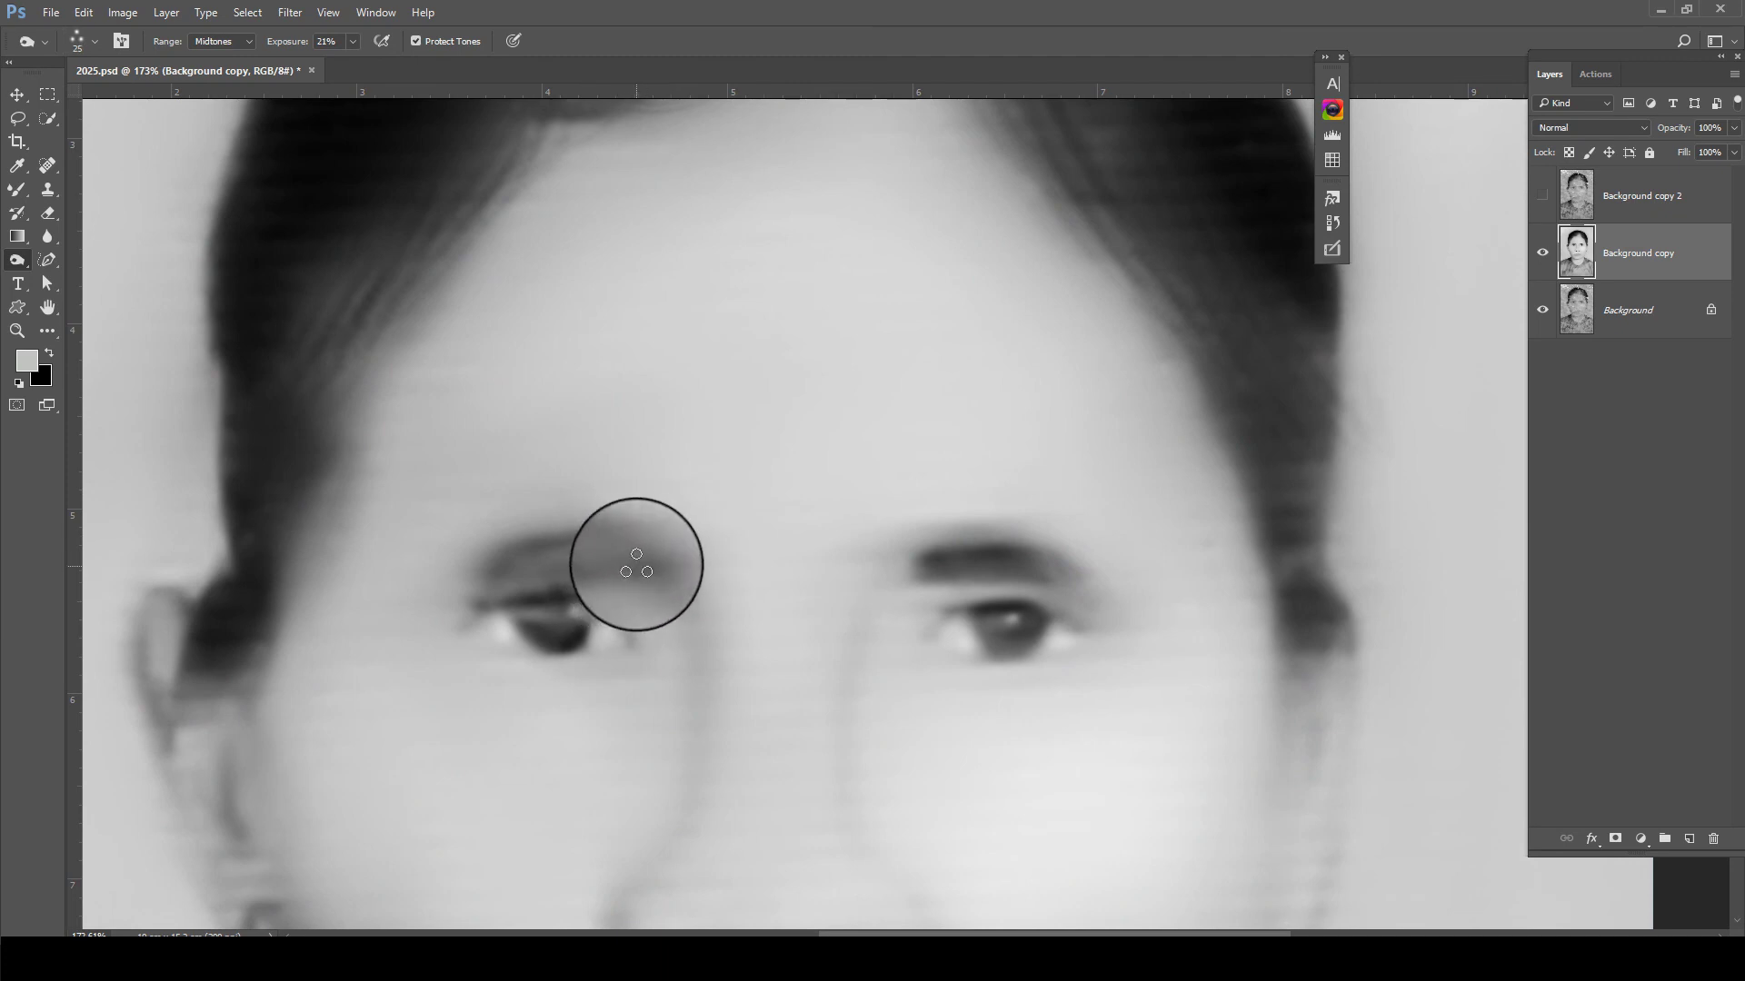
drag(636, 558, 487, 557)
mouse_move(982, 557)
mouse_down()
mouse_move(1001, 552)
mouse_move(970, 515)
mouse_up()
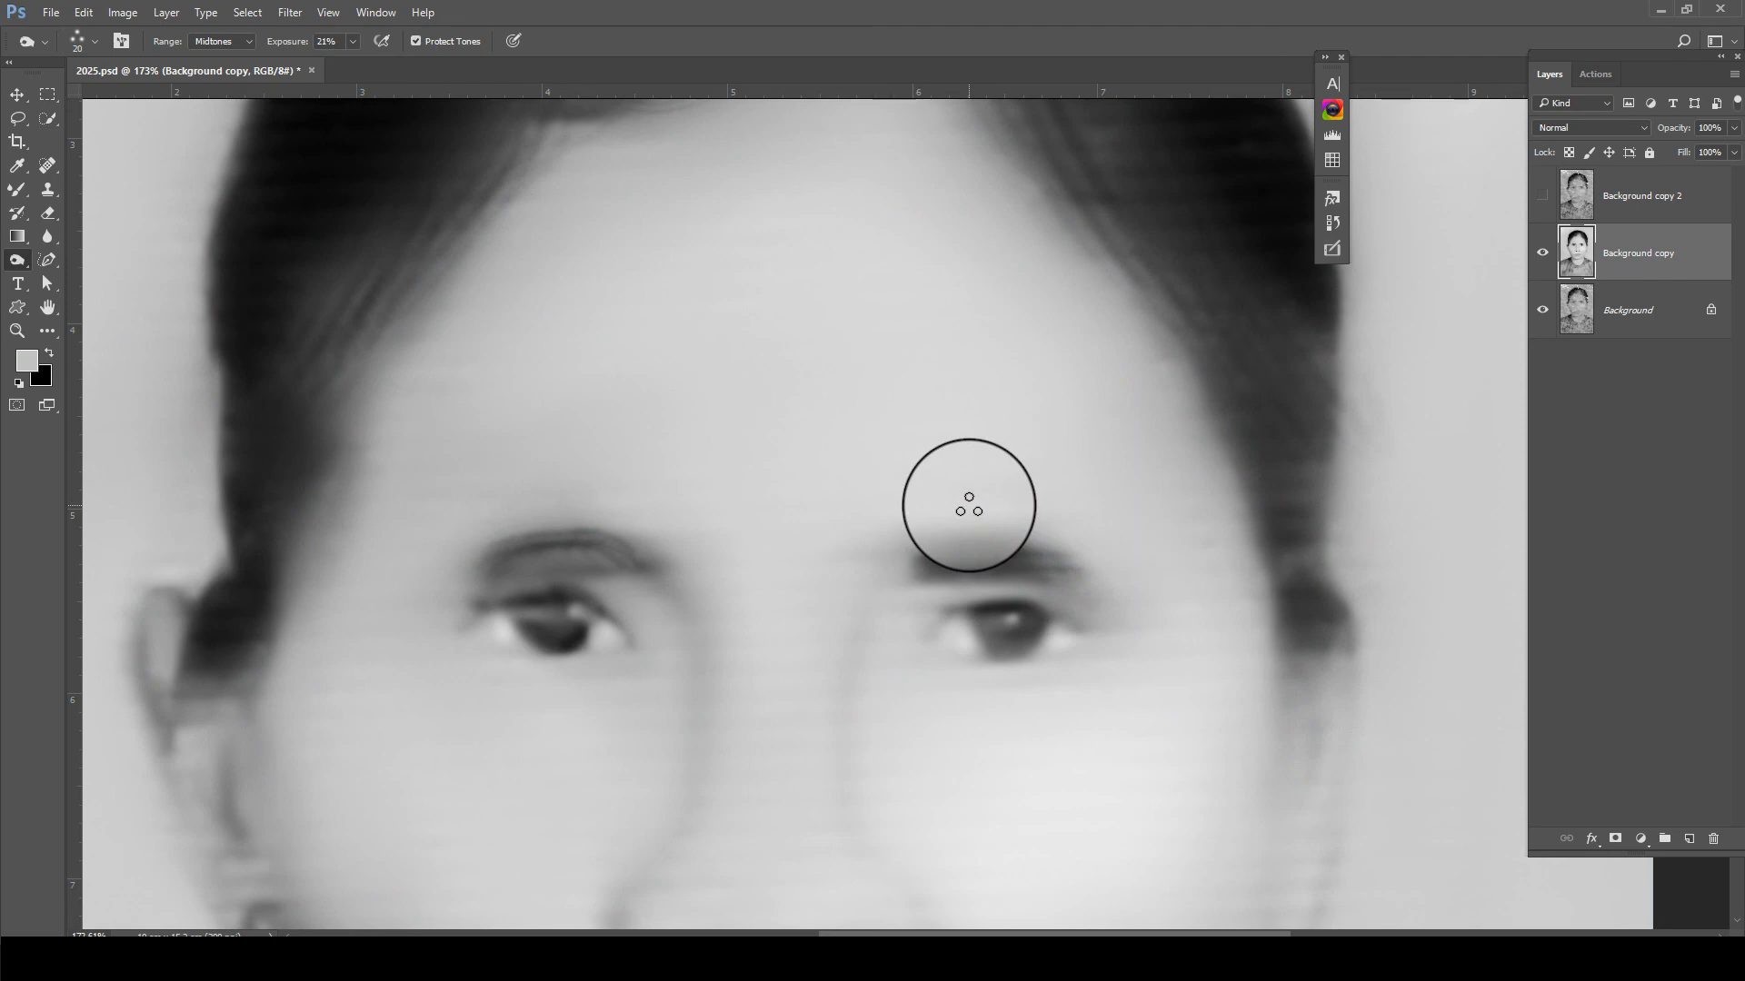
drag(969, 506, 959, 379)
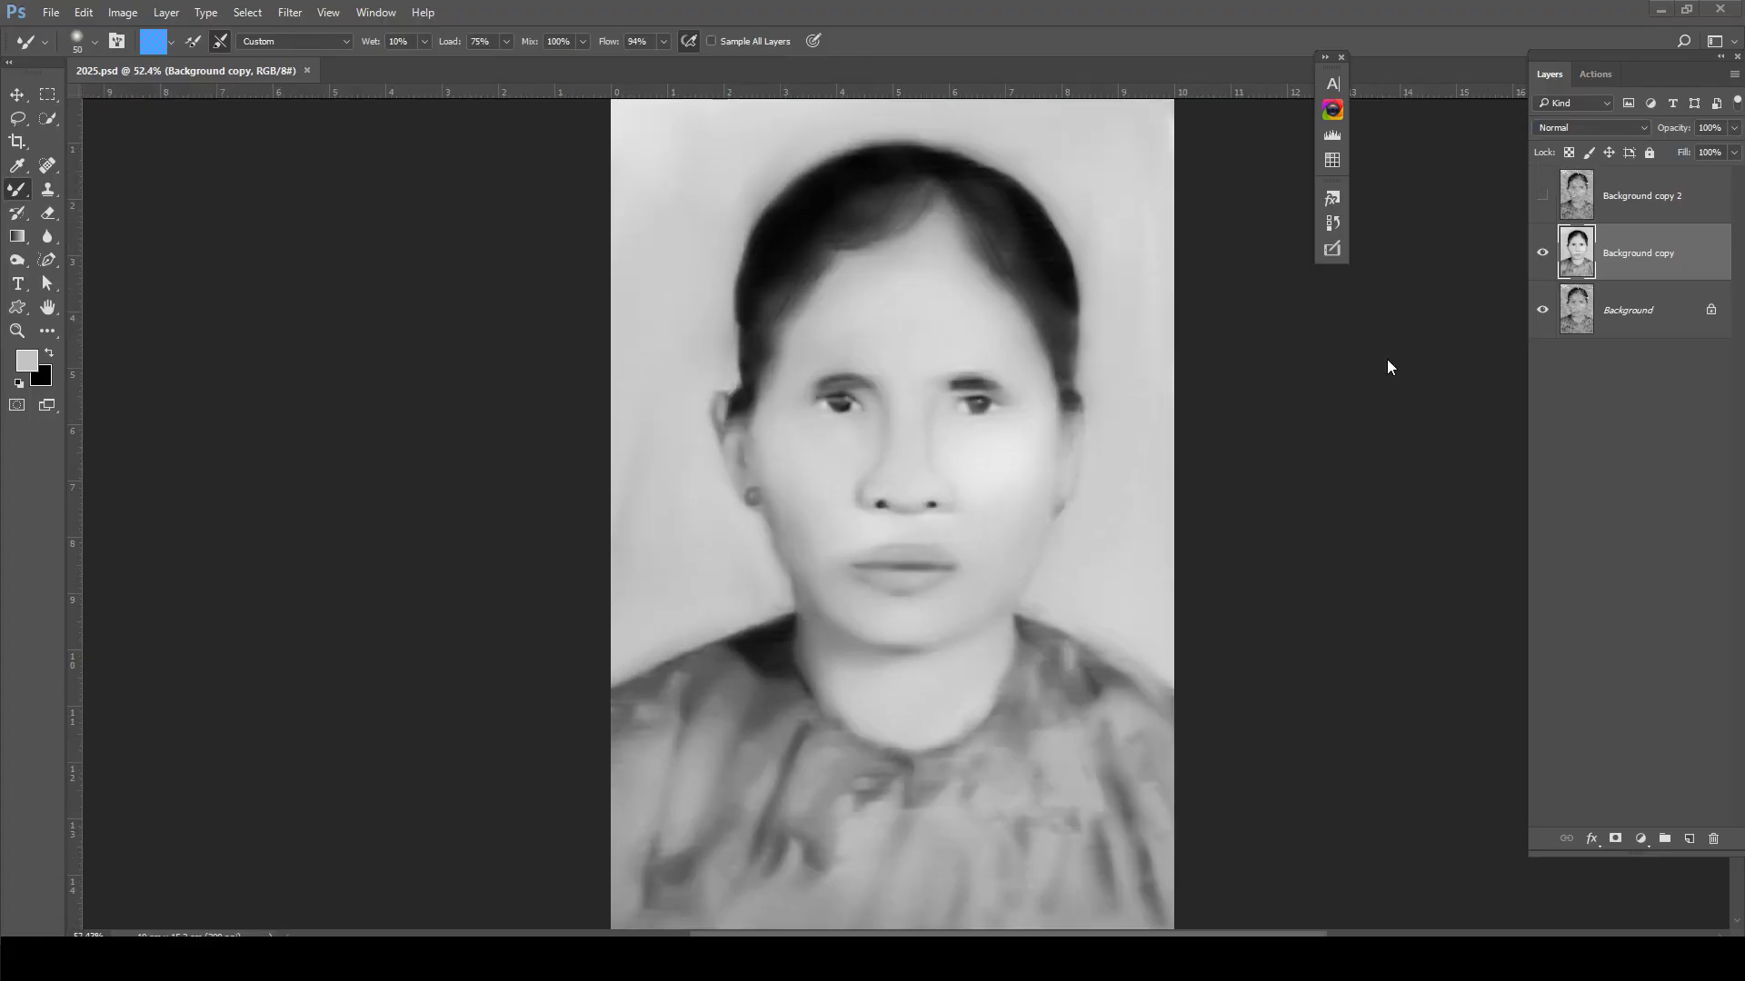
click(1543, 195)
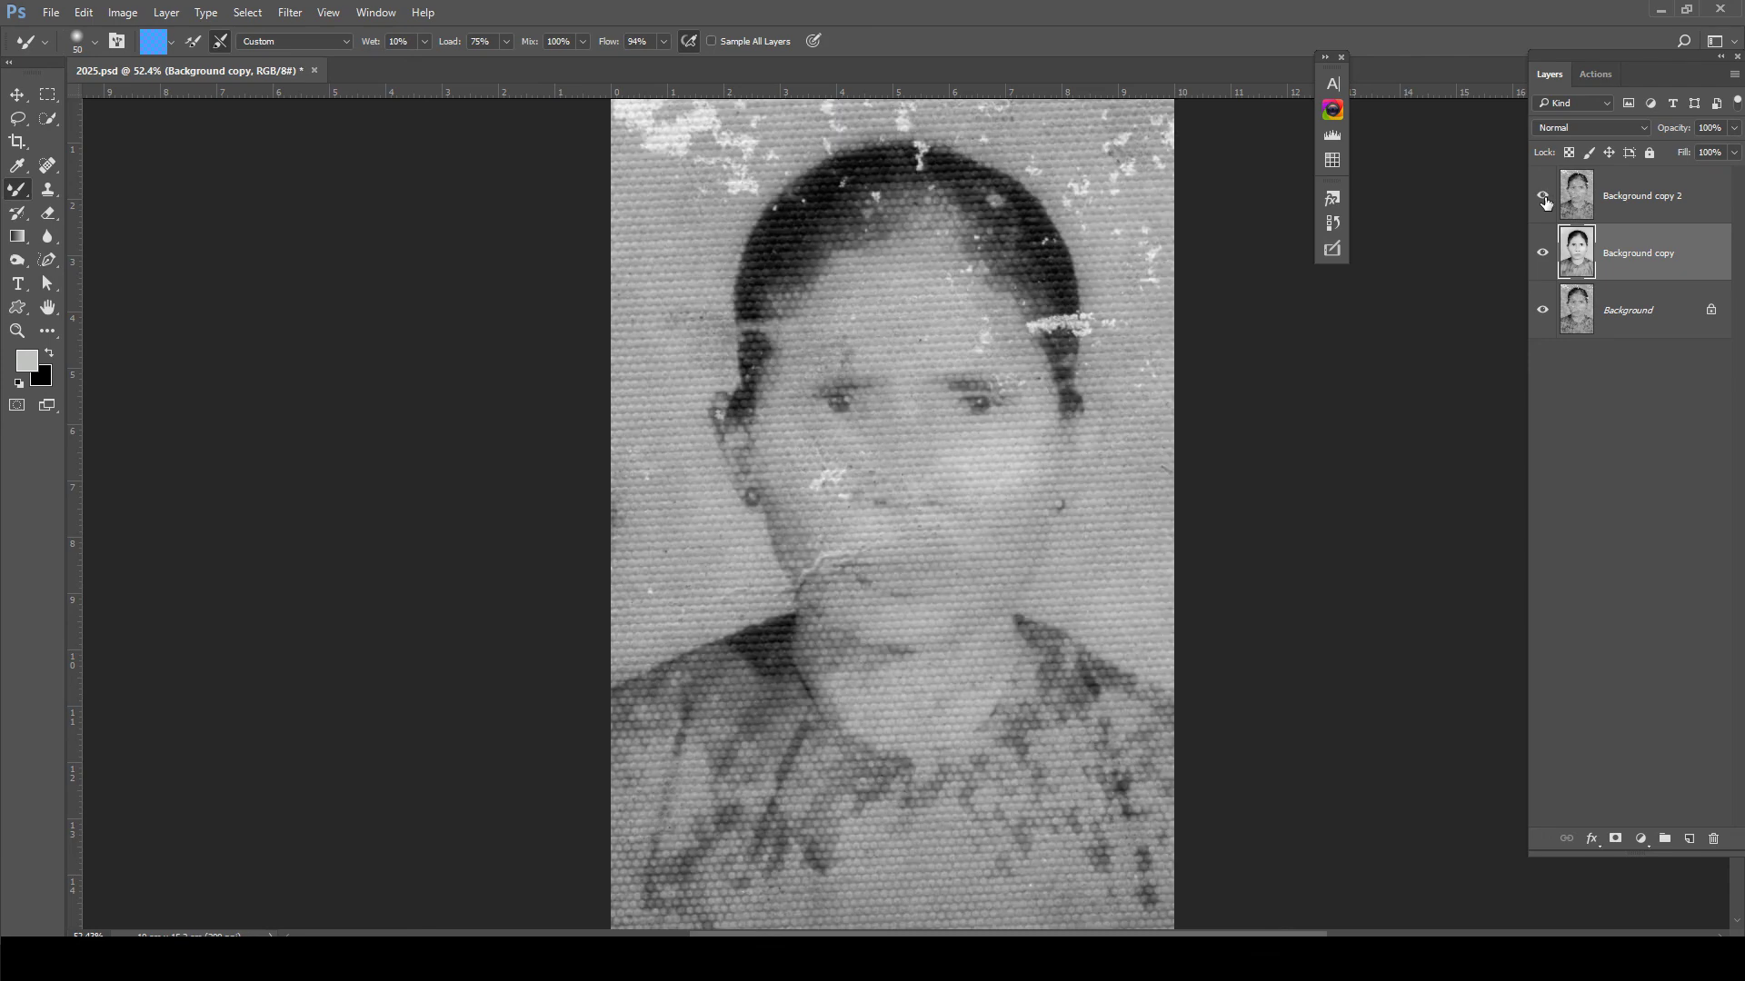
scroll(1461, 309, down, 2)
click(1543, 255)
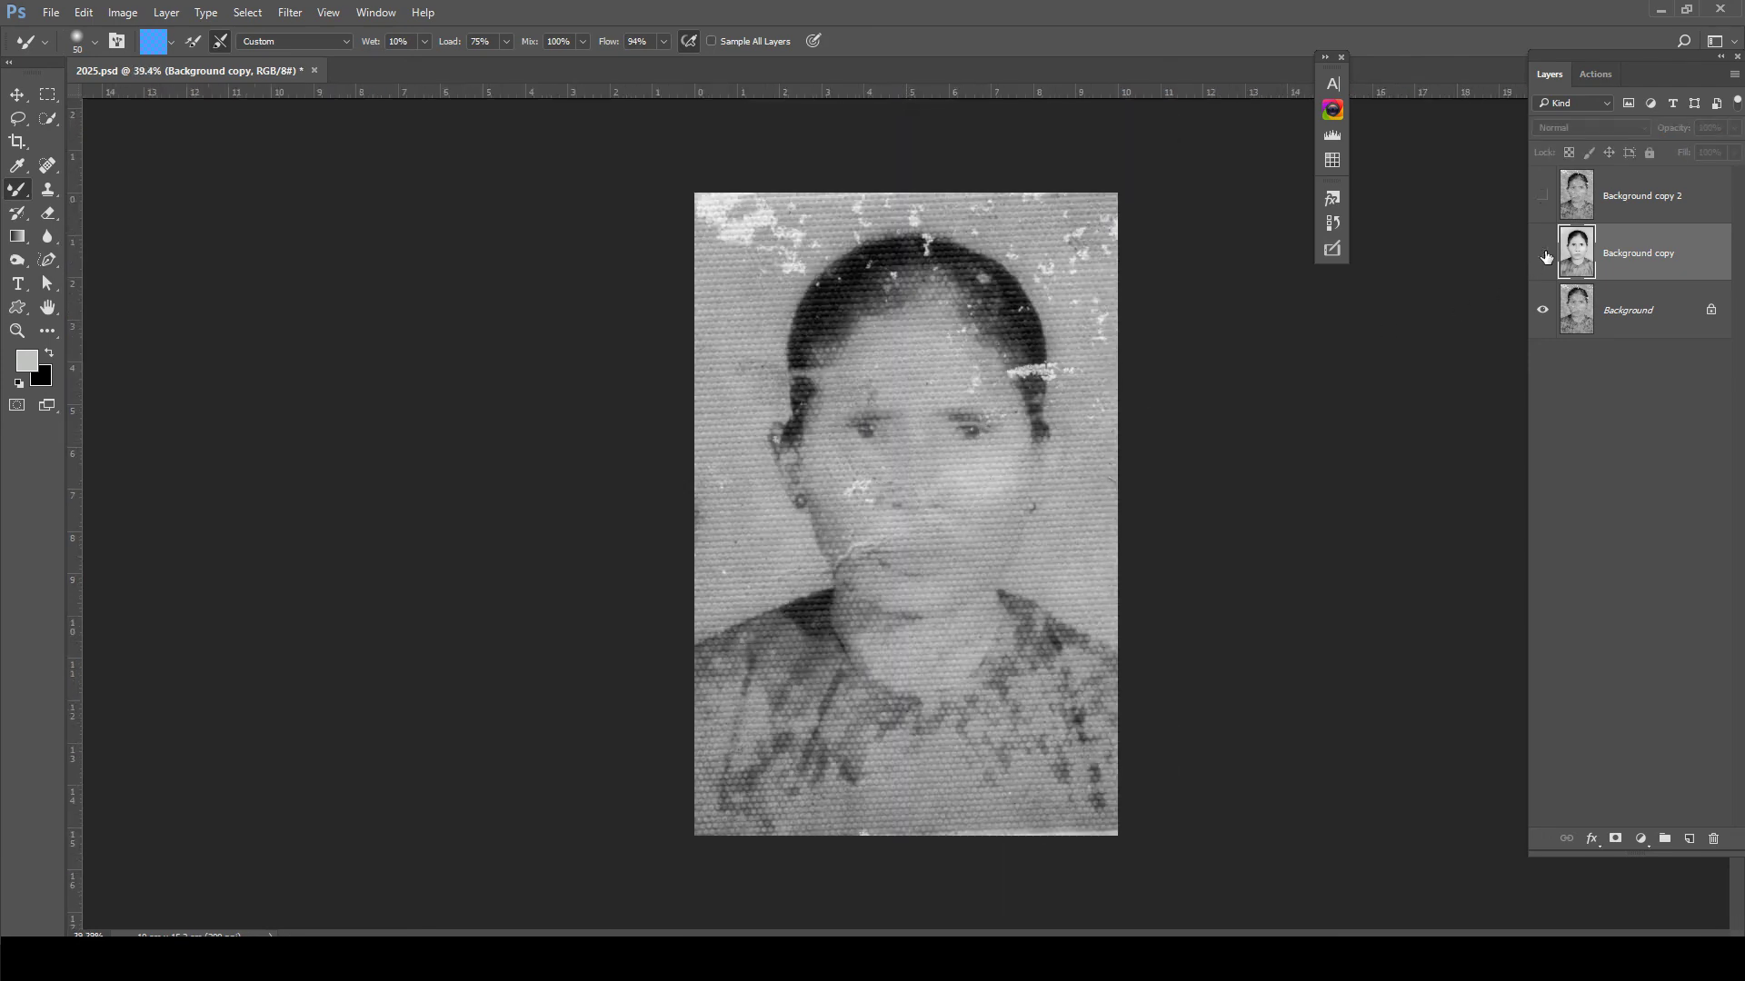
scroll(936, 504, up, 2)
scroll(936, 509, up, 3)
scroll(918, 463, down, 2)
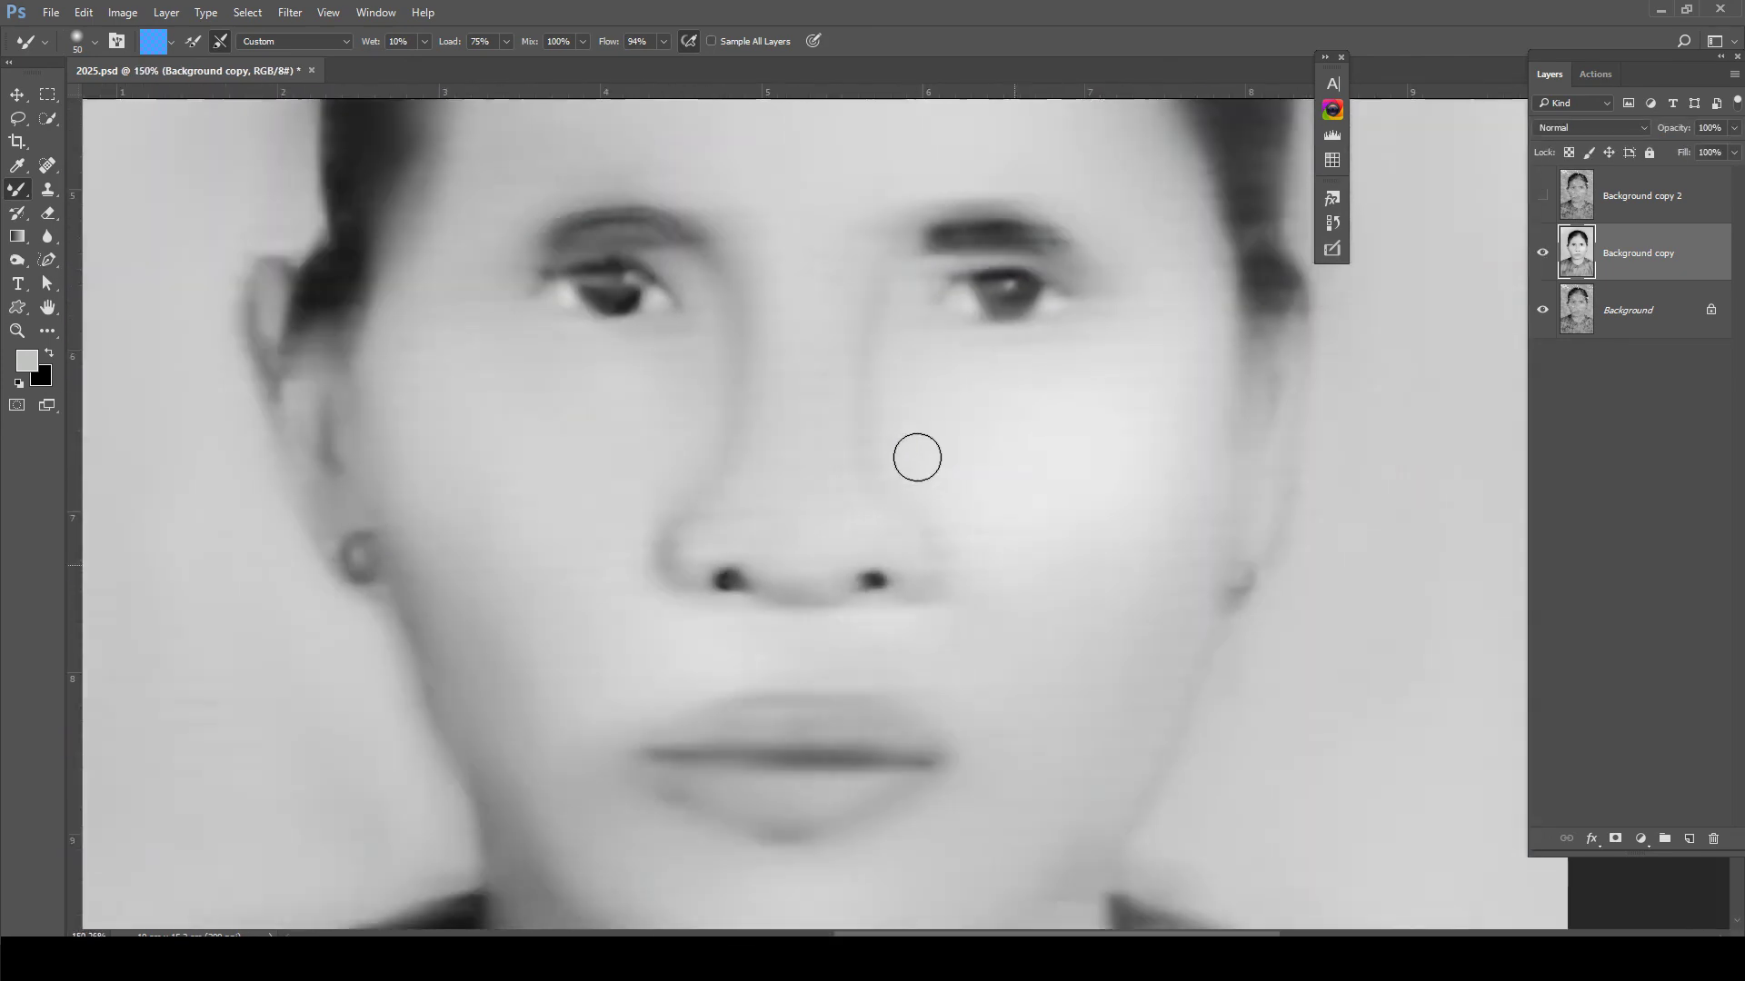
scroll(822, 506, down, 1)
scroll(909, 545, down, 3)
scroll(963, 567, down, 2)
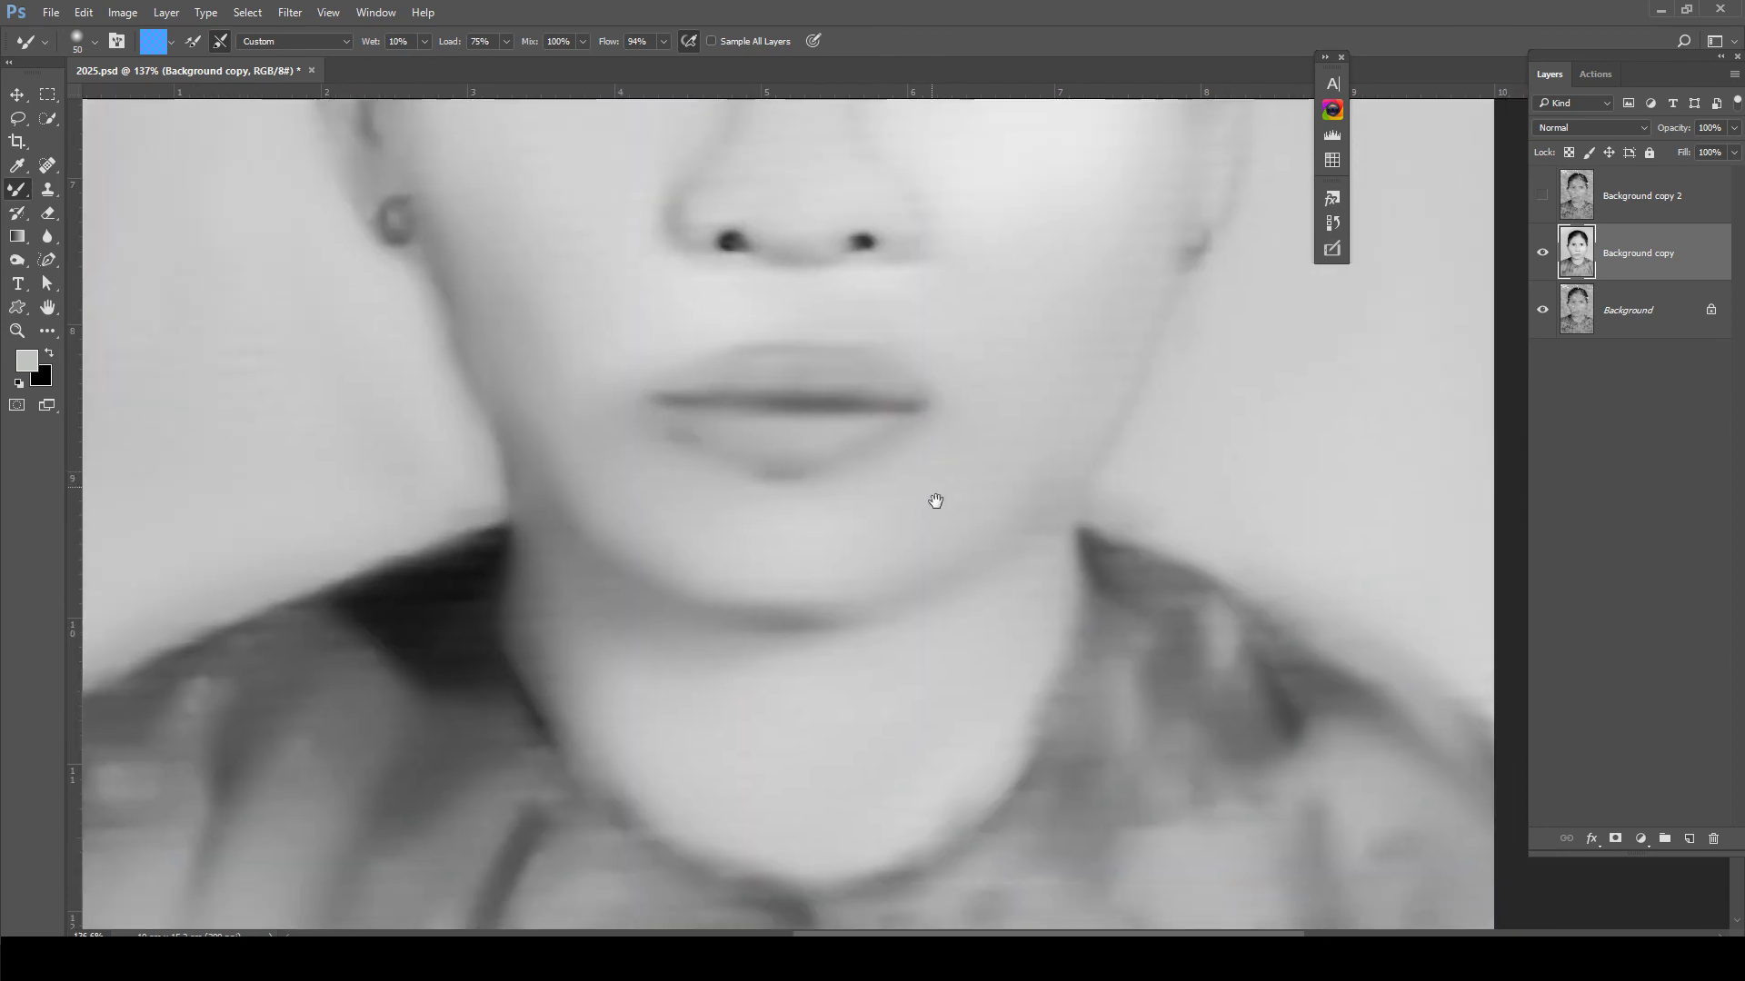
scroll(935, 499, down, 2)
scroll(942, 549, down, 2)
scroll(958, 483, down, 1)
scroll(963, 492, down, 2)
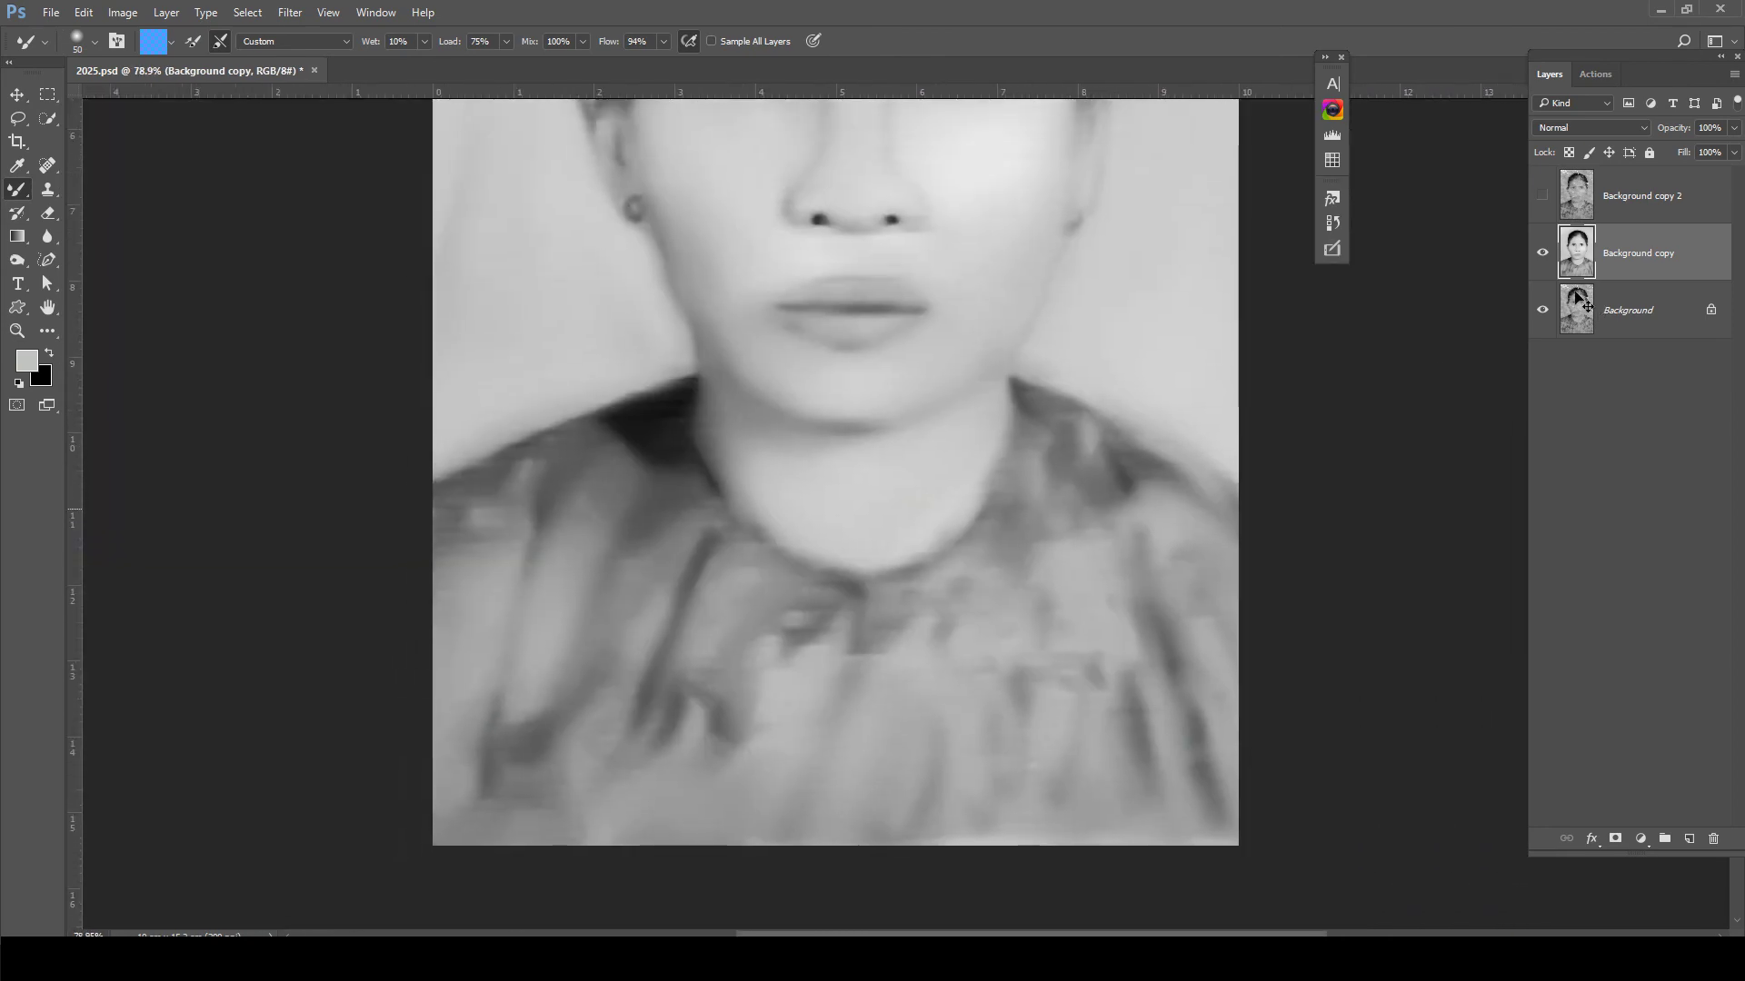
scroll(1091, 409, down, 1)
scroll(1358, 259, down, 1)
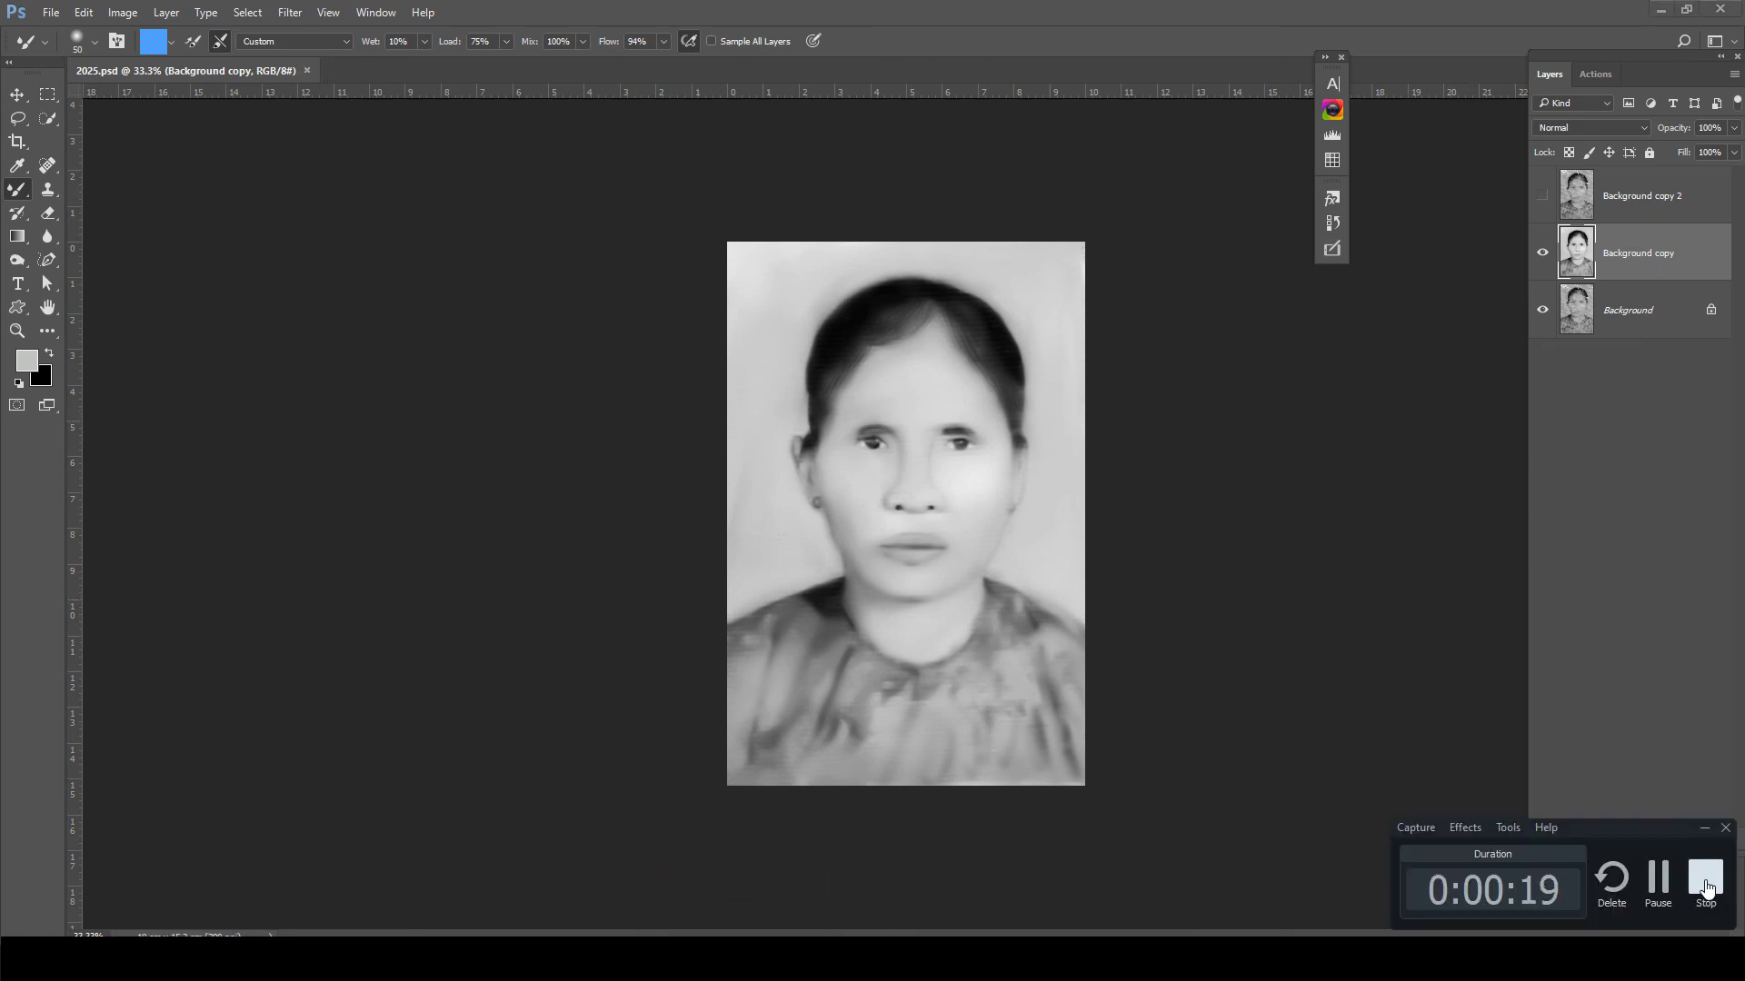
click(1706, 887)
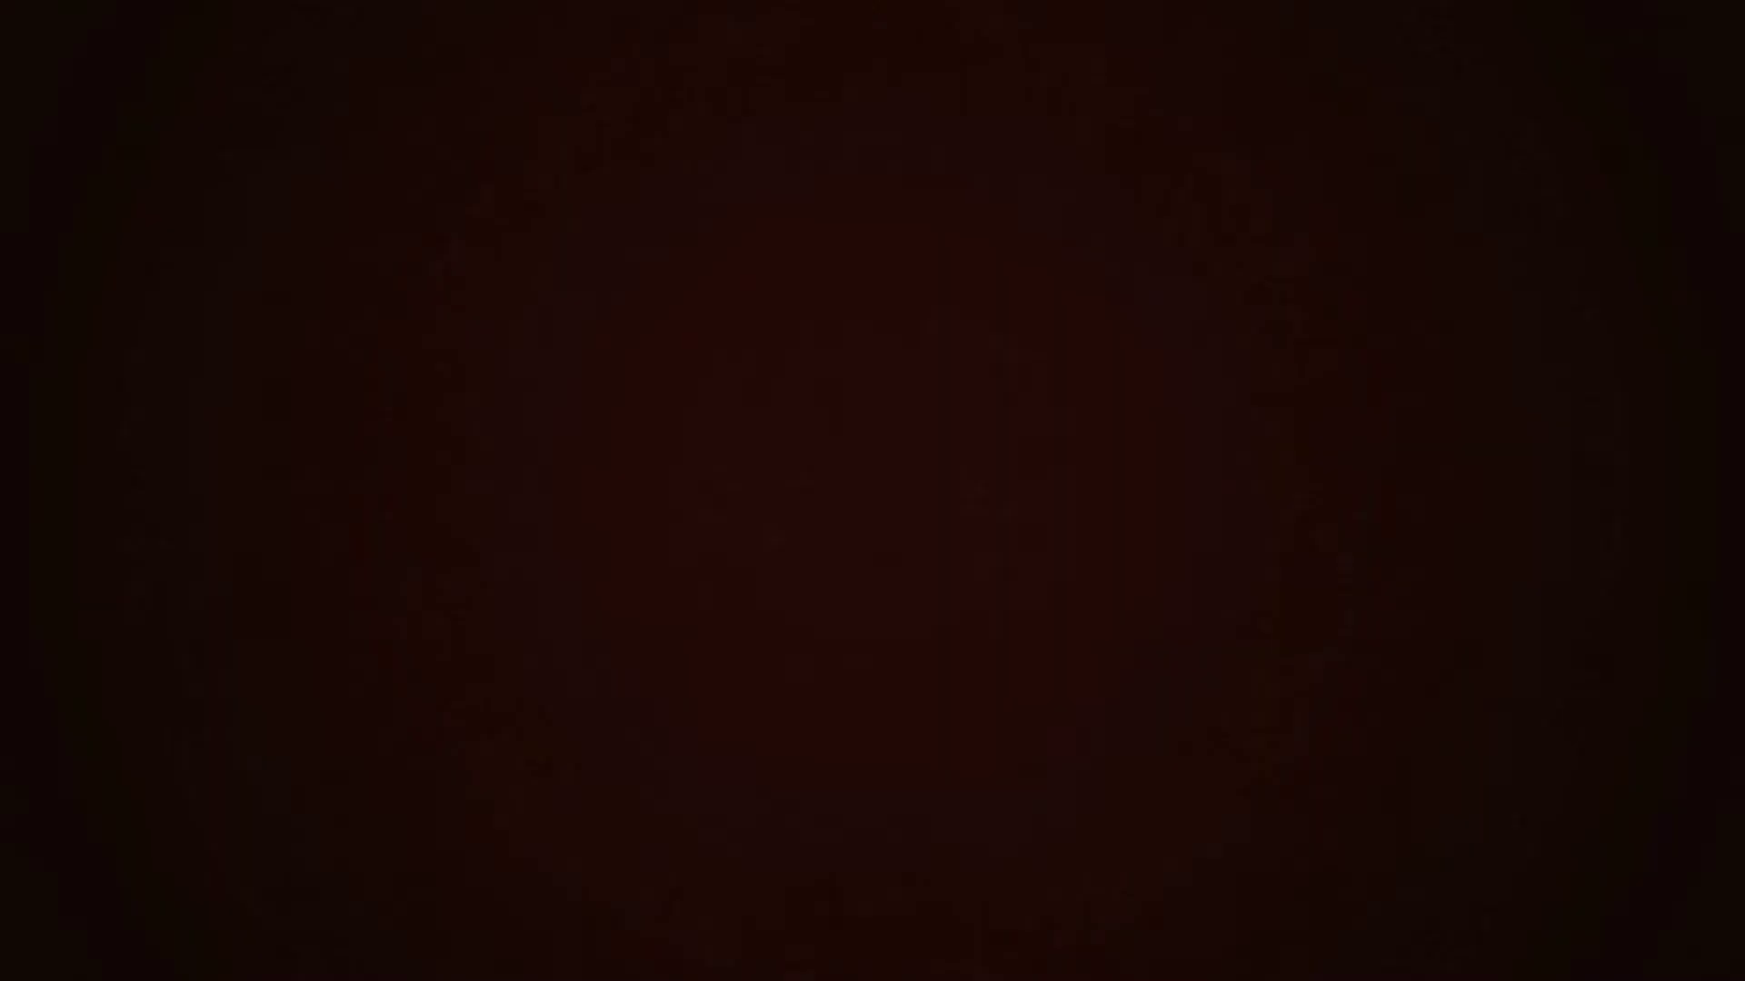